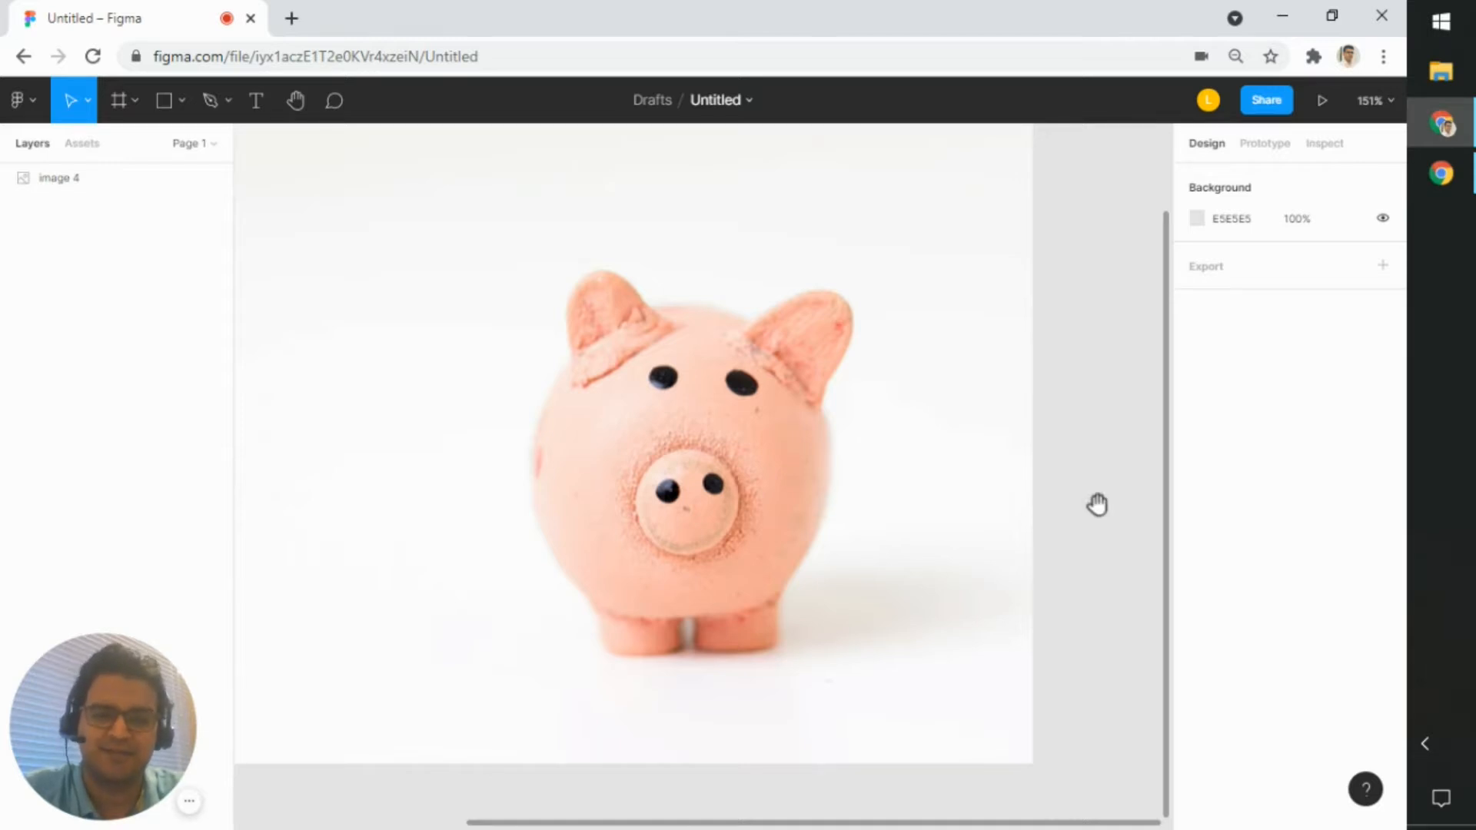
{"action": "mouse_move", "coordinate": [1097, 504]}
{"action": "left_mouse_down"}
{"action": "mouse_move", "coordinate": [1091, 563]}
{"action": "mouse_move", "coordinate": [1092, 523]}
{"action": "left_mouse_up"}
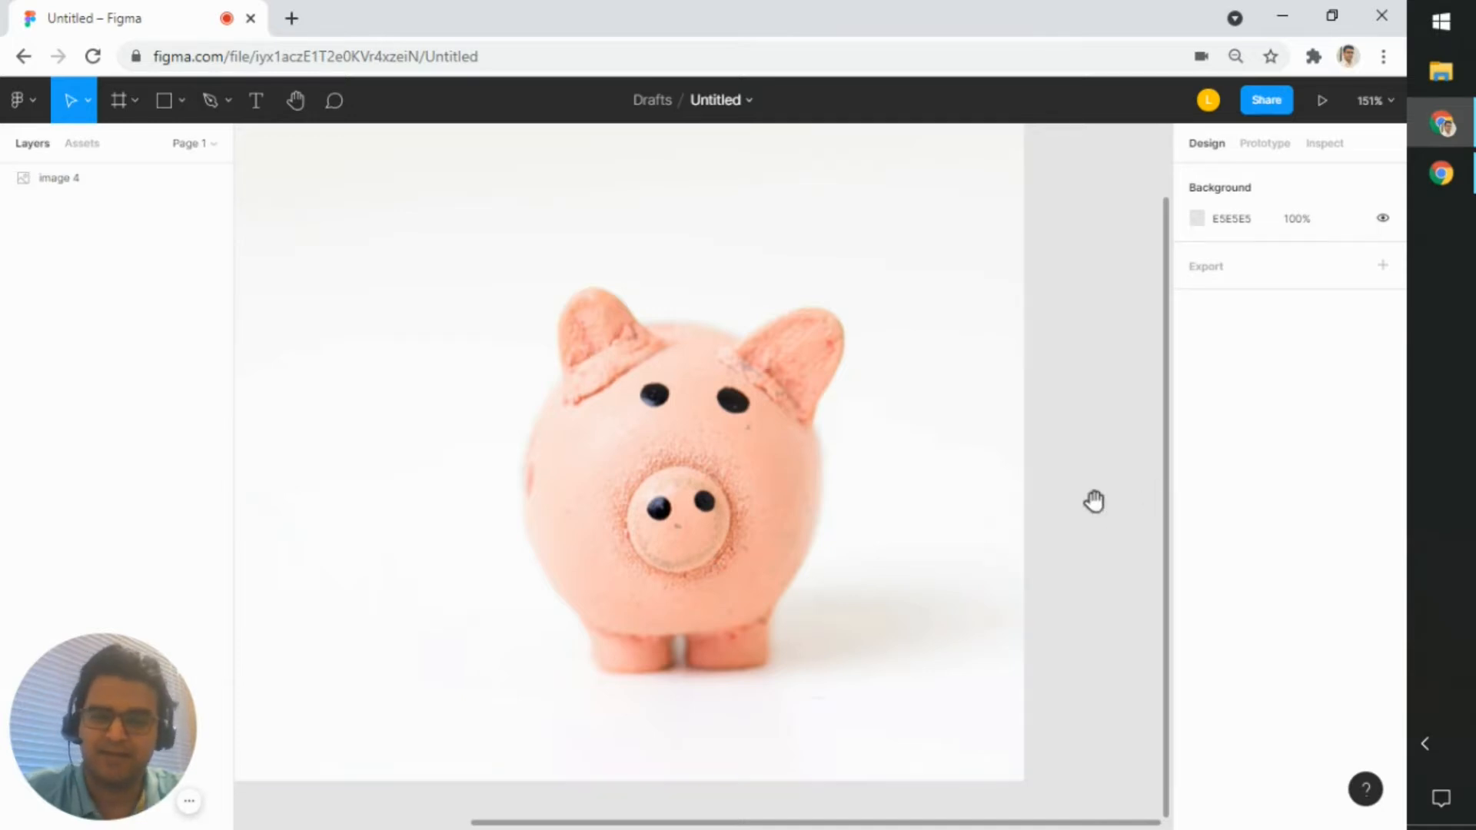
{"action": "left_click_drag", "start_coordinate": [1094, 501], "coordinate": [1008, 462]}
{"action": "scroll", "coordinate": [1028, 462], "scroll_direction": "down", "scroll_amount": 4}
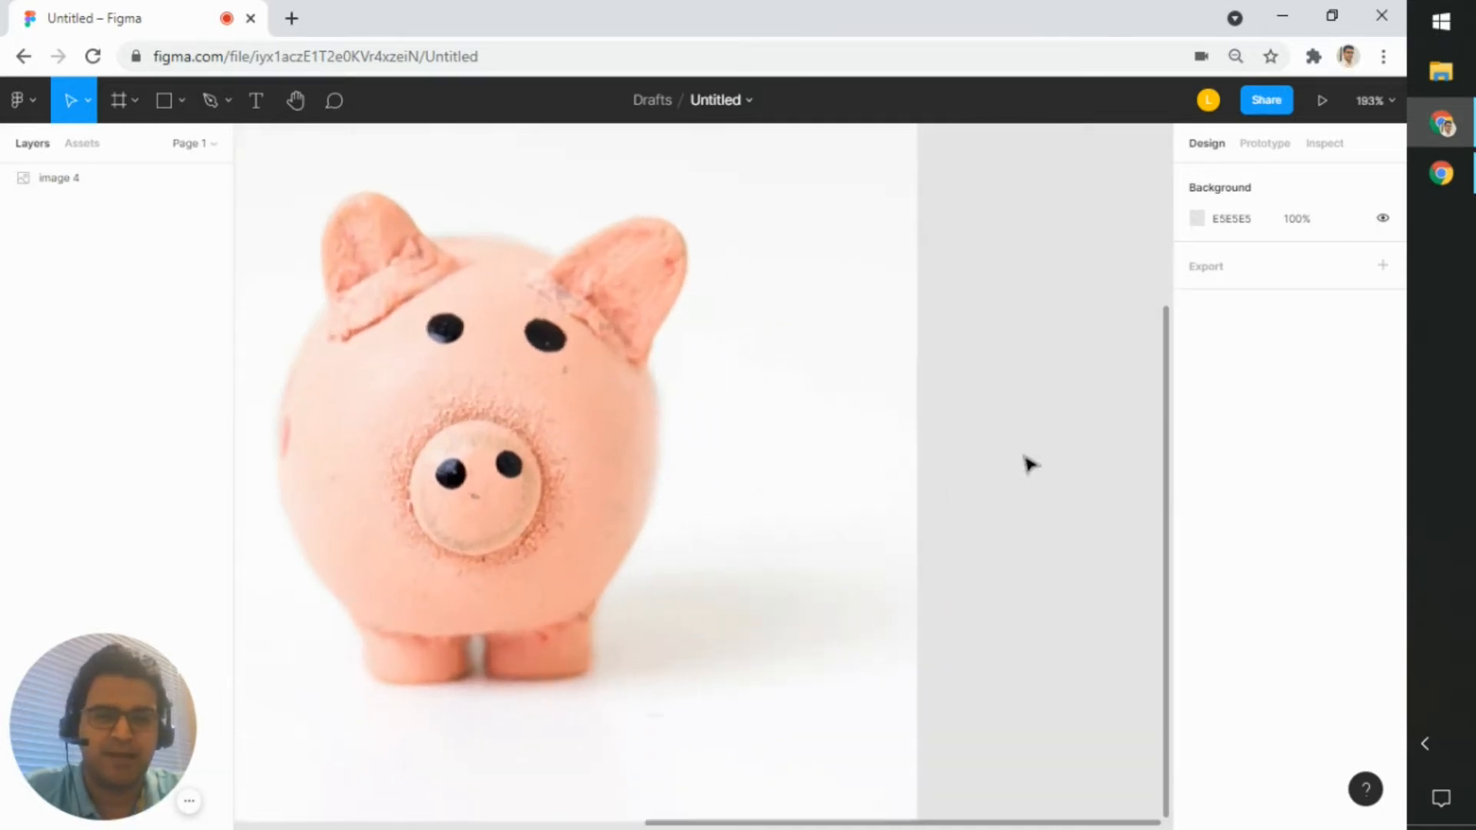
{"action": "scroll", "coordinate": [1027, 462], "scroll_direction": "down", "scroll_amount": 5}
{"action": "left_click_drag", "start_coordinate": [1029, 335], "coordinate": [1018, 415]}
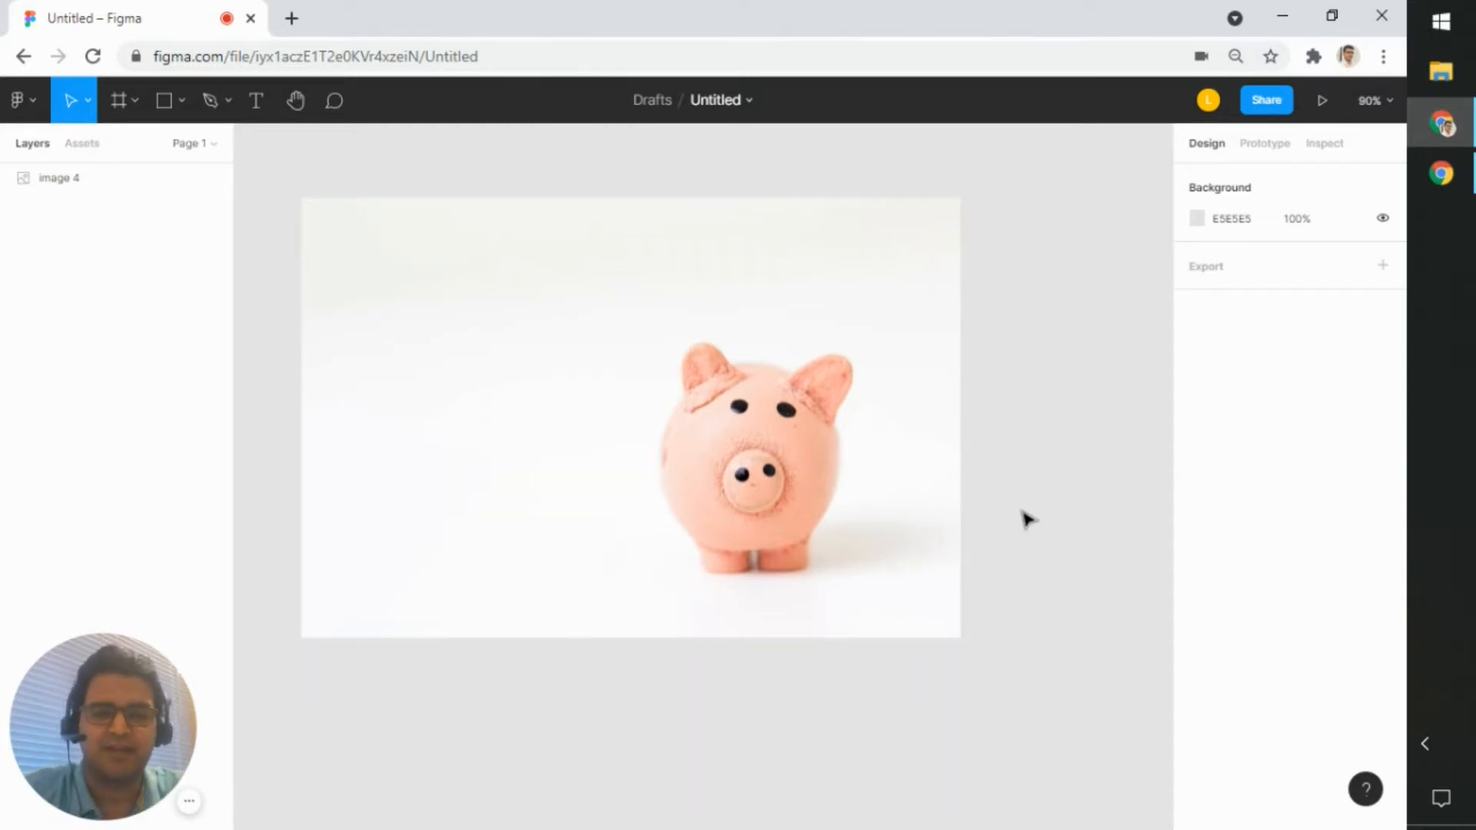
{"action": "left_click_drag", "start_coordinate": [1028, 520], "coordinate": [995, 496]}
{"action": "scroll", "coordinate": [851, 497], "scroll_direction": "up", "scroll_amount": 3}
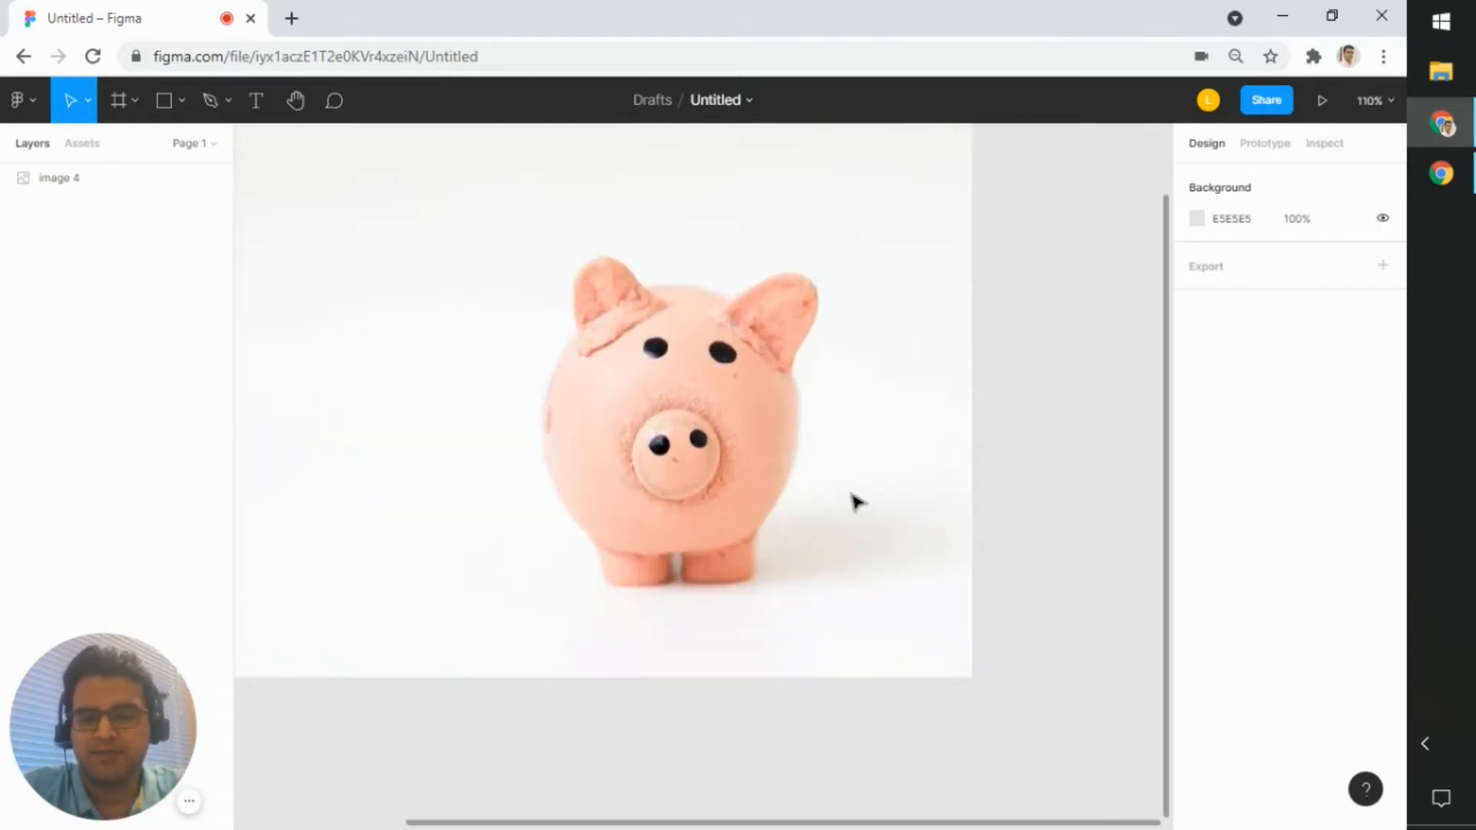
{"action": "left_click_drag", "start_coordinate": [880, 499], "coordinate": [937, 517]}
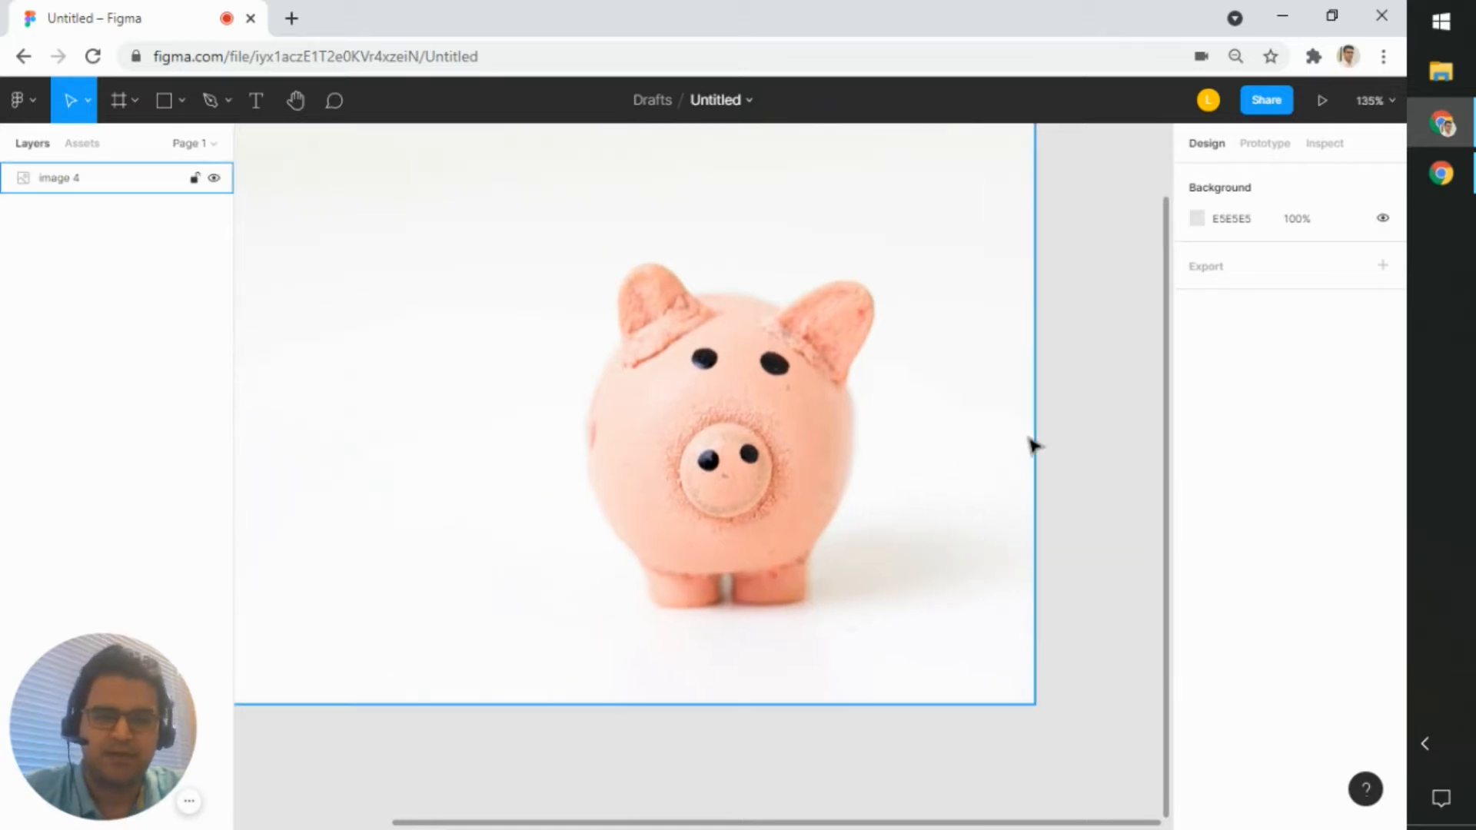
- Set the piggy bank image's fill opacity to 40%
{"action": "left_click", "coordinate": [1026, 439]}
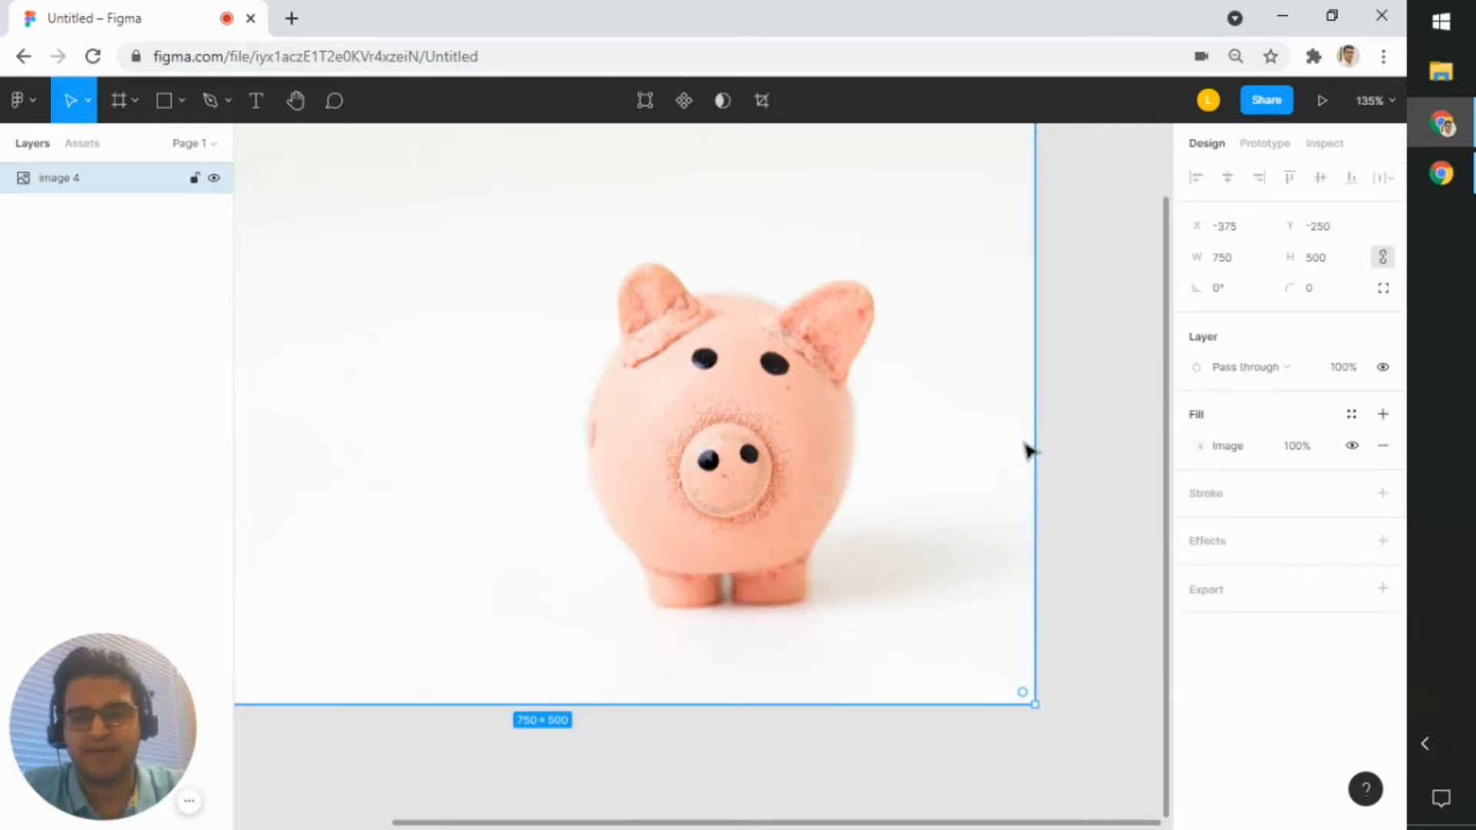
{"action": "left_click_drag", "start_coordinate": [1064, 415], "coordinate": [1030, 425]}
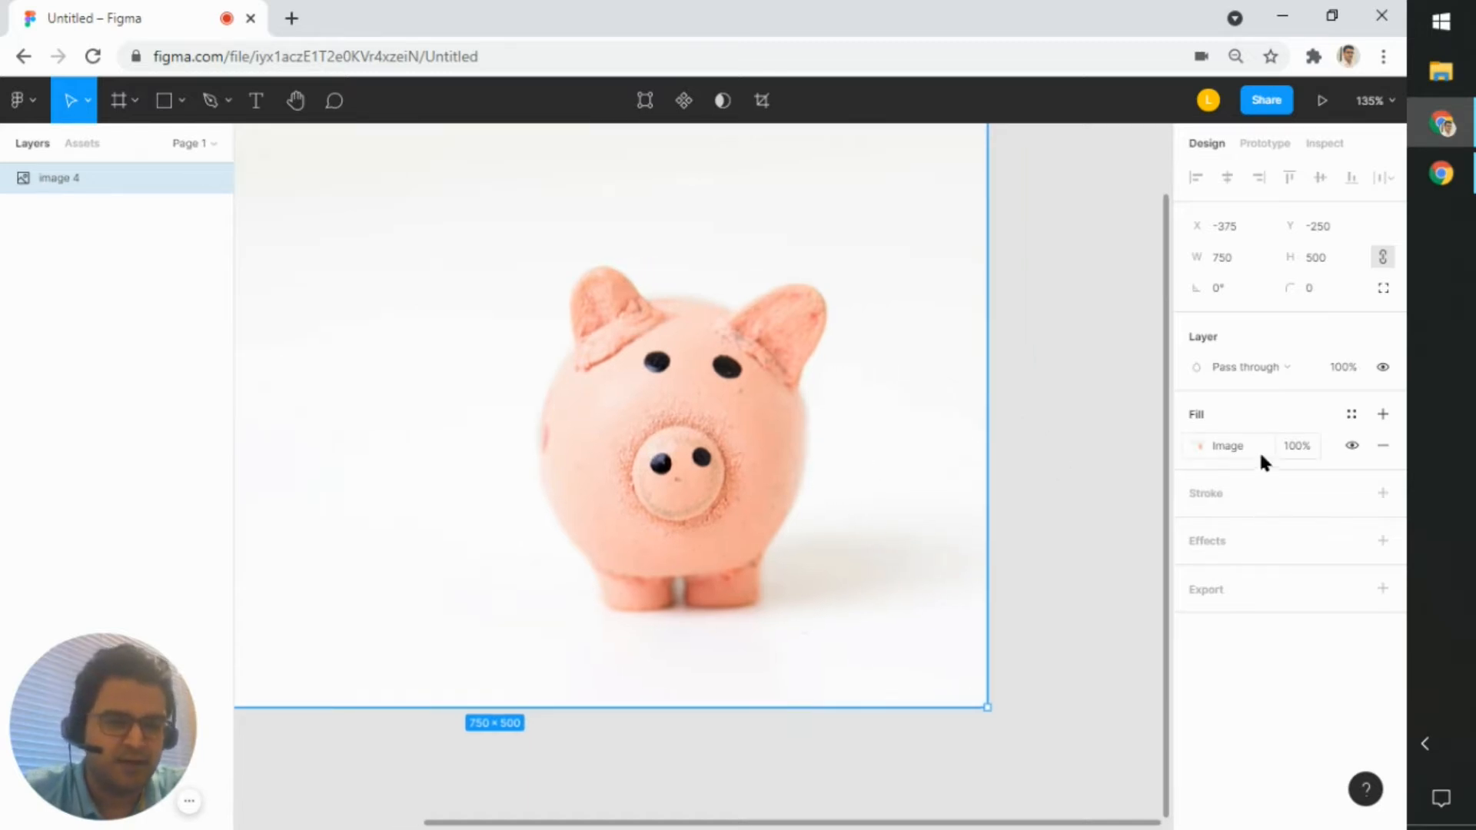
{"action": "left_click", "coordinate": [1298, 452]}
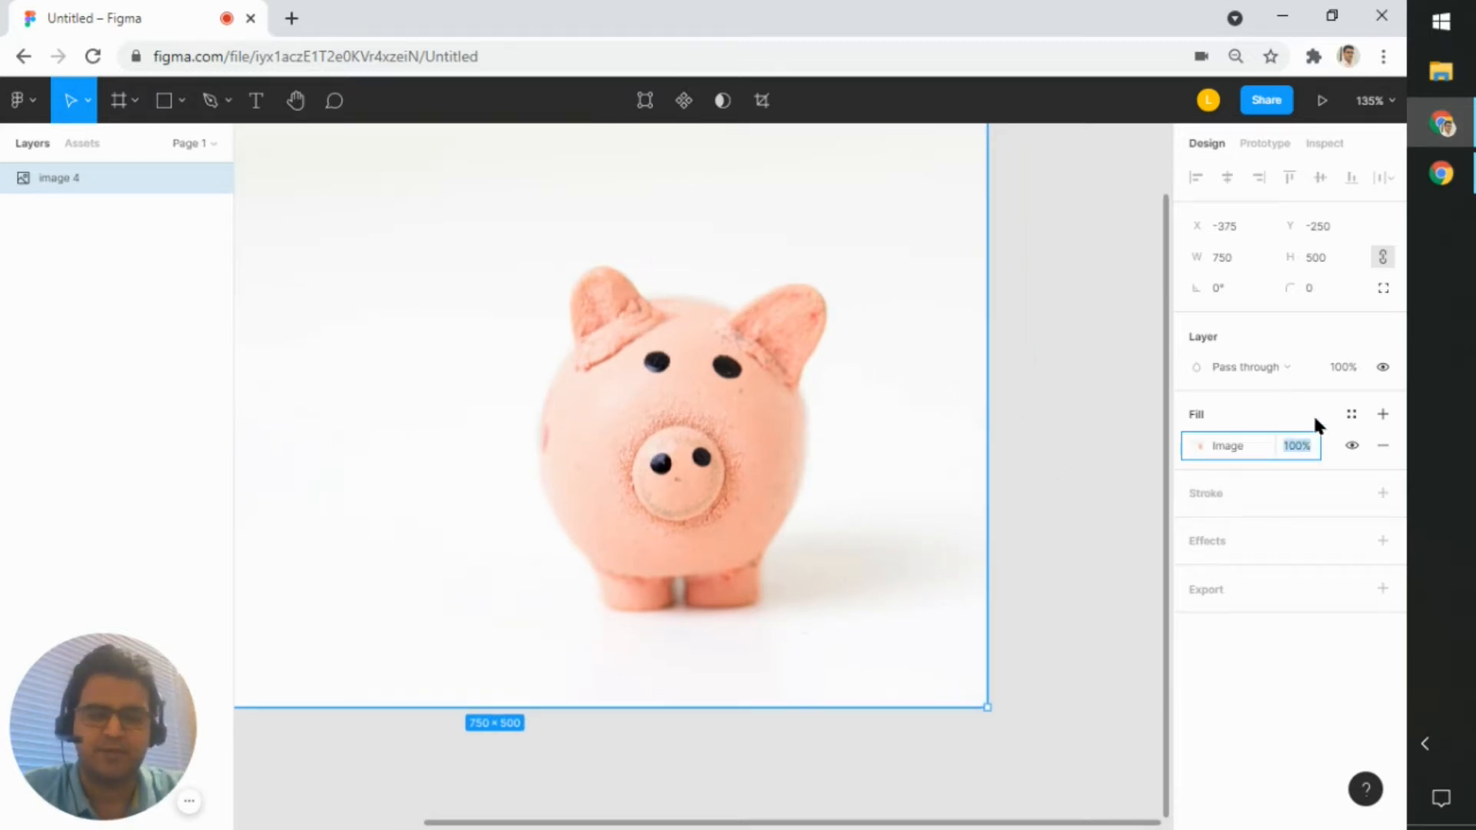
{"action": "type", "text": "40"}
{"action": "key", "text": "Return"}
{"action": "left_click", "coordinate": [1050, 544]}
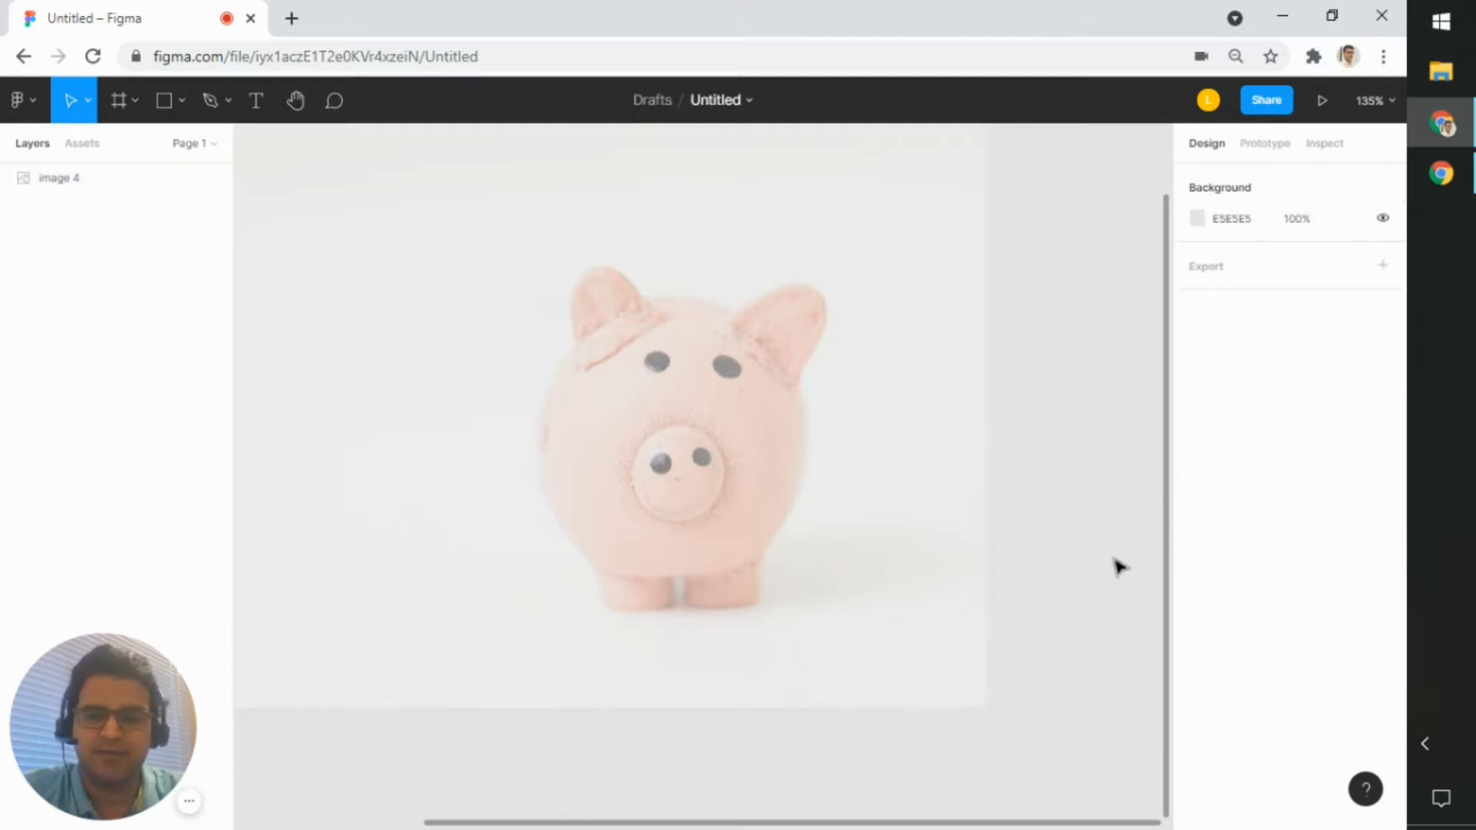
- Draw an ellipse of about 222 × 208 over the piggy bank's body
{"action": "scroll", "coordinate": [1119, 568], "scroll_direction": "up", "scroll_amount": 3}
{"action": "scroll", "coordinate": [985, 425], "scroll_direction": "down", "scroll_amount": 1}
{"action": "left_click_drag", "start_coordinate": [850, 386], "coordinate": [1021, 409]}
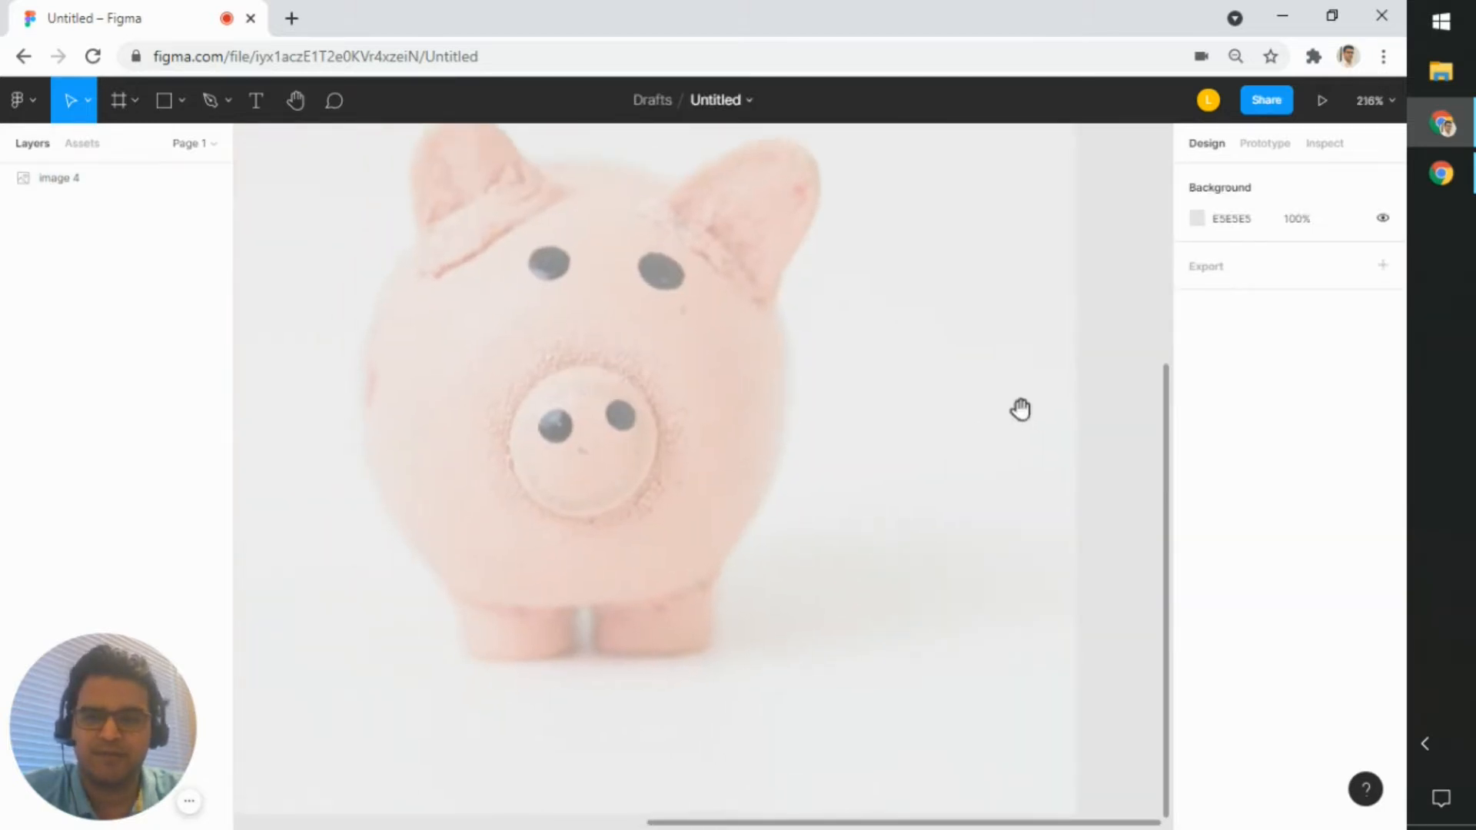
{"action": "scroll", "coordinate": [1077, 383], "scroll_direction": "down", "scroll_amount": 1}
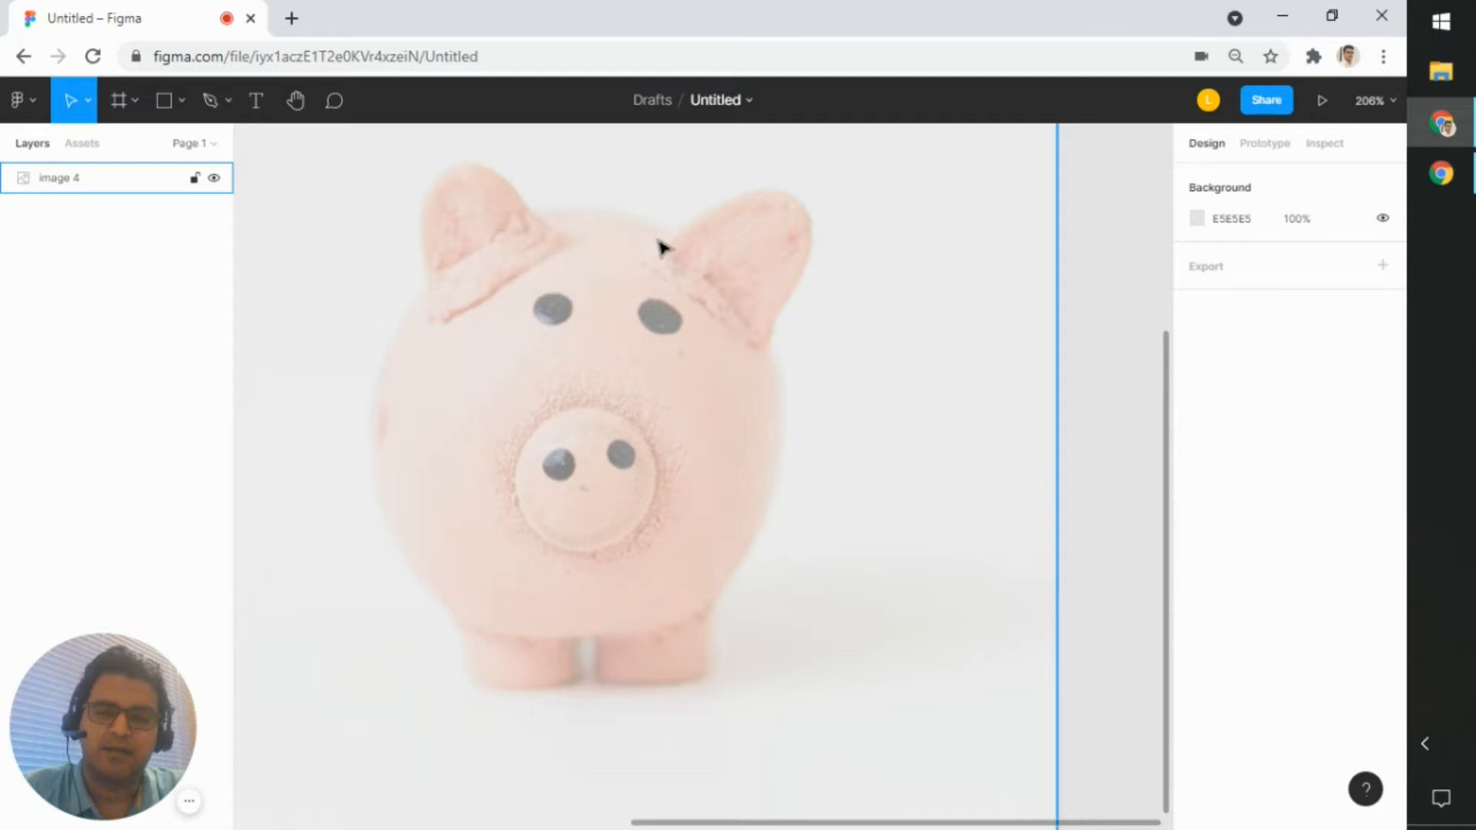
{"action": "key", "text": "Escape"}
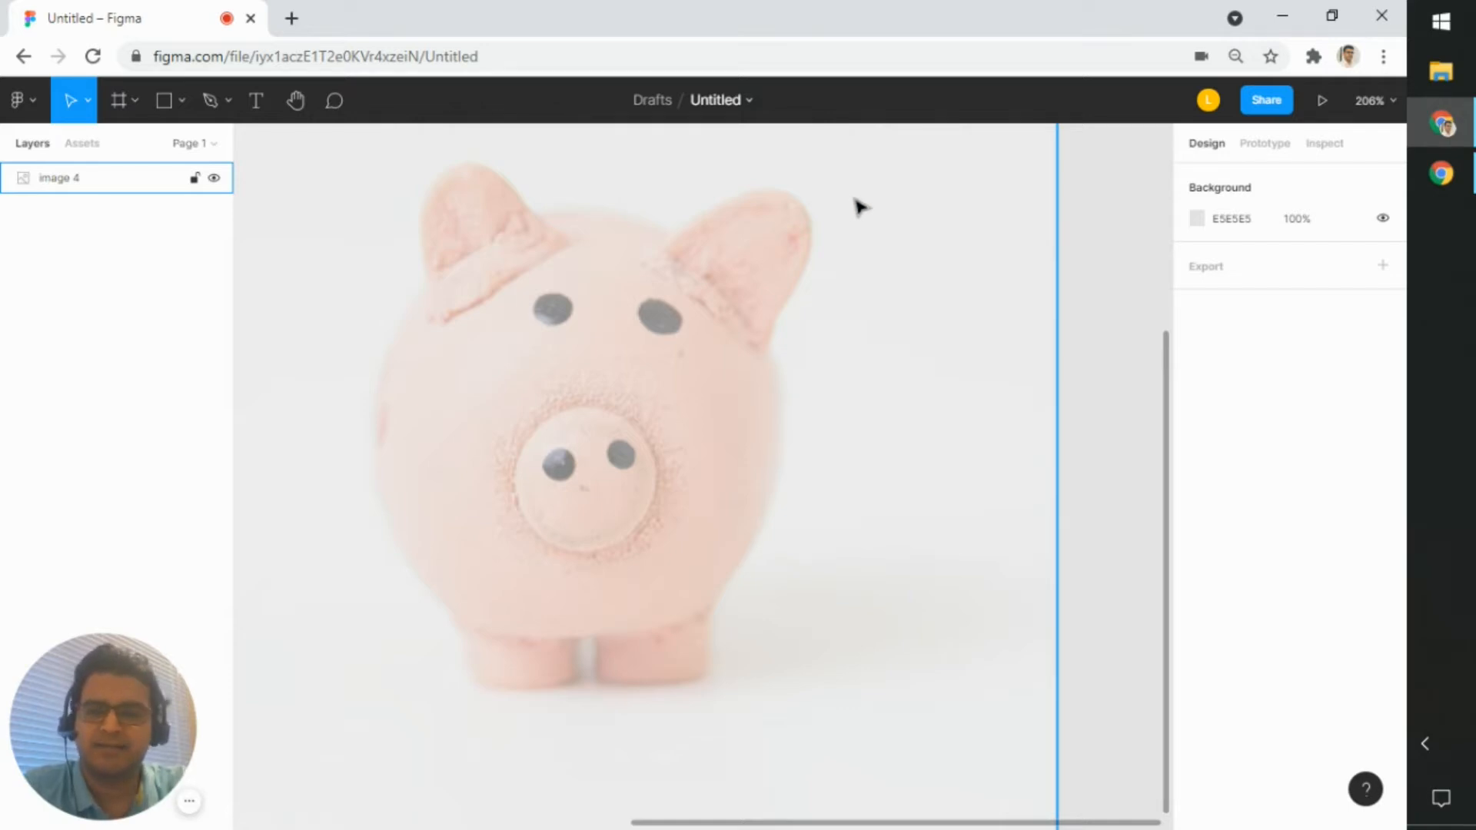
{"action": "left_click_drag", "start_coordinate": [909, 307], "coordinate": [966, 334]}
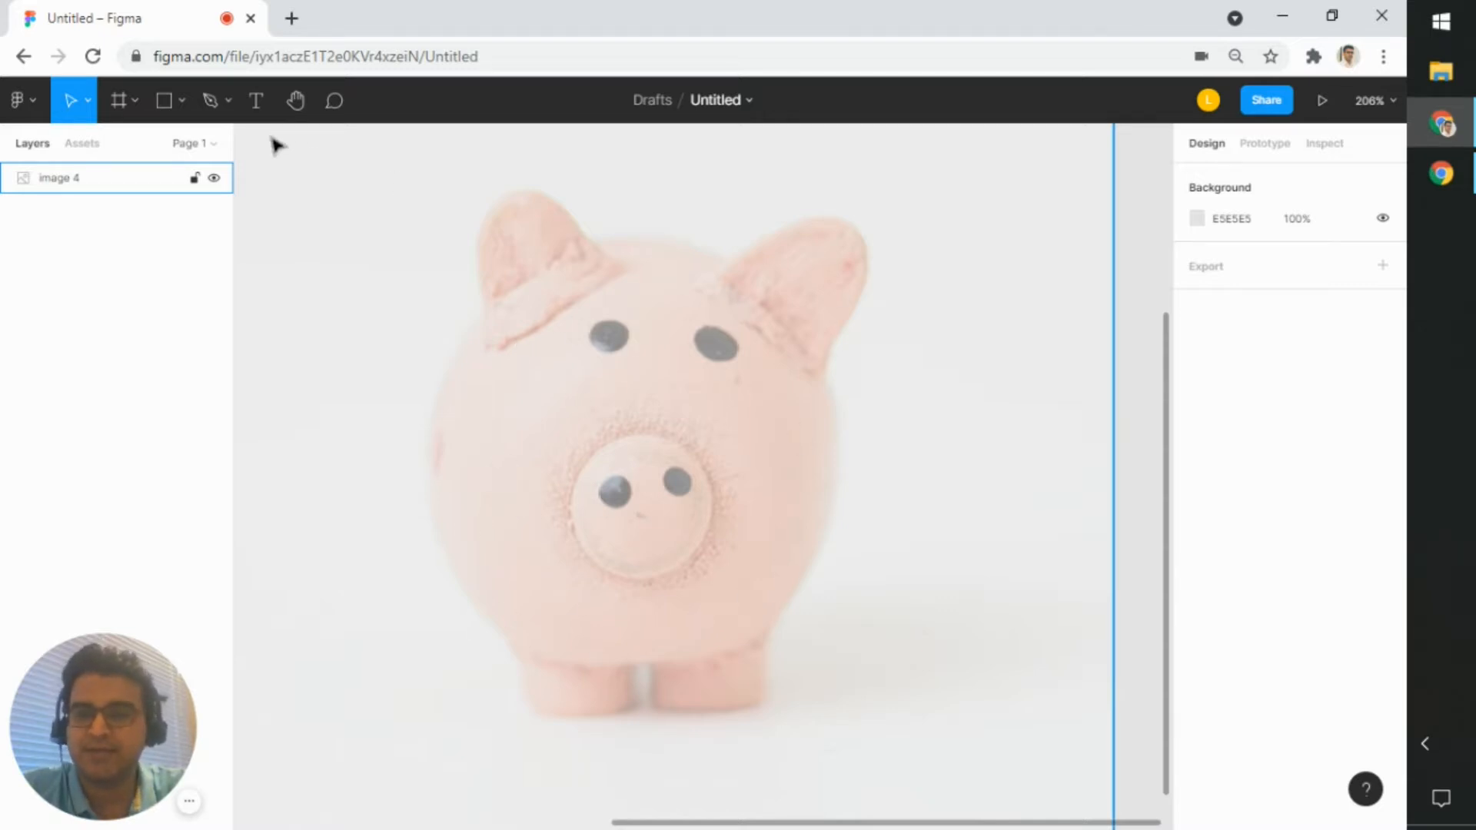
{"action": "key", "text": "Escape"}
{"action": "left_click", "coordinate": [164, 104]}
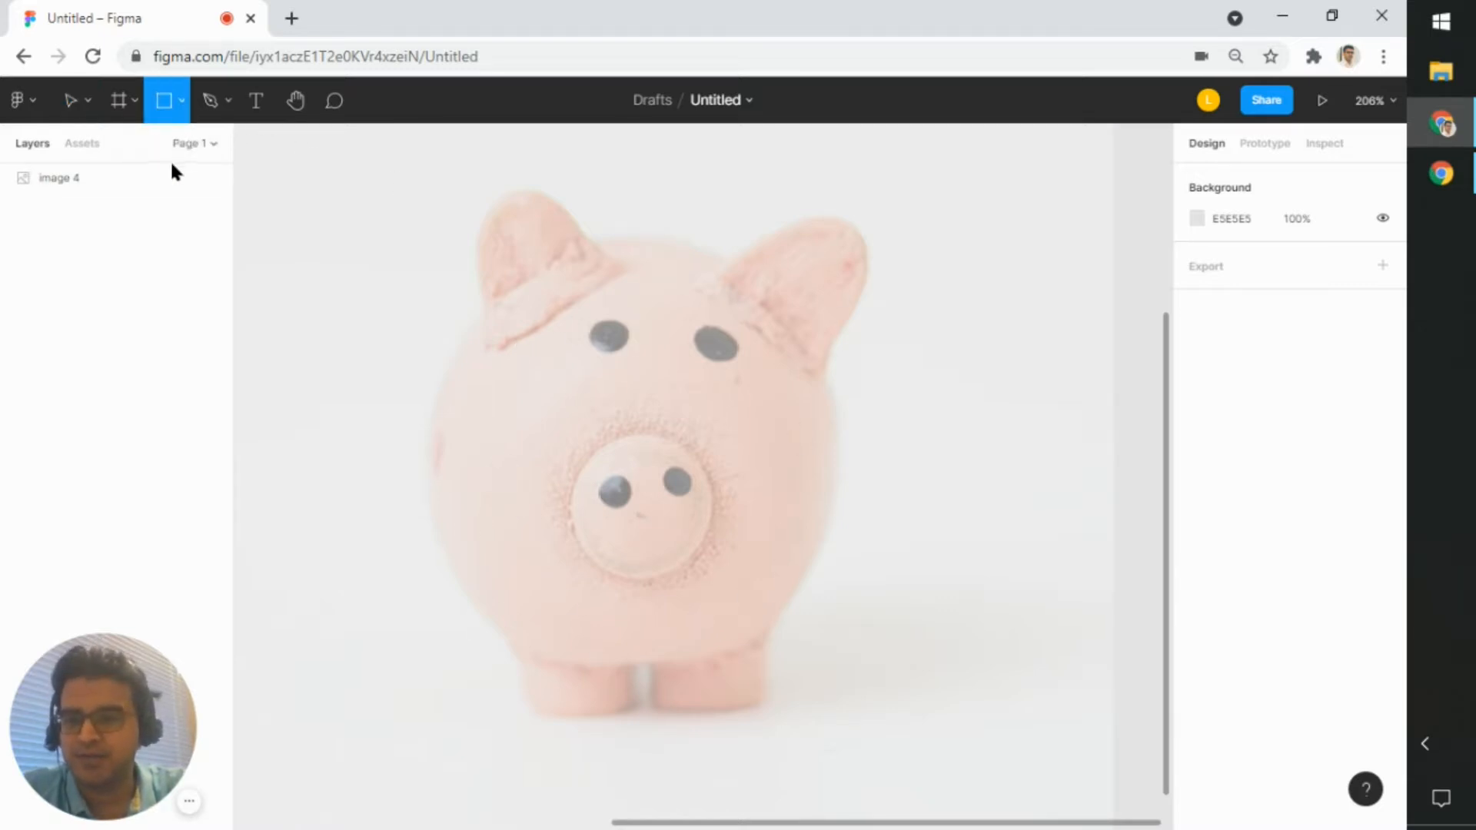
{"action": "left_click", "coordinate": [183, 112]}
{"action": "left_click", "coordinate": [145, 217]}
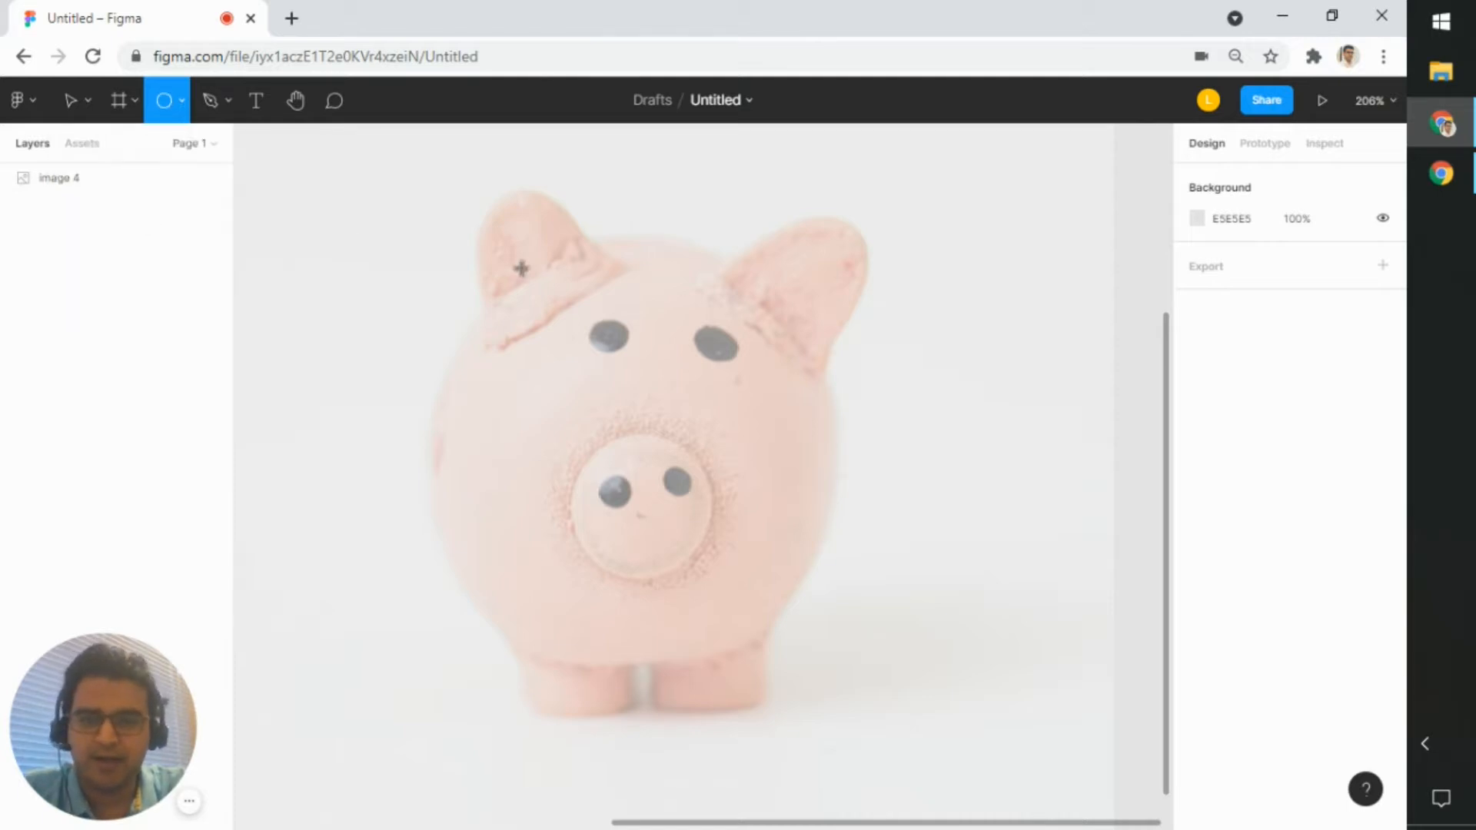
{"action": "left_click_drag", "start_coordinate": [465, 271], "coordinate": [913, 685]}
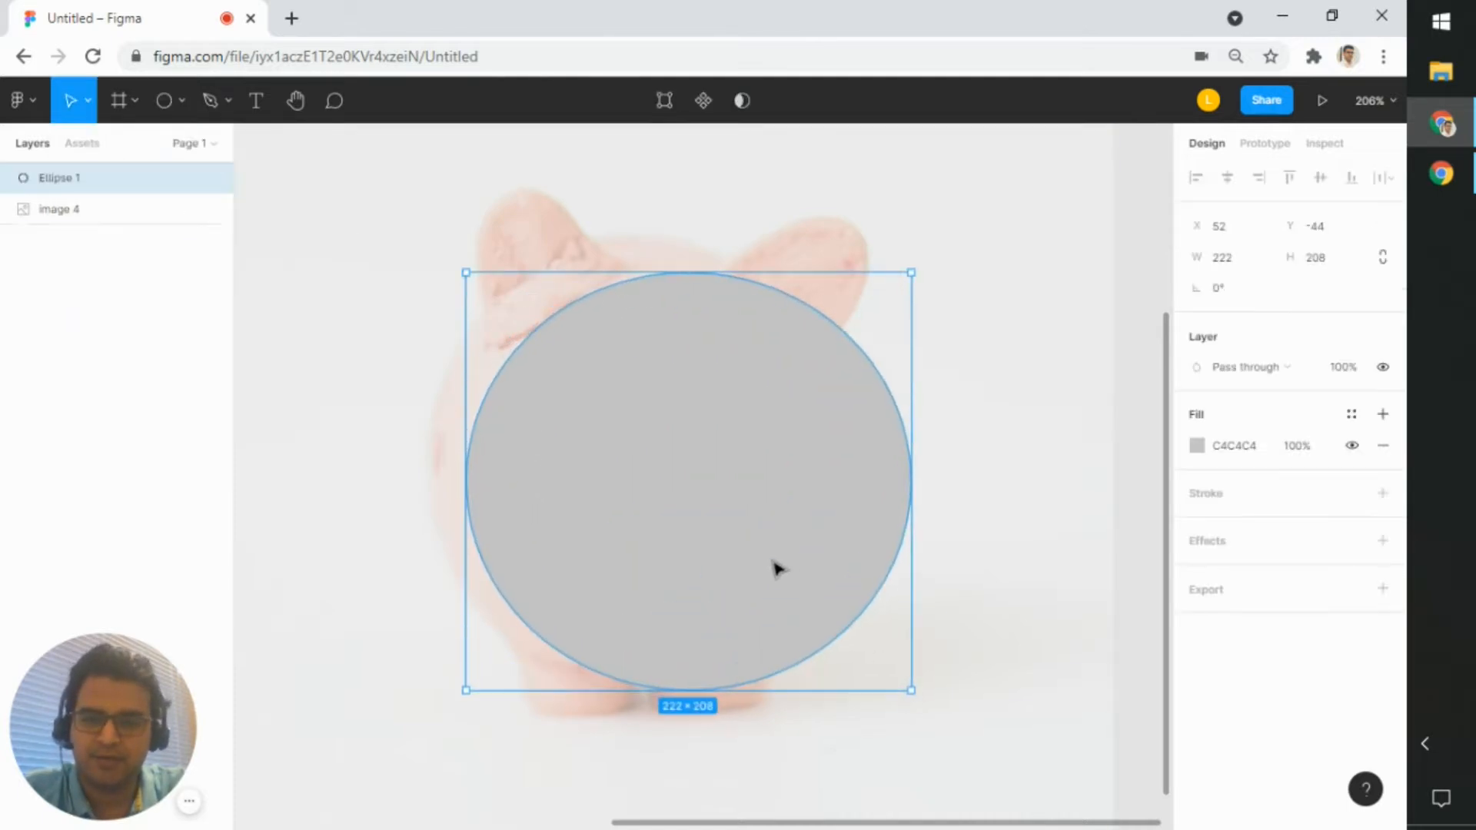
- Move the ellipse over the pig's body and resize it to about 223 × 225
{"action": "left_click_drag", "start_coordinate": [777, 569], "coordinate": [739, 522]}
{"action": "left_click_drag", "start_coordinate": [863, 642], "coordinate": [862, 677]}
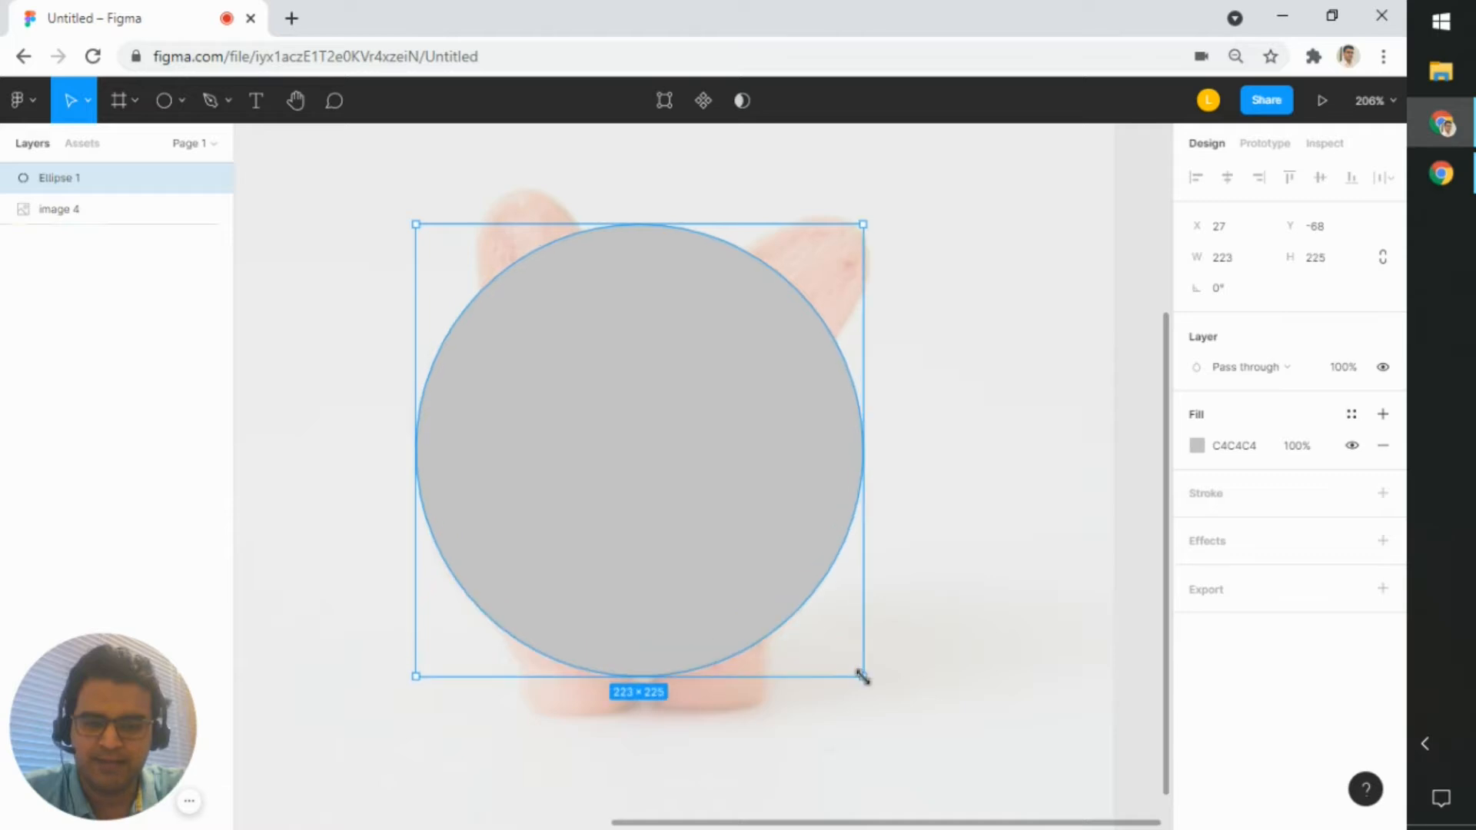
{"action": "mouse_move", "coordinate": [726, 442]}
{"action": "left_mouse_down"}
{"action": "mouse_move", "coordinate": [718, 485]}
{"action": "mouse_move", "coordinate": [718, 444]}
{"action": "left_mouse_up"}
- Lower the body ellipse's fill opacity to 66% so the reference image shows through
{"action": "left_click", "coordinate": [1198, 446]}
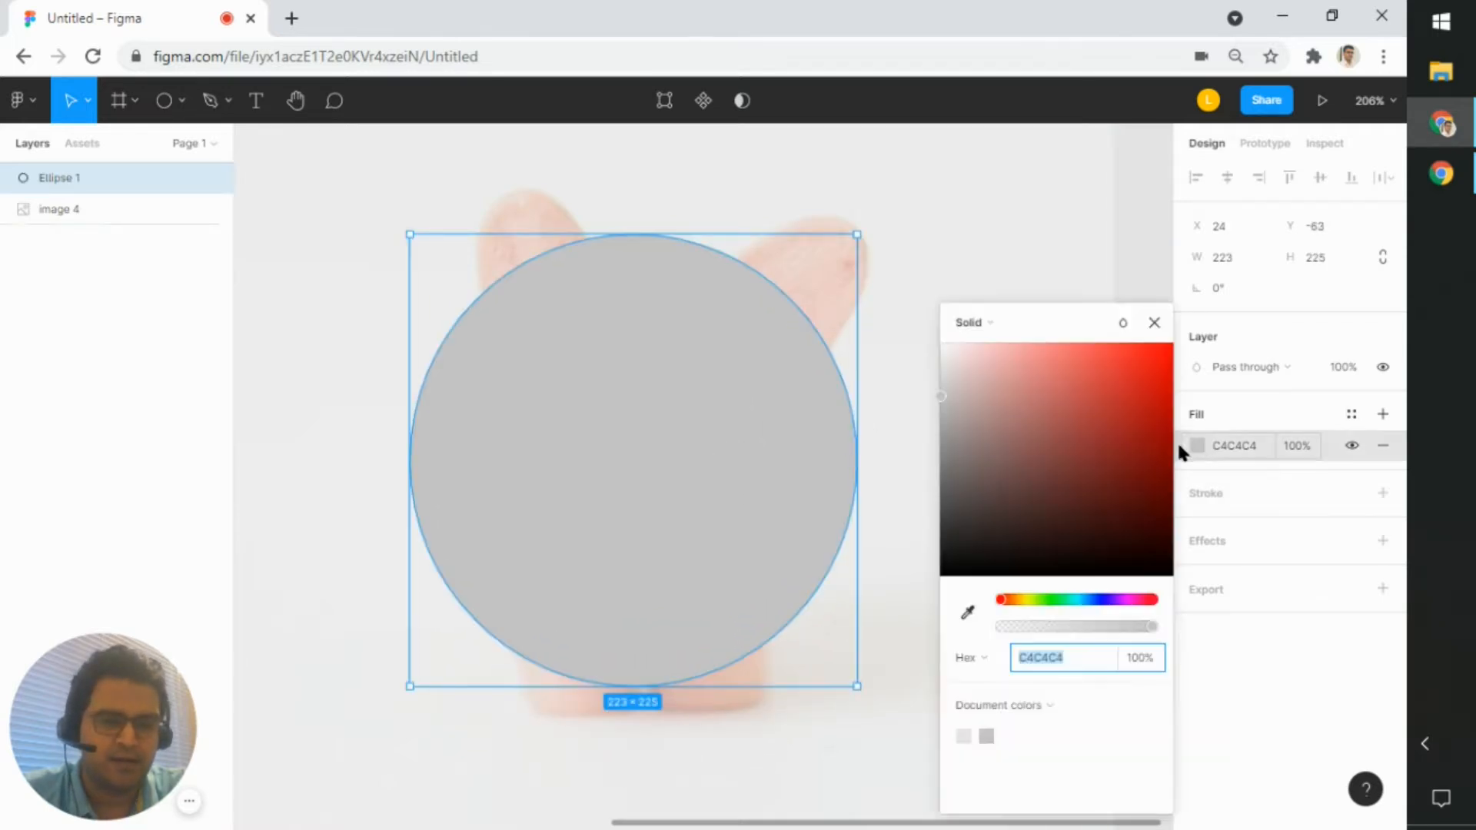
{"action": "left_click_drag", "start_coordinate": [1137, 627], "coordinate": [1104, 624]}
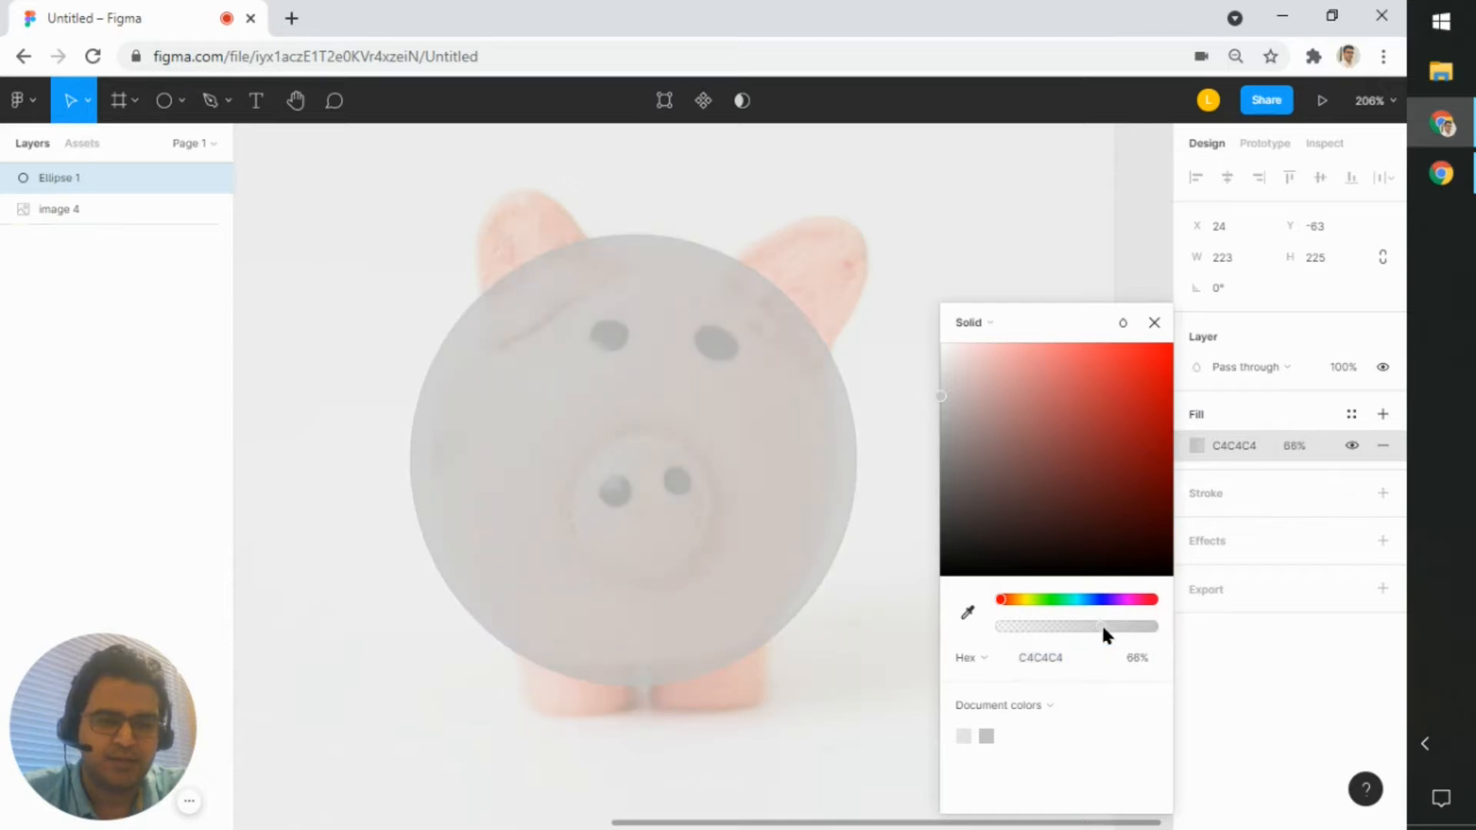
{"action": "left_click", "coordinate": [1013, 205]}
- Narrow the body ellipse to about 208 wide and adjust its edges to fit the outline of the pig's body
{"action": "mouse_move", "coordinate": [819, 427]}
{"action": "left_mouse_down"}
{"action": "mouse_move", "coordinate": [838, 438]}
{"action": "mouse_move", "coordinate": [794, 436]}
{"action": "left_mouse_up"}
{"action": "left_click", "coordinate": [797, 444]}
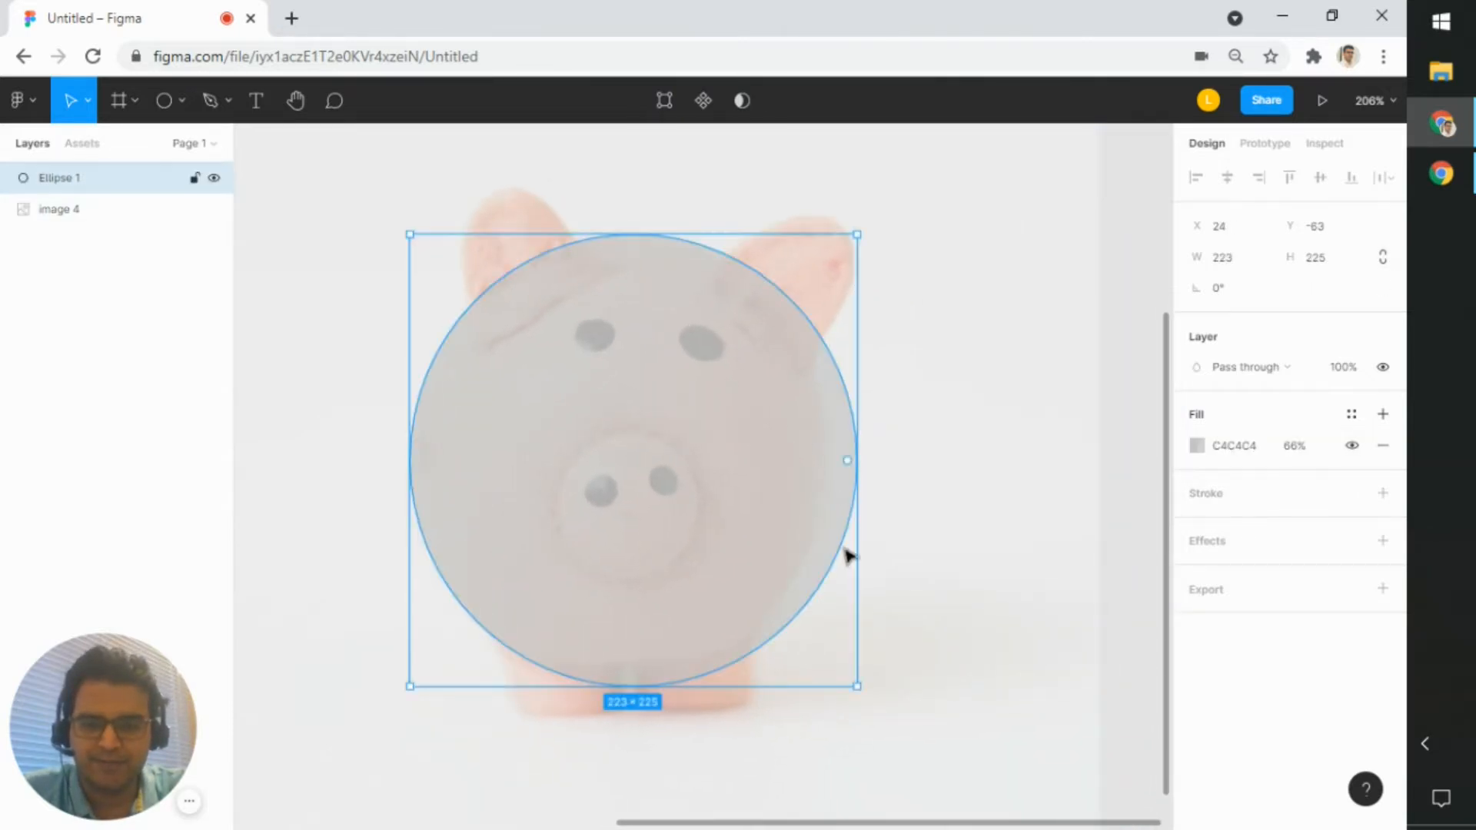
{"action": "left_click_drag", "start_coordinate": [840, 652], "coordinate": [846, 679]}
{"action": "left_click_drag", "start_coordinate": [781, 461], "coordinate": [831, 428]}
{"action": "left_click", "coordinate": [885, 427]}
{"action": "left_click", "coordinate": [800, 425]}
{"action": "mouse_move", "coordinate": [409, 439]}
{"action": "left_mouse_down"}
{"action": "mouse_move", "coordinate": [428, 437]}
{"action": "mouse_move", "coordinate": [414, 439]}
{"action": "left_mouse_up"}
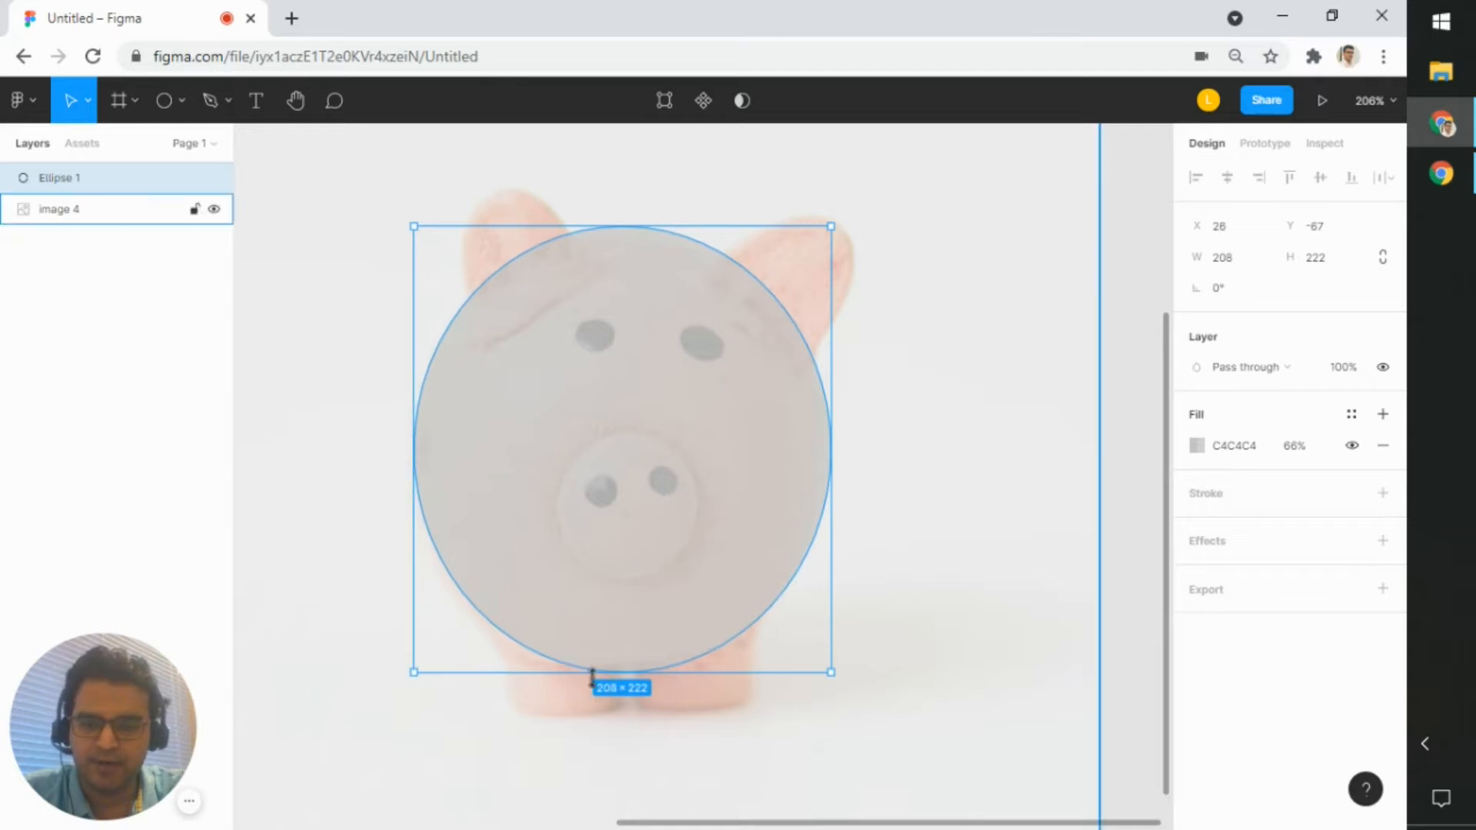
{"action": "left_click_drag", "start_coordinate": [592, 672], "coordinate": [588, 683]}
{"action": "left_click", "coordinate": [876, 623]}
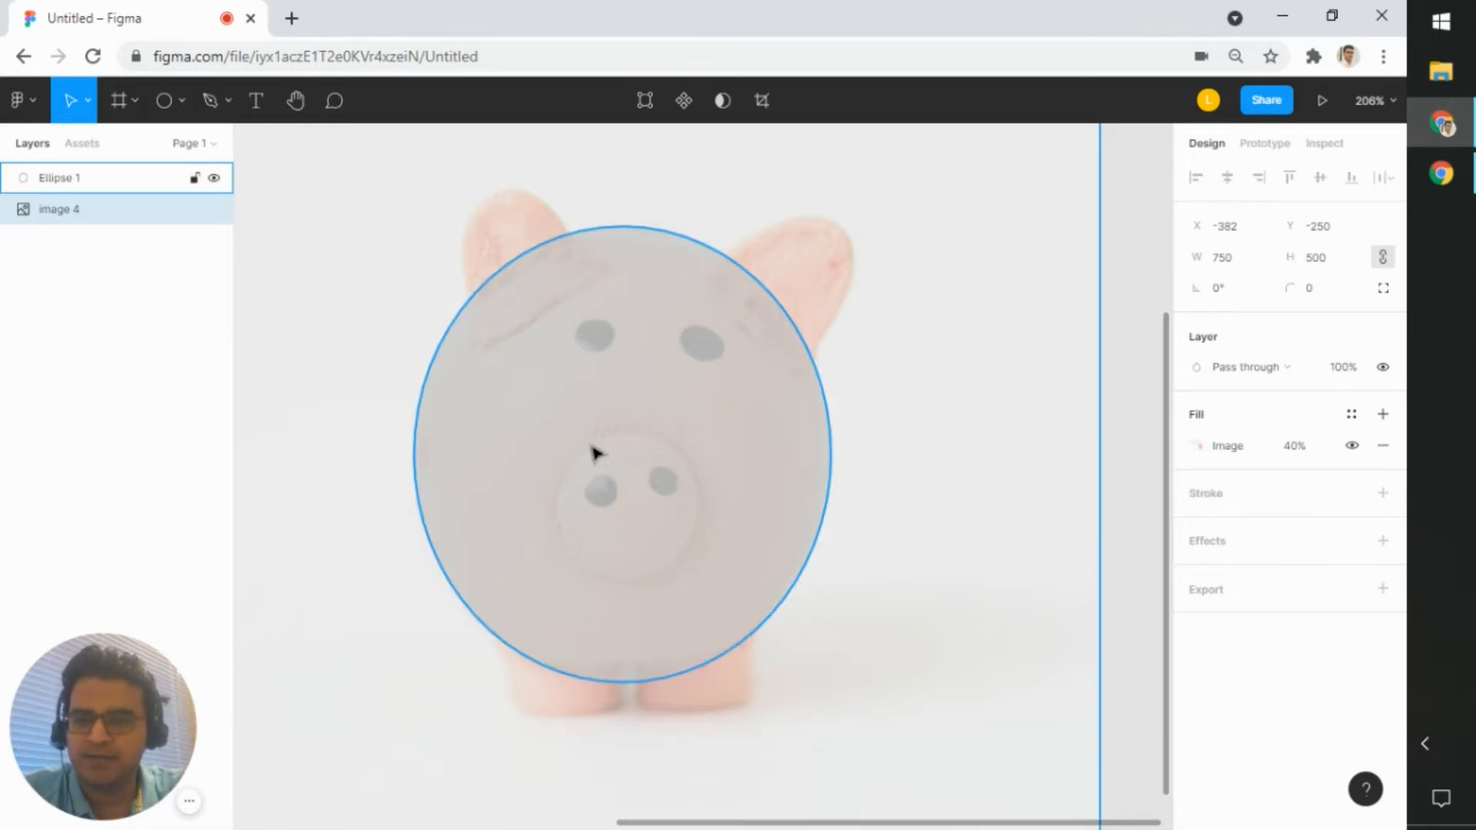
- Draw an ellipse over the pig's snout and fit it to the snout at about 72 × 76
{"action": "left_click", "coordinate": [183, 108]}
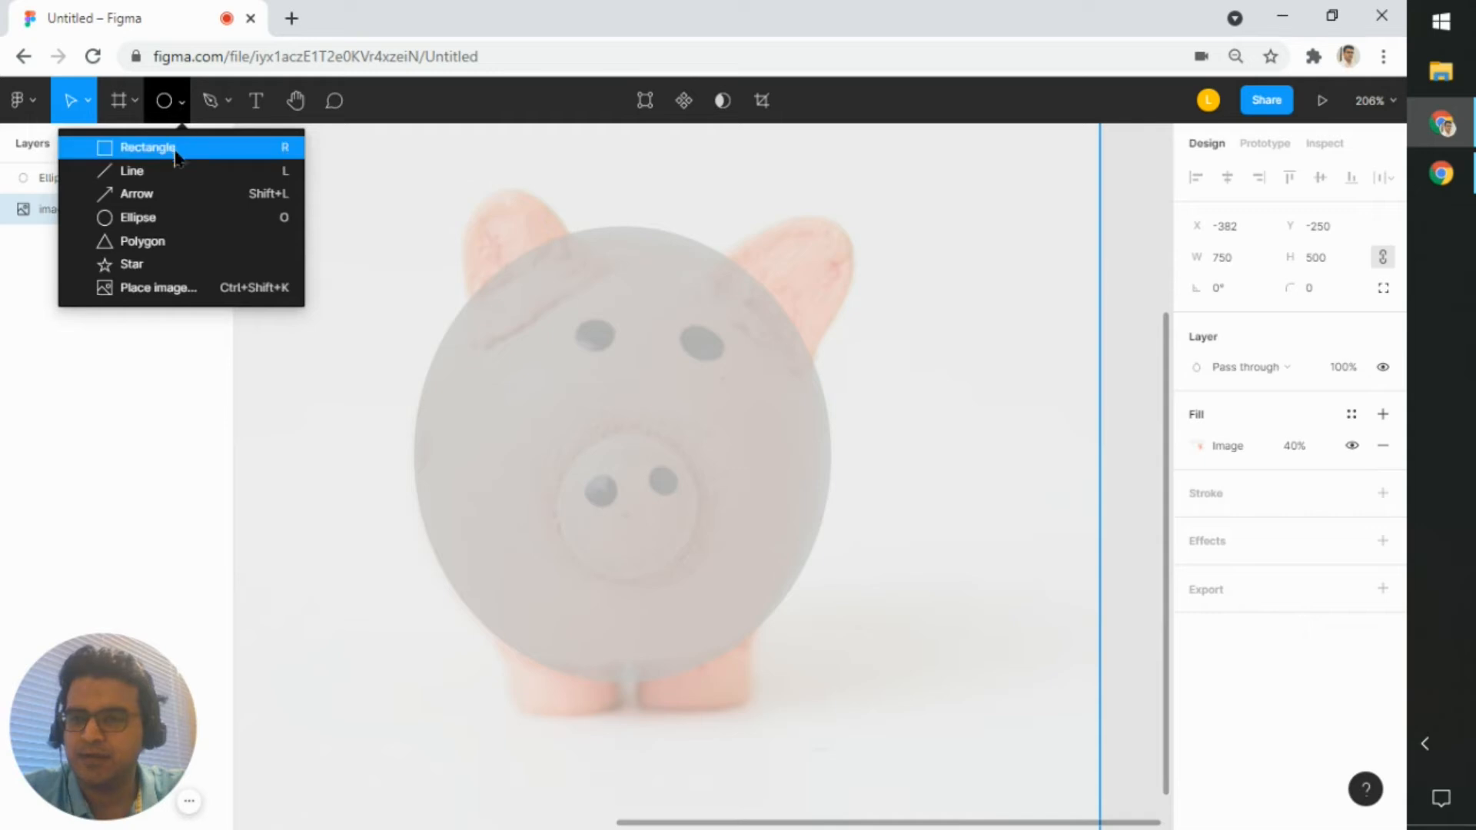
{"action": "left_click", "coordinate": [137, 218]}
{"action": "mouse_move", "coordinate": [570, 433]}
{"action": "left_mouse_down"}
{"action": "mouse_move", "coordinate": [574, 552]}
{"action": "mouse_move", "coordinate": [731, 586]}
{"action": "left_mouse_up"}
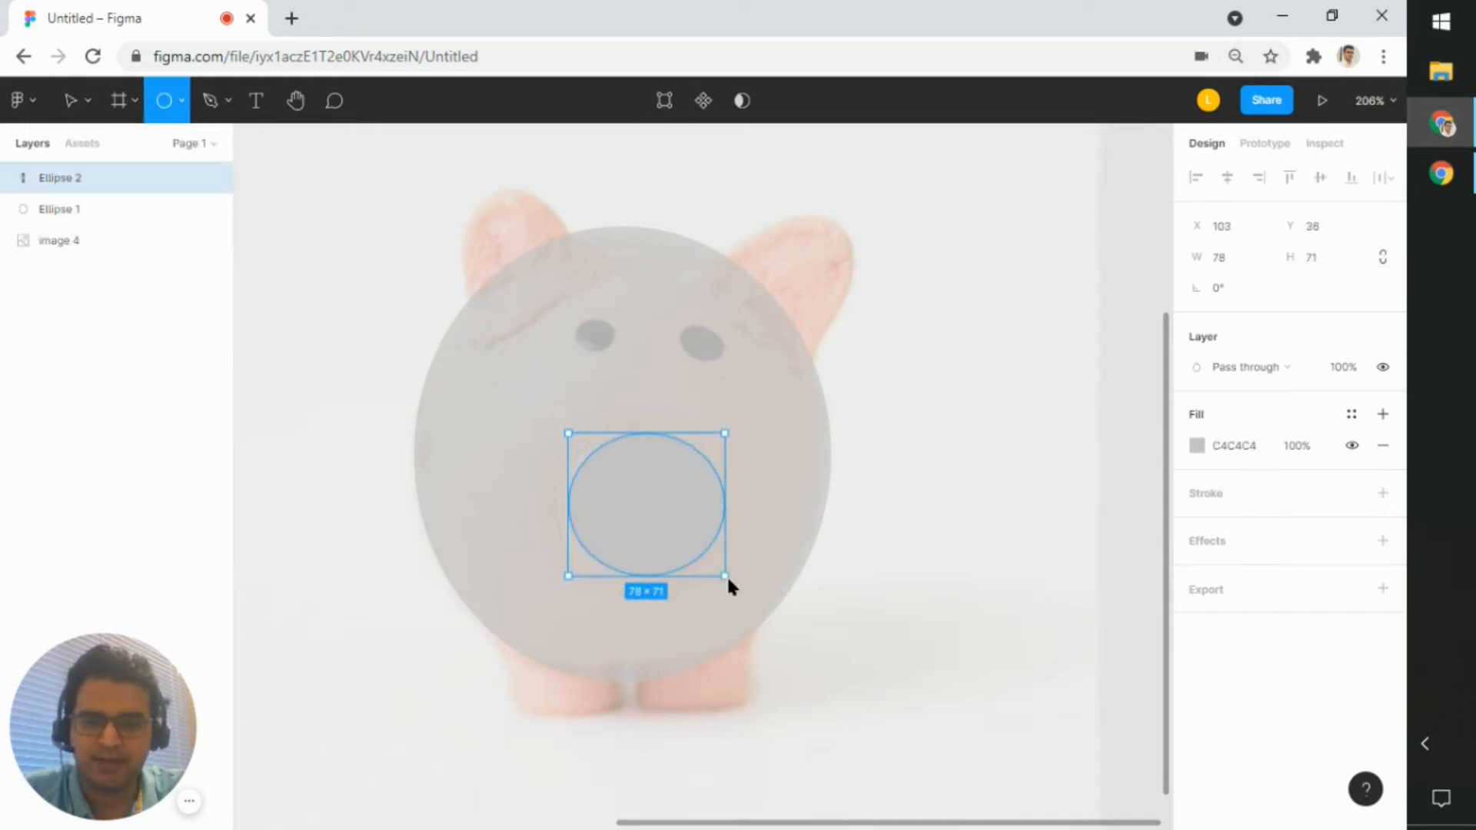
{"action": "mouse_move", "coordinate": [702, 528]}
{"action": "left_mouse_down"}
{"action": "mouse_move", "coordinate": [805, 566]}
{"action": "mouse_move", "coordinate": [685, 530]}
{"action": "left_mouse_up"}
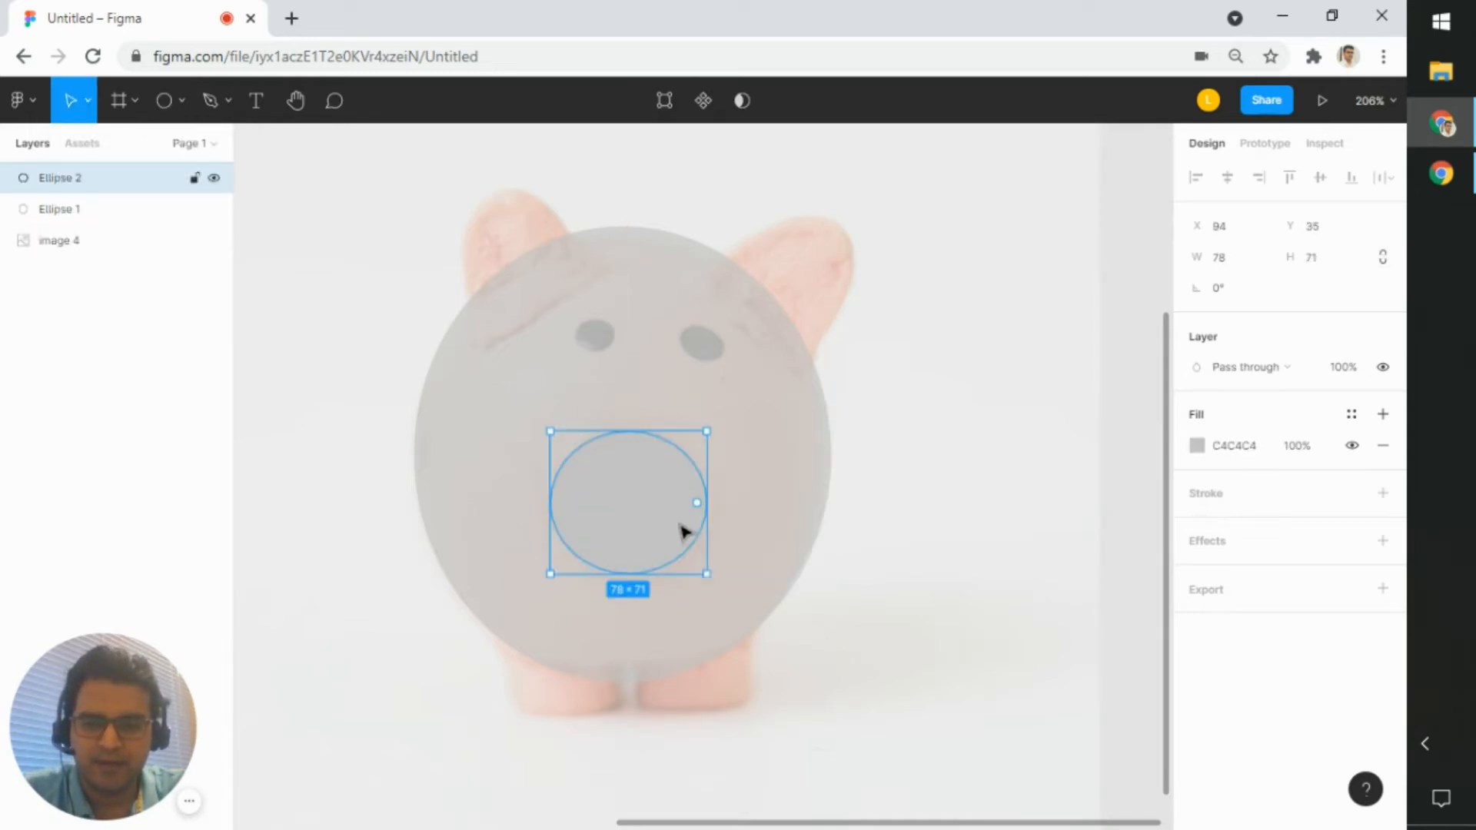
{"action": "left_click_drag", "start_coordinate": [703, 582], "coordinate": [695, 584]}
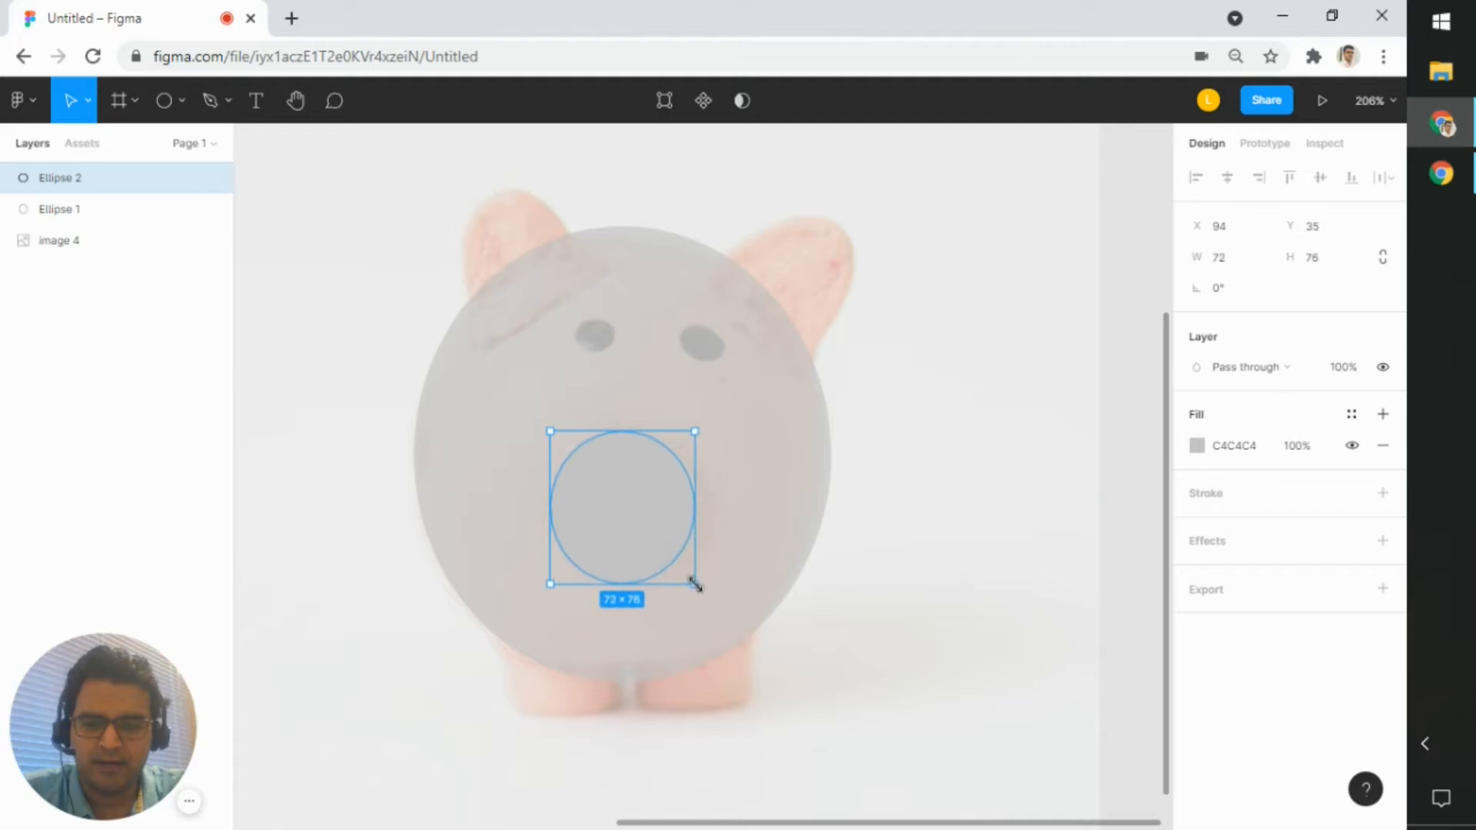
{"action": "left_click_drag", "start_coordinate": [644, 538], "coordinate": [656, 540]}
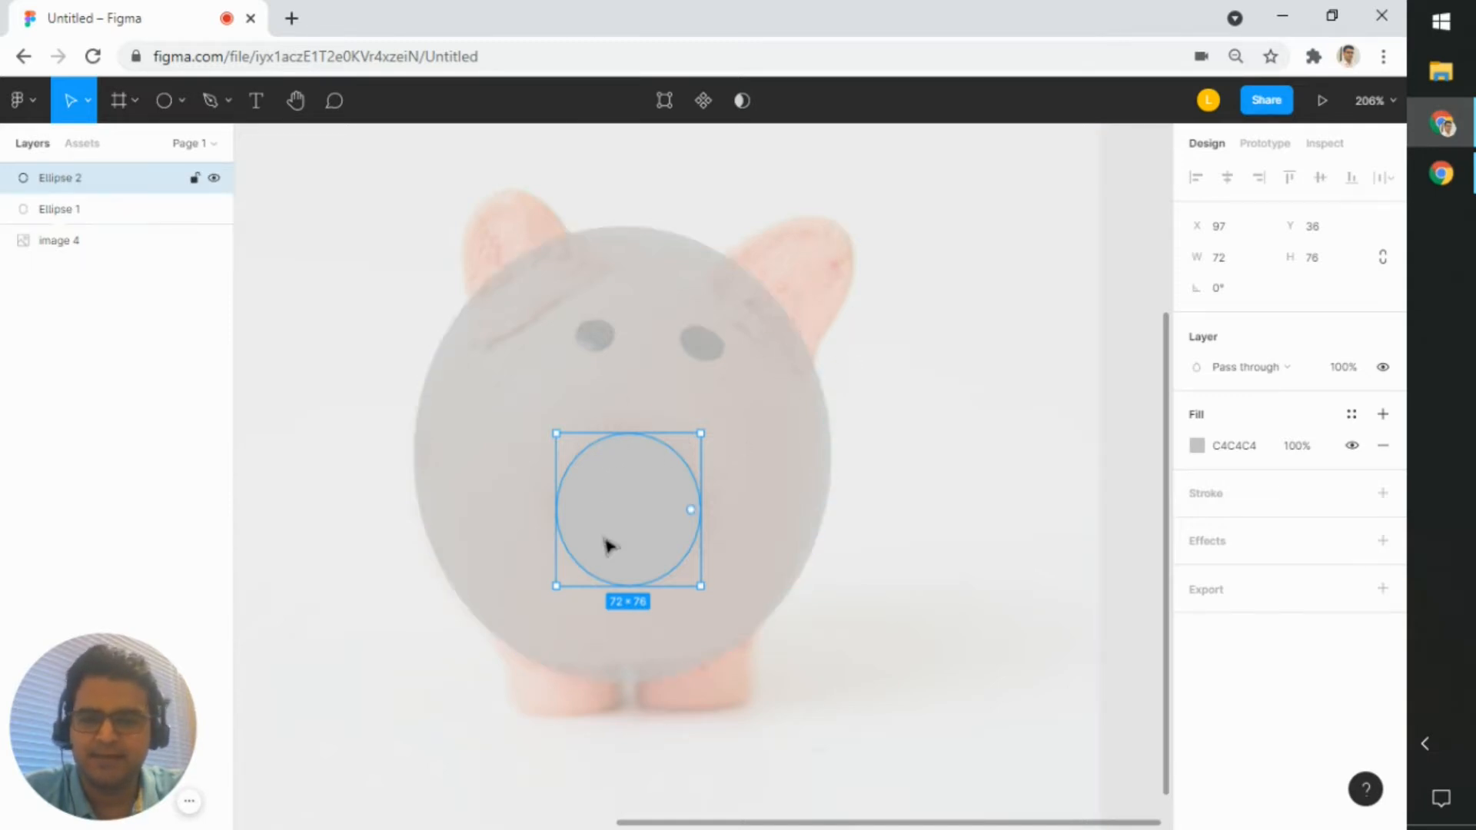
- Duplicate the snout ellipse, place the copy beside the right ear and cut it to a half ellipse with a 50% arc sweep
{"action": "key", "text": "ctrl+v"}
{"action": "left_click_drag", "start_coordinate": [616, 520], "coordinate": [930, 343]}
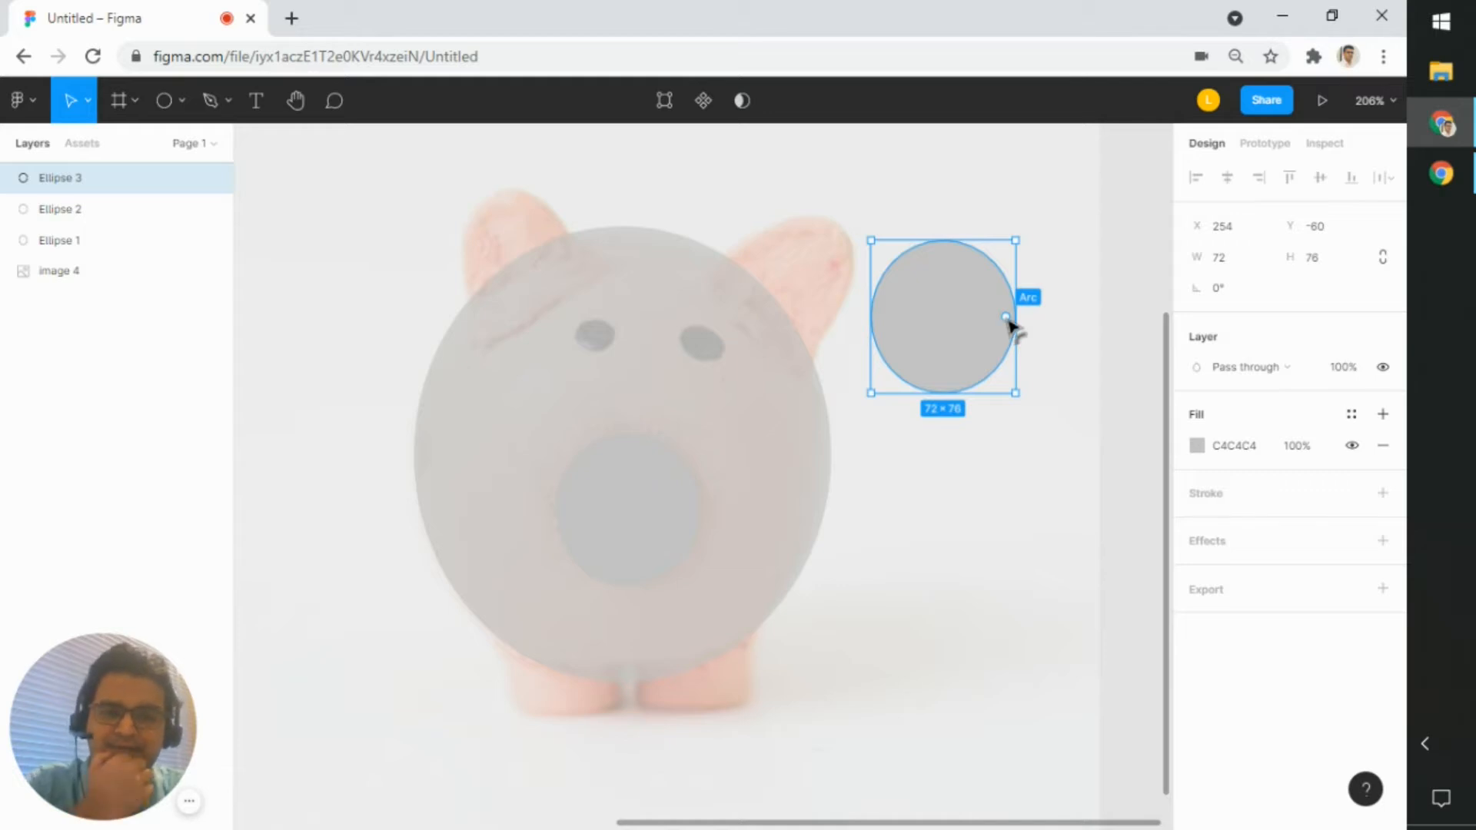
{"action": "left_click_drag", "start_coordinate": [1007, 318], "coordinate": [916, 320]}
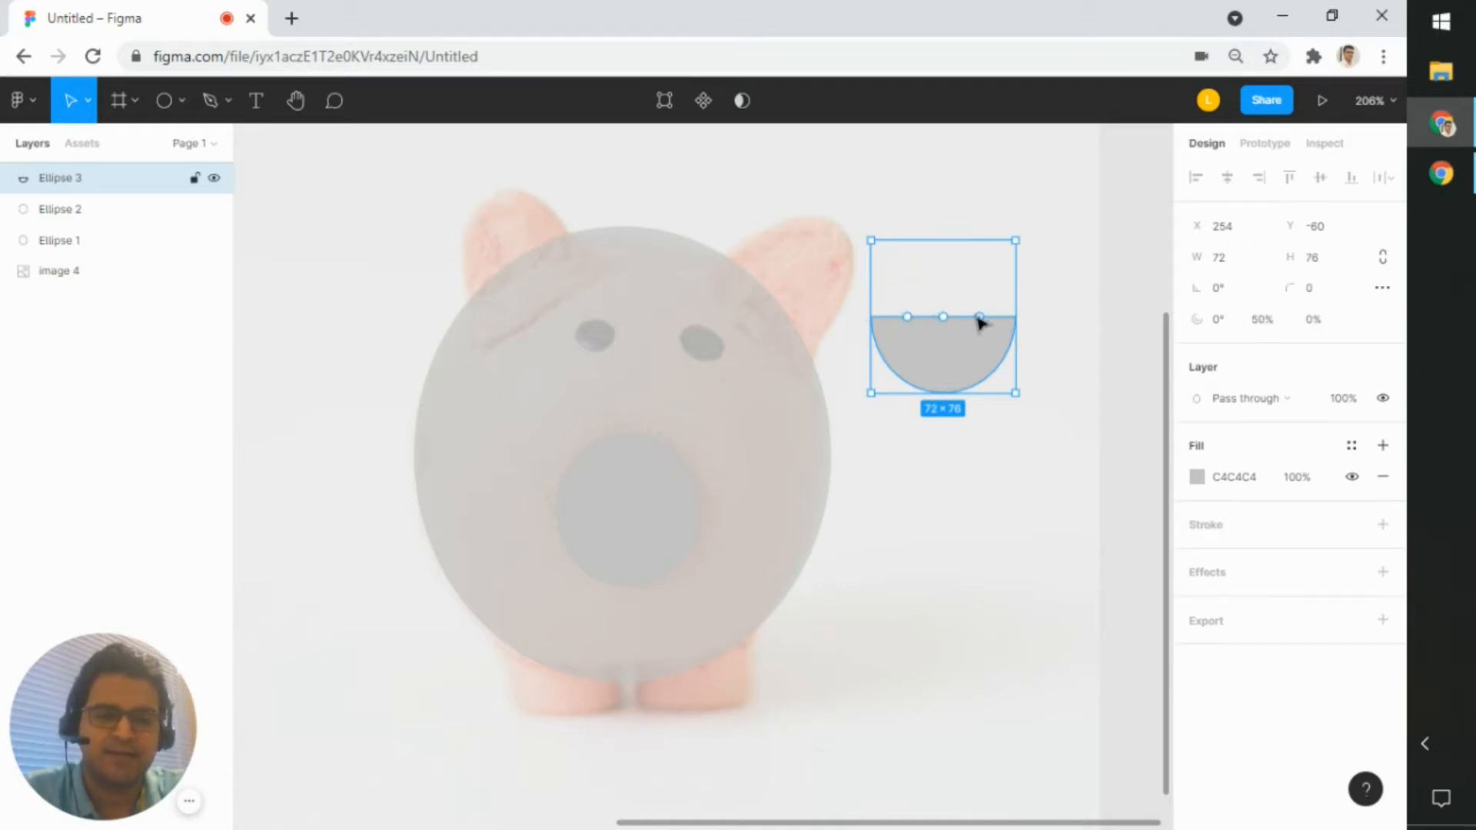
{"action": "left_click", "coordinate": [817, 320]}
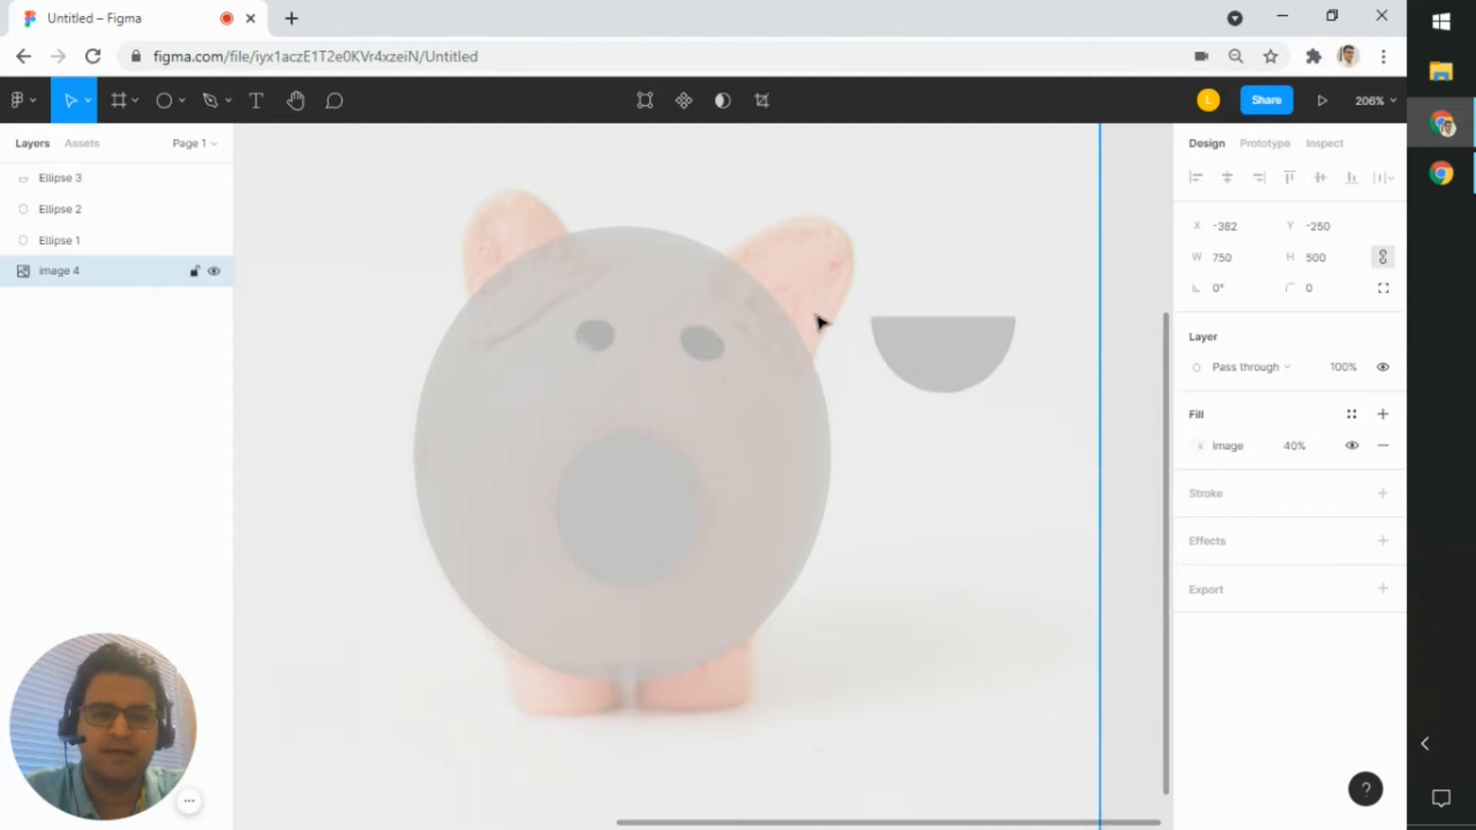
- Rotate the half ellipse to about 136°, stretch it to about 63 × 122 and place it over the pig's right-hand ear
{"action": "left_click", "coordinate": [930, 366]}
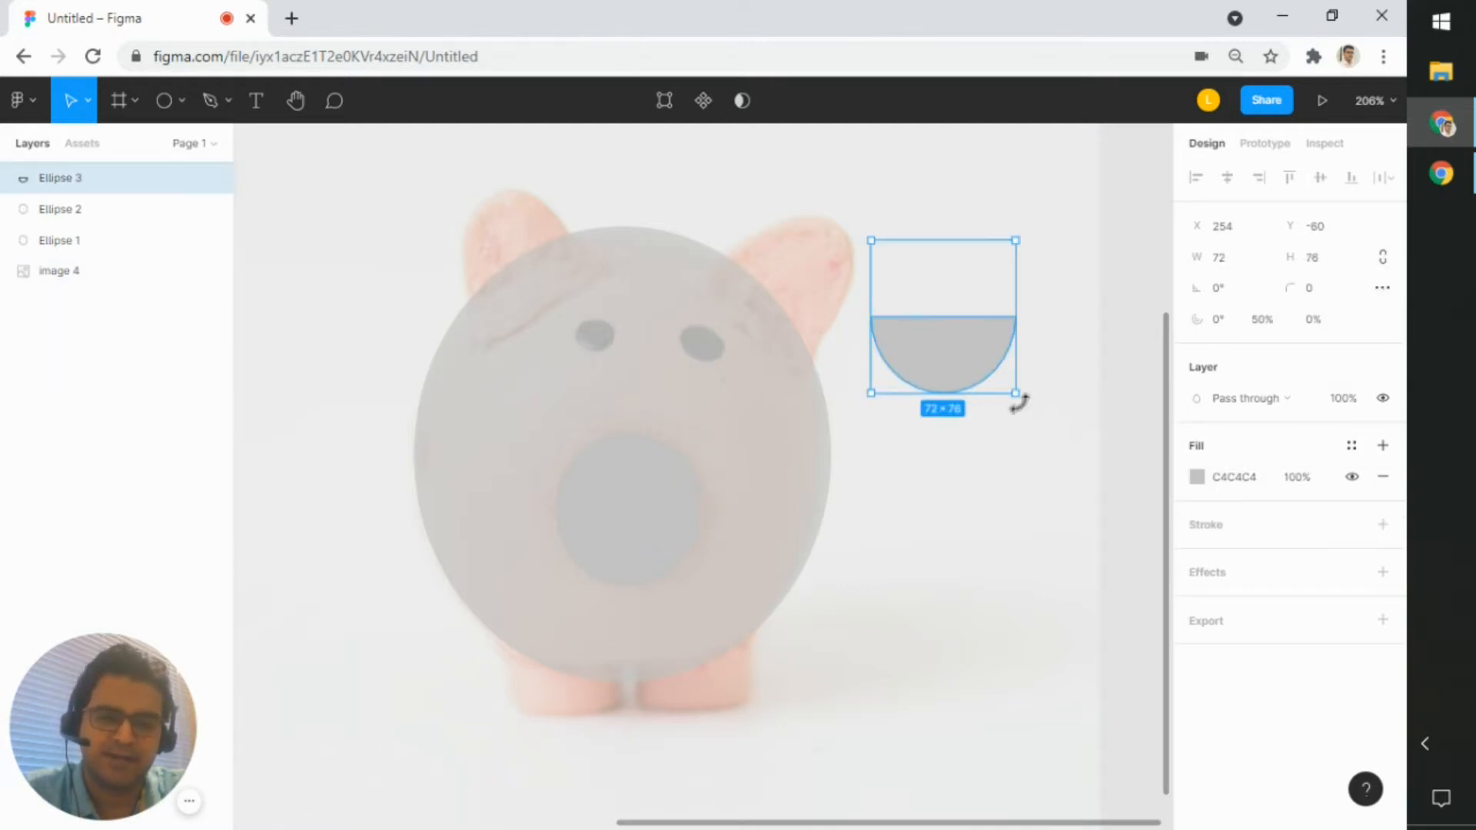
{"action": "left_click_drag", "start_coordinate": [1018, 399], "coordinate": [952, 125]}
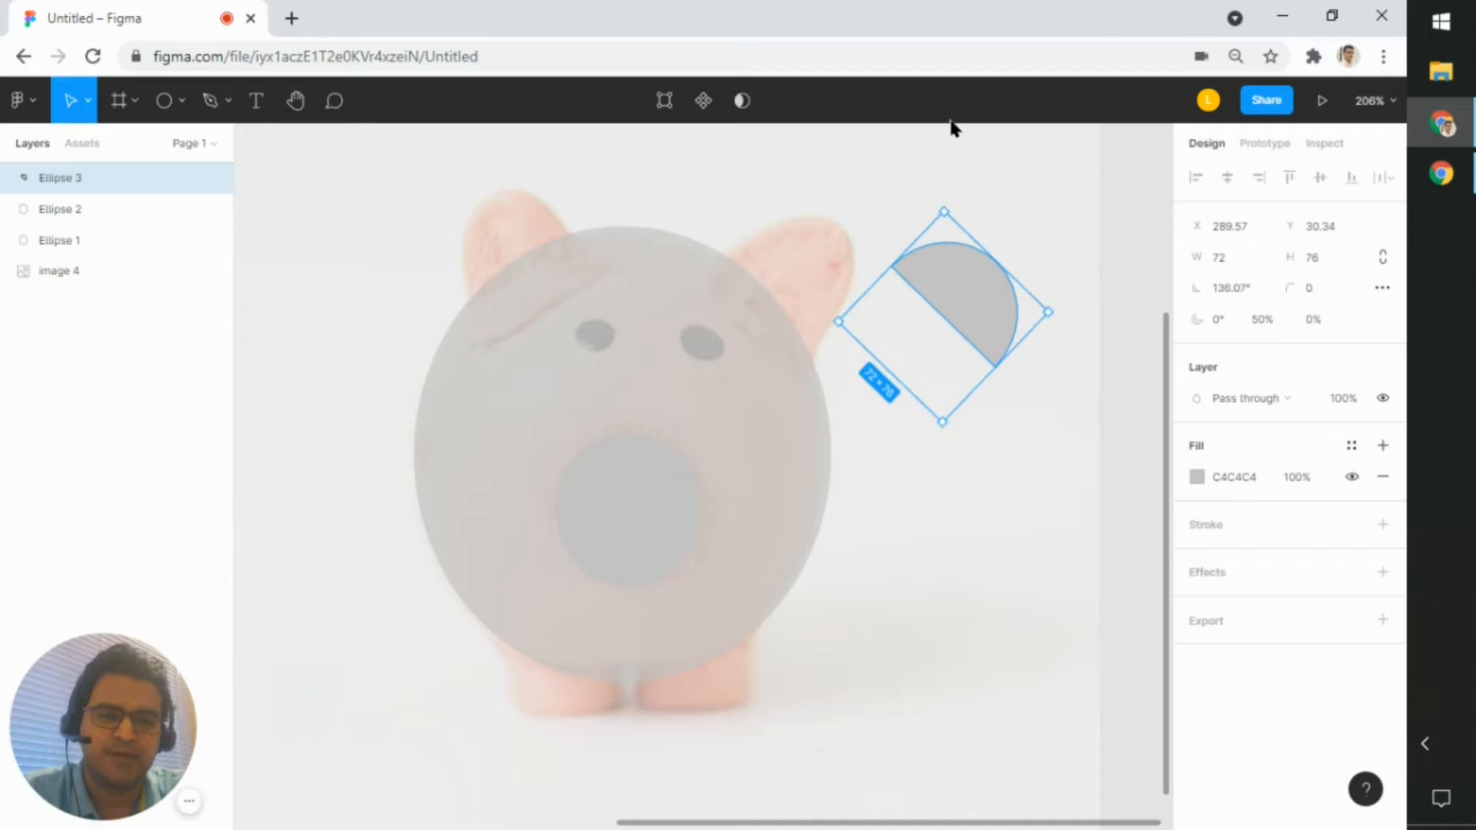
{"action": "left_click_drag", "start_coordinate": [1019, 352], "coordinate": [914, 369]}
{"action": "left_click_drag", "start_coordinate": [940, 300], "coordinate": [844, 290]}
{"action": "left_click", "coordinate": [883, 394]}
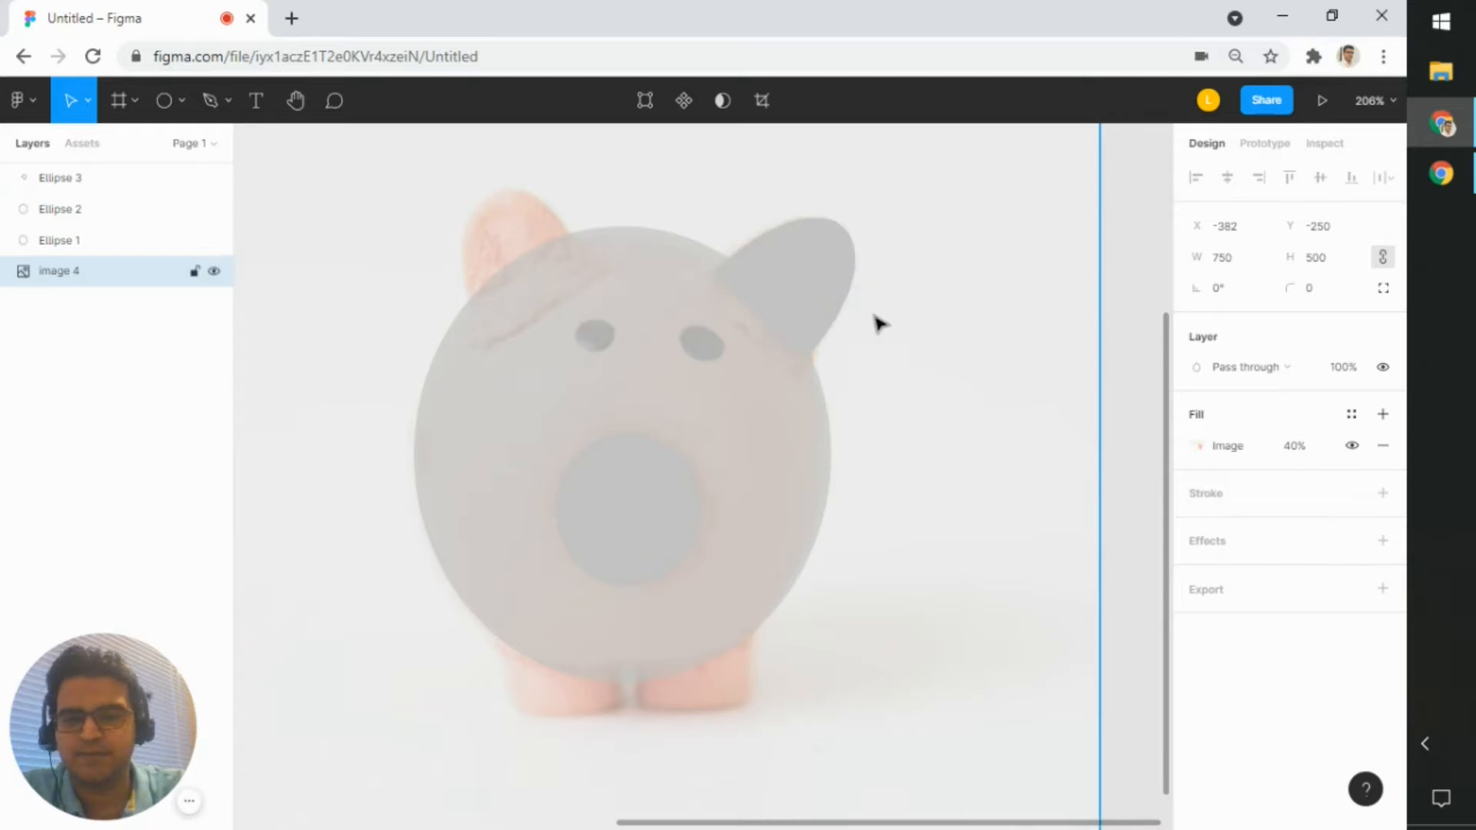
{"action": "mouse_move", "coordinate": [863, 316]}
{"action": "left_mouse_down"}
{"action": "mouse_move", "coordinate": [900, 333]}
{"action": "mouse_move", "coordinate": [846, 323]}
{"action": "left_mouse_up"}
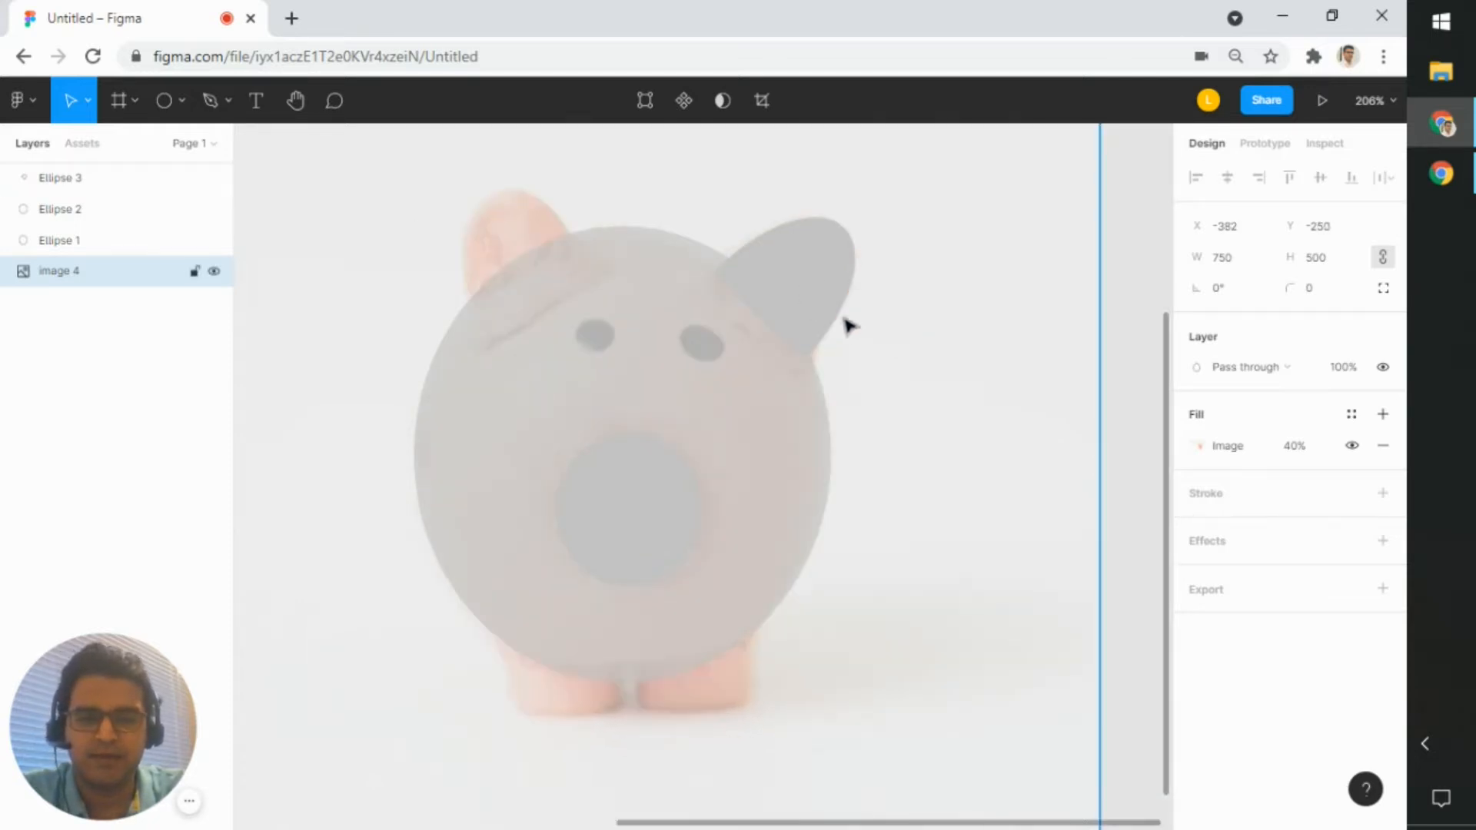
- Duplicate the half-ellipse ear, rotate the copy to about -140° and place it over the pig's left-hand ear
{"action": "left_click", "coordinate": [827, 290]}
{"action": "key", "text": "ctrl+v"}
{"action": "left_click_drag", "start_coordinate": [789, 284], "coordinate": [545, 284]}
{"action": "left_click_drag", "start_coordinate": [656, 269], "coordinate": [465, 98]}
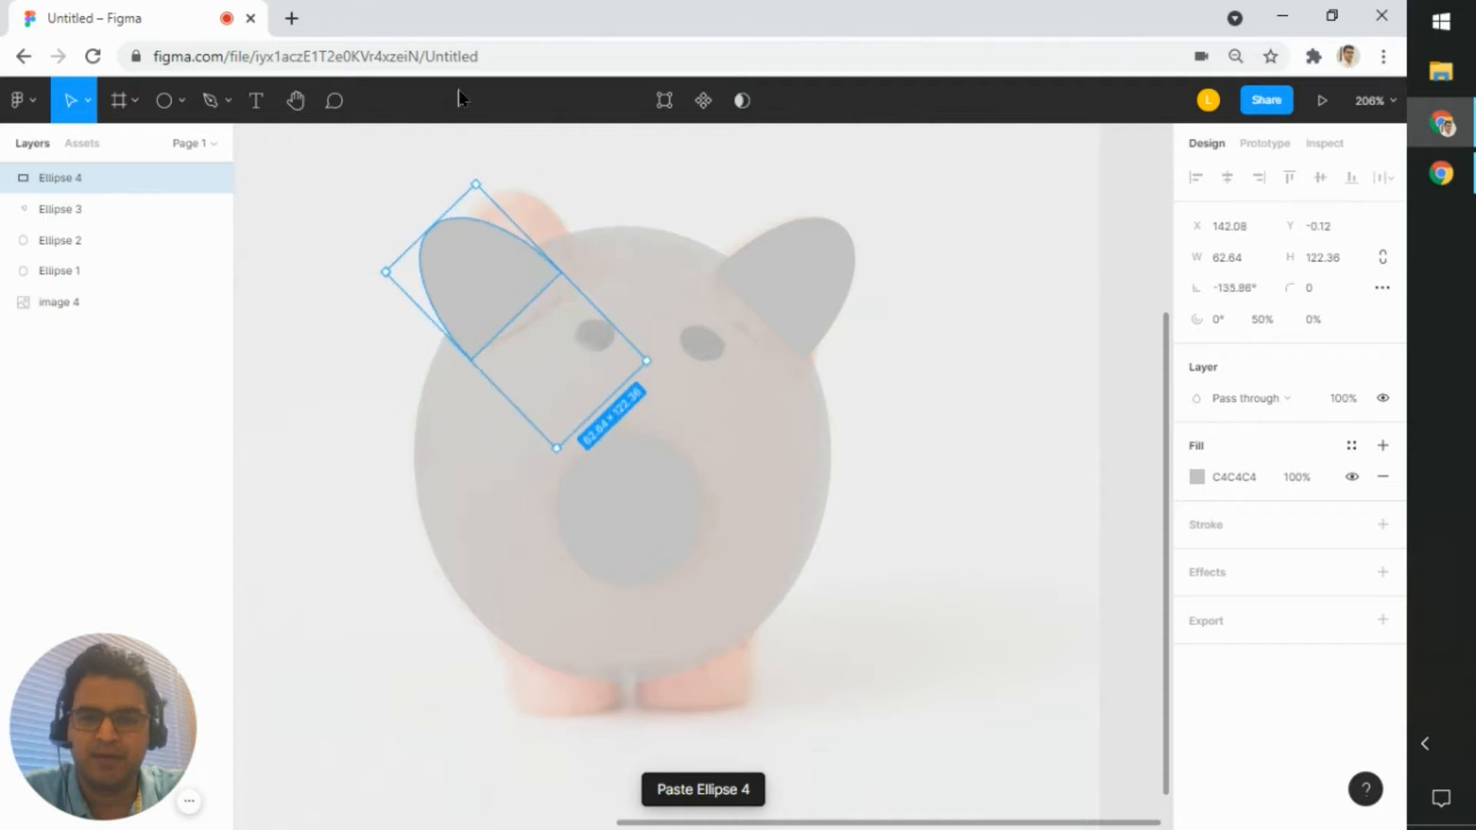
{"action": "left_click_drag", "start_coordinate": [483, 266], "coordinate": [510, 254]}
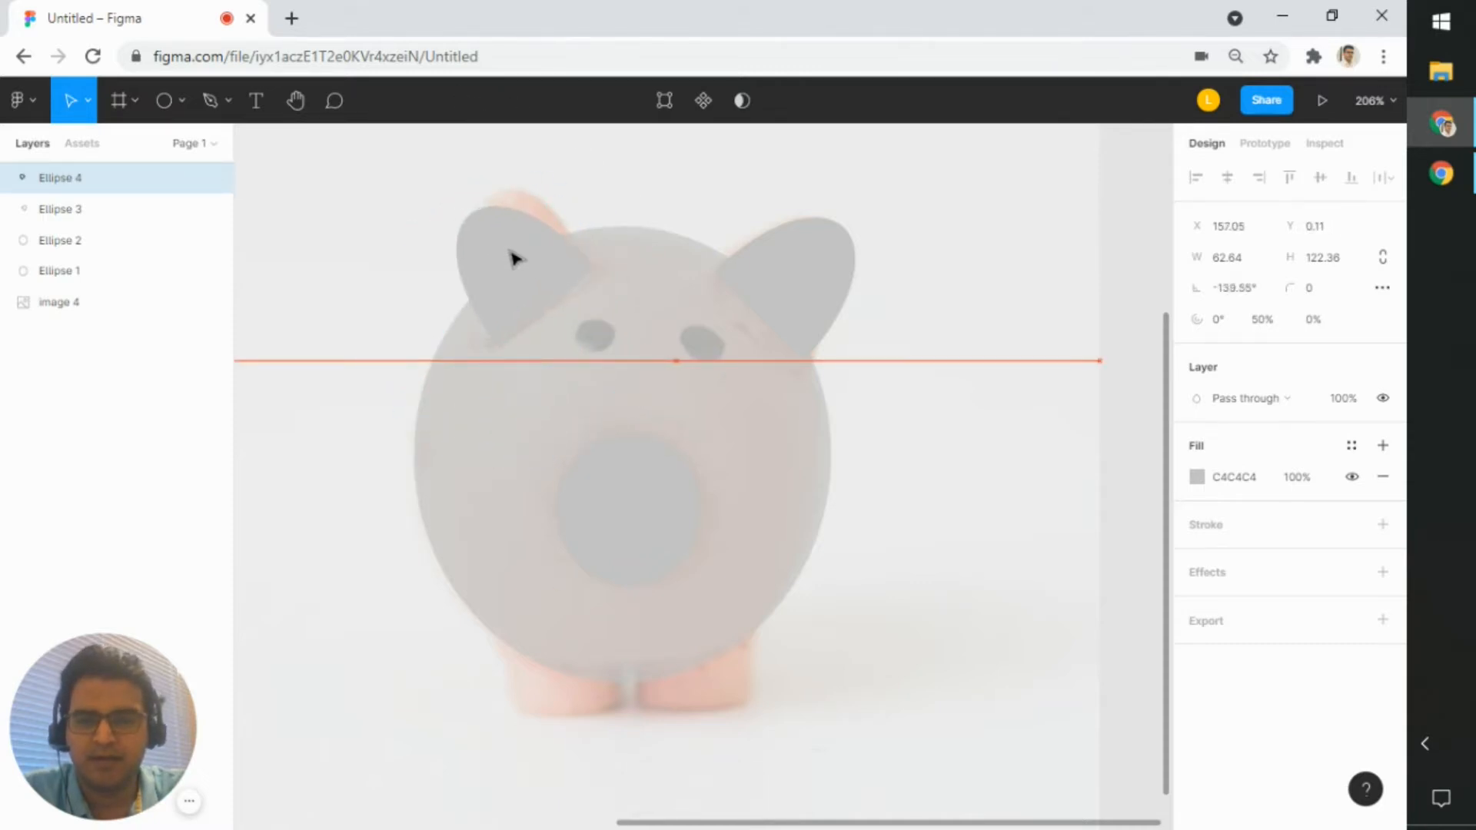
- Flip the copied ear horizontally, rotate it to about 35° and fit it over the pig's left-hand ear
{"action": "right_click", "coordinate": [500, 278]}
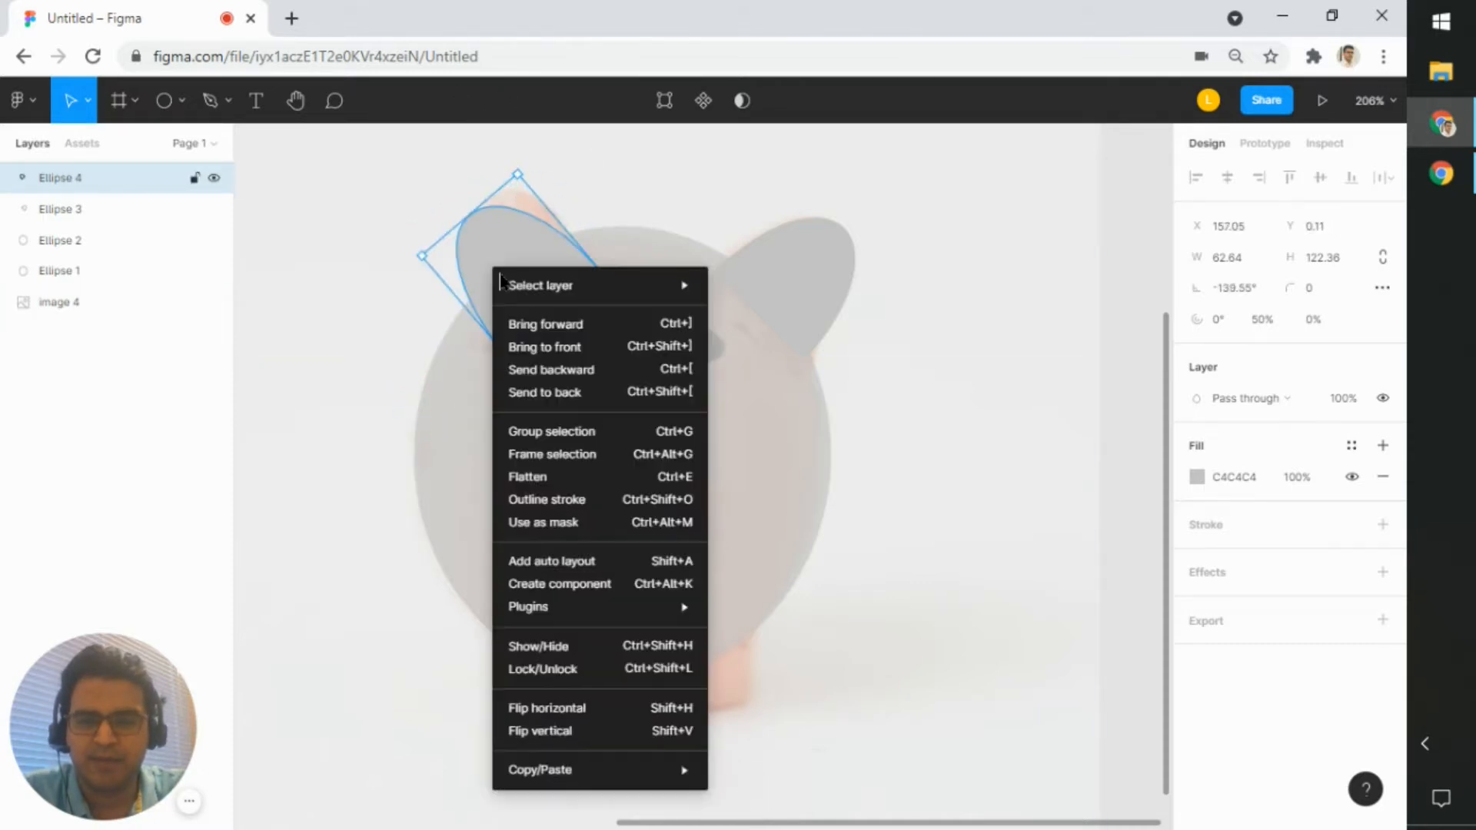
{"action": "left_click", "coordinate": [599, 708]}
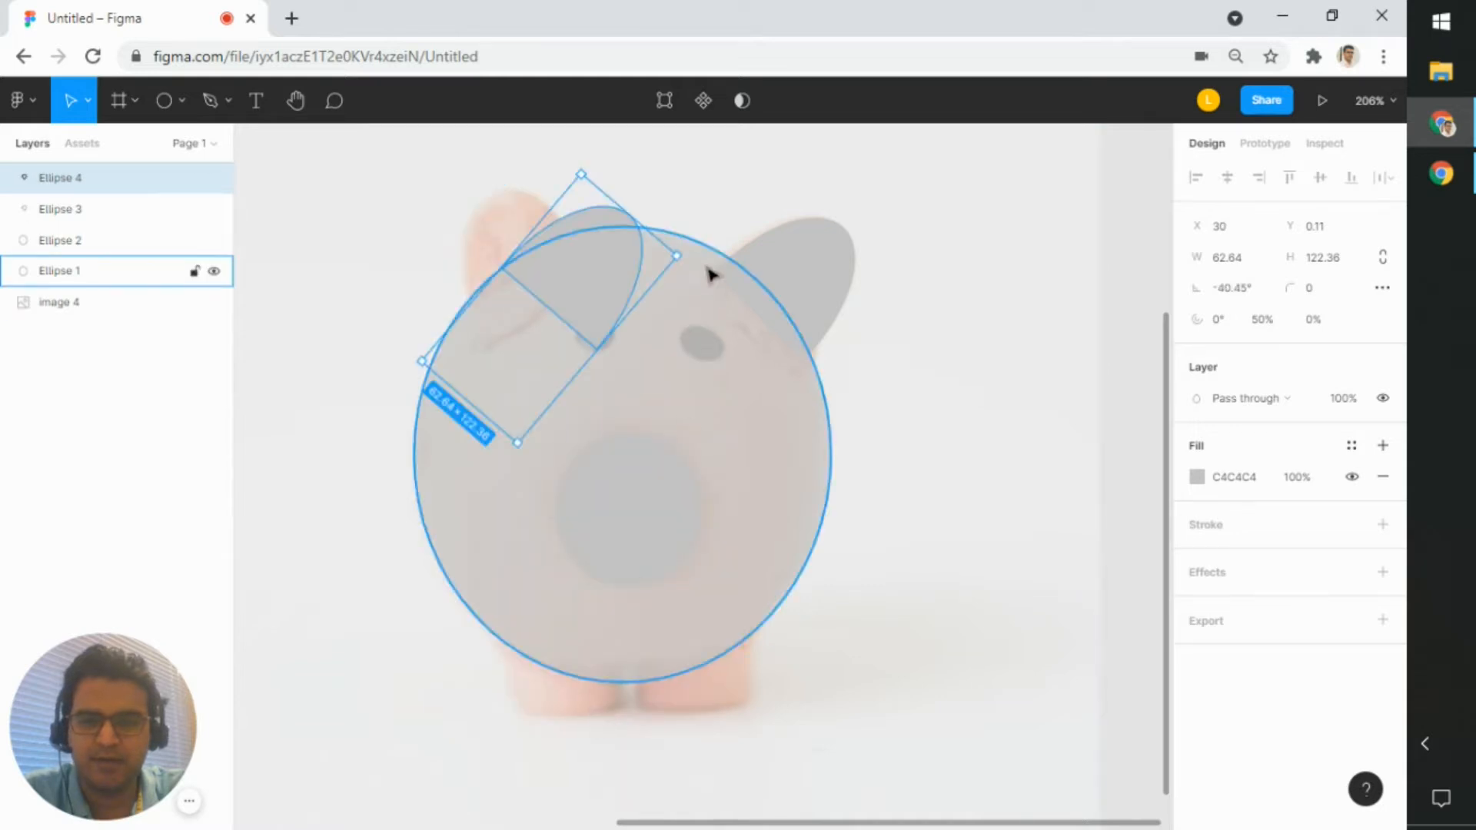
{"action": "left_click_drag", "start_coordinate": [695, 264], "coordinate": [538, 83]}
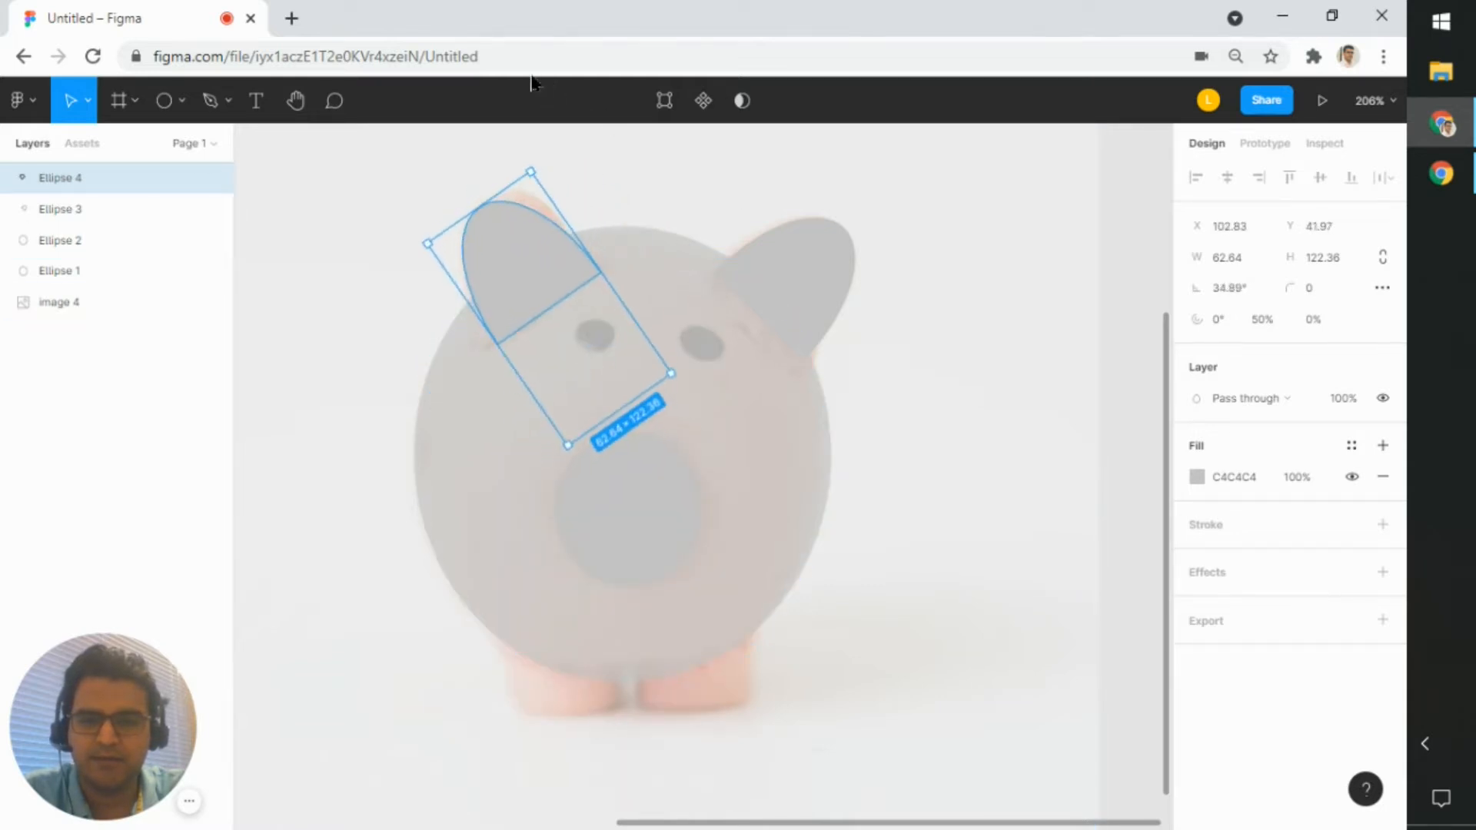
{"action": "left_click_drag", "start_coordinate": [547, 254], "coordinate": [544, 251]}
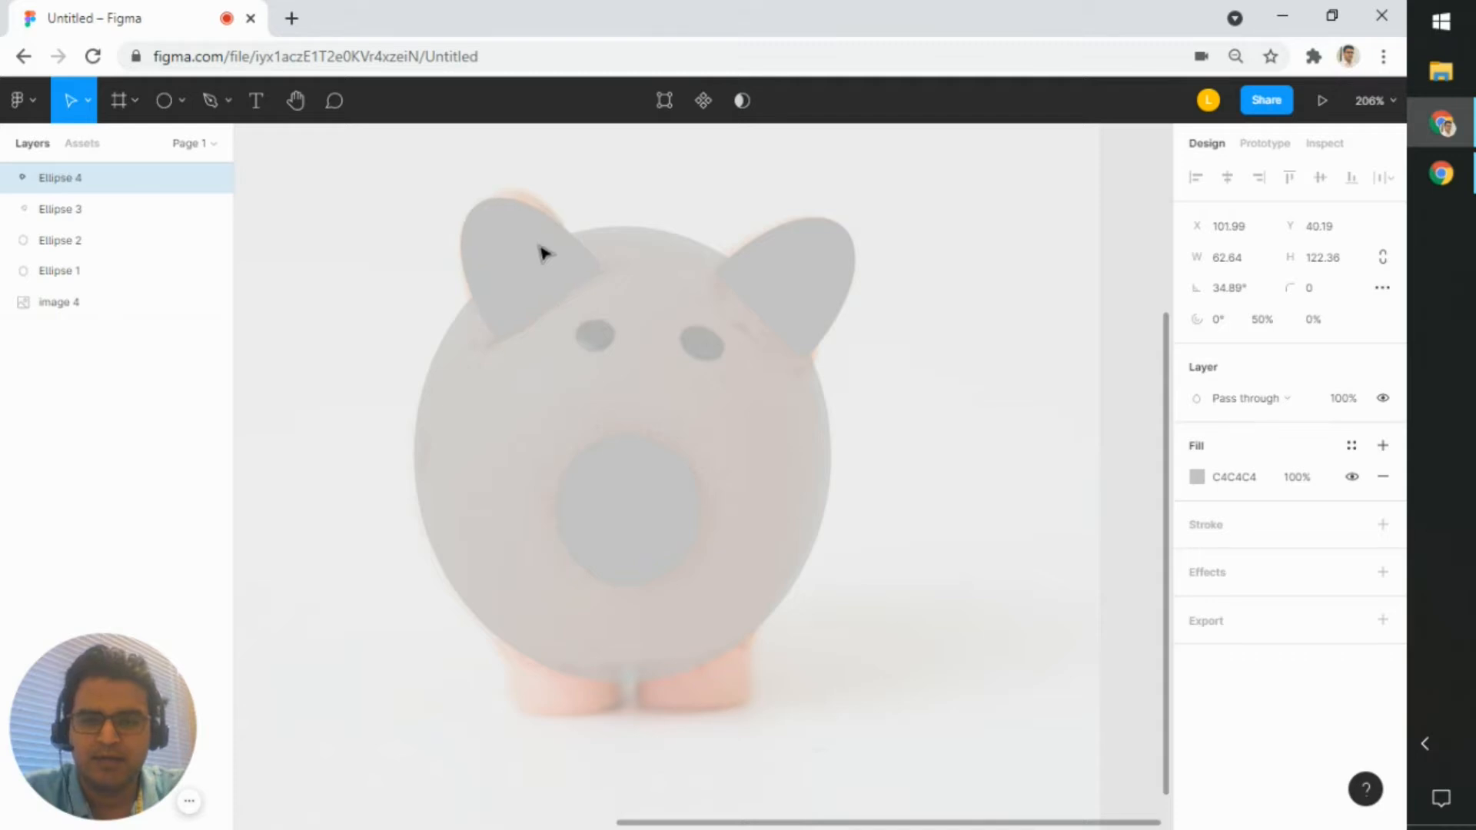
{"action": "left_click", "coordinate": [870, 440]}
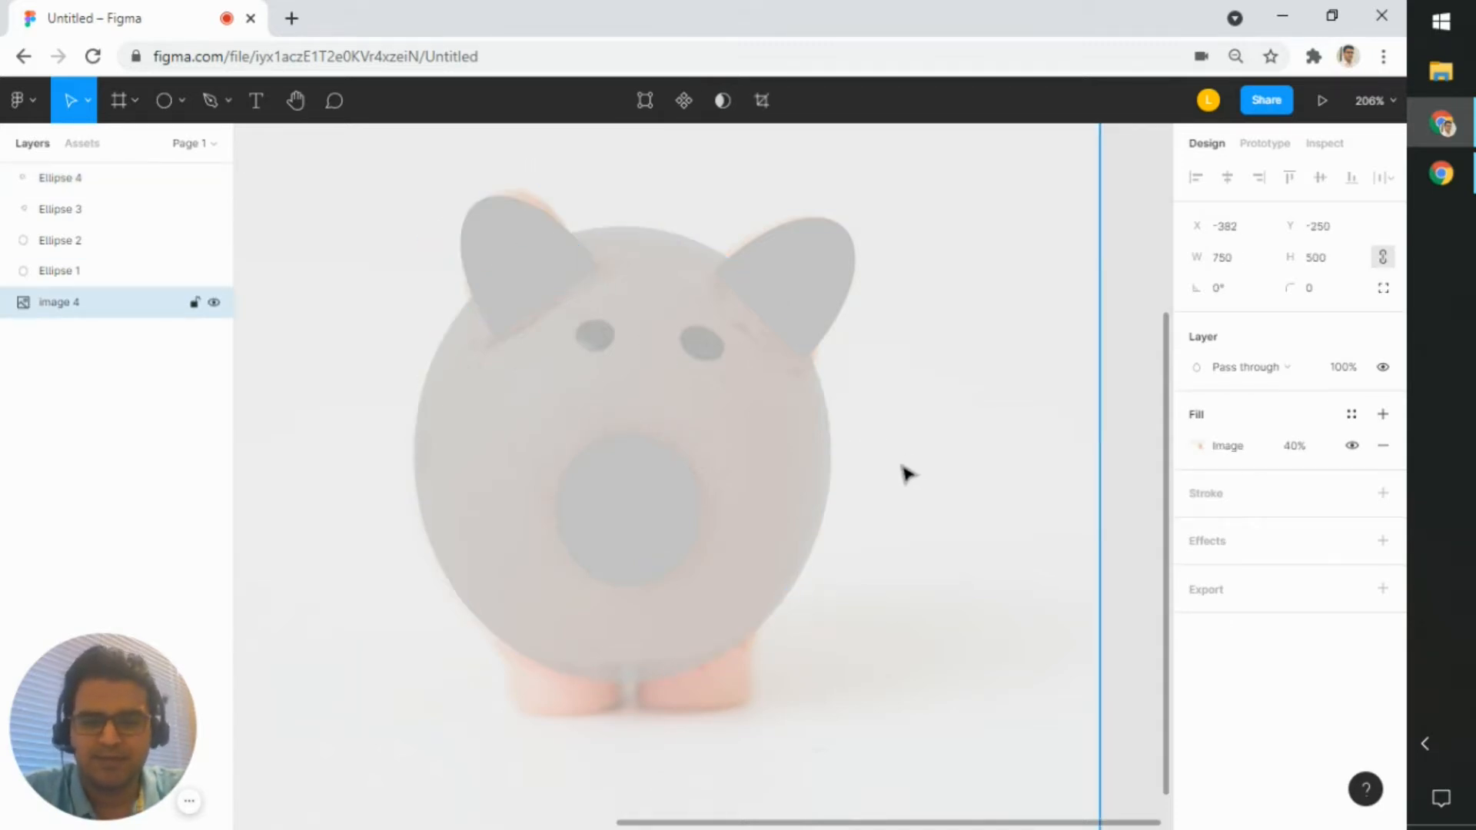
- Draw a rectangle of about 69 × 87 beside the pig's legs
{"action": "scroll", "coordinate": [907, 484], "scroll_direction": "down", "scroll_amount": 5}
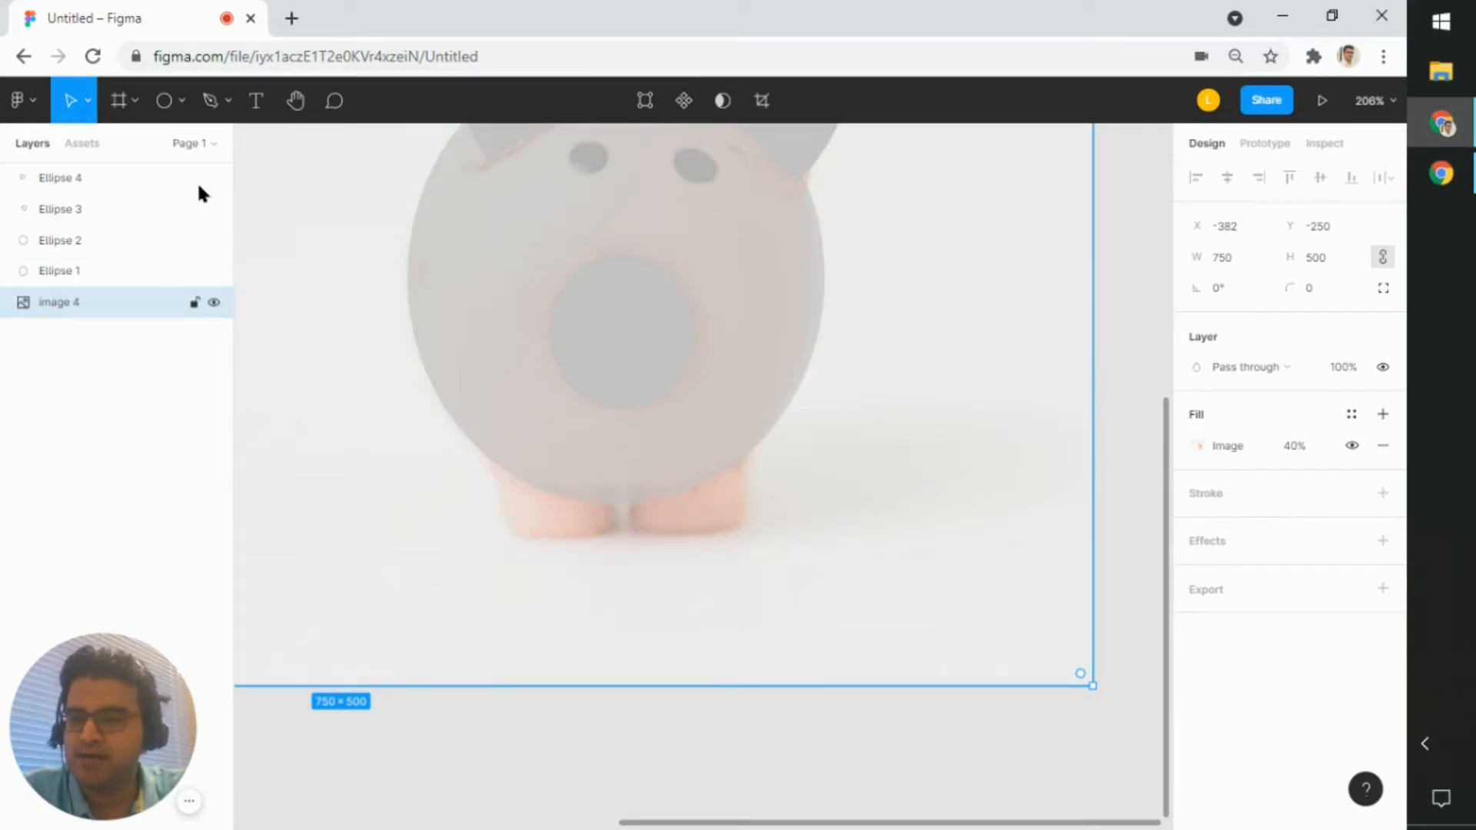
{"action": "left_click", "coordinate": [181, 106]}
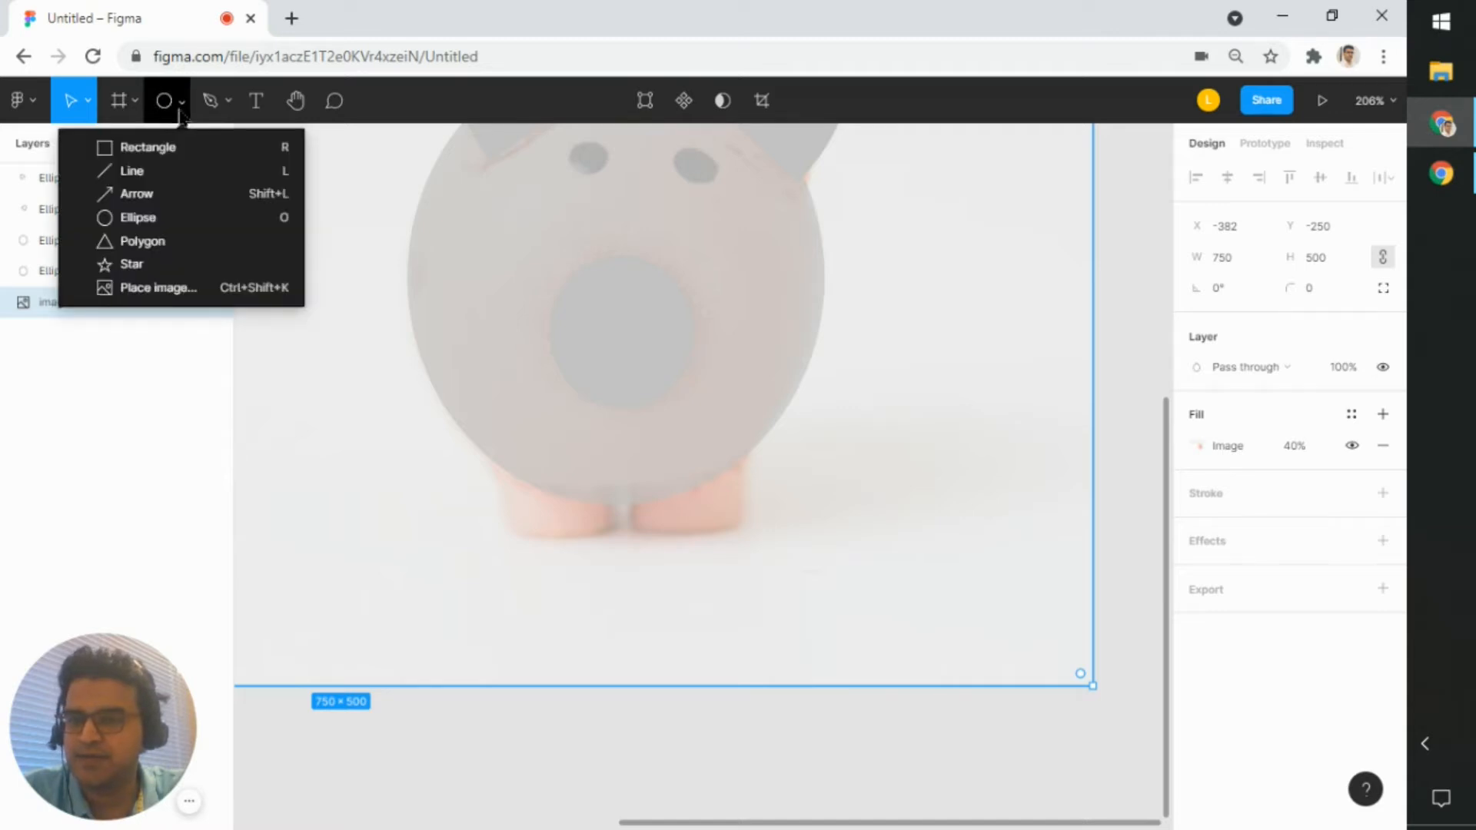
{"action": "left_click", "coordinate": [169, 150]}
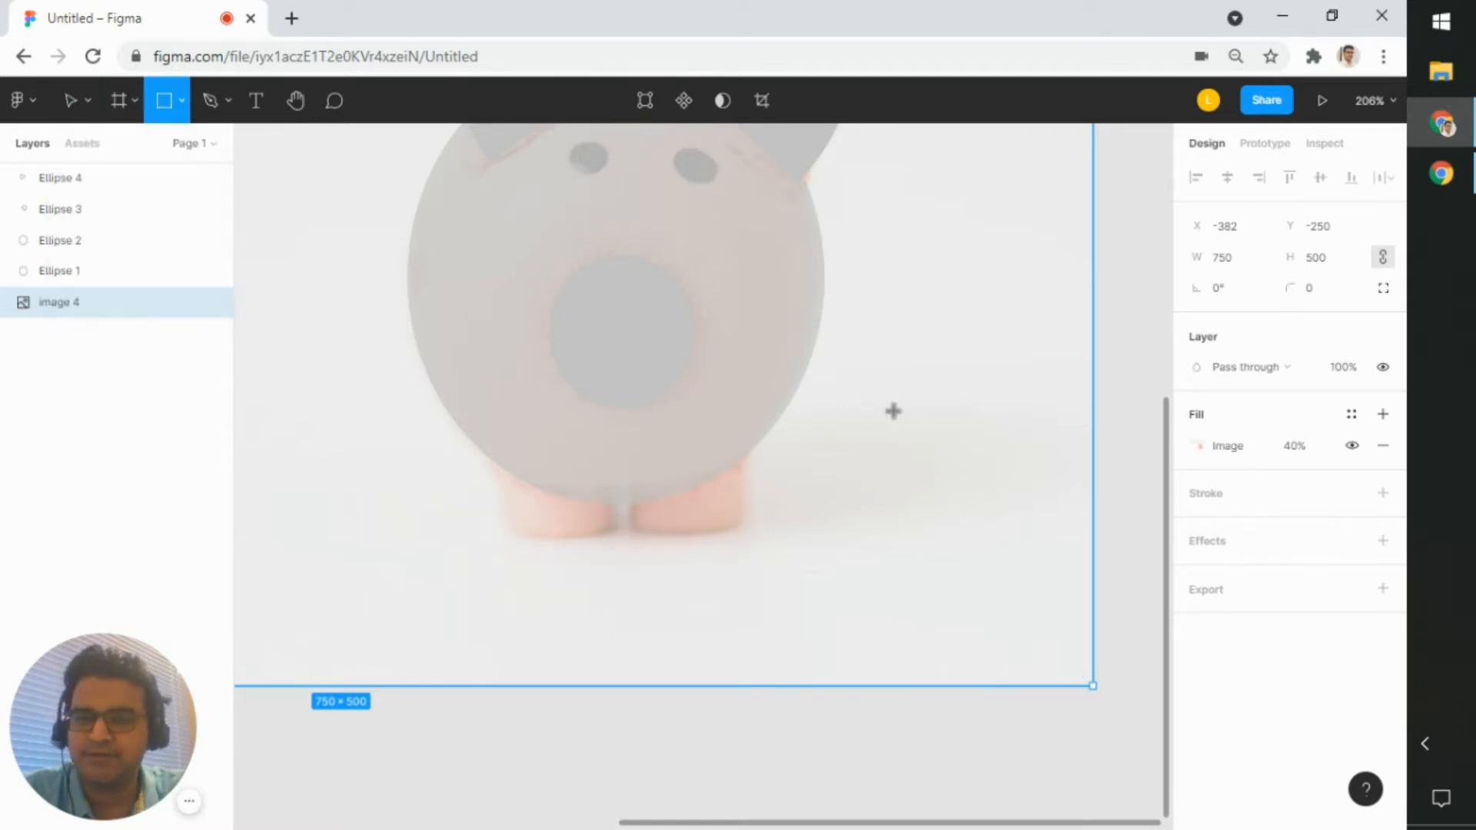
{"action": "mouse_move", "coordinate": [878, 372]}
{"action": "left_mouse_down"}
{"action": "mouse_move", "coordinate": [889, 478]}
{"action": "mouse_move", "coordinate": [1017, 548]}
{"action": "left_mouse_up"}
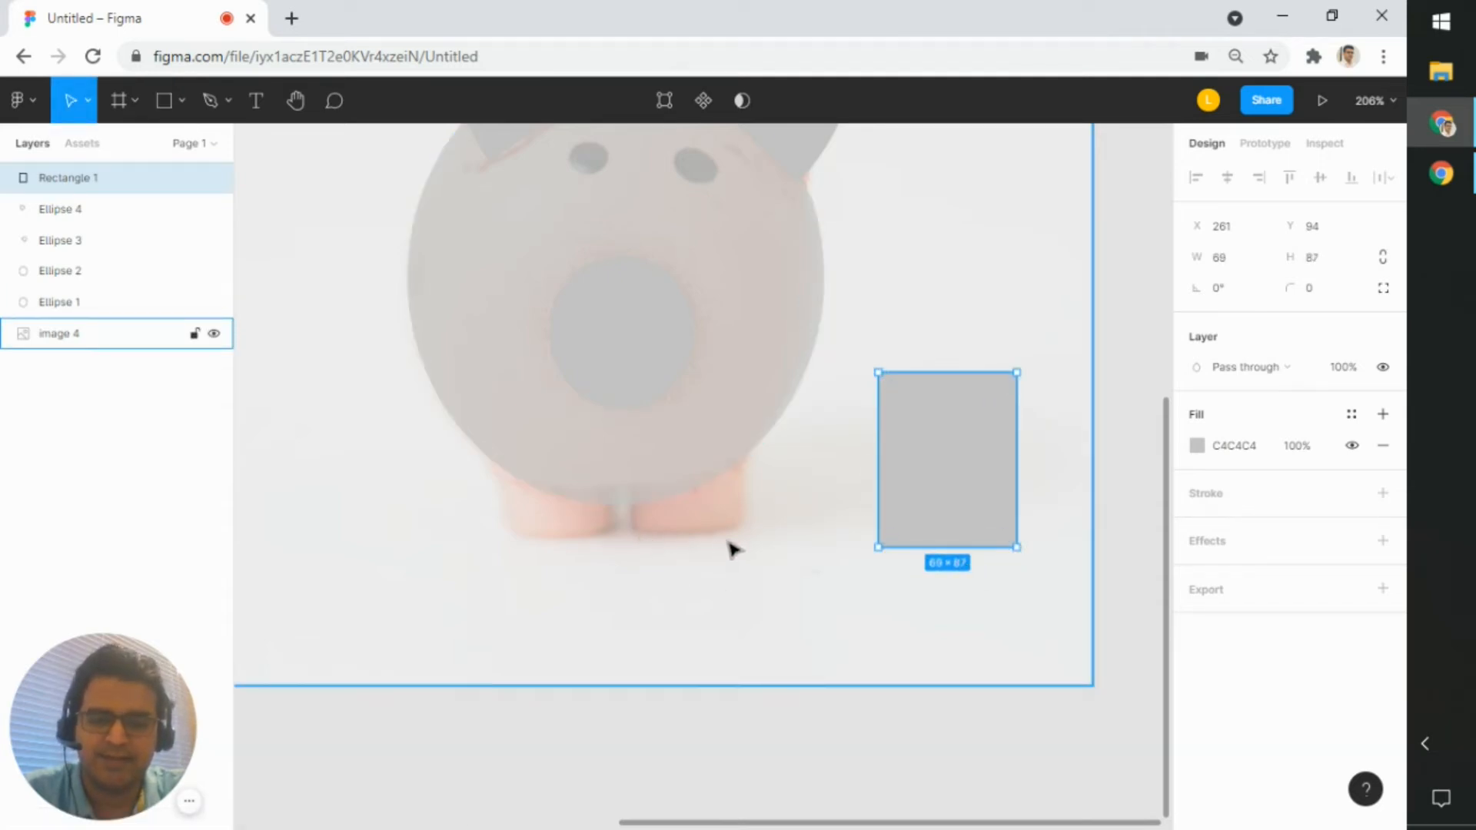
- Move the pig photo to the right so that the pig sits beside the drawn shapes
{"action": "scroll", "coordinate": [692, 544], "scroll_direction": "down", "scroll_amount": 3}
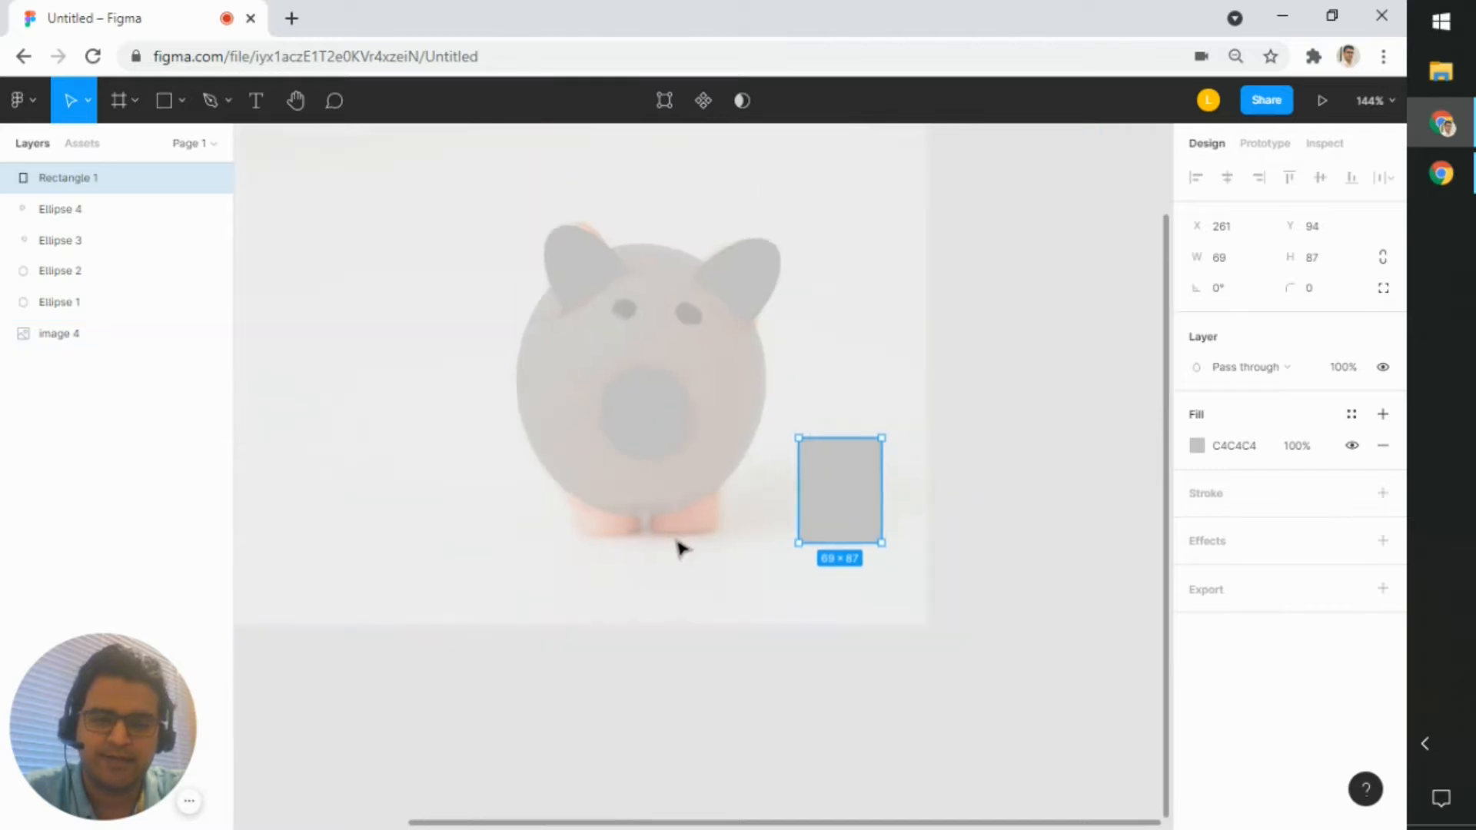
{"action": "left_click", "coordinate": [695, 586]}
{"action": "left_click_drag", "start_coordinate": [696, 585], "coordinate": [1066, 575]}
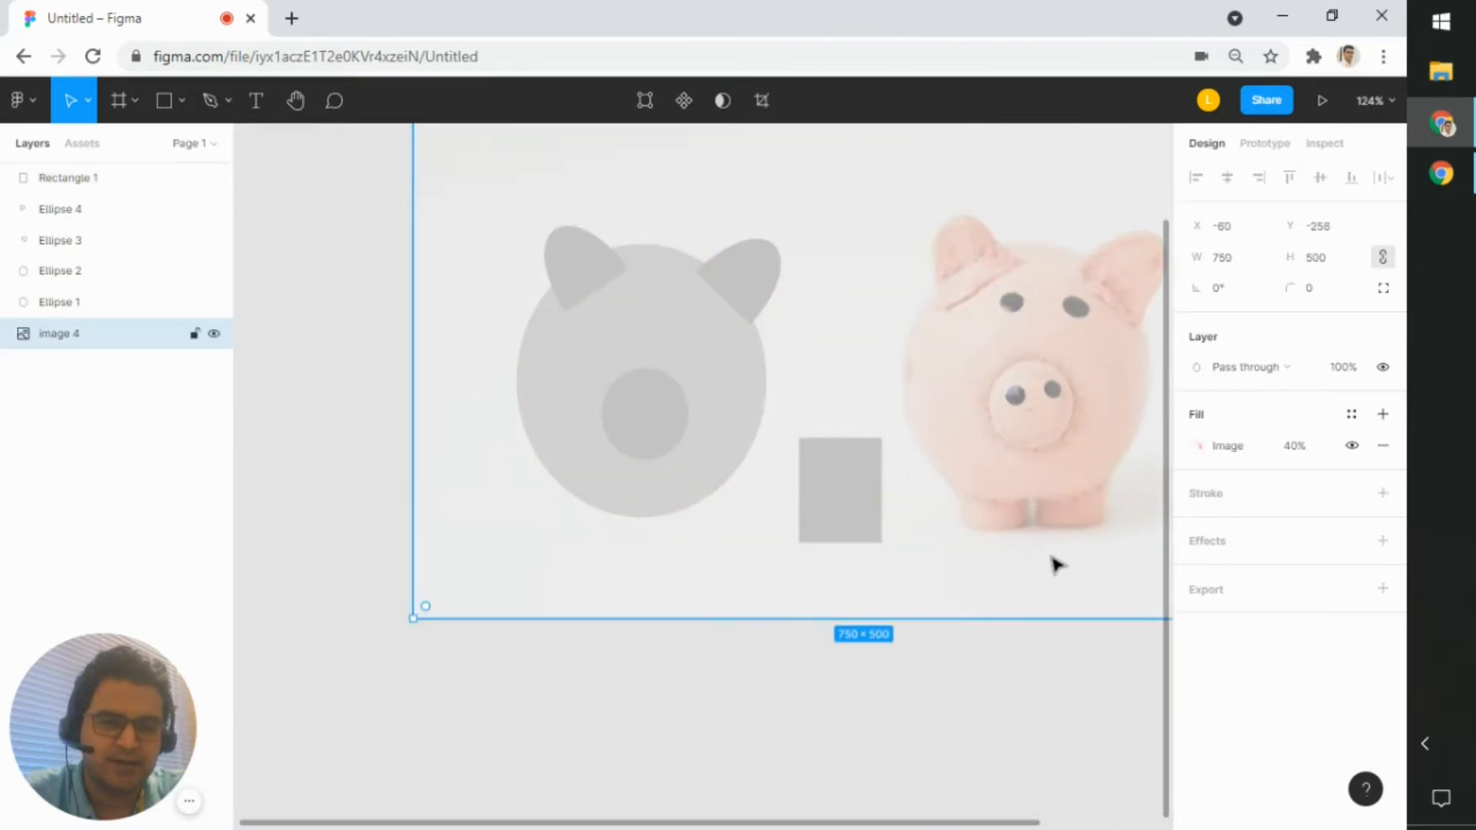
{"action": "scroll", "coordinate": [979, 567], "scroll_direction": "up", "scroll_amount": 3}
{"action": "left_click_drag", "start_coordinate": [972, 558], "coordinate": [911, 555]}
{"action": "scroll", "coordinate": [814, 544], "scroll_direction": "up", "scroll_amount": 3}
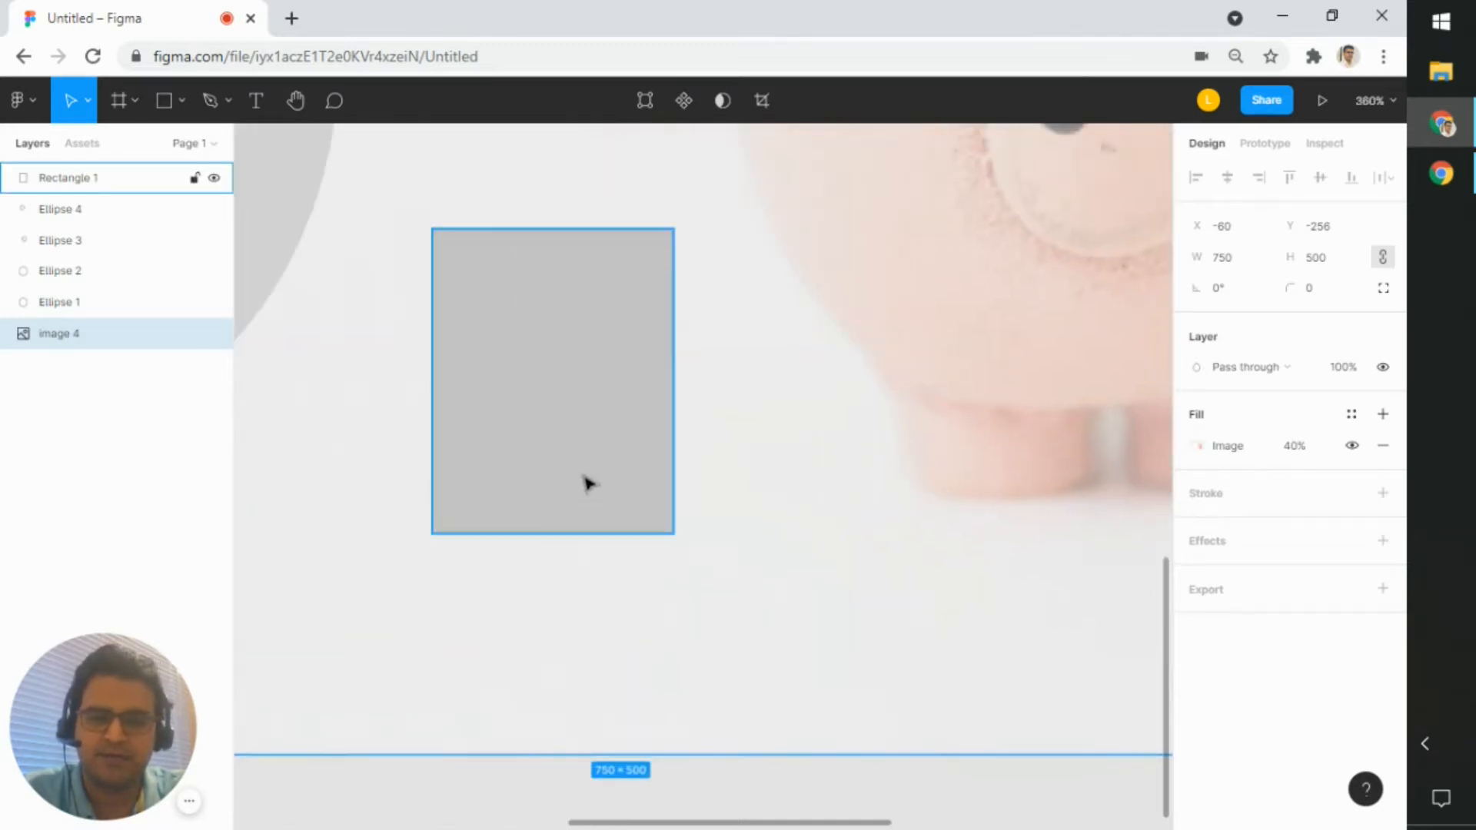
- Round the rectangle's corners to a radius of 7
{"action": "left_click", "coordinate": [587, 484]}
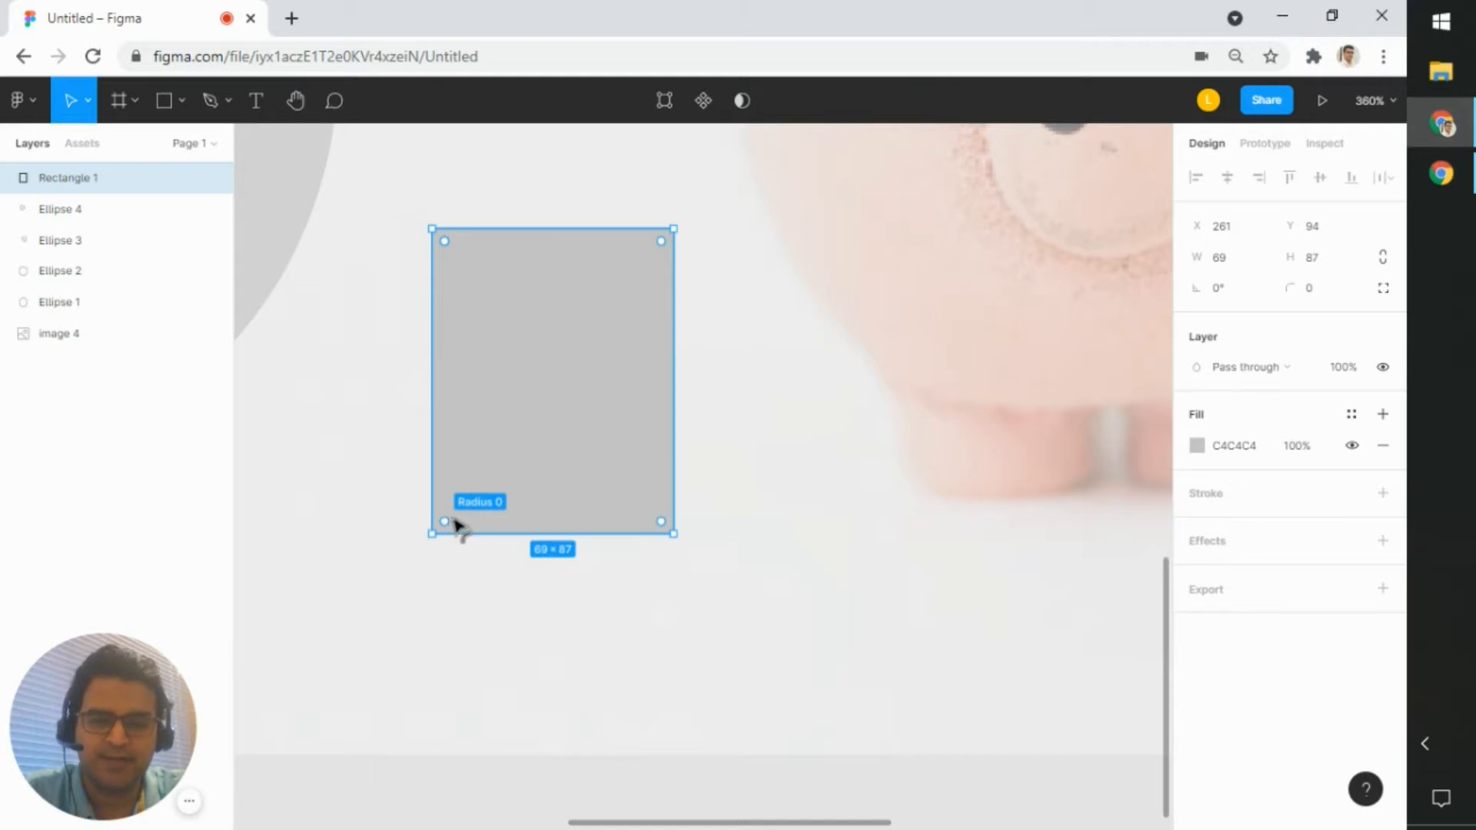
{"action": "left_click_drag", "start_coordinate": [454, 525], "coordinate": [465, 516]}
{"action": "scroll", "coordinate": [464, 514], "scroll_direction": "down", "scroll_amount": 2}
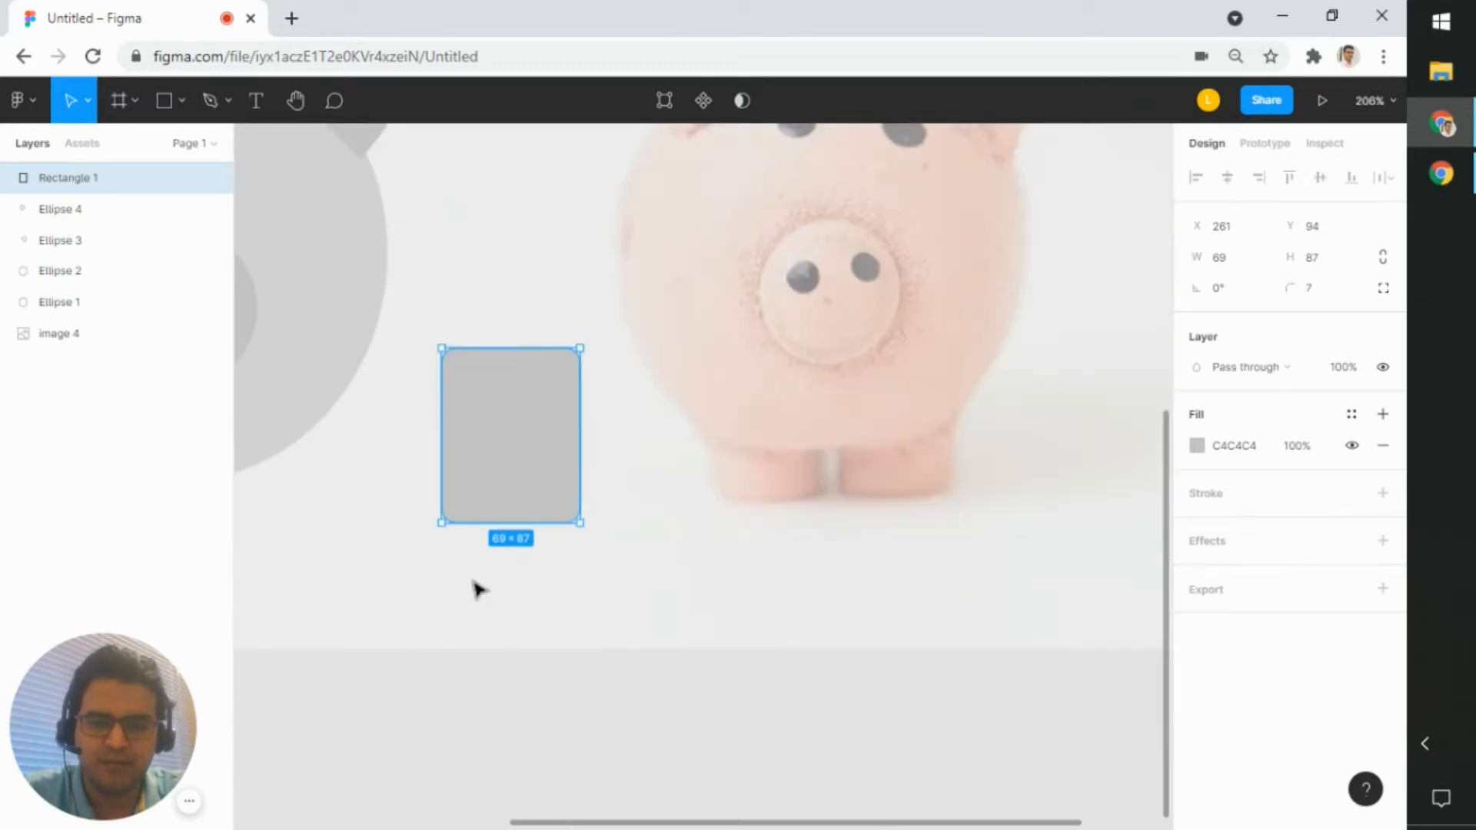
- Place the rounded rectangle at the body's lower left as a leg and order its layer beneath the body ellipse
{"action": "left_click_drag", "start_coordinate": [618, 564], "coordinate": [877, 554]}
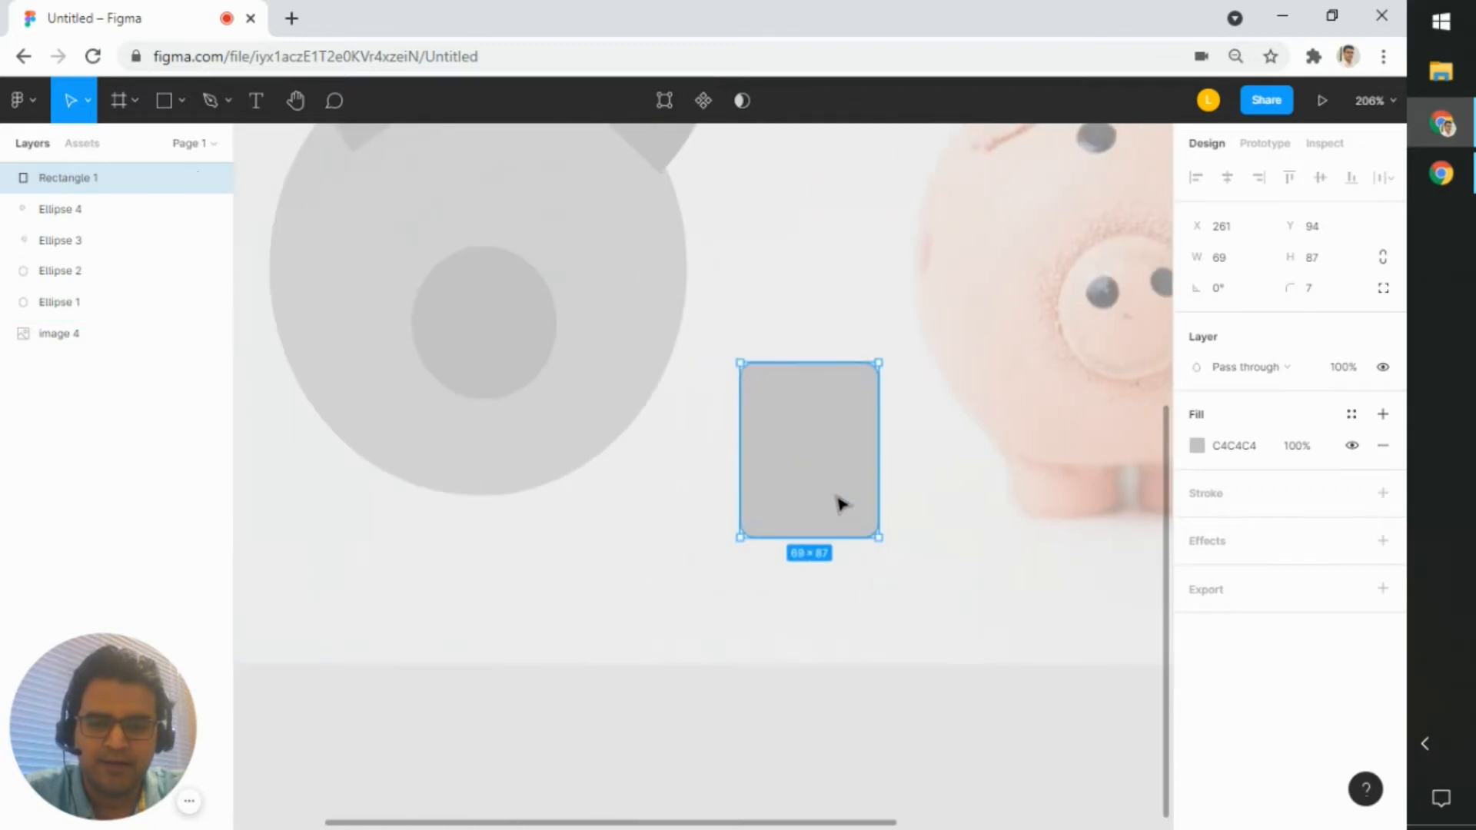
{"action": "left_click_drag", "start_coordinate": [841, 500], "coordinate": [432, 529]}
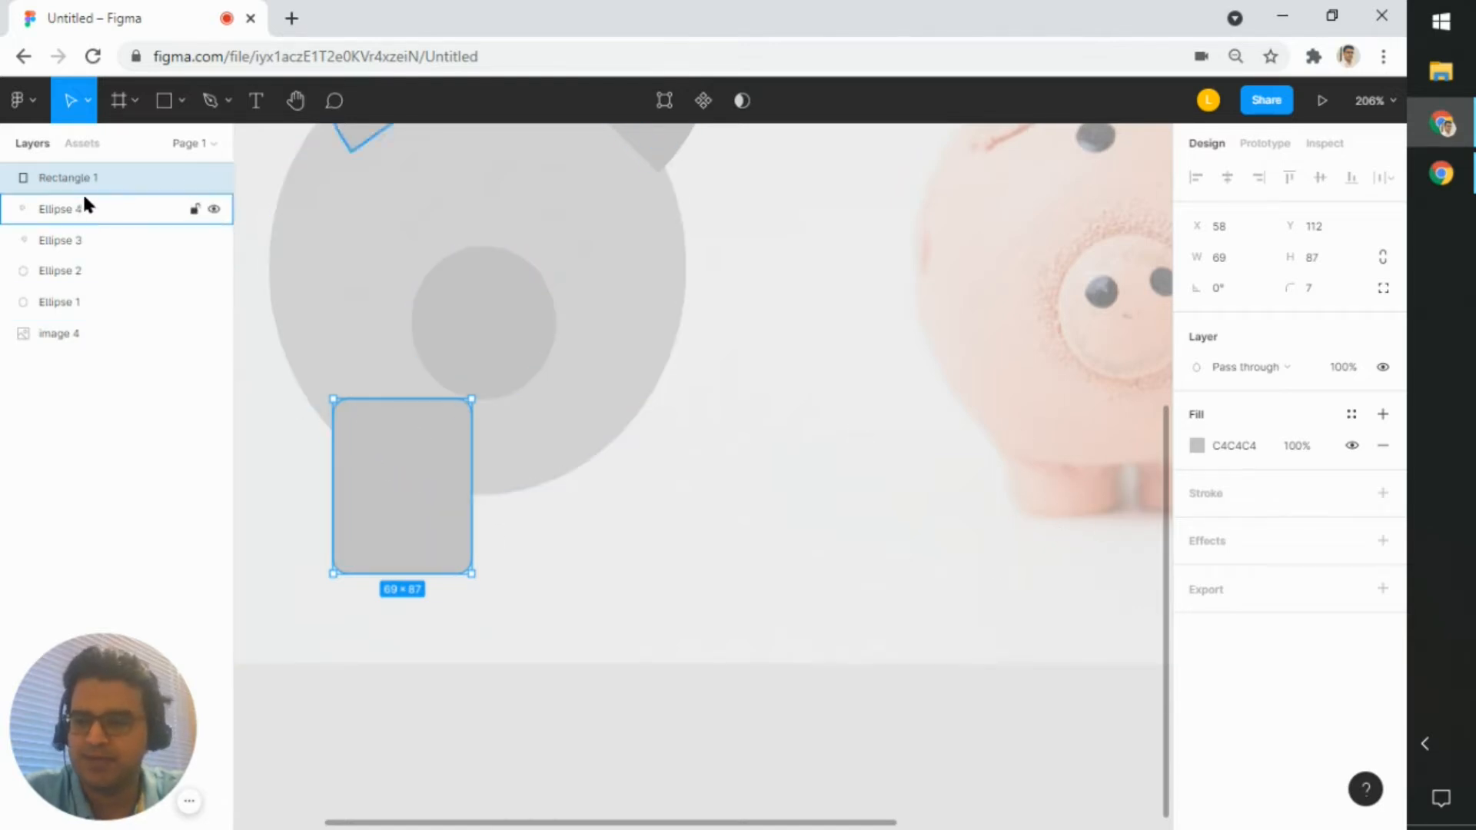
{"action": "left_click_drag", "start_coordinate": [89, 192], "coordinate": [89, 320]}
{"action": "left_click", "coordinate": [471, 607]}
{"action": "left_click", "coordinate": [441, 518]}
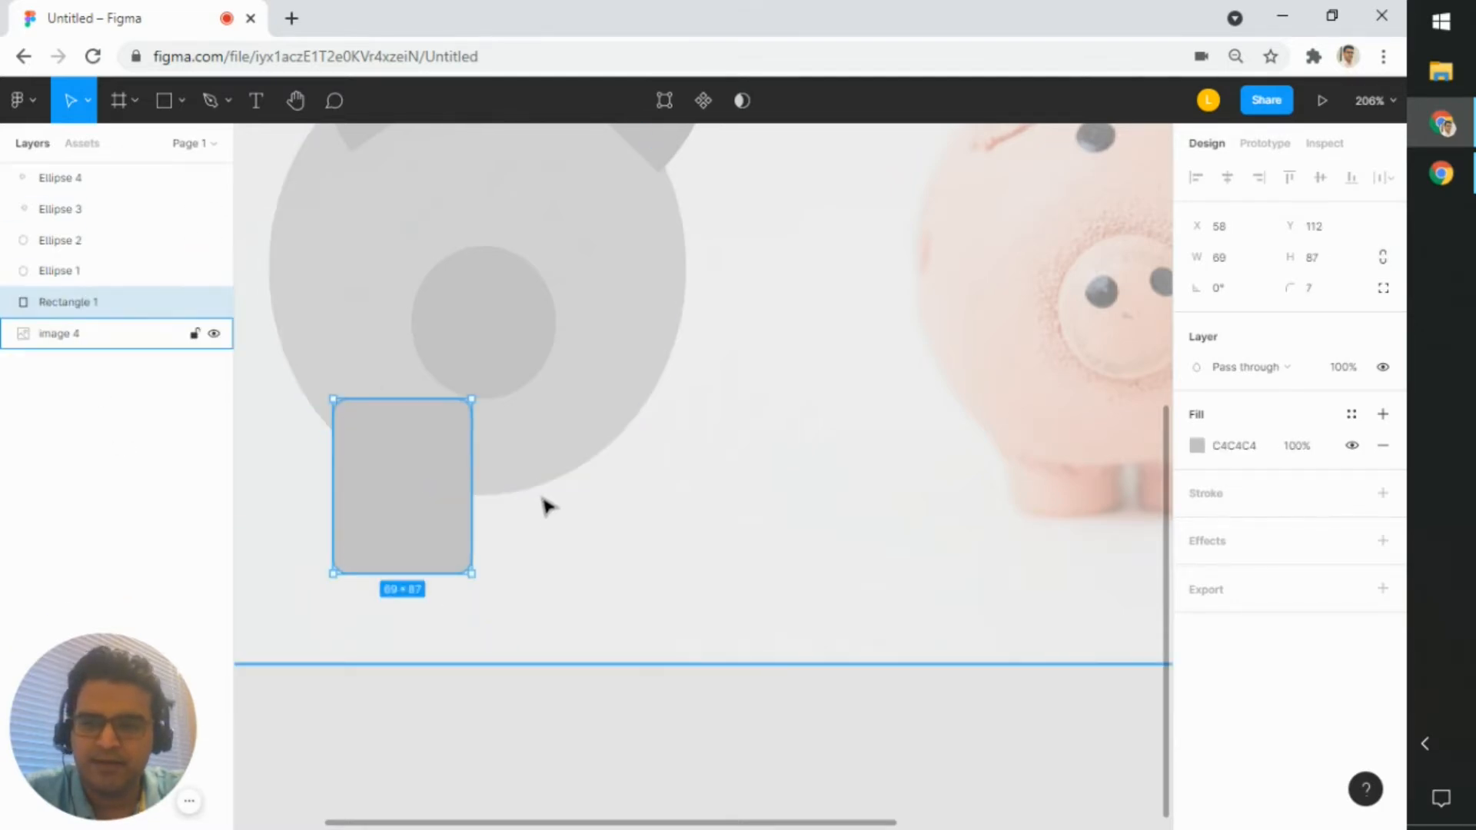
{"action": "left_click", "coordinate": [542, 468]}
- Duplicate the leg rectangle and place the copy beside it at the same height as the second leg
{"action": "left_click", "coordinate": [401, 538]}
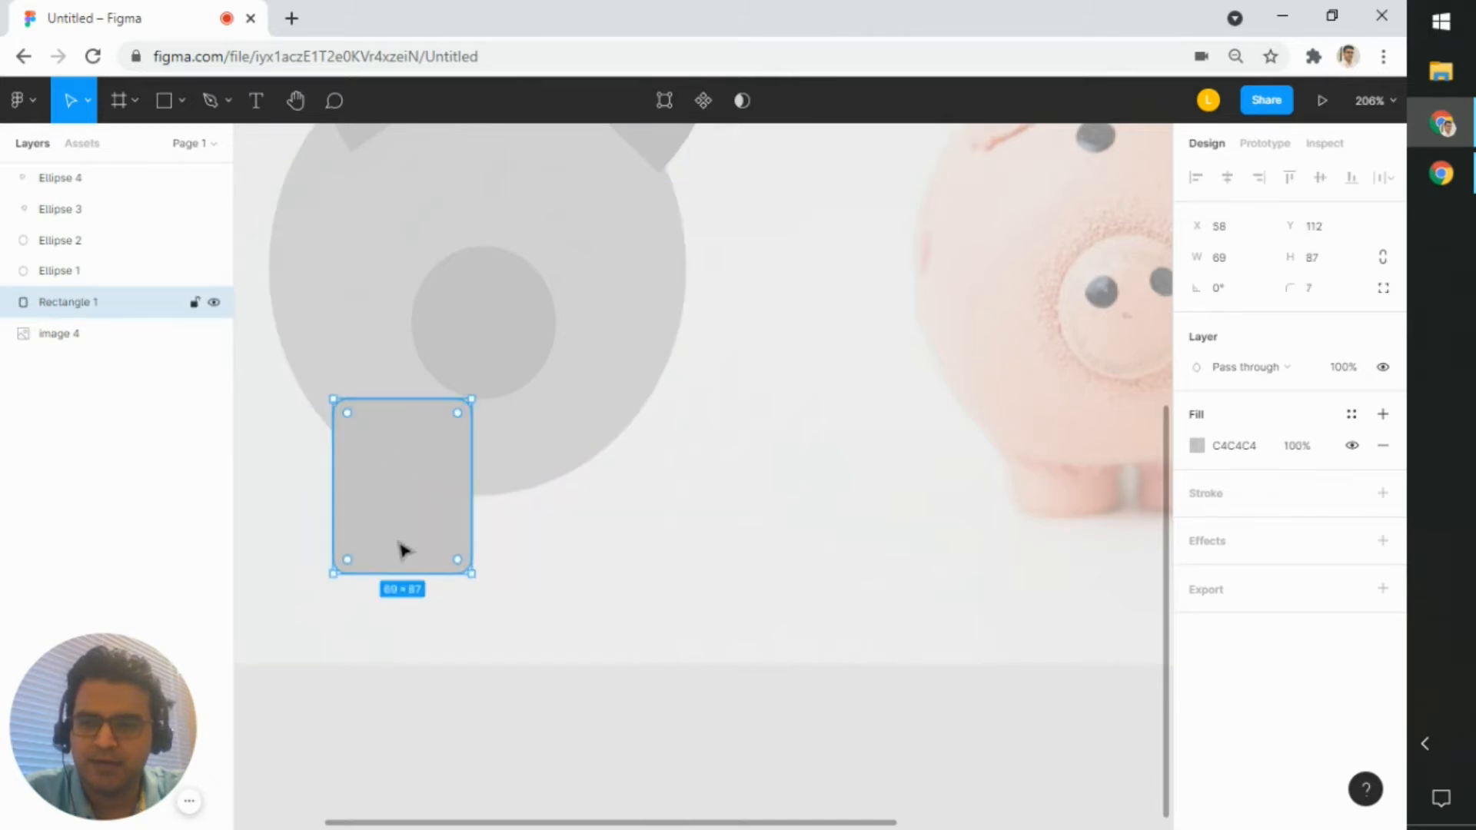
{"action": "key", "text": "ctrl+v"}
{"action": "left_click_drag", "start_coordinate": [407, 538], "coordinate": [567, 527]}
- Shrink both leg rectangles around their centres to matching sizes of about 55 × 66 and line them up under the body
{"action": "left_click", "coordinate": [414, 522]}
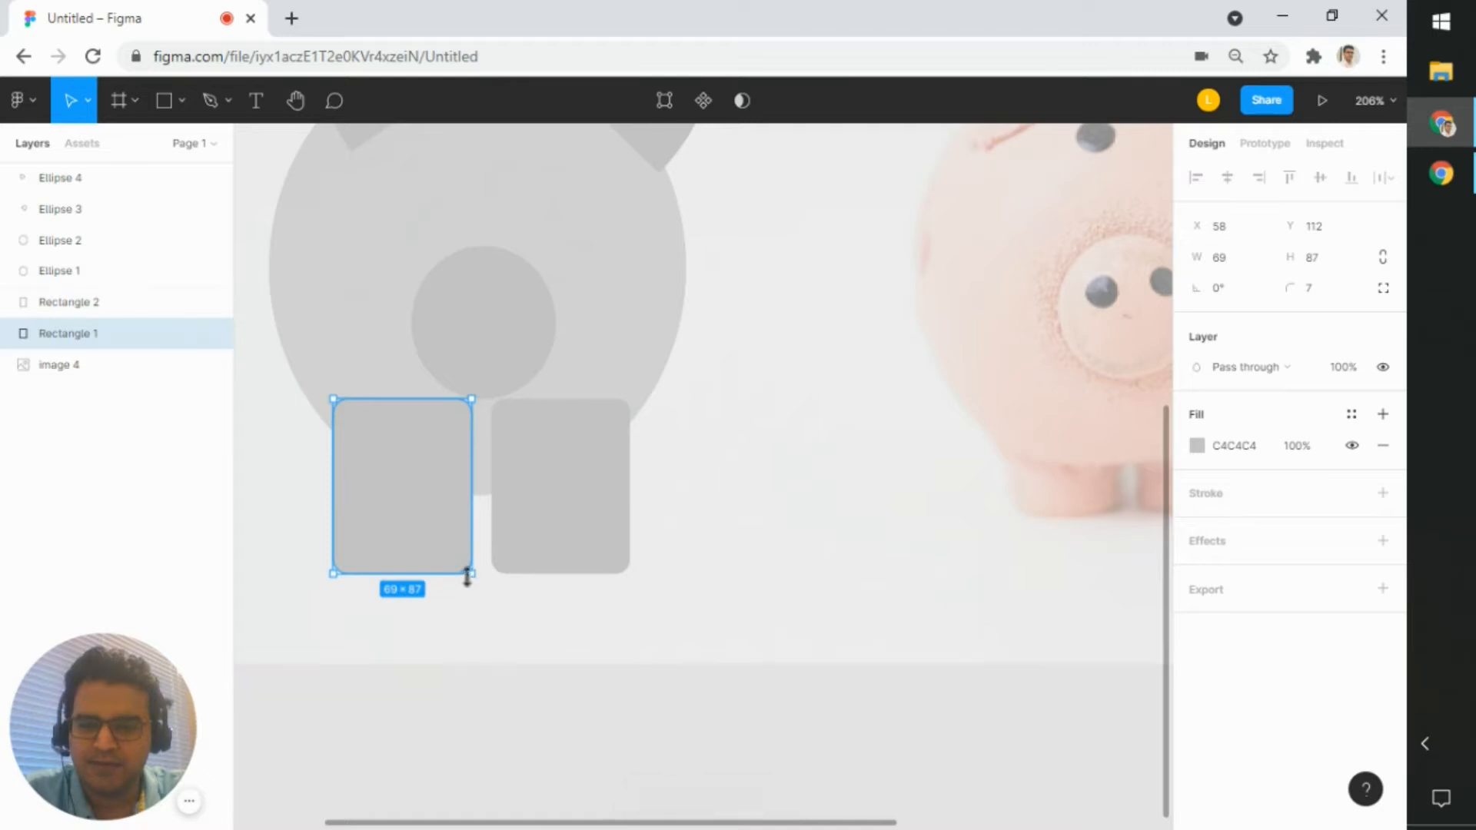
{"action": "left_click_drag", "start_coordinate": [469, 572], "coordinate": [419, 514]}
{"action": "left_click", "coordinate": [580, 568]}
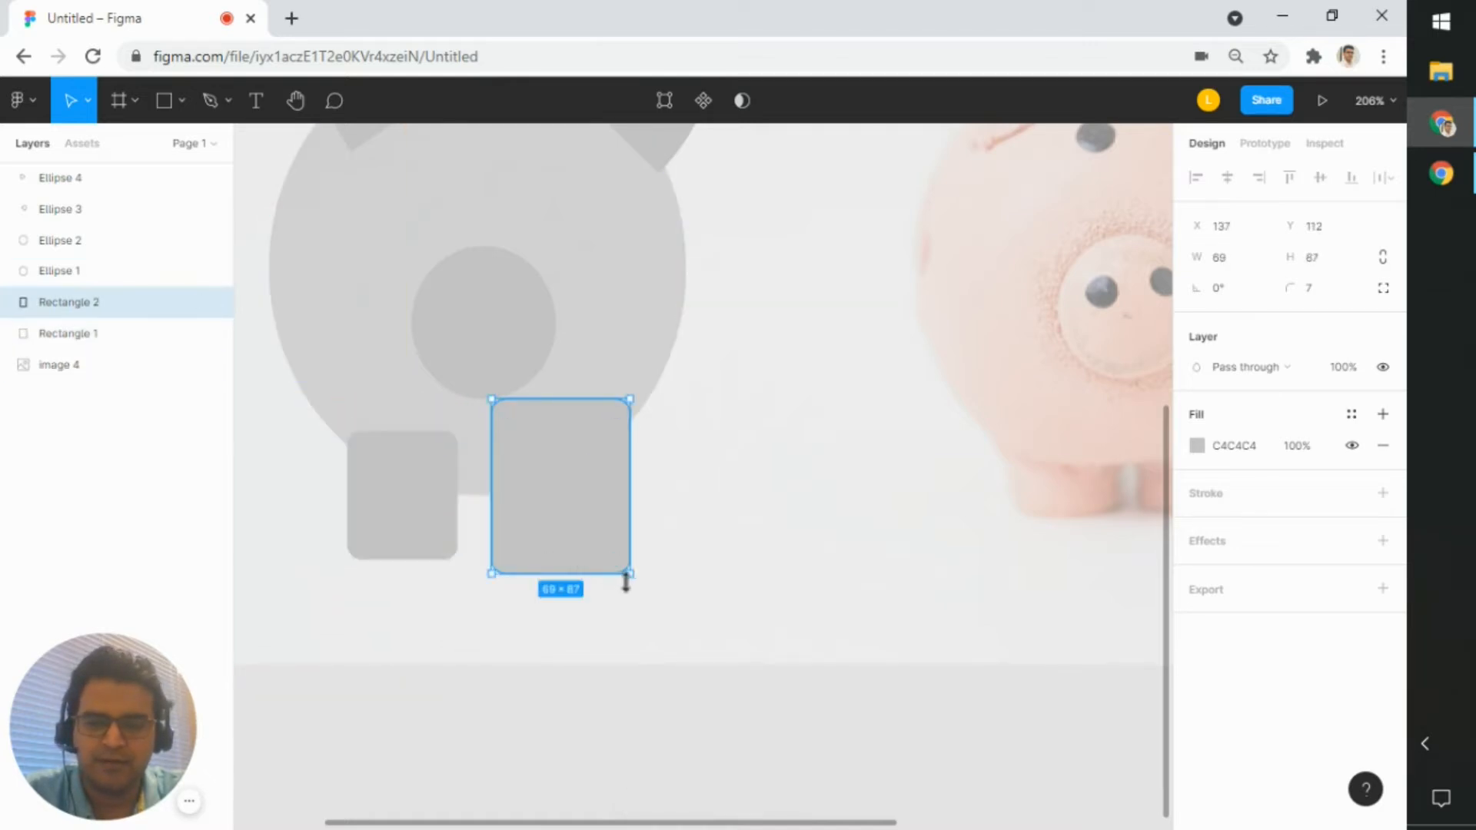
{"action": "left_click_drag", "start_coordinate": [632, 578], "coordinate": [571, 546]}
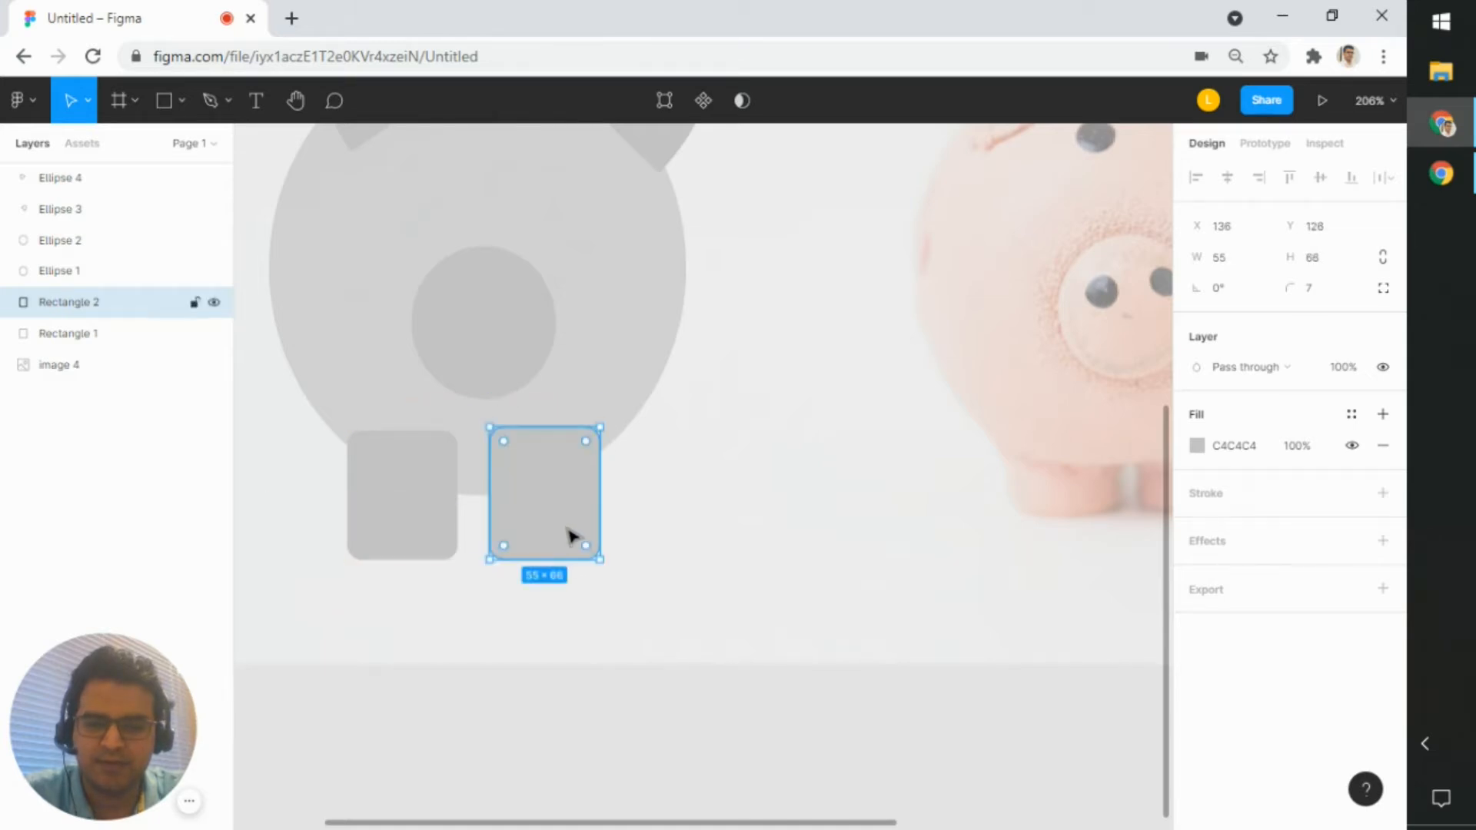
{"action": "left_click", "coordinate": [618, 538]}
- Move the pig photo slightly left and down, bringing the pig closer to the drawn shapes and level with them
{"action": "scroll", "coordinate": [617, 537], "scroll_direction": "down", "scroll_amount": 5}
{"action": "left_click", "coordinate": [681, 675]}
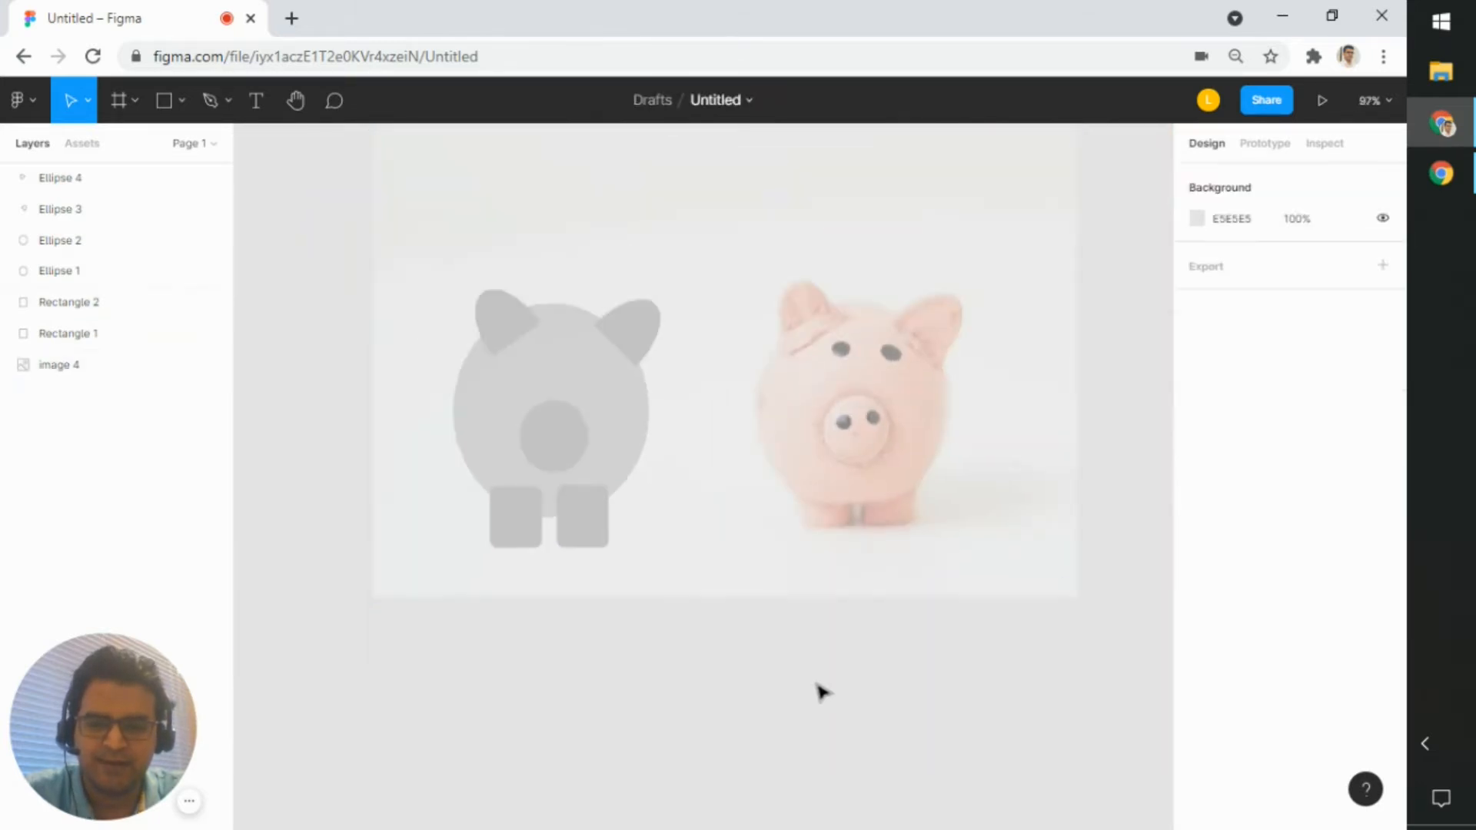
{"action": "left_click_drag", "start_coordinate": [881, 685], "coordinate": [834, 694]}
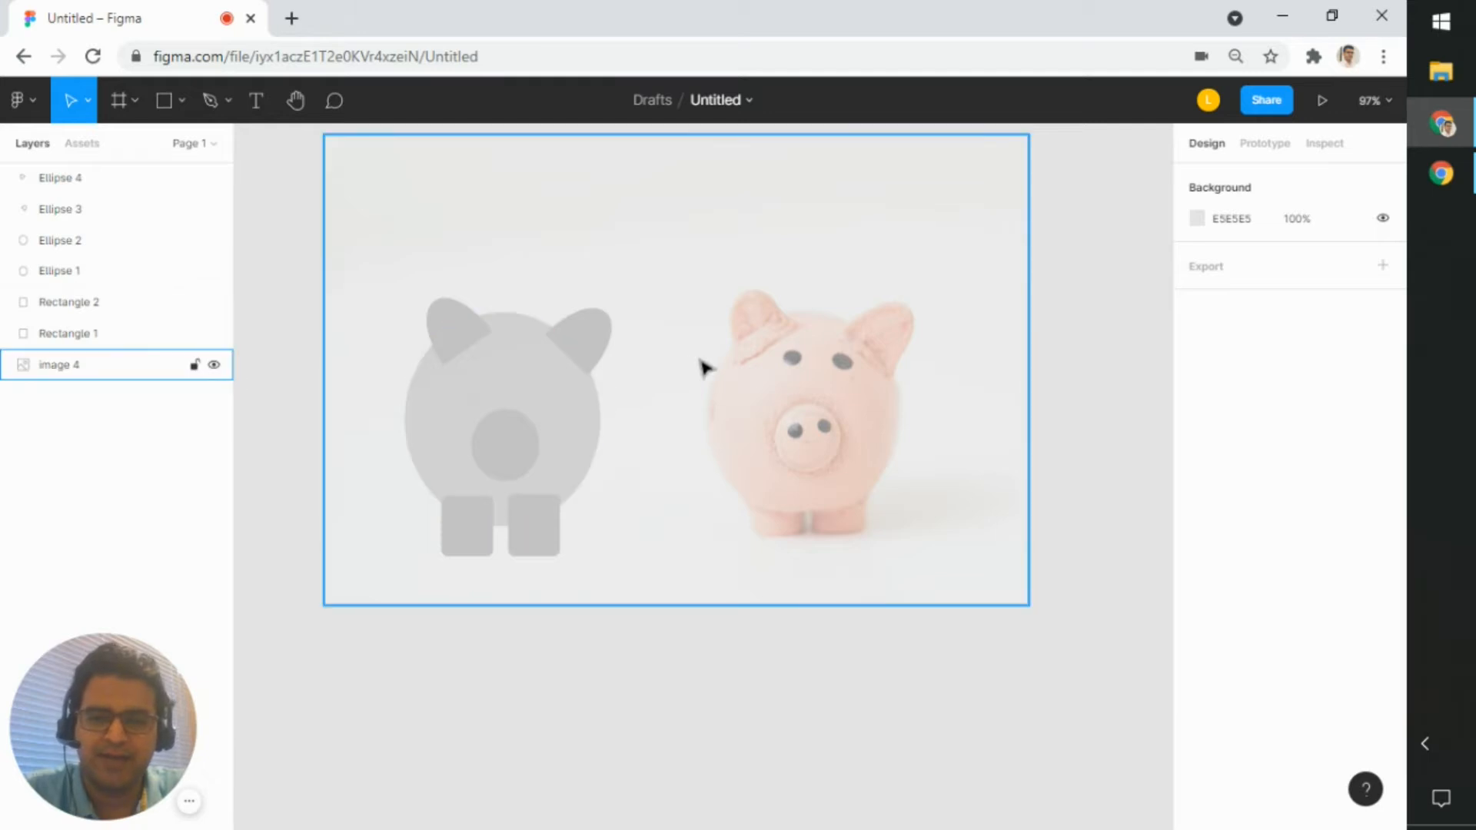
{"action": "left_click_drag", "start_coordinate": [701, 372], "coordinate": [662, 389]}
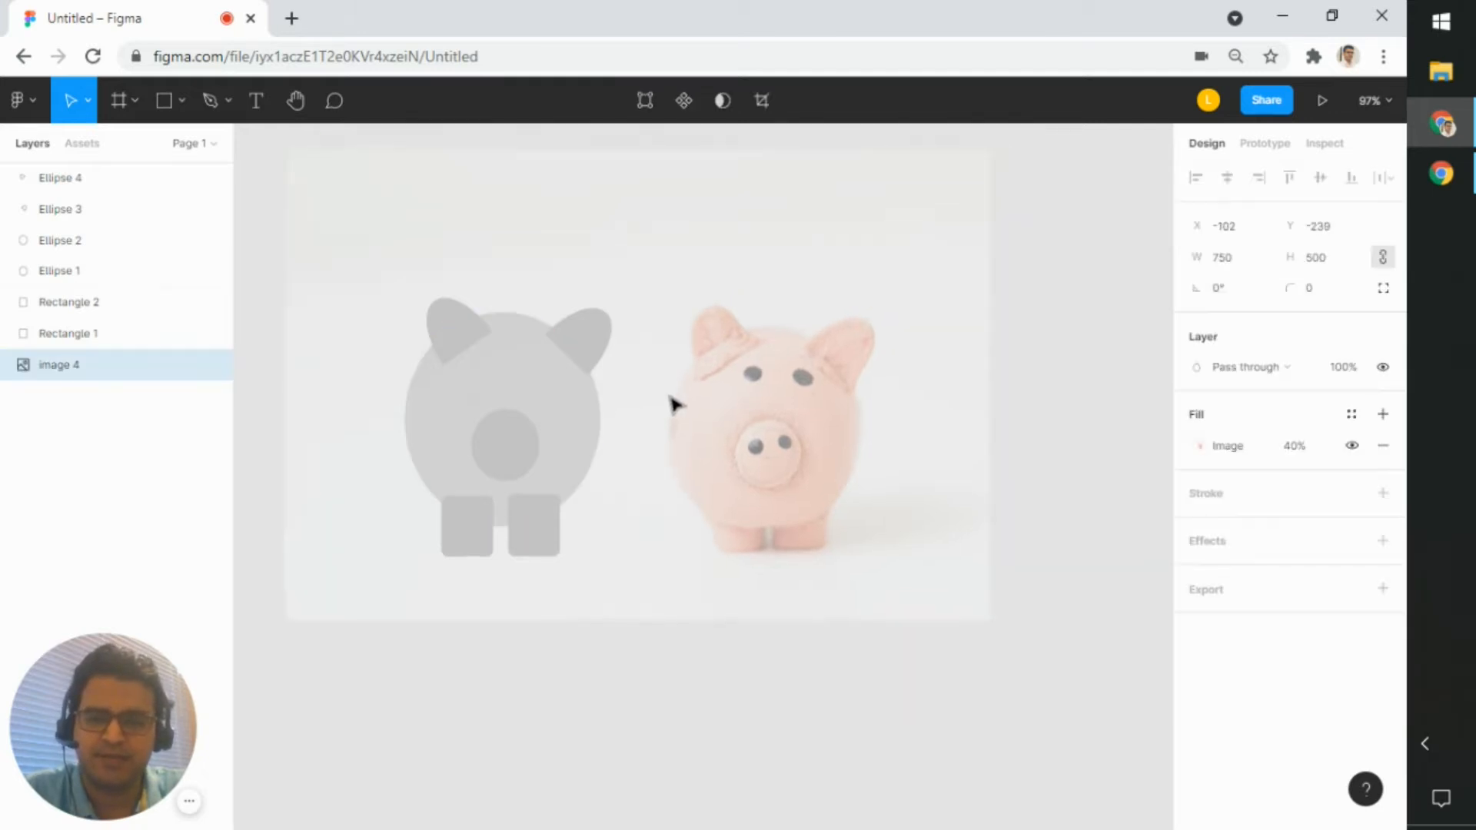
- Set the pig photo's image fill opacity to 100%
{"action": "left_click", "coordinate": [561, 444]}
{"action": "scroll", "coordinate": [566, 440], "scroll_direction": "up", "scroll_amount": 3, "text": "ctrl"}
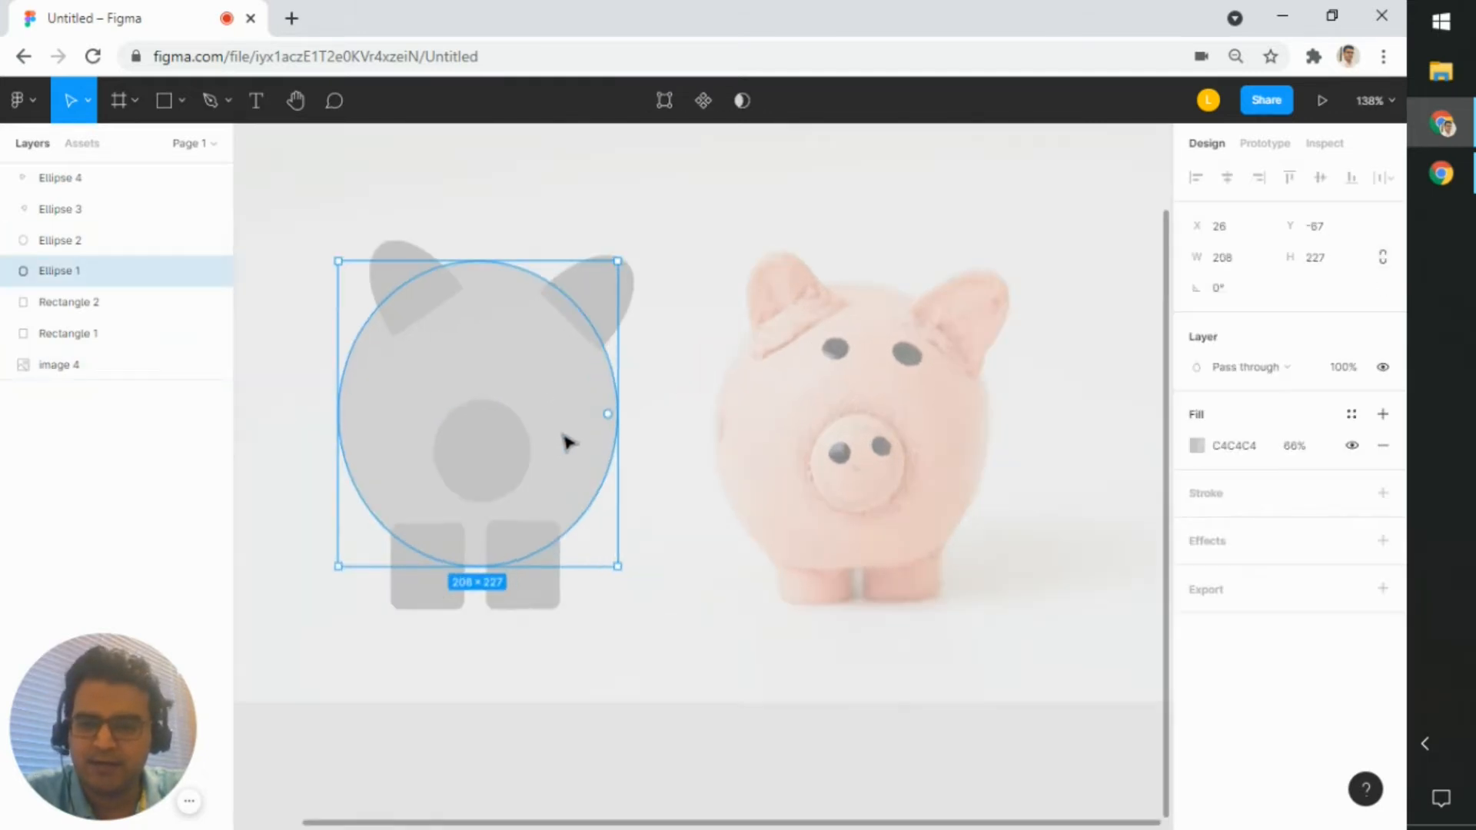
{"action": "left_click", "coordinate": [909, 477]}
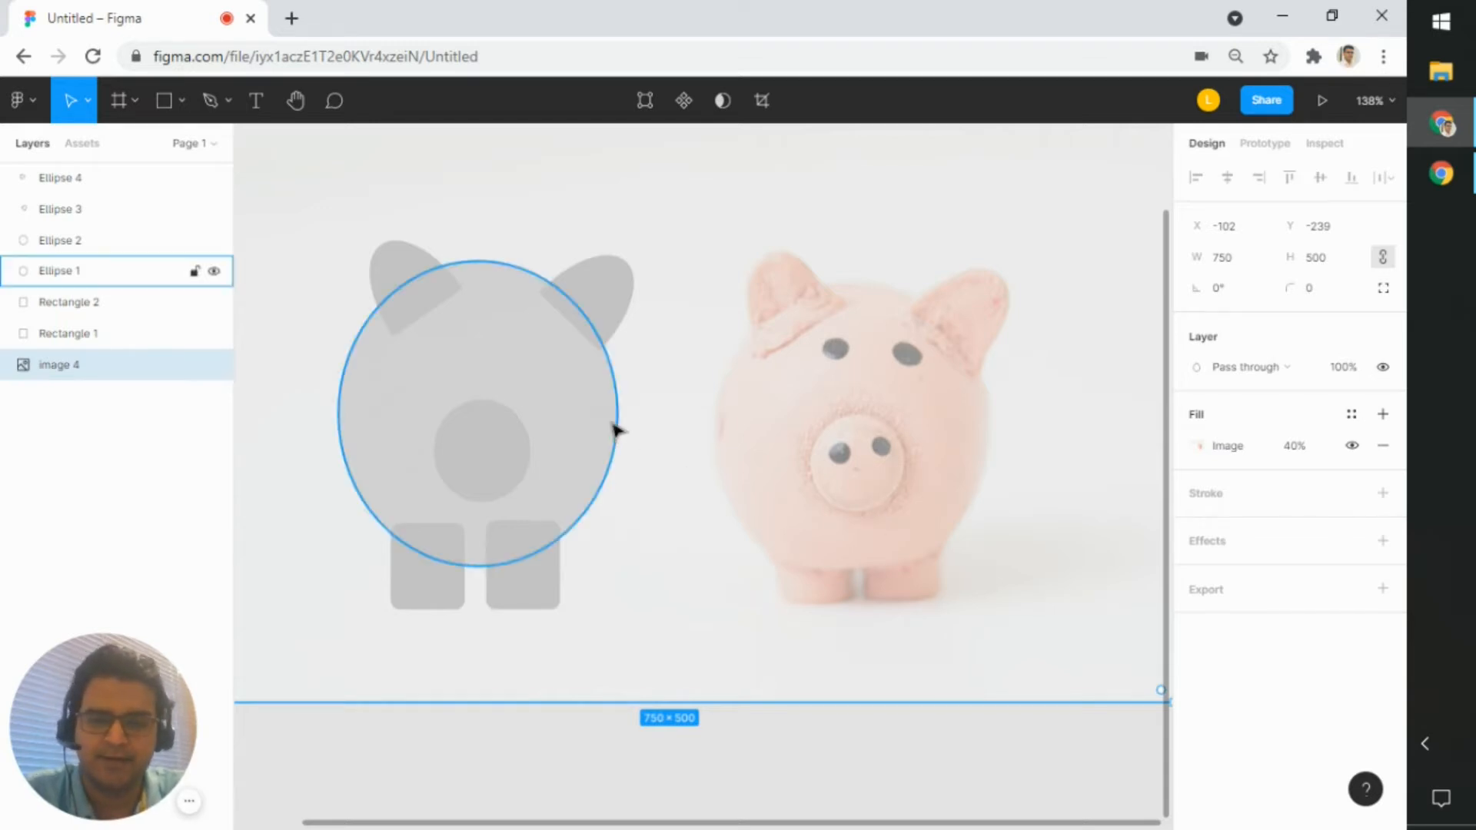
{"action": "left_click", "coordinate": [1310, 435]}
{"action": "type", "text": "100"}
{"action": "key", "text": "Return"}
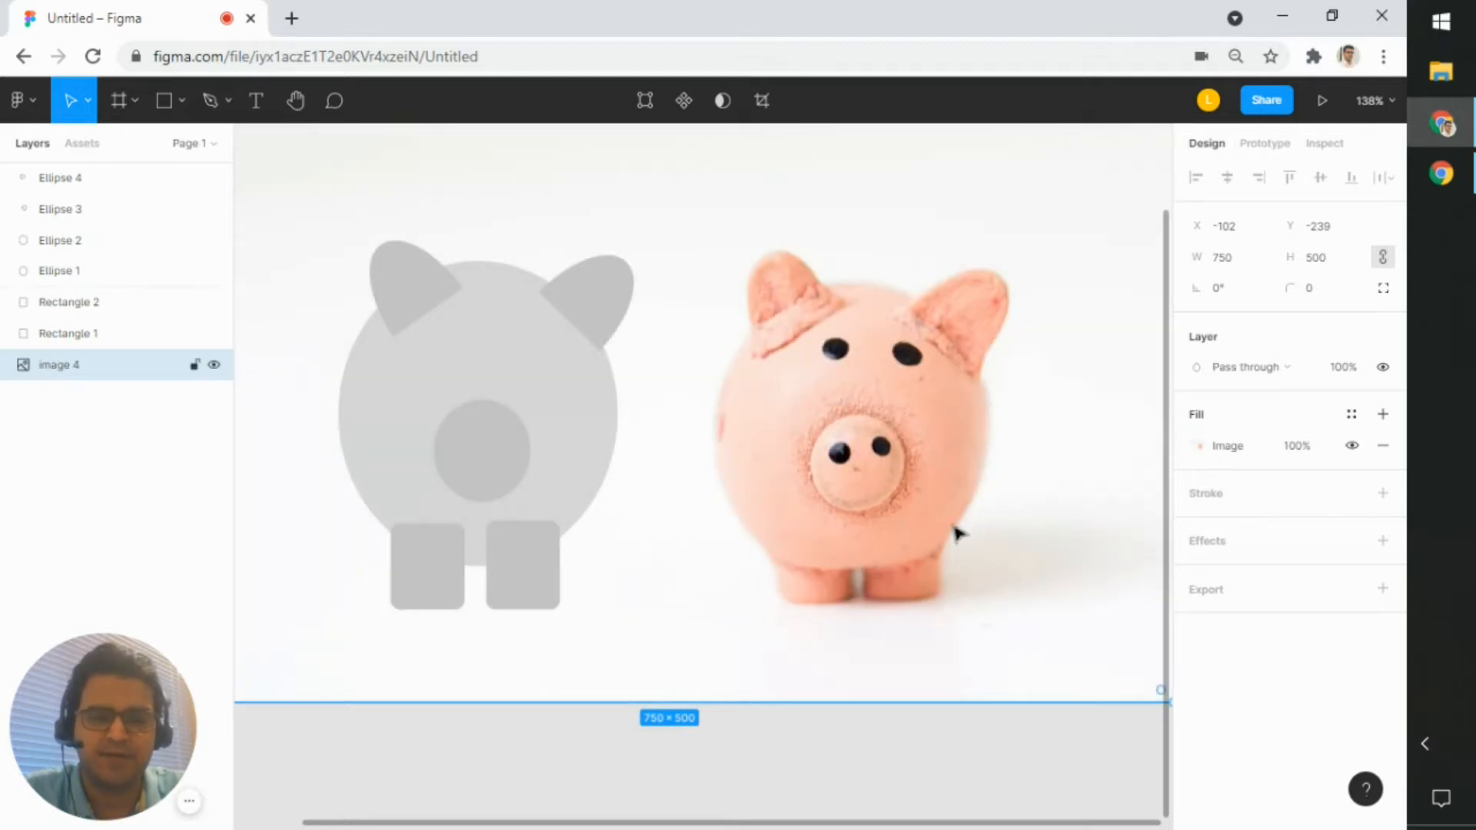
- Set the body ellipse's fill opacity to 100%
{"action": "left_click", "coordinate": [615, 396]}
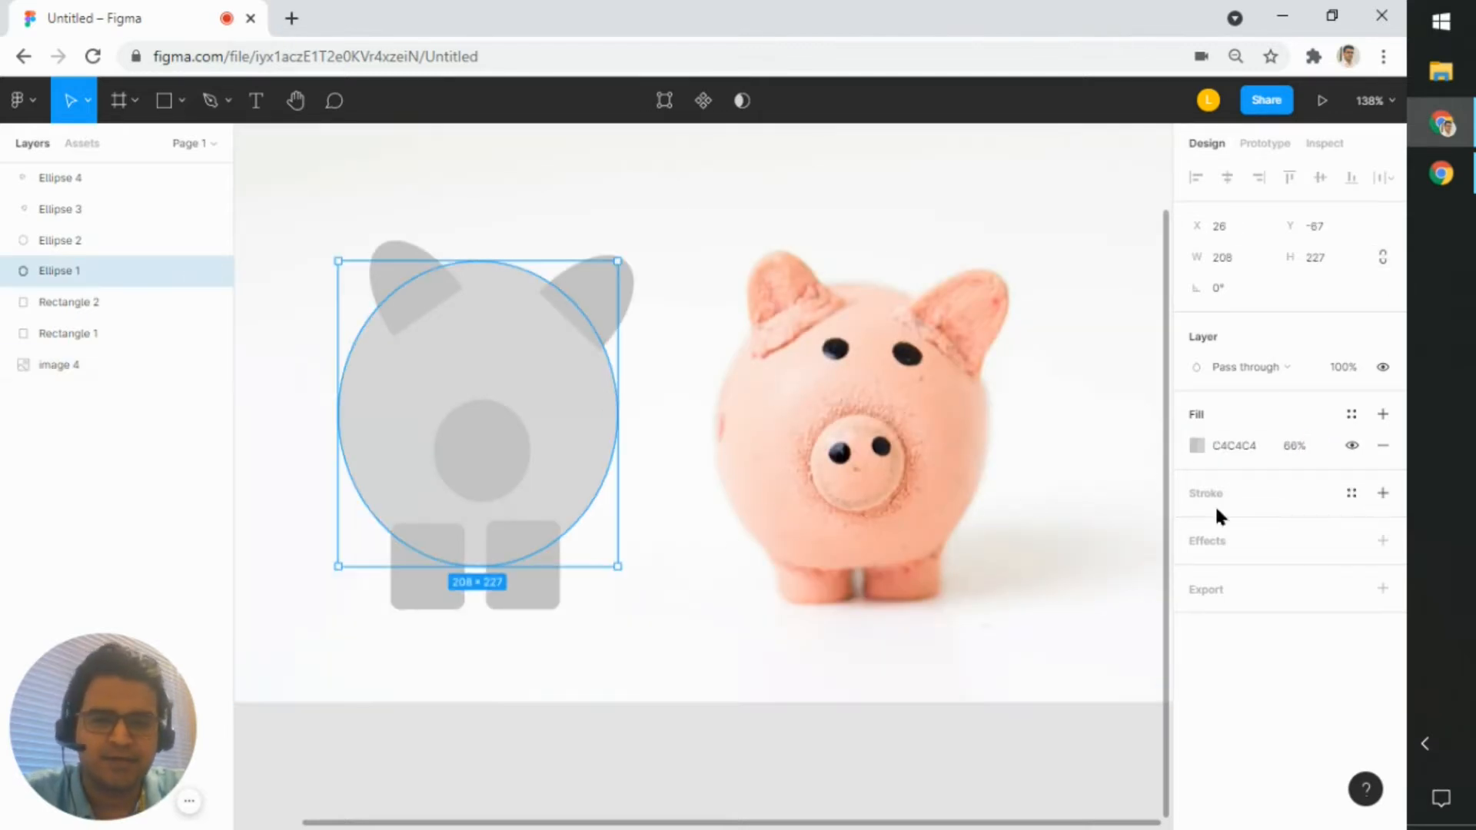
{"action": "left_click", "coordinate": [1197, 445]}
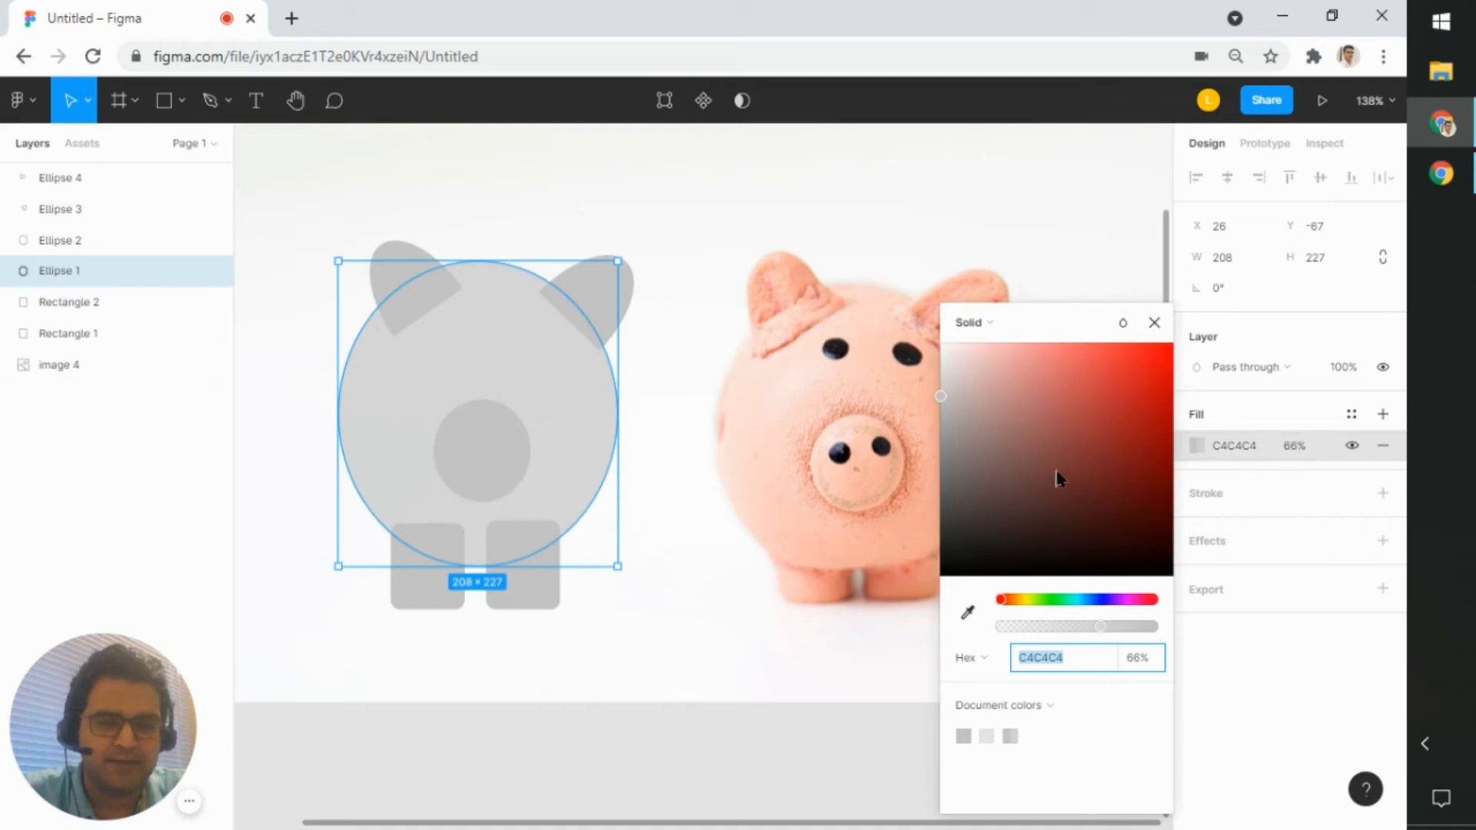
{"action": "left_click_drag", "start_coordinate": [1110, 629], "coordinate": [1249, 628]}
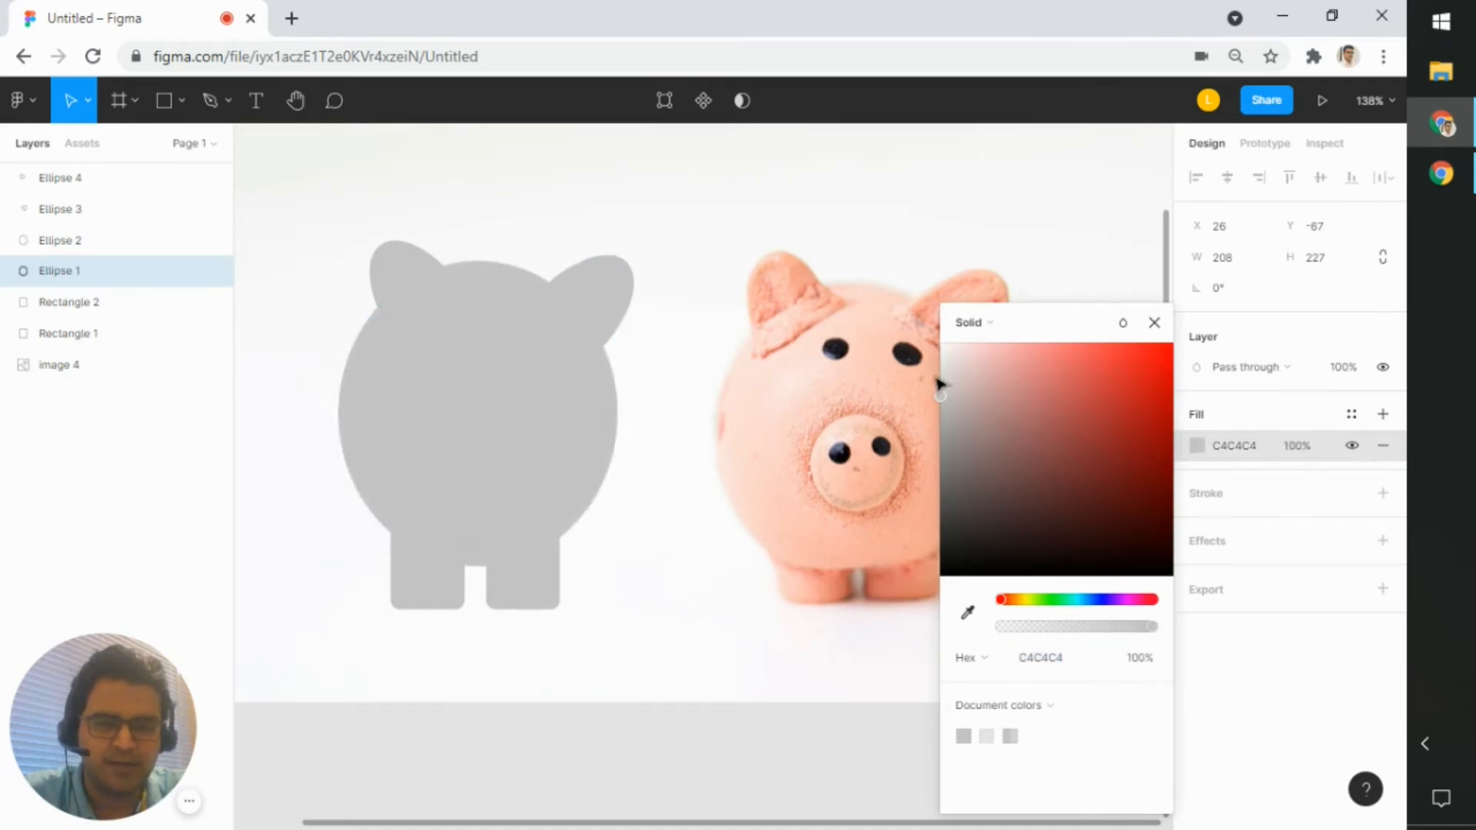
- Try a pink fill of FF8F9D on the body ellipse
{"action": "left_click_drag", "start_coordinate": [957, 395], "coordinate": [968, 382]}
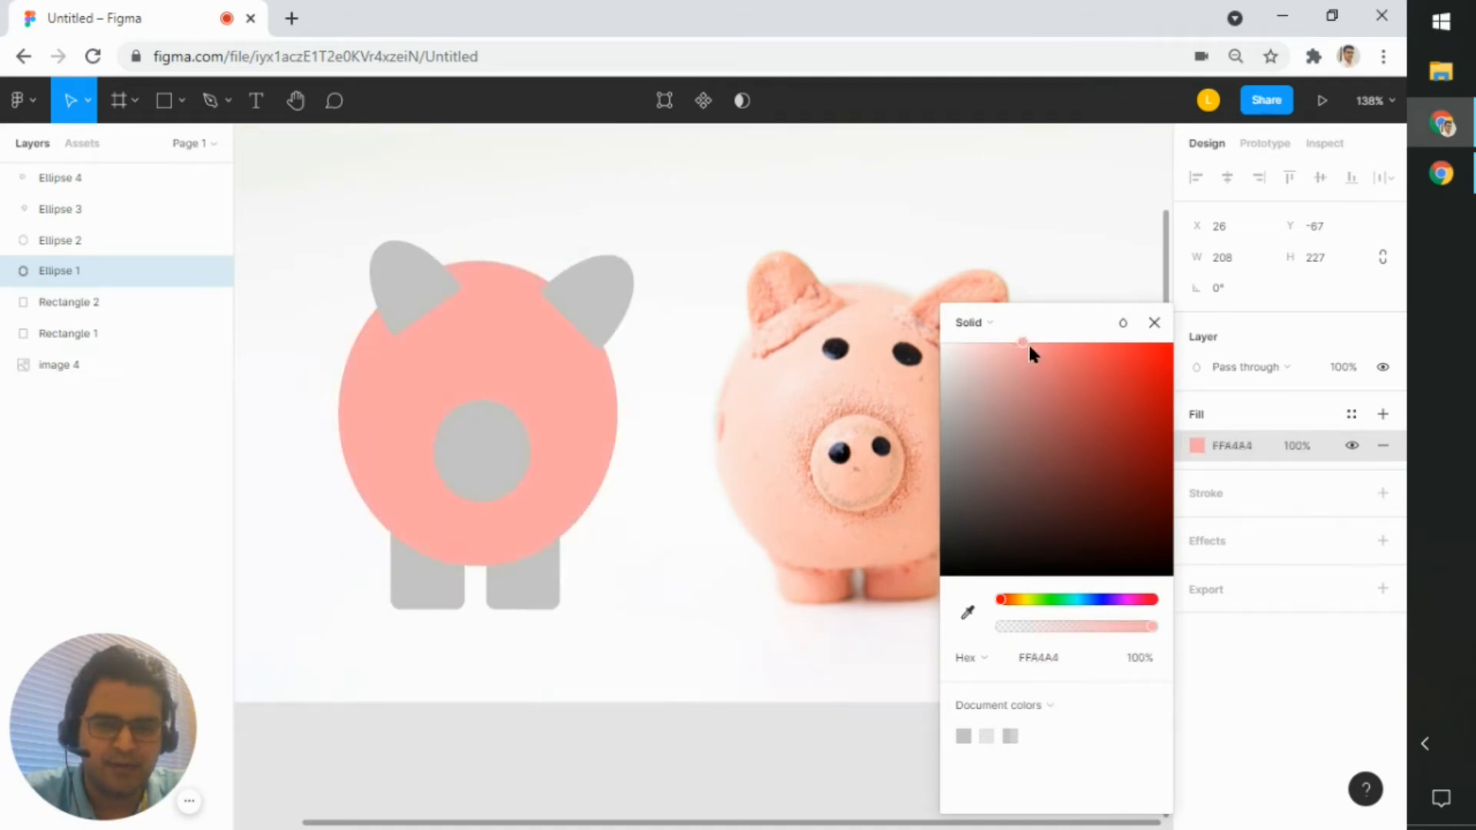
{"action": "left_click_drag", "start_coordinate": [1027, 343], "coordinate": [1060, 343]}
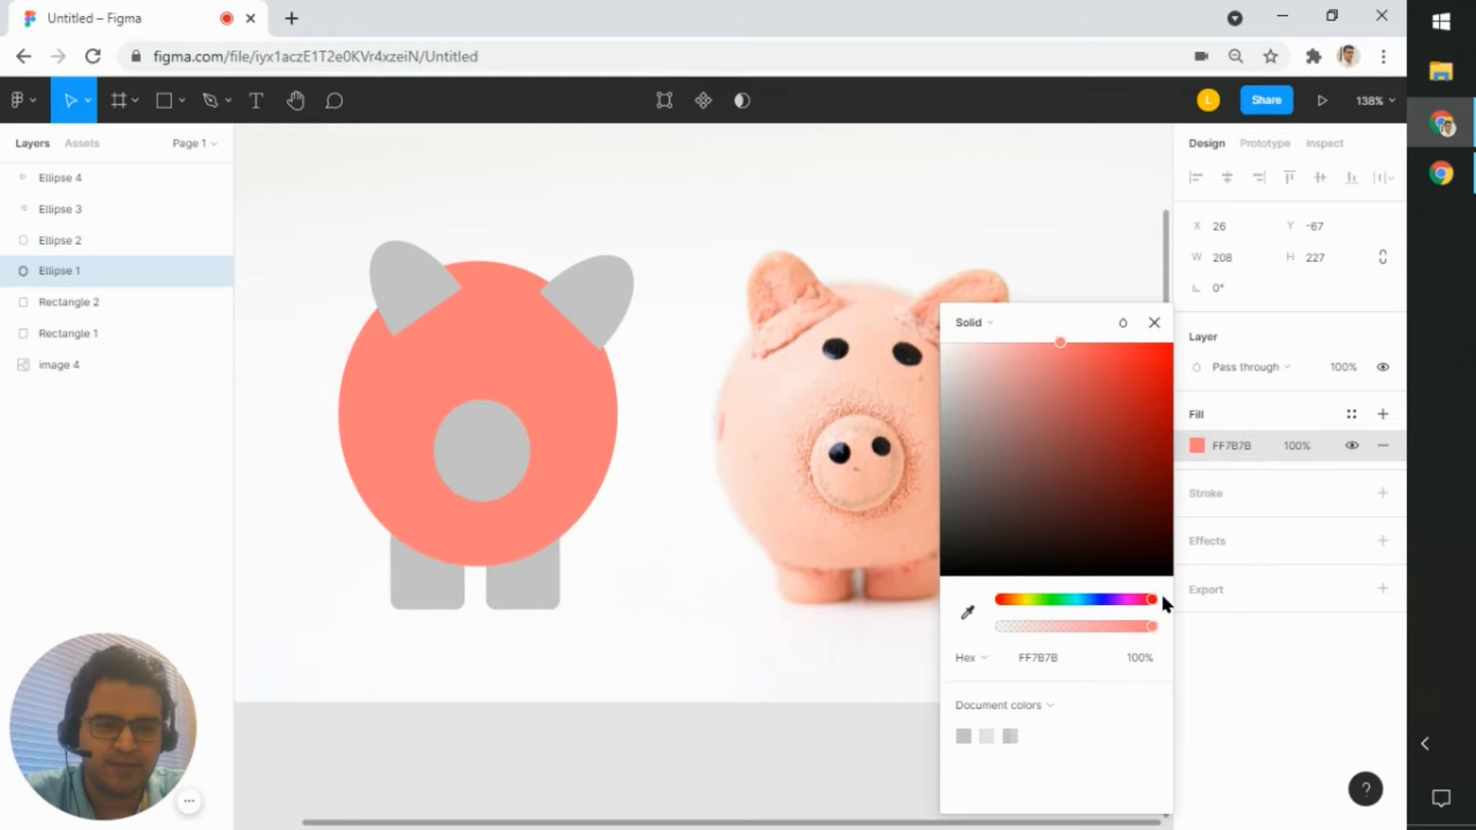
{"action": "left_click_drag", "start_coordinate": [1167, 602], "coordinate": [1149, 600]}
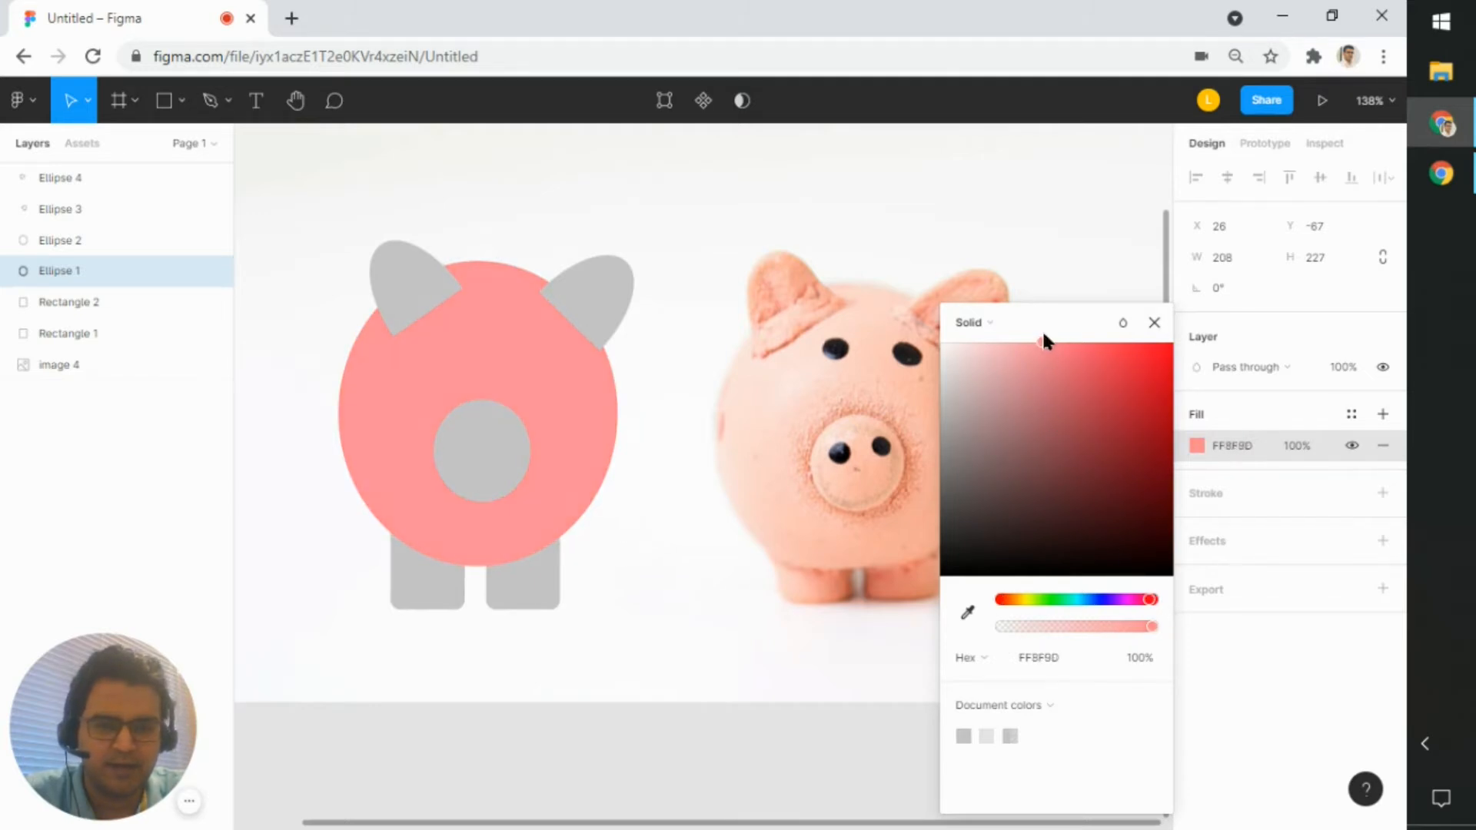
{"action": "left_click_drag", "start_coordinate": [1055, 318], "coordinate": [1045, 309]}
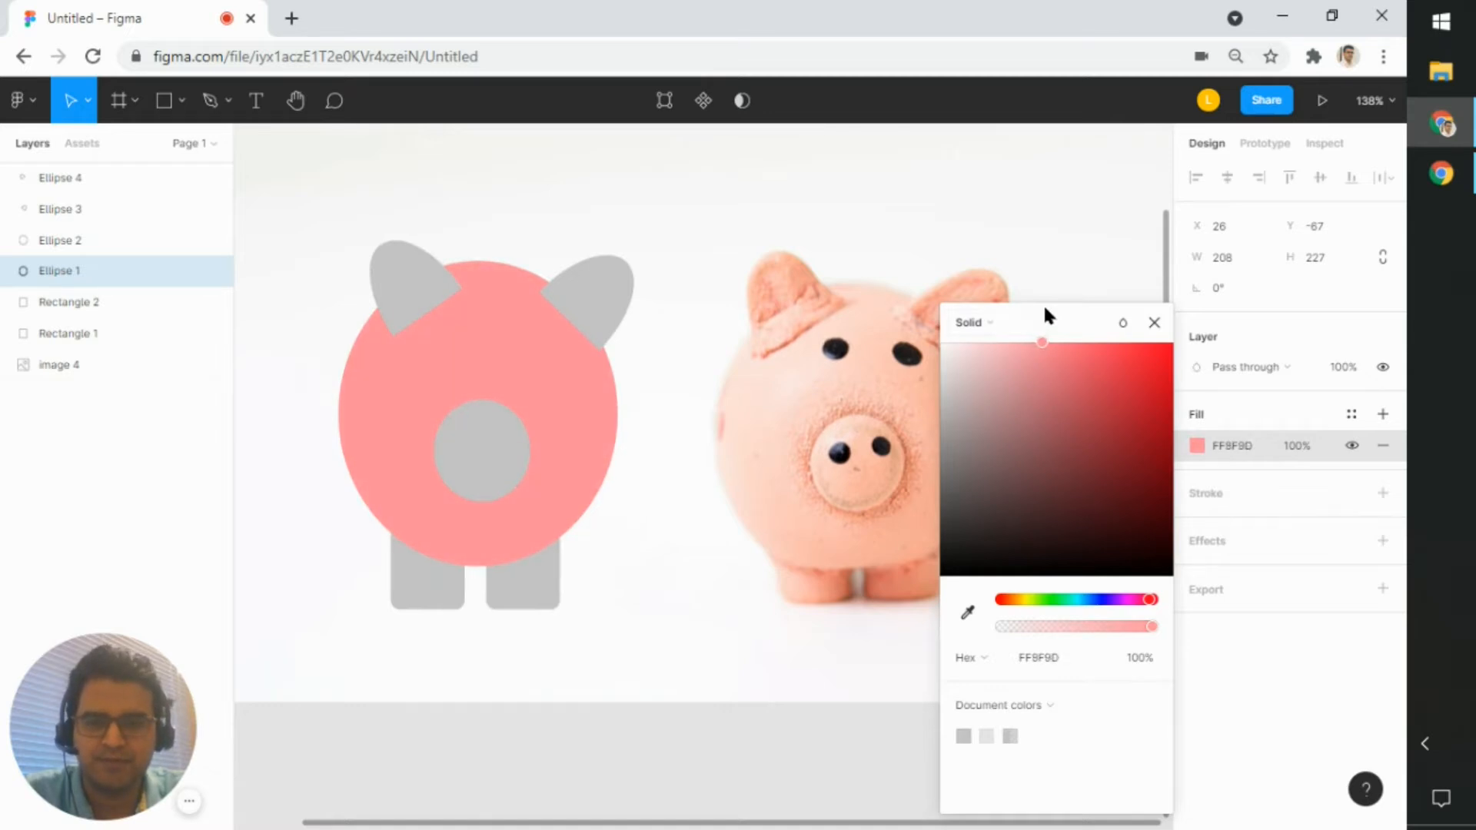
- Sample the photo pig's skin colour for the body ellipse's fill and adjust it to pink FF9F9F
{"action": "left_click", "coordinate": [967, 612]}
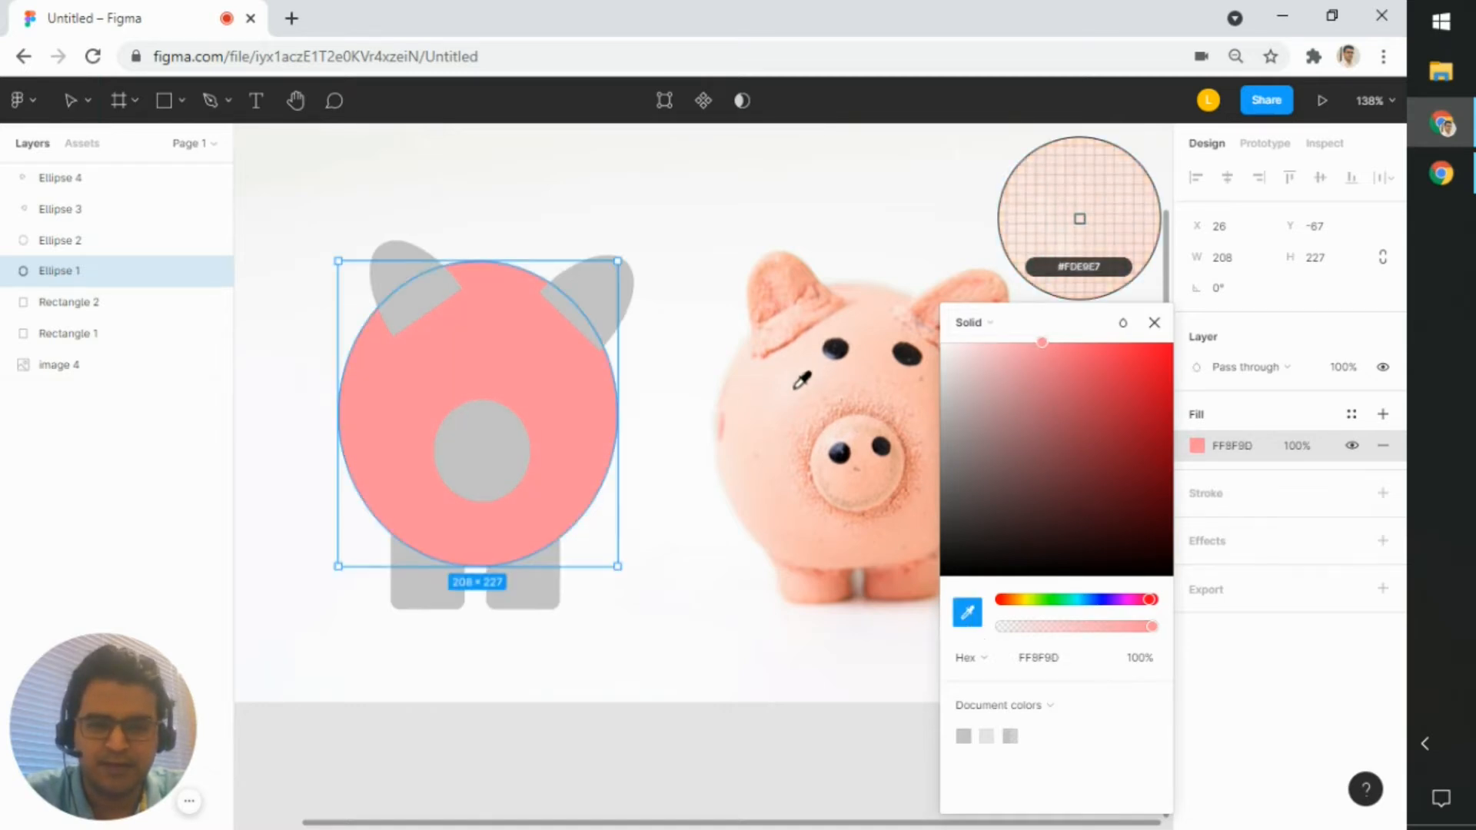
{"action": "left_click", "coordinate": [796, 387]}
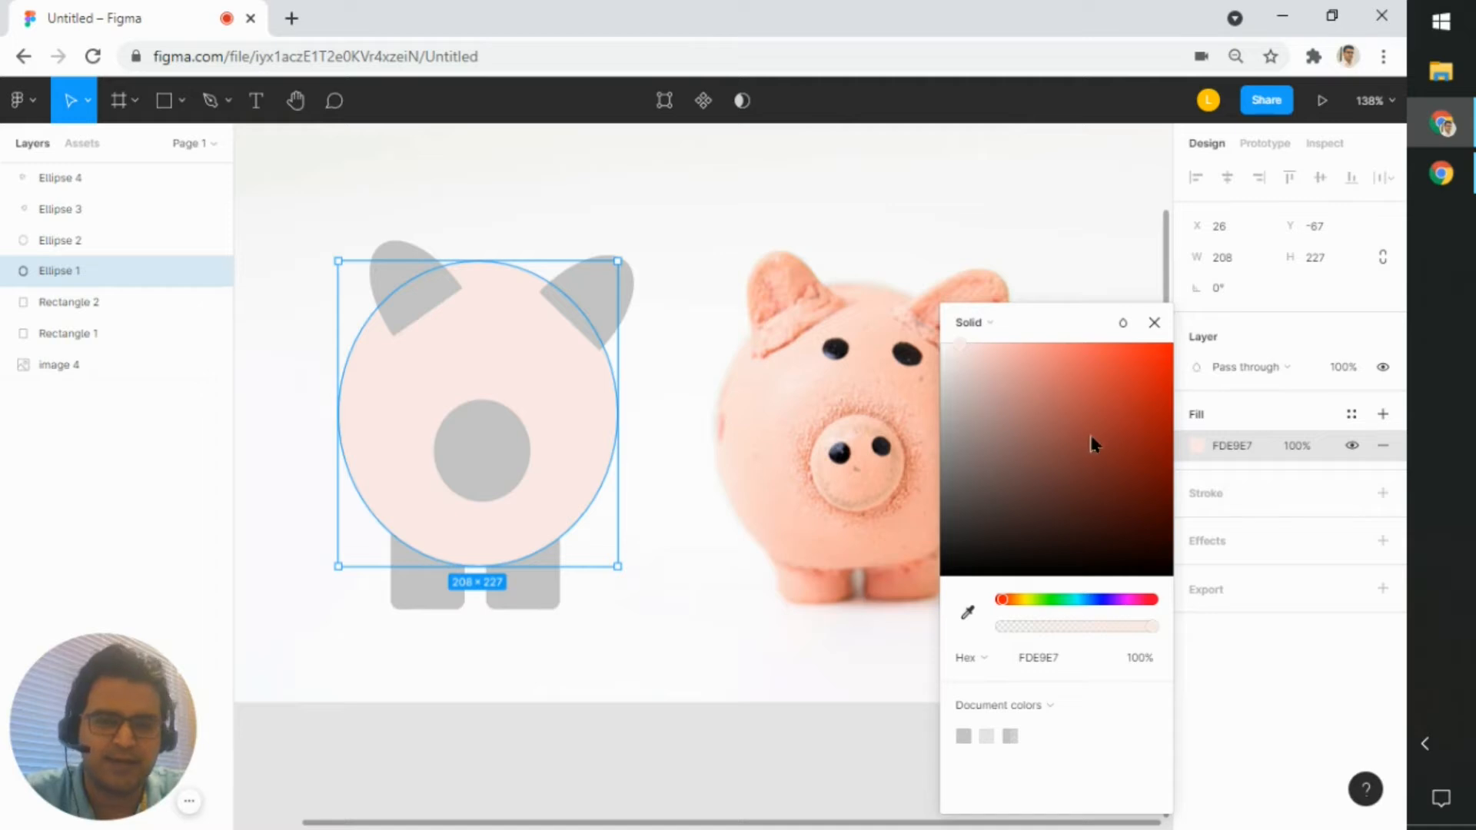
{"action": "left_click_drag", "start_coordinate": [1141, 606], "coordinate": [1164, 602]}
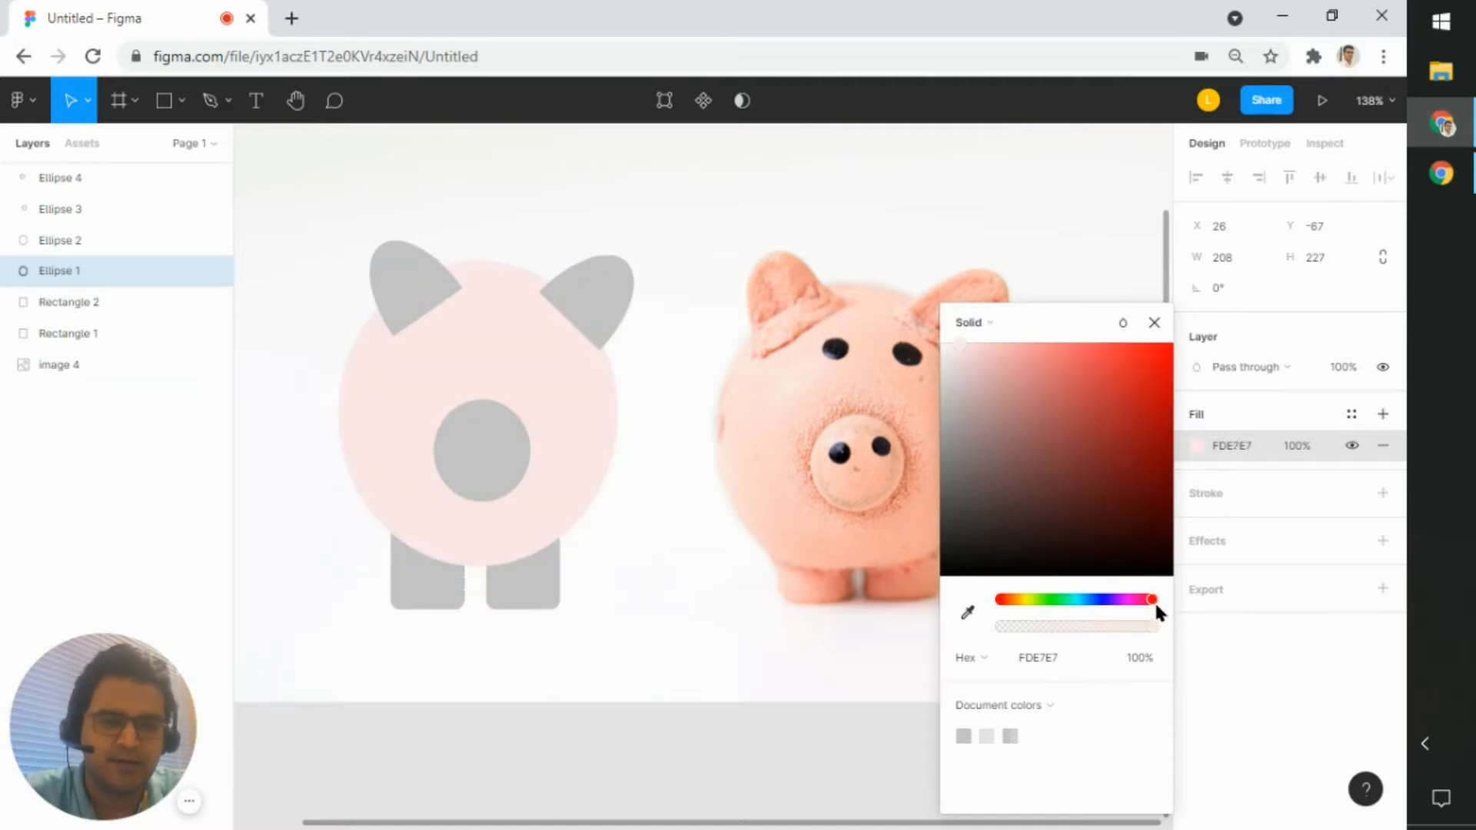
{"action": "left_click", "coordinate": [1019, 350]}
{"action": "left_click_drag", "start_coordinate": [1020, 352], "coordinate": [1016, 319]}
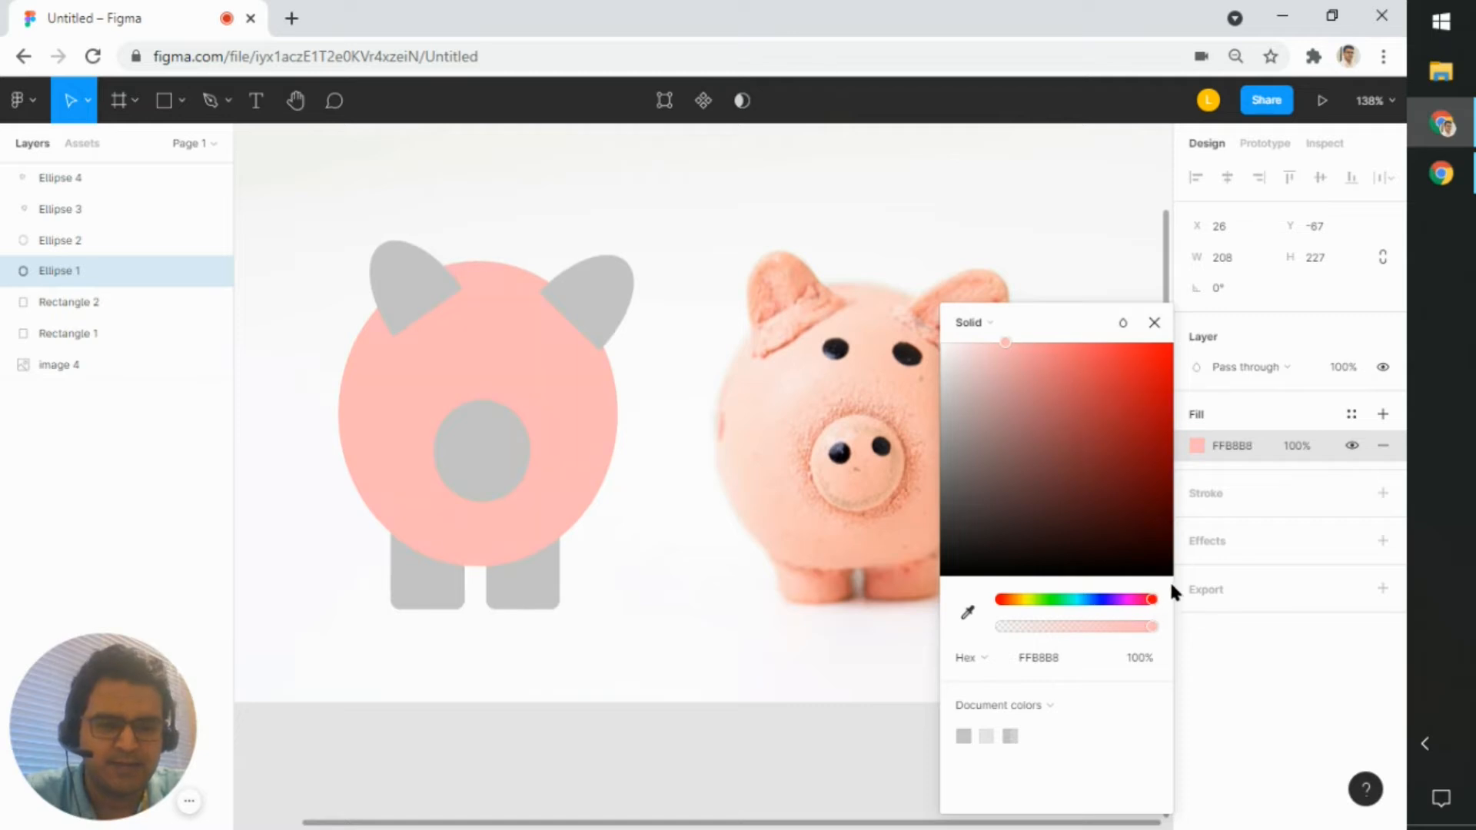
{"action": "left_click_drag", "start_coordinate": [1001, 339], "coordinate": [1028, 345]}
{"action": "left_click", "coordinate": [611, 529]}
- Fill the snout ellipse with the pink sampled from the body and deepen it to a more saturated shade
{"action": "scroll", "coordinate": [608, 528], "scroll_direction": "up", "scroll_amount": 3}
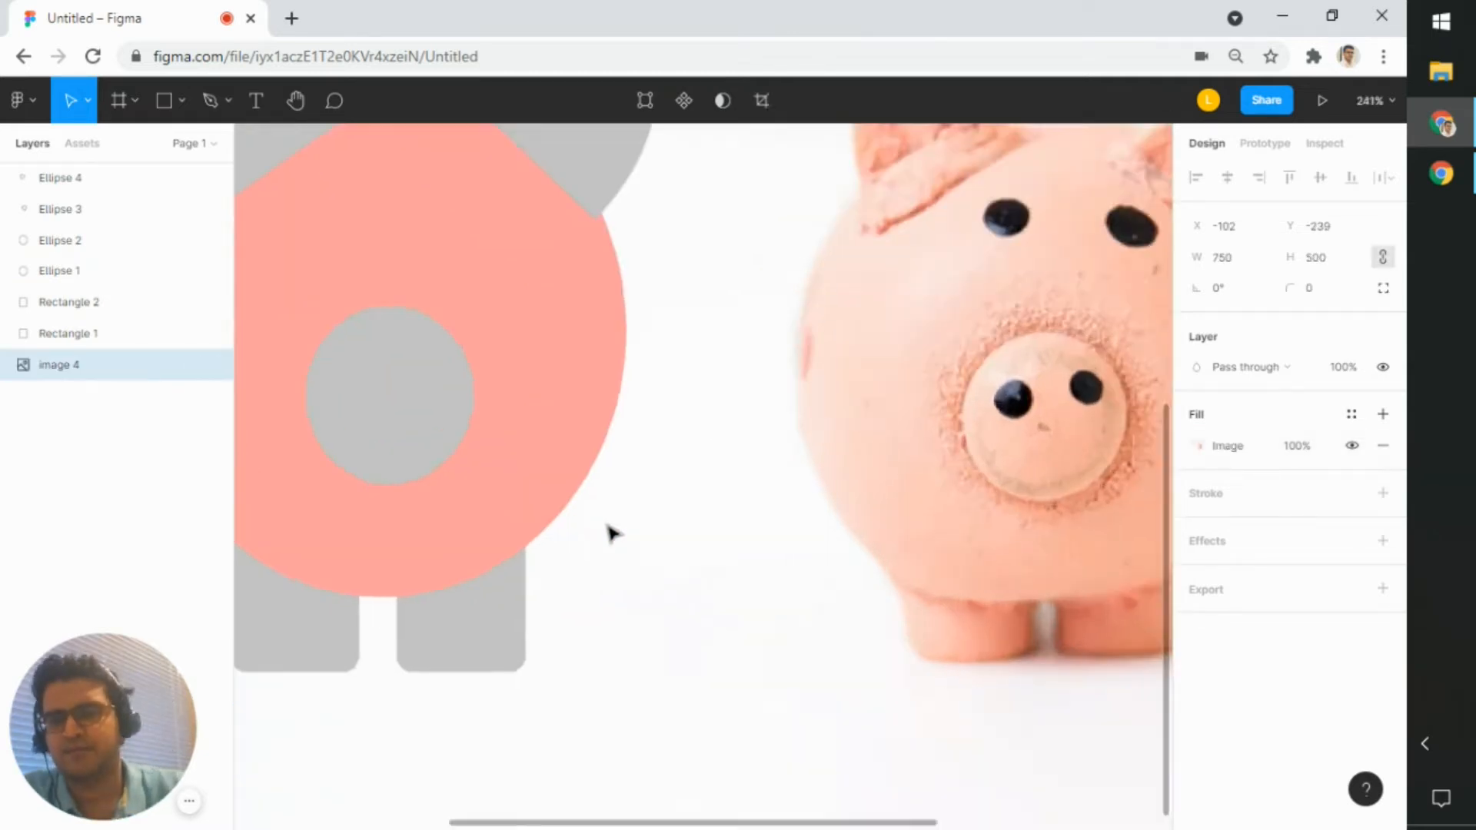
{"action": "scroll", "coordinate": [724, 553], "scroll_direction": "down", "scroll_amount": 2}
{"action": "left_click", "coordinate": [502, 465]}
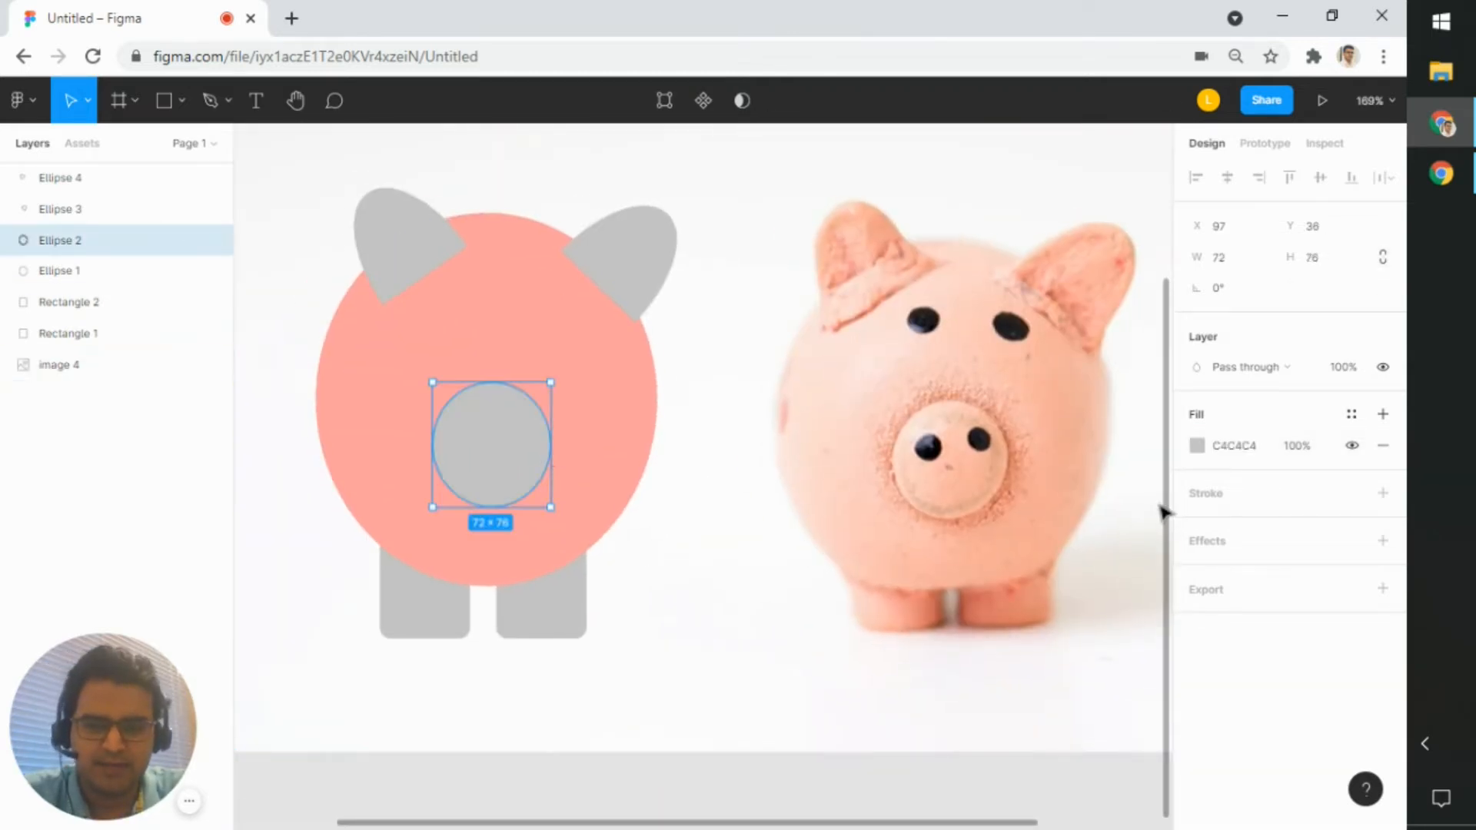
{"action": "left_click", "coordinate": [1197, 446]}
{"action": "left_click", "coordinate": [968, 613]}
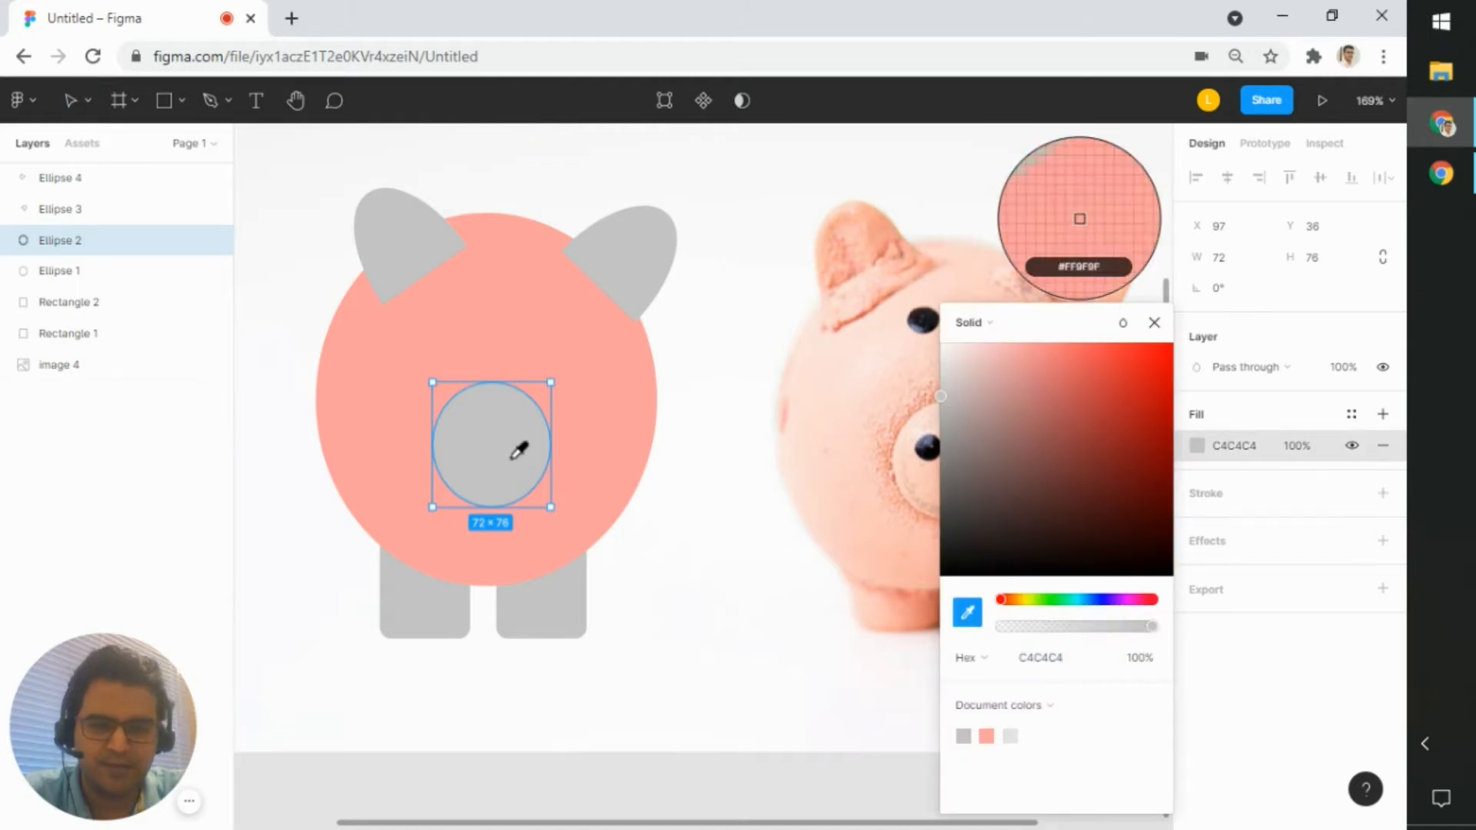
{"action": "left_click", "coordinate": [604, 385]}
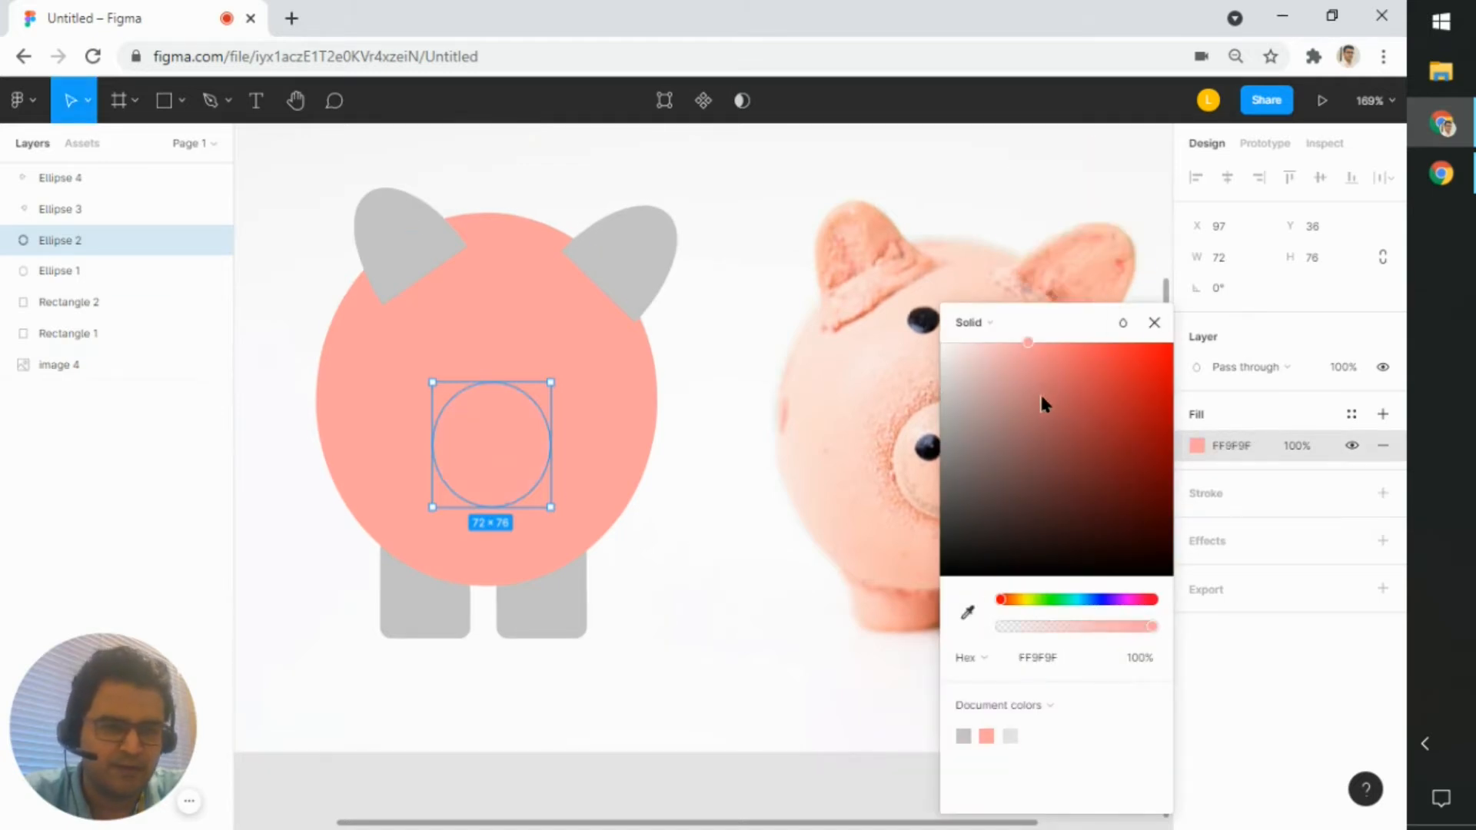
{"action": "left_click_drag", "start_coordinate": [1032, 343], "coordinate": [1070, 341]}
{"action": "left_click", "coordinate": [865, 445]}
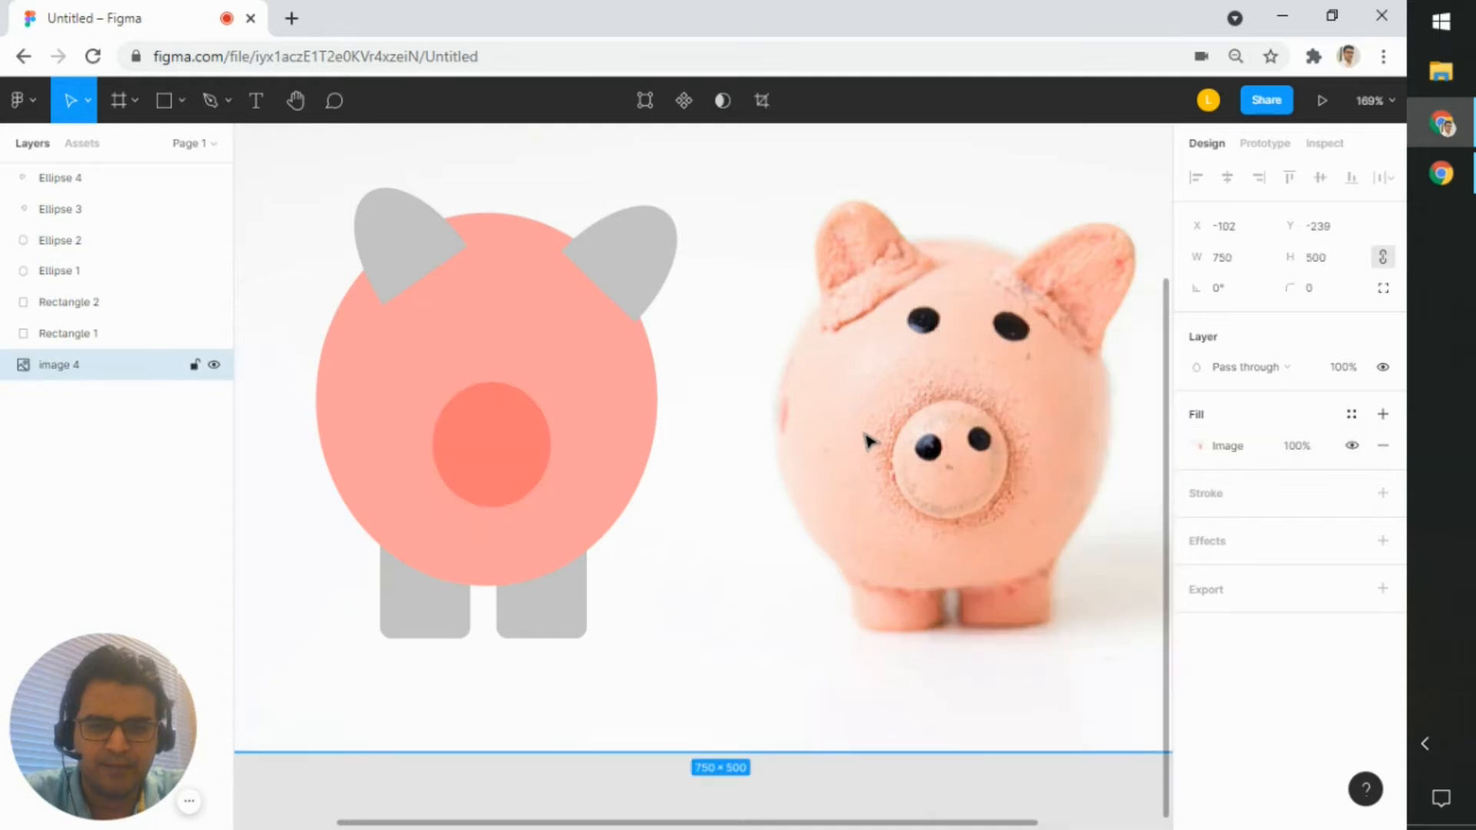
{"action": "left_click", "coordinate": [649, 278]}
{"action": "left_click", "coordinate": [407, 273]}
{"action": "left_click", "coordinate": [591, 256], "text": "shift"}
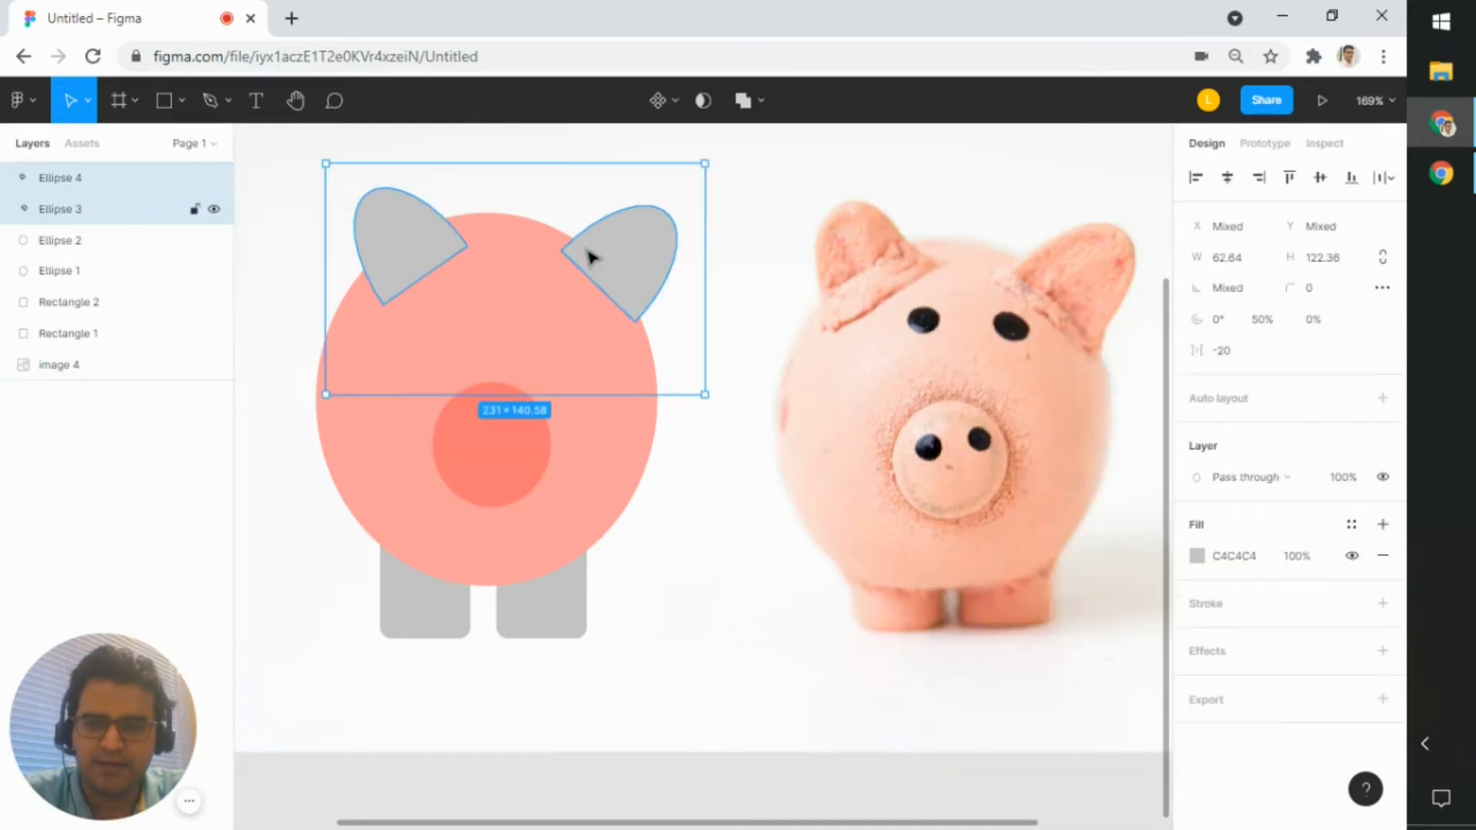
{"action": "left_click", "coordinate": [438, 333]}
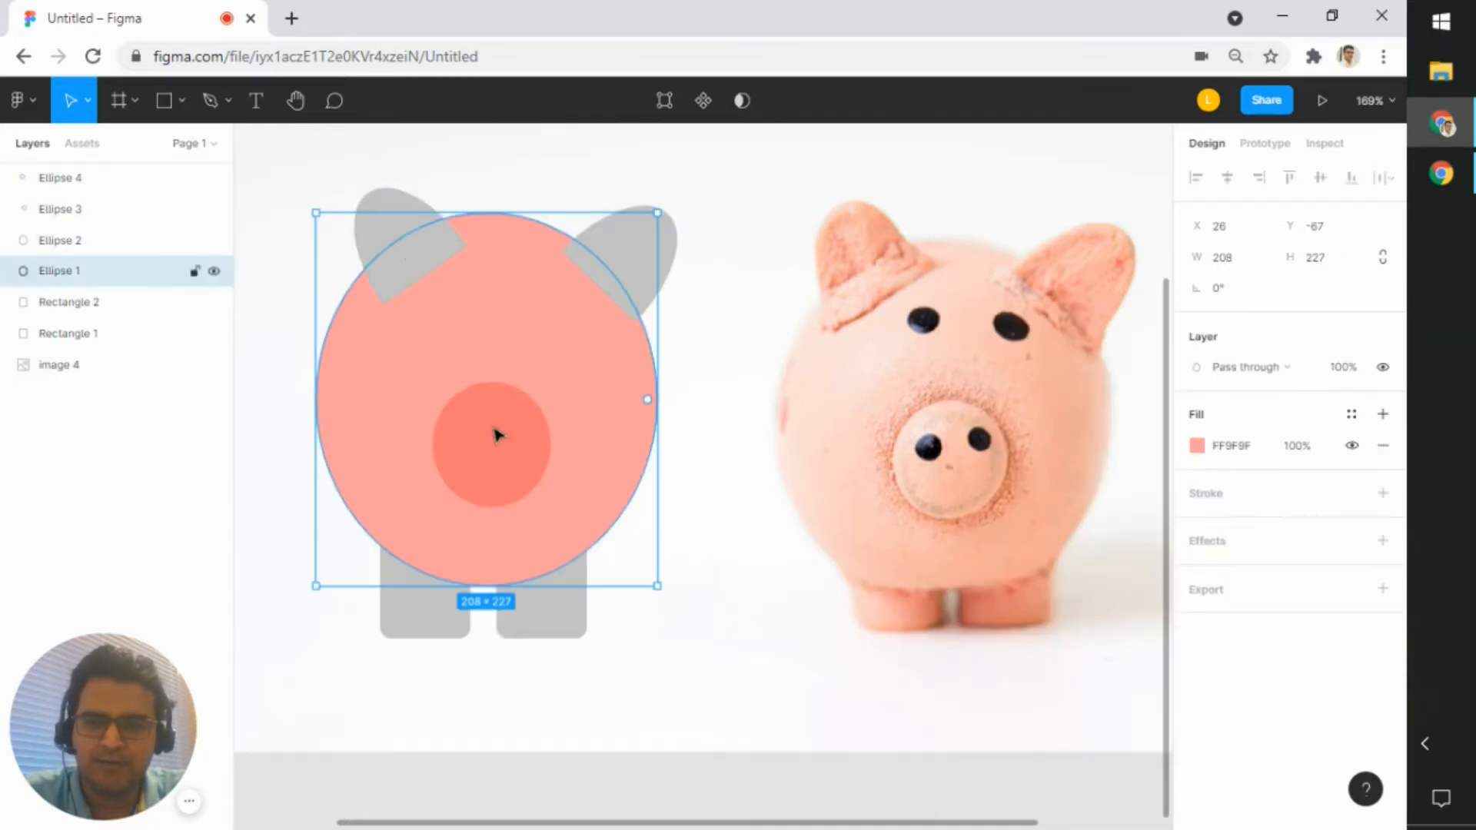
- Fill both ear shapes with the body's pink, FF9F9F, sampled from the body ellipse
{"action": "left_click", "coordinate": [376, 240]}
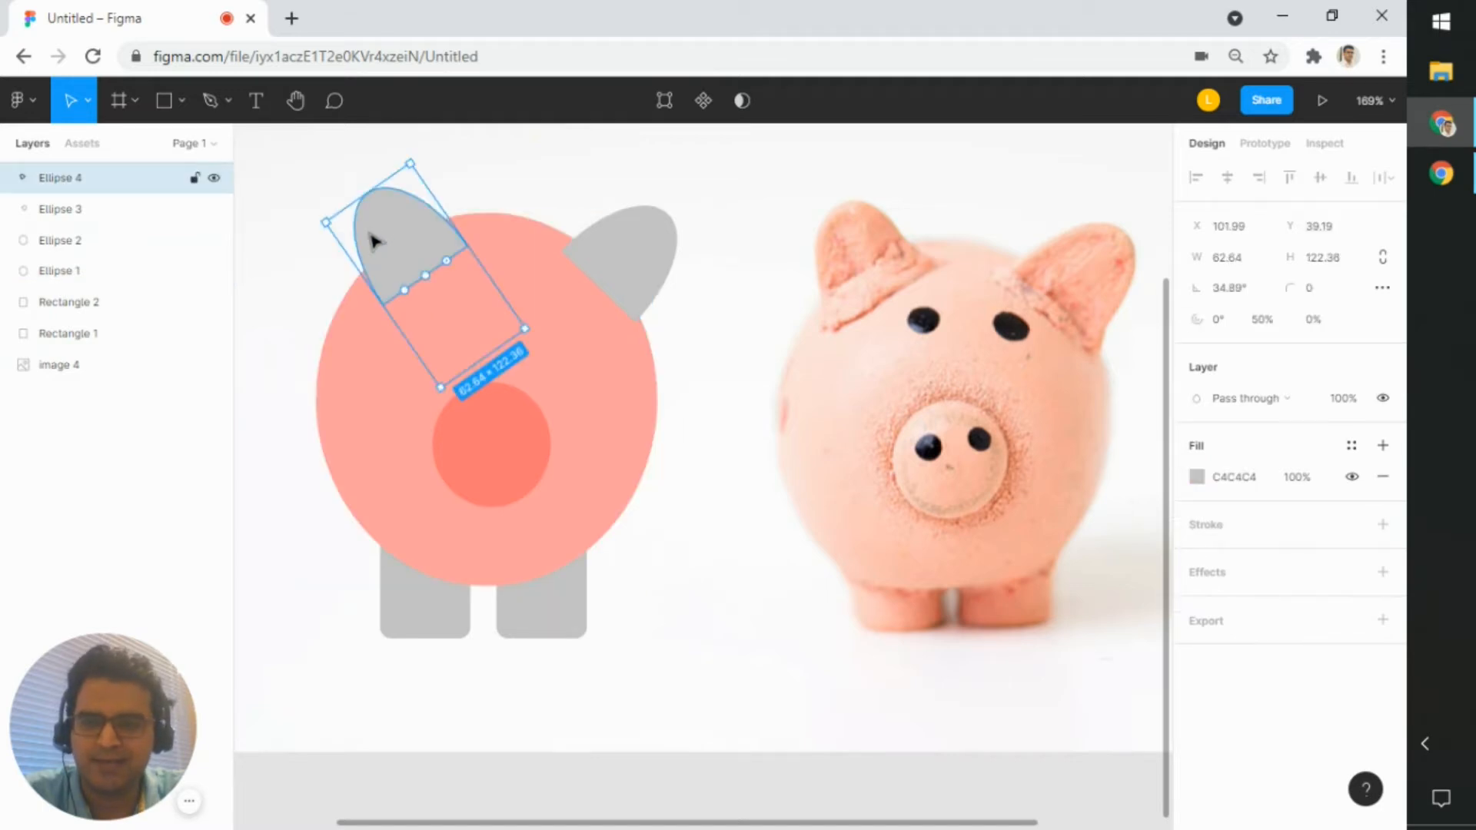
{"action": "left_click", "coordinate": [655, 232], "text": "shift"}
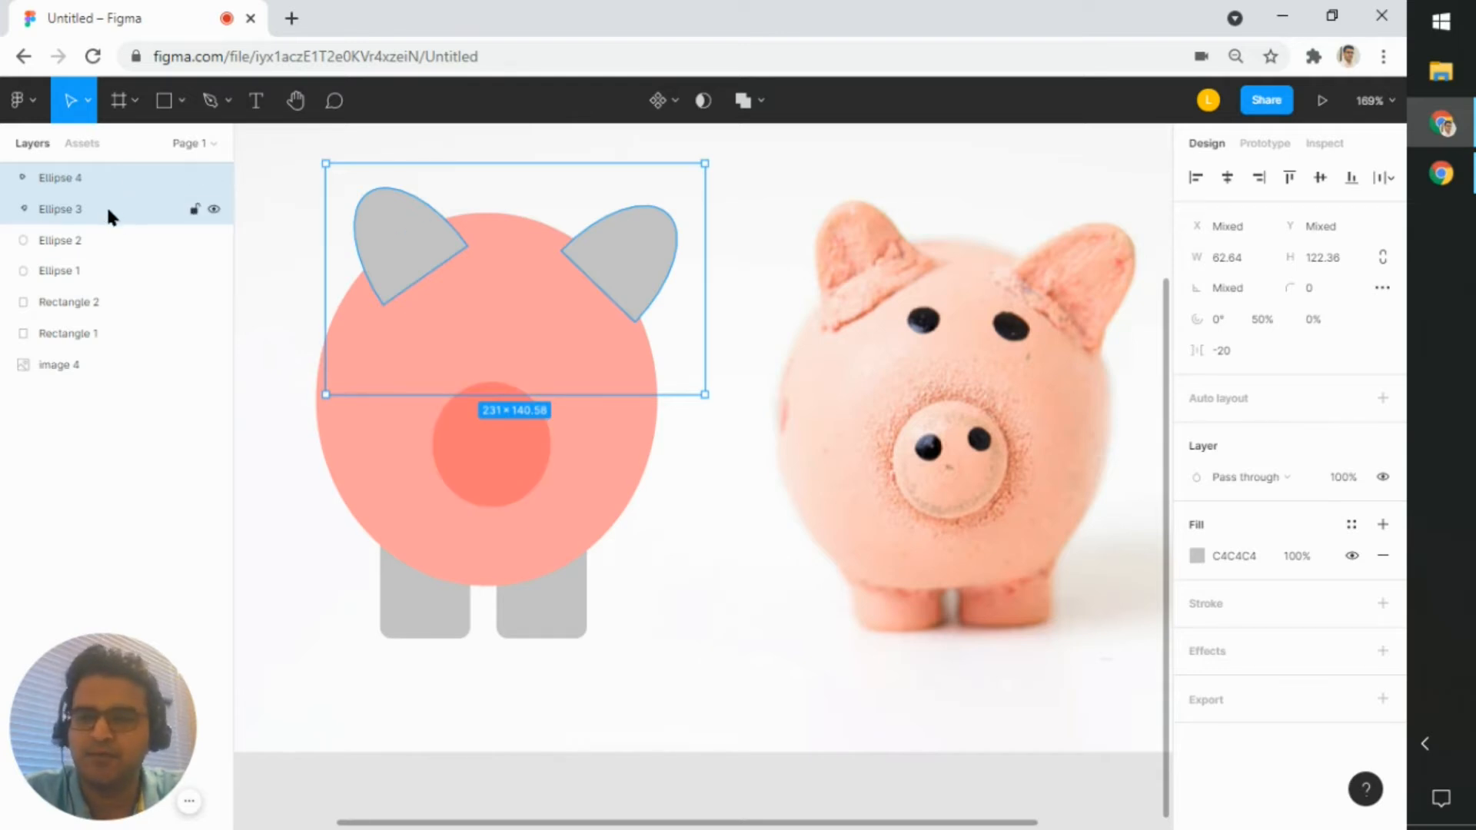
{"action": "left_click", "coordinate": [1197, 556]}
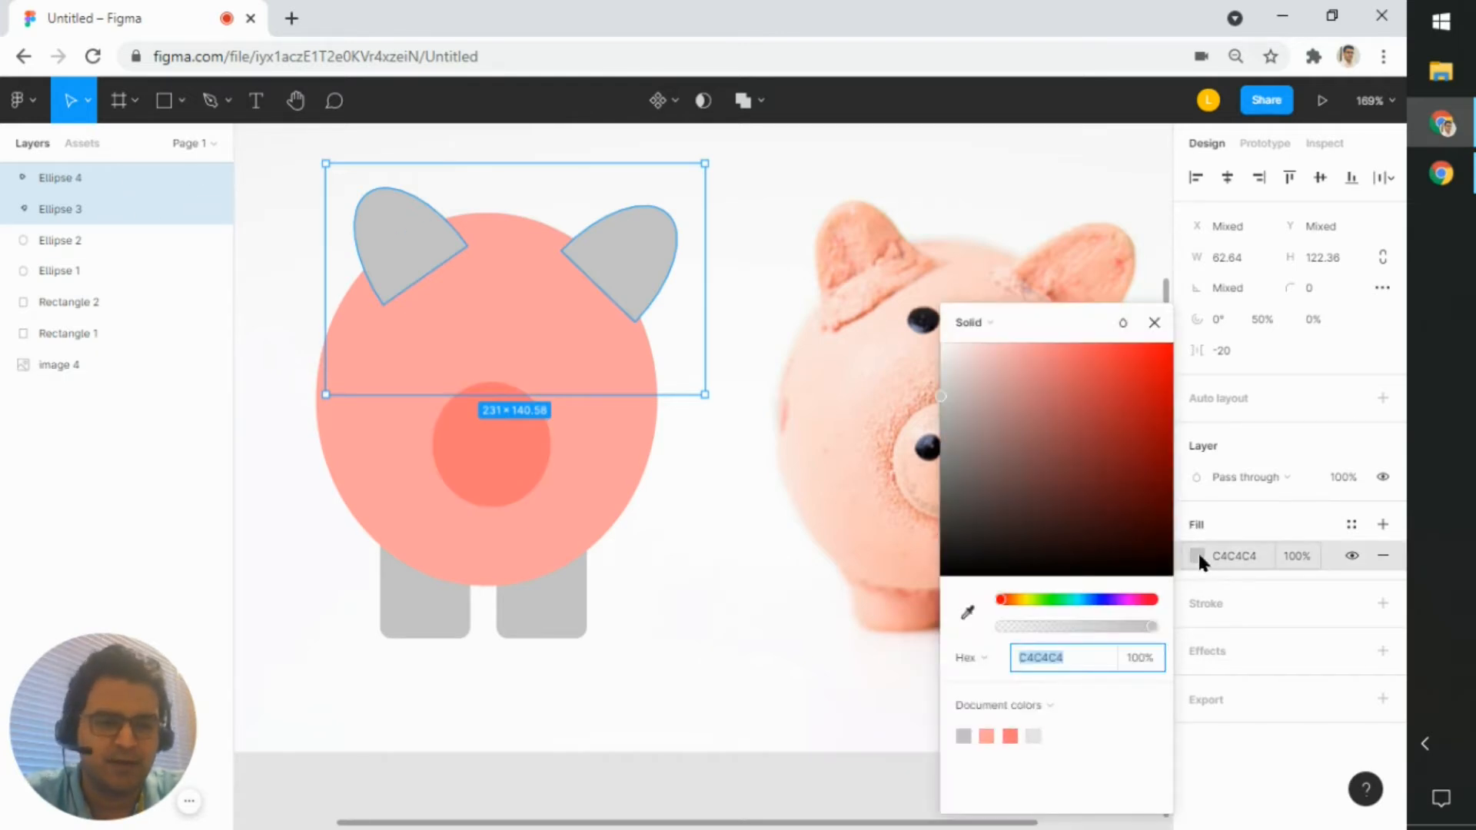
{"action": "left_click", "coordinate": [967, 612]}
{"action": "left_click", "coordinate": [630, 354]}
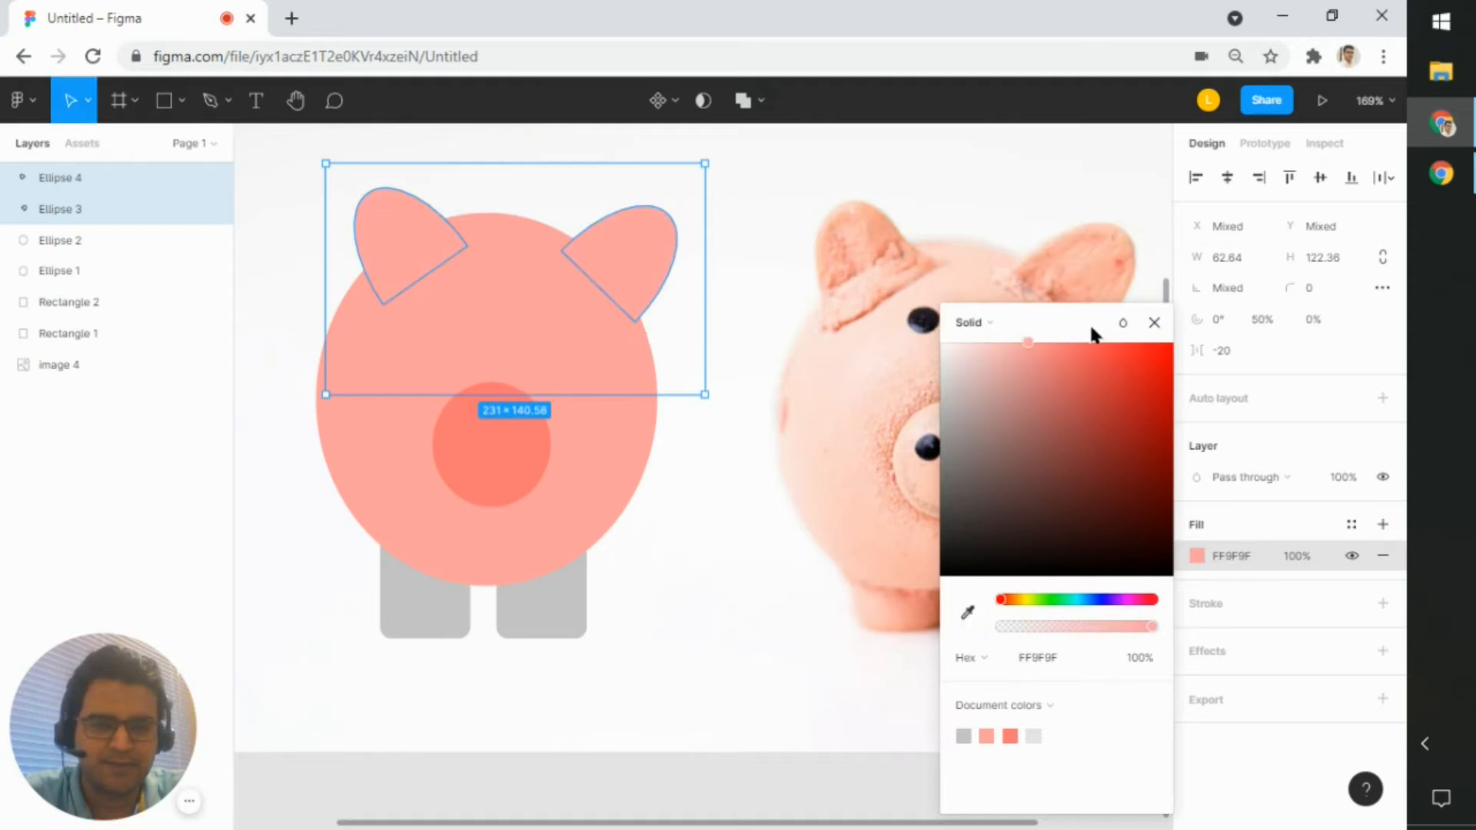
{"action": "left_click", "coordinate": [1154, 322]}
{"action": "left_click", "coordinate": [646, 553]}
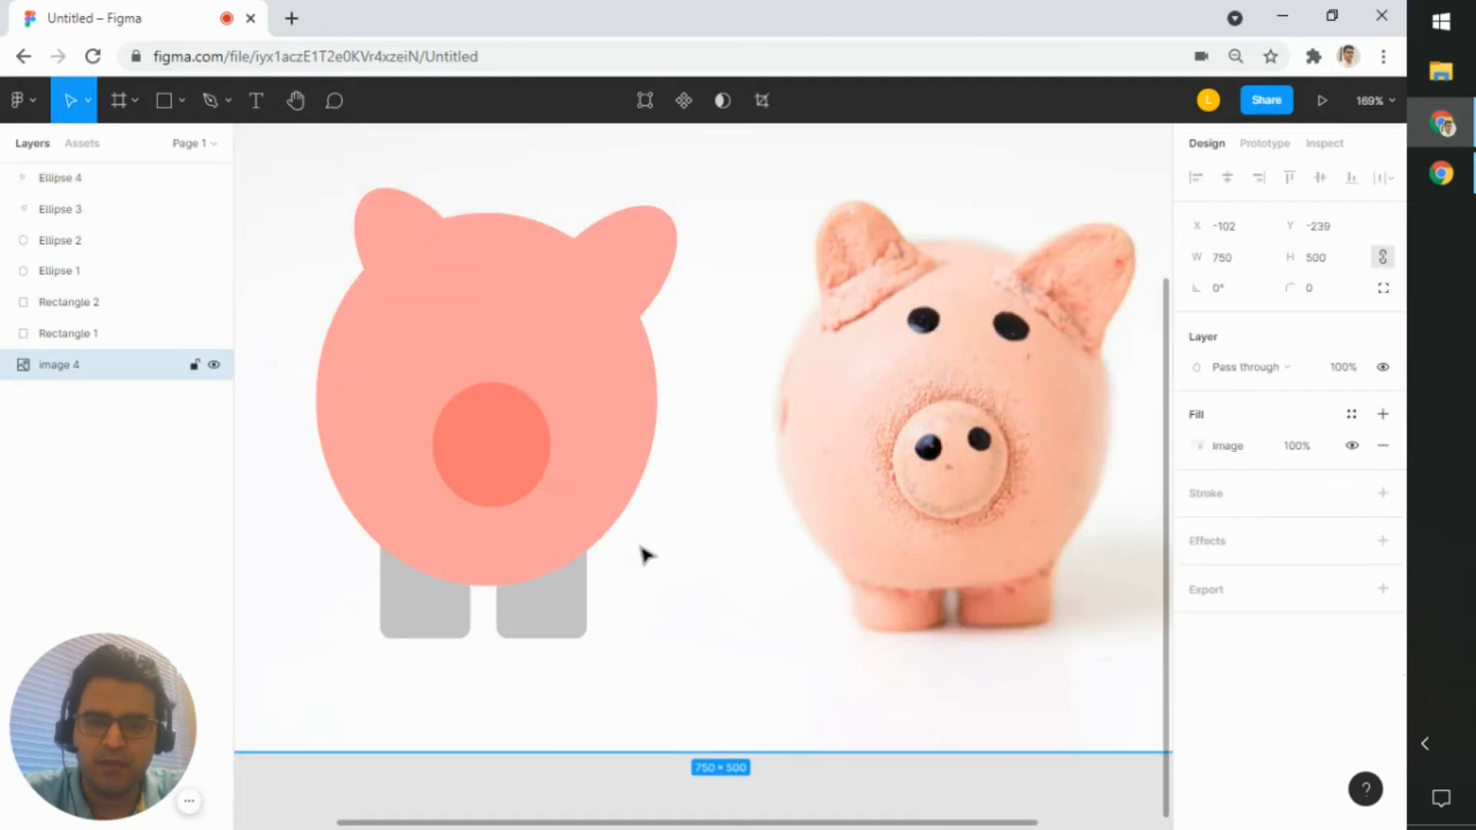
- Fill both leg rectangles with the same pink, FF9F9F, sampled from the body ellipse
{"action": "left_click", "coordinate": [543, 629]}
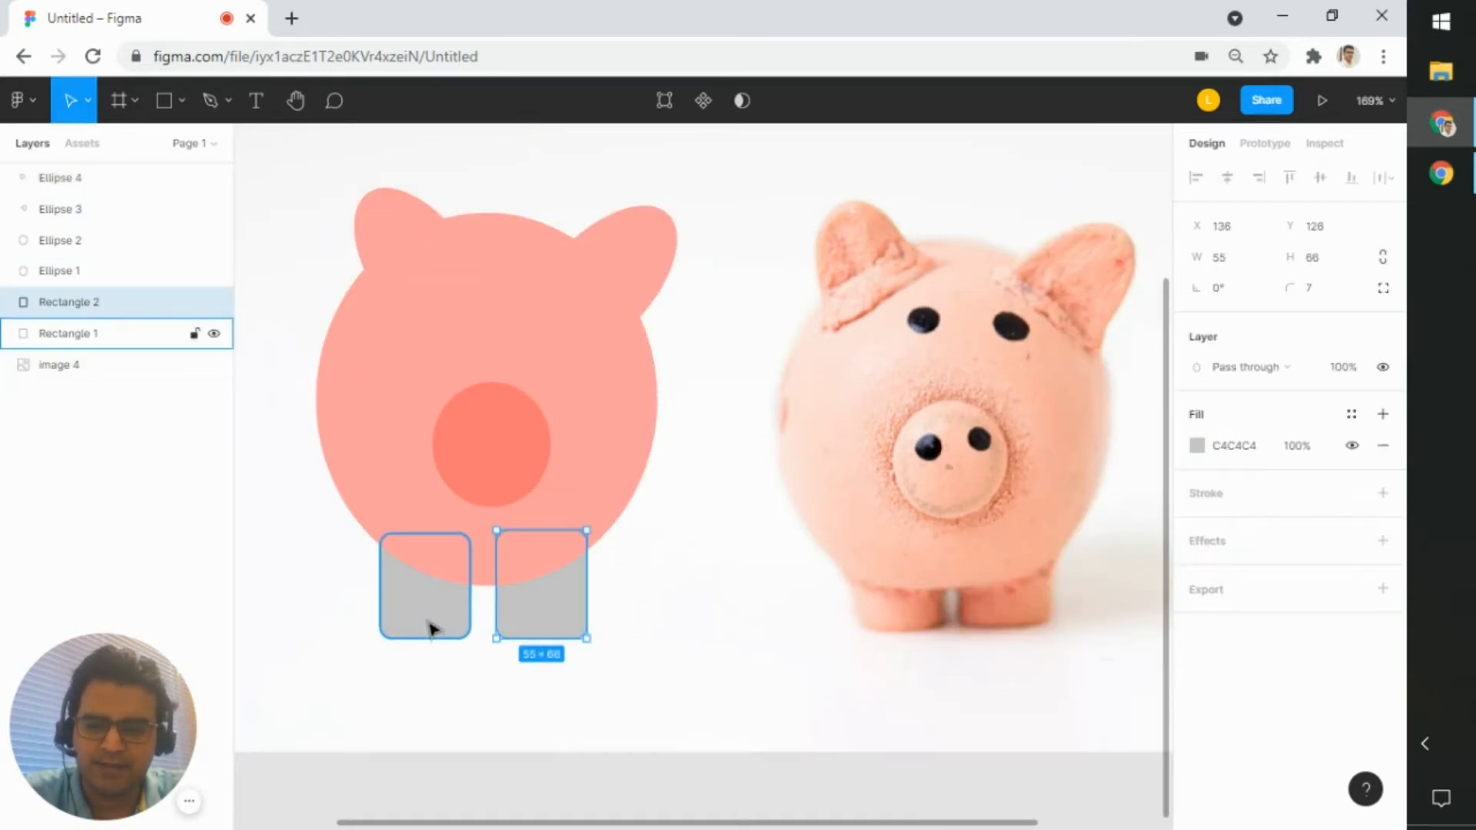
{"action": "left_click", "coordinate": [431, 629]}
{"action": "left_click", "coordinate": [546, 619], "text": "shift"}
{"action": "left_click", "coordinate": [1196, 524]}
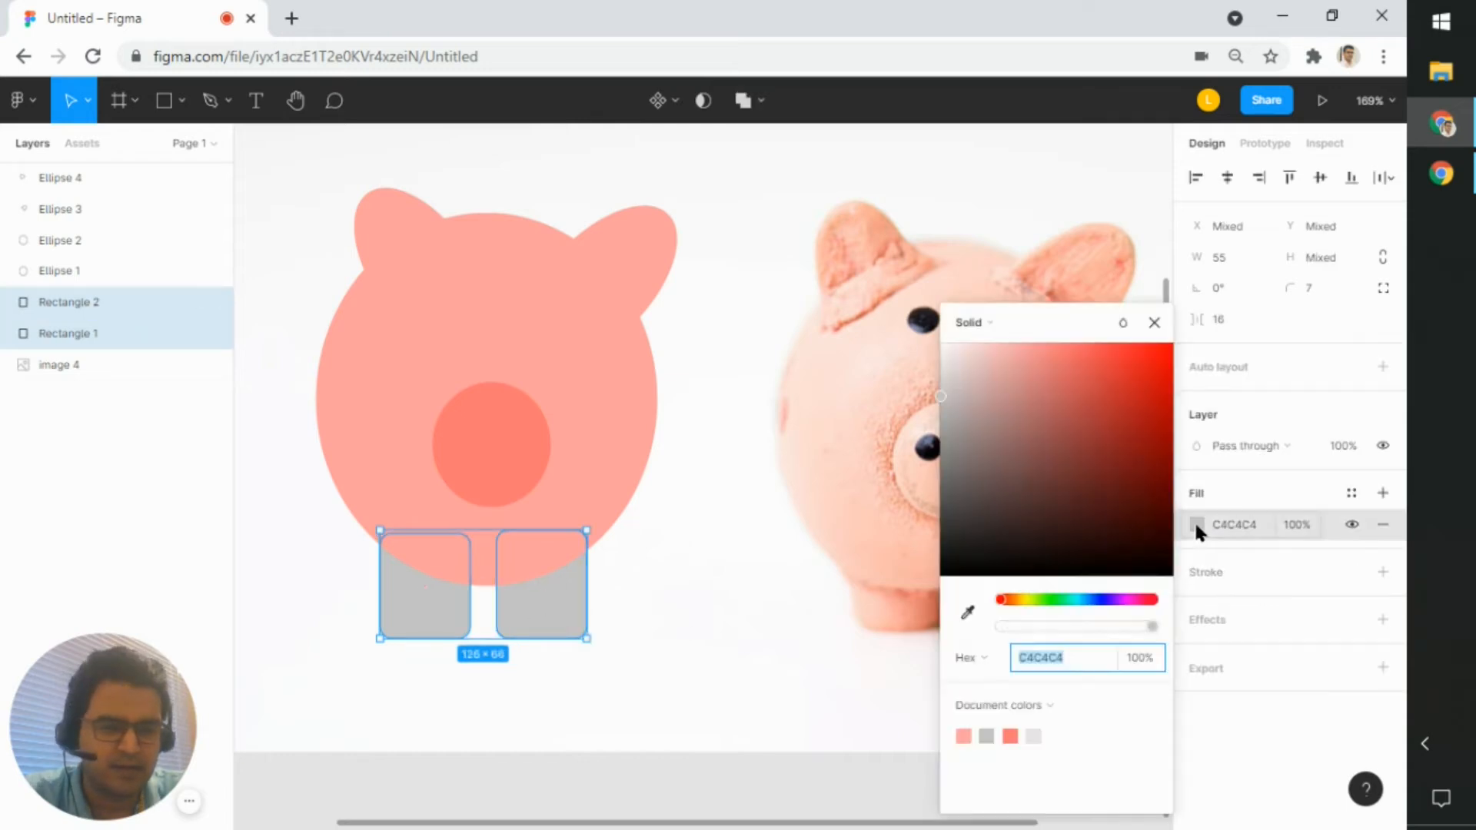
{"action": "left_click", "coordinate": [968, 613]}
{"action": "left_click", "coordinate": [649, 385]}
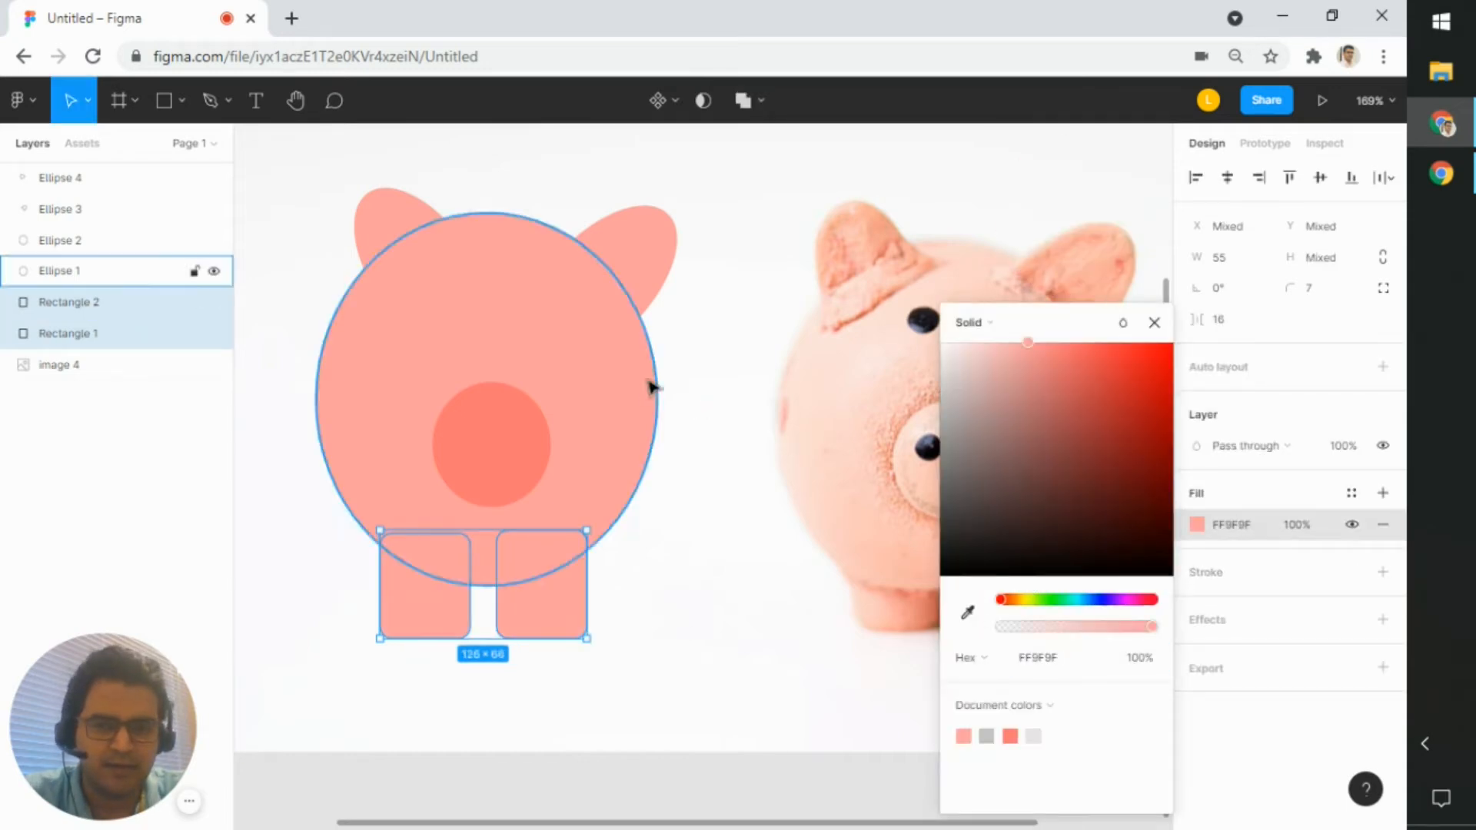
{"action": "left_click", "coordinate": [1154, 323]}
{"action": "left_click", "coordinate": [625, 630]}
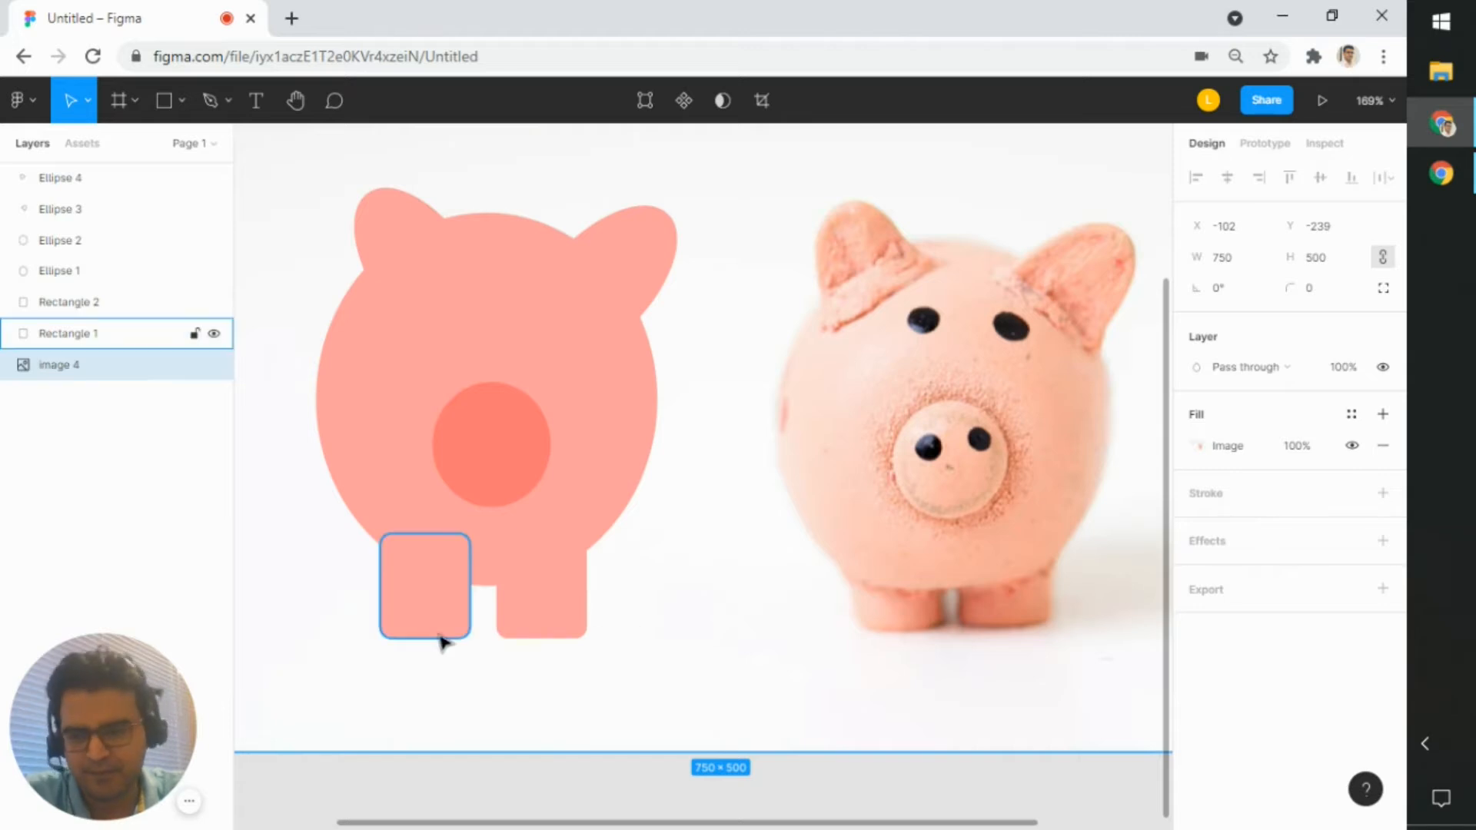
- Open the body ellipse for vector editing and move its bottom anchor point slightly down to Y 164.5
{"action": "scroll", "coordinate": [453, 632], "scroll_direction": "up", "scroll_amount": 3}
{"action": "scroll", "coordinate": [455, 633], "scroll_direction": "down", "scroll_amount": 3}
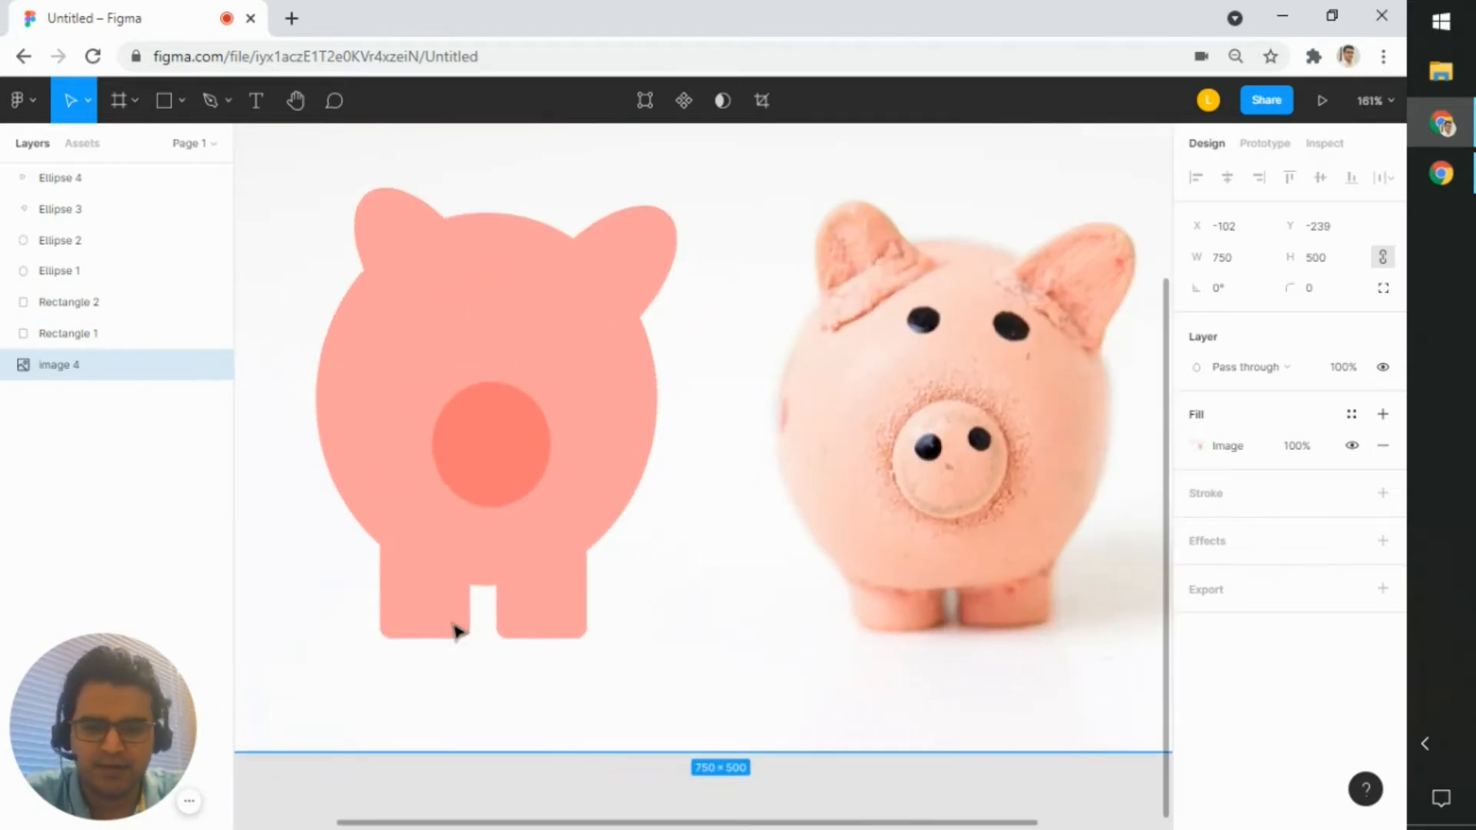
{"action": "scroll", "coordinate": [458, 633], "scroll_direction": "up", "scroll_amount": 1}
{"action": "scroll", "coordinate": [455, 624], "scroll_direction": "down", "scroll_amount": 3}
{"action": "scroll", "coordinate": [500, 632], "scroll_direction": "up", "scroll_amount": 2}
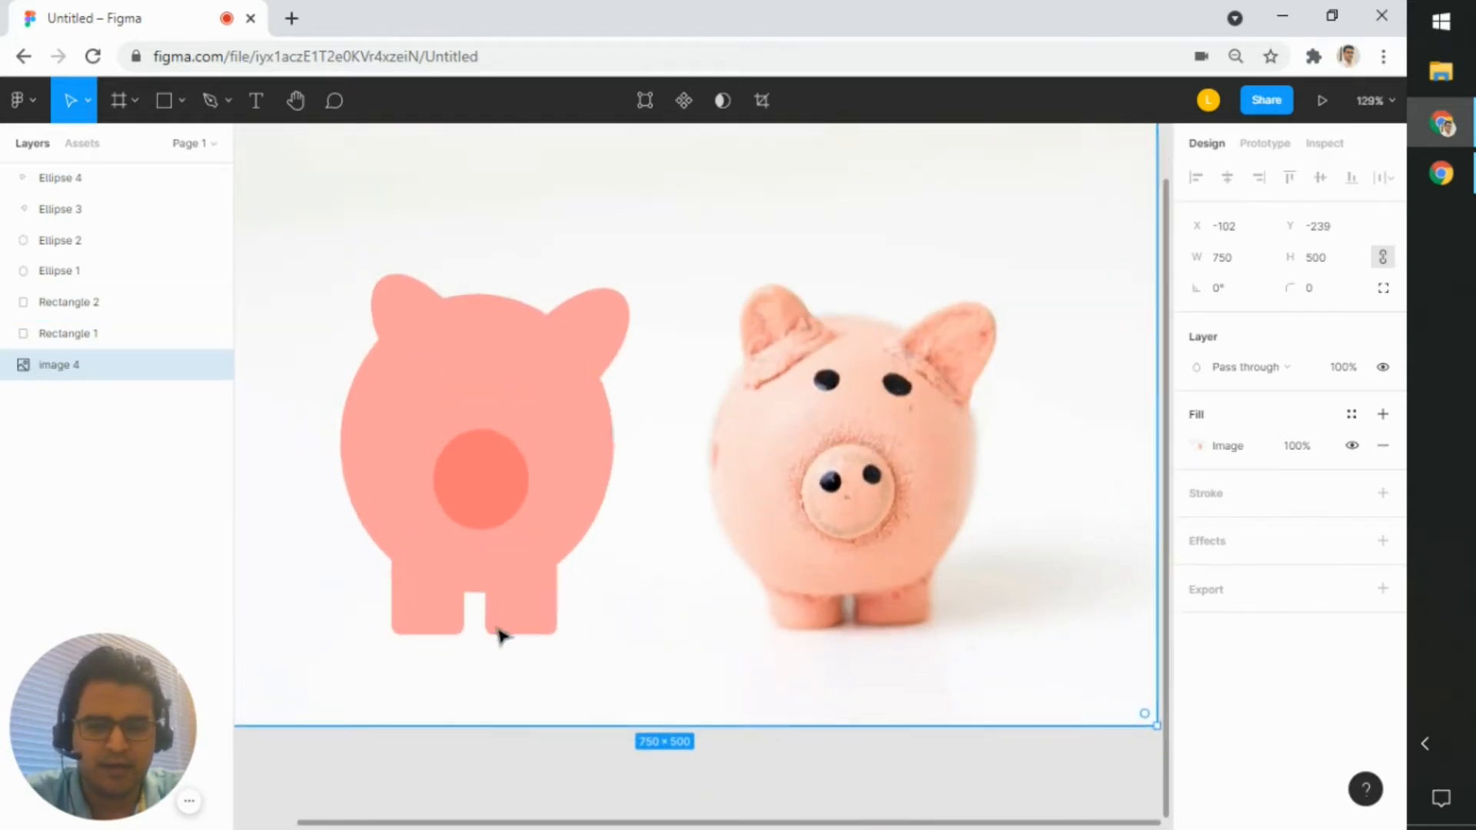
{"action": "left_click", "coordinate": [531, 619]}
{"action": "left_click", "coordinate": [602, 514]}
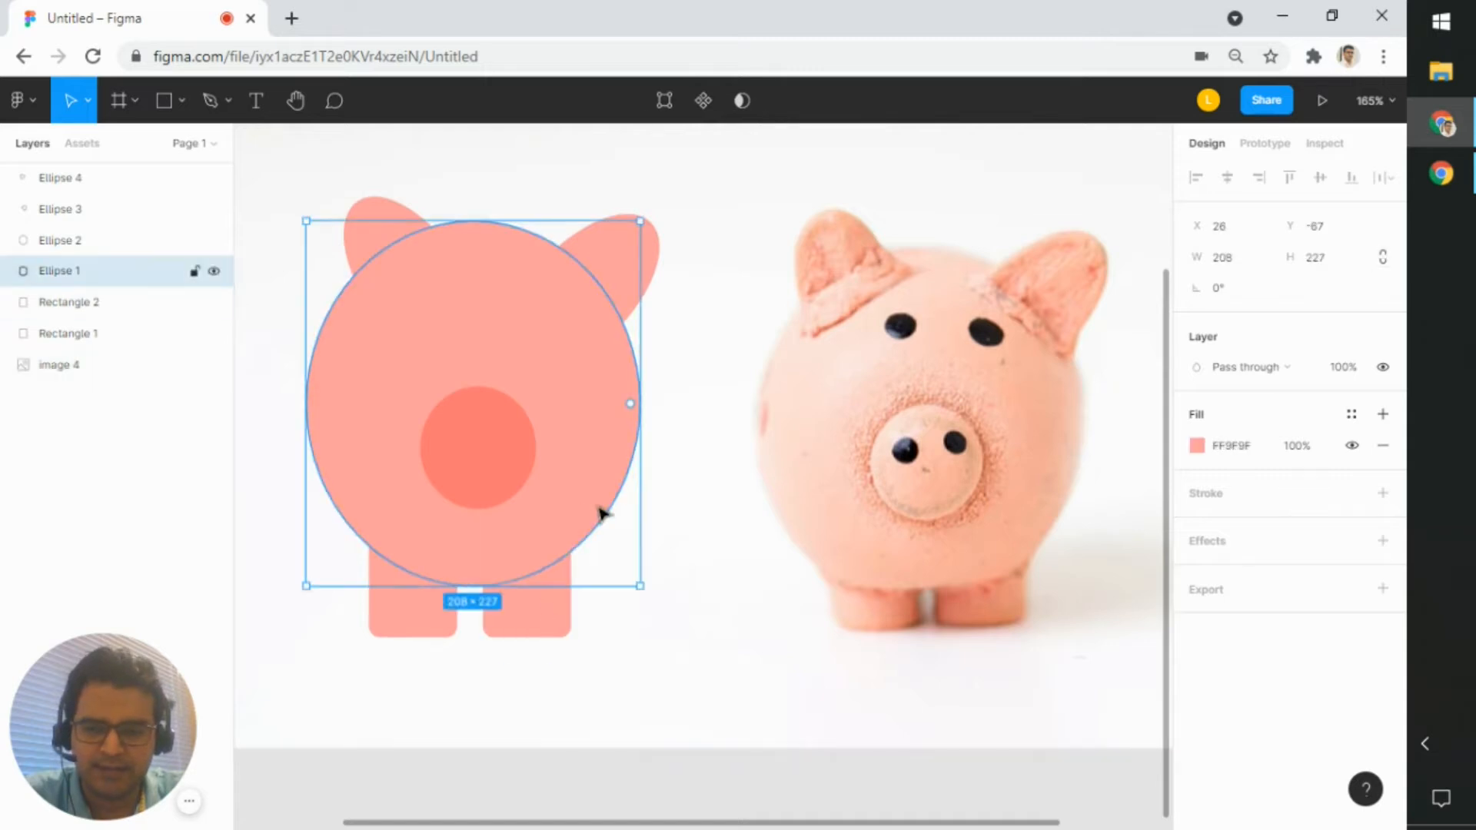
{"action": "scroll", "coordinate": [582, 523], "scroll_direction": "up", "scroll_amount": 1}
{"action": "double_click", "coordinate": [582, 523]}
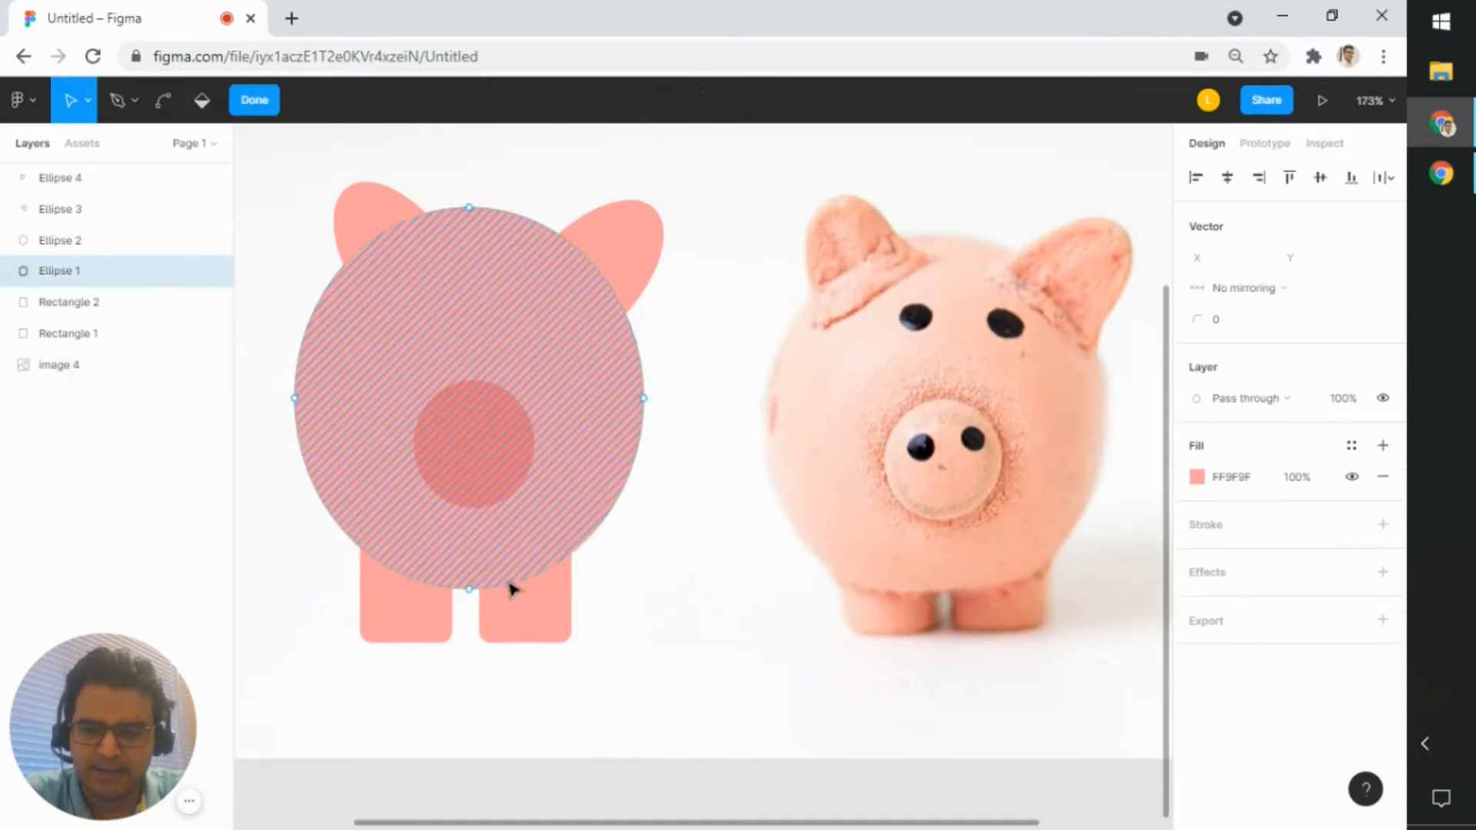
{"action": "left_click", "coordinate": [470, 596]}
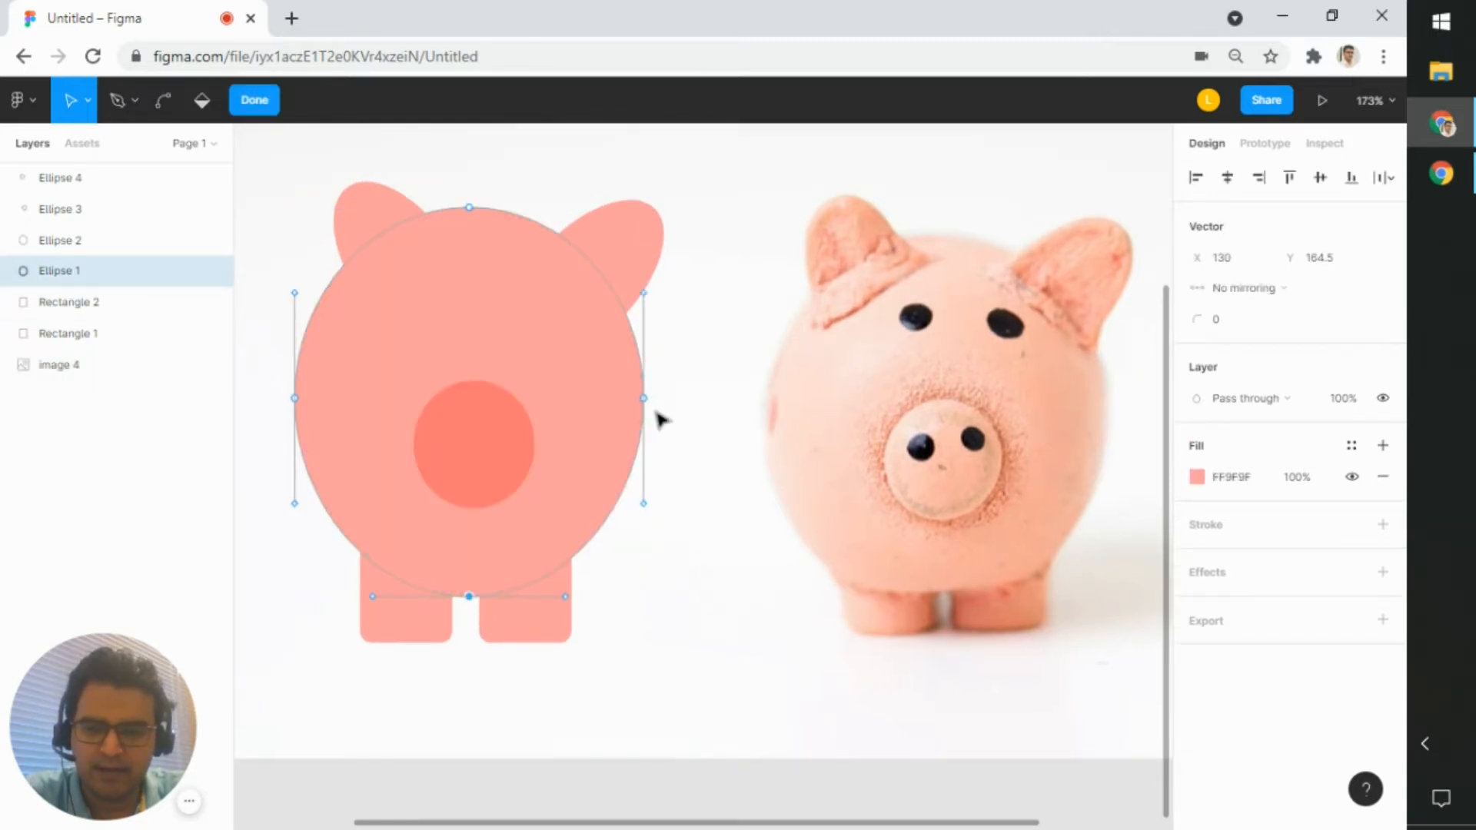
- Widen the body by moving its right anchor point slightly outward and its left anchor point to X 24.5
{"action": "left_click_drag", "start_coordinate": [644, 398], "coordinate": [654, 399]}
{"action": "left_click", "coordinate": [293, 399]}
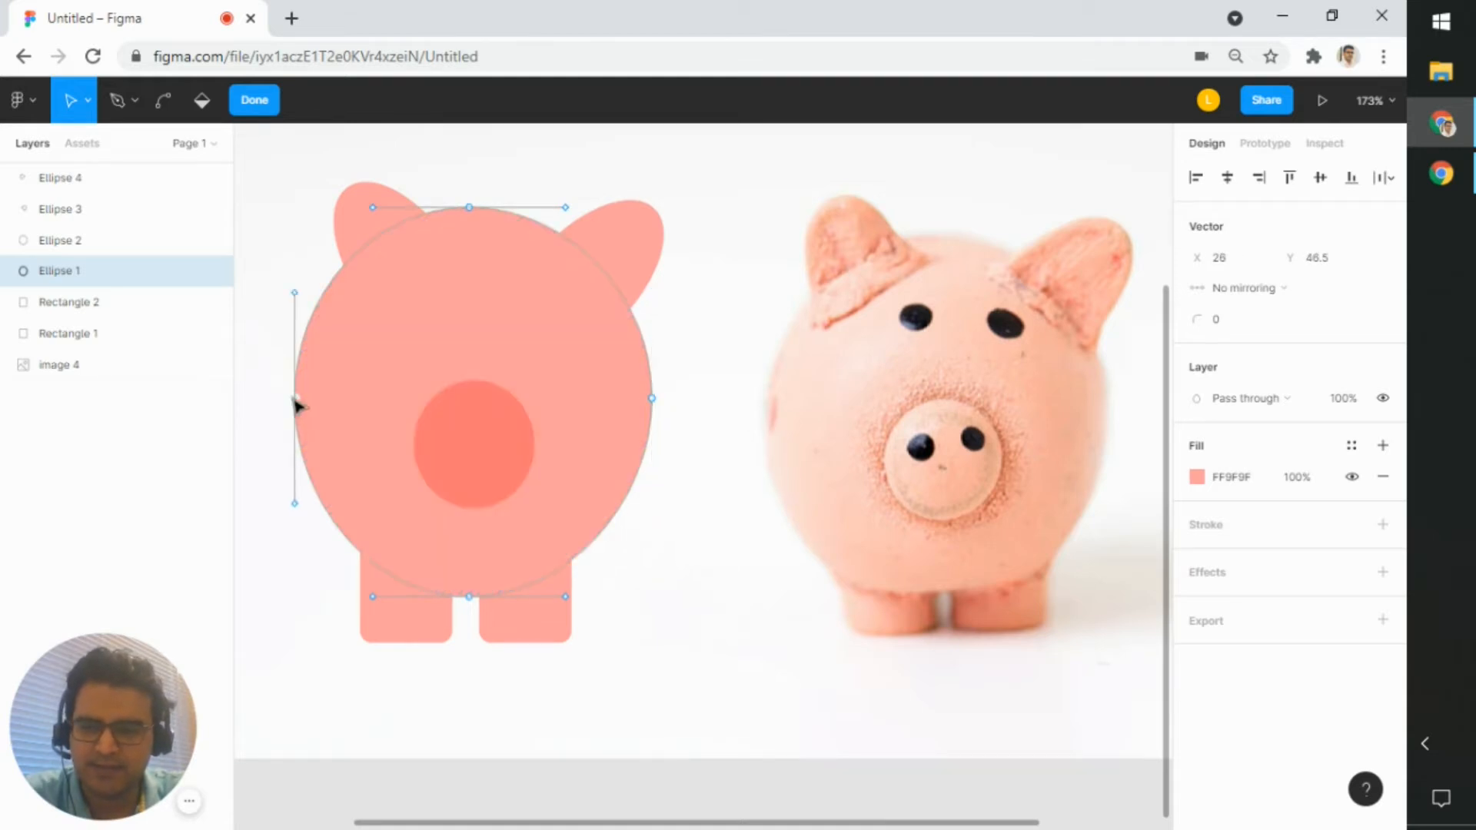
{"action": "mouse_move", "coordinate": [293, 398]}
{"action": "left_mouse_down"}
{"action": "mouse_move", "coordinate": [282, 401]}
{"action": "mouse_move", "coordinate": [294, 400]}
{"action": "left_mouse_up"}
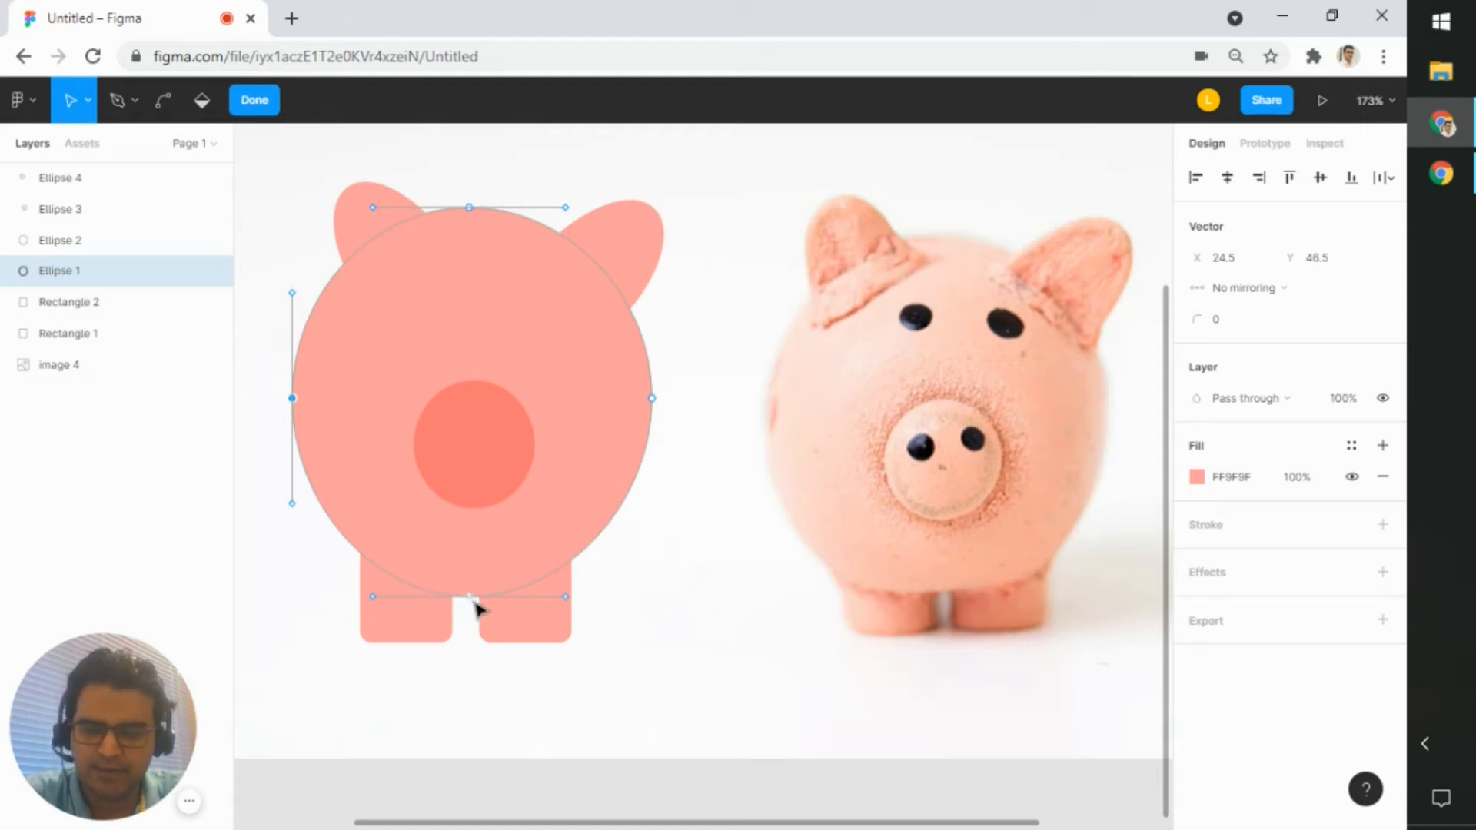
- Lengthen the bottom anchor point's curve handles symmetrically with the Bend tool to flatten the body's underside
{"action": "scroll", "coordinate": [479, 605], "scroll_direction": "up", "scroll_amount": 3}
{"action": "left_click_drag", "start_coordinate": [480, 595], "coordinate": [686, 596]}
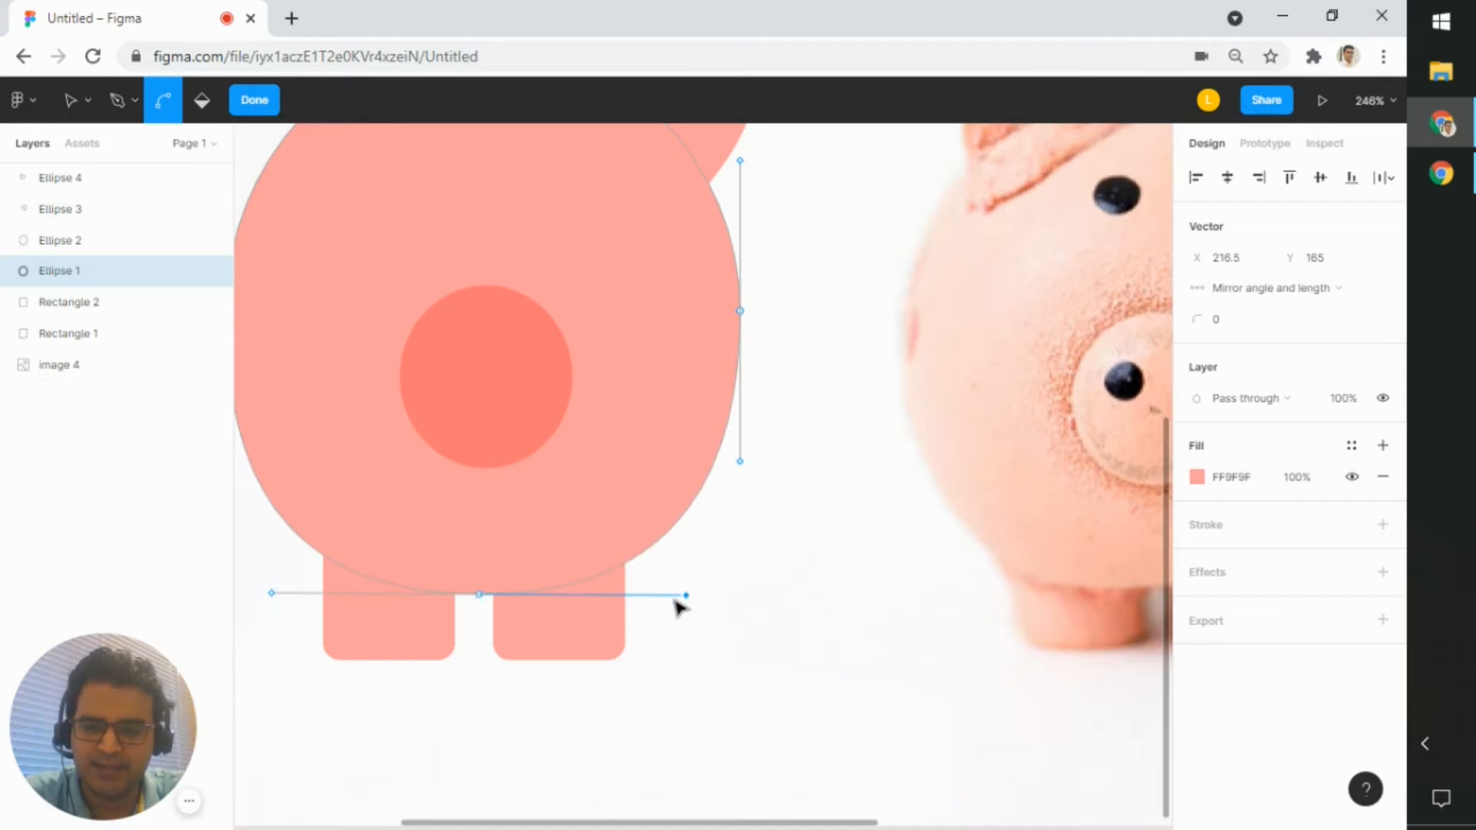
- Lower the body ellipse's top anchor point slightly to X 134, Y -61
{"action": "key", "text": "v"}
{"action": "left_click_drag", "start_coordinate": [564, 649], "coordinate": [724, 642]}
{"action": "scroll", "coordinate": [704, 625], "scroll_direction": "down", "scroll_amount": 2}
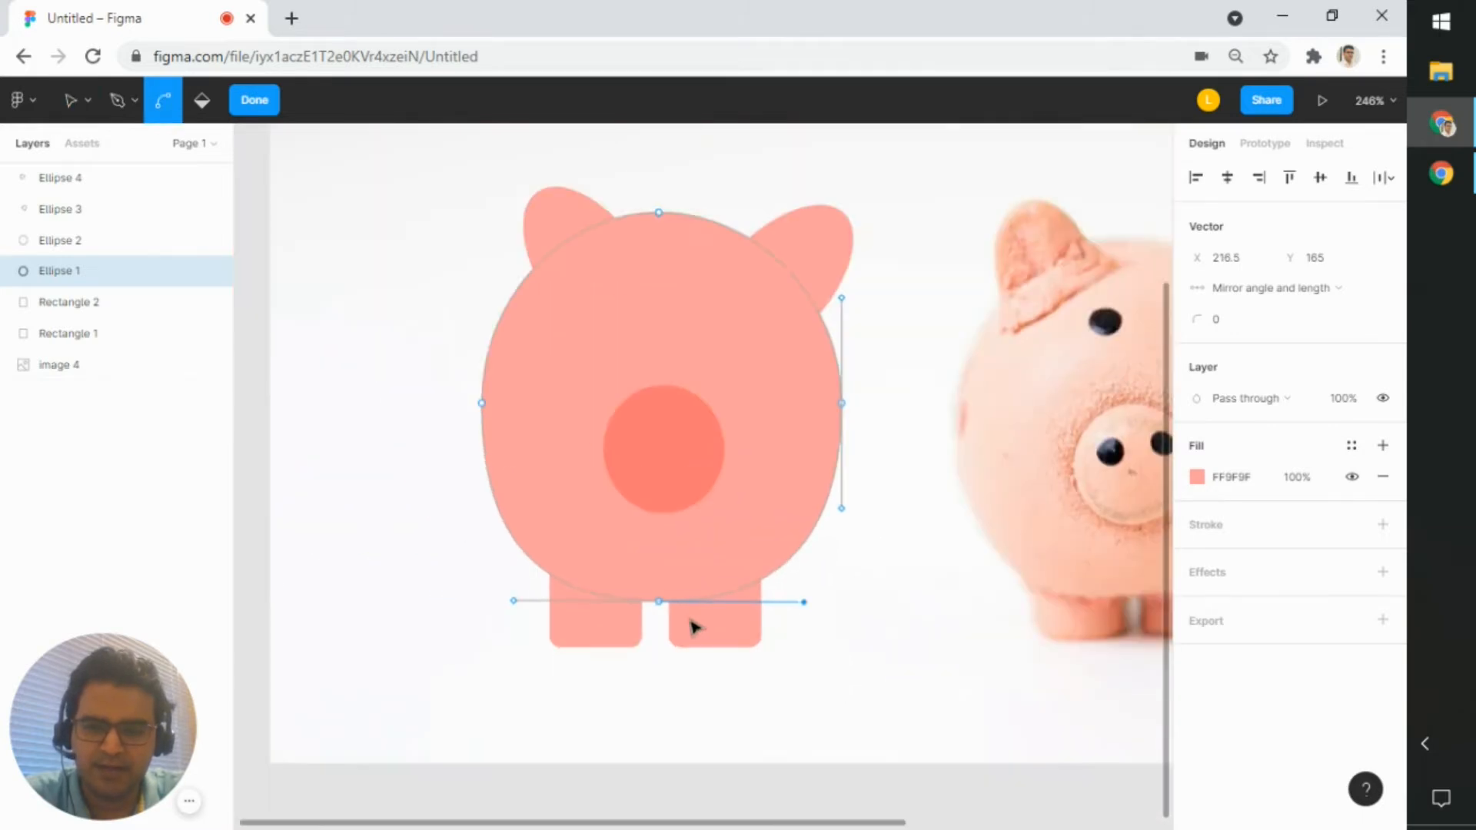
{"action": "left_click_drag", "start_coordinate": [866, 565], "coordinate": [774, 574]}
{"action": "scroll", "coordinate": [704, 526], "scroll_direction": "up", "scroll_amount": 1}
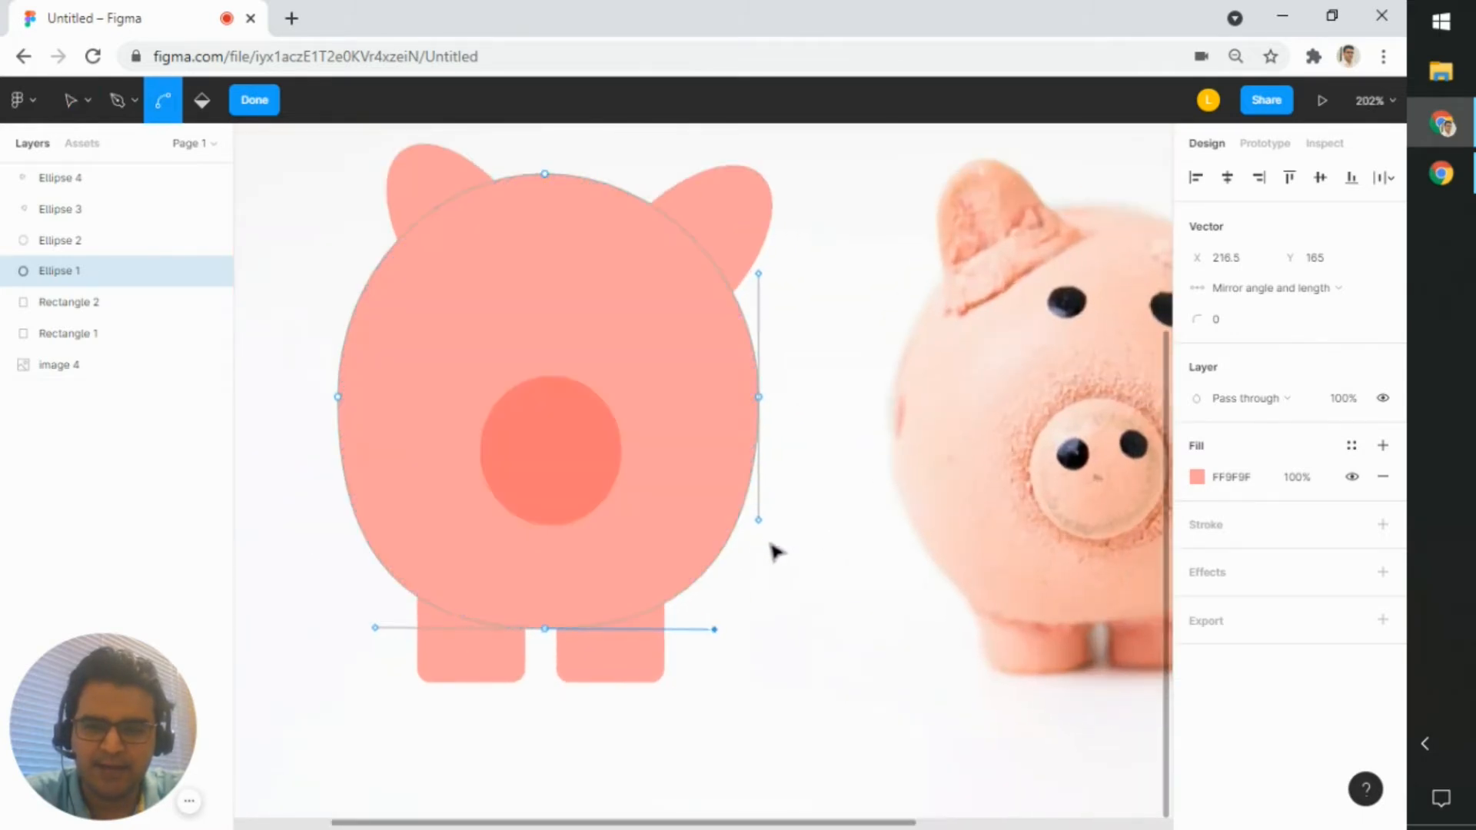
{"action": "key", "text": "v"}
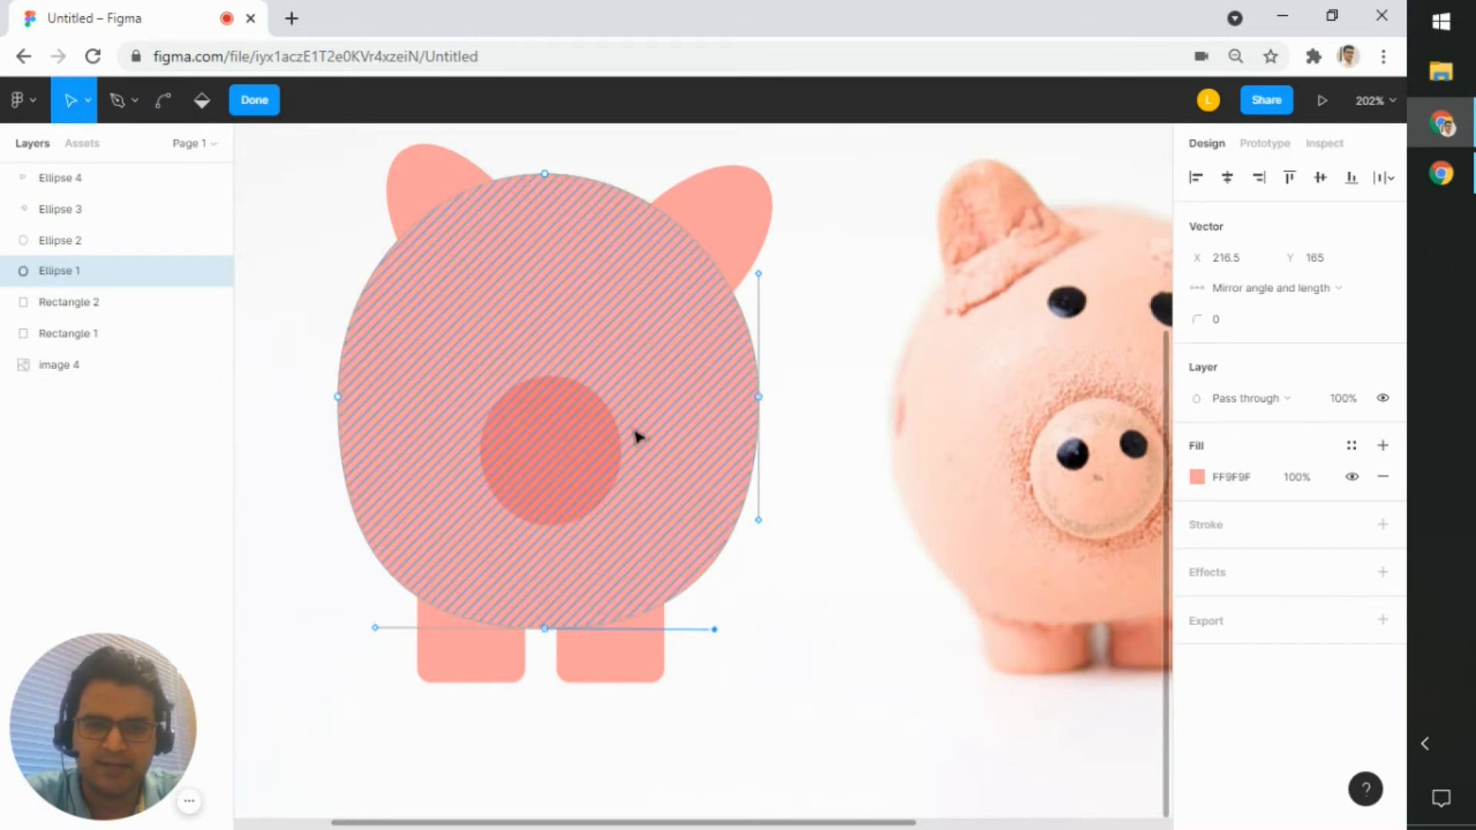
{"action": "left_click", "coordinate": [548, 176]}
{"action": "left_click_drag", "start_coordinate": [551, 183], "coordinate": [557, 190]}
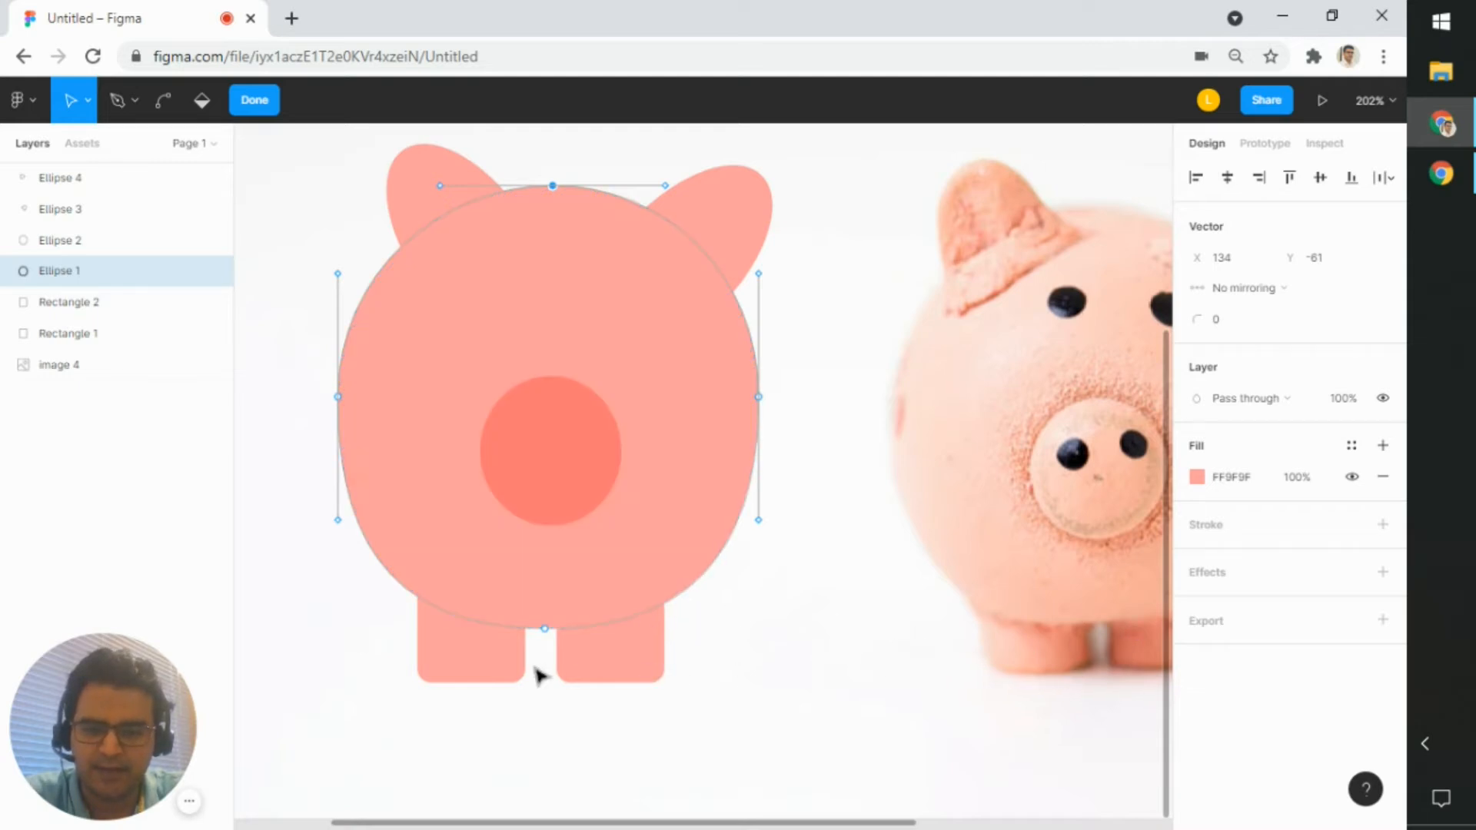
- Lengthen the body's bottom curve handles, lower its bottom anchor point to X 129, Y 170, and leave vector editing
{"action": "left_click_drag", "start_coordinate": [548, 632], "coordinate": [738, 625]}
{"action": "left_click_drag", "start_coordinate": [545, 630], "coordinate": [546, 642]}
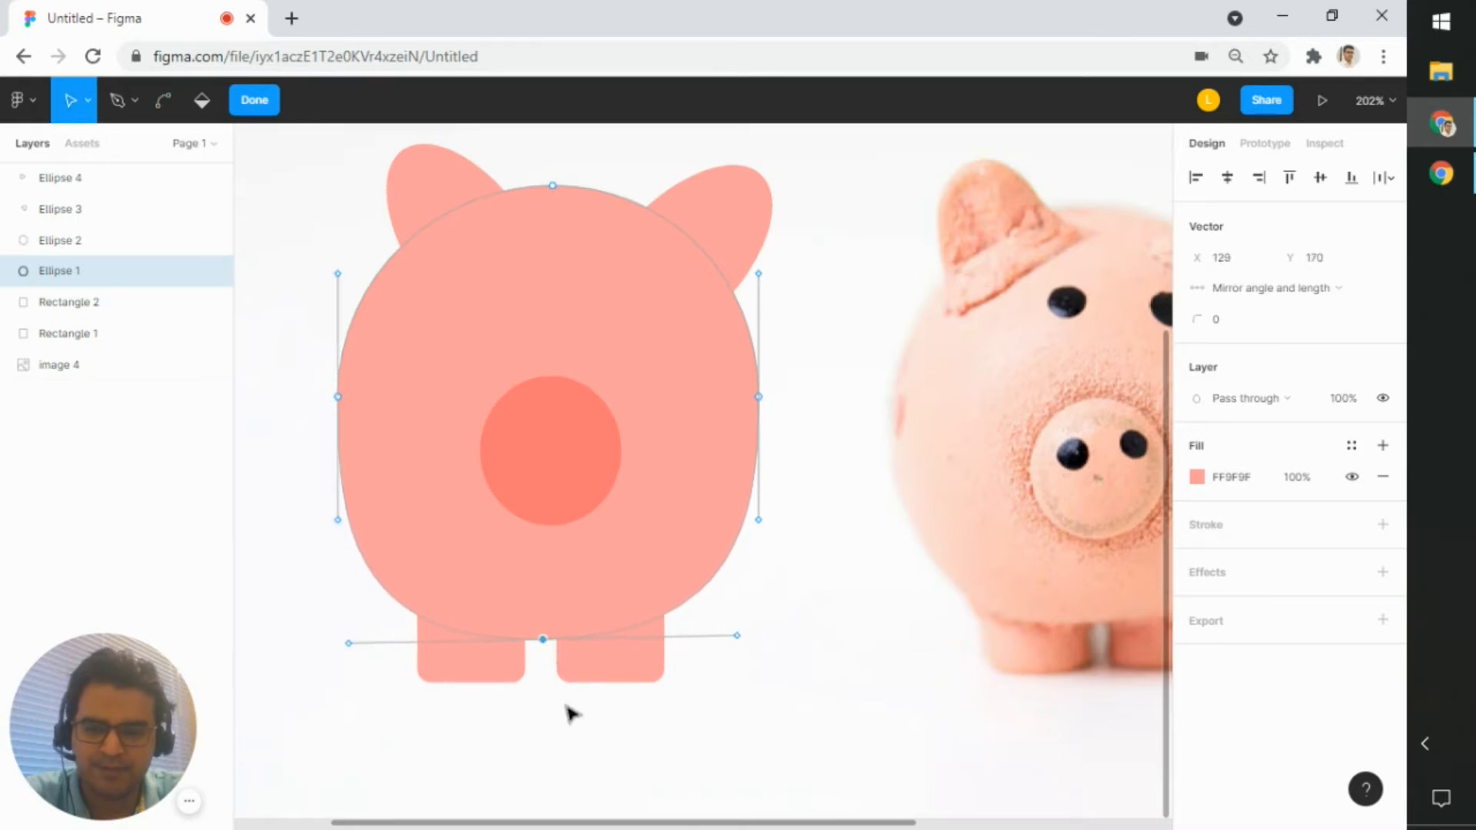
{"action": "key", "text": "Escape"}
{"action": "key", "text": "Escape"}
{"action": "left_click", "coordinate": [697, 751]}
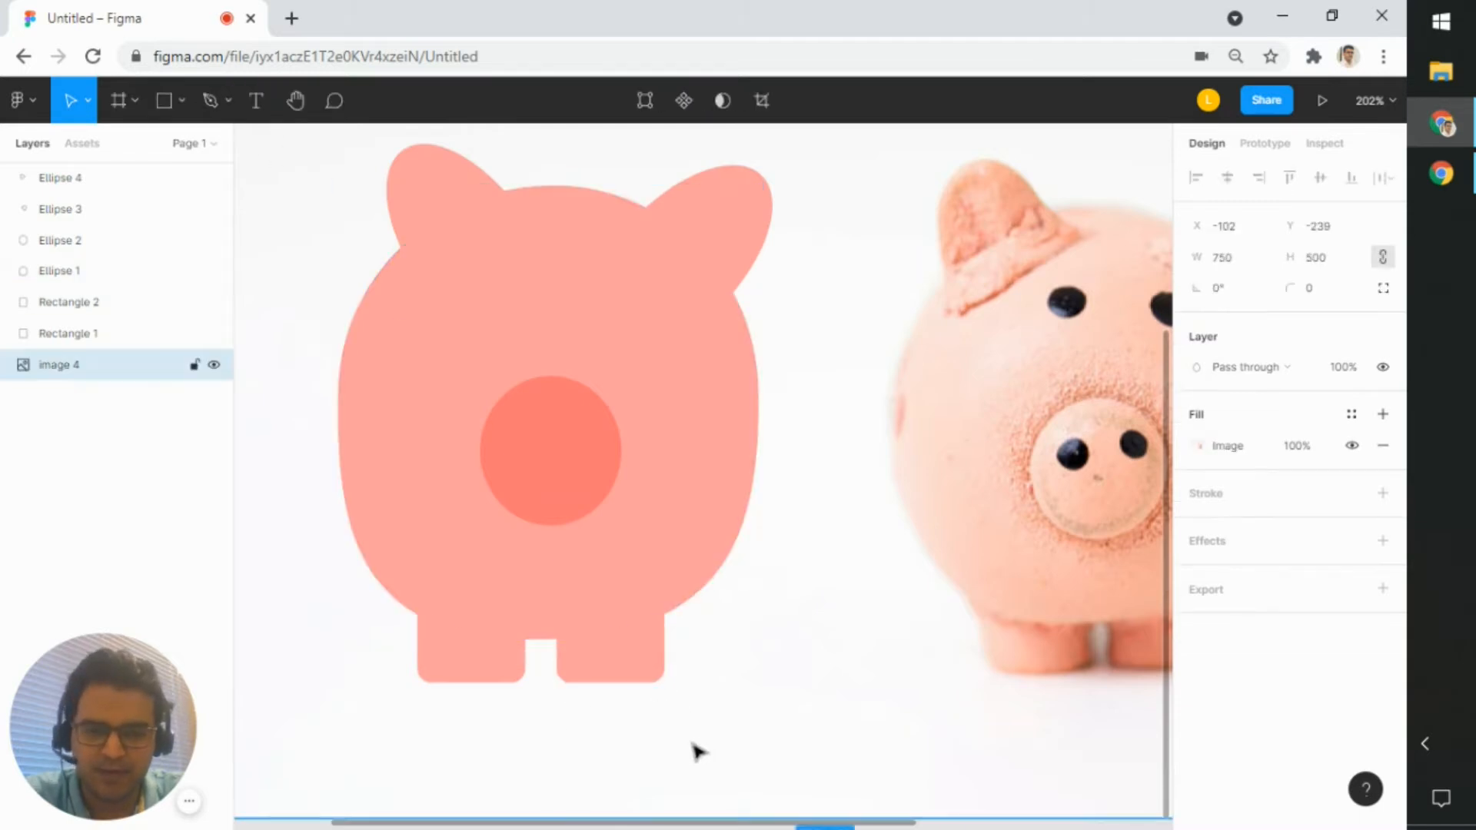
- Nudge both leg rectangles slightly upward and to the left together
{"action": "scroll", "coordinate": [493, 702], "scroll_direction": "up", "scroll_amount": 2}
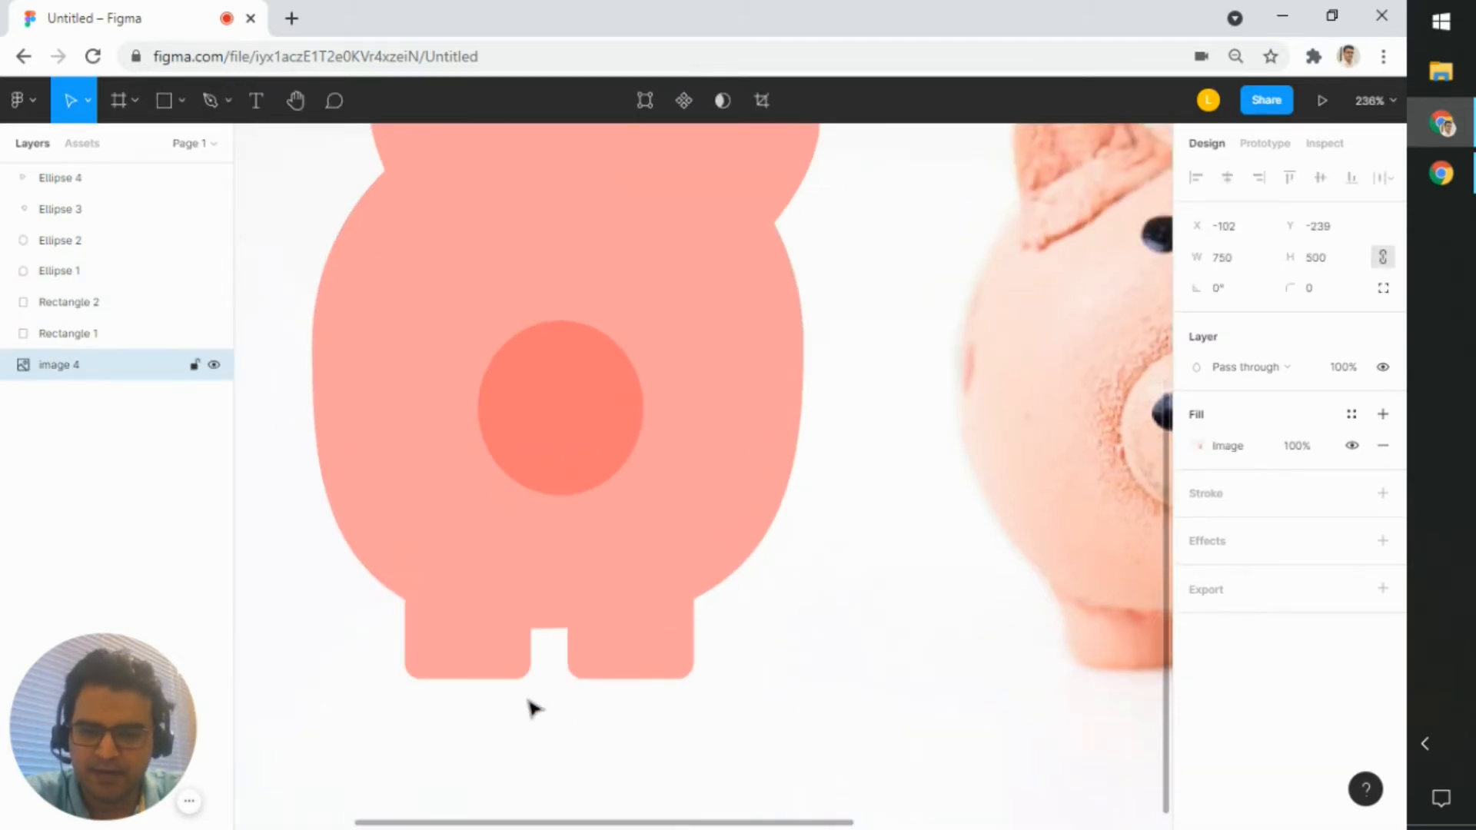
{"action": "scroll", "coordinate": [436, 647], "scroll_direction": "up", "scroll_amount": 2}
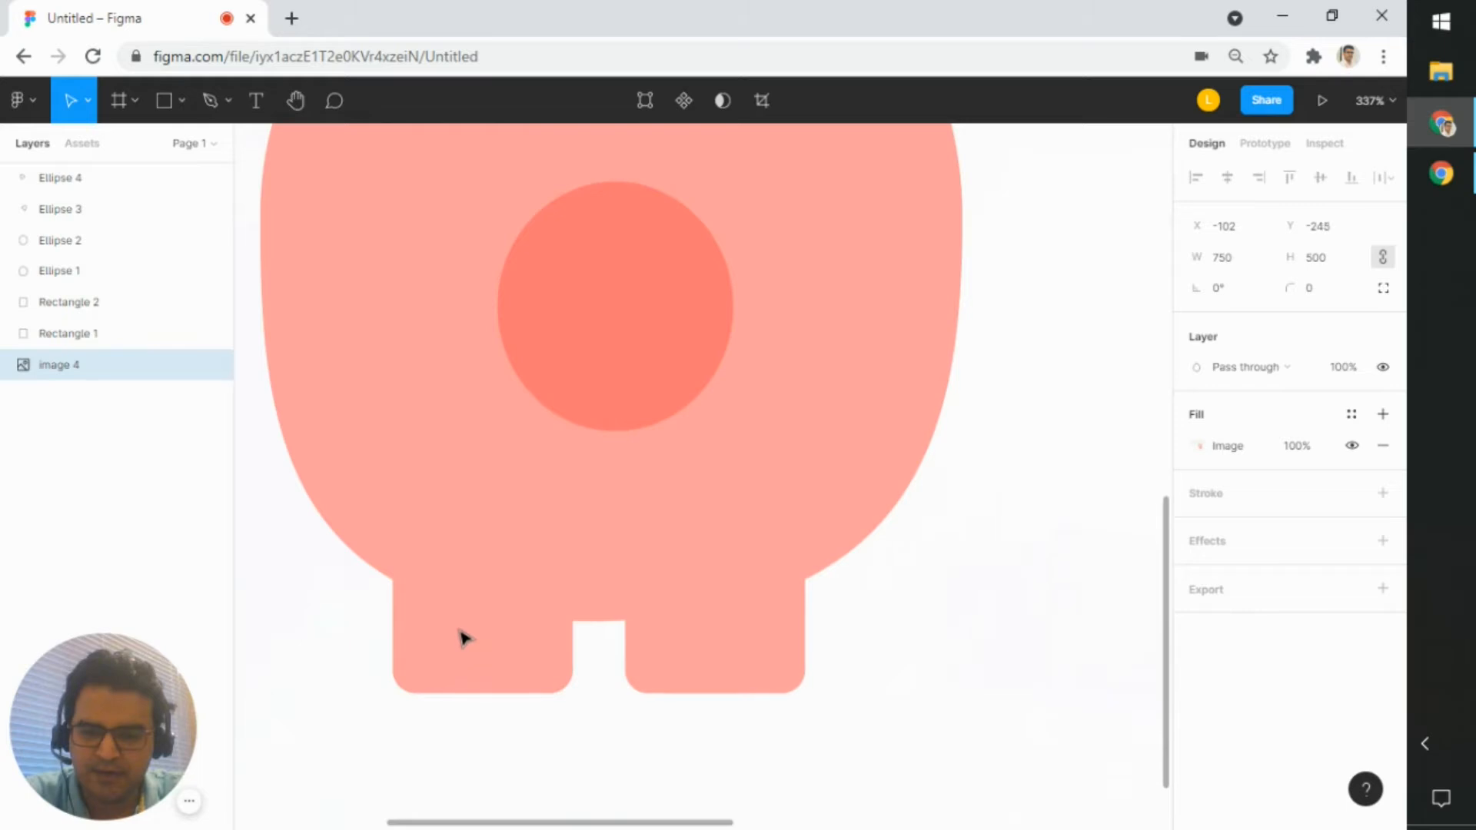
{"action": "left_click", "coordinate": [466, 650]}
{"action": "left_click", "coordinate": [706, 680], "text": "shift"}
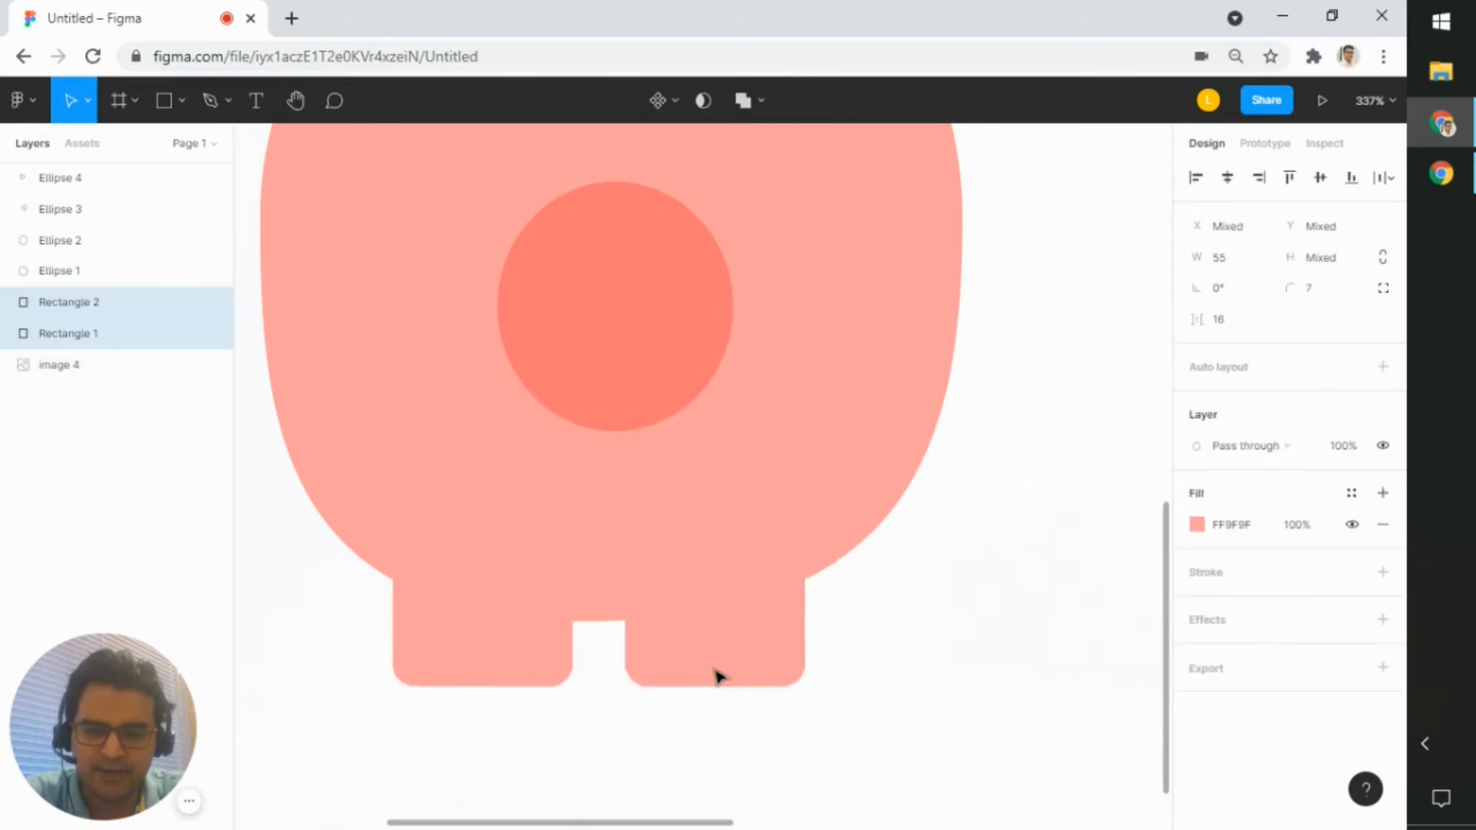
{"action": "key", "text": "Left"}
{"action": "key", "text": "Up"}
{"action": "left_click", "coordinate": [517, 765]}
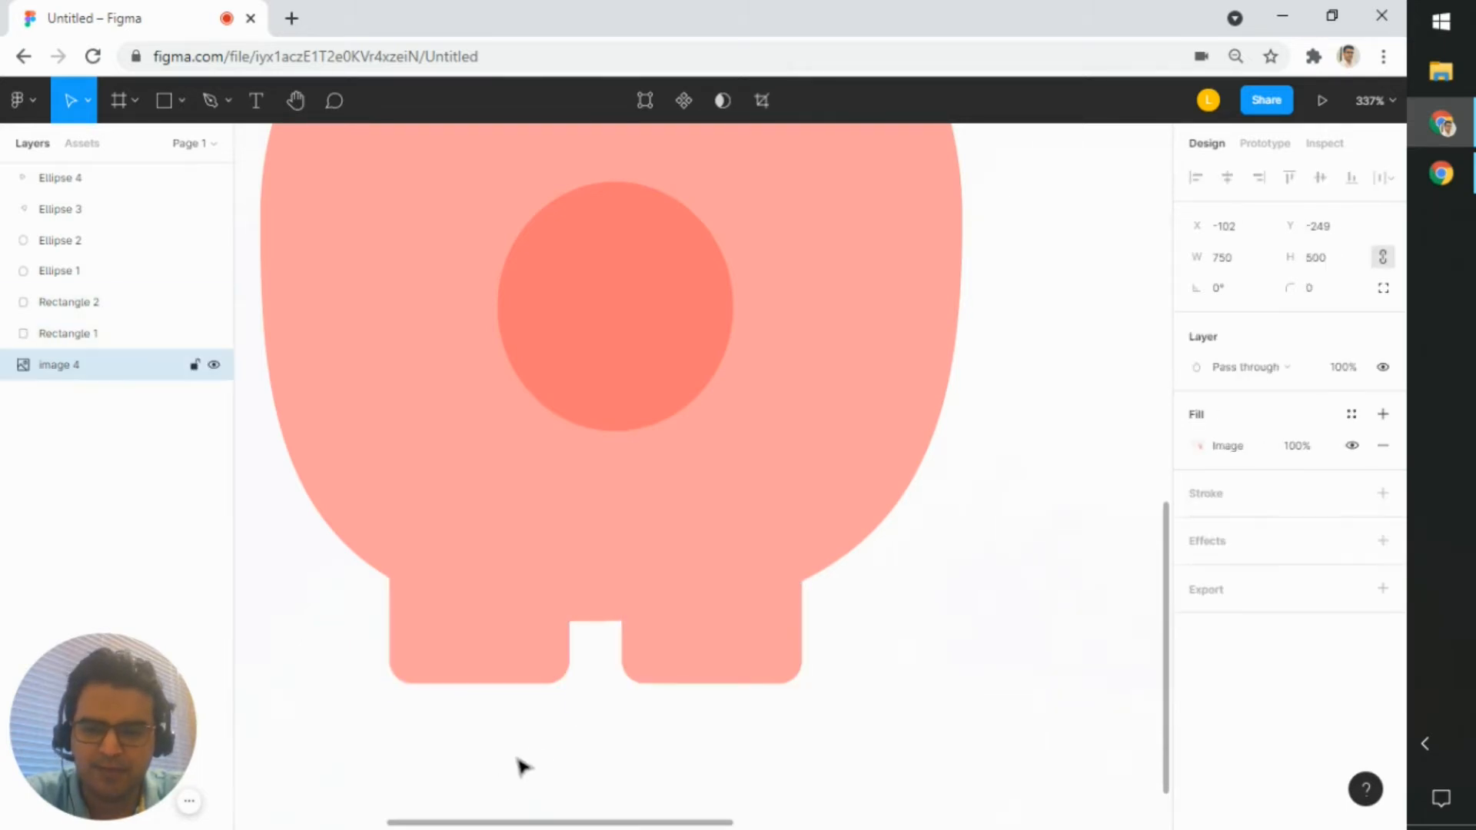
- Taper the left leg rectangle by moving its upper outer corner point outward to X 58, Y 125
{"action": "scroll", "coordinate": [576, 751], "scroll_direction": "down", "scroll_amount": 2}
{"action": "scroll", "coordinate": [669, 653], "scroll_direction": "right", "scroll_amount": 5}
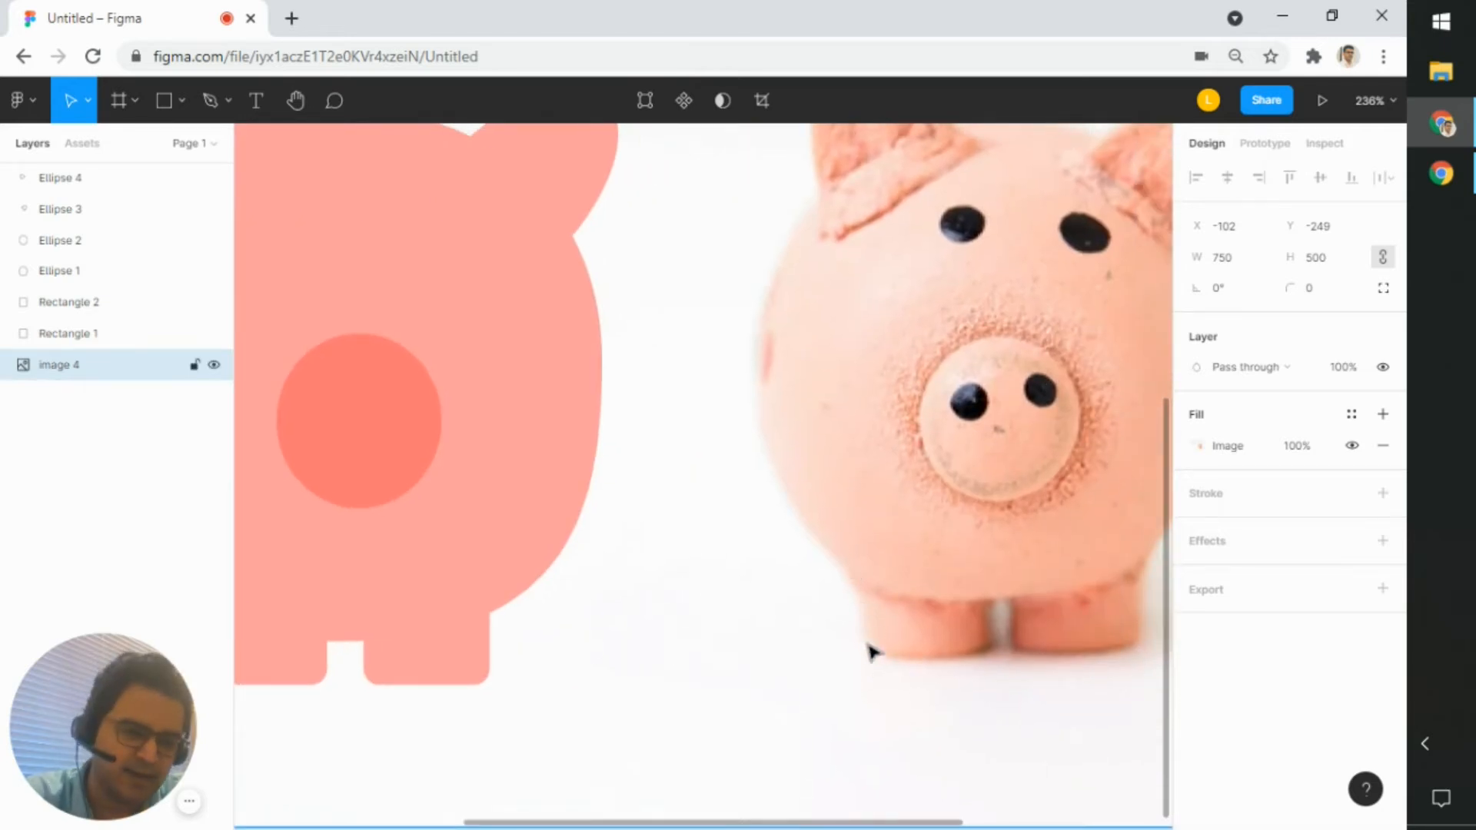
{"action": "mouse_move", "coordinate": [861, 717]}
{"action": "left_mouse_down"}
{"action": "mouse_move", "coordinate": [574, 462]}
{"action": "mouse_move", "coordinate": [950, 595]}
{"action": "left_mouse_up"}
{"action": "left_click_drag", "start_coordinate": [740, 583], "coordinate": [916, 632]}
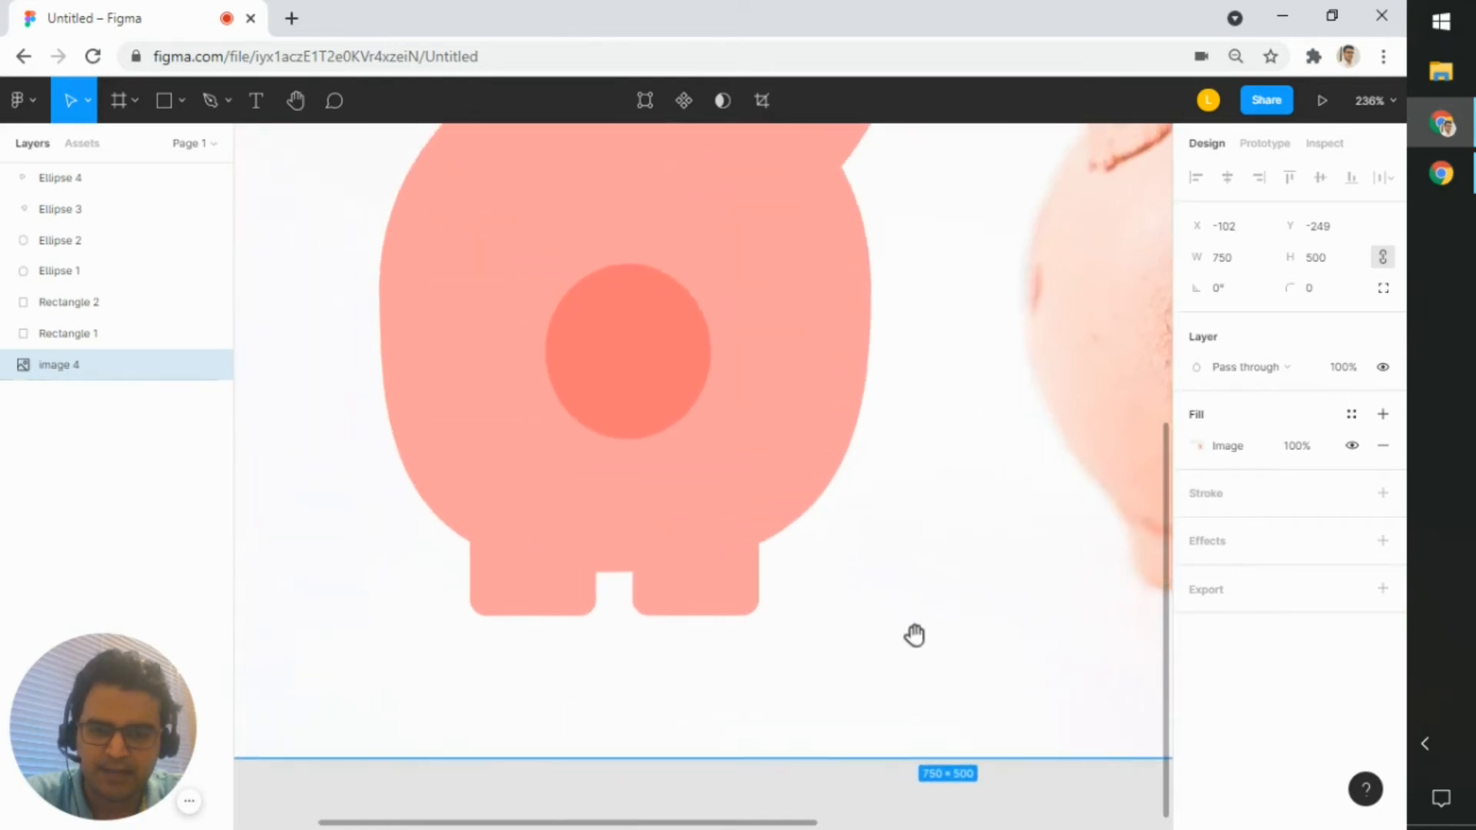
{"action": "scroll", "coordinate": [516, 575], "scroll_direction": "up", "scroll_amount": 3}
{"action": "double_click", "coordinate": [494, 577]}
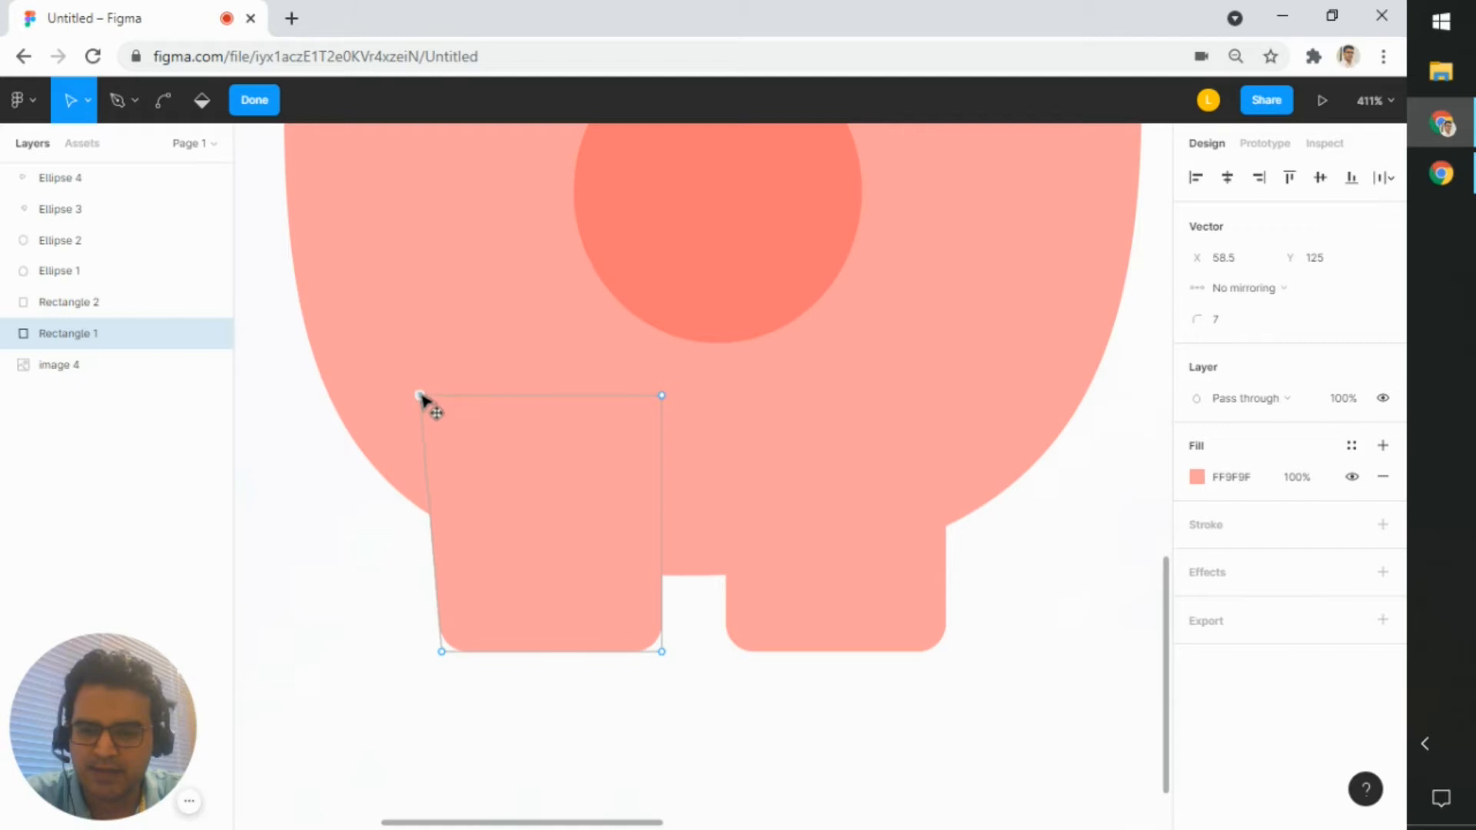
{"action": "left_click", "coordinate": [419, 396]}
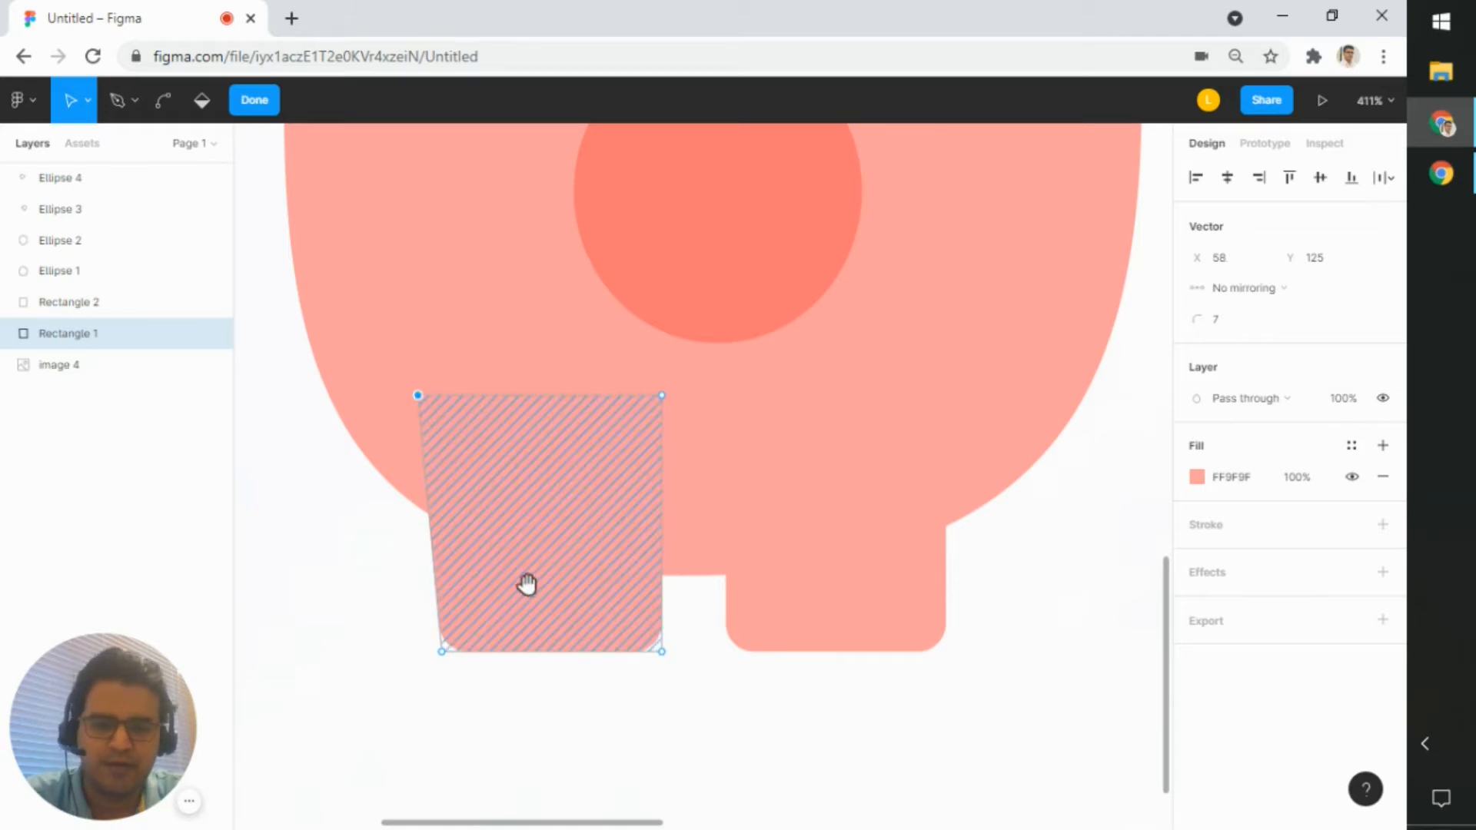
{"action": "left_click_drag", "start_coordinate": [527, 584], "coordinate": [431, 570]}
{"action": "scroll", "coordinate": [415, 589], "scroll_direction": "down", "scroll_amount": 5}
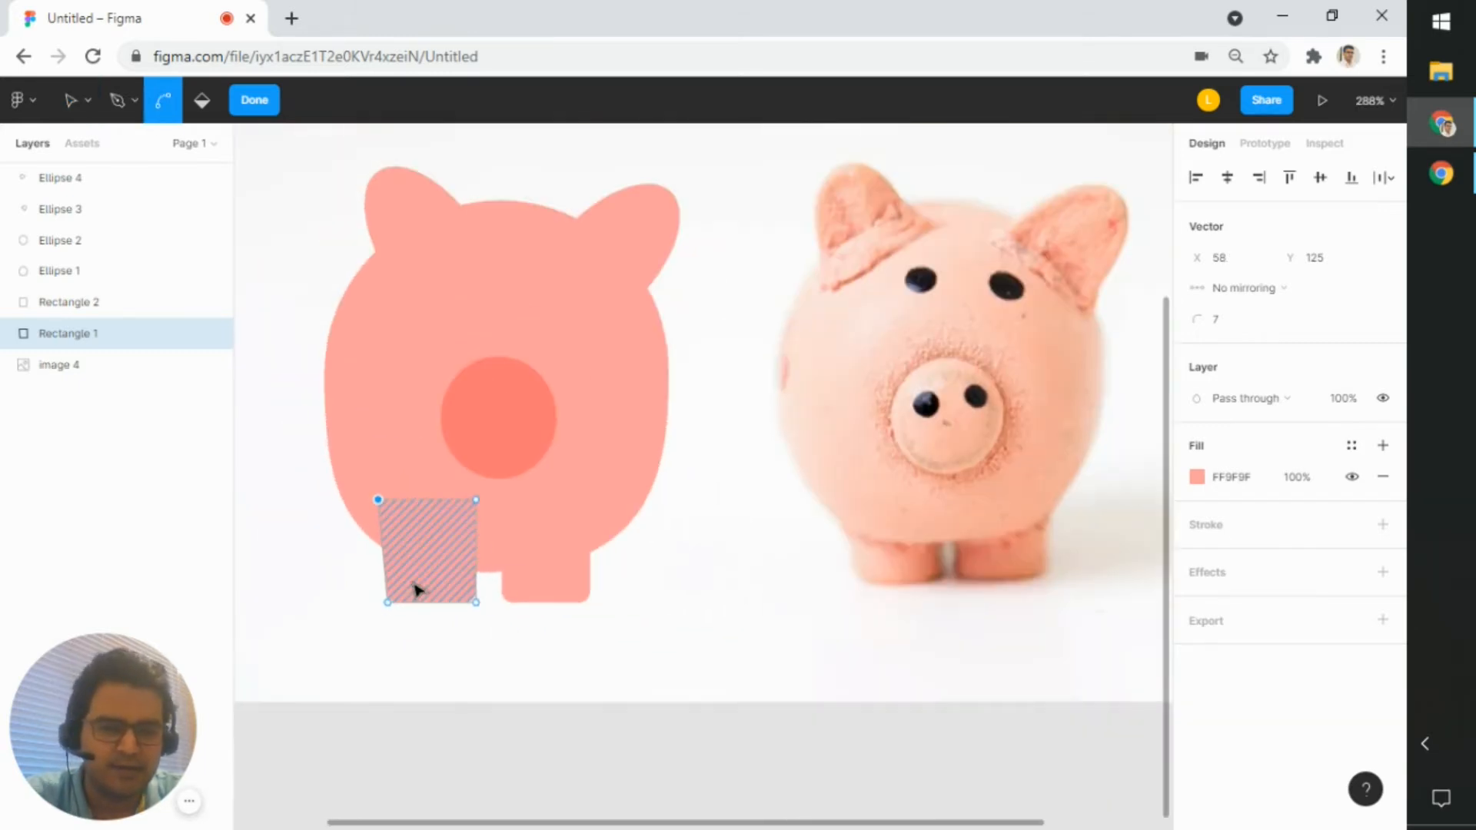
{"action": "scroll", "coordinate": [415, 590], "scroll_direction": "up", "scroll_amount": 5}
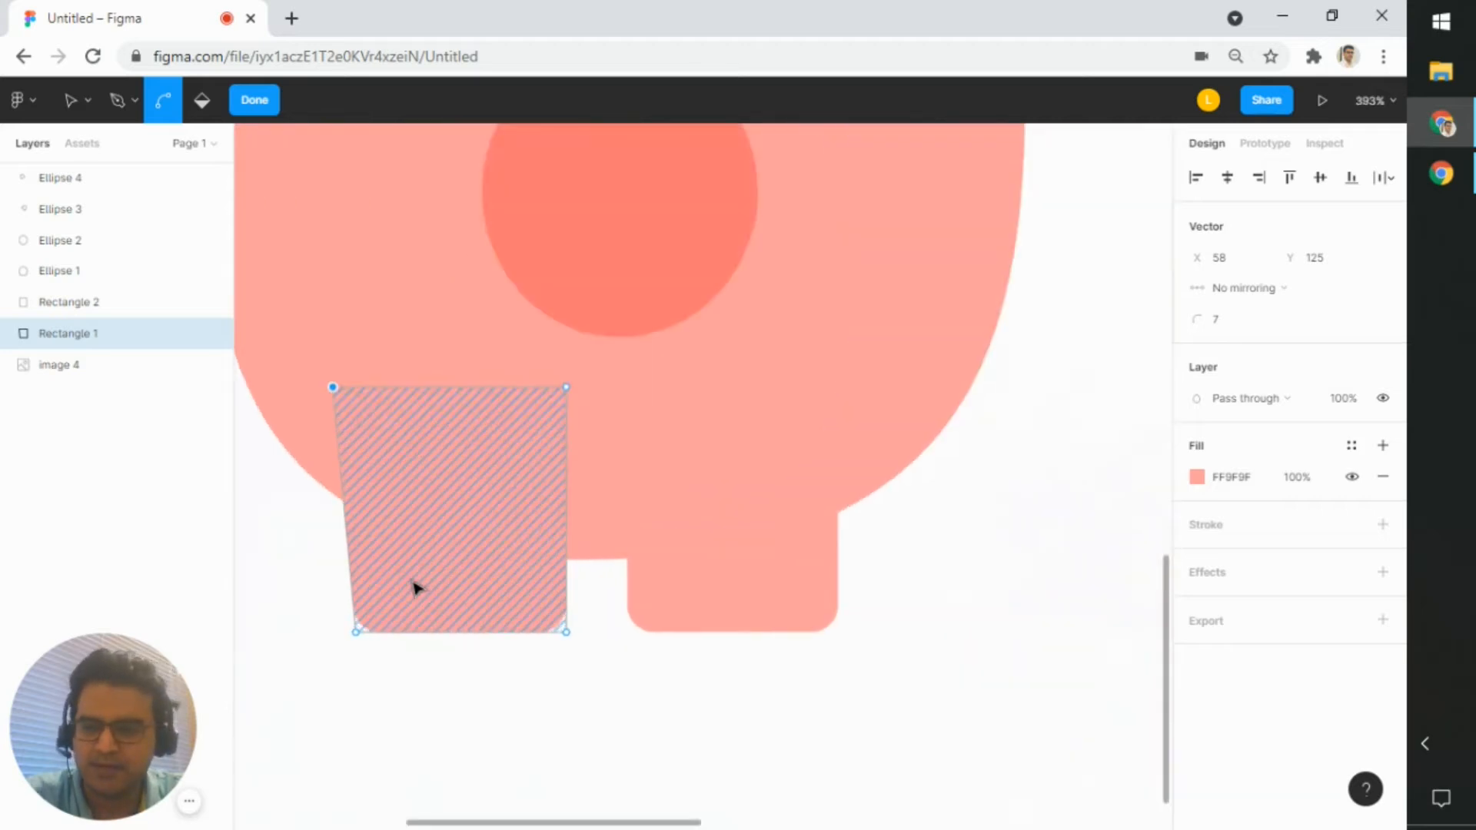
{"action": "key", "text": "v"}
{"action": "left_click_drag", "start_coordinate": [592, 602], "coordinate": [561, 608]}
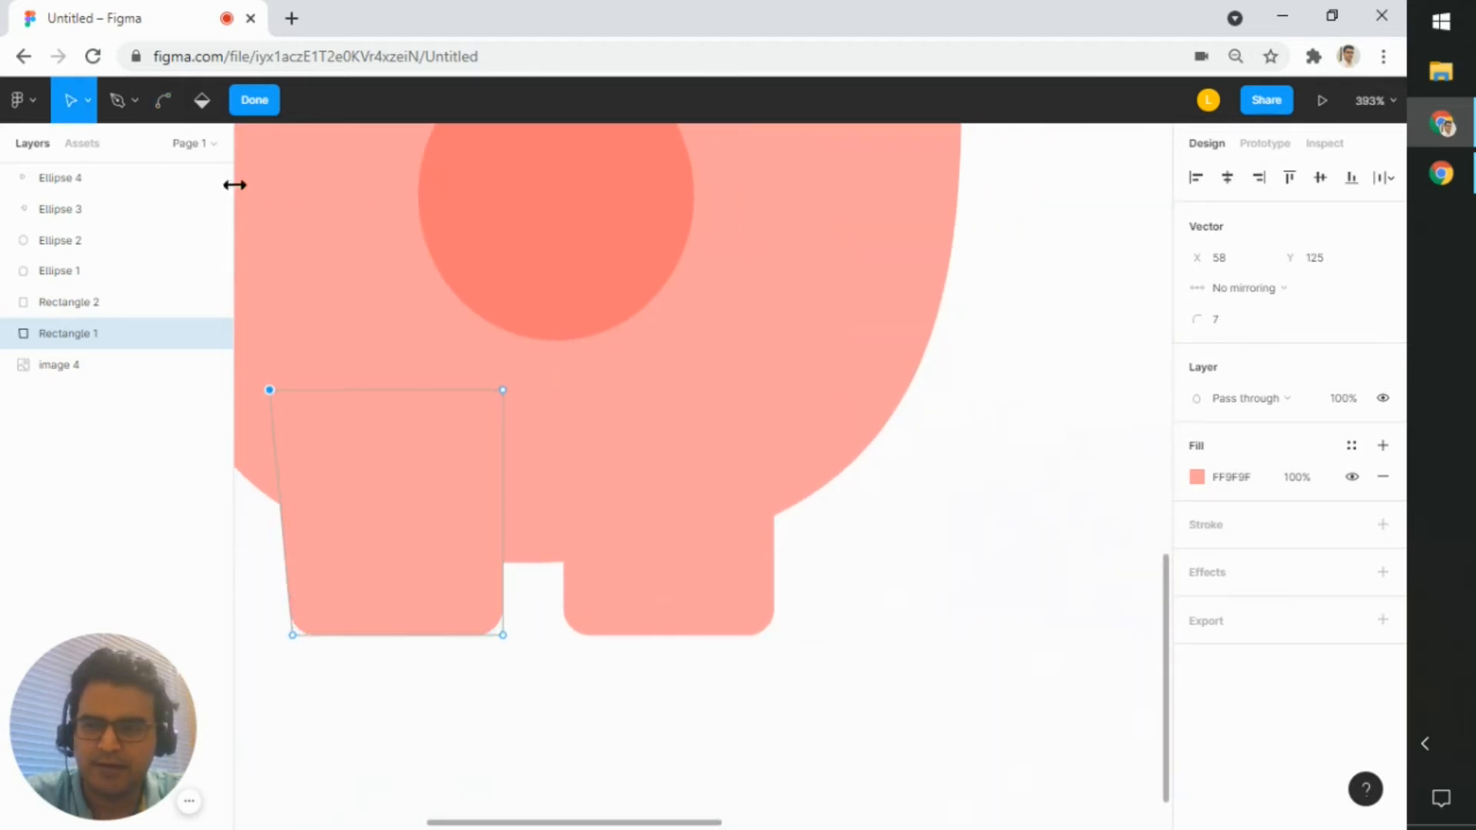
{"action": "left_click", "coordinate": [253, 100]}
- Taper the right leg rectangle by moving its upper outer corner point outward to about X 197.5, Y 124.5
{"action": "double_click", "coordinate": [731, 600]}
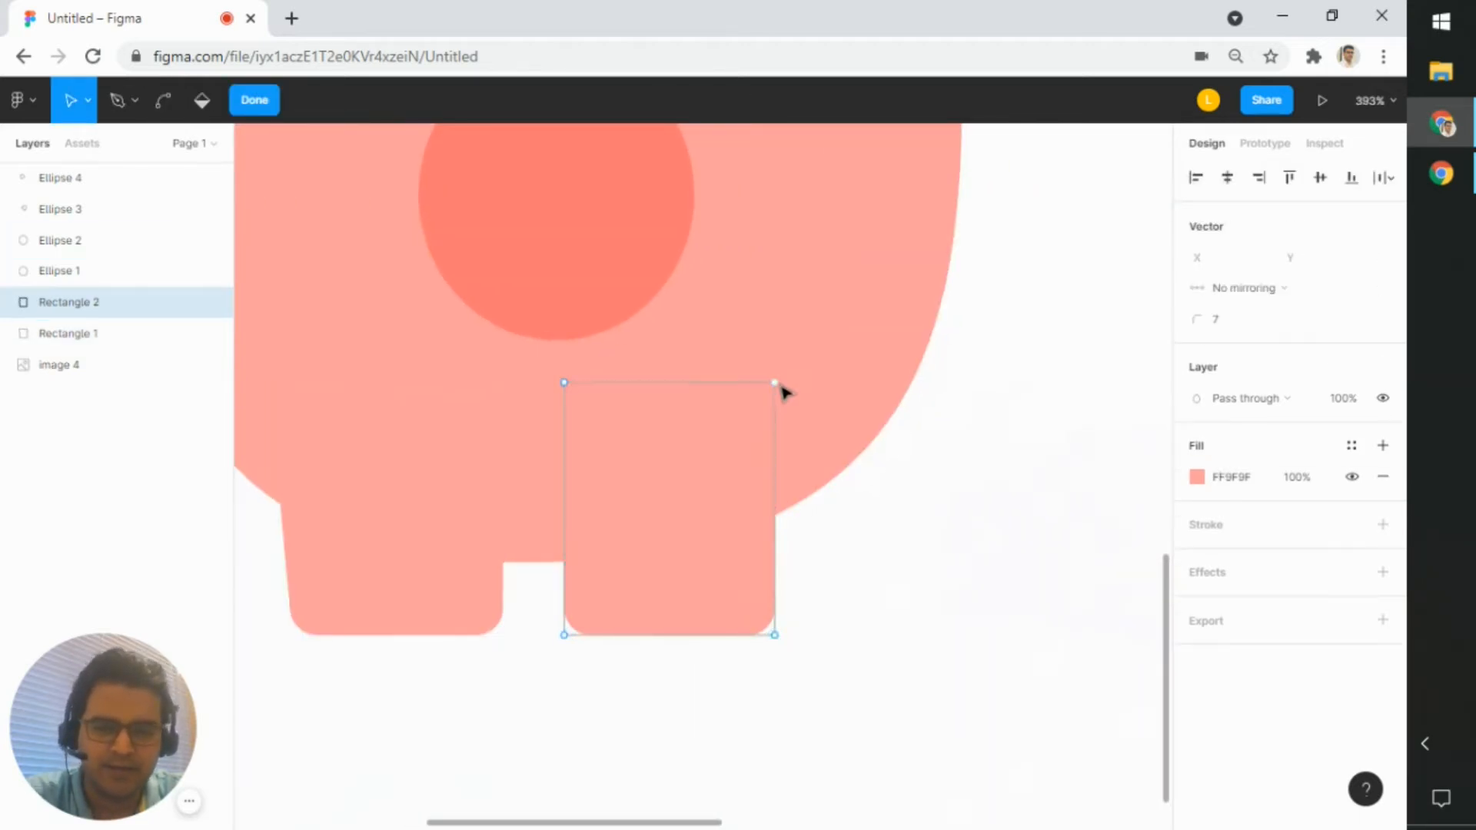
{"action": "left_click_drag", "start_coordinate": [775, 383], "coordinate": [804, 393]}
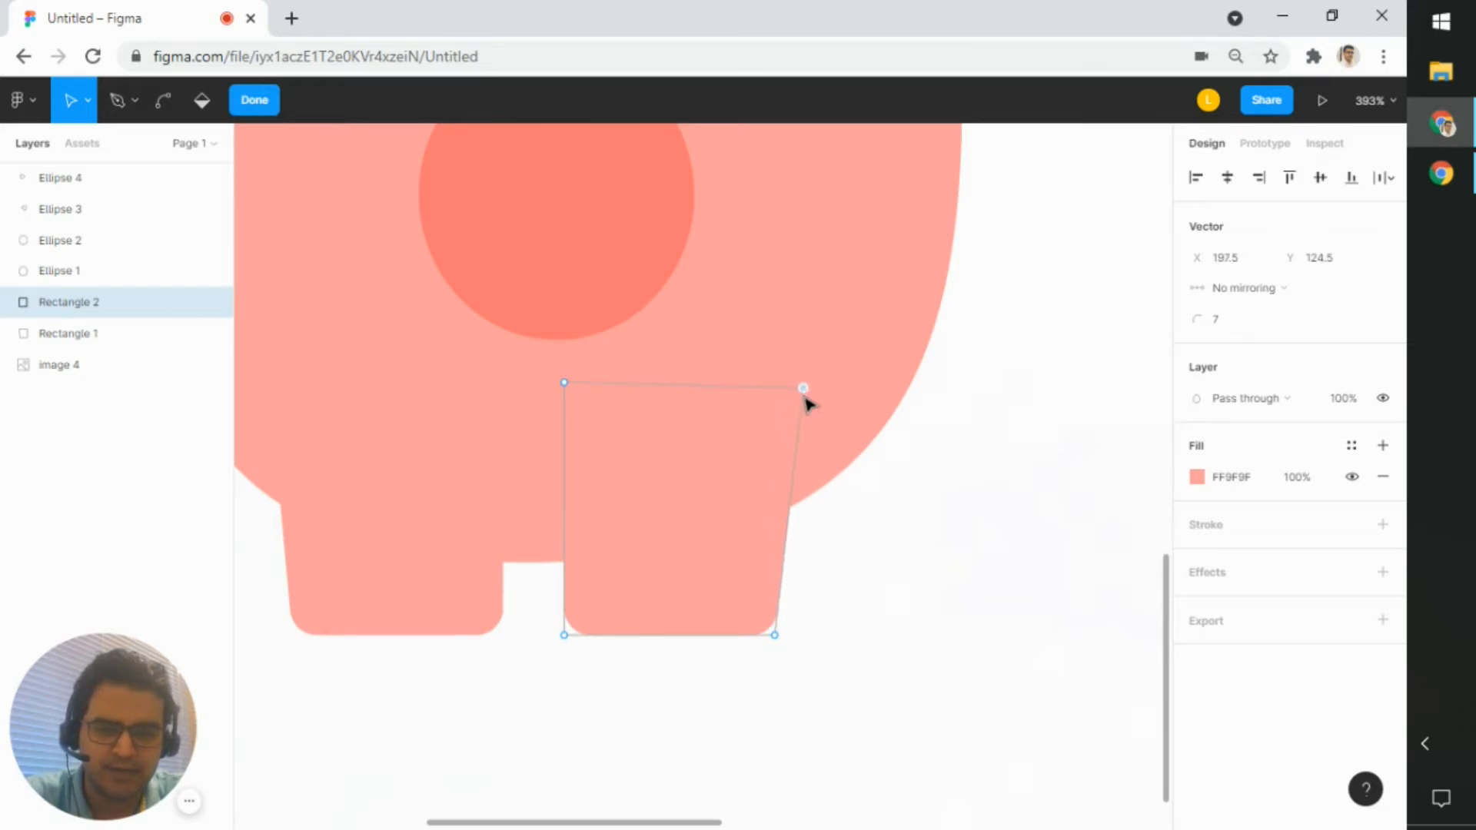
{"action": "key", "text": "Escape"}
{"action": "key", "text": "shift+1"}
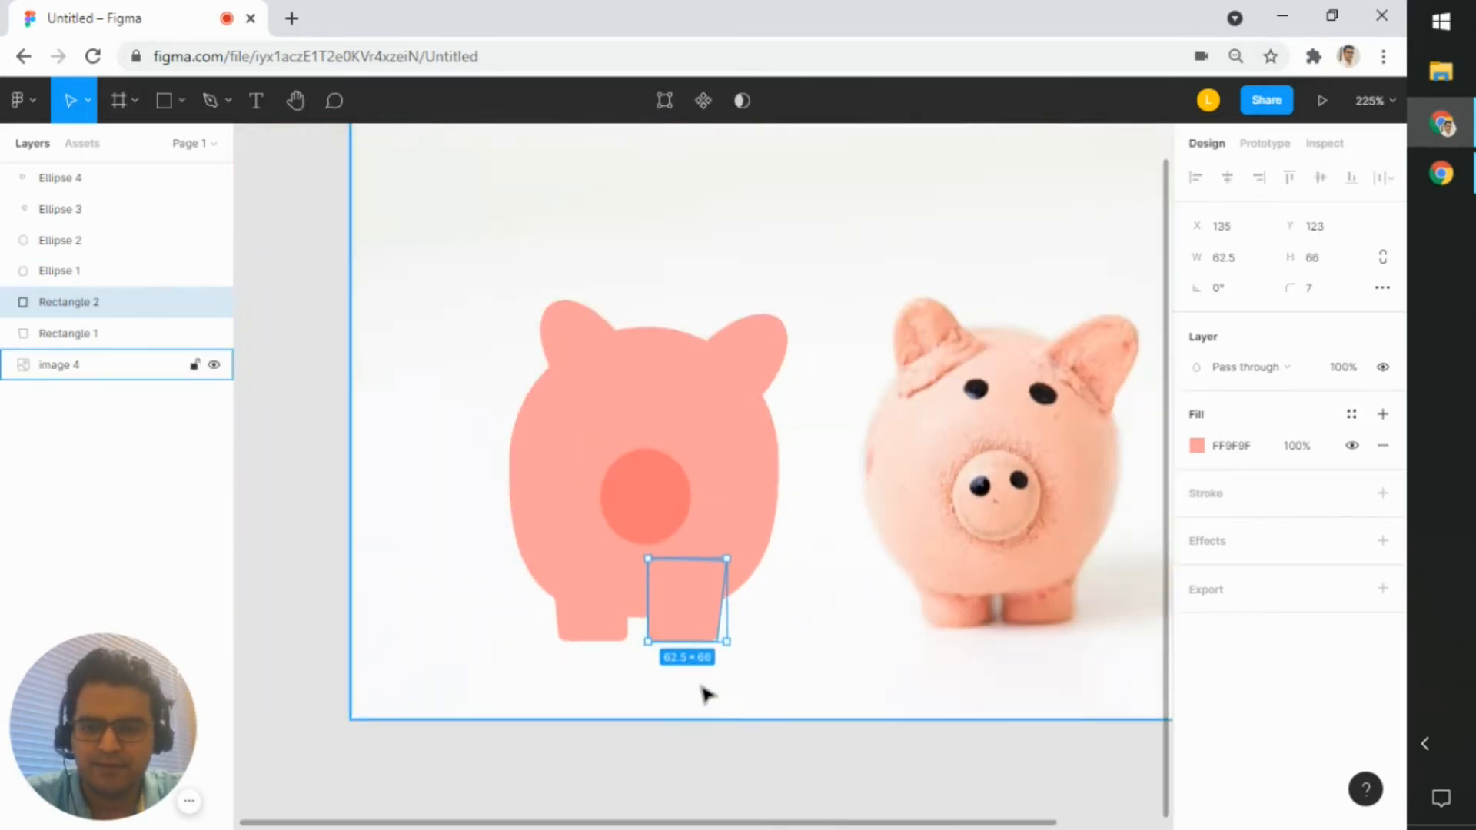
{"action": "left_click", "coordinate": [721, 752]}
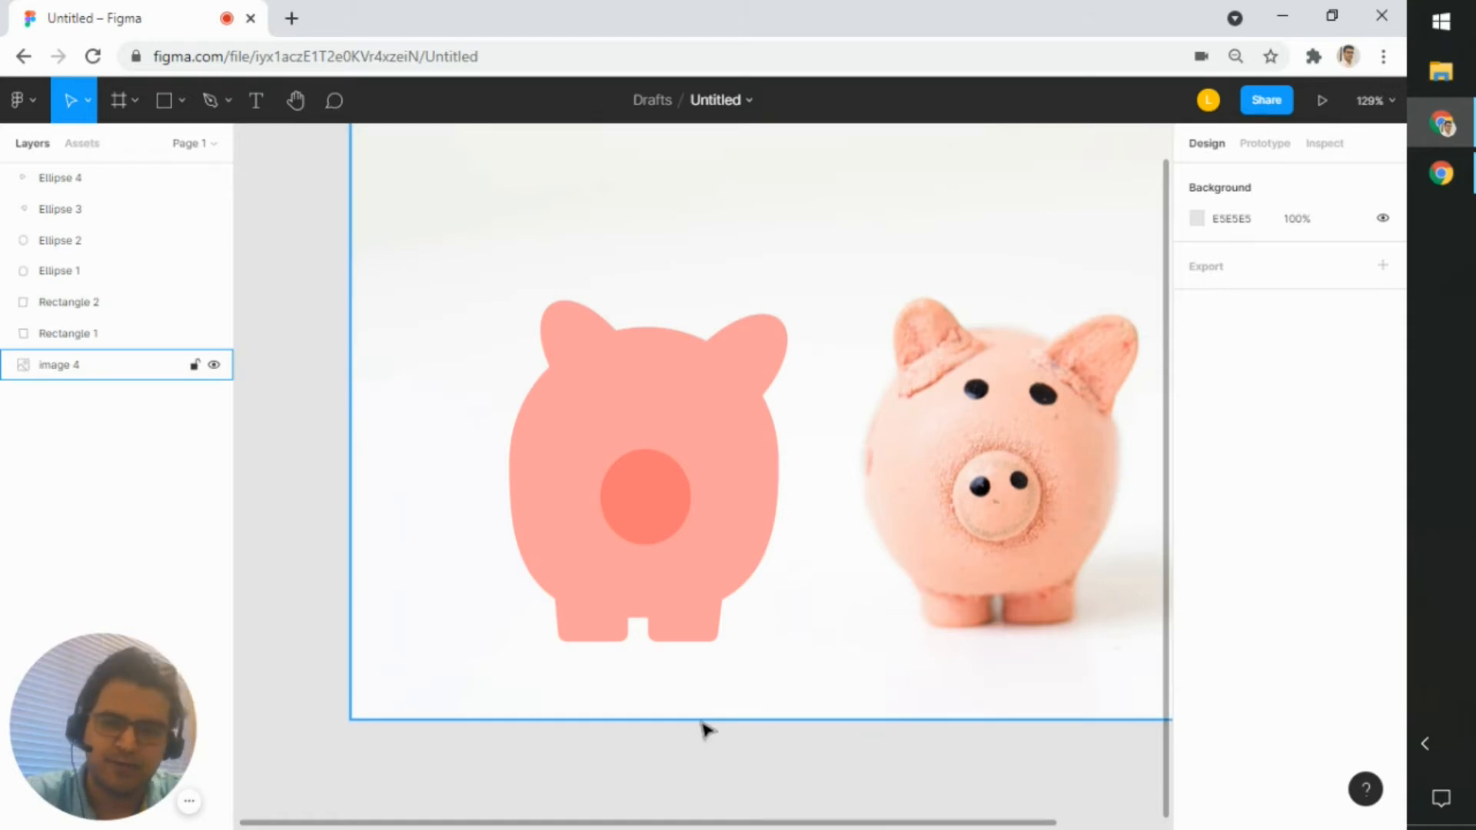
- Reopen the body ellipse for vector editing, angle its right anchor's lower curve handle slightly inward and lower that anchor point slightly
{"action": "double_click", "coordinate": [555, 512]}
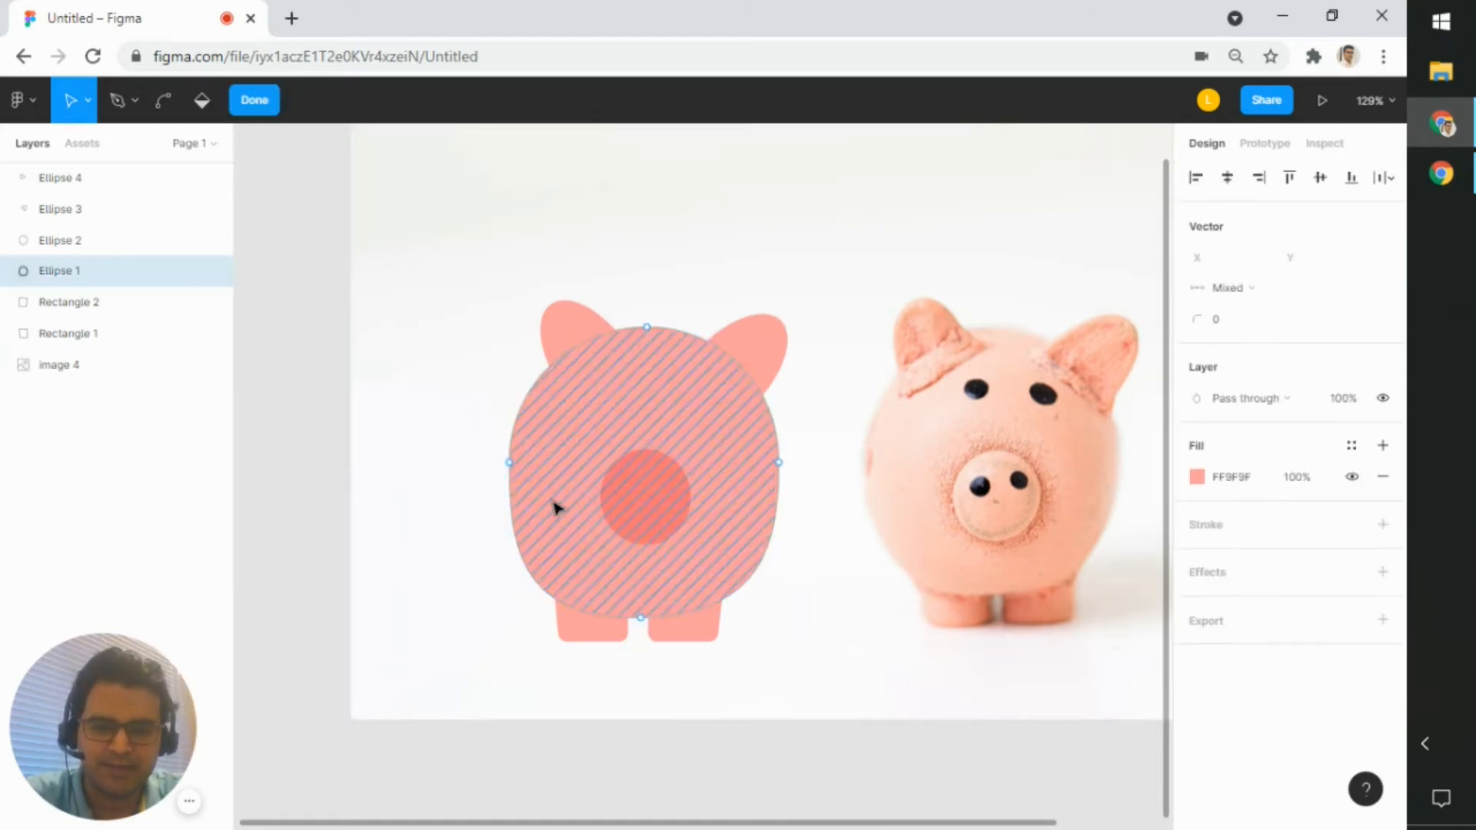
{"action": "left_click", "coordinate": [779, 463]}
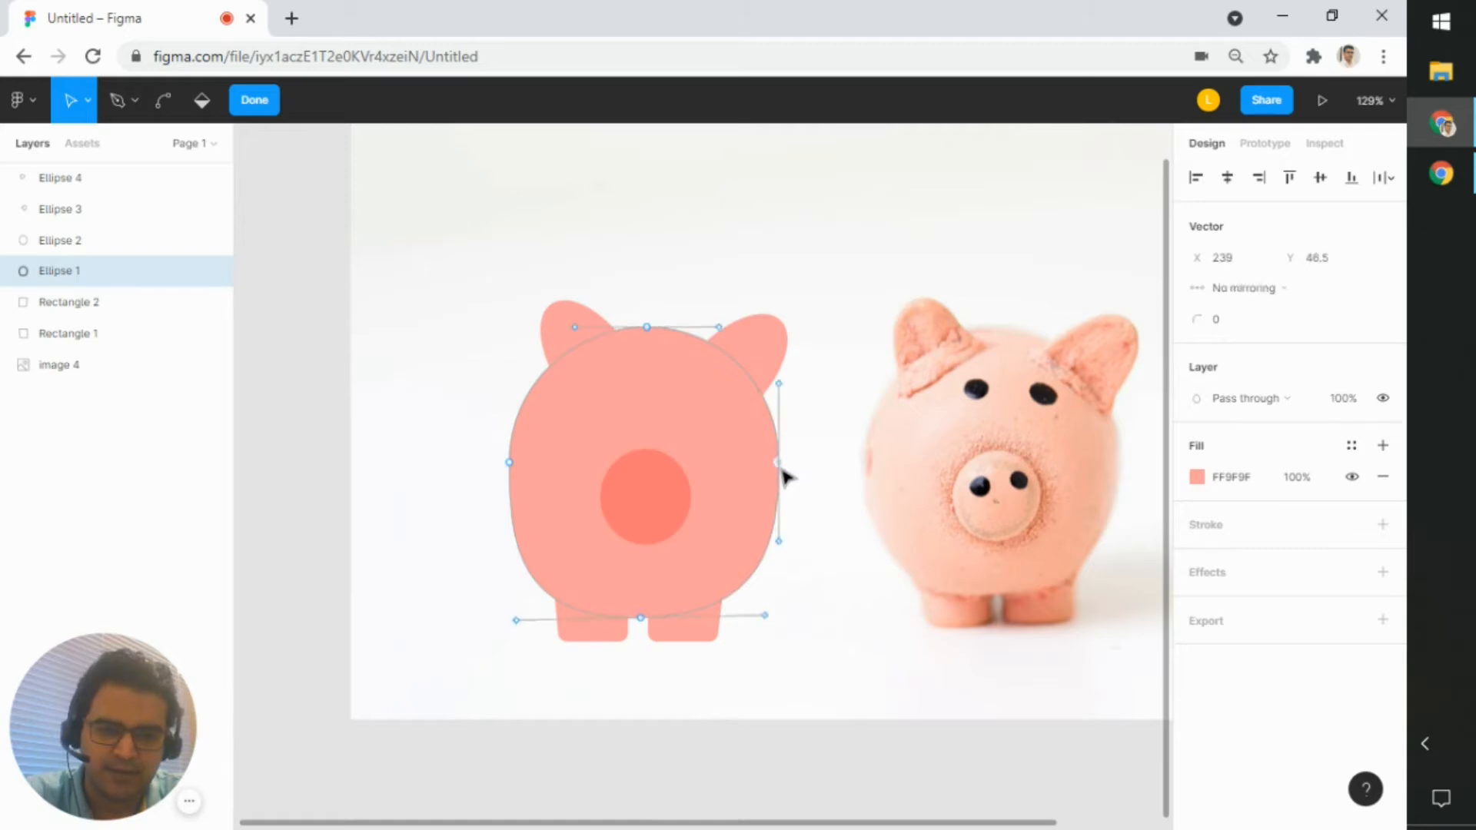
{"action": "left_click_drag", "start_coordinate": [765, 616], "coordinate": [770, 615]}
{"action": "scroll", "coordinate": [768, 598], "scroll_direction": "up", "scroll_amount": 3}
{"action": "left_click_drag", "start_coordinate": [784, 517], "coordinate": [778, 529]}
{"action": "left_click_drag", "start_coordinate": [783, 405], "coordinate": [784, 421]}
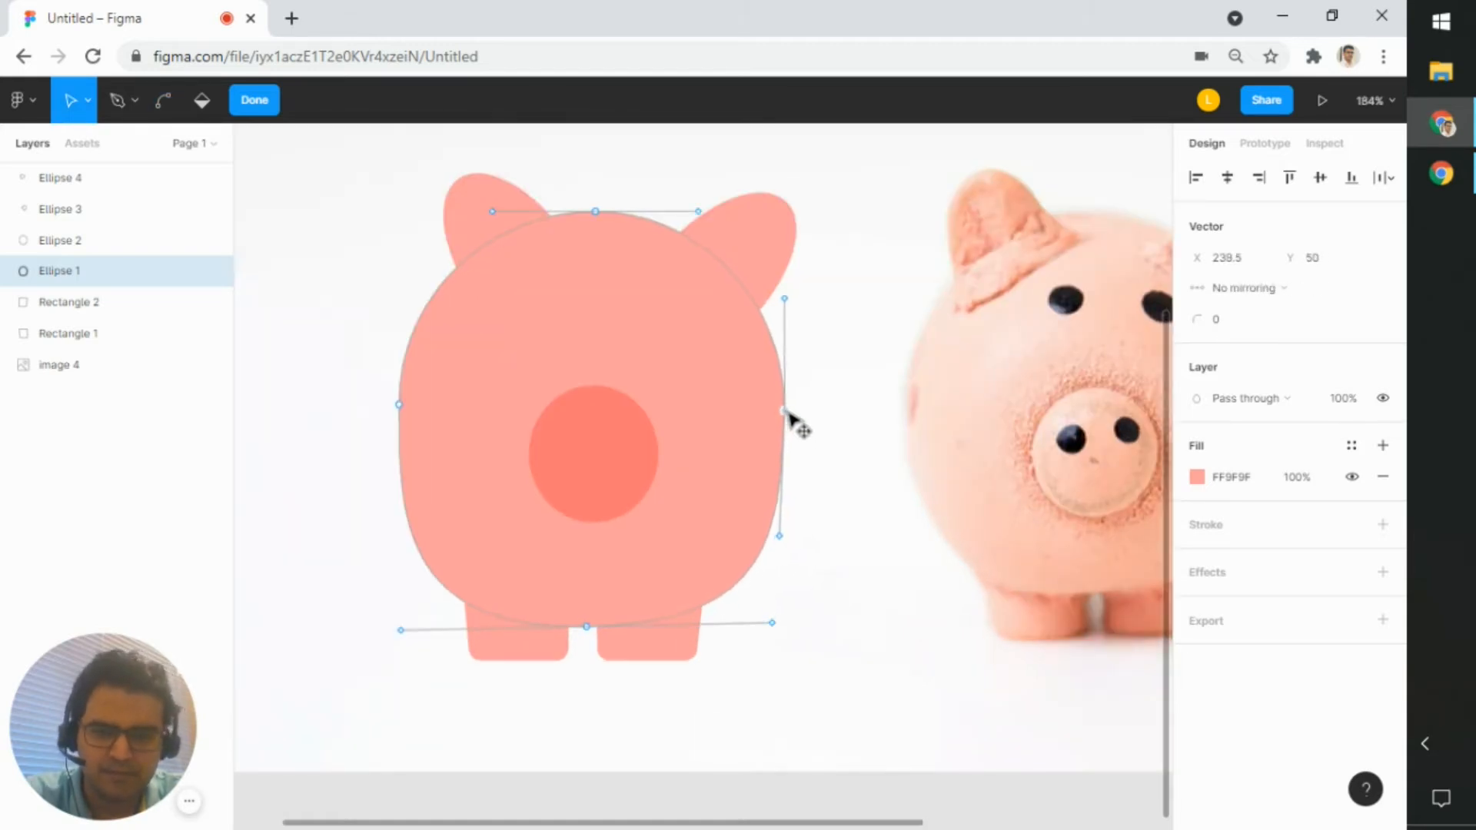
- Align the body's side anchor points at Y 51.5, the left one at X 19 and the right one at X 240, and finish editing
{"action": "left_click_drag", "start_coordinate": [398, 405], "coordinate": [390, 415]}
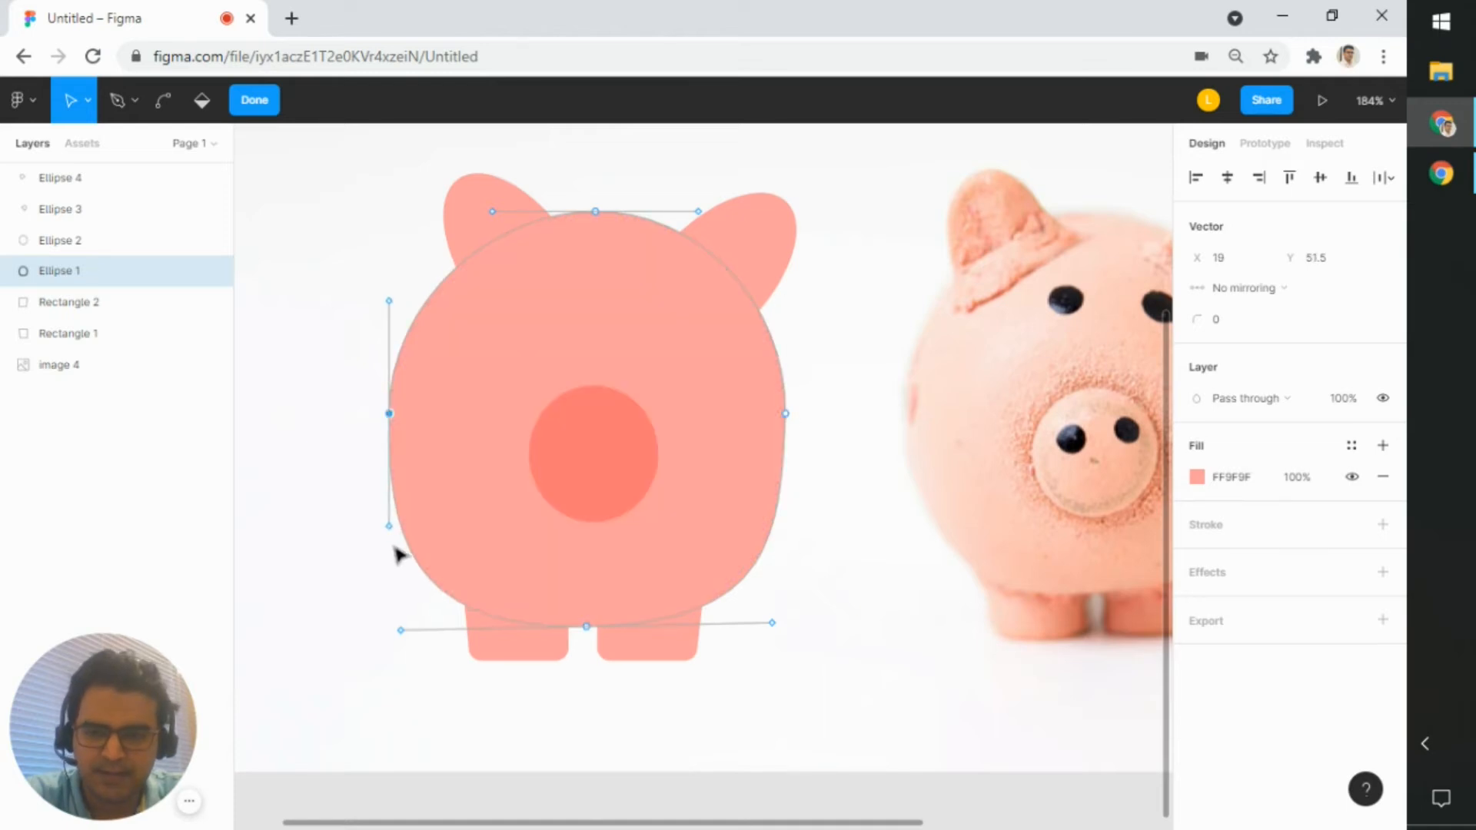
{"action": "left_click_drag", "start_coordinate": [399, 532], "coordinate": [385, 505]}
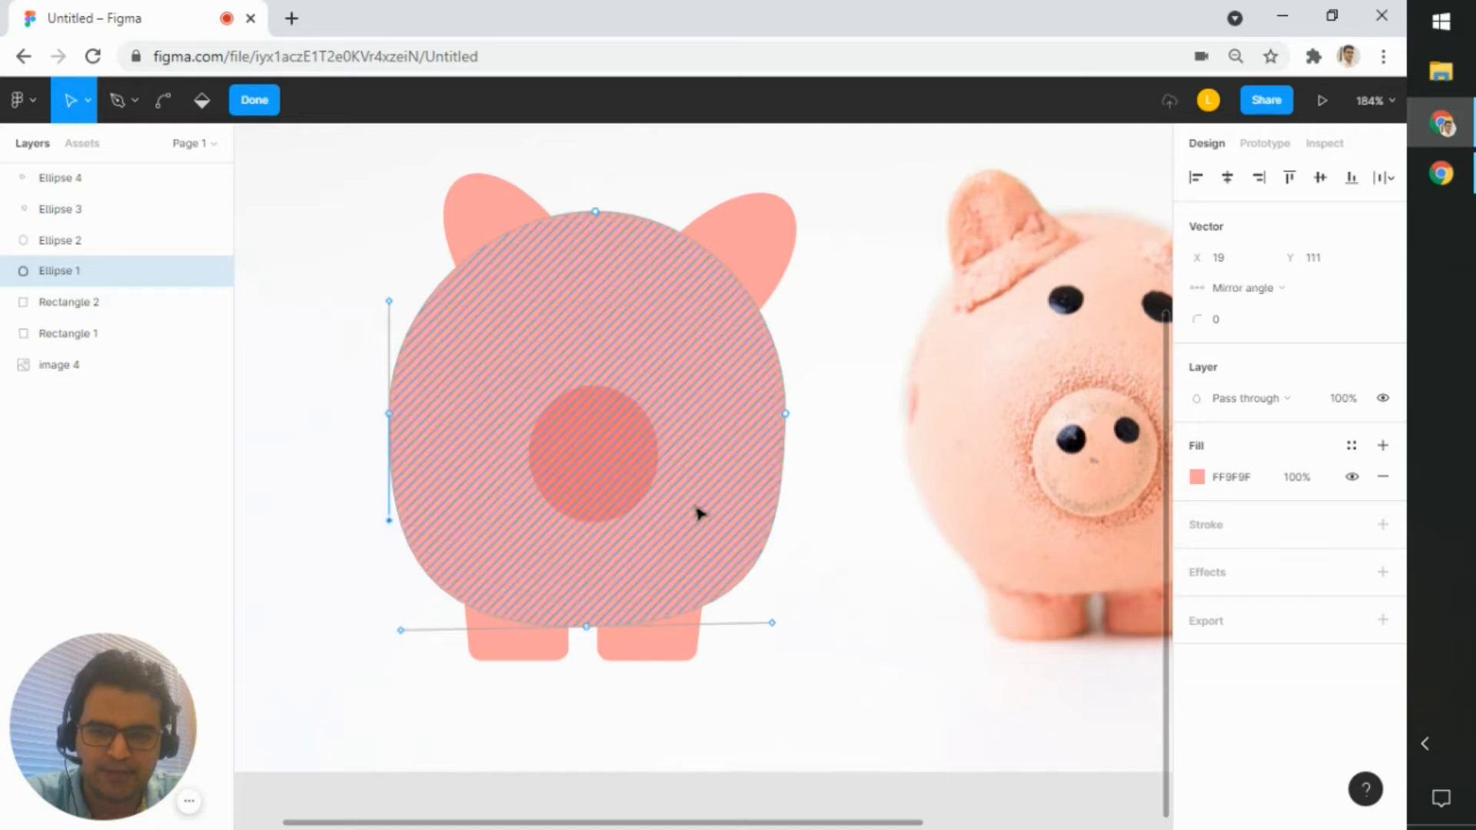
{"action": "left_click_drag", "start_coordinate": [787, 416], "coordinate": [792, 415]}
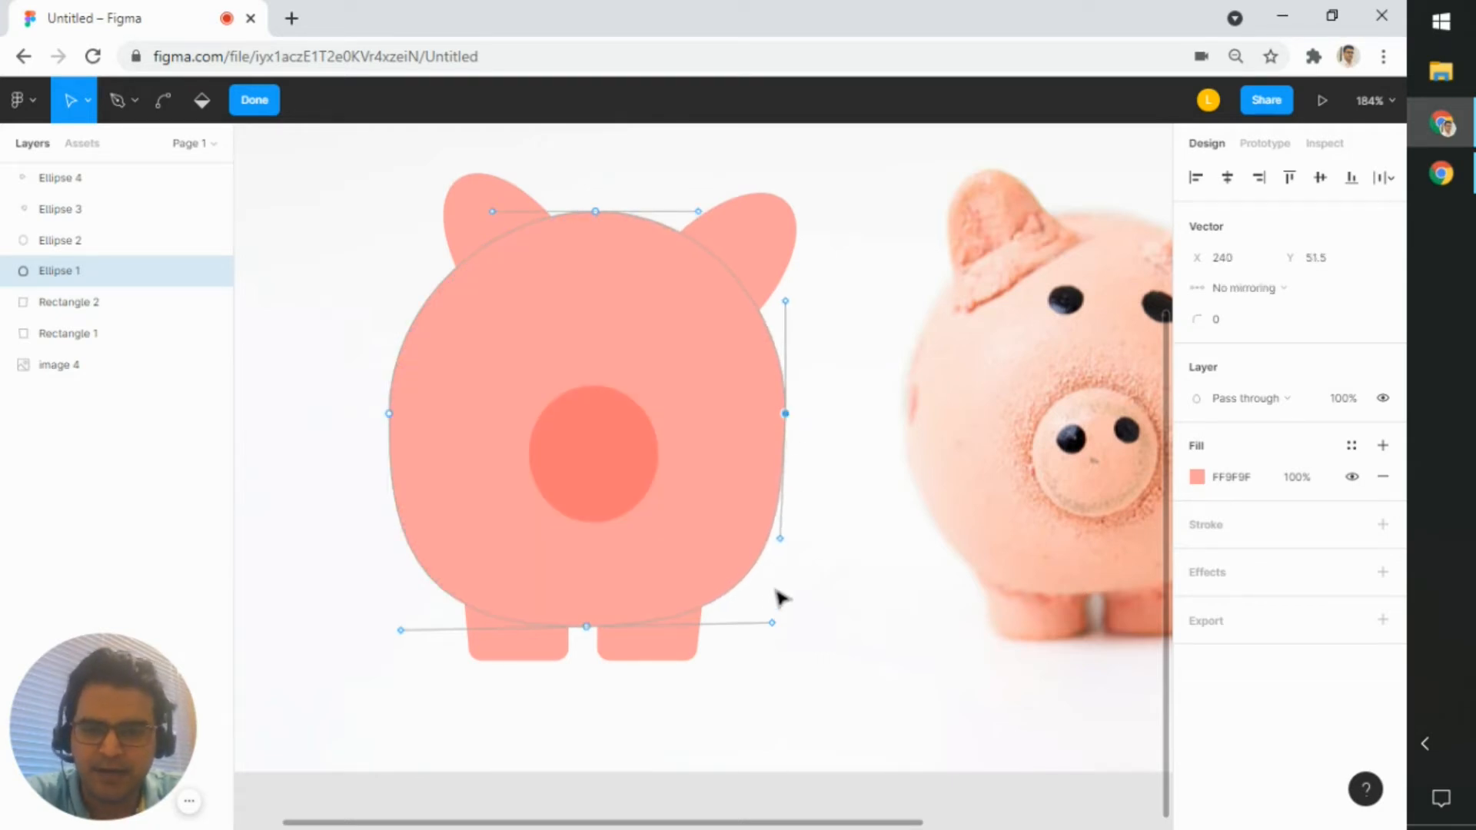
{"action": "left_click", "coordinate": [262, 106]}
{"action": "scroll", "coordinate": [457, 360], "scroll_direction": "down", "scroll_amount": 1}
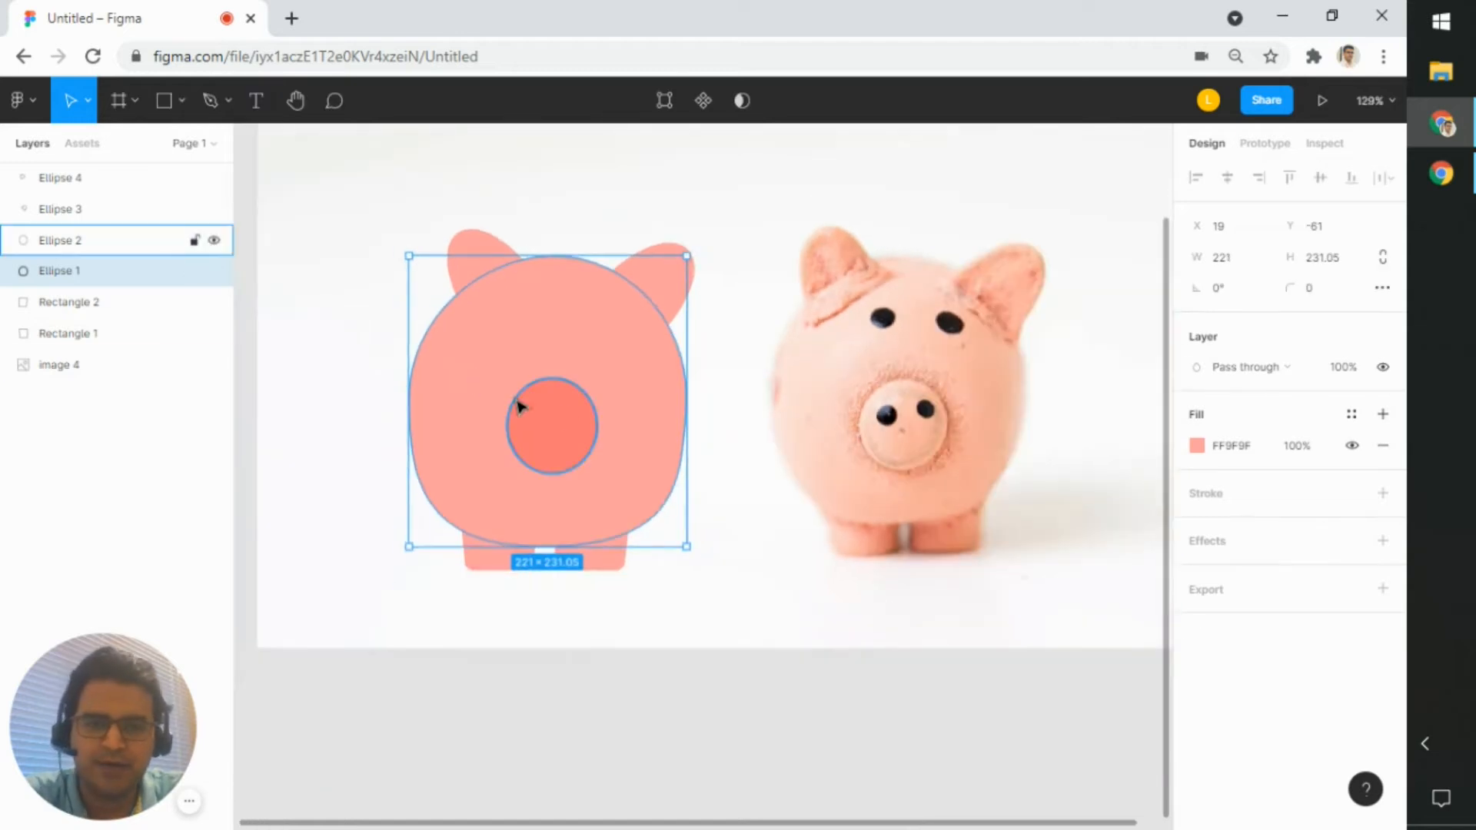
{"action": "left_click", "coordinate": [726, 423]}
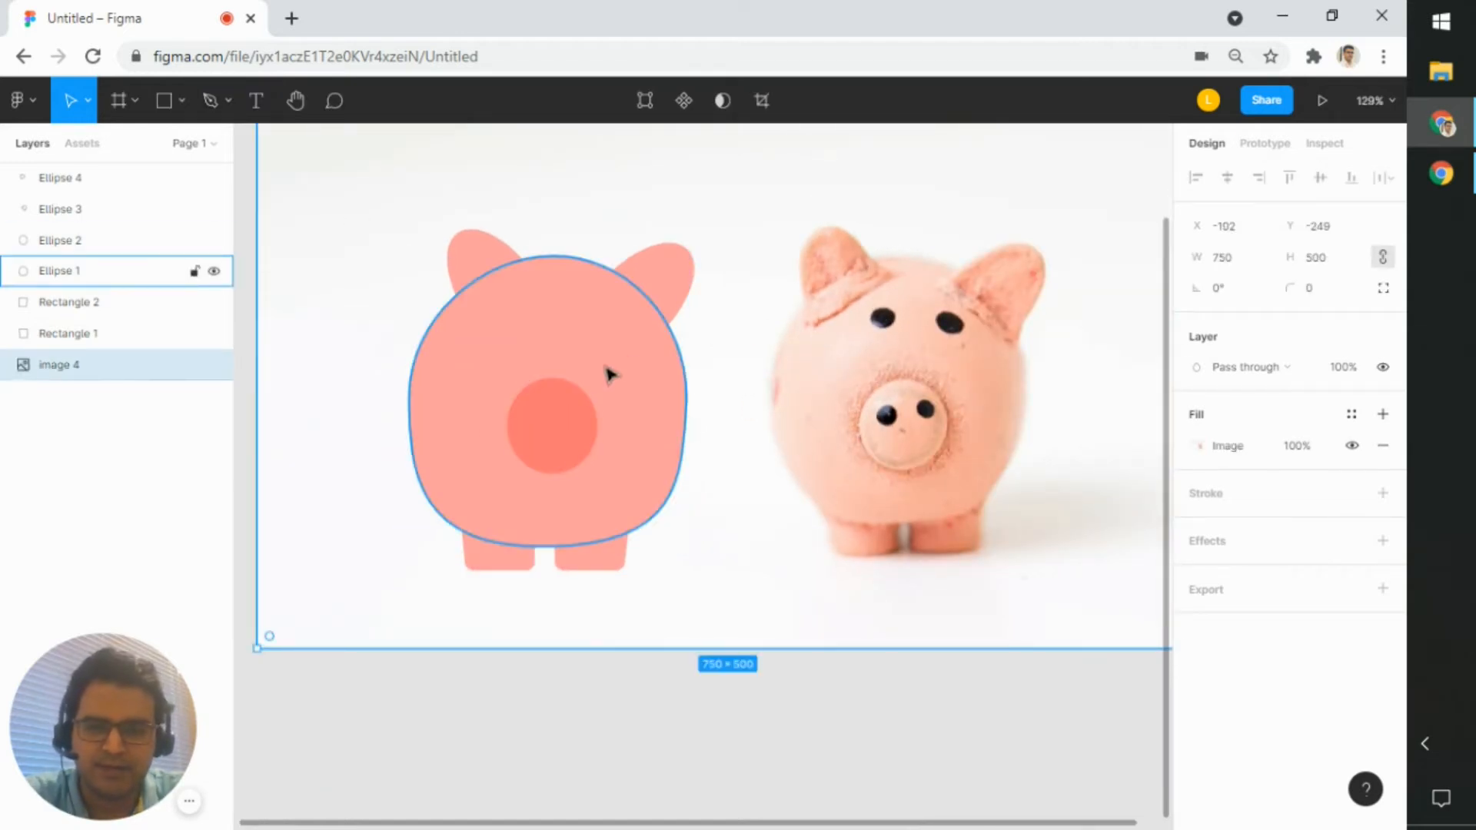
- Duplicate the snout ellipse and place the copy near the body's upper right edge at X 191, Y -10
{"action": "left_click", "coordinate": [554, 435]}
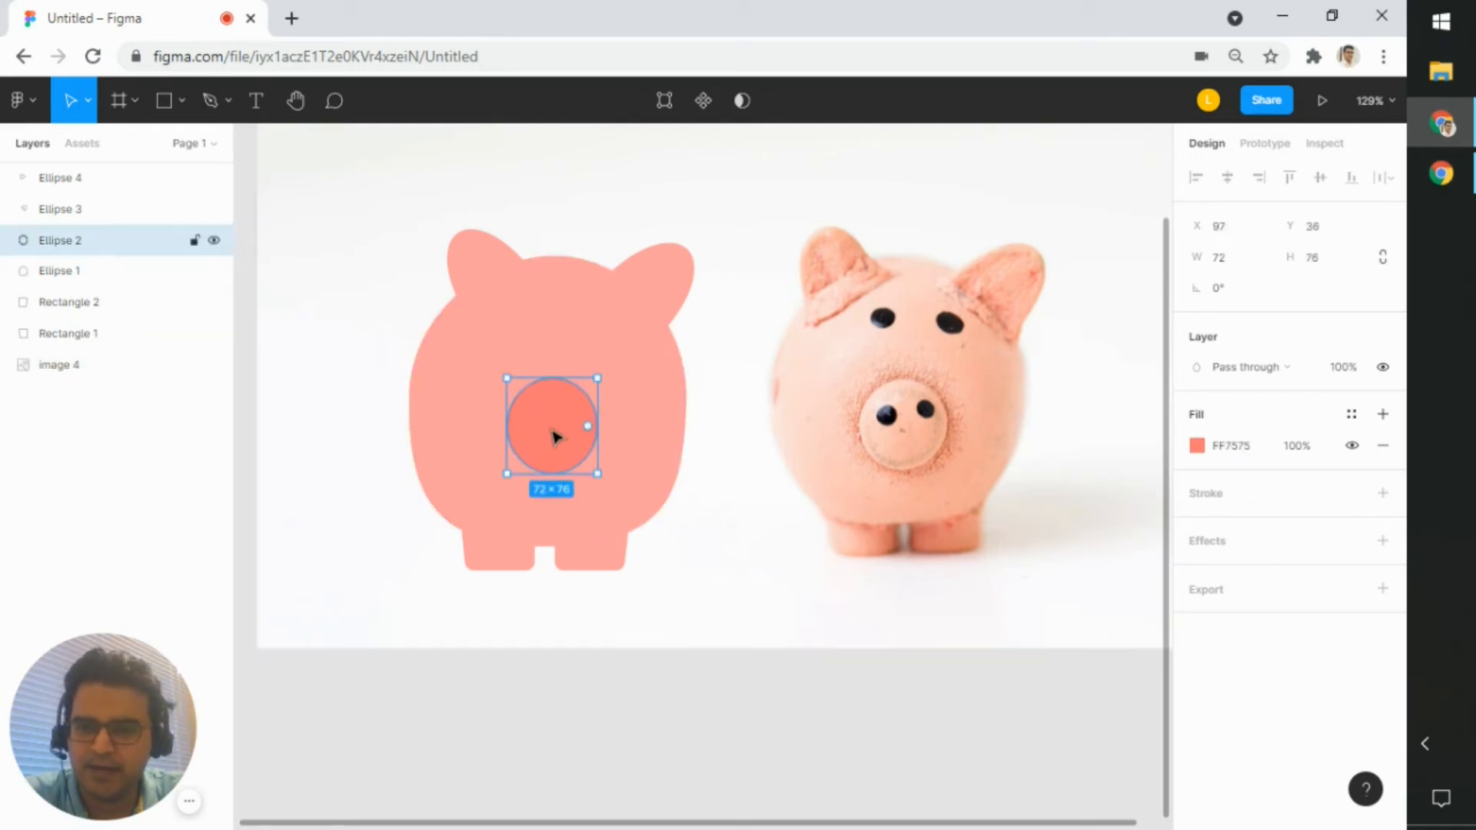
{"action": "key", "text": "ctrl+c"}
{"action": "key", "text": "ctrl+v"}
{"action": "left_click_drag", "start_coordinate": [554, 435], "coordinate": [672, 377]}
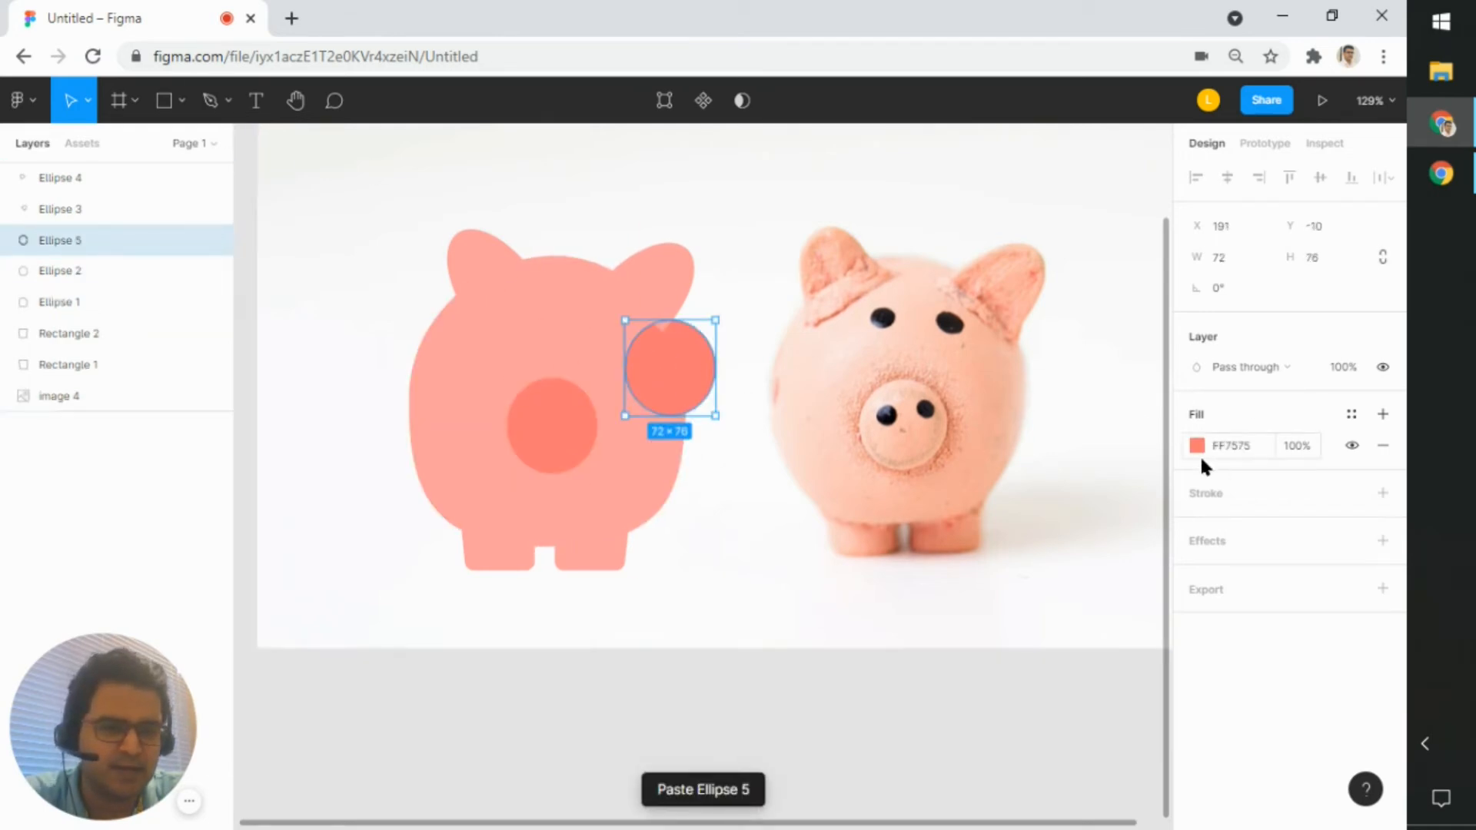
- Change the copied ellipse's fill to near-black 1E1E1E and deselect it
{"action": "left_click", "coordinate": [1197, 445]}
{"action": "left_click_drag", "start_coordinate": [1054, 454], "coordinate": [840, 632]}
{"action": "left_click_drag", "start_coordinate": [980, 485], "coordinate": [861, 555]}
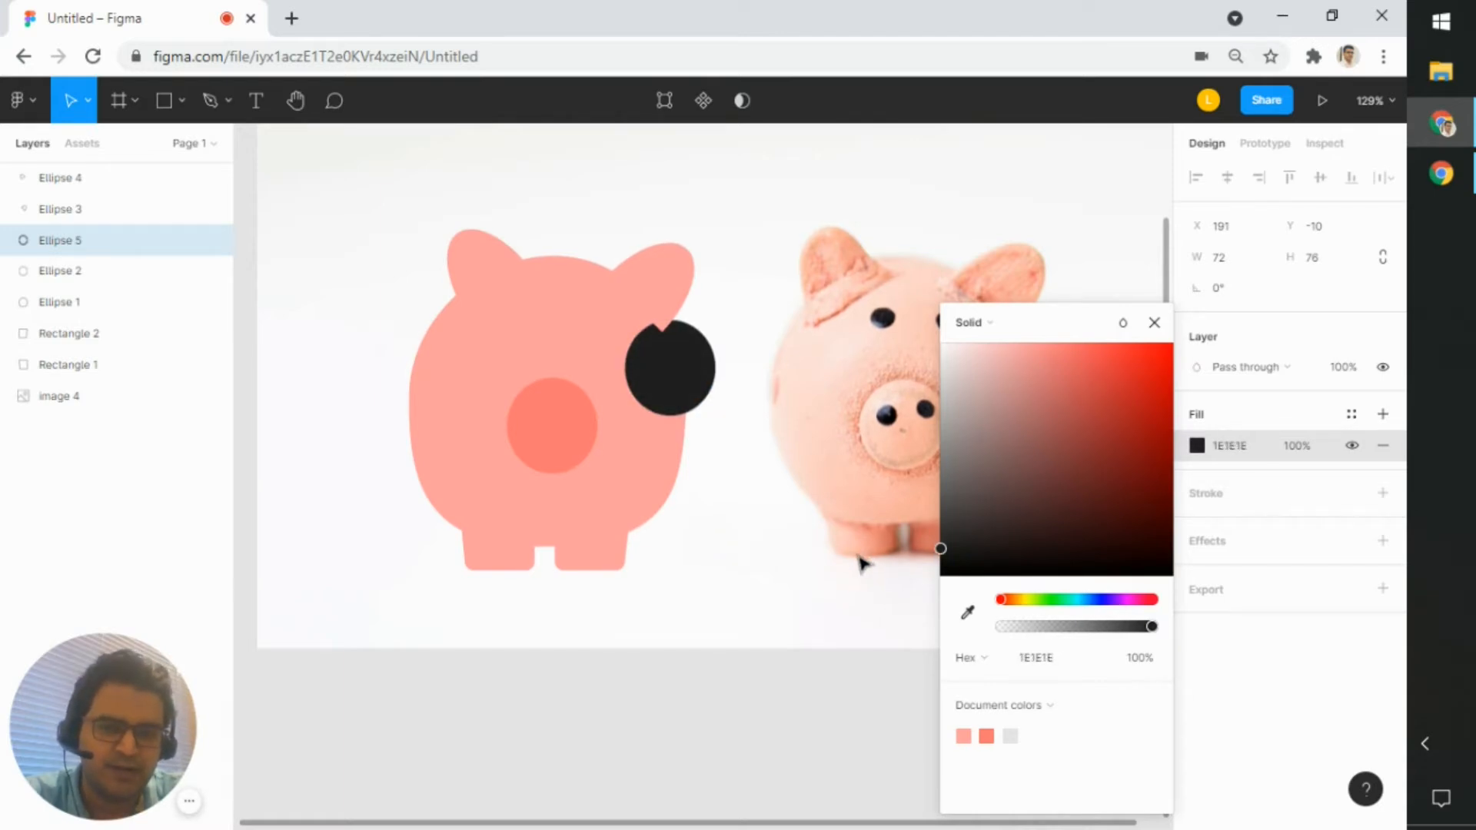
{"action": "scroll", "coordinate": [692, 323], "scroll_direction": "up", "scroll_amount": 5}
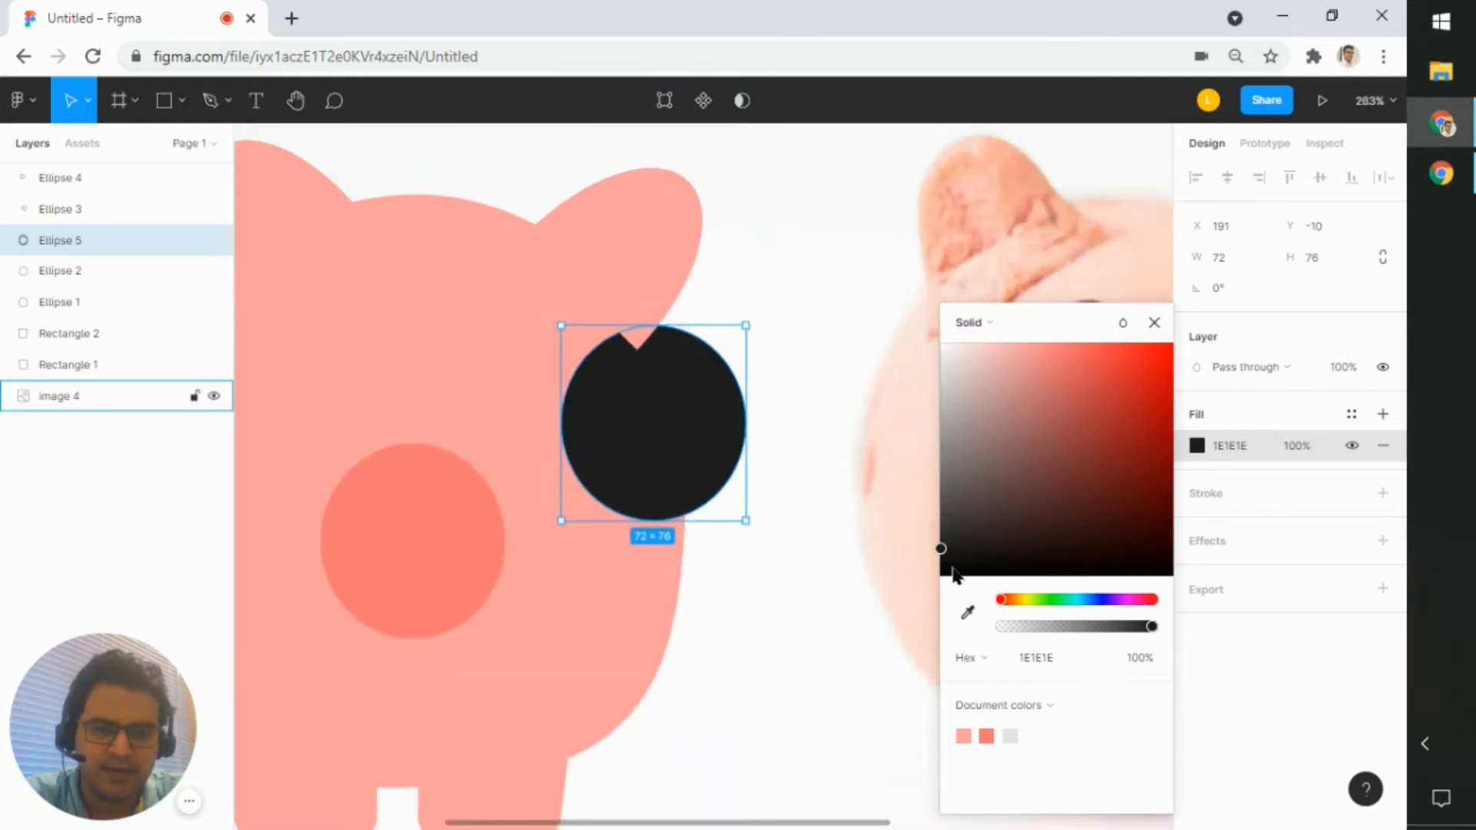
{"action": "left_click", "coordinate": [807, 484]}
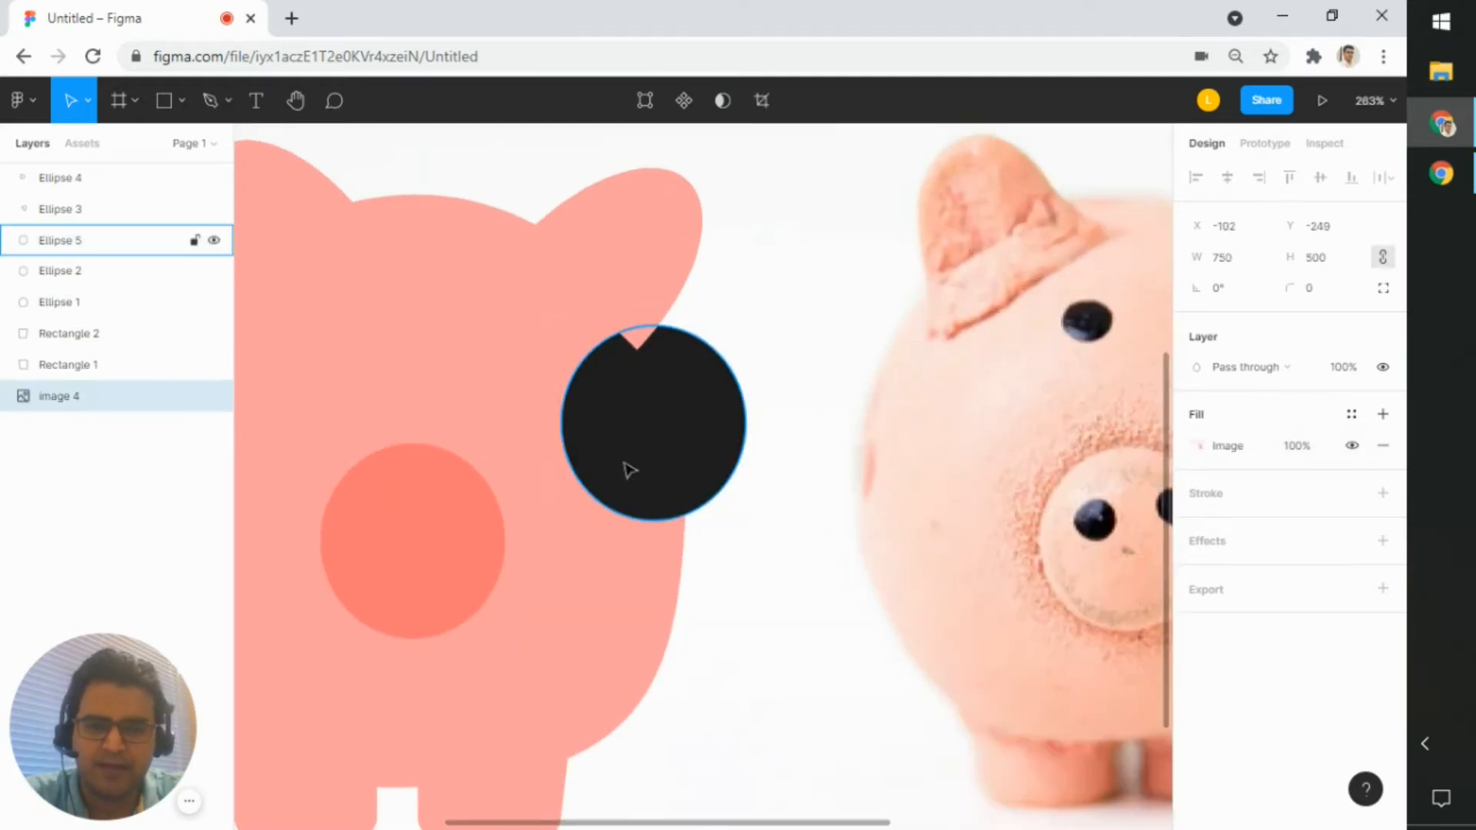
{"action": "scroll", "coordinate": [626, 468], "scroll_direction": "down", "scroll_amount": 3}
{"action": "left_click_drag", "start_coordinate": [742, 612], "coordinate": [773, 612]}
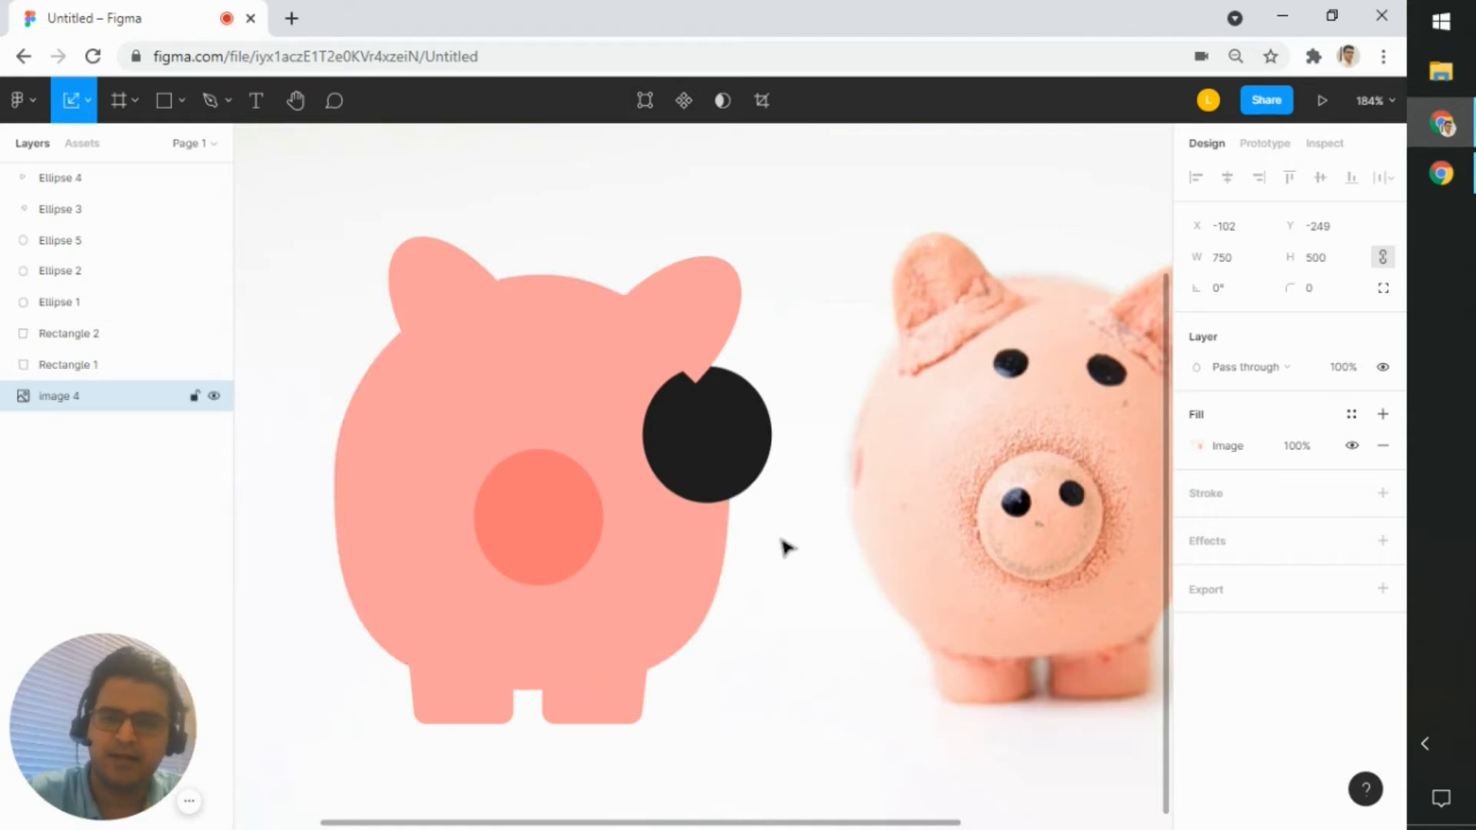
- Scale the near-black ellipse down to 16 × 16.89 and place it on the snout at X 105, Y 63.44 as a nostril
{"action": "left_click", "coordinate": [95, 112]}
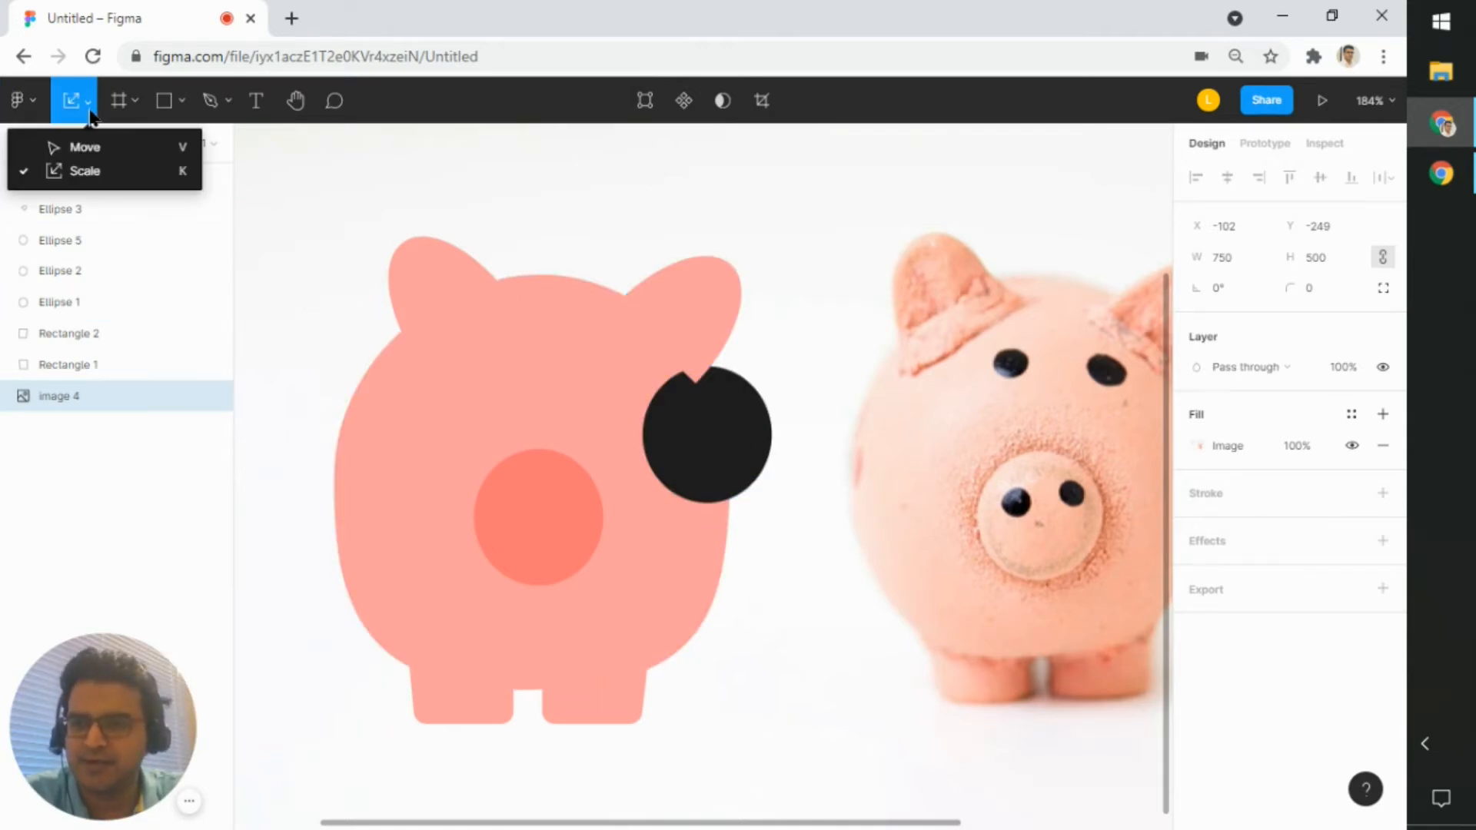
{"action": "left_click", "coordinate": [73, 145]}
{"action": "left_click", "coordinate": [712, 434]}
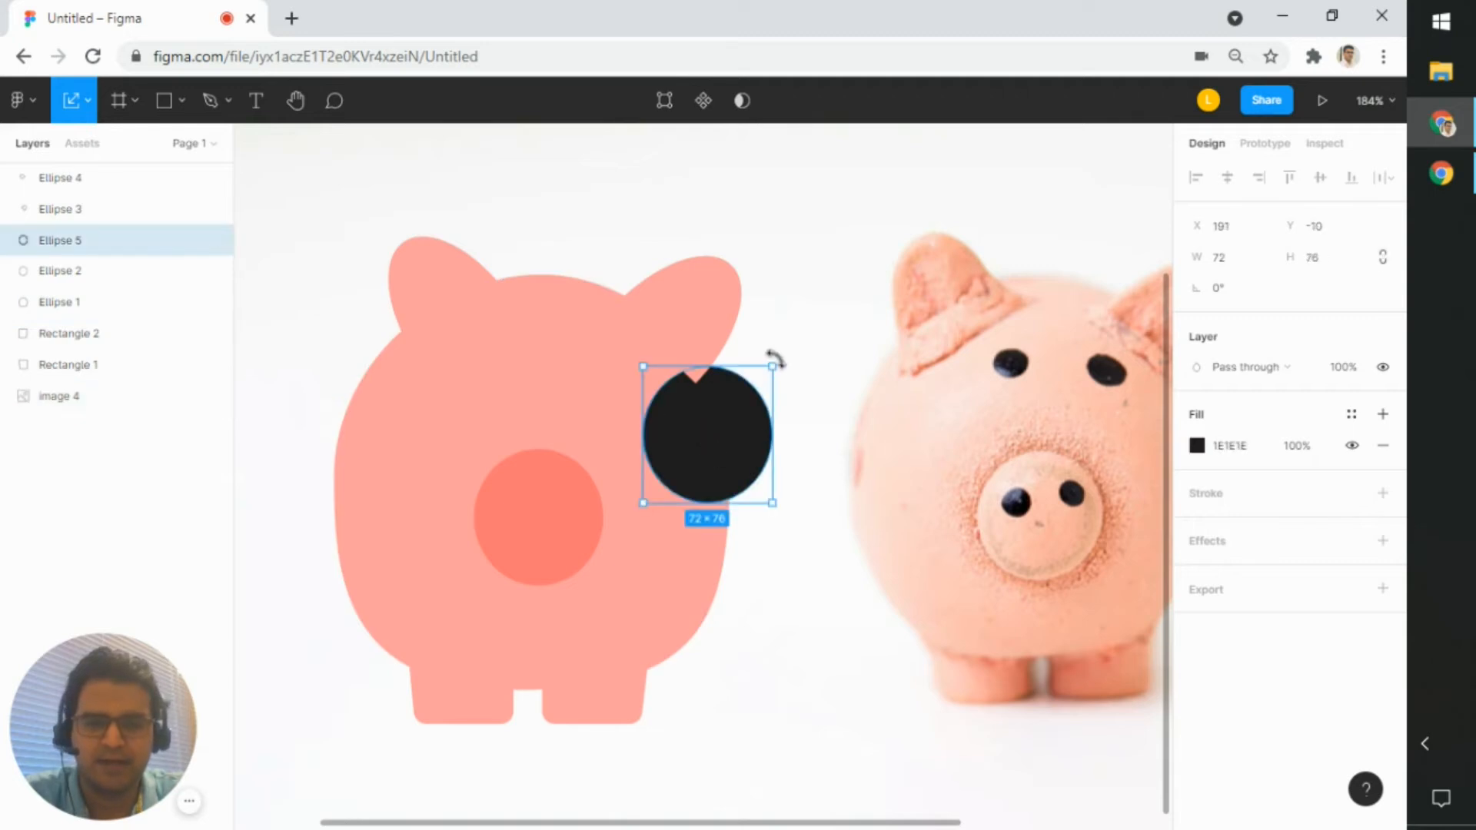
{"action": "left_click_drag", "start_coordinate": [765, 381], "coordinate": [527, 496]}
{"action": "scroll", "coordinate": [514, 509], "scroll_direction": "up", "scroll_amount": 3}
{"action": "scroll", "coordinate": [525, 506], "scroll_direction": "down", "scroll_amount": 4}
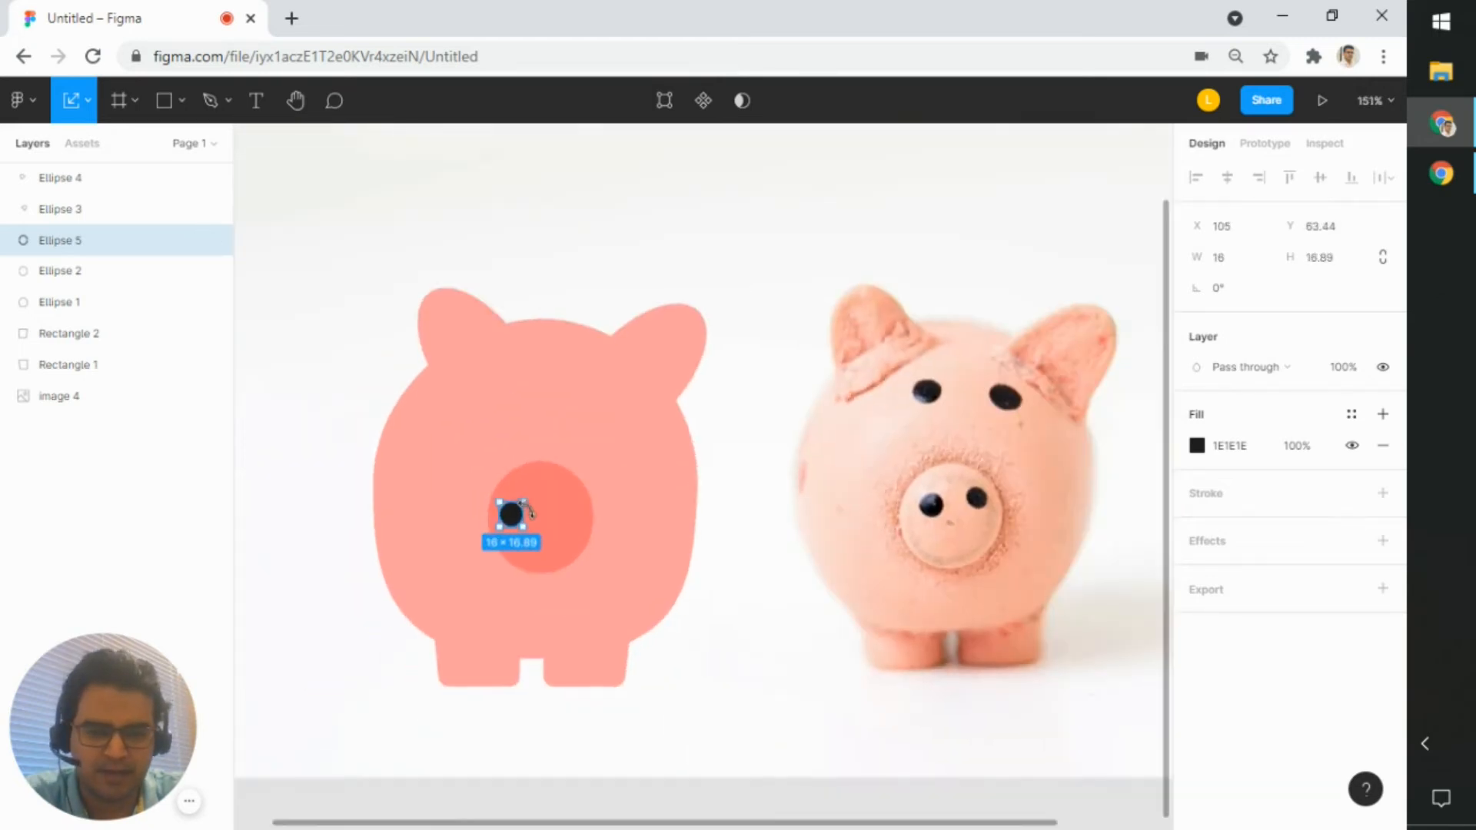
{"action": "scroll", "coordinate": [529, 501], "scroll_direction": "up", "scroll_amount": 1}
- Move the reference photo to X -202, Y -237 to bring its pig closer to the drawn one
{"action": "left_click", "coordinate": [892, 538]}
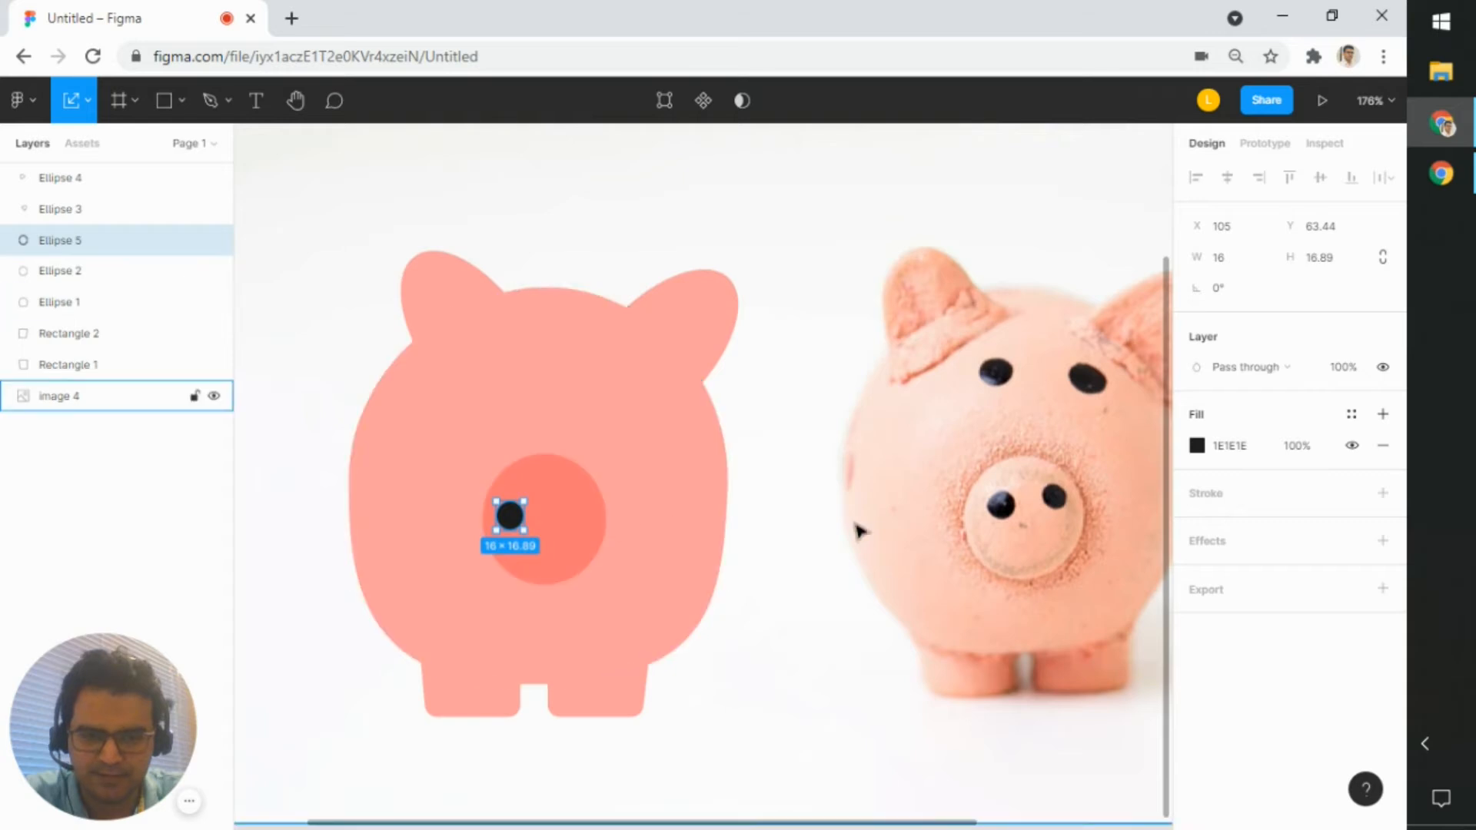
{"action": "left_click_drag", "start_coordinate": [918, 532], "coordinate": [775, 541]}
{"action": "scroll", "coordinate": [594, 505], "scroll_direction": "up", "scroll_amount": 3}
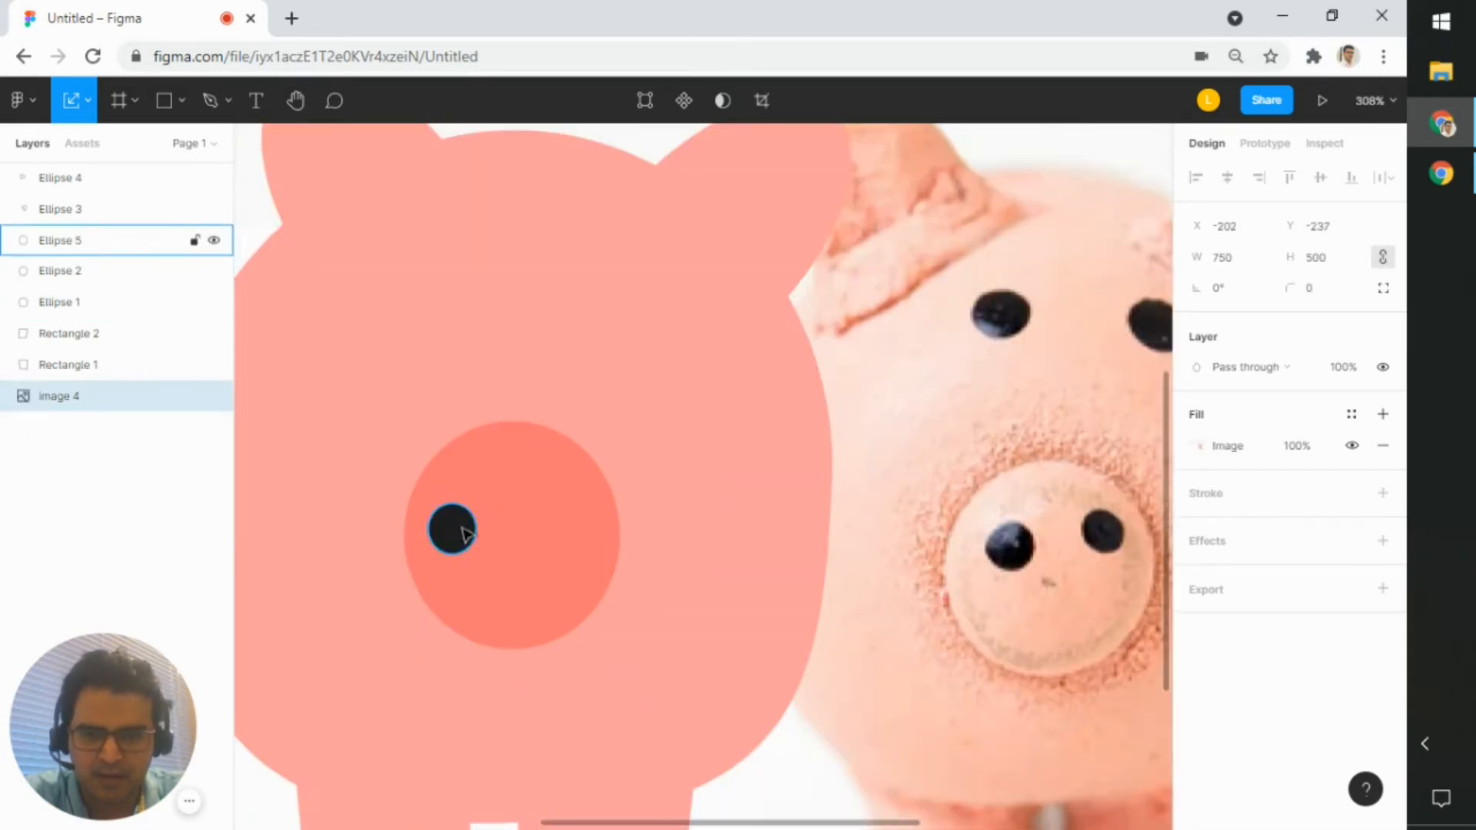
- Shrink the nostril to 15 × 15.83 and paste copies as a second nostril and two 22 × 23.22 eyes above the snout
{"action": "mouse_move", "coordinate": [454, 527]}
{"action": "left_mouse_down"}
{"action": "mouse_move", "coordinate": [475, 529]}
{"action": "mouse_move", "coordinate": [471, 518]}
{"action": "left_mouse_up"}
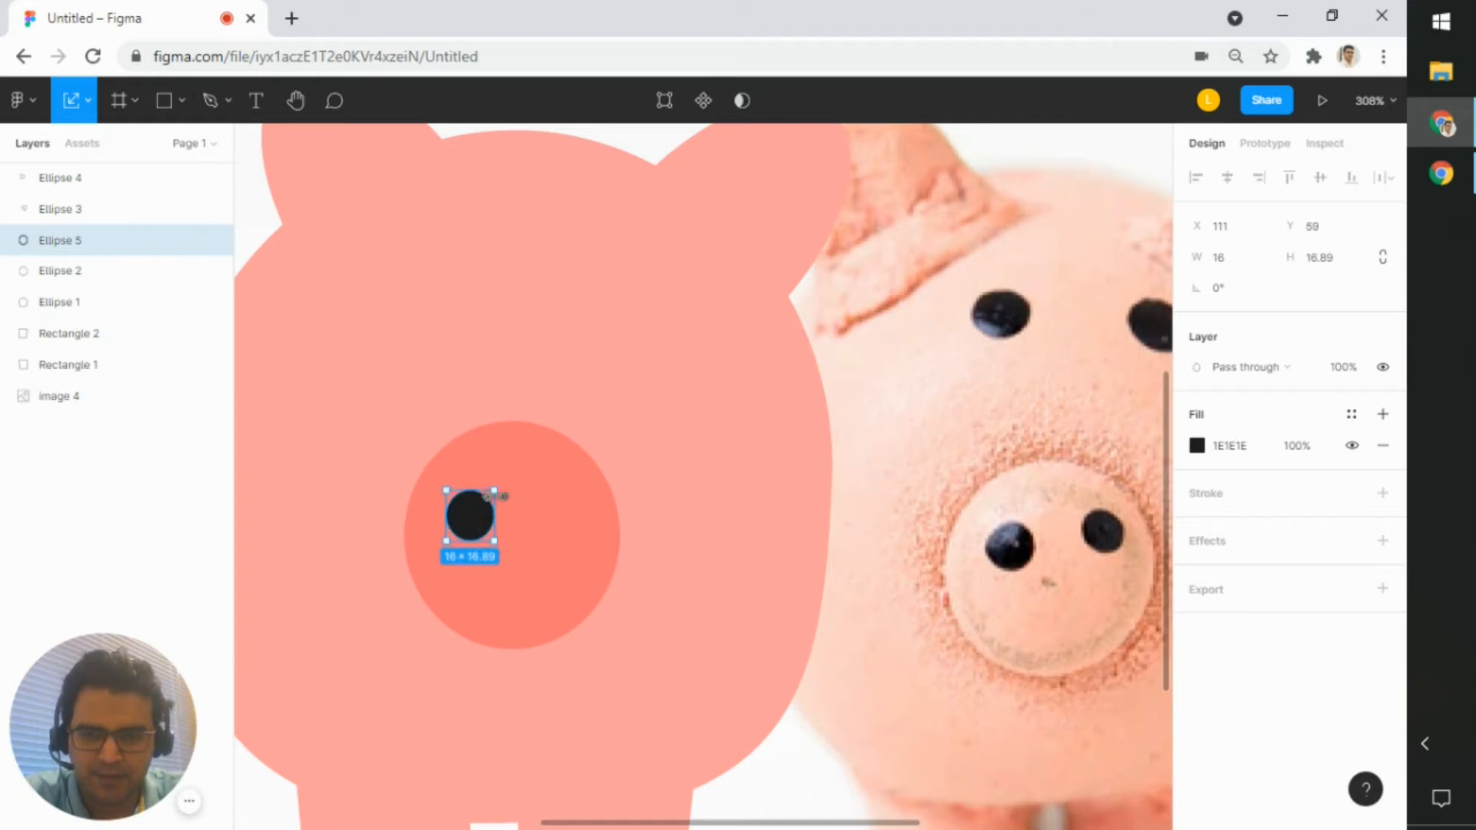
{"action": "key", "text": "ctrl+v"}
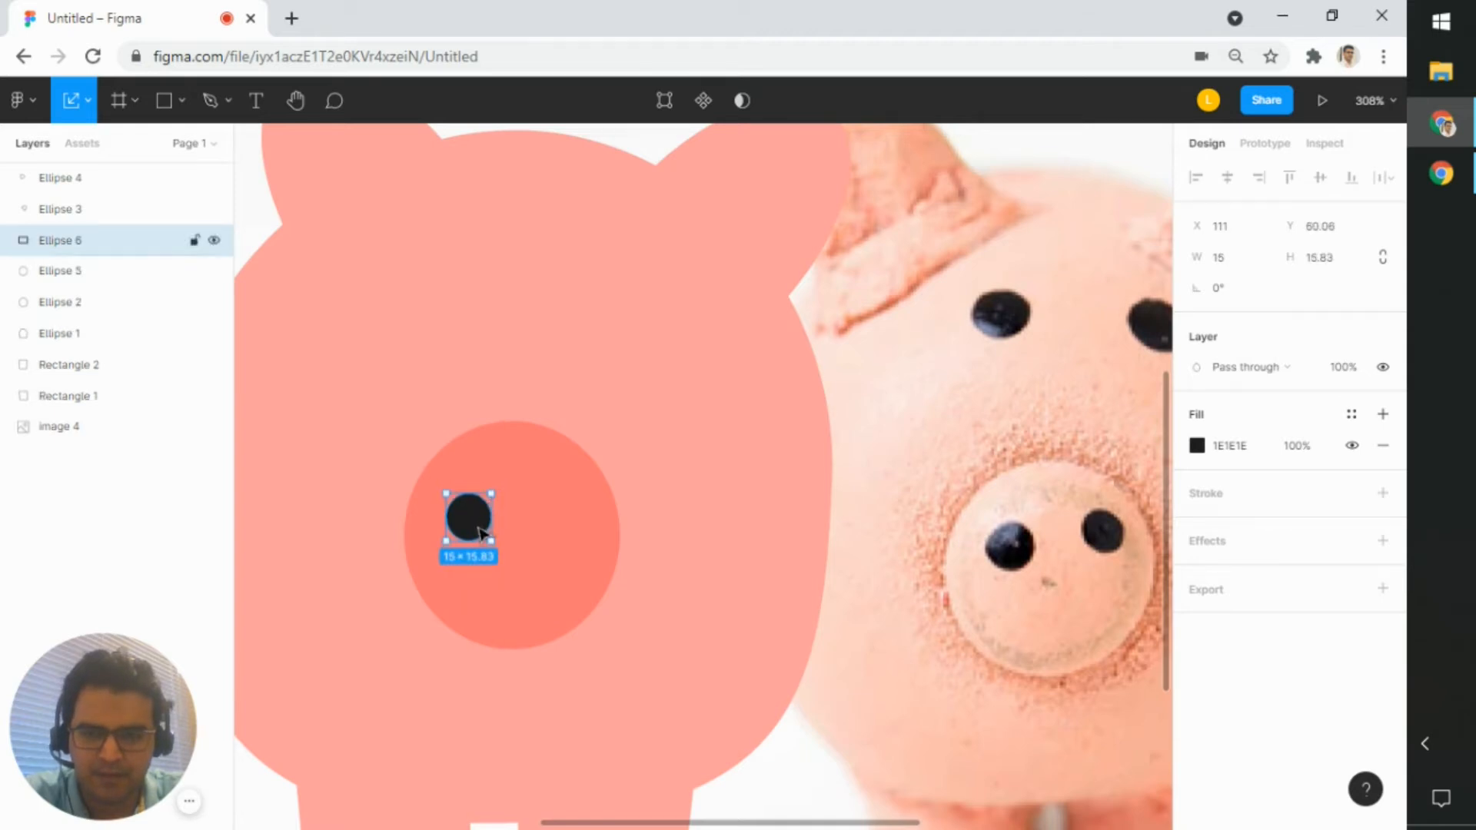
{"action": "left_click_drag", "start_coordinate": [477, 517], "coordinate": [621, 309]}
{"action": "key", "text": "ctrl+v"}
{"action": "key", "text": "ctrl+c"}
{"action": "key", "text": "ctrl+v"}
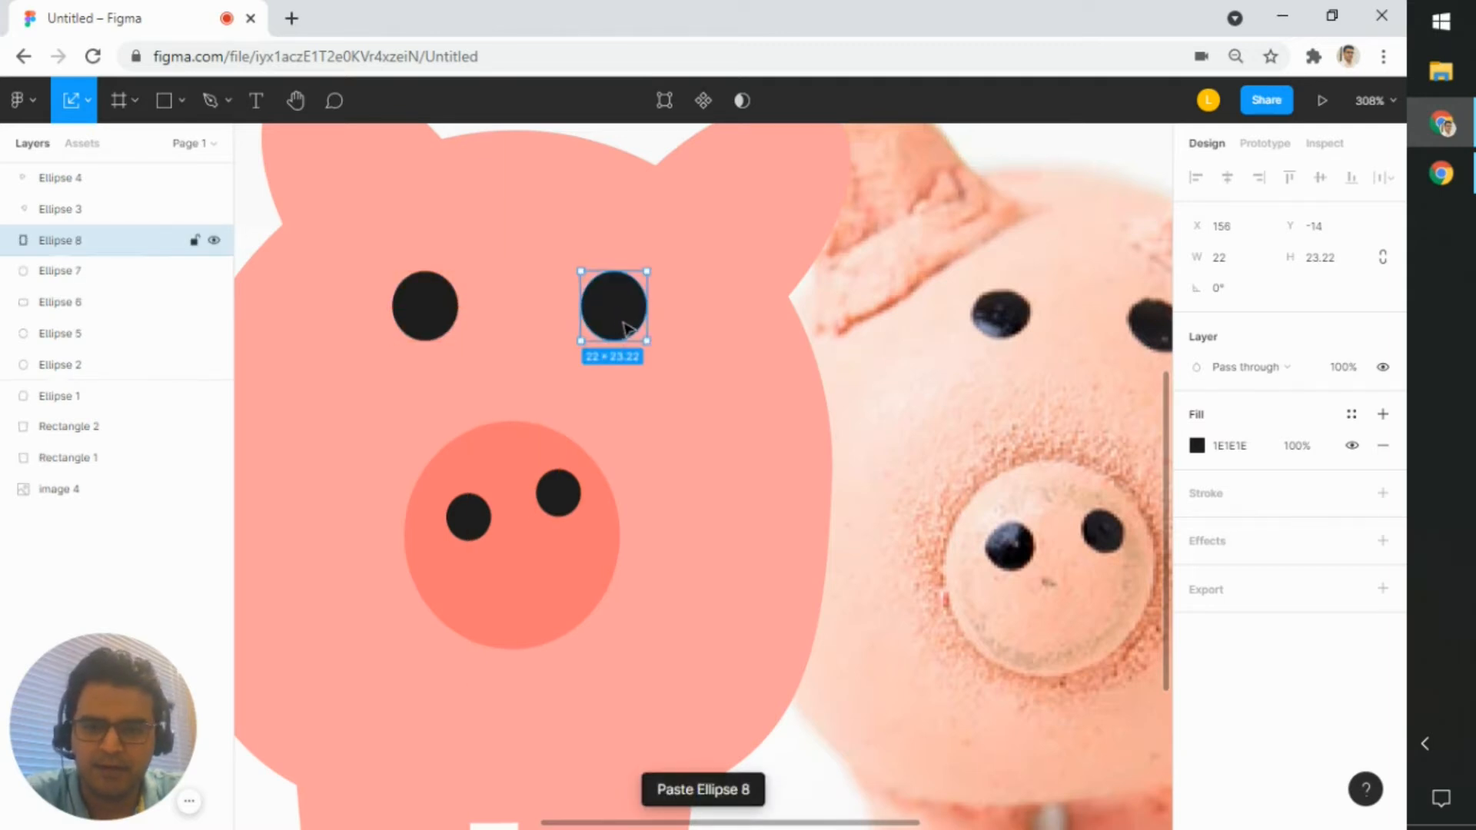
{"action": "left_click", "coordinate": [677, 393]}
- Move the reference photo to X -112, Y -241, leaving a gap between the drawn pig and the photographed one
{"action": "scroll", "coordinate": [673, 394], "scroll_direction": "down", "scroll_amount": 6}
{"action": "left_click", "coordinate": [790, 645]}
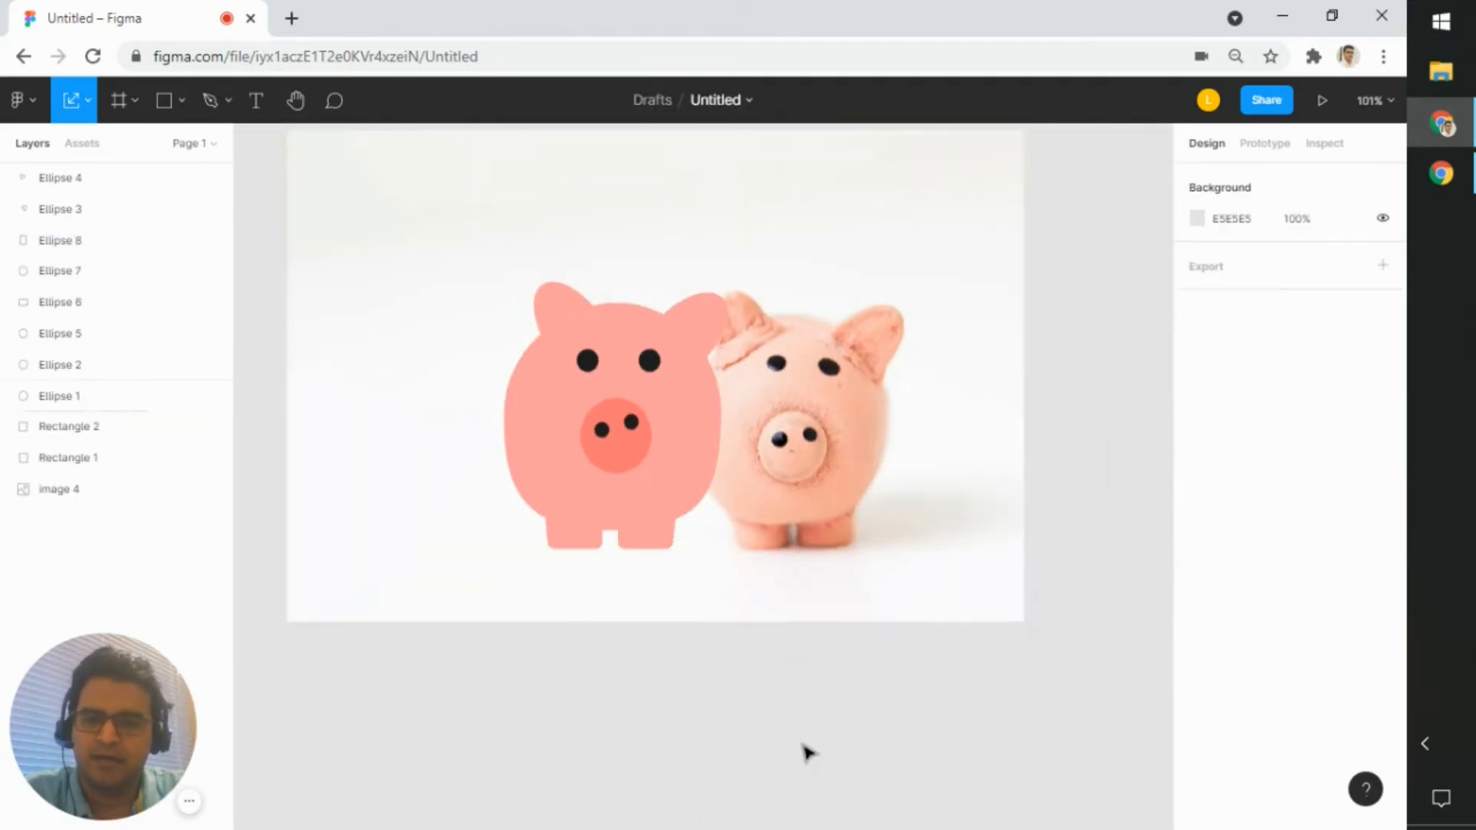
{"action": "left_click", "coordinate": [858, 462]}
{"action": "left_click_drag", "start_coordinate": [858, 462], "coordinate": [932, 468]}
{"action": "scroll", "coordinate": [839, 458], "scroll_direction": "up", "scroll_amount": 5}
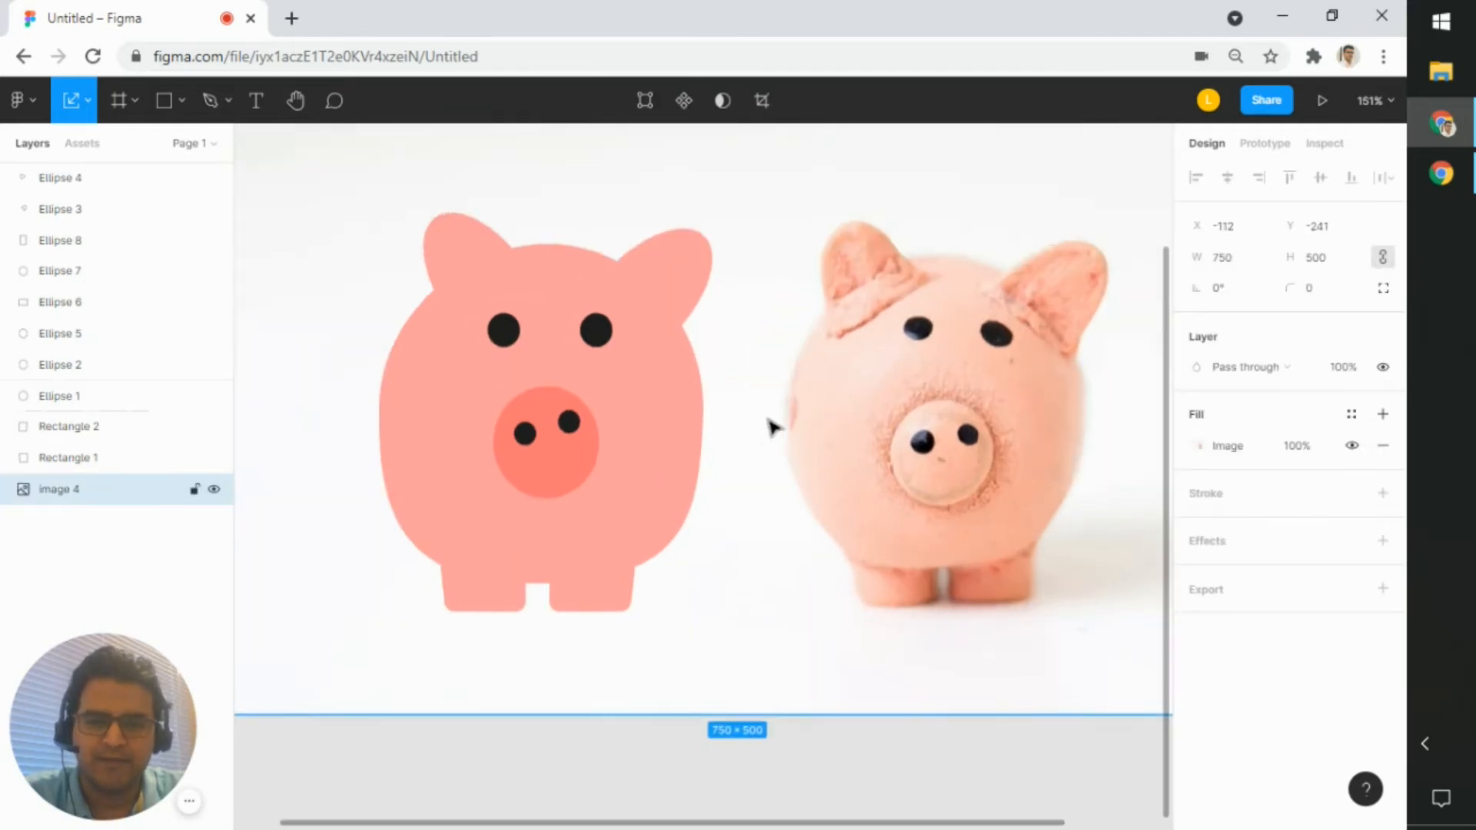
{"action": "left_click_drag", "start_coordinate": [770, 392], "coordinate": [846, 392]}
{"action": "left_click_drag", "start_coordinate": [1010, 431], "coordinate": [949, 419]}
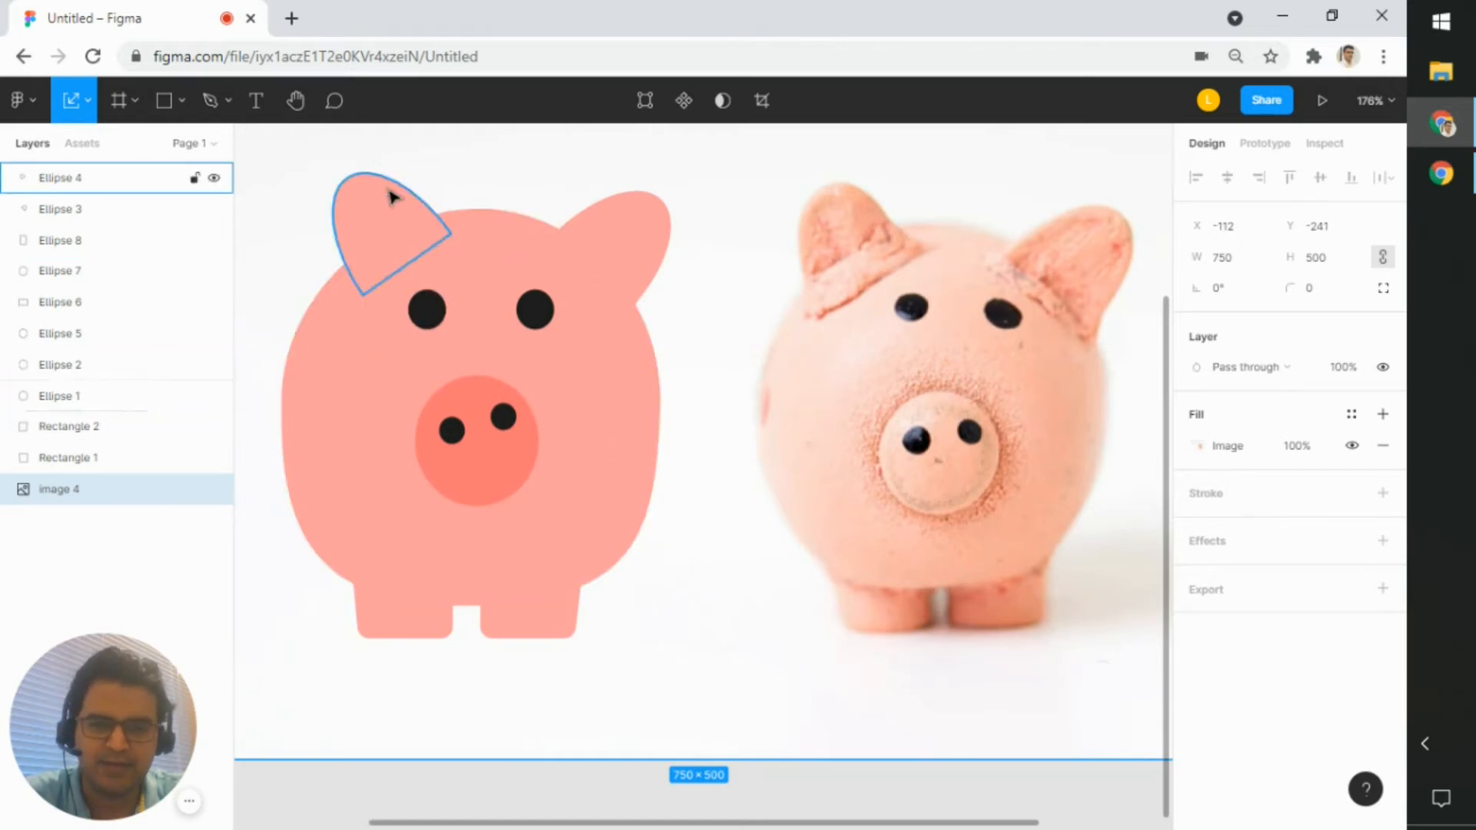
- Shift the reference photo closer to the drawn pig, to X -170, Y -241
{"action": "scroll", "coordinate": [392, 197], "scroll_direction": "up", "scroll_amount": 5}
{"action": "scroll", "coordinate": [567, 346], "scroll_direction": "down", "scroll_amount": 4}
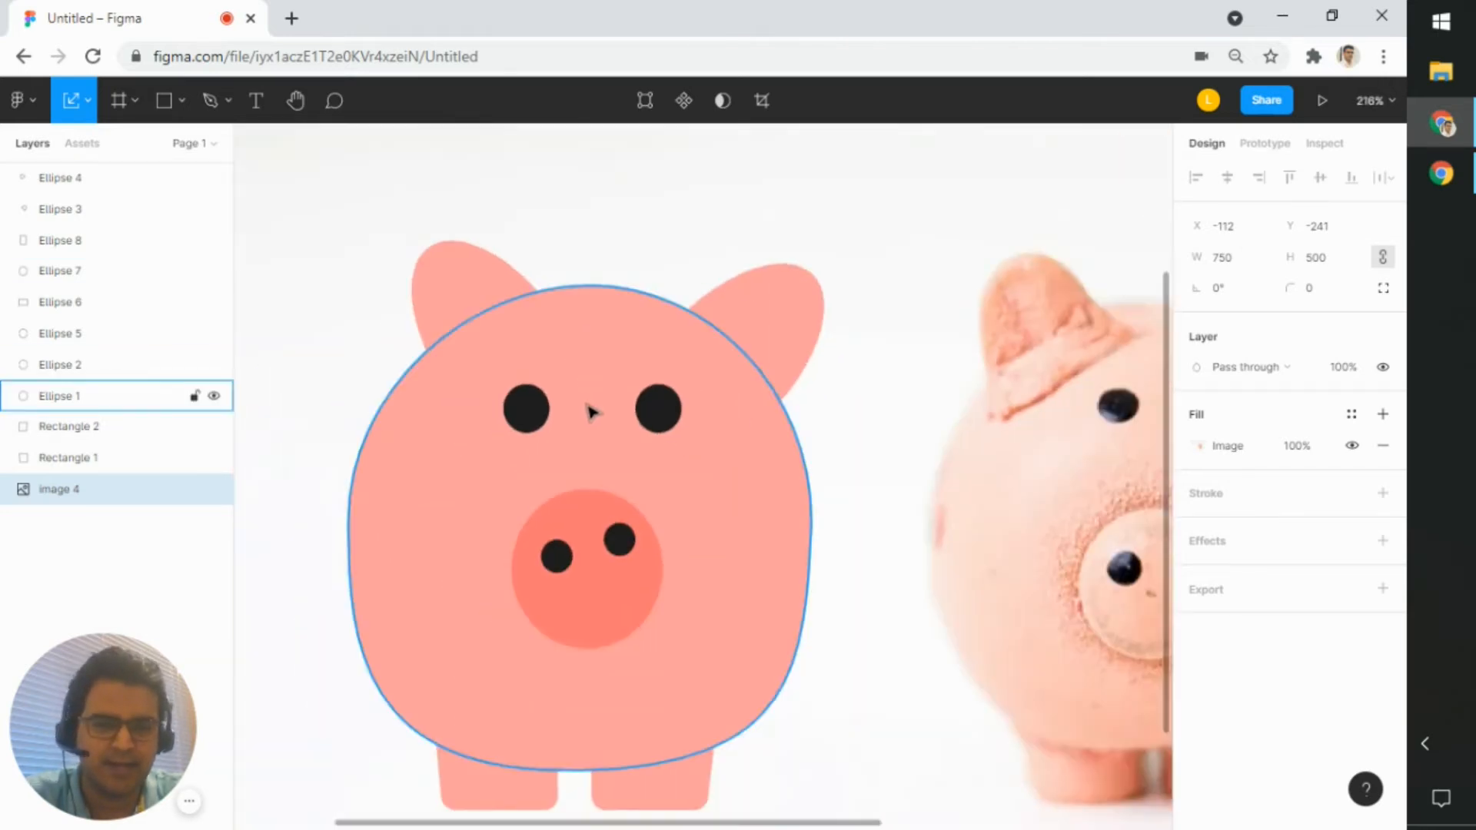
{"action": "scroll", "coordinate": [590, 413], "scroll_direction": "down", "scroll_amount": 2}
{"action": "left_click_drag", "start_coordinate": [1025, 439], "coordinate": [943, 438]}
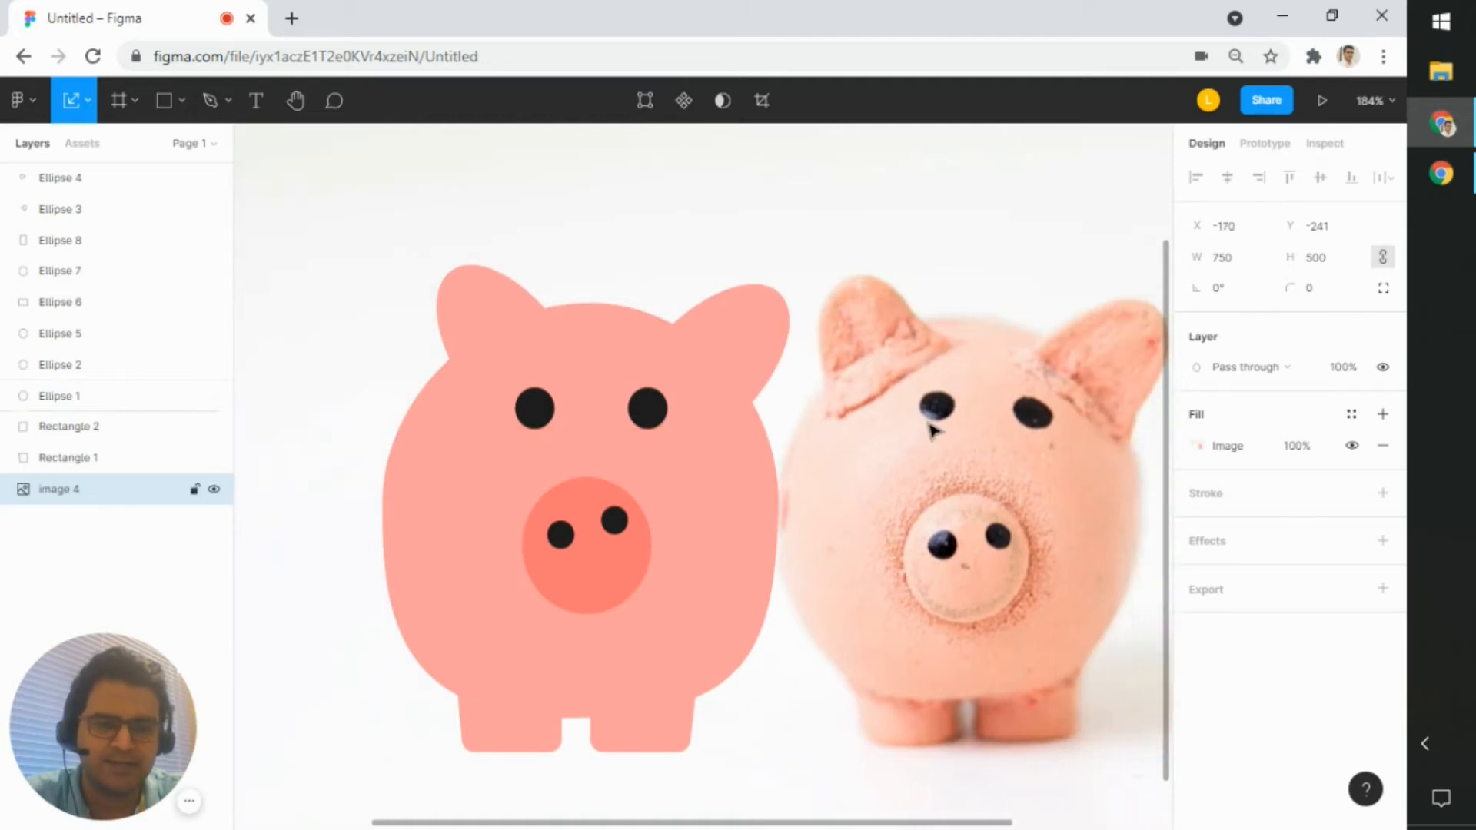
- Duplicate the left eye ellipse and offset the copy to X 106, Y -14
{"action": "scroll", "coordinate": [583, 409], "scroll_direction": "up", "scroll_amount": 3}
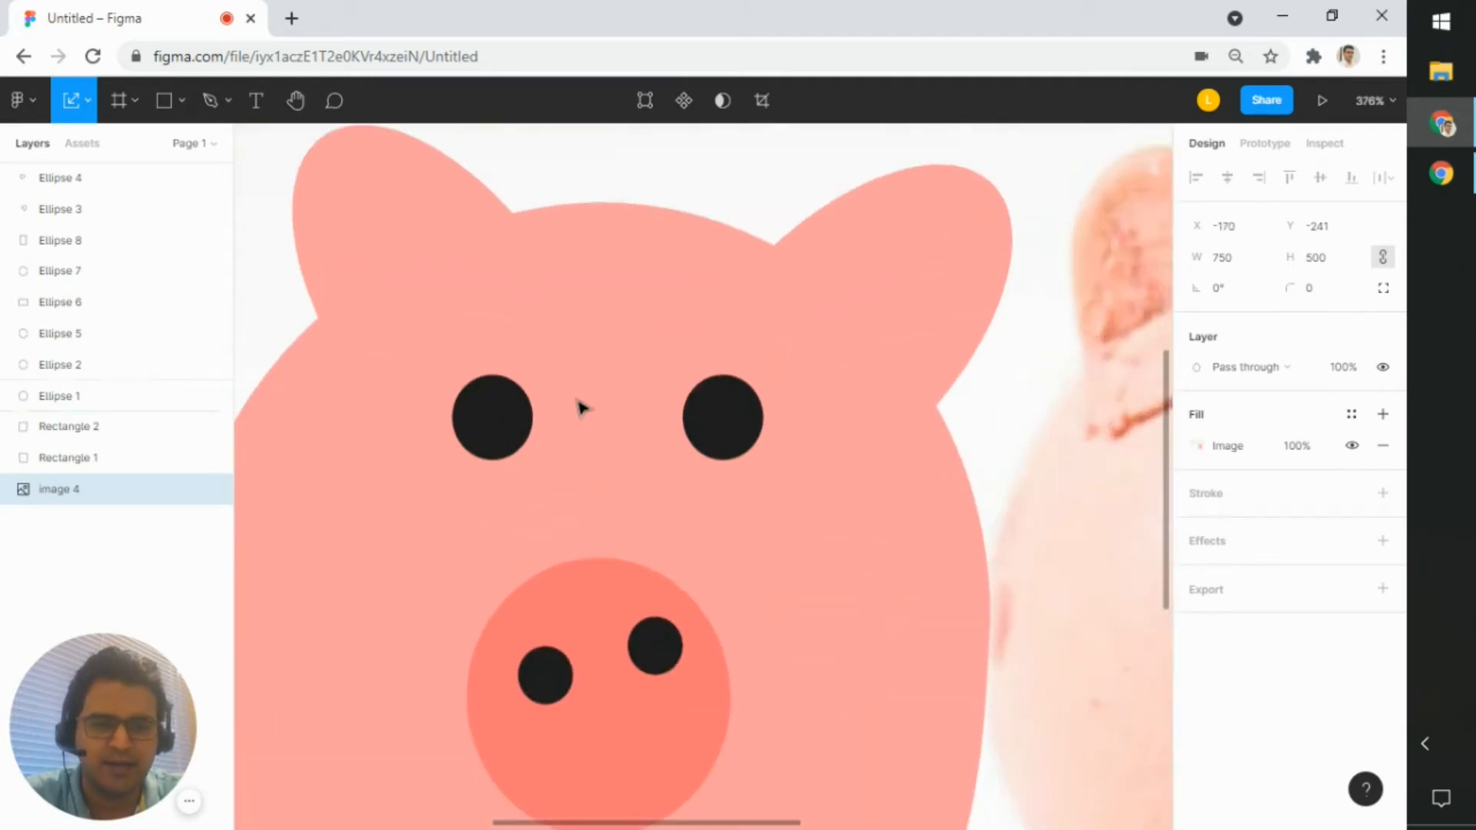
{"action": "scroll", "coordinate": [582, 408], "scroll_direction": "down", "scroll_amount": 3}
{"action": "scroll", "coordinate": [523, 396], "scroll_direction": "up", "scroll_amount": 5}
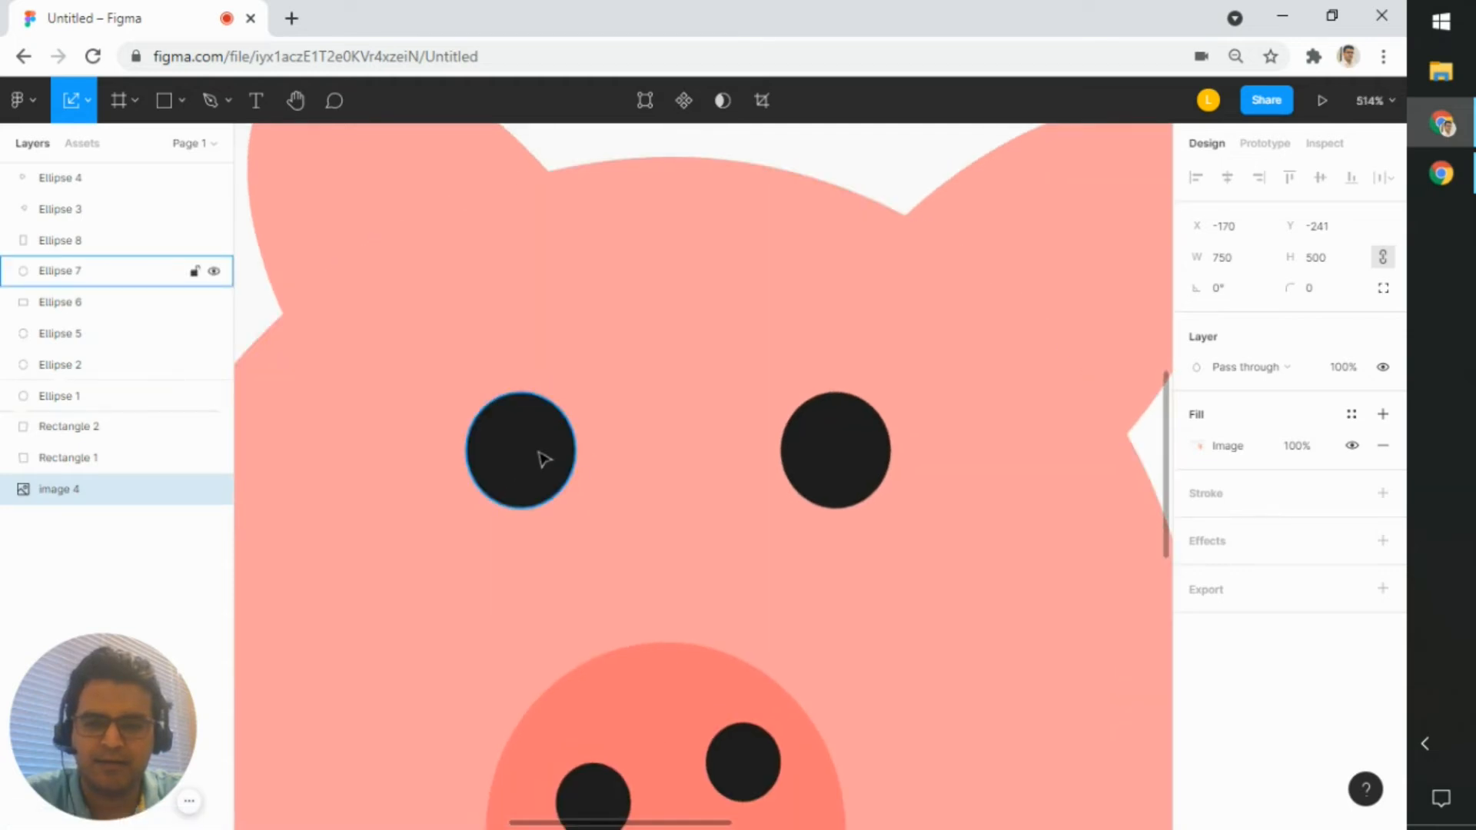
{"action": "left_click", "coordinate": [543, 459]}
{"action": "left_click", "coordinate": [504, 343]}
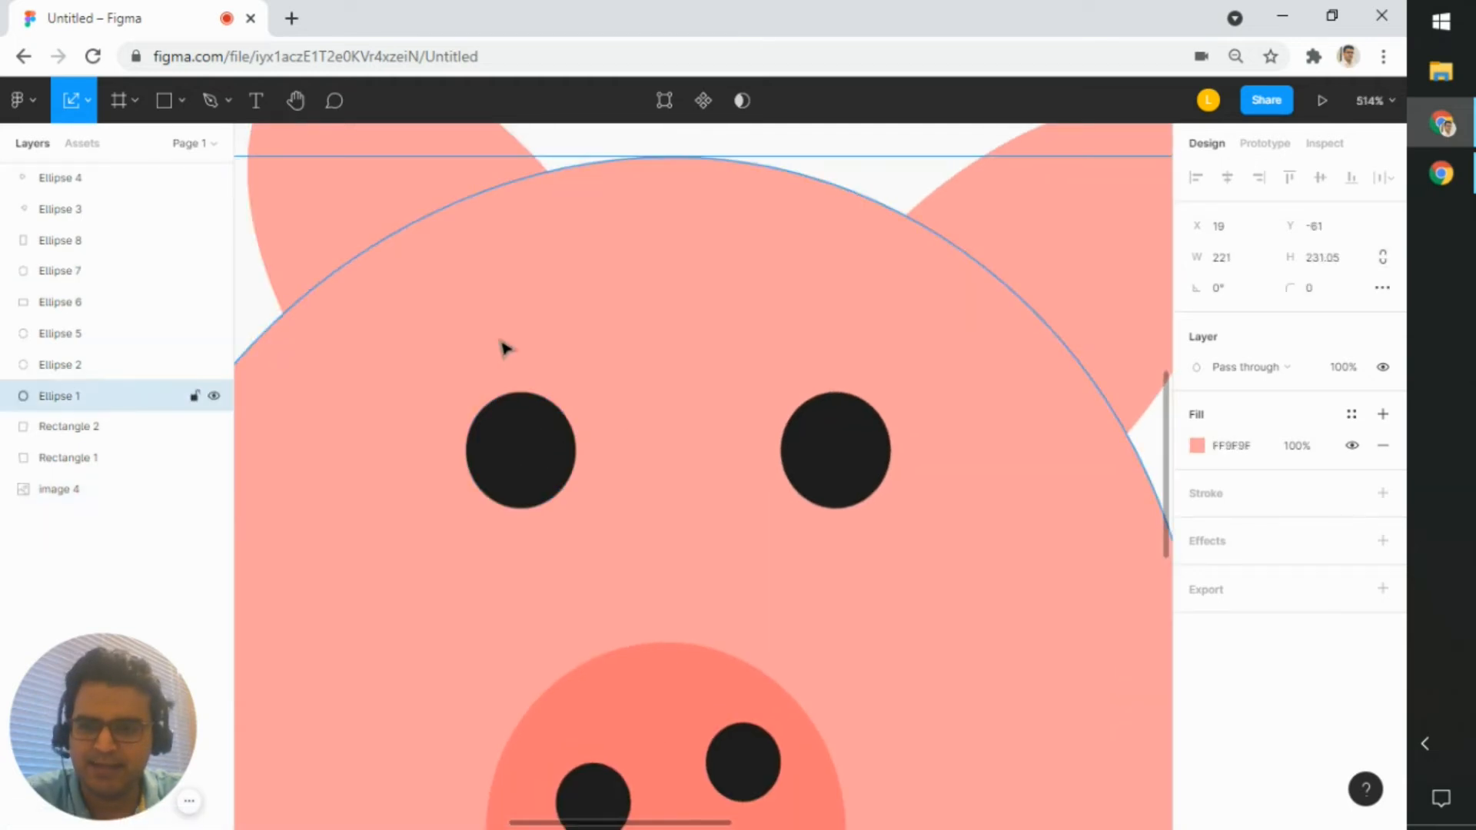
{"action": "left_click", "coordinate": [526, 474]}
{"action": "key", "text": "ctrl+v"}
{"action": "left_click_drag", "start_coordinate": [526, 473], "coordinate": [591, 469]}
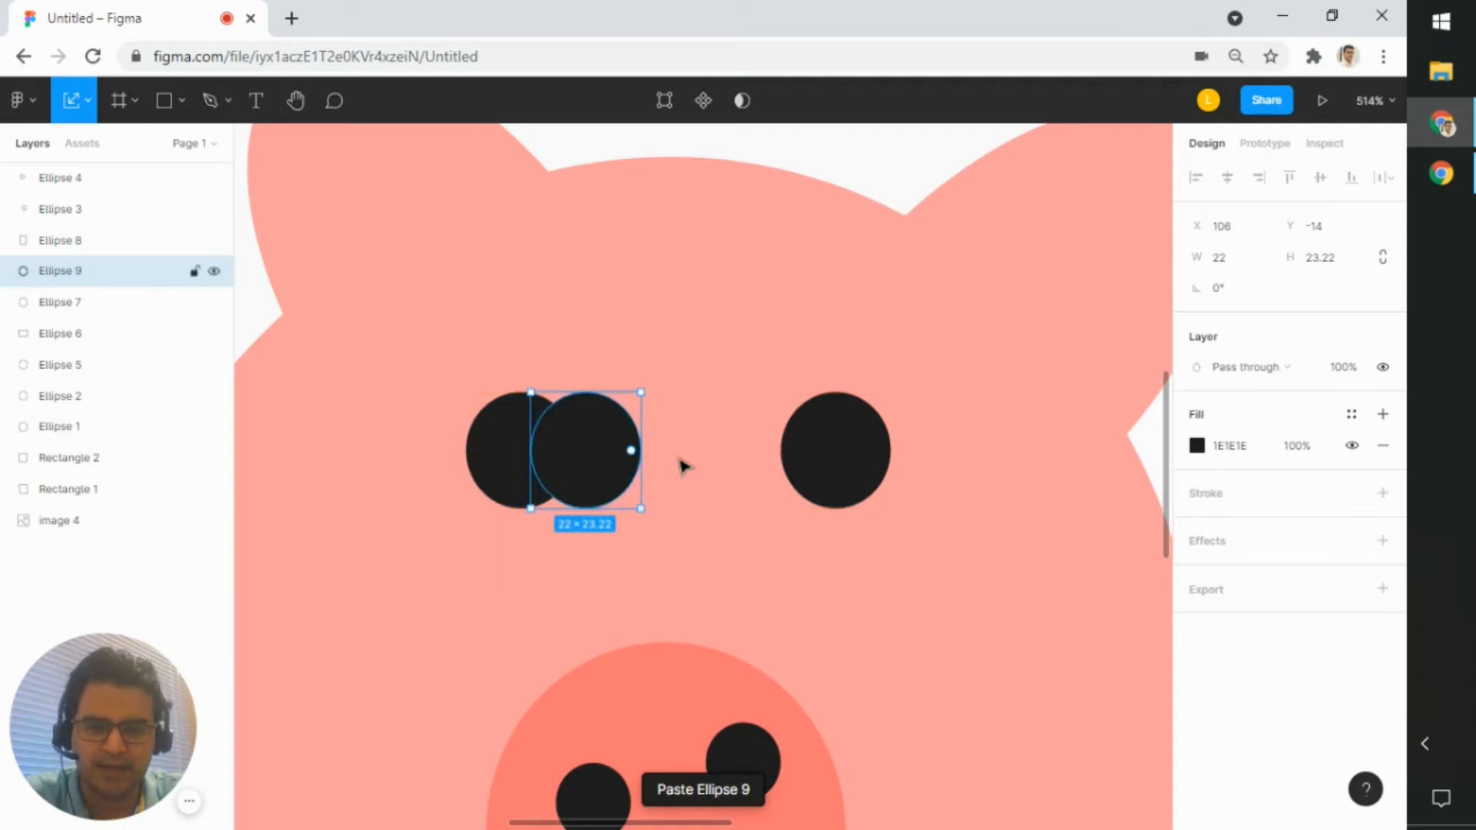
- Change the copied eye ellipse's fill to white FFFFFF
{"action": "left_click", "coordinate": [1197, 446]}
{"action": "type", "text": "ffffff"}
{"action": "key", "text": "Return"}
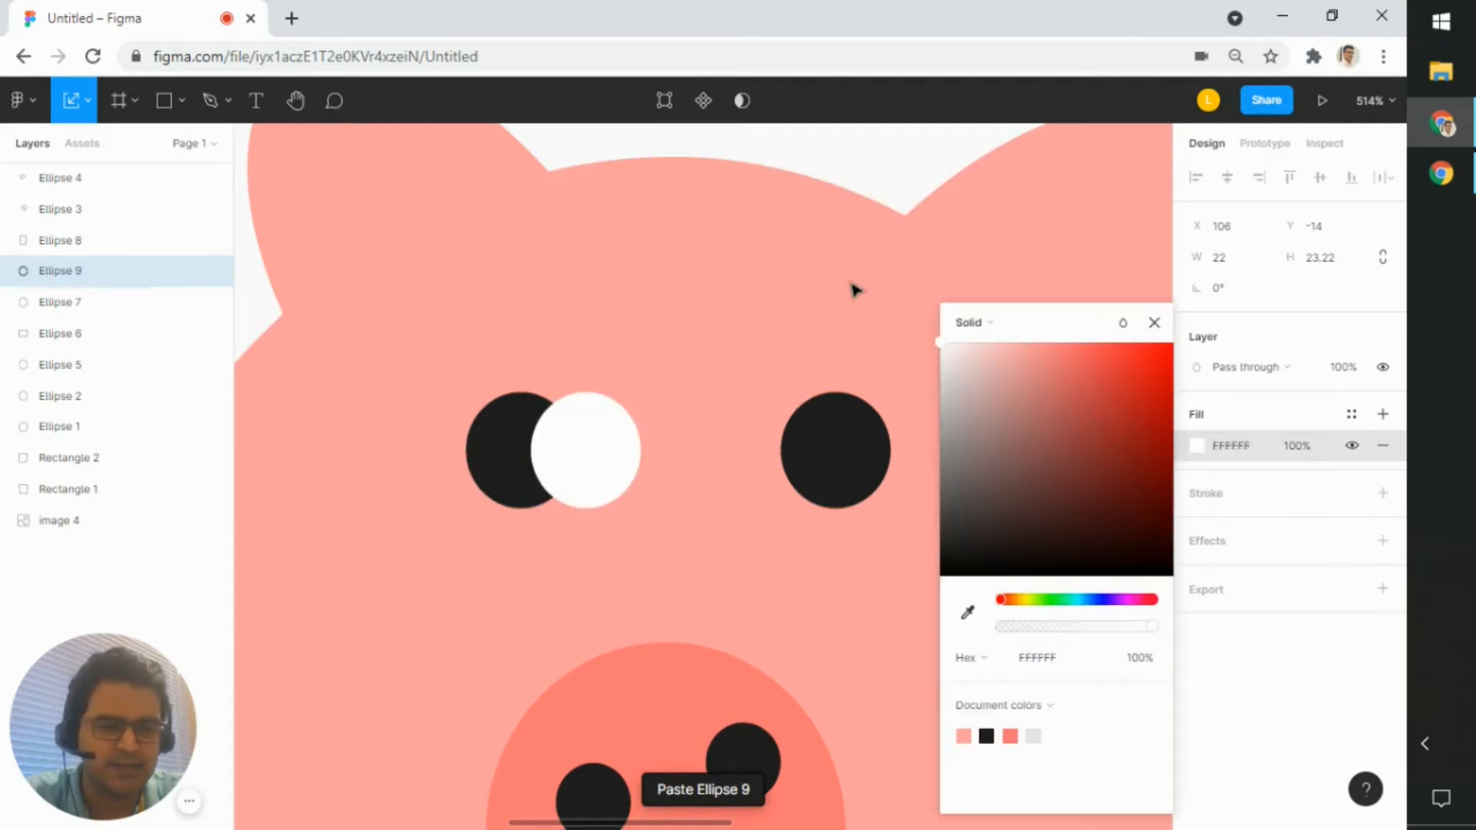
{"action": "left_click", "coordinate": [1168, 328]}
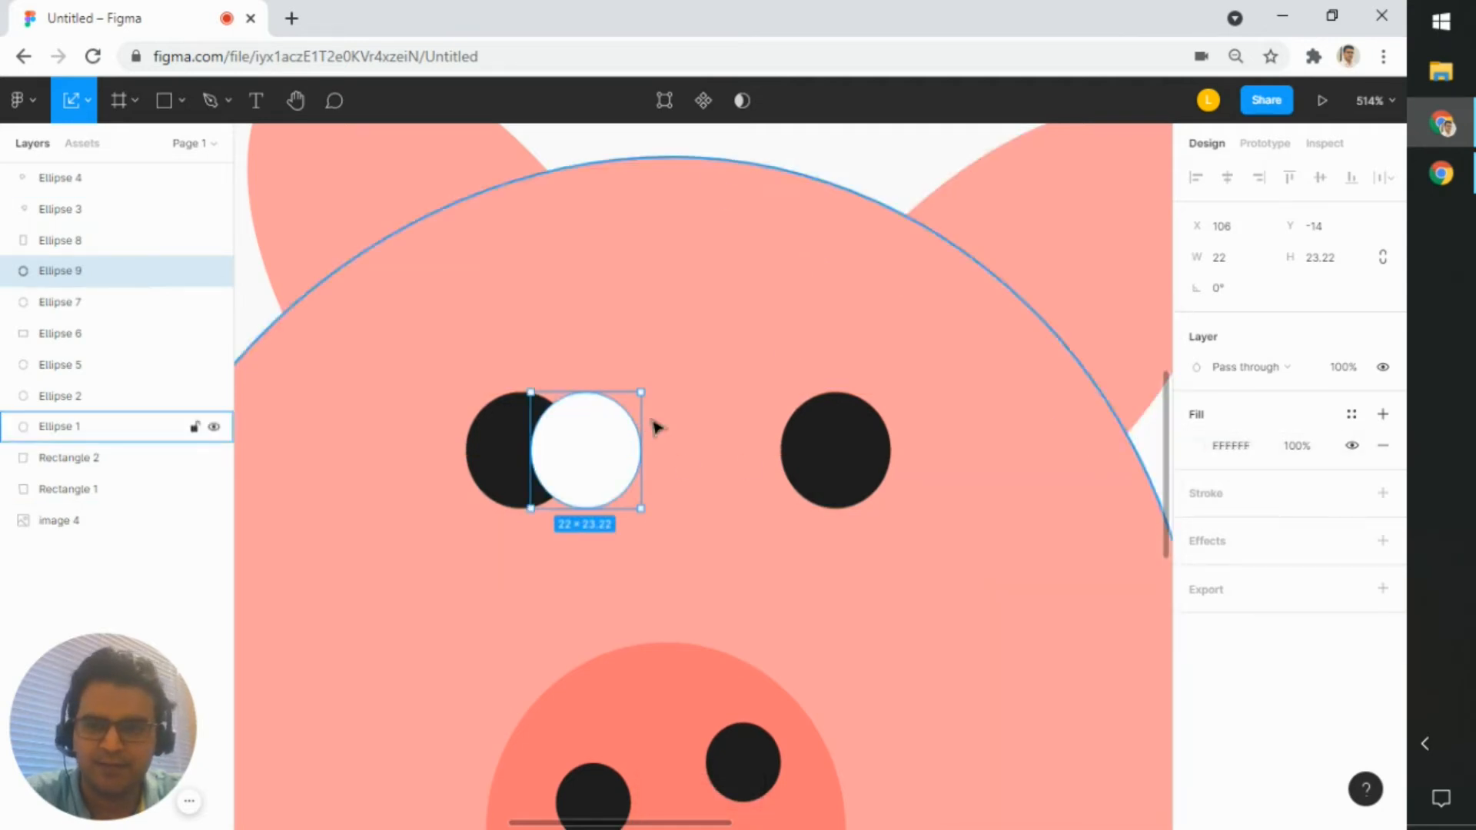
- Shrink the white ellipse to 6 × 6.33 low inside the left eye and paste a copy into the right eye at X 164, Y -1
{"action": "left_click_drag", "start_coordinate": [641, 392], "coordinate": [845, 483]}
{"action": "key", "text": "ctrl+c"}
{"action": "key", "text": "ctrl+v"}
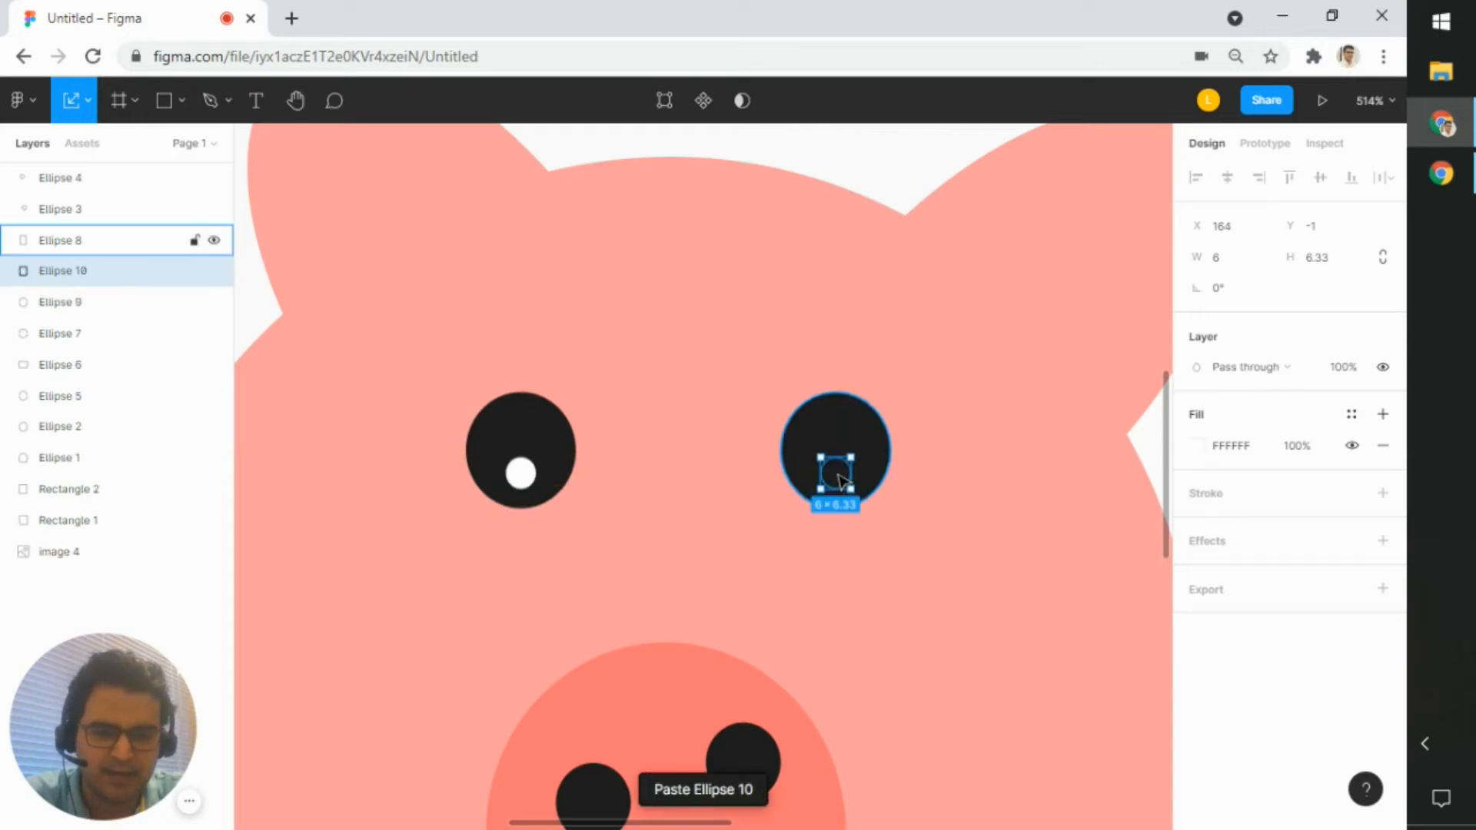
- Bring the right eye's white highlight to the front and deselect it
{"action": "right_click", "coordinate": [842, 480]}
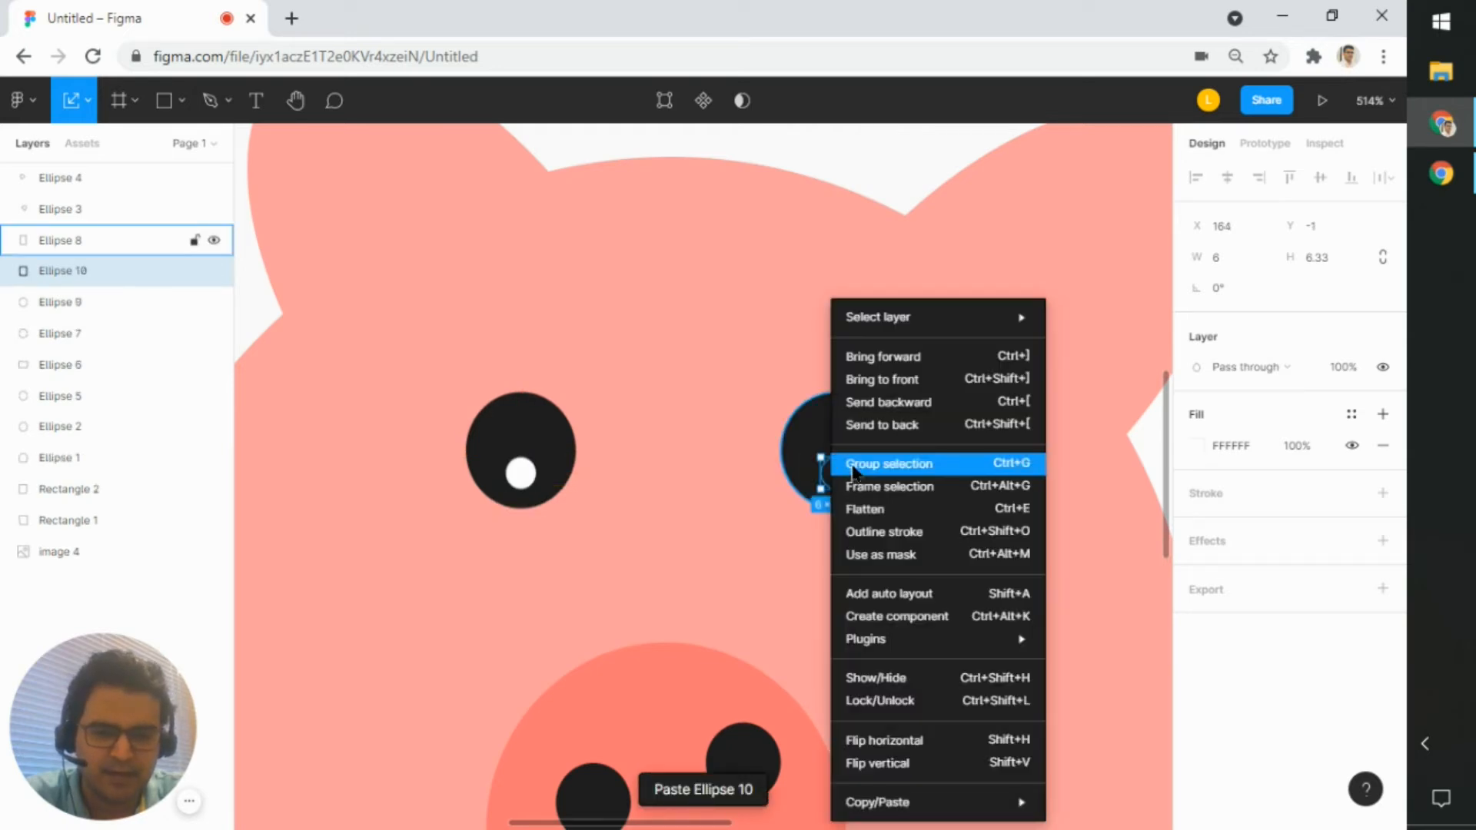
{"action": "left_click", "coordinate": [888, 380]}
{"action": "left_click", "coordinate": [872, 555]}
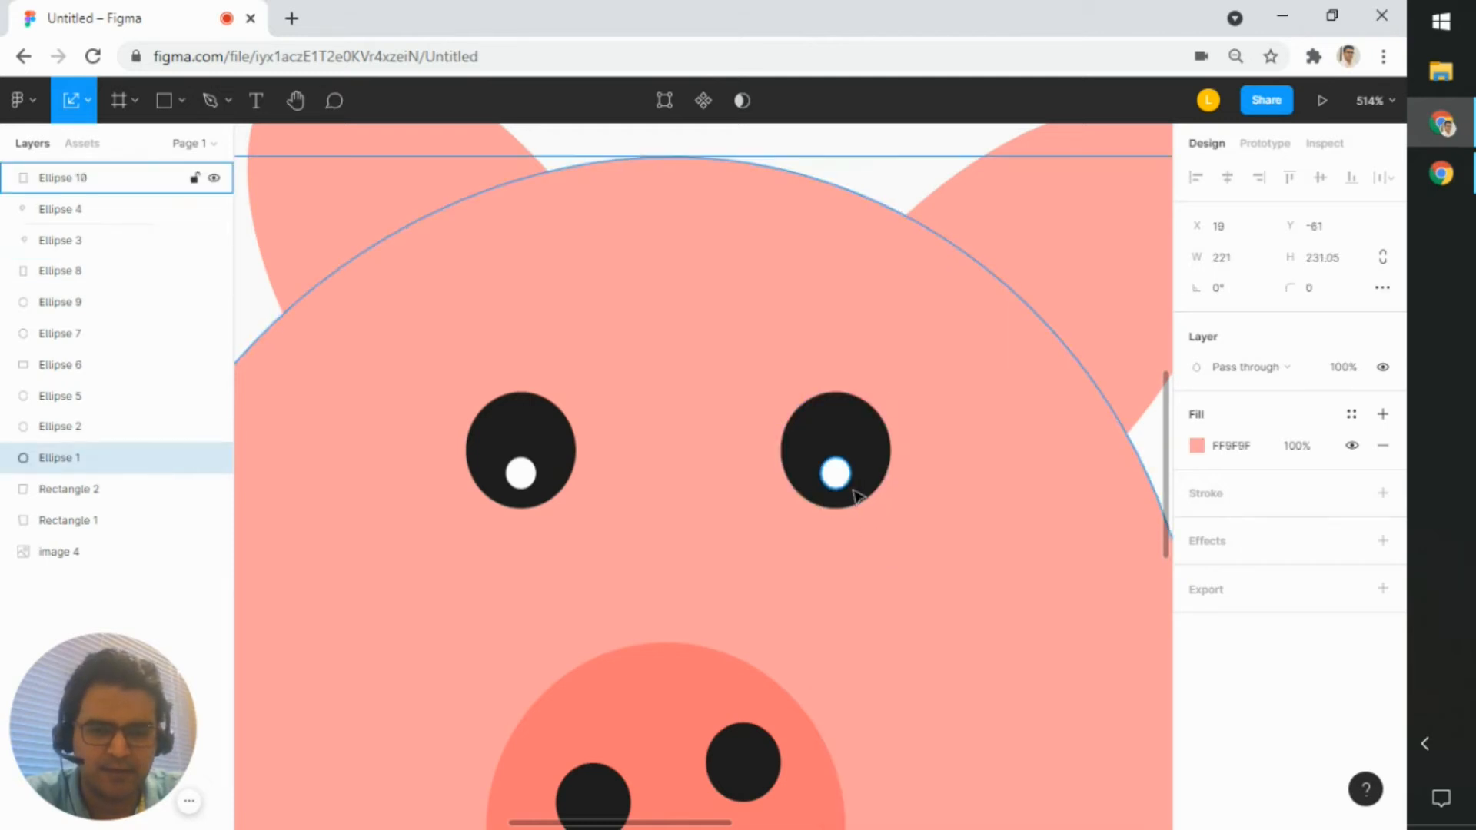
- Move the reference photo to X -143, Y -264 so its pig stands clear of the drawn one
{"action": "scroll", "coordinate": [850, 490], "scroll_direction": "down", "scroll_amount": 5}
{"action": "scroll", "coordinate": [859, 499], "scroll_direction": "down", "scroll_amount": 3}
{"action": "left_click", "coordinate": [985, 579]}
{"action": "scroll", "coordinate": [922, 577], "scroll_direction": "right", "scroll_amount": 4}
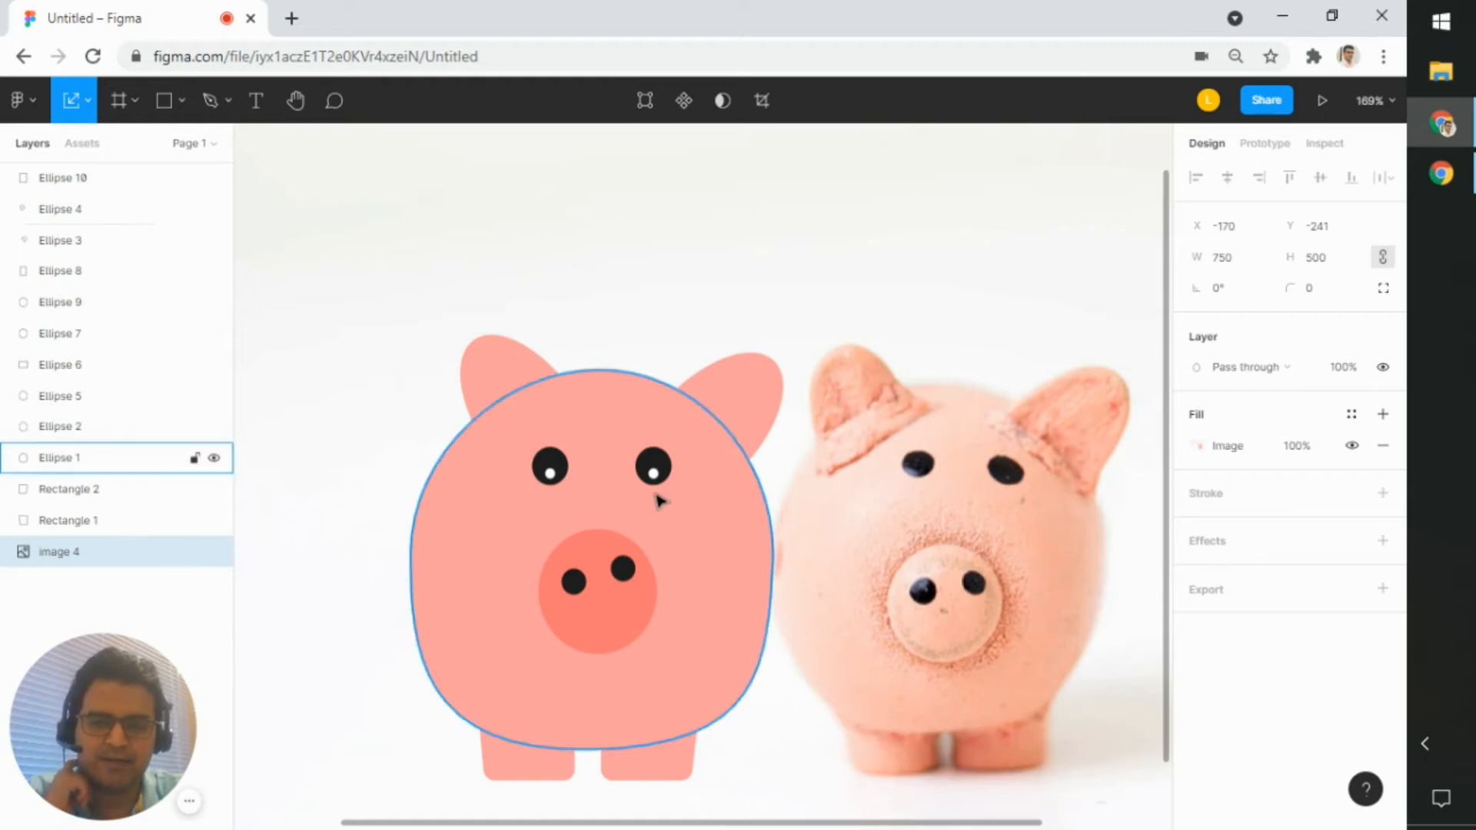
{"action": "scroll", "coordinate": [670, 492], "scroll_direction": "up", "scroll_amount": 5}
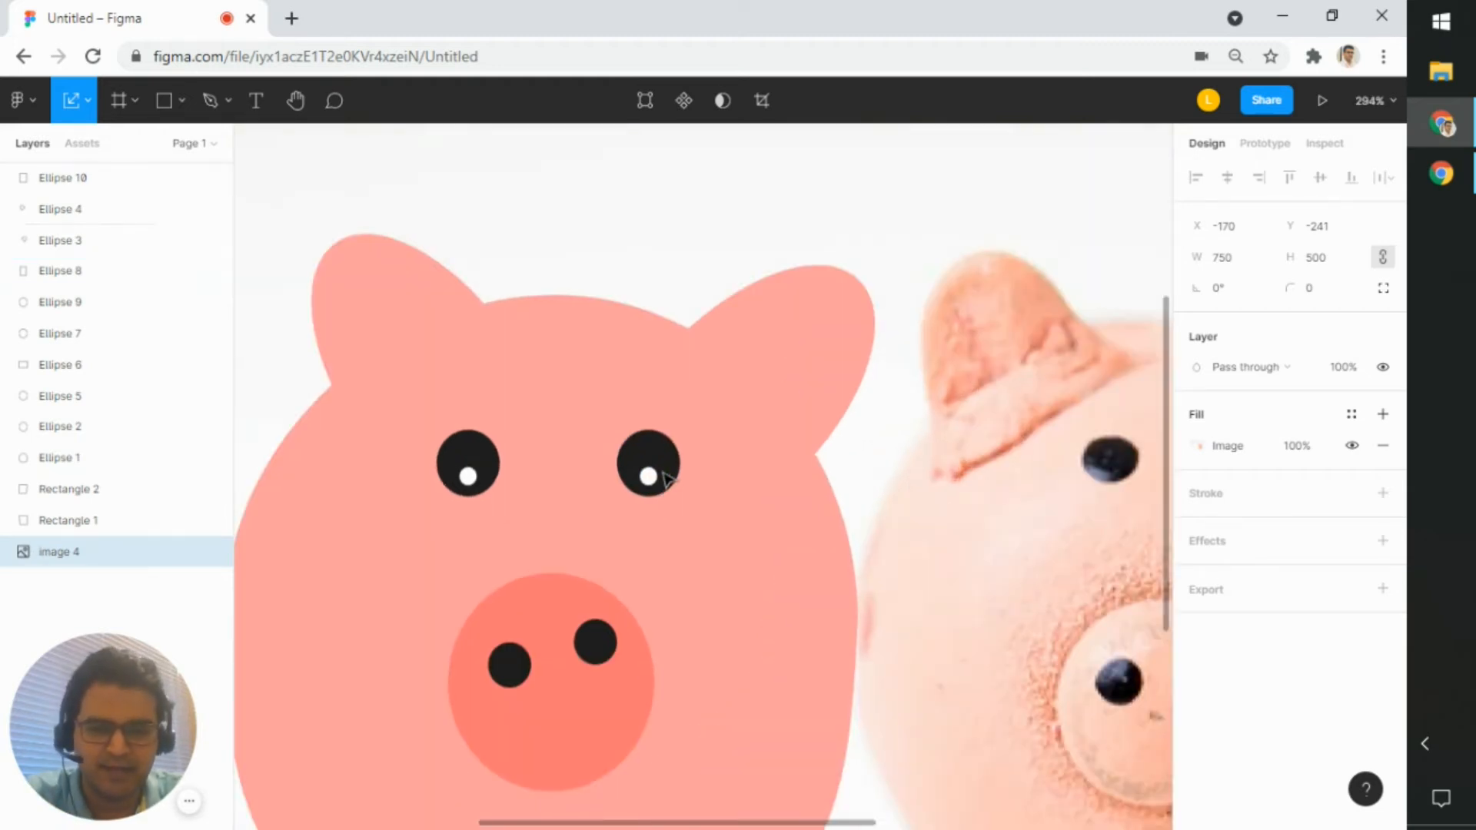
{"action": "scroll", "coordinate": [670, 492], "scroll_direction": "down", "scroll_amount": 1}
{"action": "scroll", "coordinate": [669, 492], "scroll_direction": "down", "scroll_amount": 5}
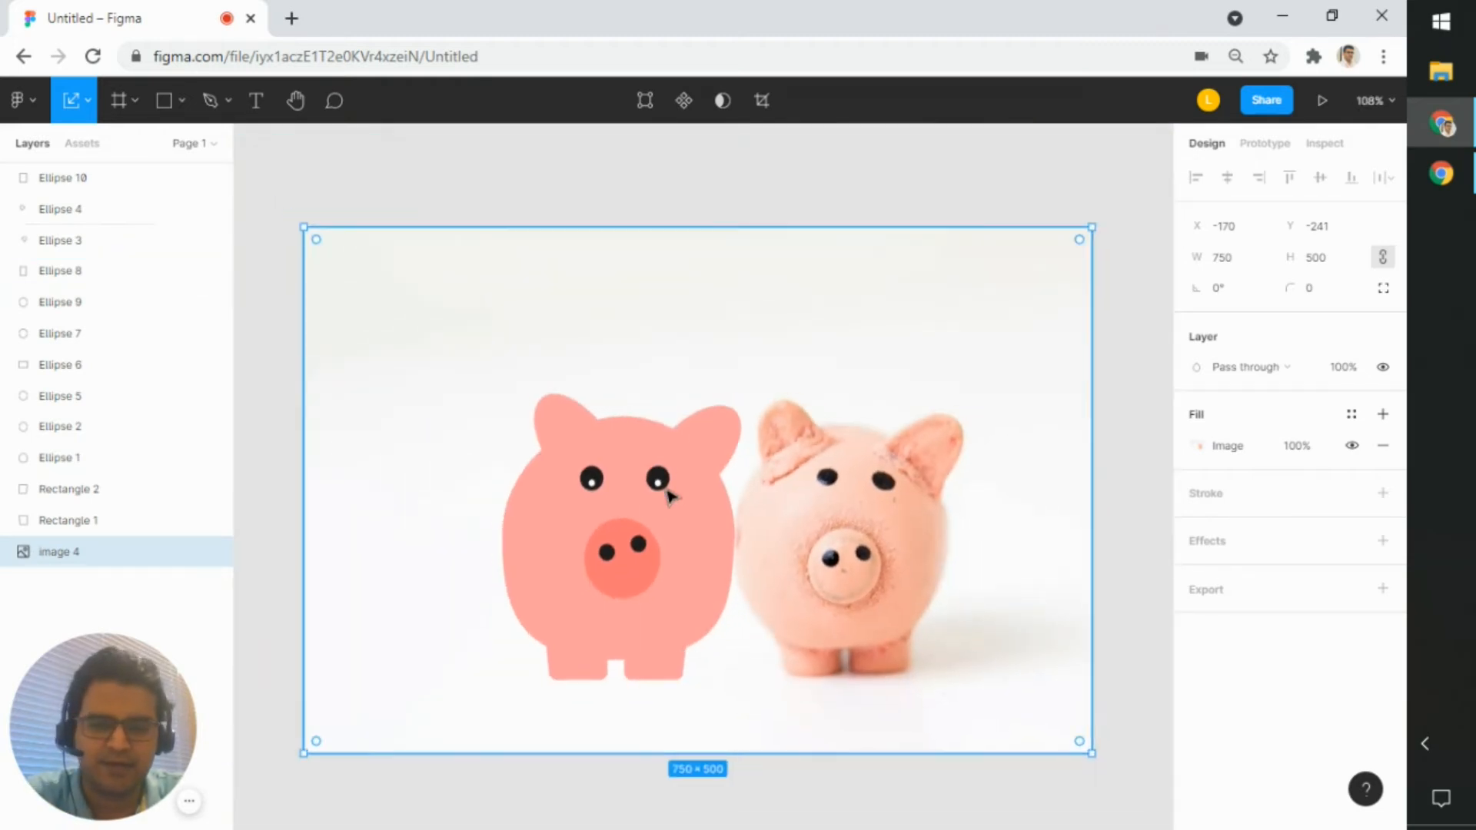
{"action": "left_click_drag", "start_coordinate": [875, 556], "coordinate": [897, 603]}
- Nudge the left ear slightly outward, duplicate it and offset the copy inward to X 118.99, Y 48.19
{"action": "scroll", "coordinate": [685, 481], "scroll_direction": "up", "scroll_amount": 4}
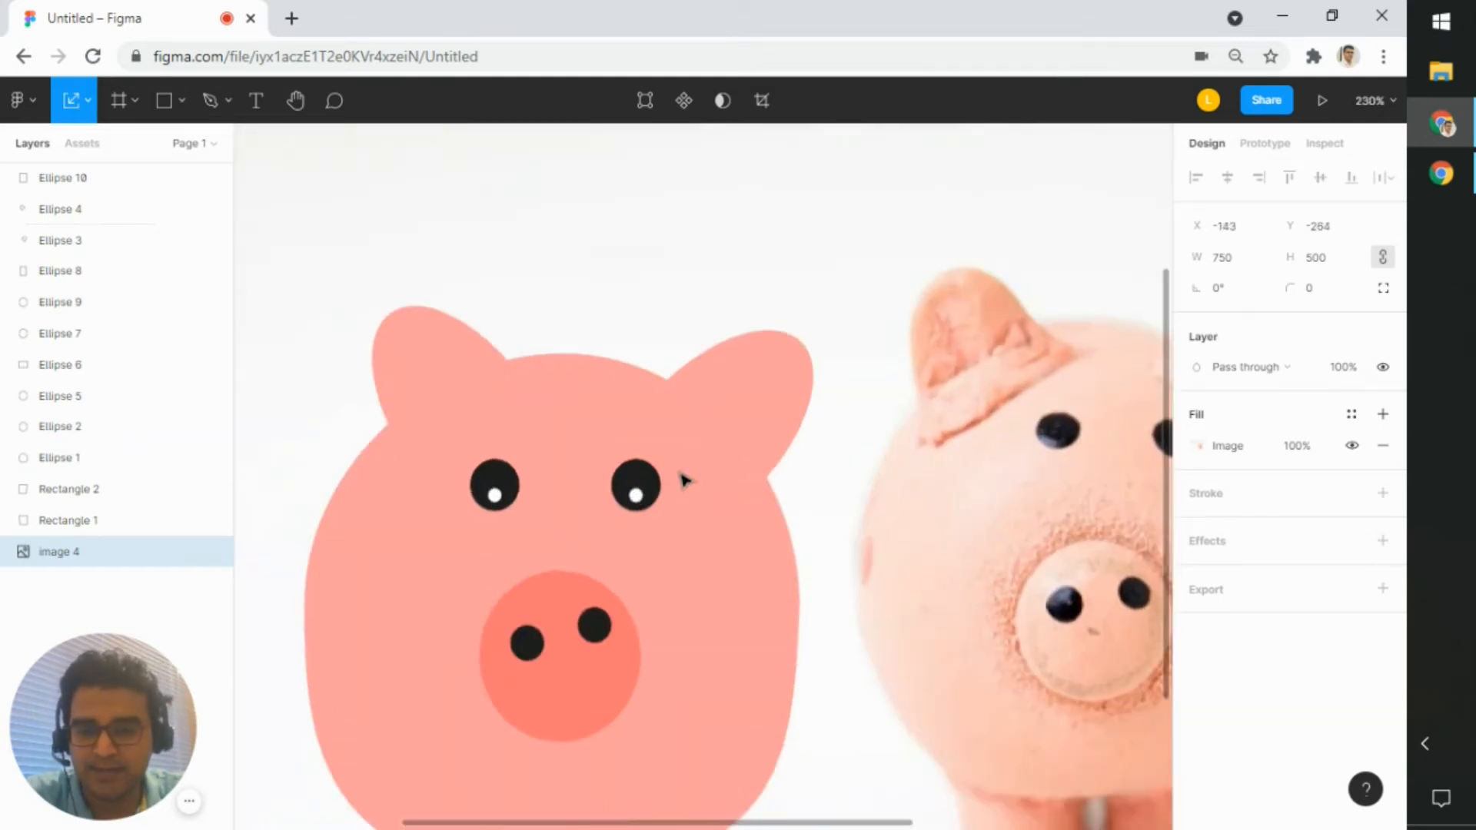
{"action": "scroll", "coordinate": [685, 481], "scroll_direction": "down", "scroll_amount": 4}
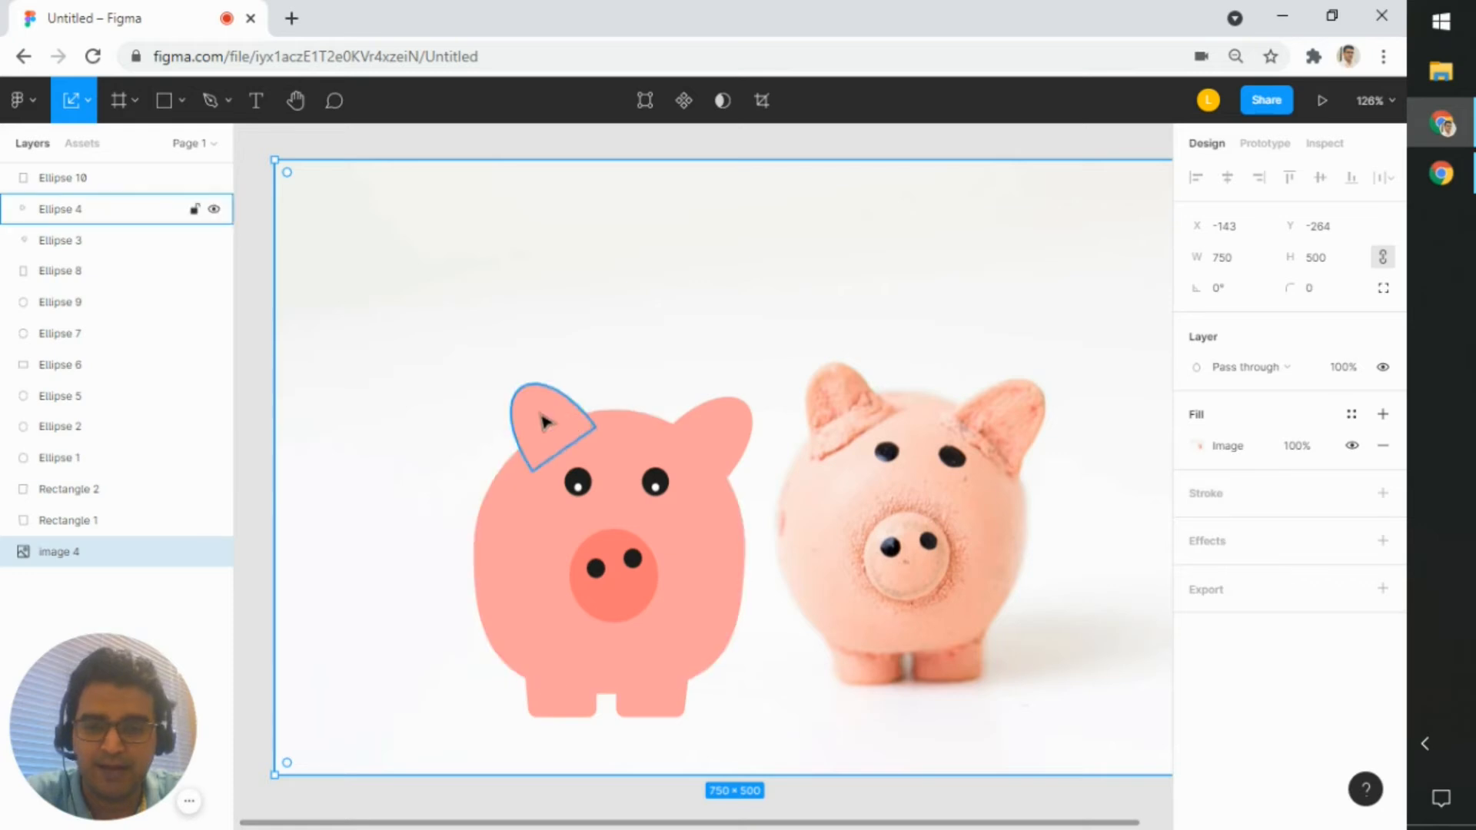
{"action": "scroll", "coordinate": [542, 422], "scroll_direction": "up", "scroll_amount": 1}
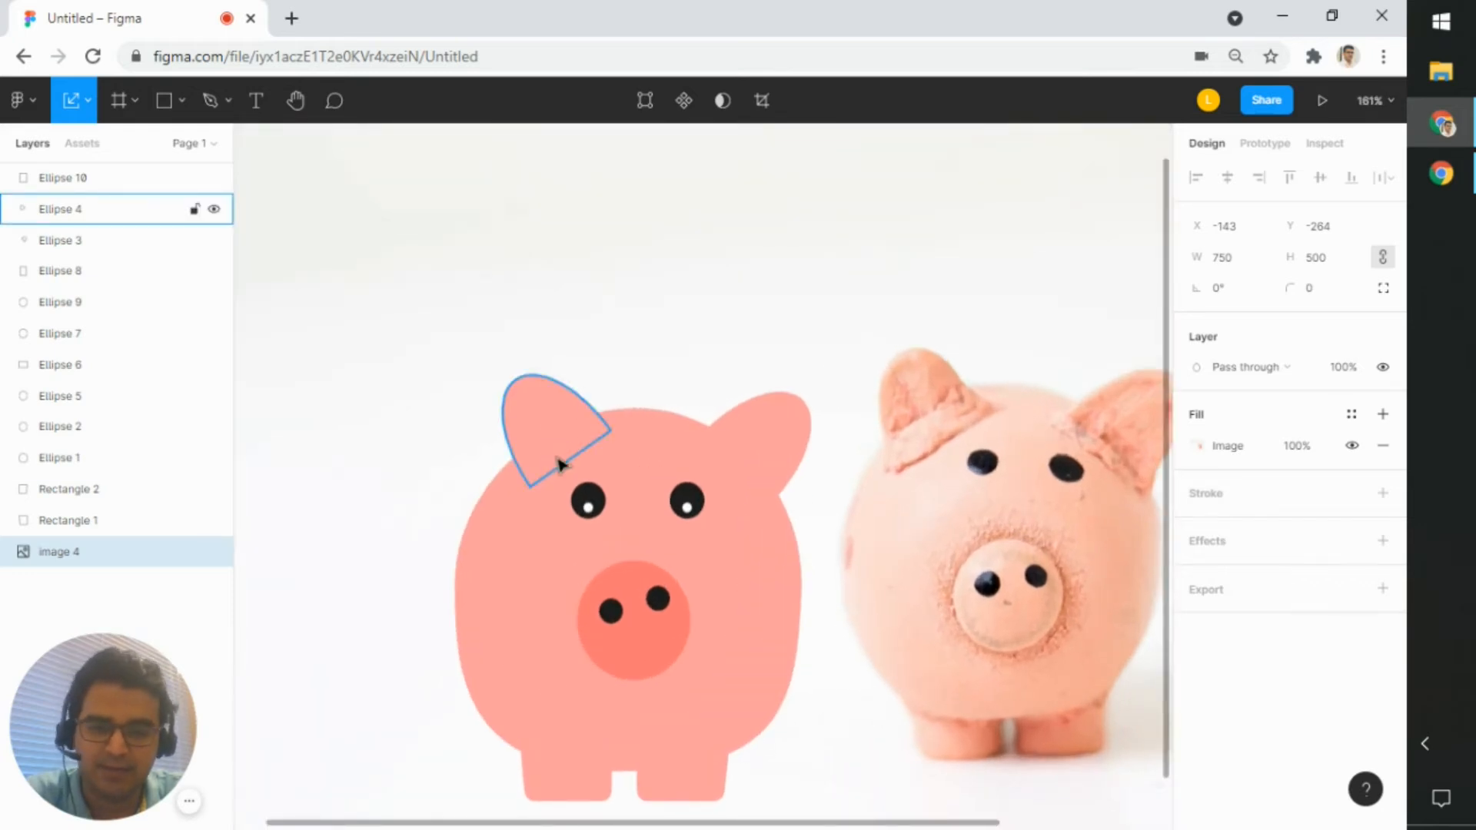
{"action": "left_click_drag", "start_coordinate": [560, 446], "coordinate": [552, 441]}
{"action": "left_click", "coordinate": [552, 436]}
{"action": "key", "text": "ctrl+v"}
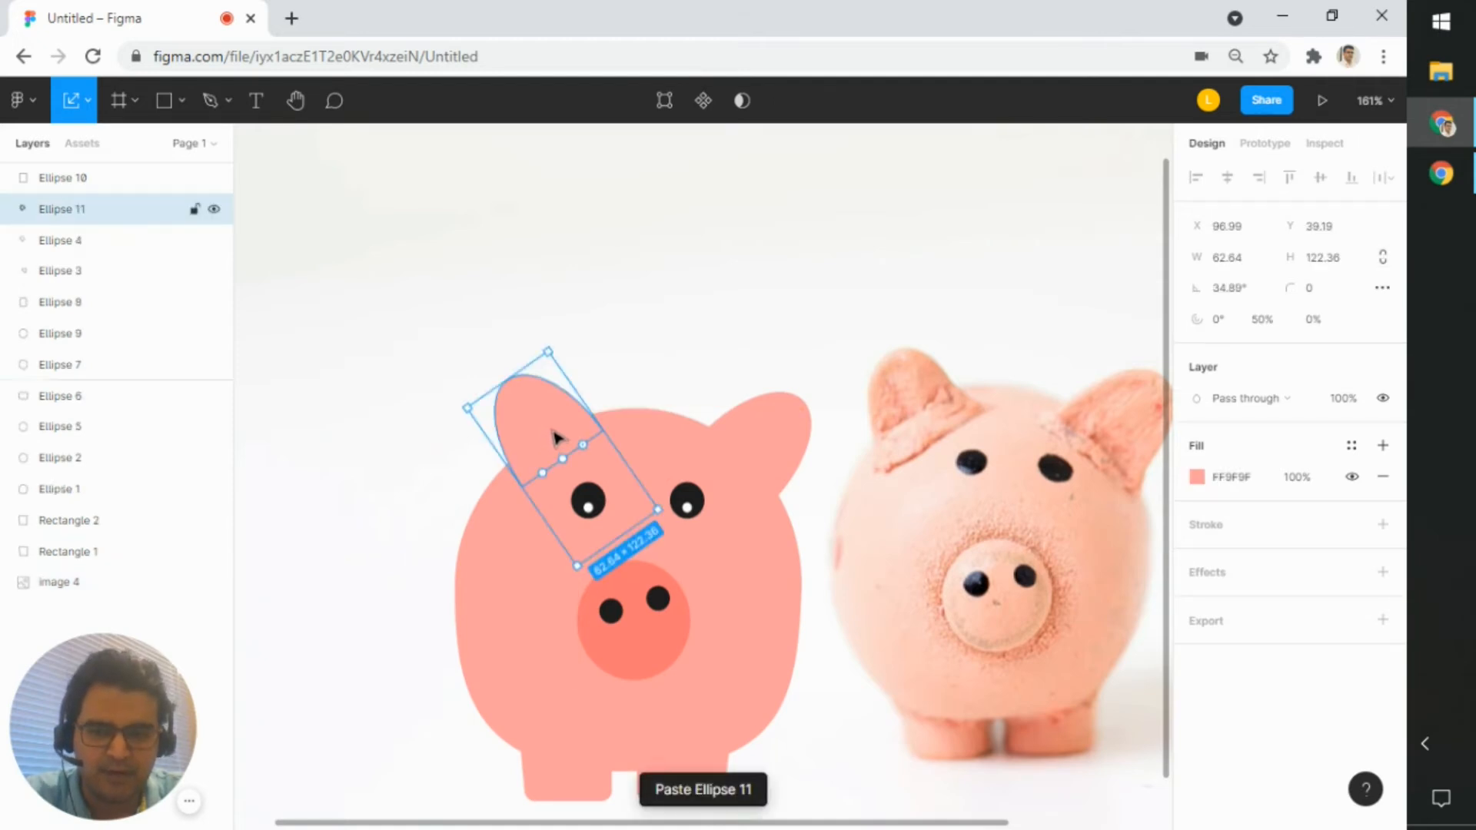
{"action": "scroll", "coordinate": [543, 419], "scroll_direction": "up", "scroll_amount": 5, "text": "ctrl"}
{"action": "left_click_drag", "start_coordinate": [560, 432], "coordinate": [763, 462]}
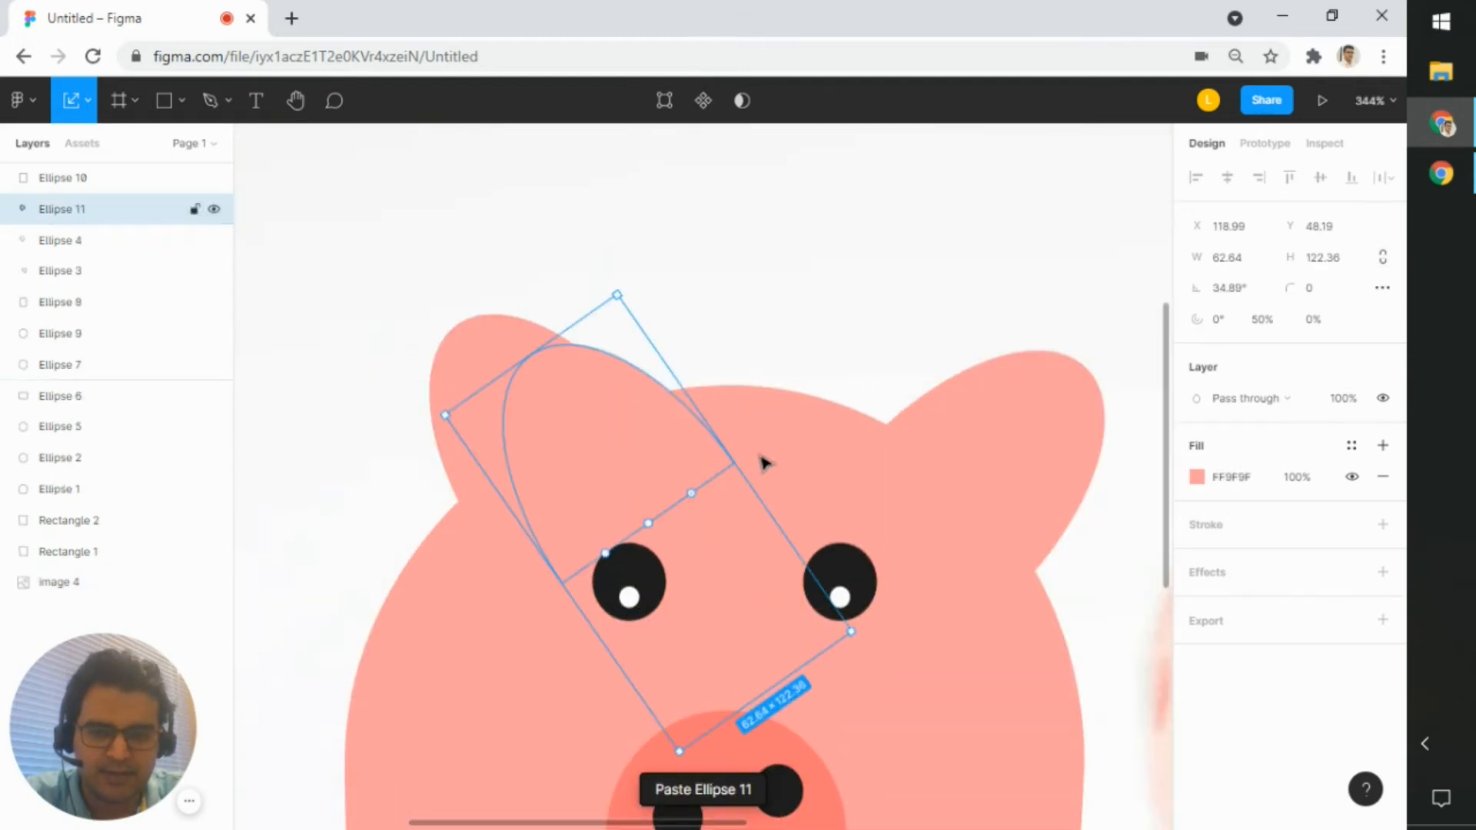
- Fill the copied ear with the snout's darker pink FF7575 by sampling it, and deselect the shape
{"action": "left_click", "coordinate": [1197, 477]}
{"action": "left_click", "coordinate": [967, 613]}
{"action": "left_click", "coordinate": [800, 736]}
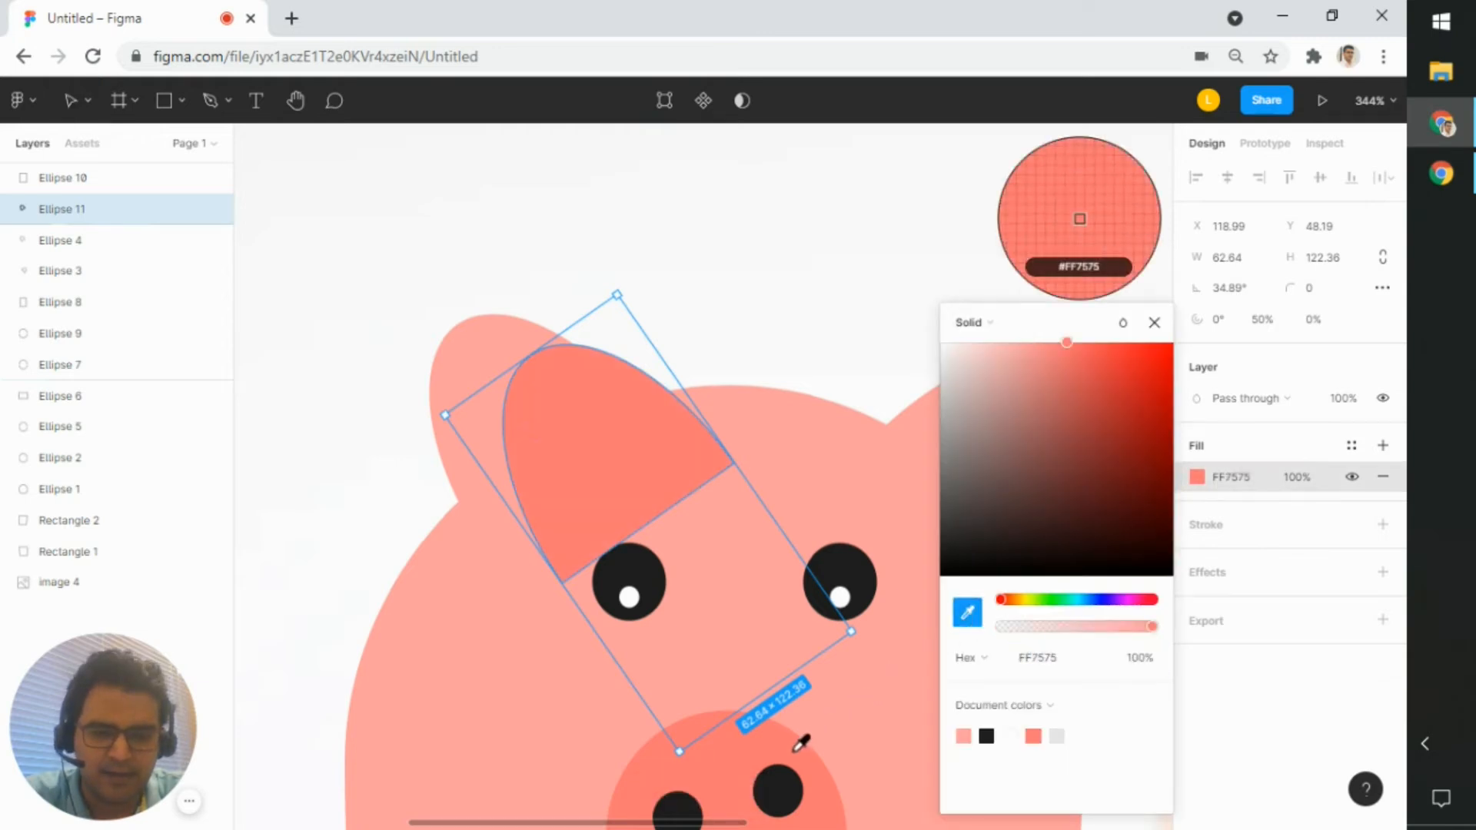
{"action": "left_click", "coordinate": [1154, 322]}
{"action": "left_click", "coordinate": [692, 267]}
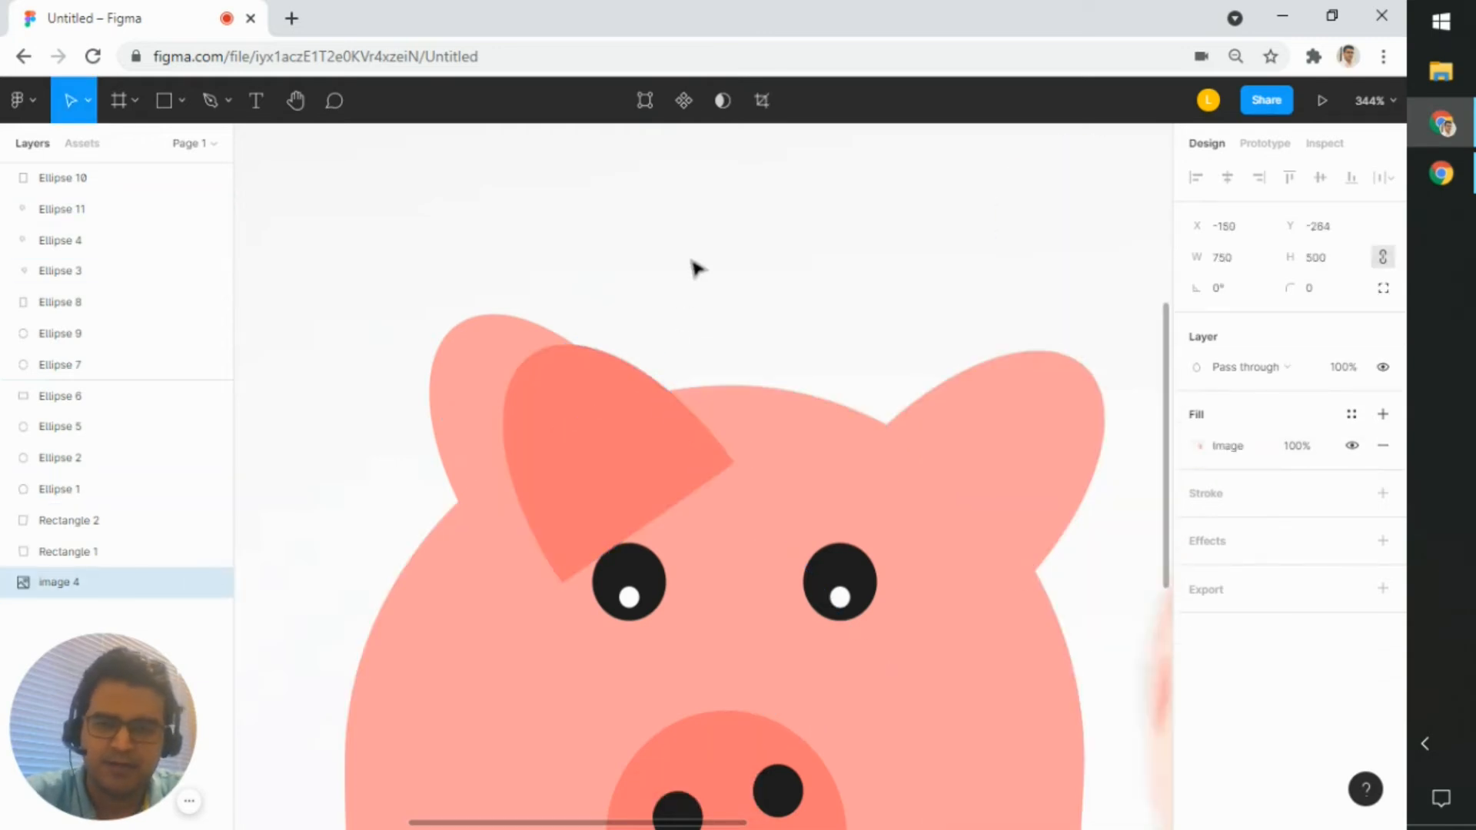
- Resize the darker inner ear to 42.47 × 78.96, place it inside the left ear at X 86.17, Y 2.06, and deselect it
{"action": "left_click", "coordinate": [610, 464]}
{"action": "left_click_drag", "start_coordinate": [850, 632], "coordinate": [731, 576]}
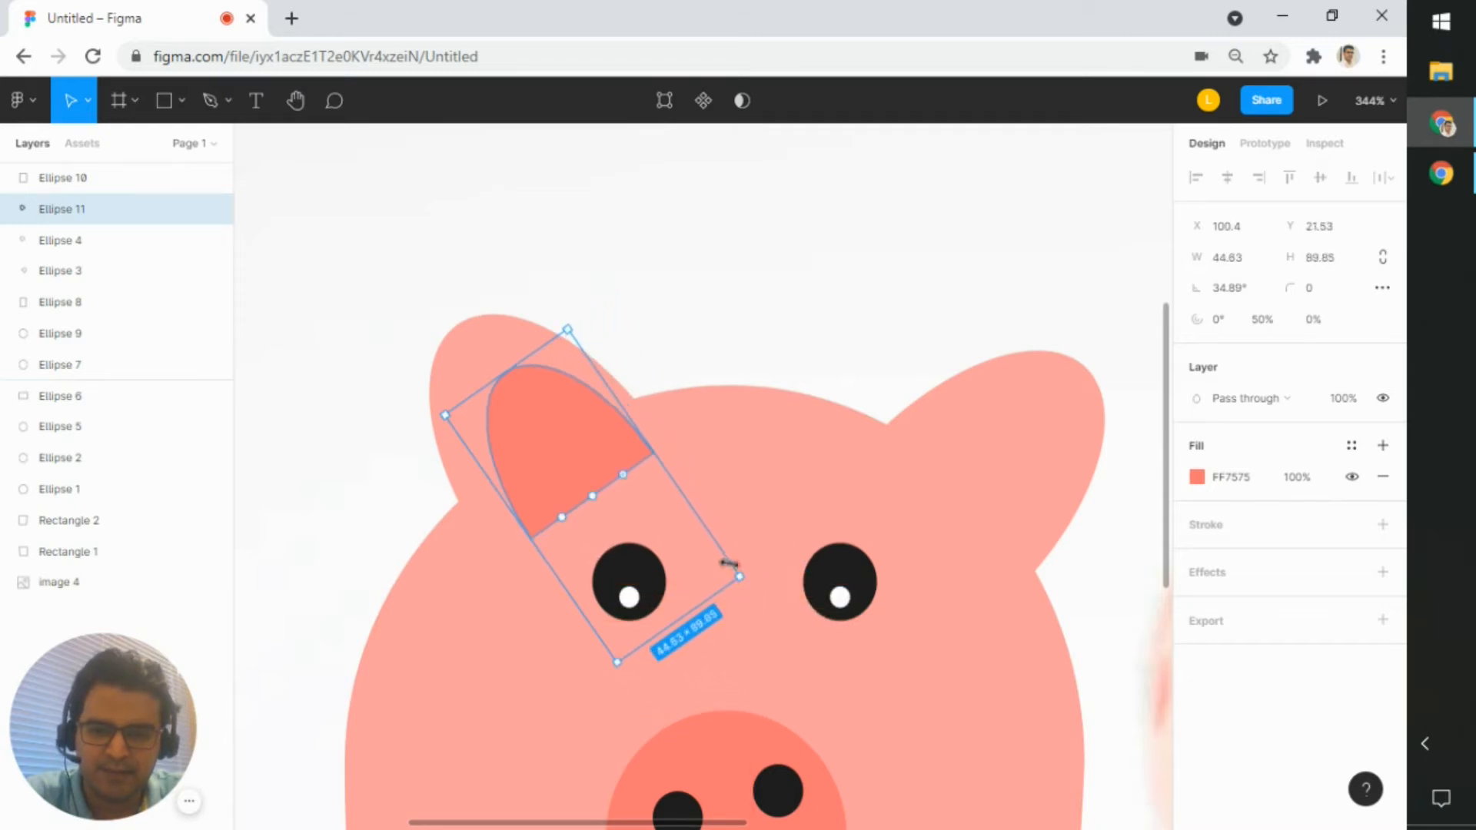
{"action": "left_click_drag", "start_coordinate": [582, 441], "coordinate": [556, 405]}
{"action": "left_click_drag", "start_coordinate": [693, 537], "coordinate": [681, 516]}
{"action": "left_click_drag", "start_coordinate": [567, 408], "coordinate": [567, 413]}
{"action": "scroll", "coordinate": [566, 413], "scroll_direction": "up", "scroll_amount": 3}
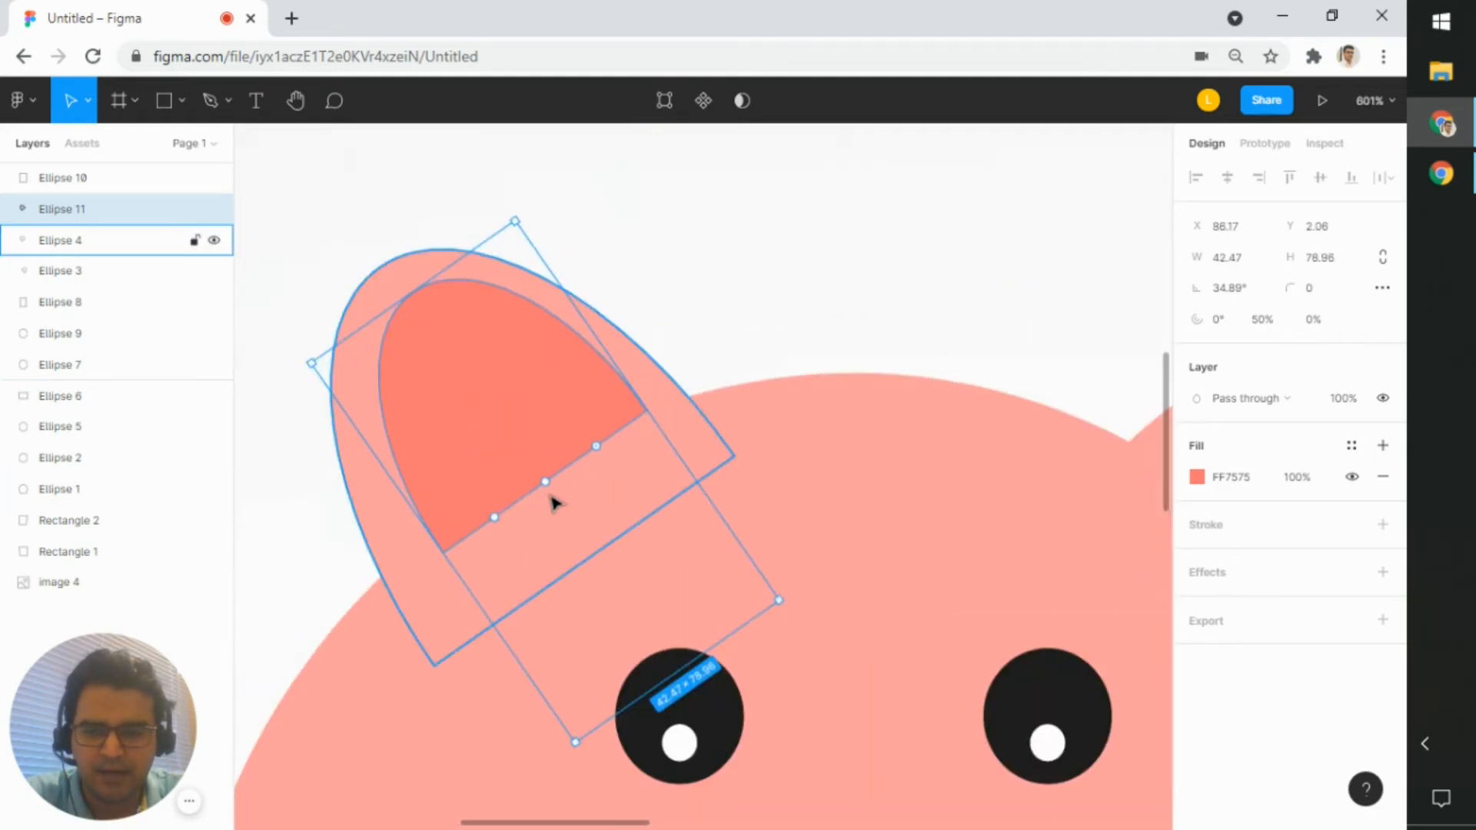
{"action": "left_click_drag", "start_coordinate": [544, 482], "coordinate": [656, 422]}
{"action": "key", "text": "Delete"}
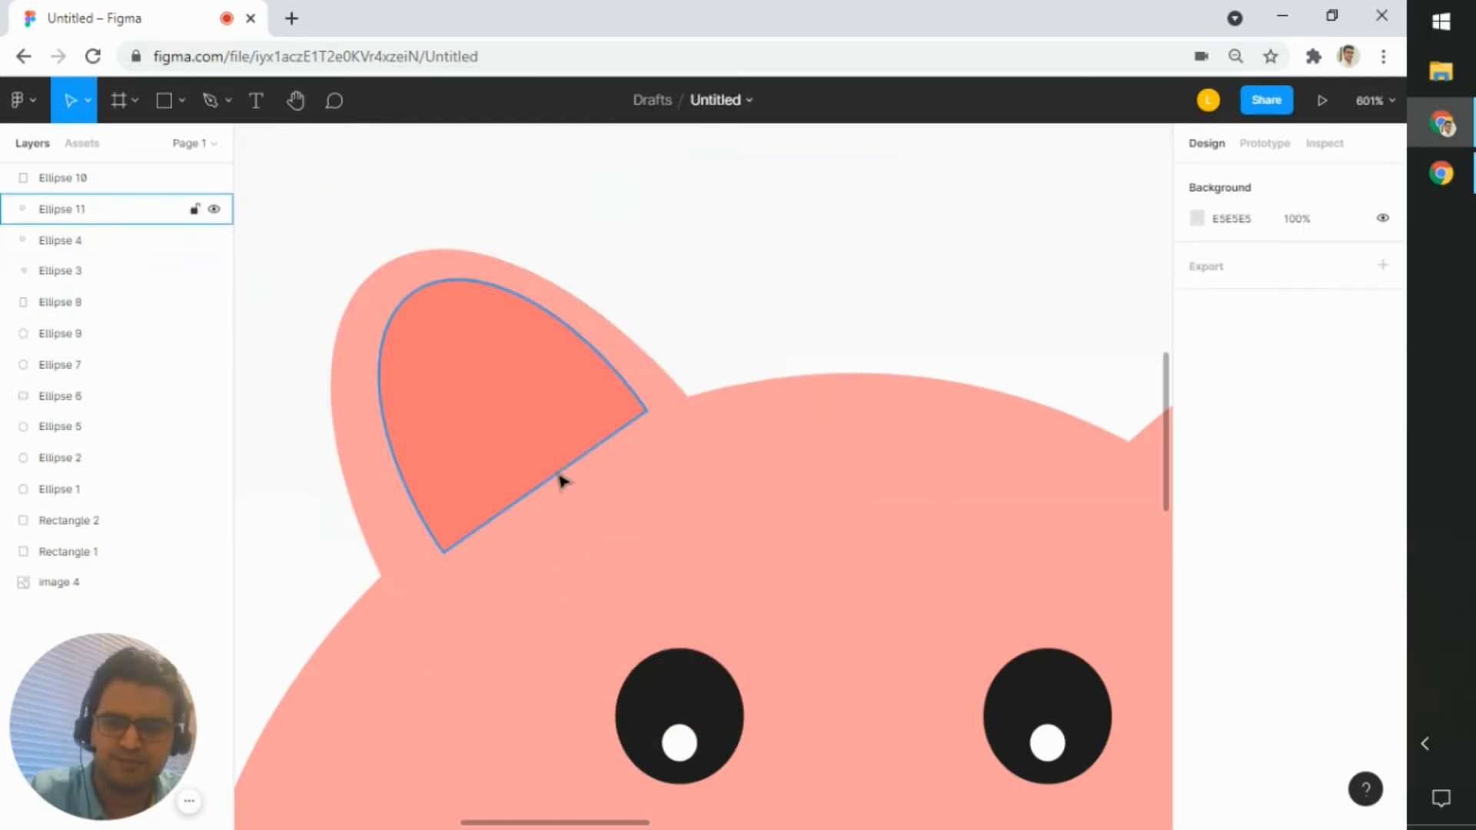
- Add a point midway along the left inner ear's straight lower edge and bend that edge into a curve following the head
{"action": "double_click", "coordinate": [555, 464]}
{"action": "scroll", "coordinate": [551, 462], "scroll_direction": "up", "scroll_amount": 2}
{"action": "left_click_drag", "start_coordinate": [545, 497], "coordinate": [534, 479]}
{"action": "key", "text": "ctrl+z"}
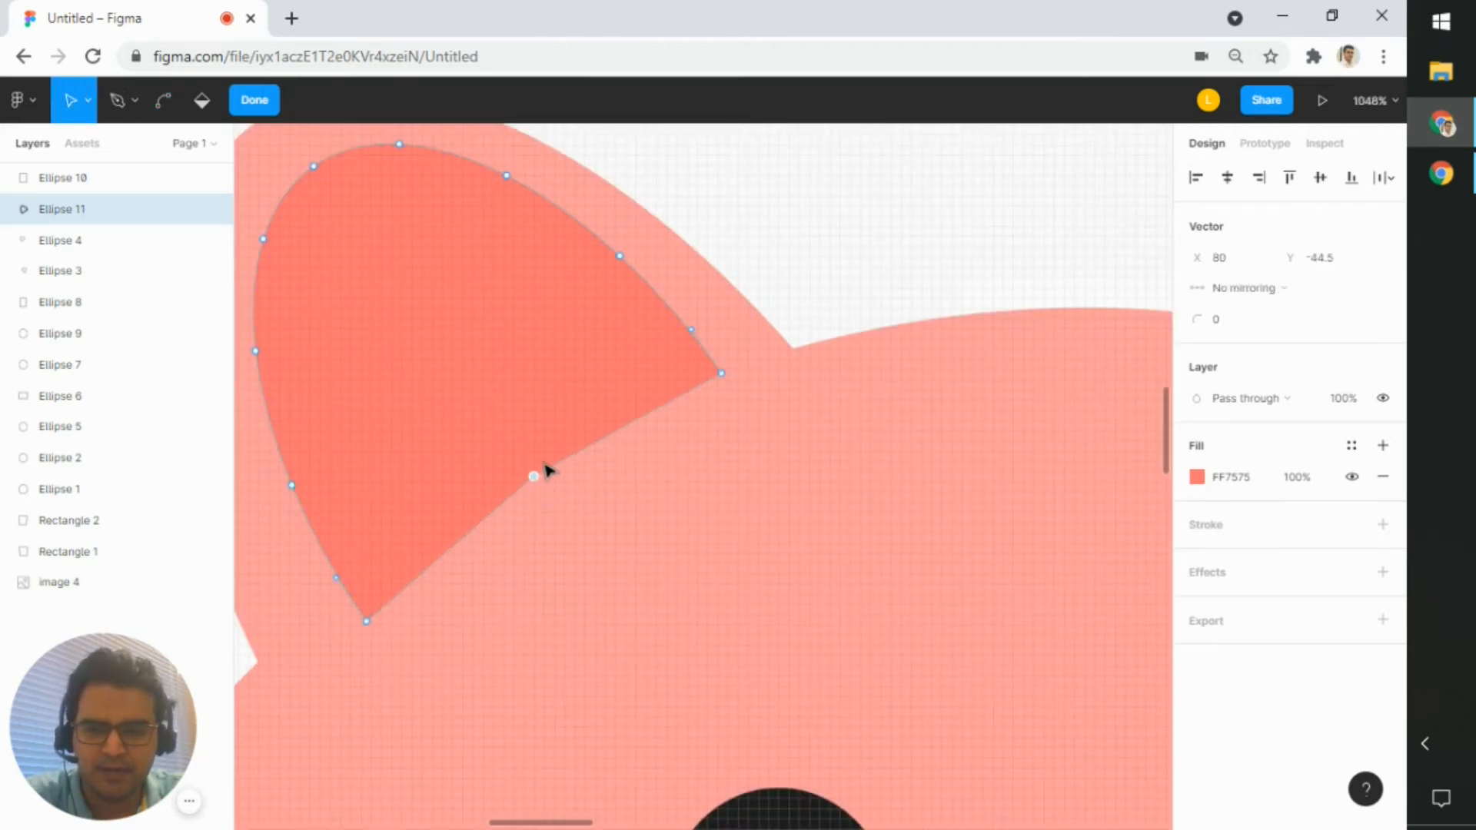
{"action": "left_click_drag", "start_coordinate": [559, 419], "coordinate": [697, 441]}
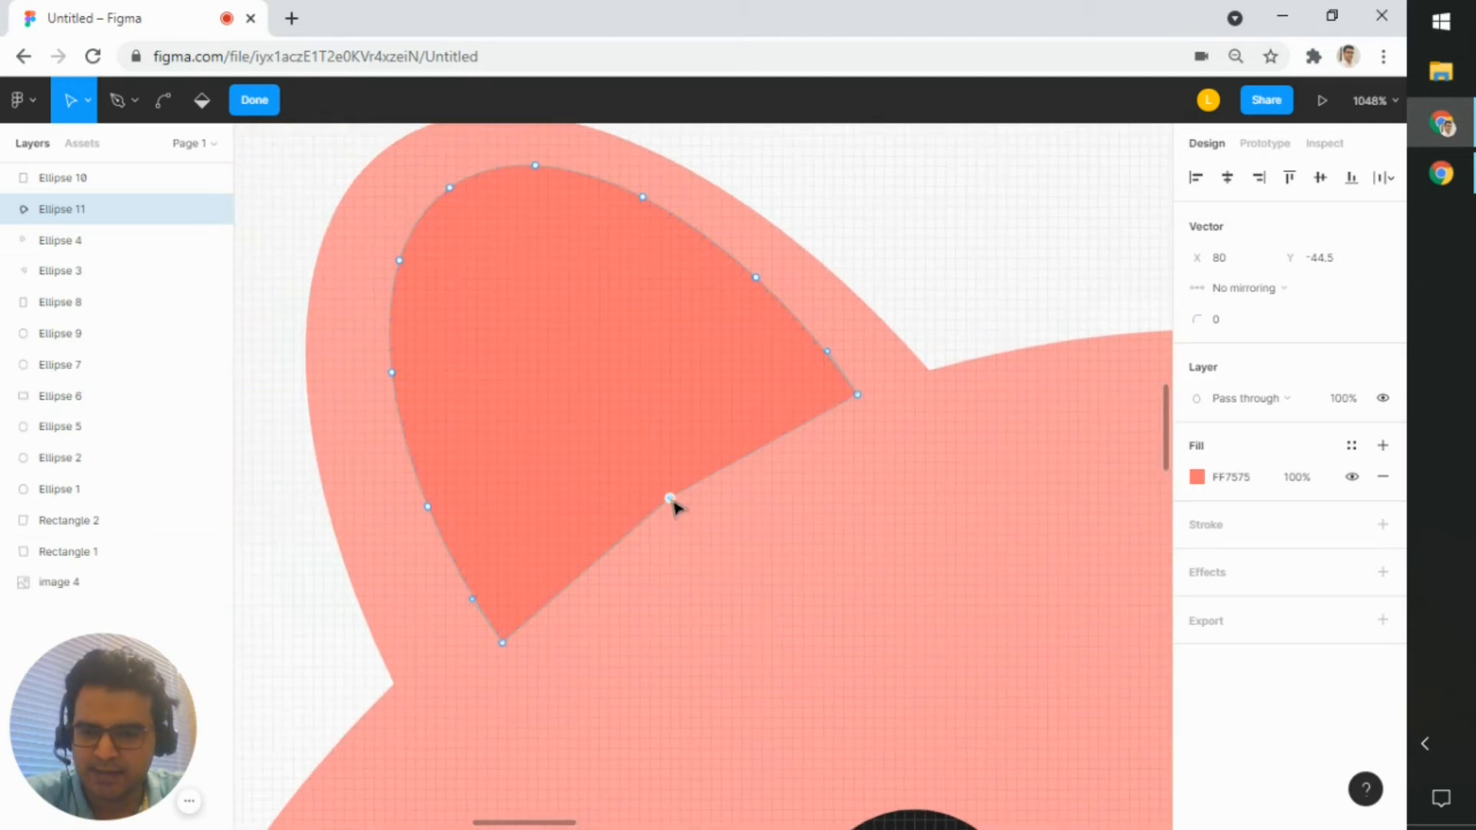
{"action": "left_click_drag", "start_coordinate": [670, 499], "coordinate": [750, 426]}
- Fine-tune the corner and curve points of the left inner ear slightly outward and finish editing the shape
{"action": "left_click_drag", "start_coordinate": [503, 644], "coordinate": [497, 637]}
{"action": "left_click_drag", "start_coordinate": [666, 489], "coordinate": [655, 484]}
{"action": "left_click_drag", "start_coordinate": [450, 188], "coordinate": [447, 183]}
{"action": "key", "text": "Escape"}
{"action": "scroll", "coordinate": [523, 346], "scroll_direction": "down", "scroll_amount": 5}
{"action": "left_click", "coordinate": [773, 313]}
{"action": "scroll", "coordinate": [789, 386], "scroll_direction": "down", "scroll_amount": 2}
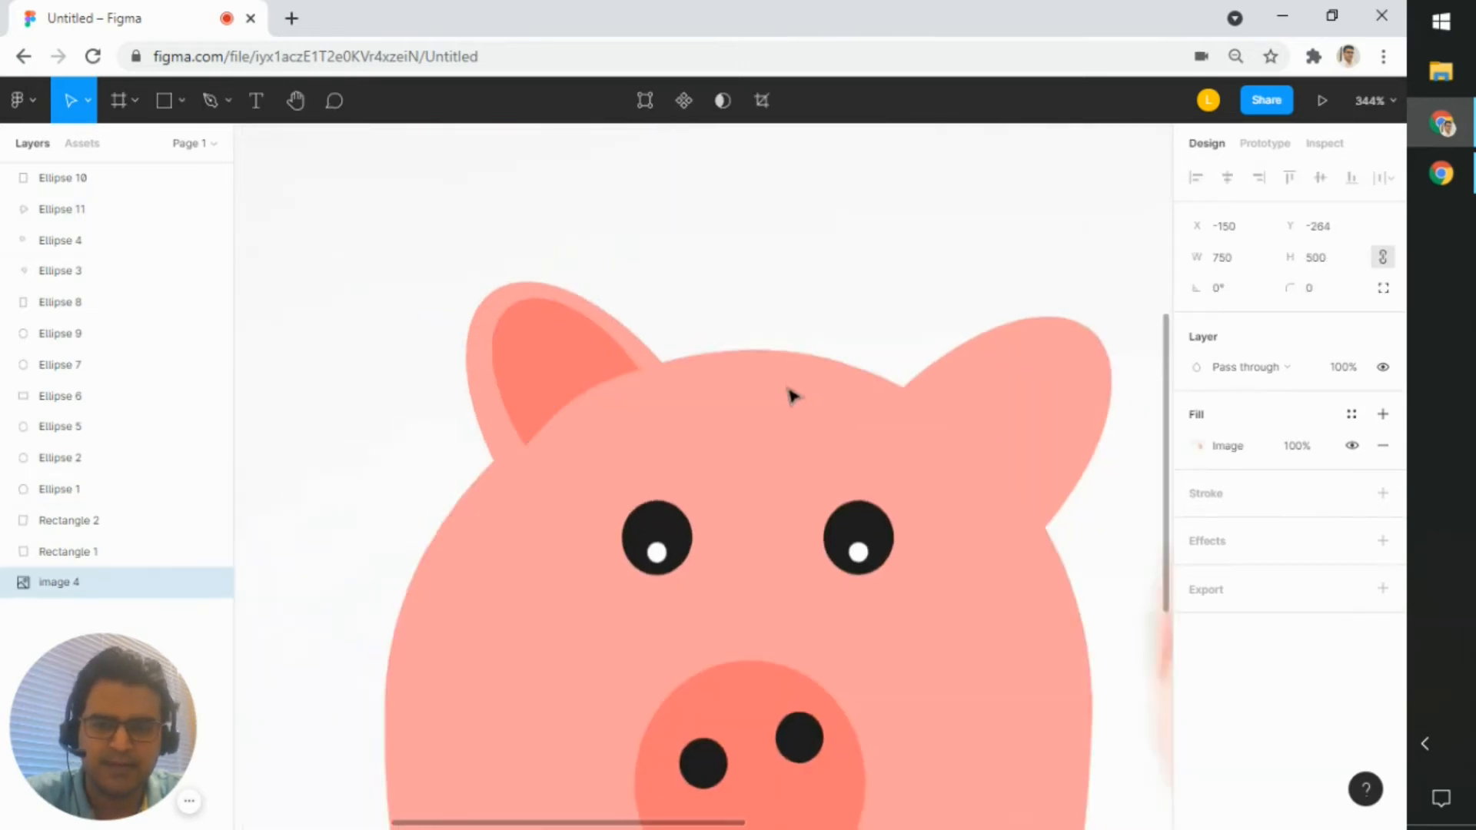
- Duplicate the left inner ear, flip the copy horizontally, rotate it to 131.07° and place it inside the right ear at X 217, Y -11.97
{"action": "left_click_drag", "start_coordinate": [782, 310], "coordinate": [615, 329]}
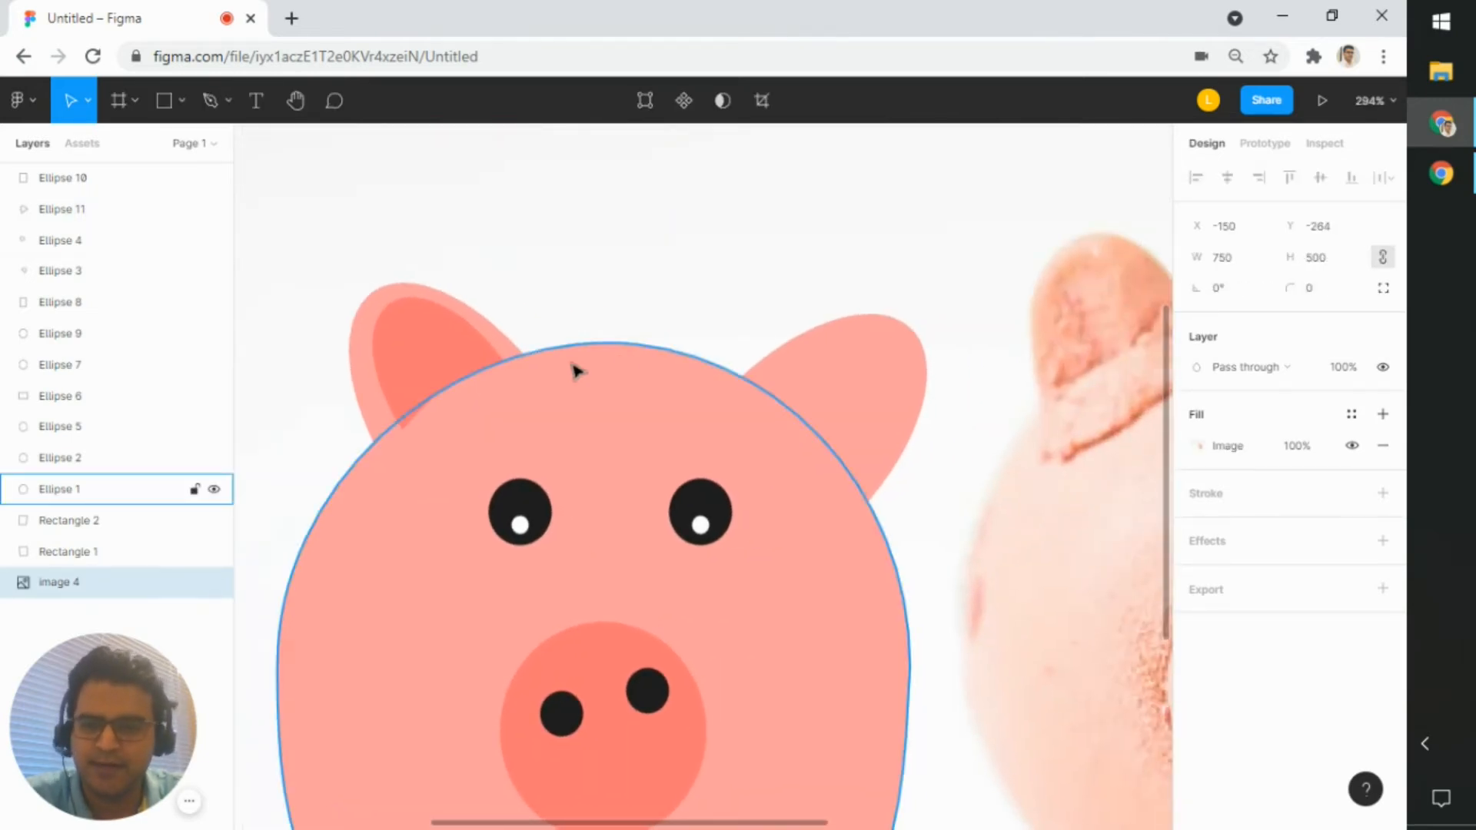
{"action": "left_click", "coordinate": [456, 355]}
{"action": "key", "text": "ctrl+v"}
{"action": "left_click_drag", "start_coordinate": [456, 355], "coordinate": [875, 372]}
{"action": "right_click", "coordinate": [870, 372]}
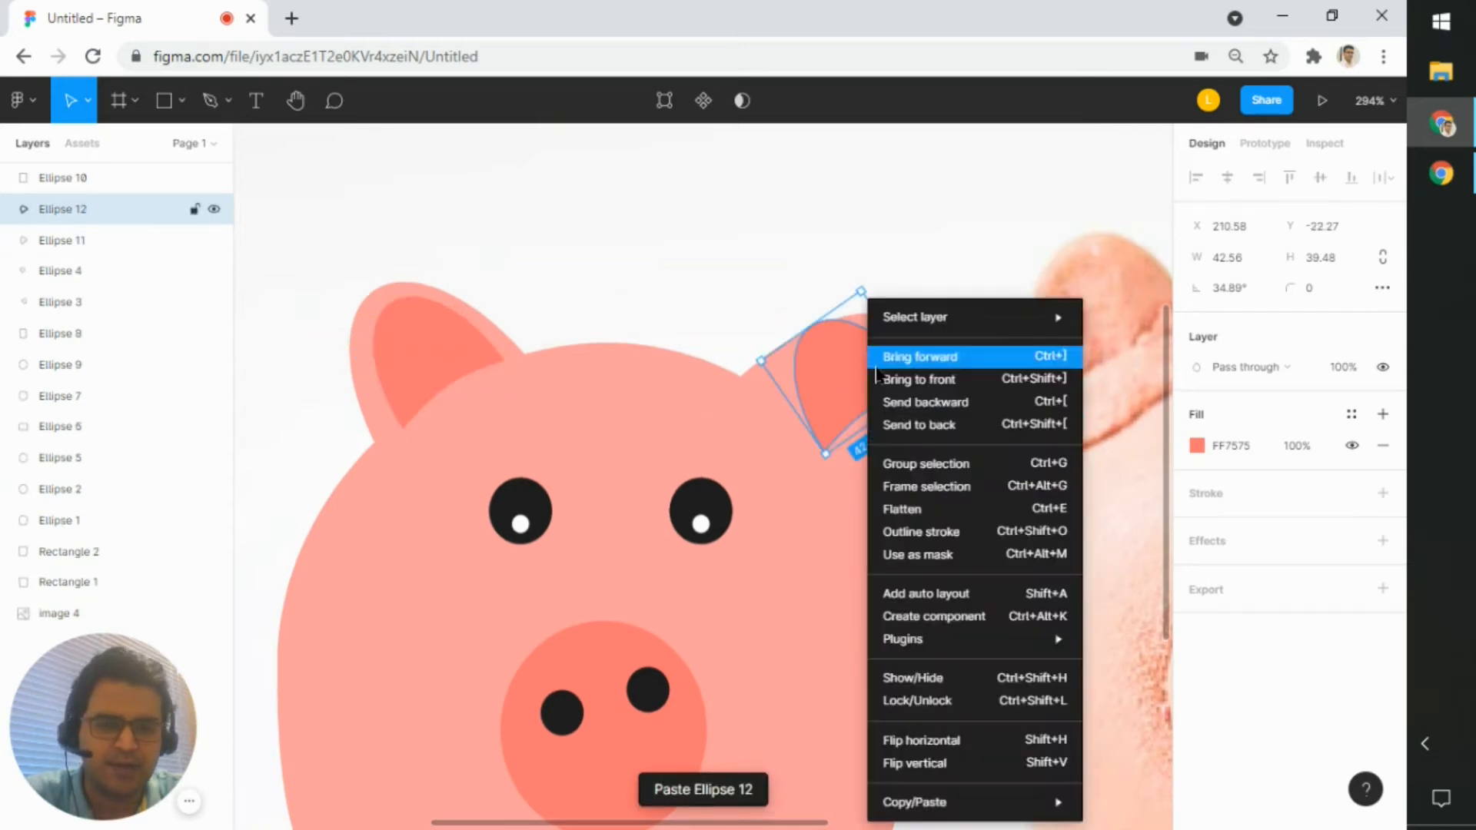
{"action": "left_click", "coordinate": [956, 738]}
{"action": "left_click_drag", "start_coordinate": [937, 359], "coordinate": [944, 403]}
{"action": "scroll", "coordinate": [952, 435], "scroll_direction": "up", "scroll_amount": 3}
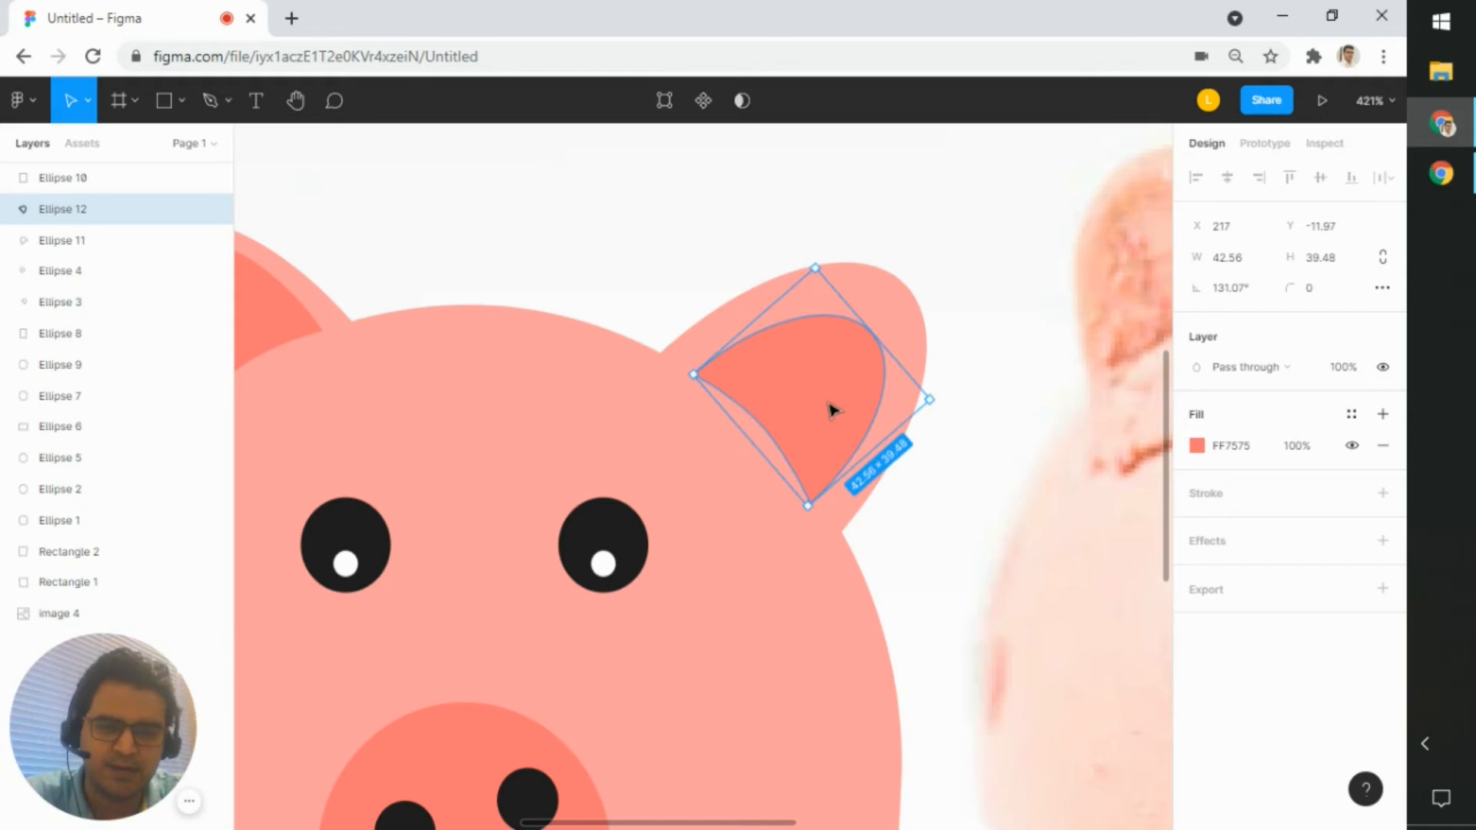
{"action": "scroll", "coordinate": [841, 419], "scroll_direction": "up", "scroll_amount": 2}
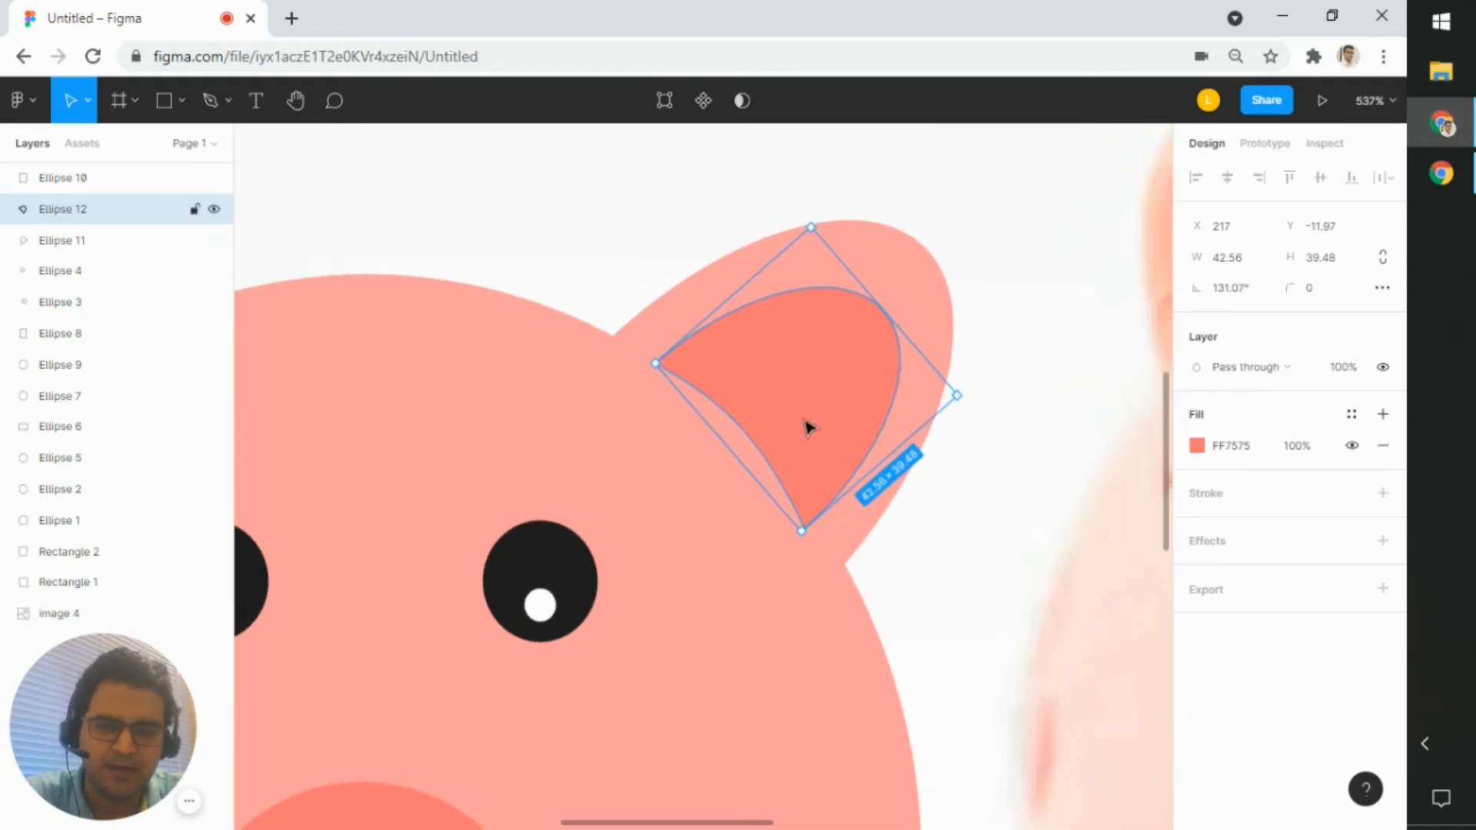
- Adjust the middle point and curve handles on the right inner ear's lower edge so it follows the head's outline
{"action": "double_click", "coordinate": [817, 414]}
{"action": "scroll", "coordinate": [753, 424], "scroll_direction": "up", "scroll_amount": 2}
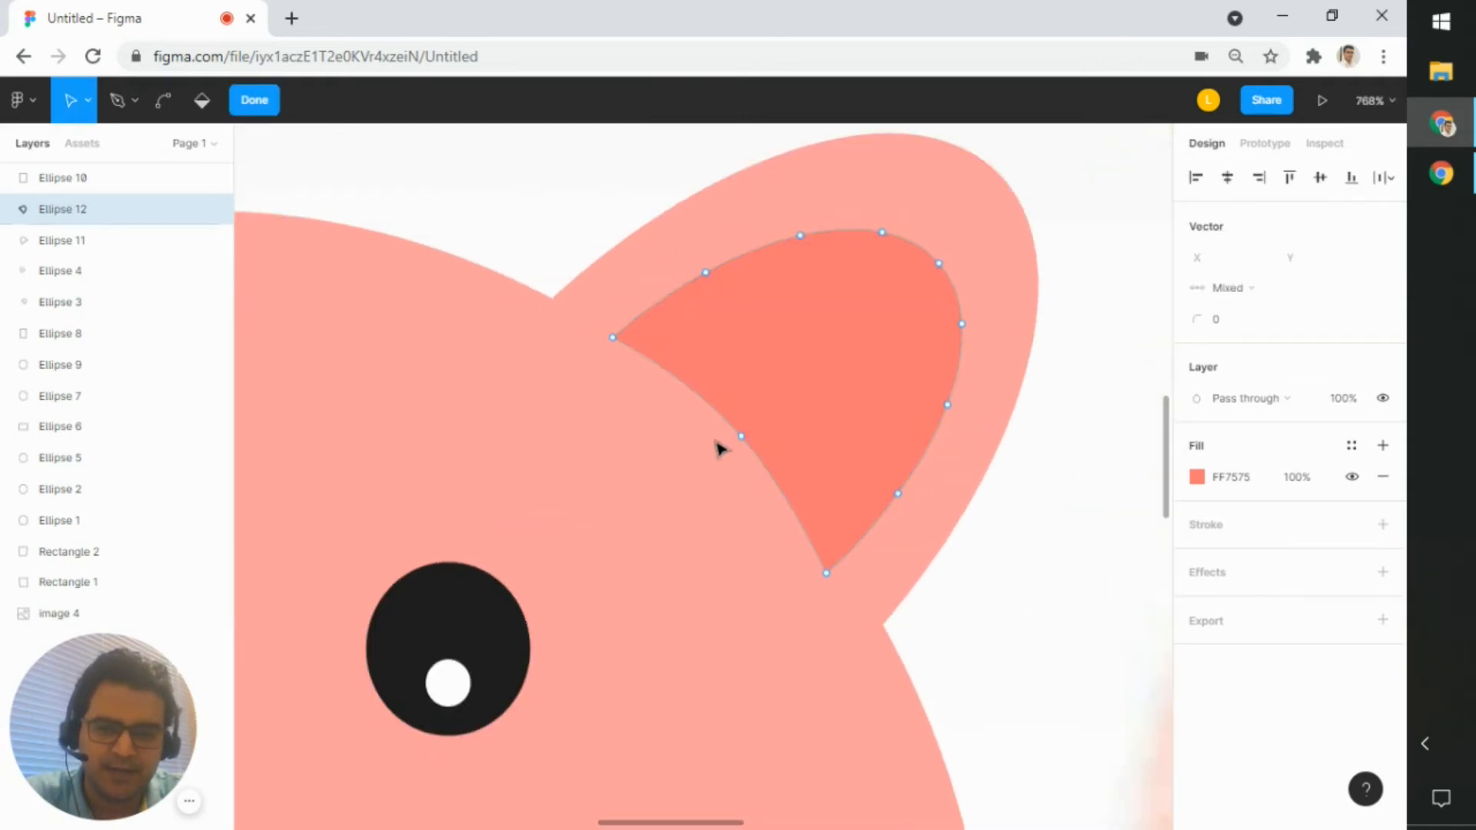
{"action": "left_click", "coordinate": [742, 439]}
{"action": "left_click_drag", "start_coordinate": [742, 440], "coordinate": [669, 366]}
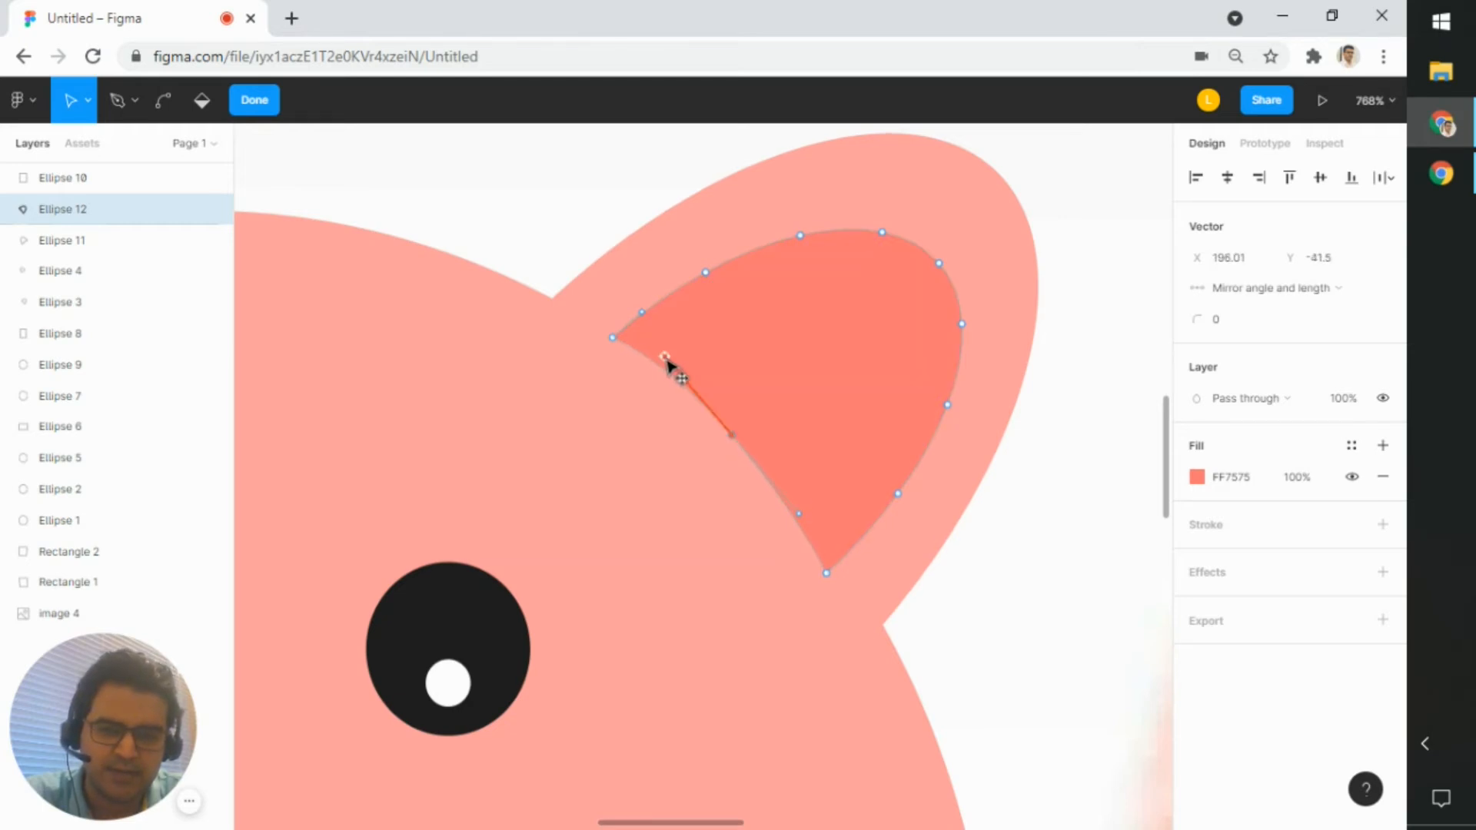
{"action": "scroll", "coordinate": [759, 464], "scroll_direction": "up", "scroll_amount": 2}
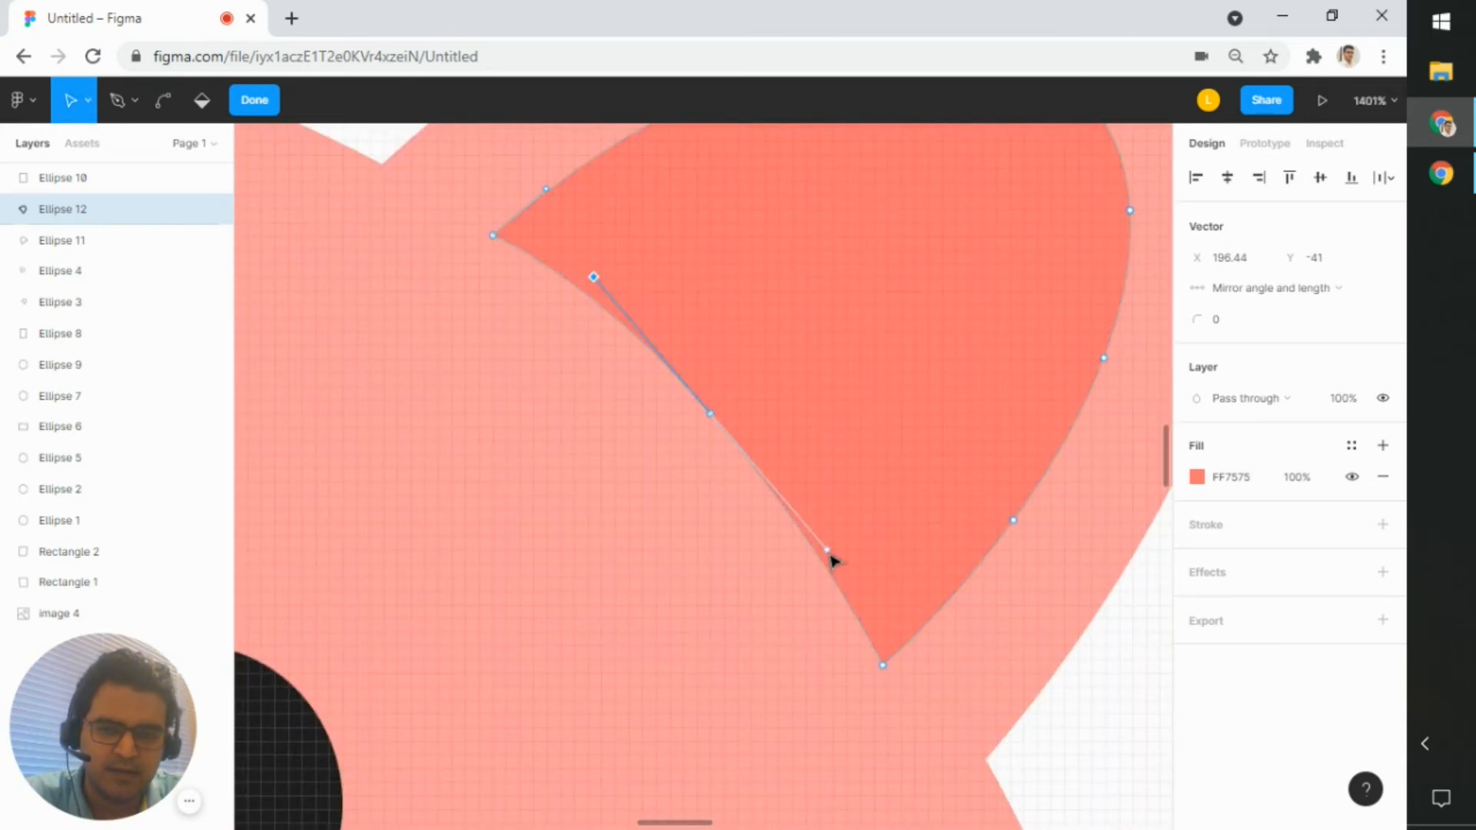
{"action": "left_click_drag", "start_coordinate": [828, 552], "coordinate": [842, 560]}
{"action": "left_click", "coordinate": [708, 413]}
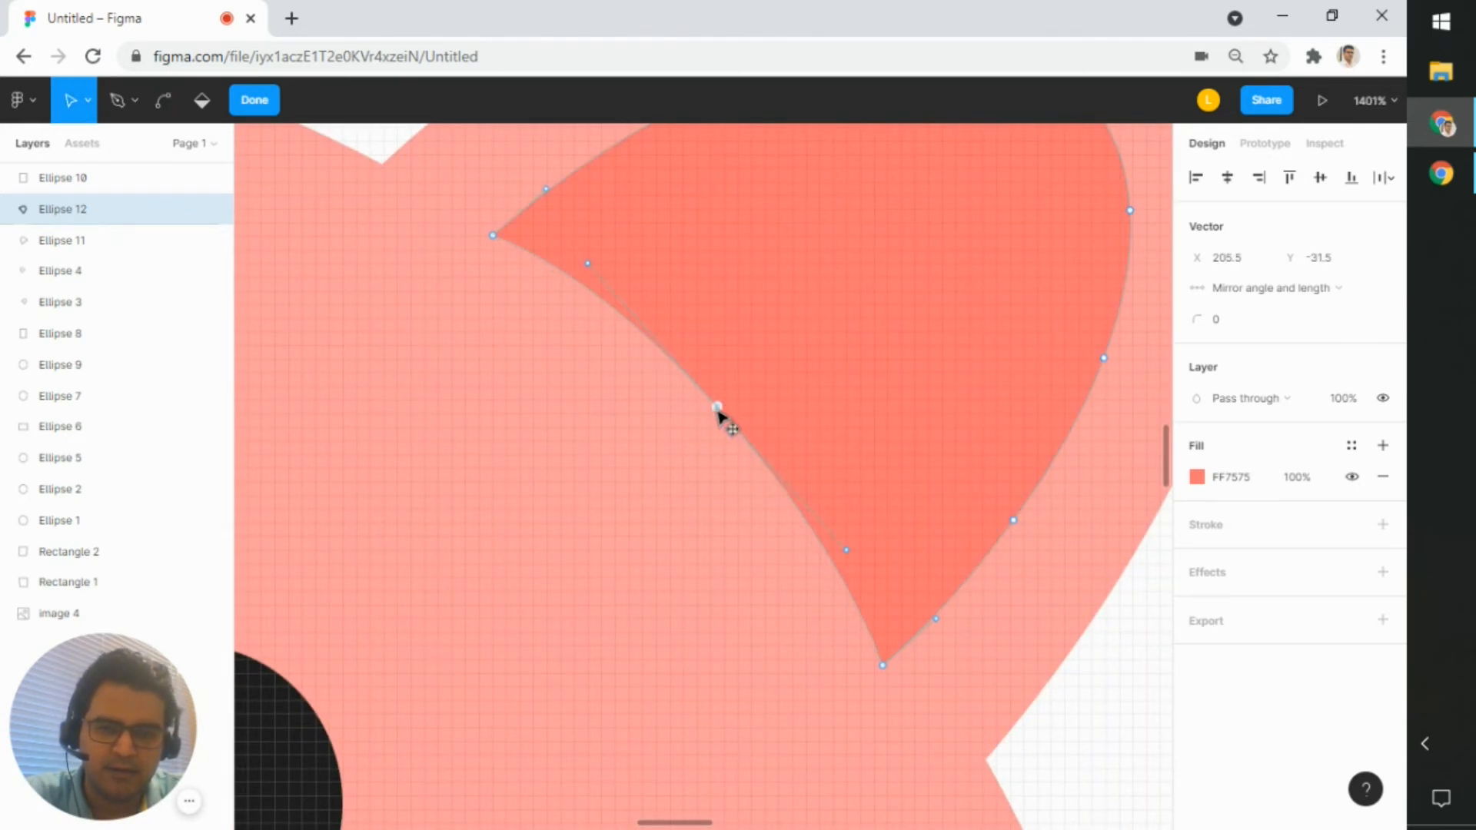
- Extend the right inner ear's corners outward to X 187.5, Y -44.5 and X 218, Y -11.5, and finish editing the shape
{"action": "left_click_drag", "start_coordinate": [493, 236], "coordinate": [473, 229]}
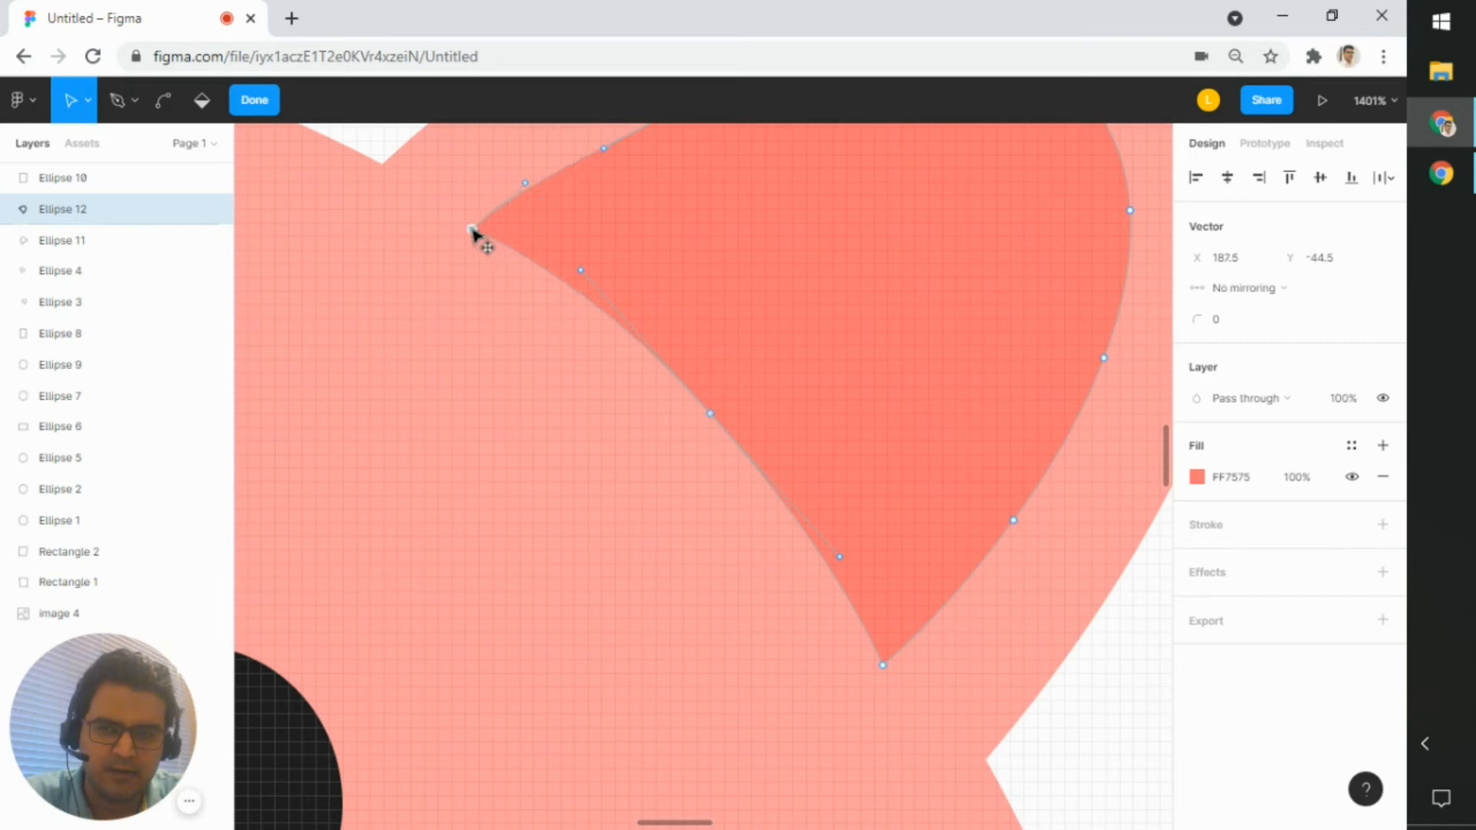
{"action": "left_click_drag", "start_coordinate": [883, 667], "coordinate": [890, 683]}
{"action": "scroll", "coordinate": [904, 580], "scroll_direction": "down", "scroll_amount": 5}
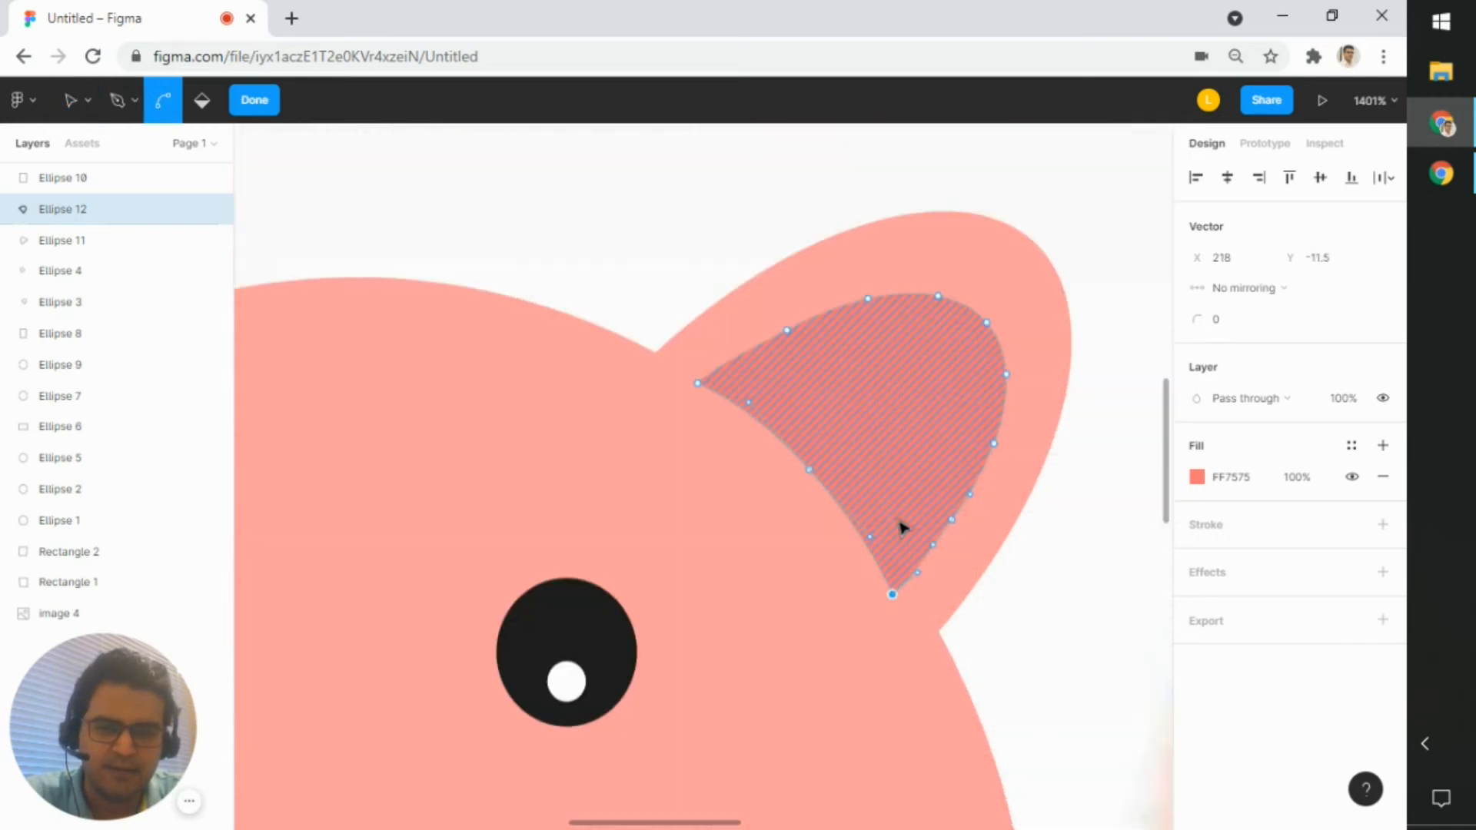
{"action": "key", "text": "Escape"}
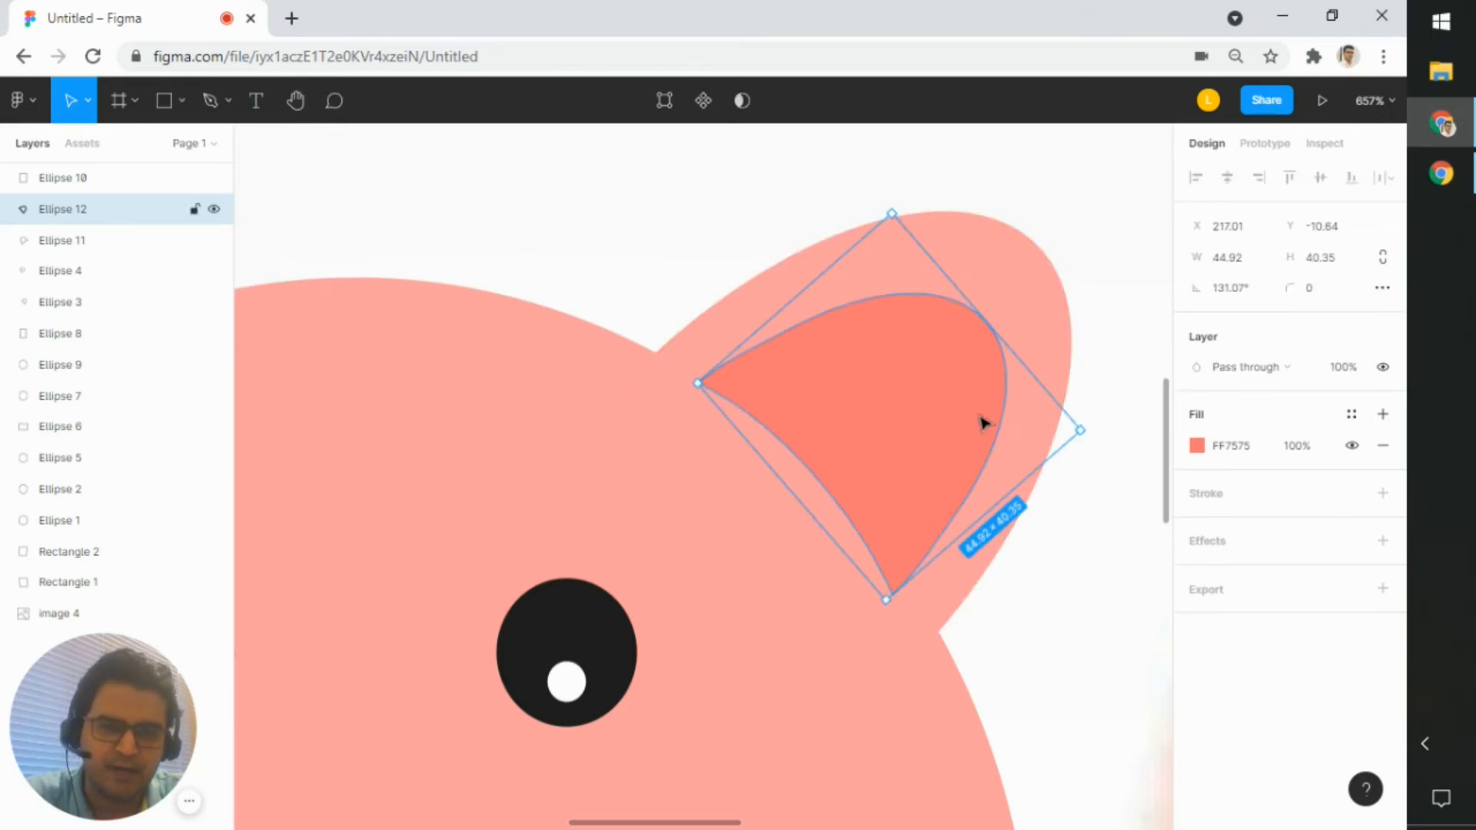
{"action": "scroll", "coordinate": [991, 422], "scroll_direction": "down", "scroll_amount": 5}
{"action": "left_click", "coordinate": [1028, 306]}
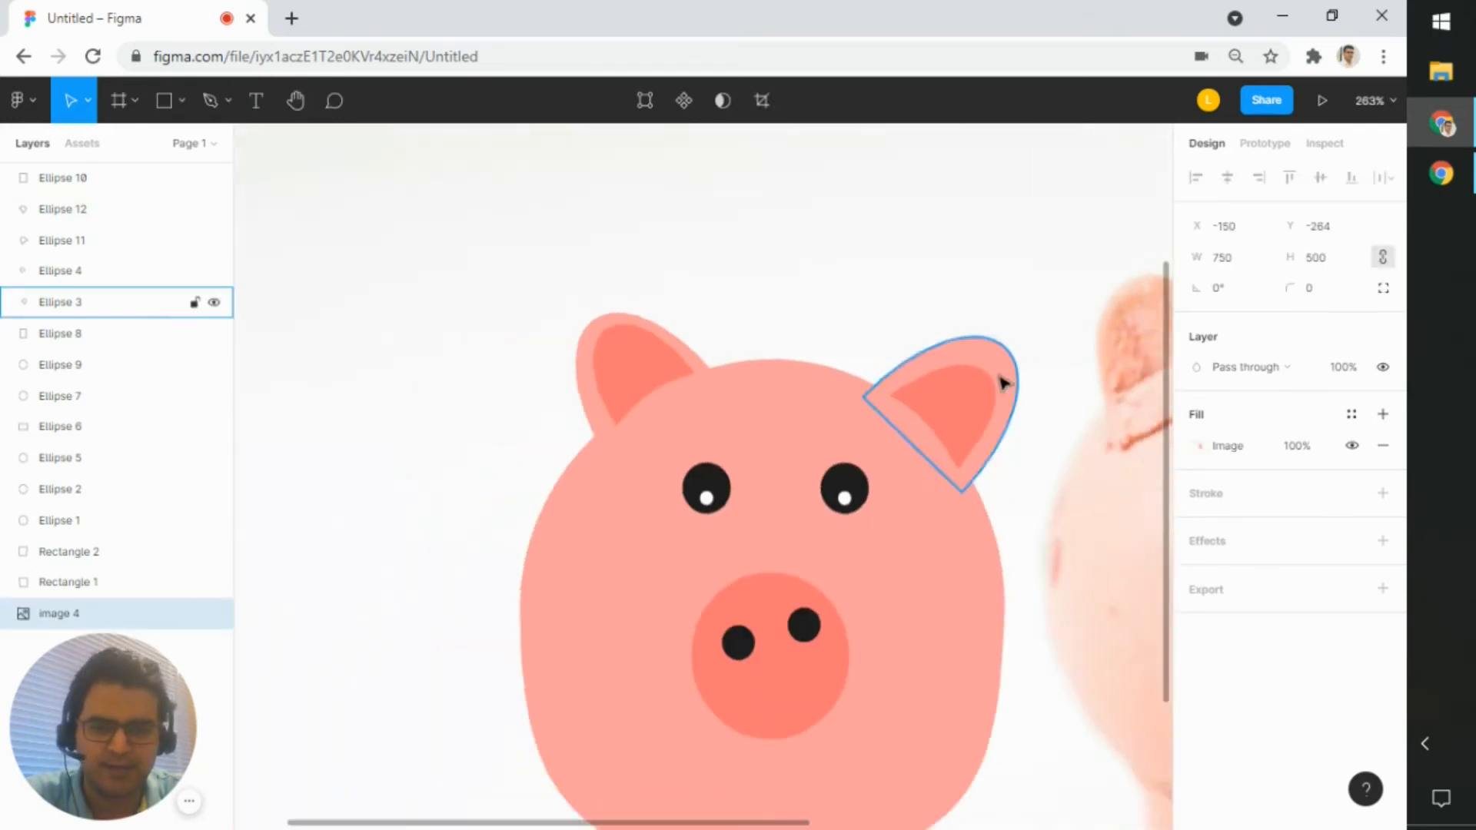
- Shift the reference photo further away from the drawn pig so the photographed pig stands well apart, and deselect it
{"action": "scroll", "coordinate": [1050, 494], "scroll_direction": "down", "scroll_amount": 4}
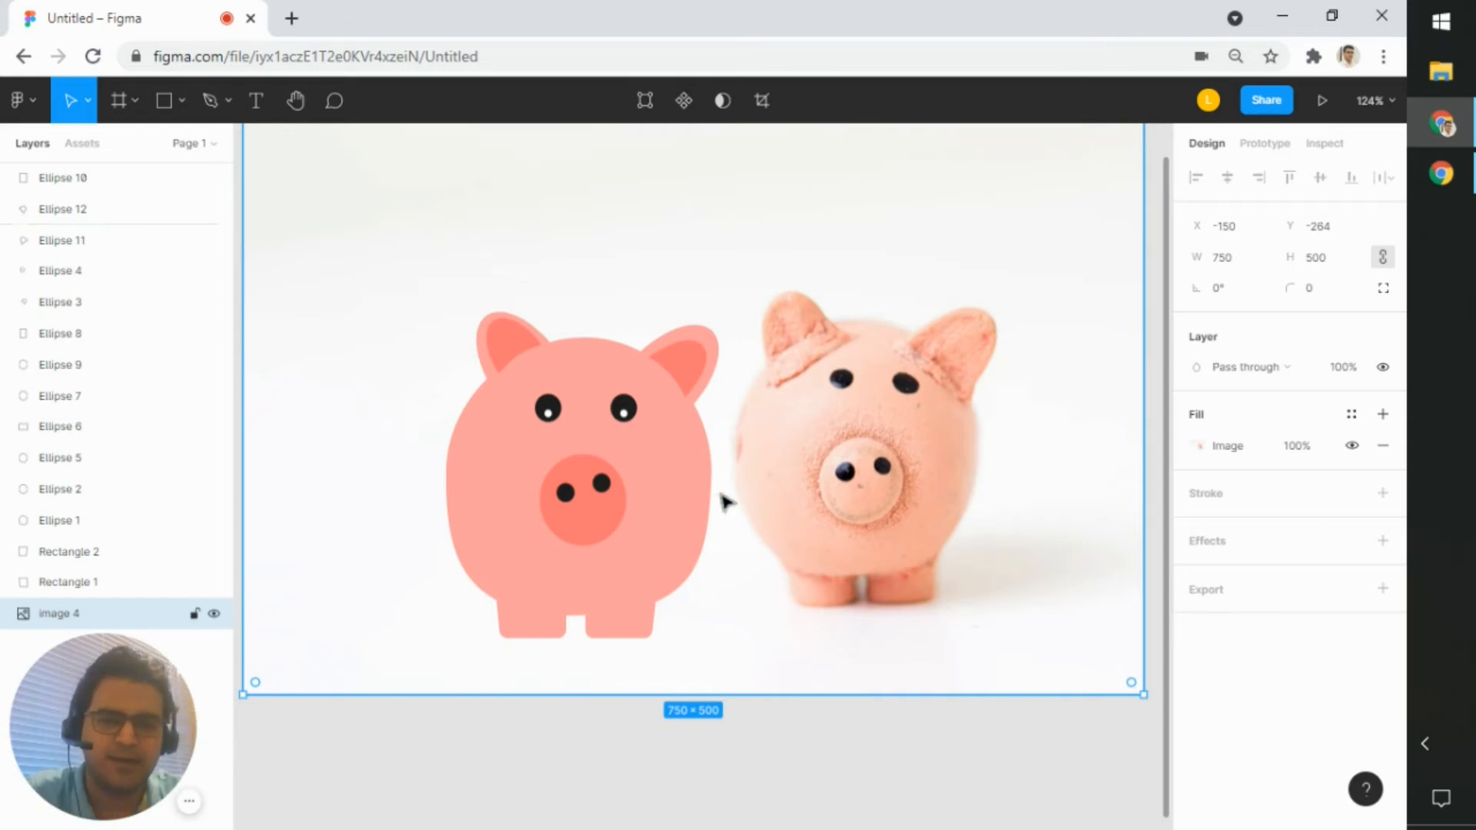
{"action": "left_click", "coordinate": [598, 516]}
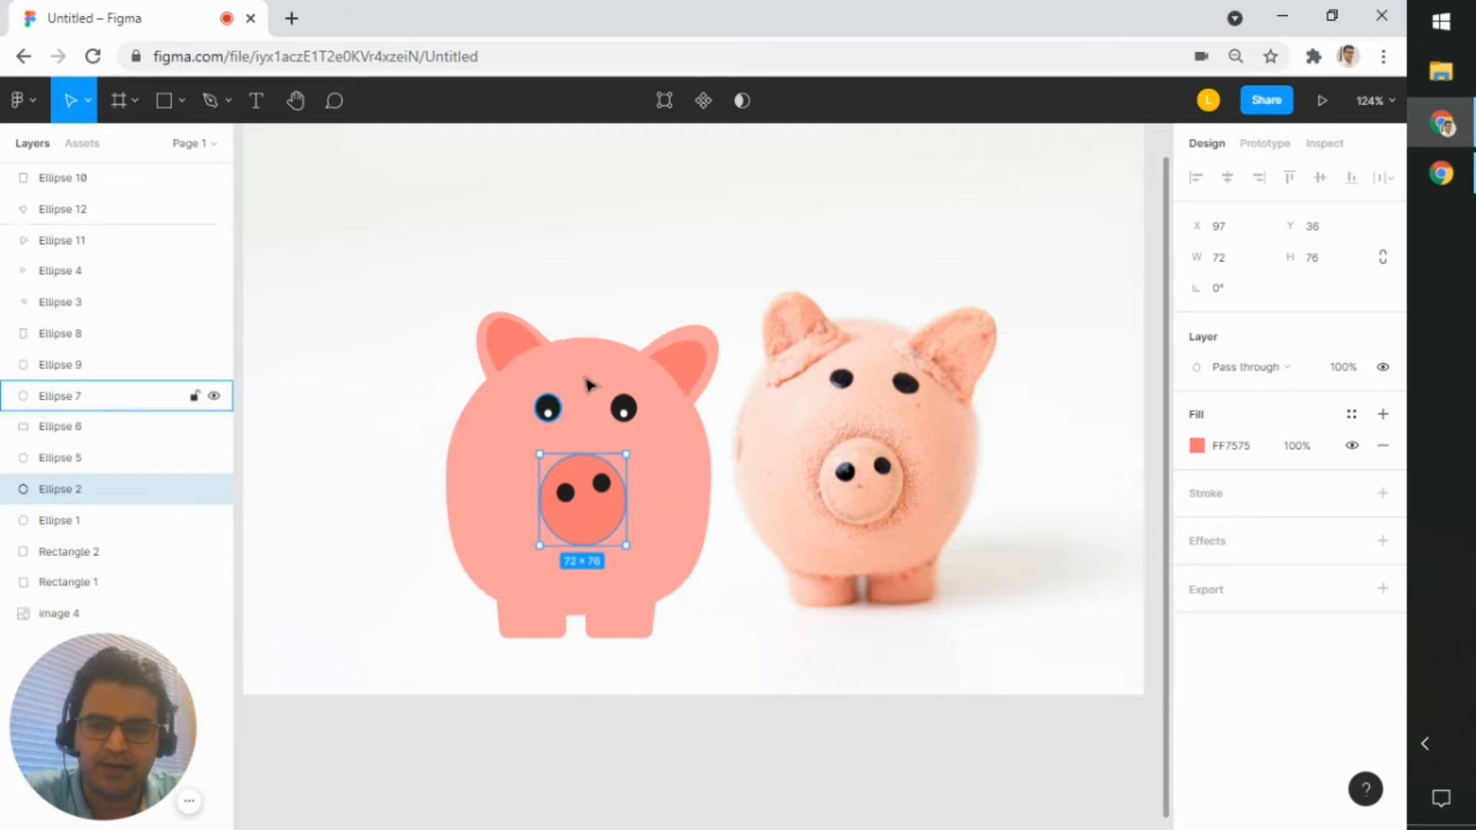
{"action": "scroll", "coordinate": [661, 361], "scroll_direction": "down", "scroll_amount": 3}
{"action": "left_click", "coordinate": [800, 419]}
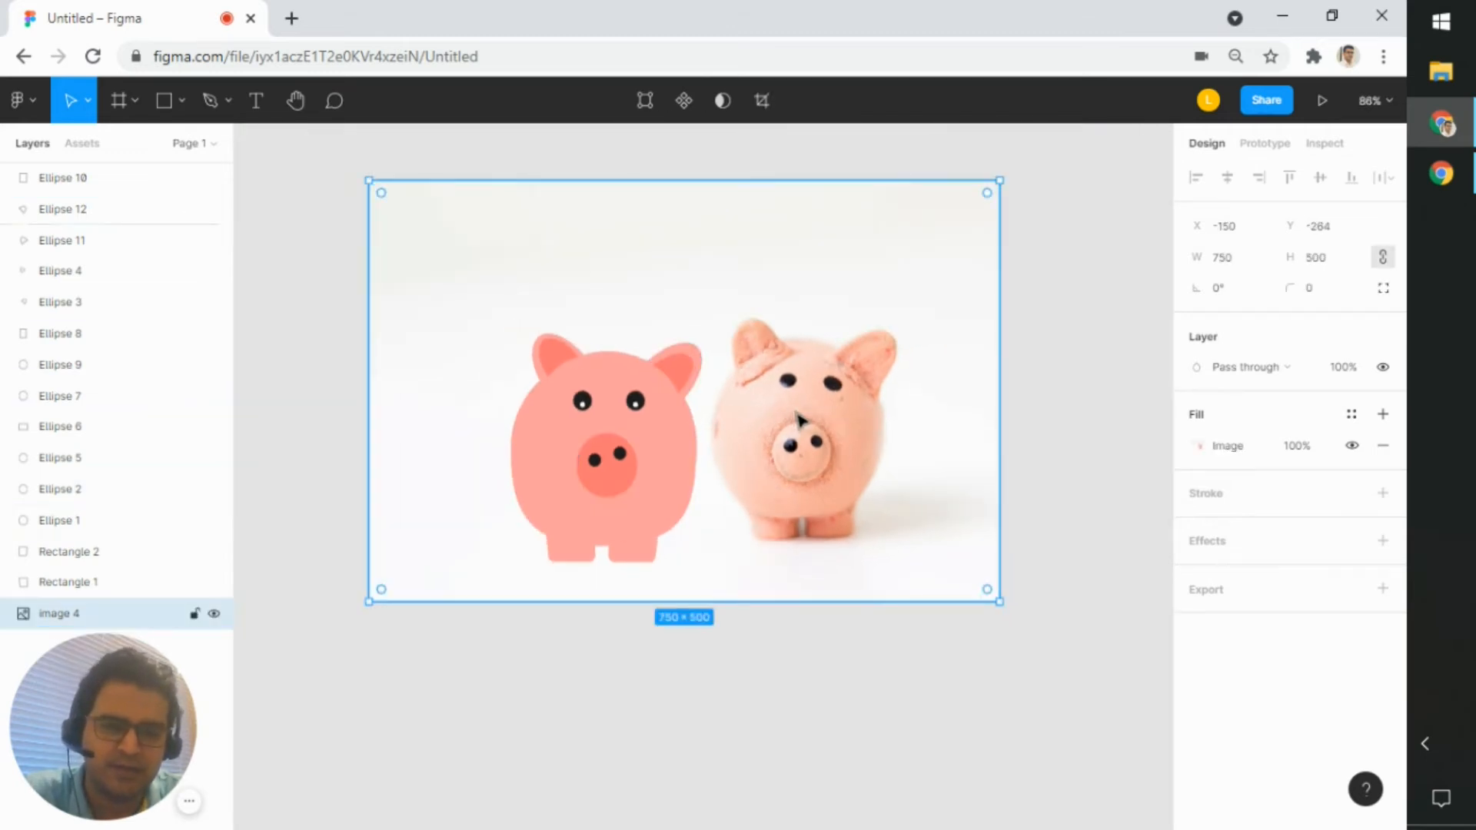
{"action": "left_click_drag", "start_coordinate": [801, 480], "coordinate": [1024, 539]}
{"action": "left_click", "coordinate": [501, 563]}
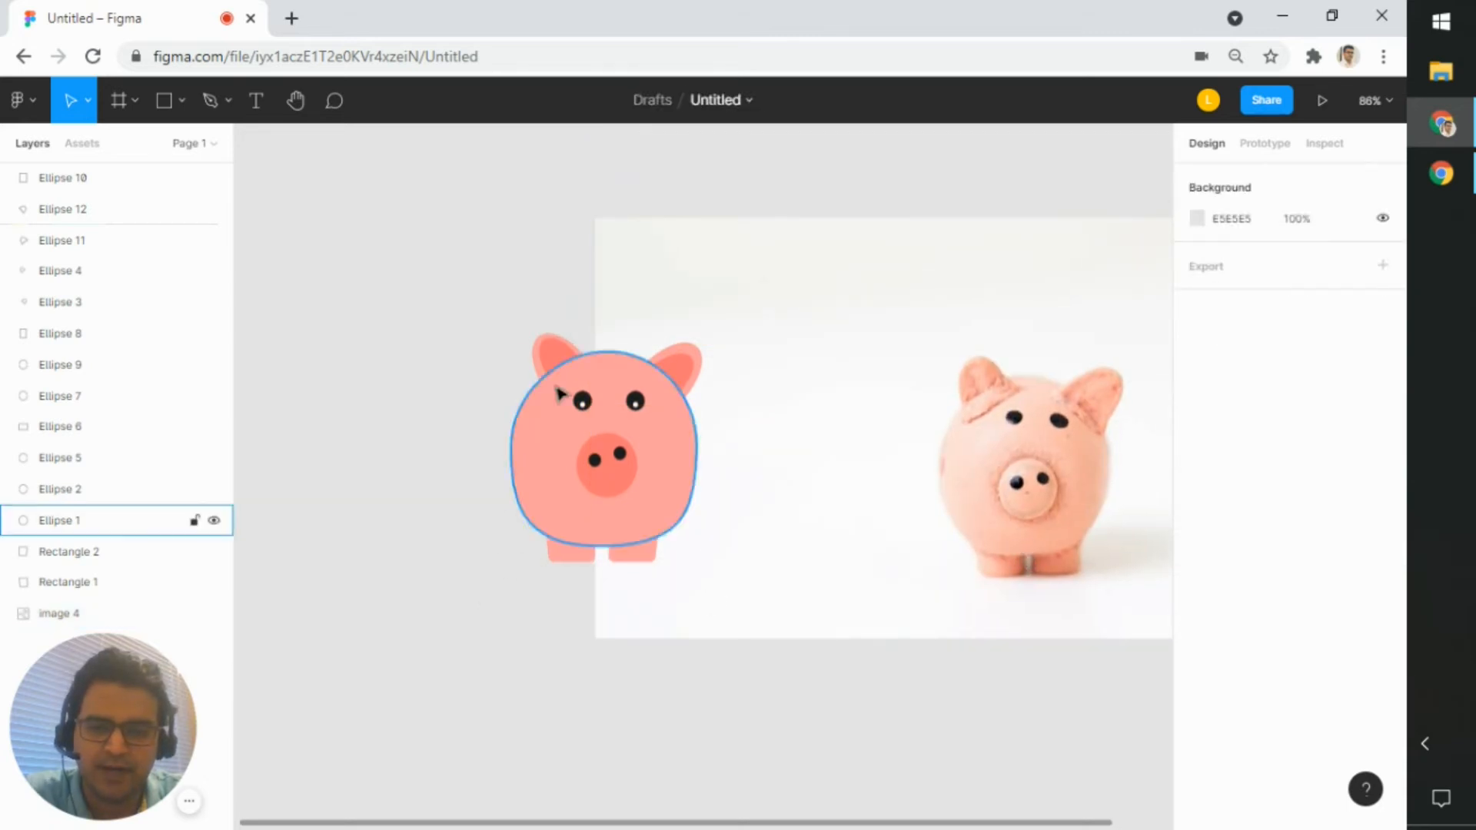
- Duplicate all the drawn pig's shapes without the photo, place the copy below the reference photo and deselect it
{"action": "scroll", "coordinate": [558, 492], "scroll_direction": "up", "scroll_amount": 1}
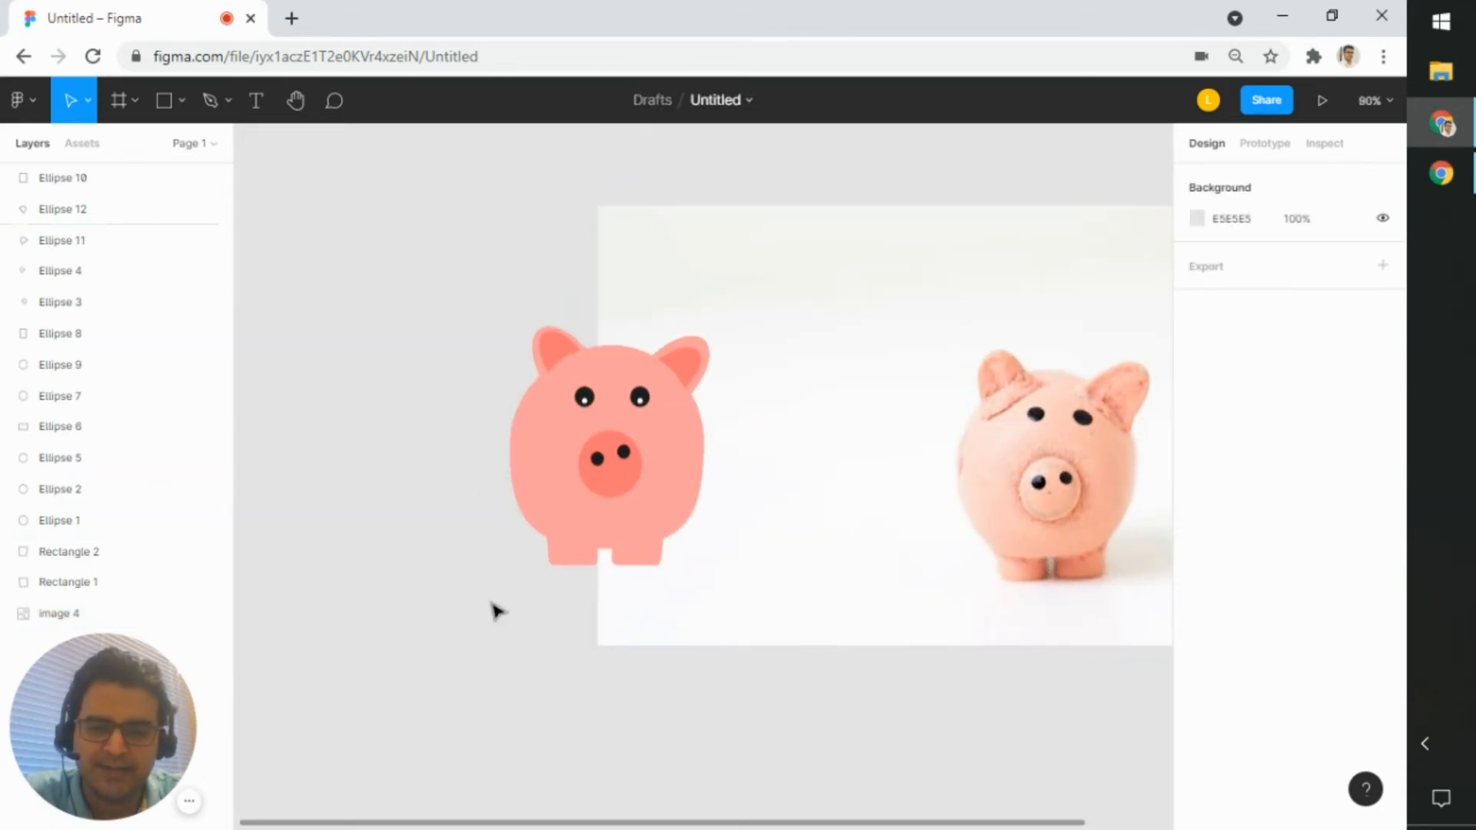
{"action": "left_click_drag", "start_coordinate": [471, 611], "coordinate": [720, 329]}
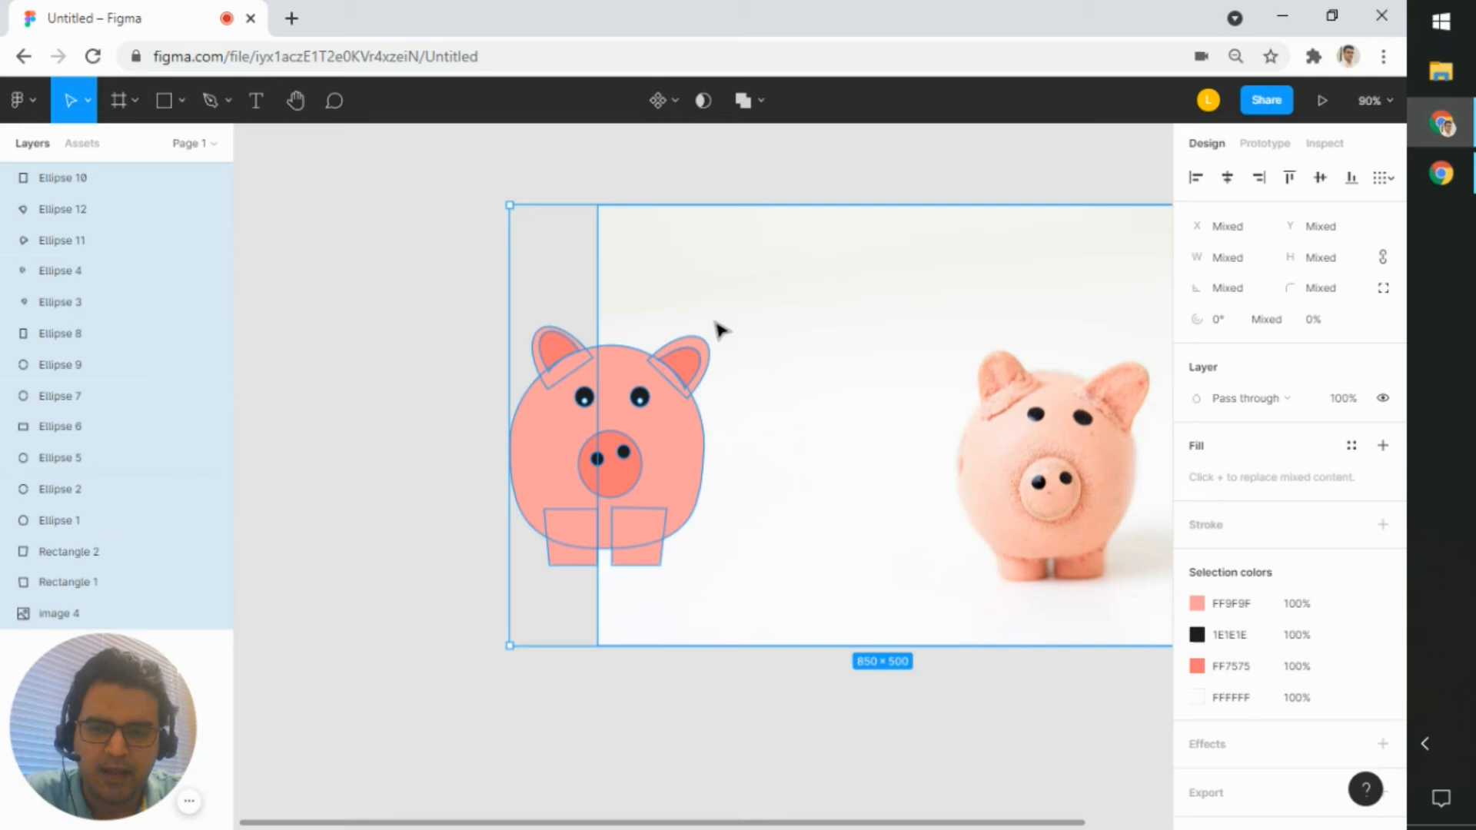
{"action": "left_click", "coordinate": [776, 318], "text": "shift"}
{"action": "key", "text": "ctrl+v"}
{"action": "left_click_drag", "start_coordinate": [686, 461], "coordinate": [556, 725]}
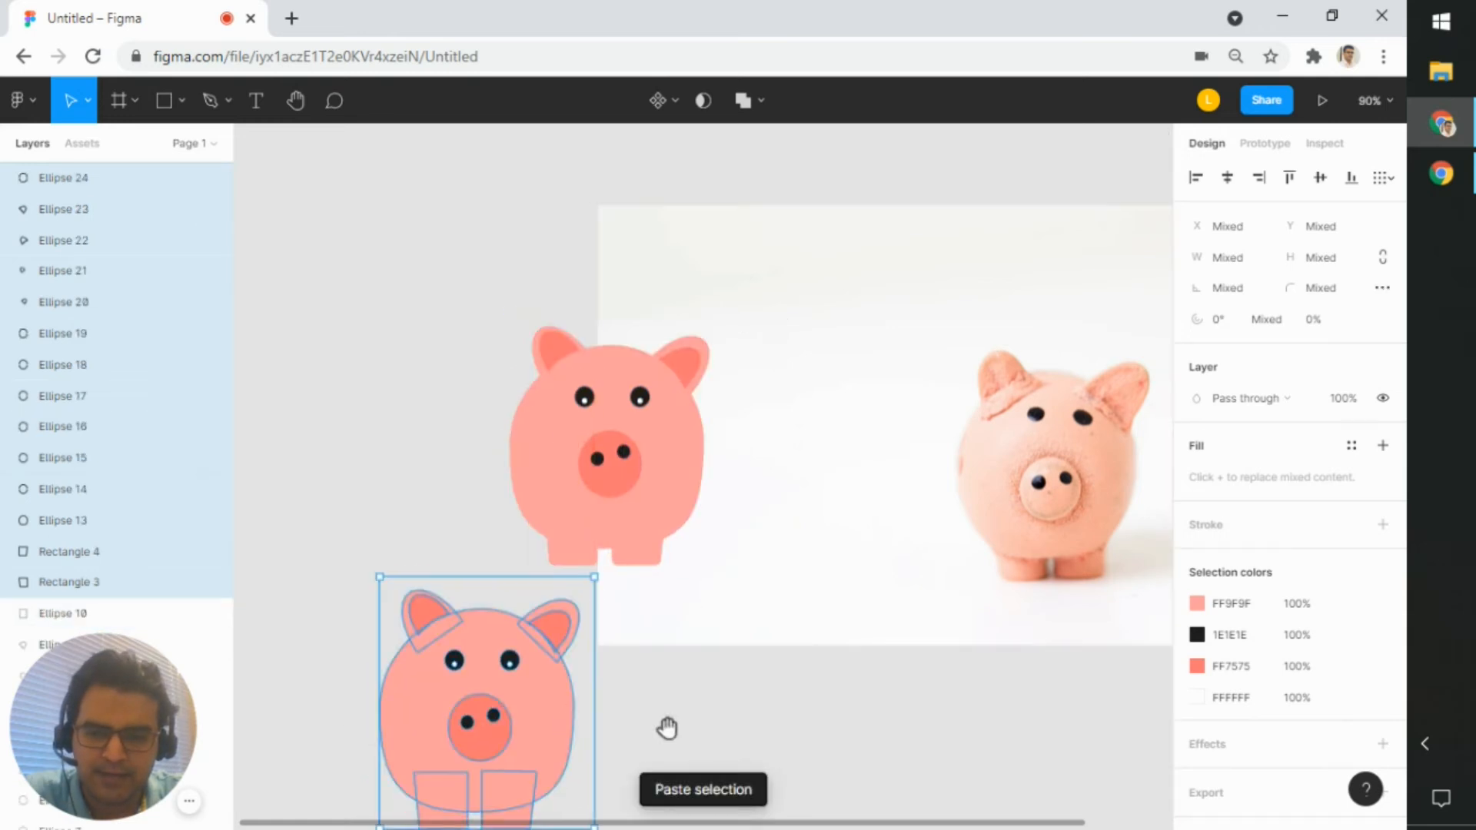
{"action": "left_click_drag", "start_coordinate": [659, 728], "coordinate": [623, 429]}
{"action": "left_click_drag", "start_coordinate": [532, 504], "coordinate": [747, 574]}
{"action": "left_click", "coordinate": [434, 297]}
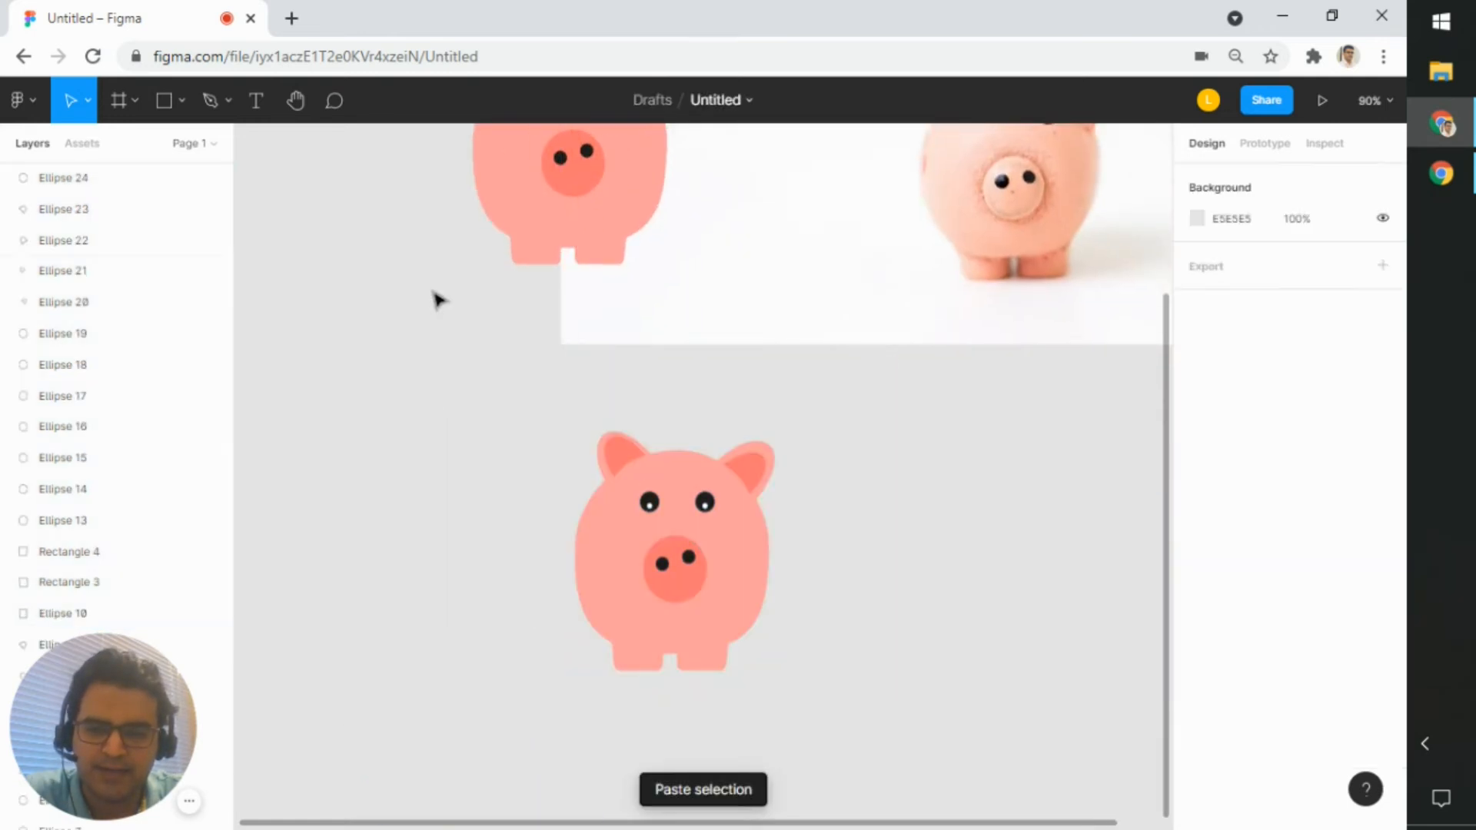
- Examine how the original pig's body and leg shapes overlap and blend together
{"action": "left_click_drag", "start_coordinate": [429, 278], "coordinate": [479, 523]}
{"action": "scroll", "coordinate": [567, 483], "scroll_direction": "up", "scroll_amount": 5}
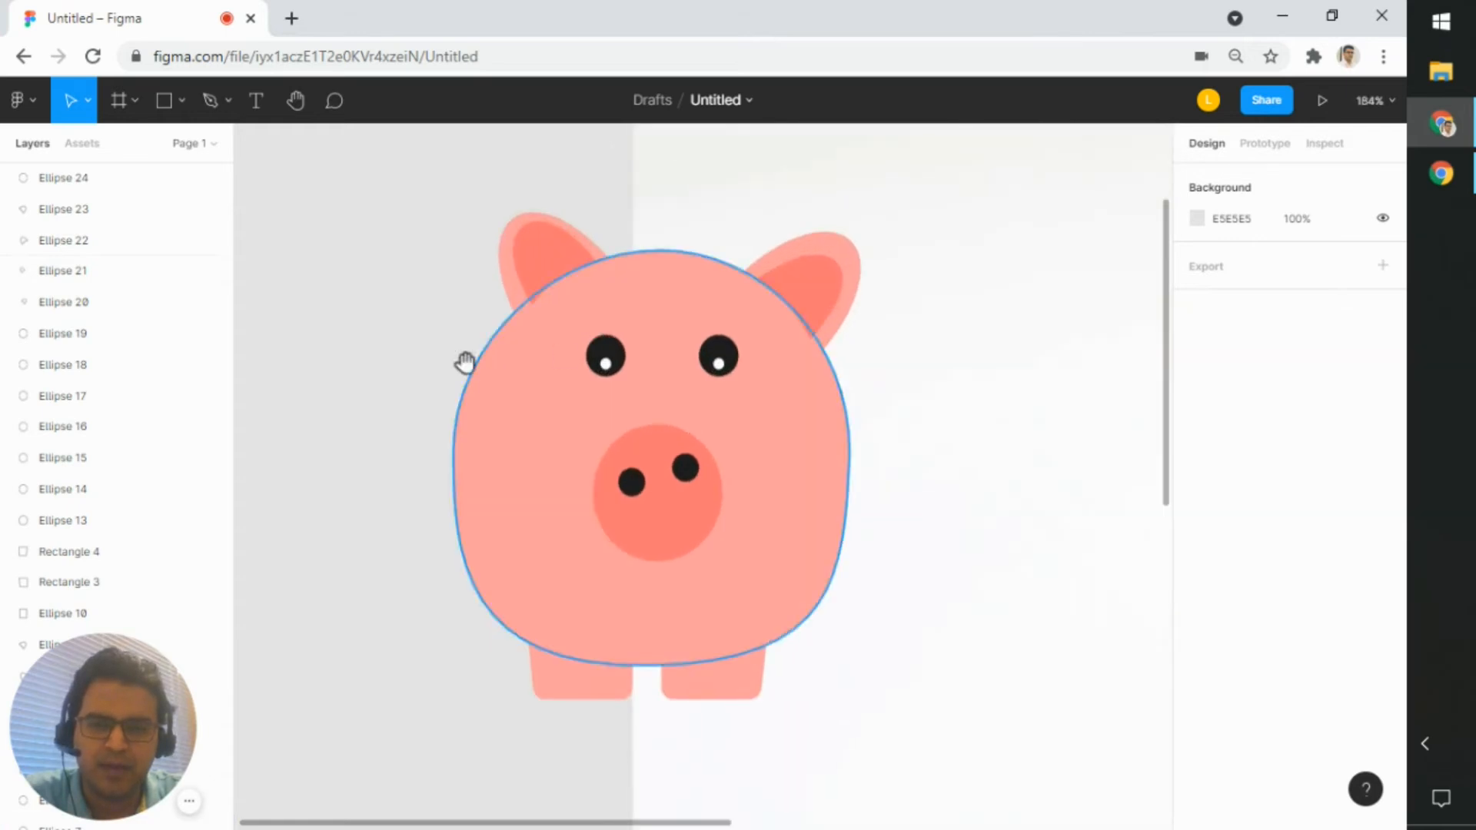
{"action": "scroll", "coordinate": [781, 518], "scroll_direction": "down", "scroll_amount": 3}
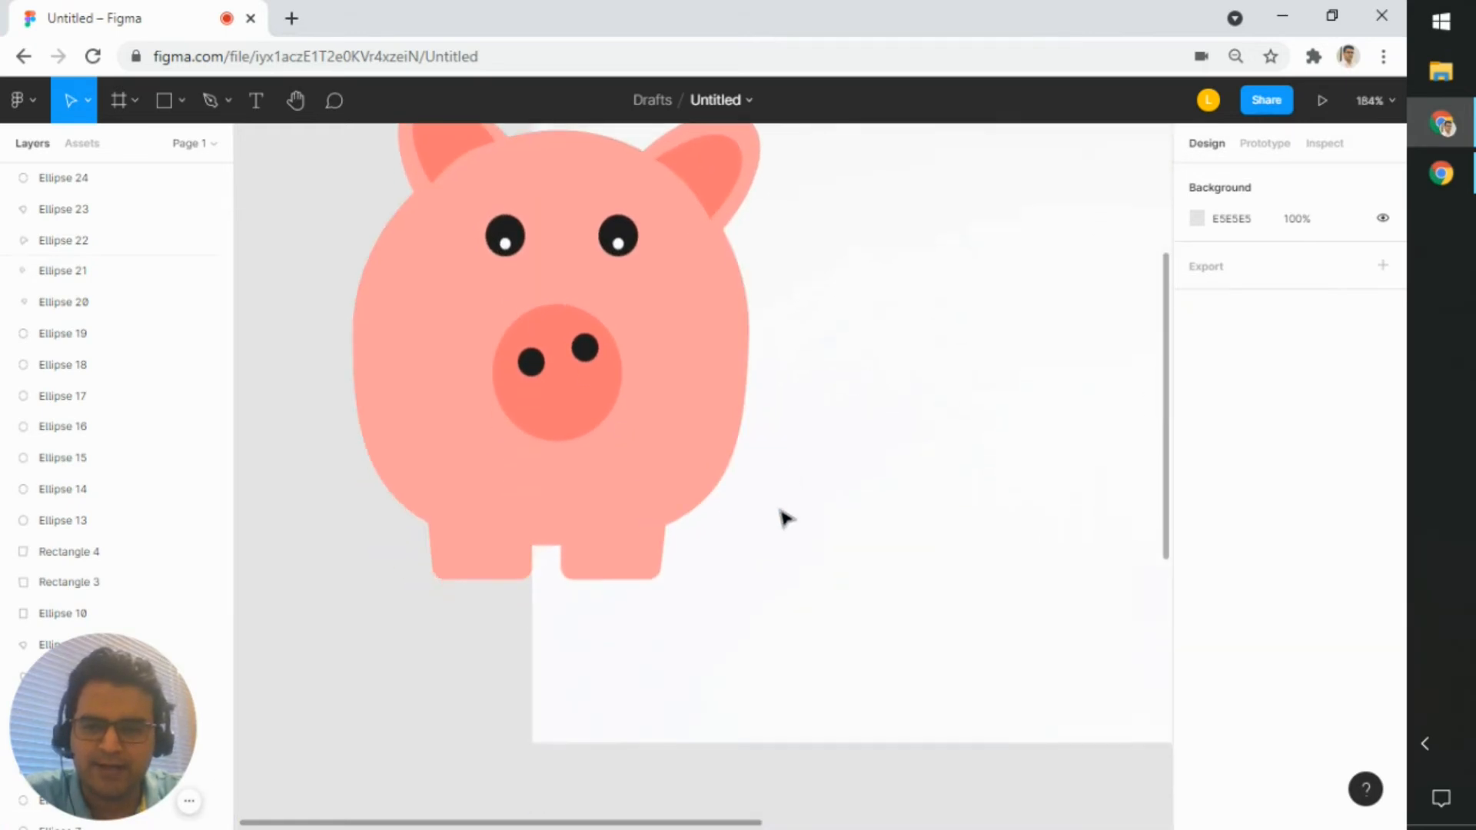
{"action": "scroll", "coordinate": [689, 508], "scroll_direction": "up", "scroll_amount": 3}
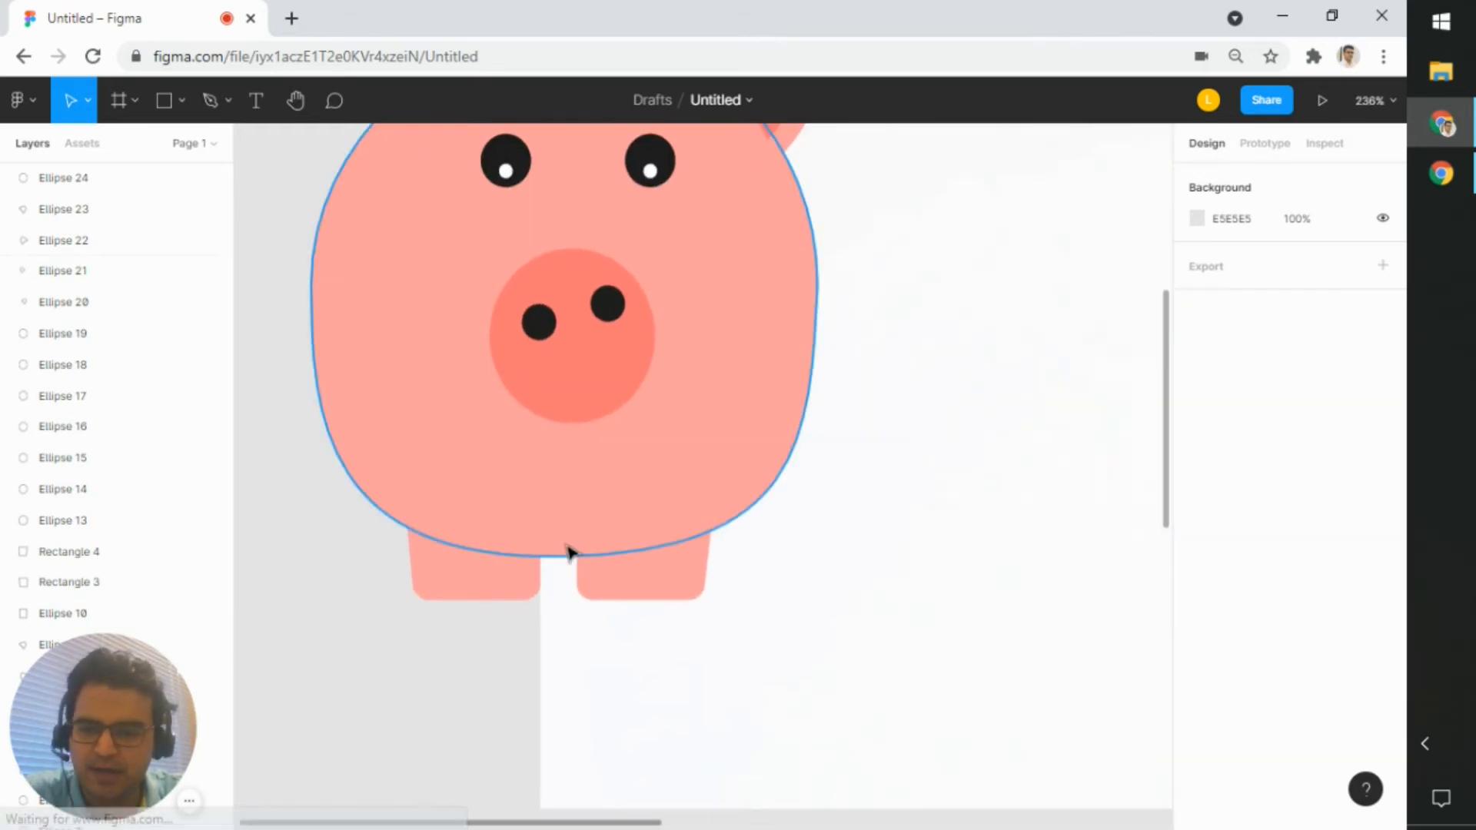
{"action": "left_click", "coordinate": [489, 534]}
{"action": "scroll", "coordinate": [450, 588], "scroll_direction": "down", "scroll_amount": 1}
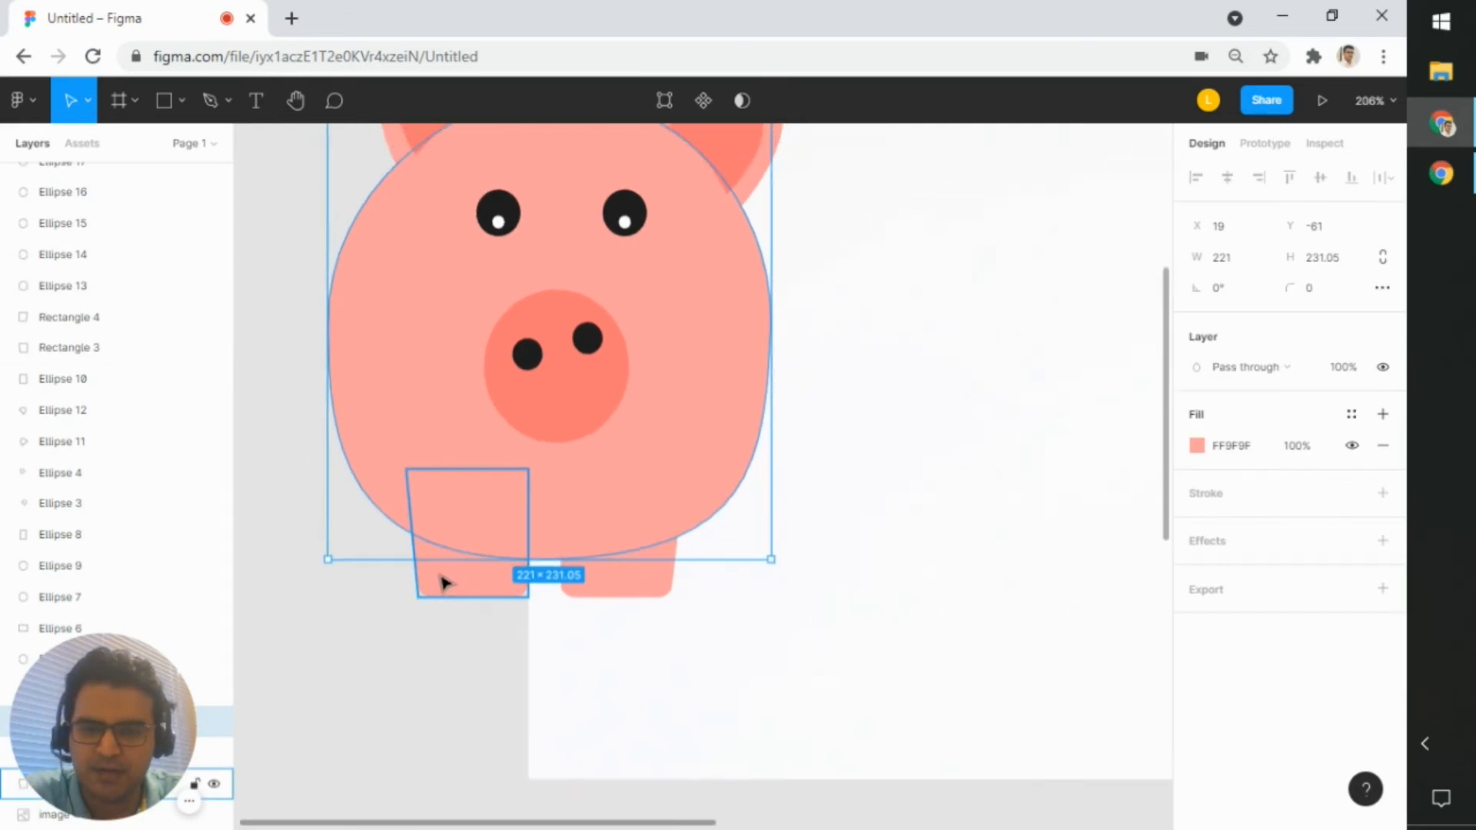
{"action": "scroll", "coordinate": [534, 439], "scroll_direction": "down", "scroll_amount": 1}
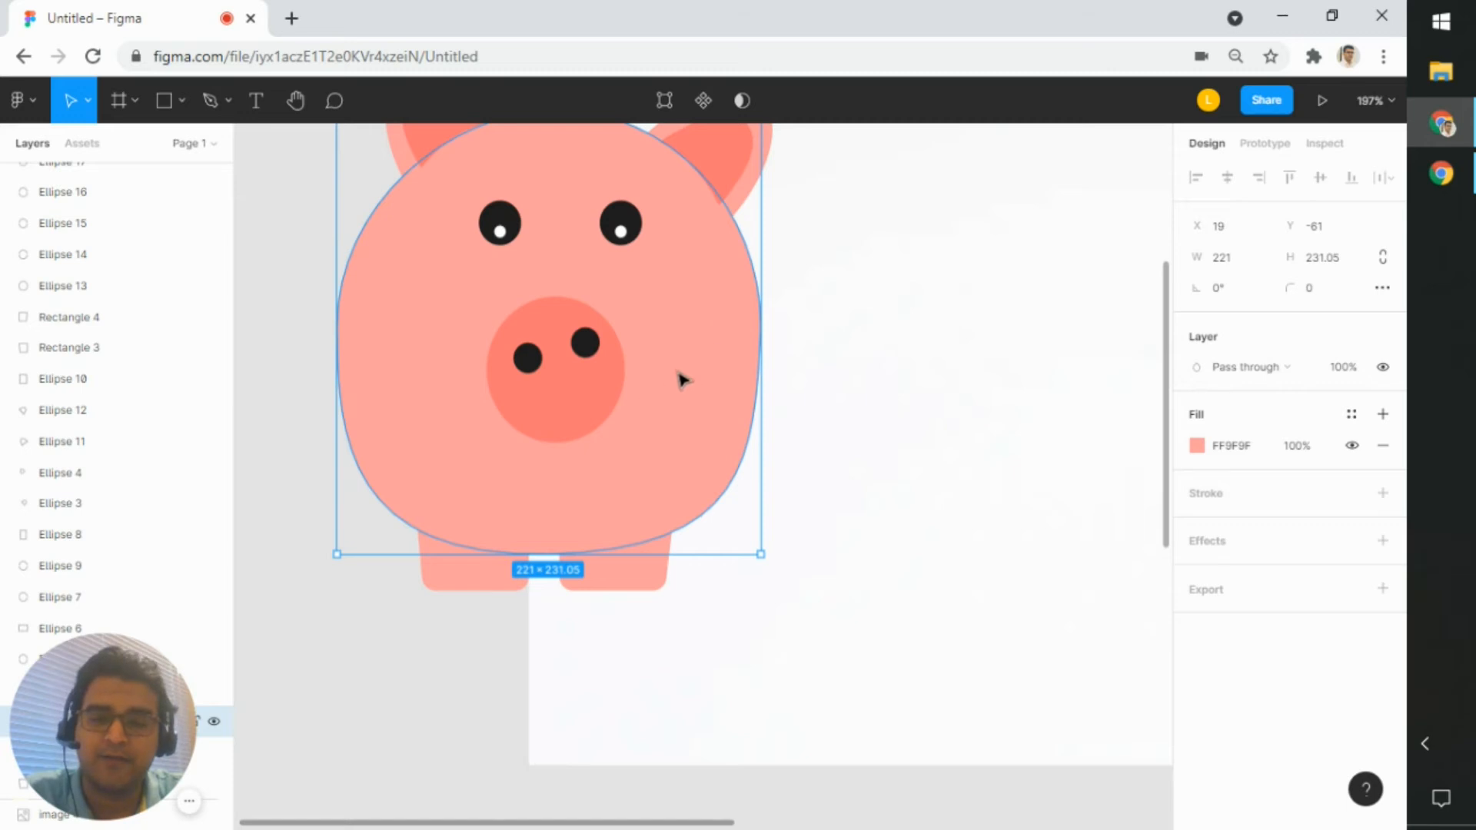
{"action": "scroll", "coordinate": [516, 607], "scroll_direction": "down", "scroll_amount": 1}
{"action": "left_click", "coordinate": [394, 605]}
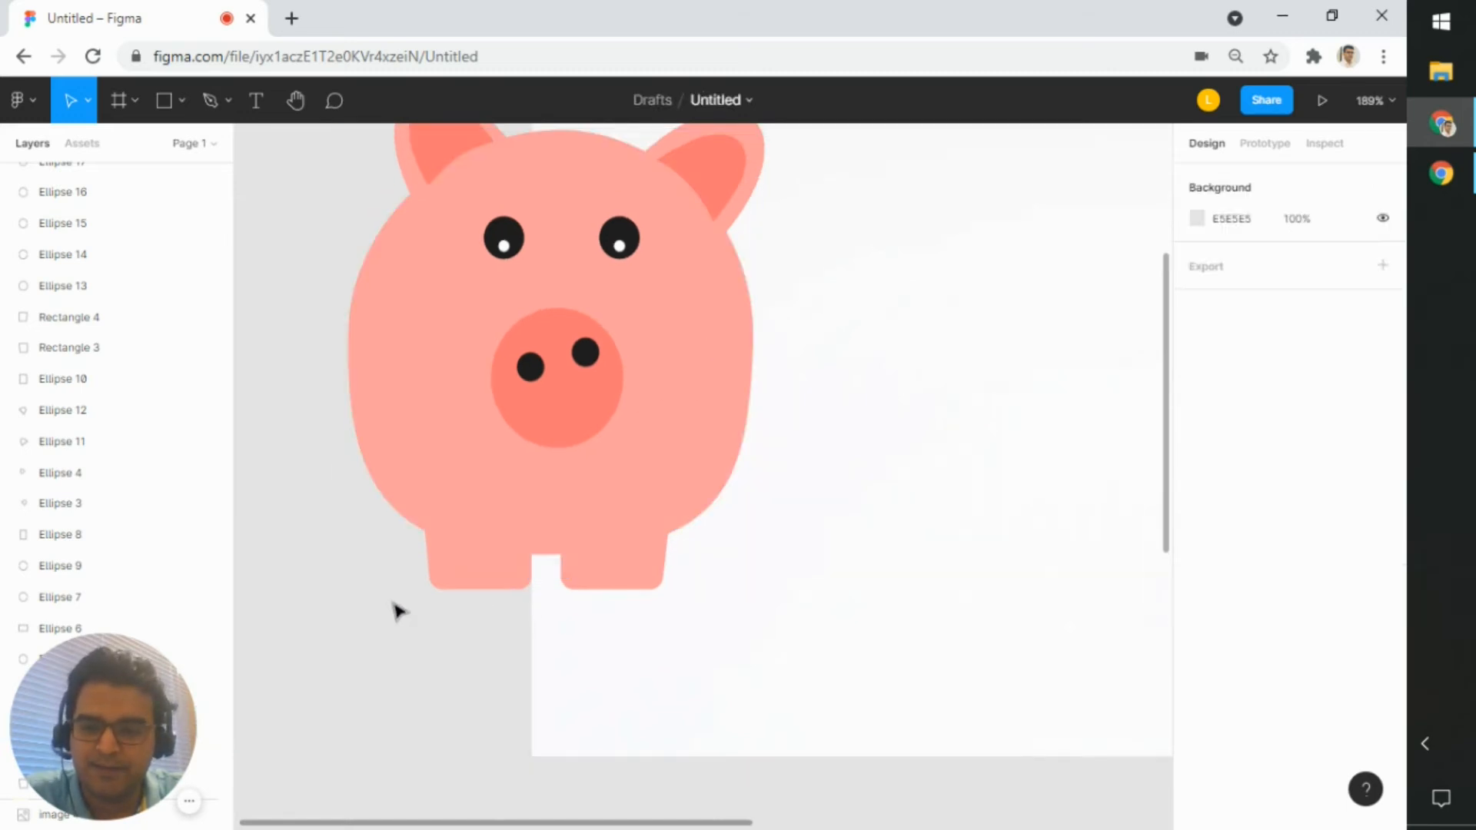
- Add a black 000000 inside stroke of 1 to every shape of the duplicated pig and deselect it
{"action": "scroll", "coordinate": [394, 602], "scroll_direction": "down", "scroll_amount": 5}
{"action": "left_click_drag", "start_coordinate": [743, 734], "coordinate": [753, 618]}
{"action": "scroll", "coordinate": [649, 580], "scroll_direction": "down", "scroll_amount": 3}
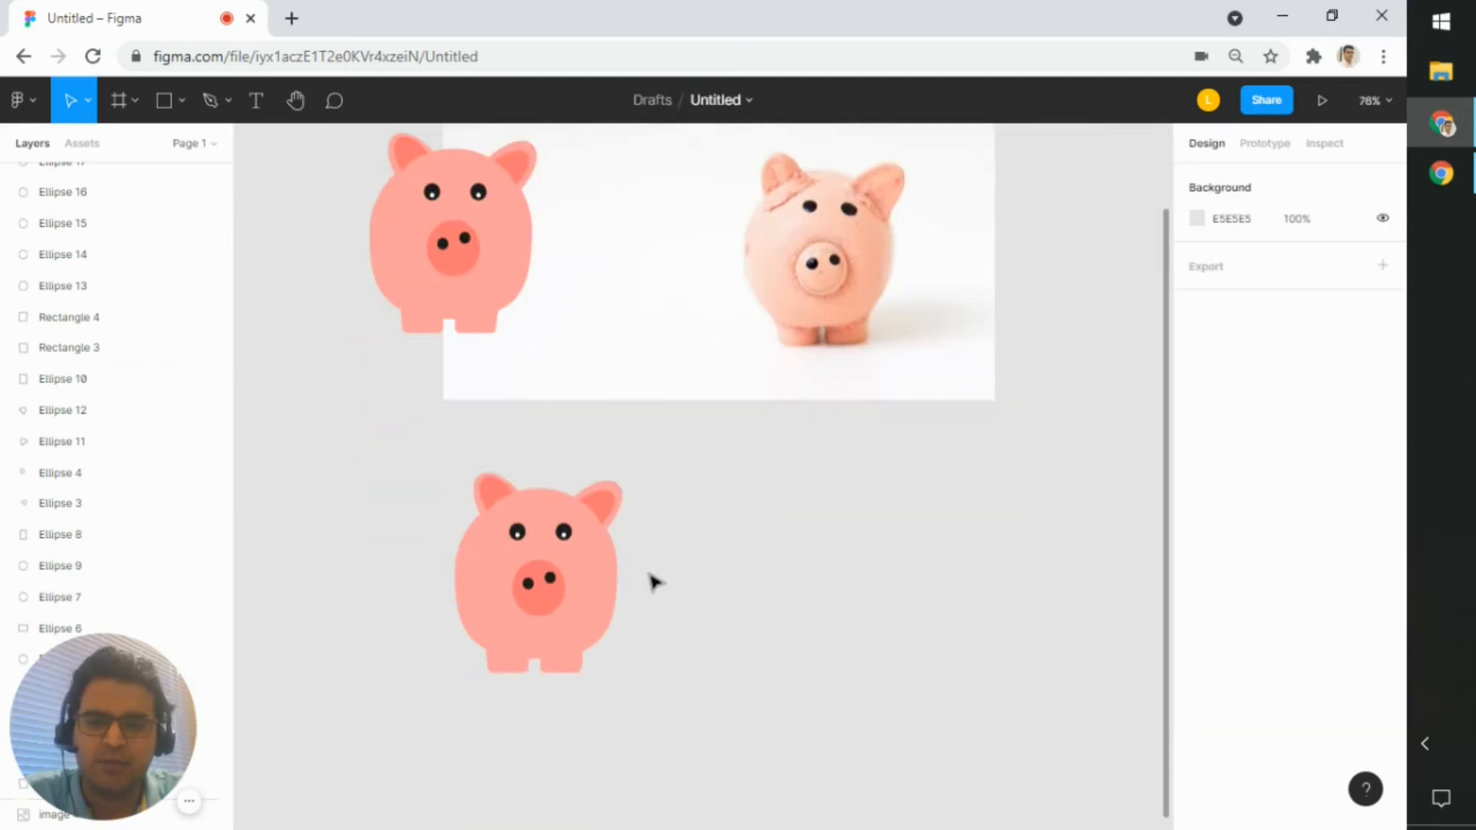
{"action": "scroll", "coordinate": [649, 580], "scroll_direction": "up", "scroll_amount": 10}
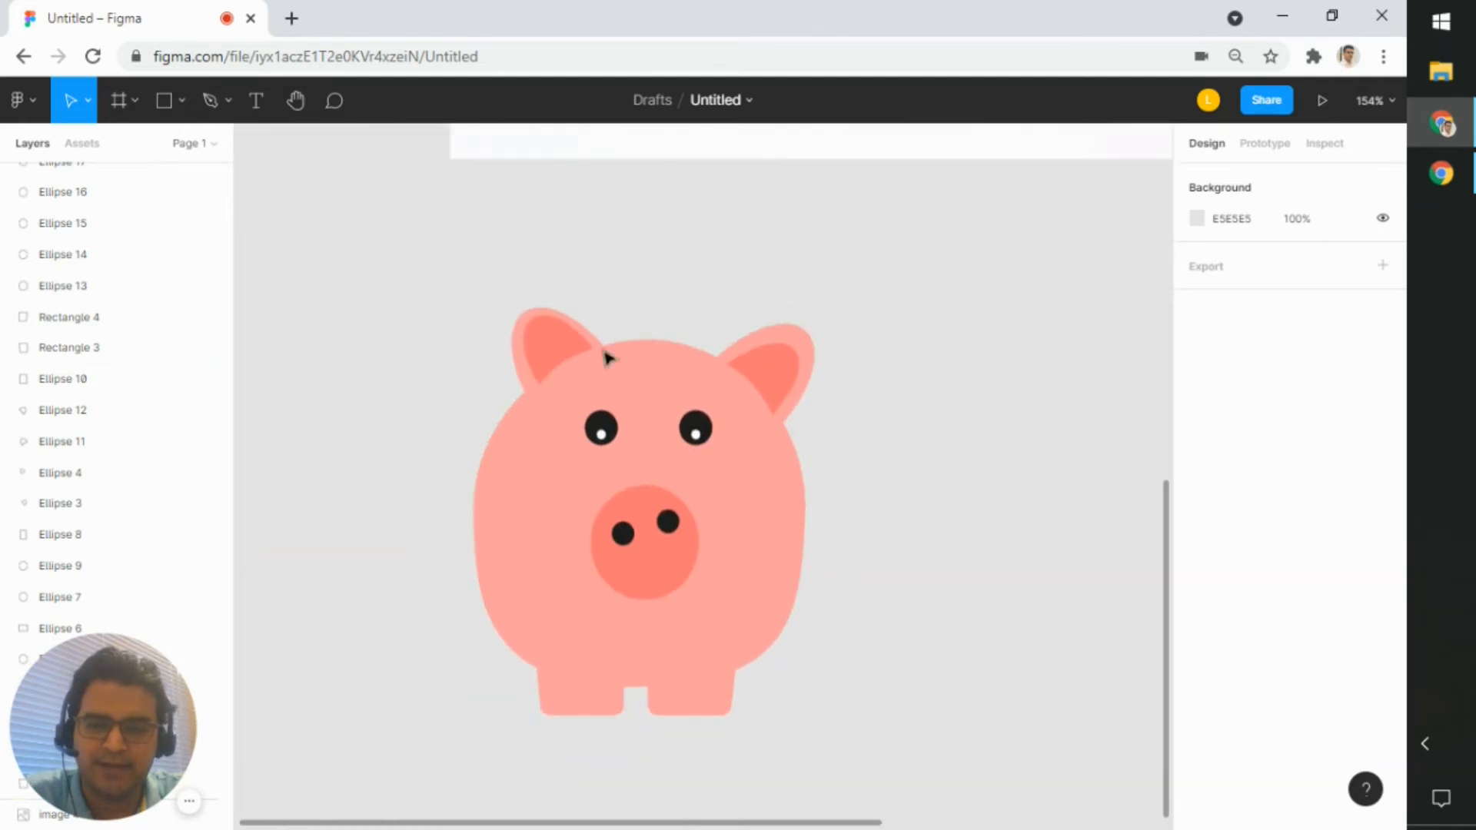
{"action": "left_click_drag", "start_coordinate": [880, 768], "coordinate": [438, 298]}
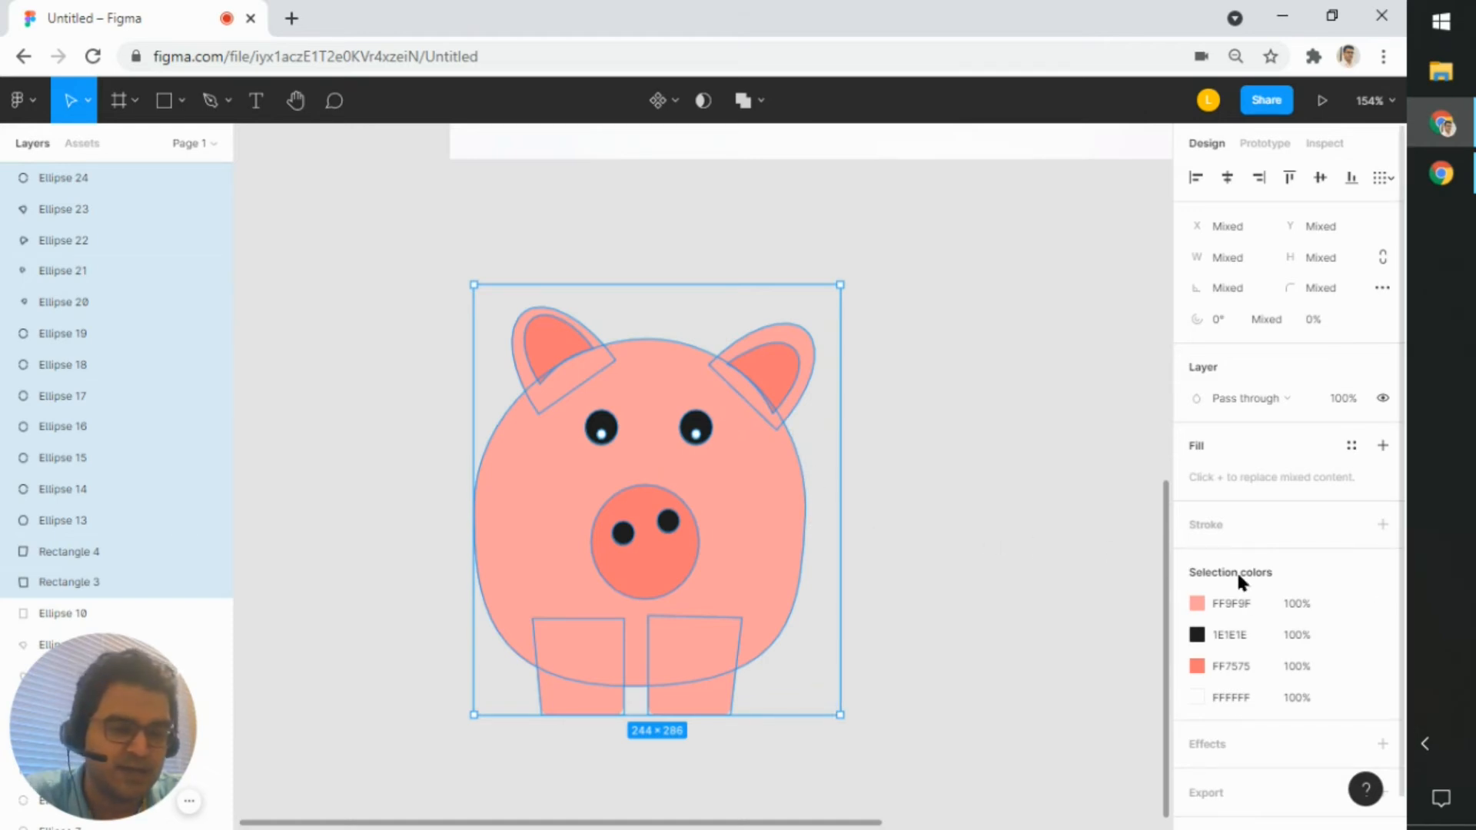
{"action": "left_click", "coordinate": [1381, 525]}
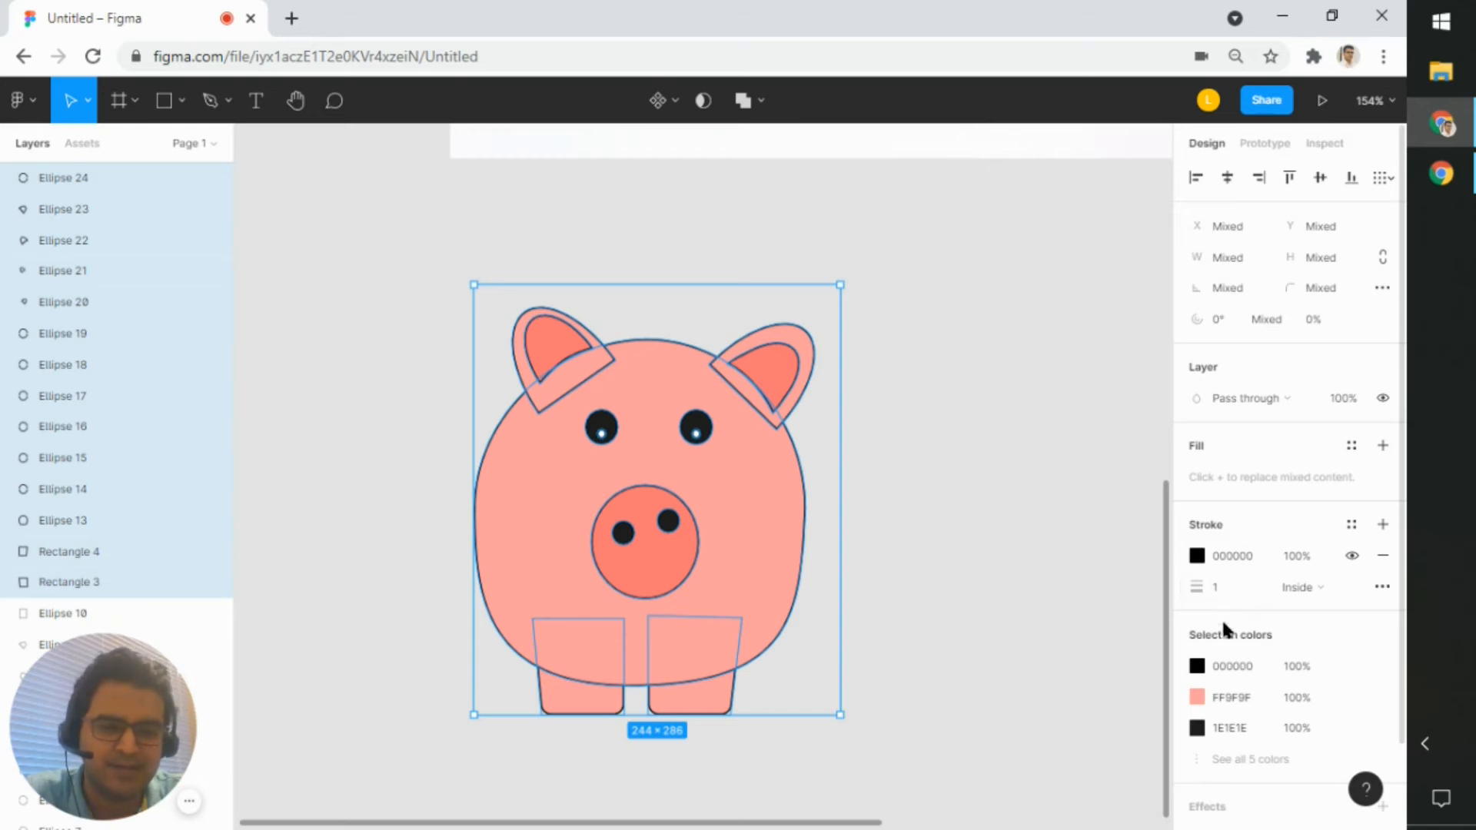
{"action": "left_click", "coordinate": [1080, 614]}
{"action": "scroll", "coordinate": [801, 405], "scroll_direction": "up", "scroll_amount": 2}
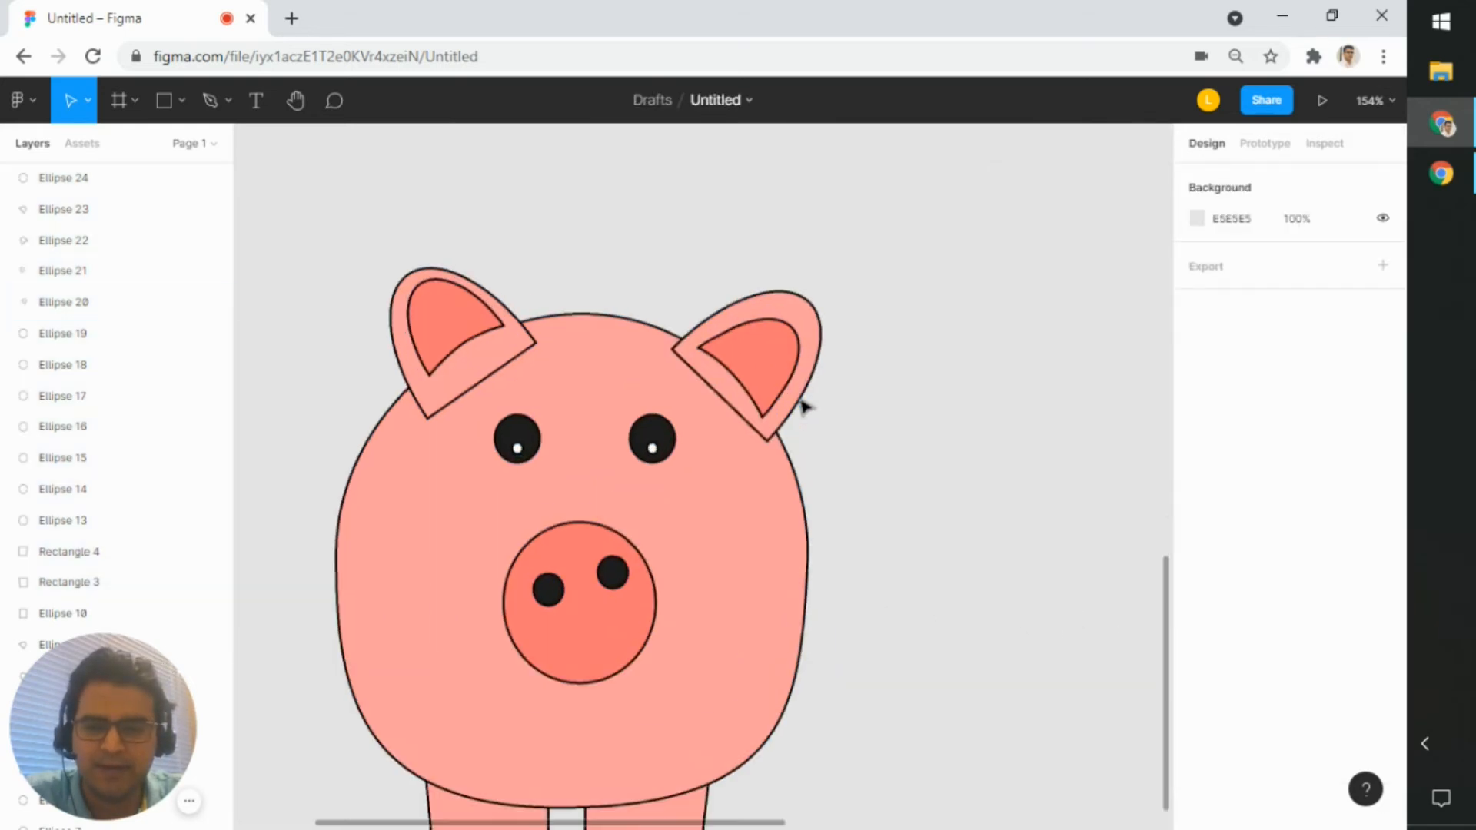
{"action": "scroll", "coordinate": [1004, 501], "scroll_direction": "up", "scroll_amount": 2}
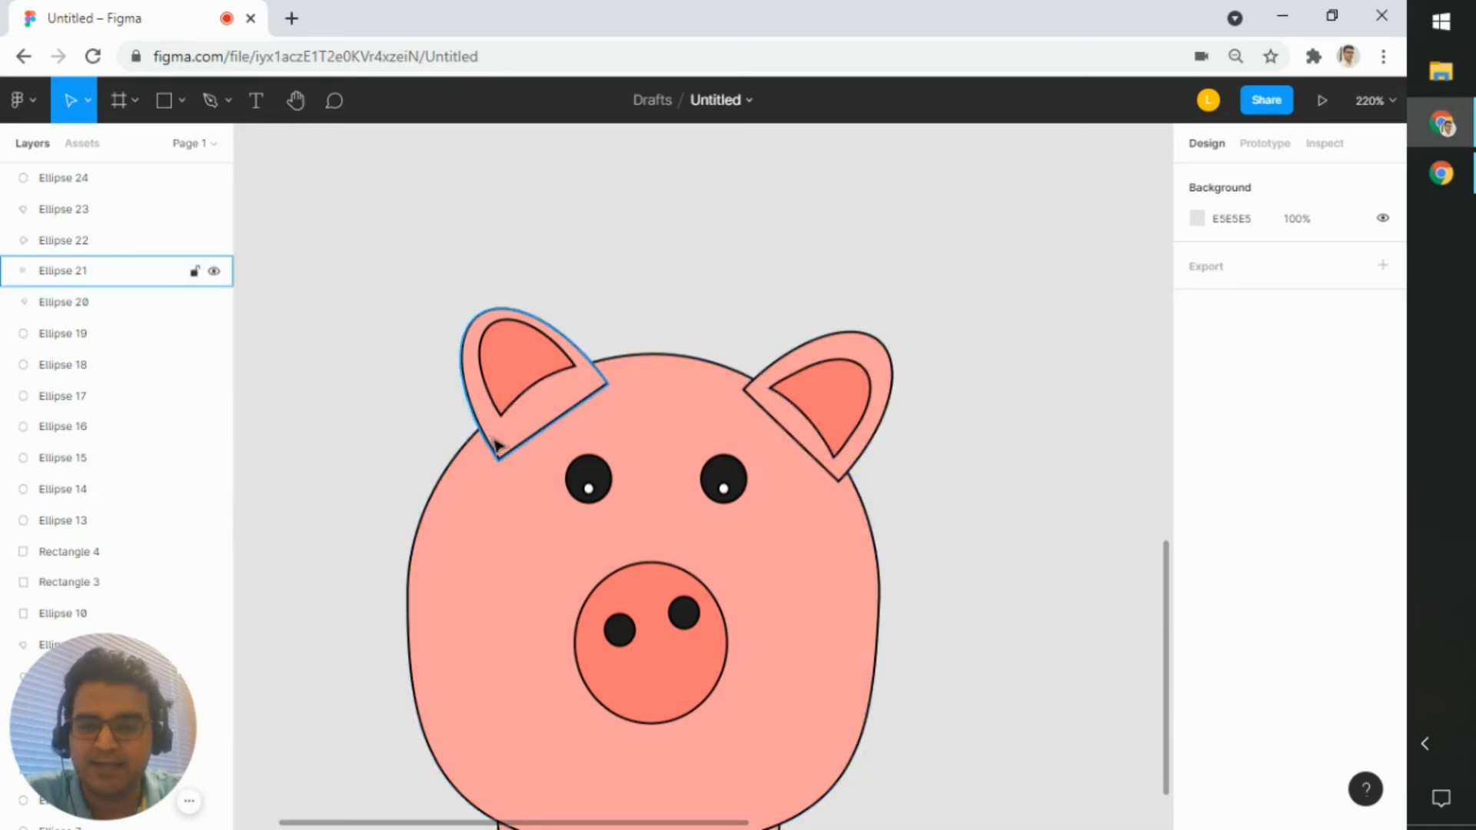
{"action": "scroll", "coordinate": [531, 449], "scroll_direction": "up", "scroll_amount": 3}
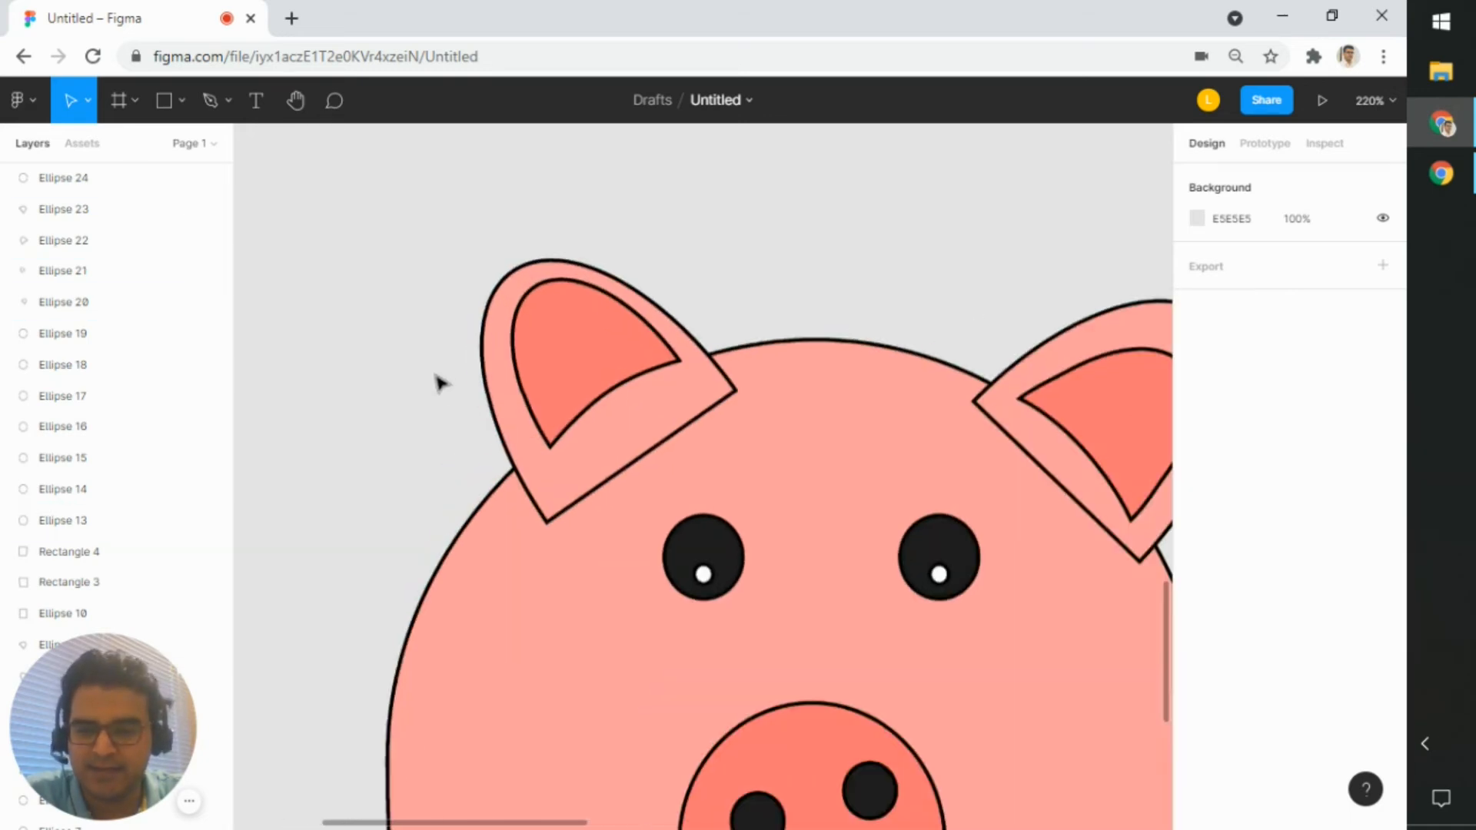
{"action": "left_click", "coordinate": [549, 523]}
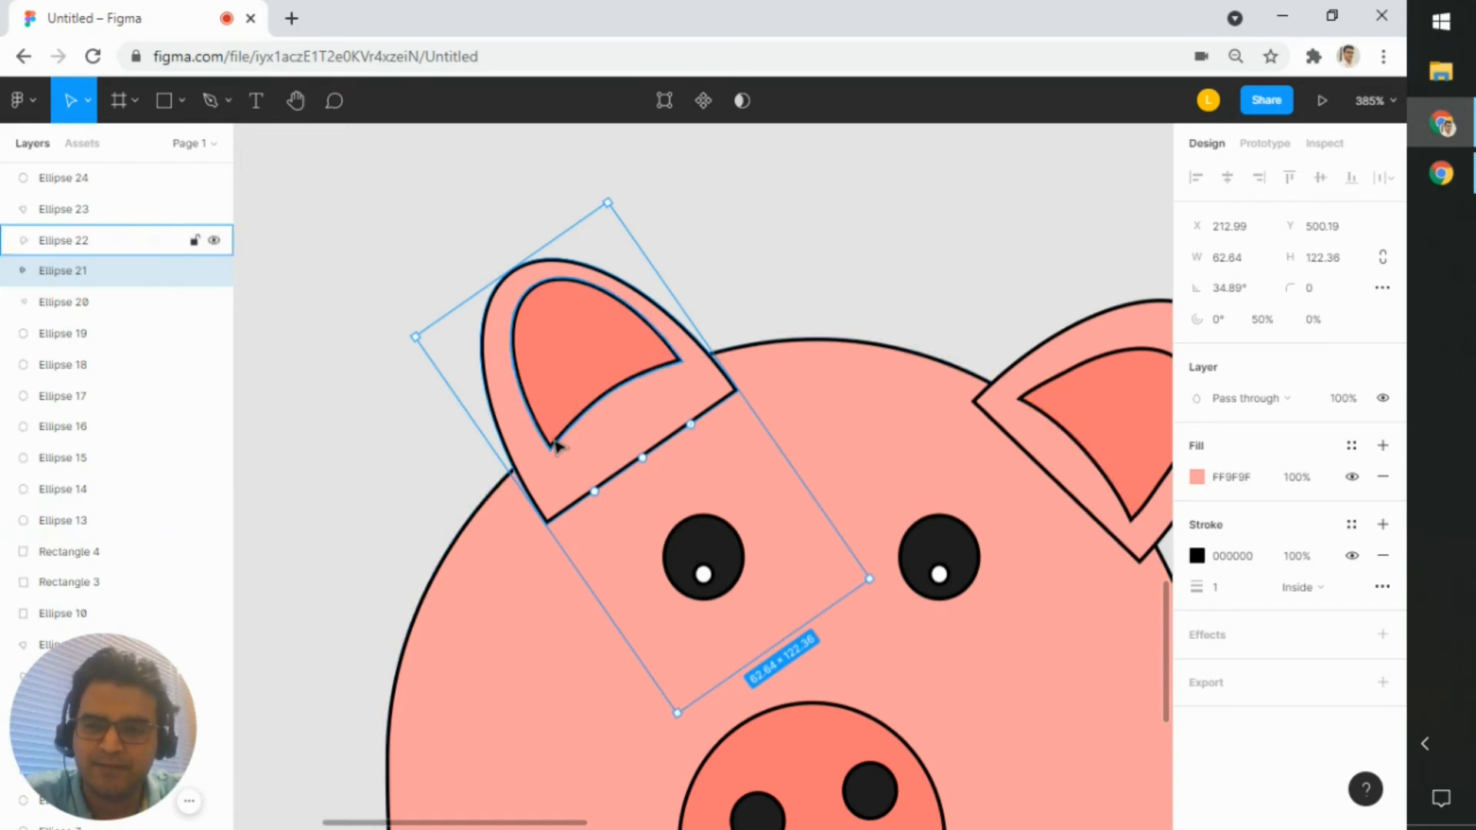
{"action": "double_click", "coordinate": [529, 476]}
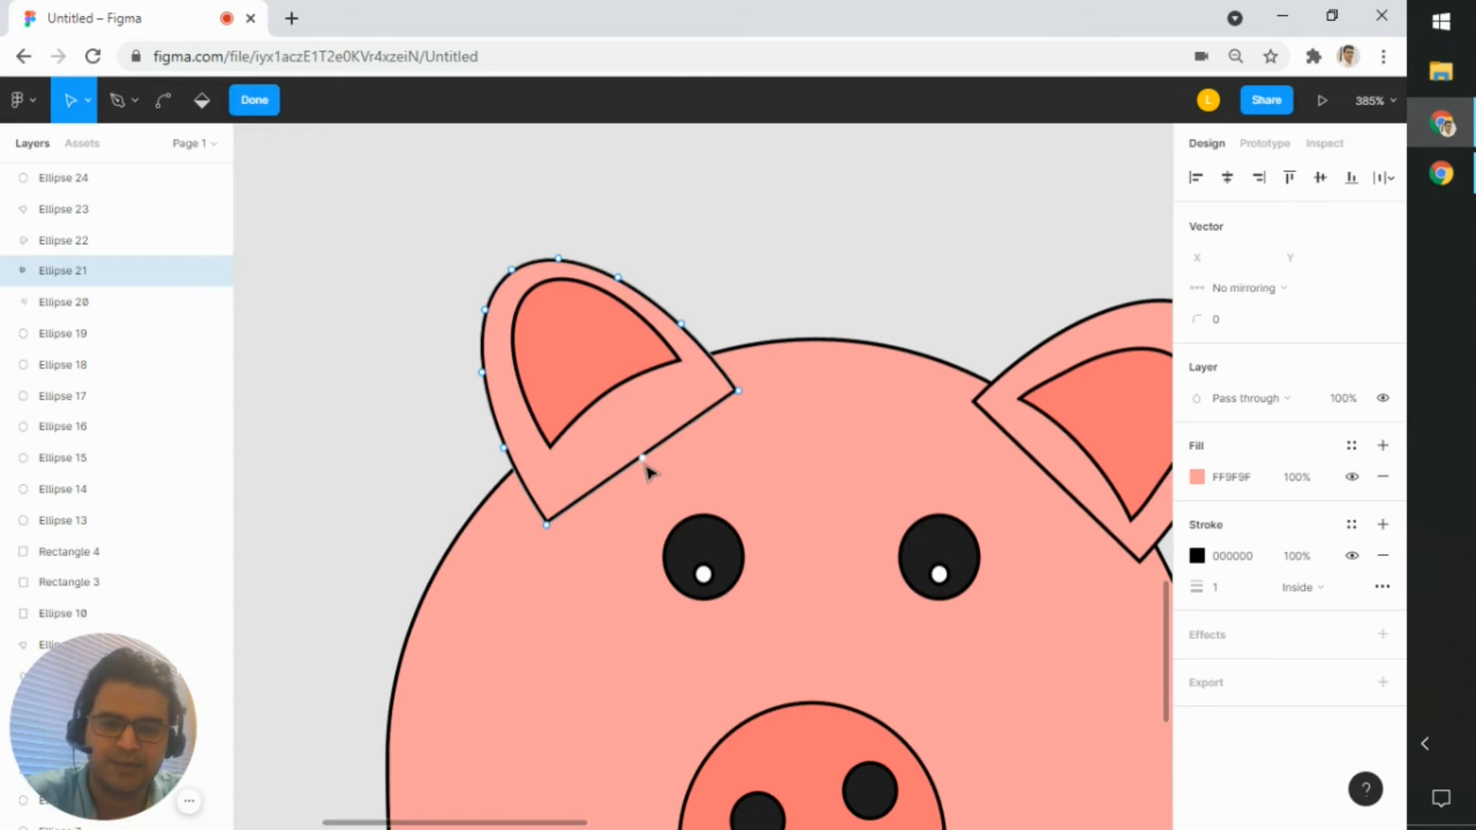
{"action": "key", "text": "Delete"}
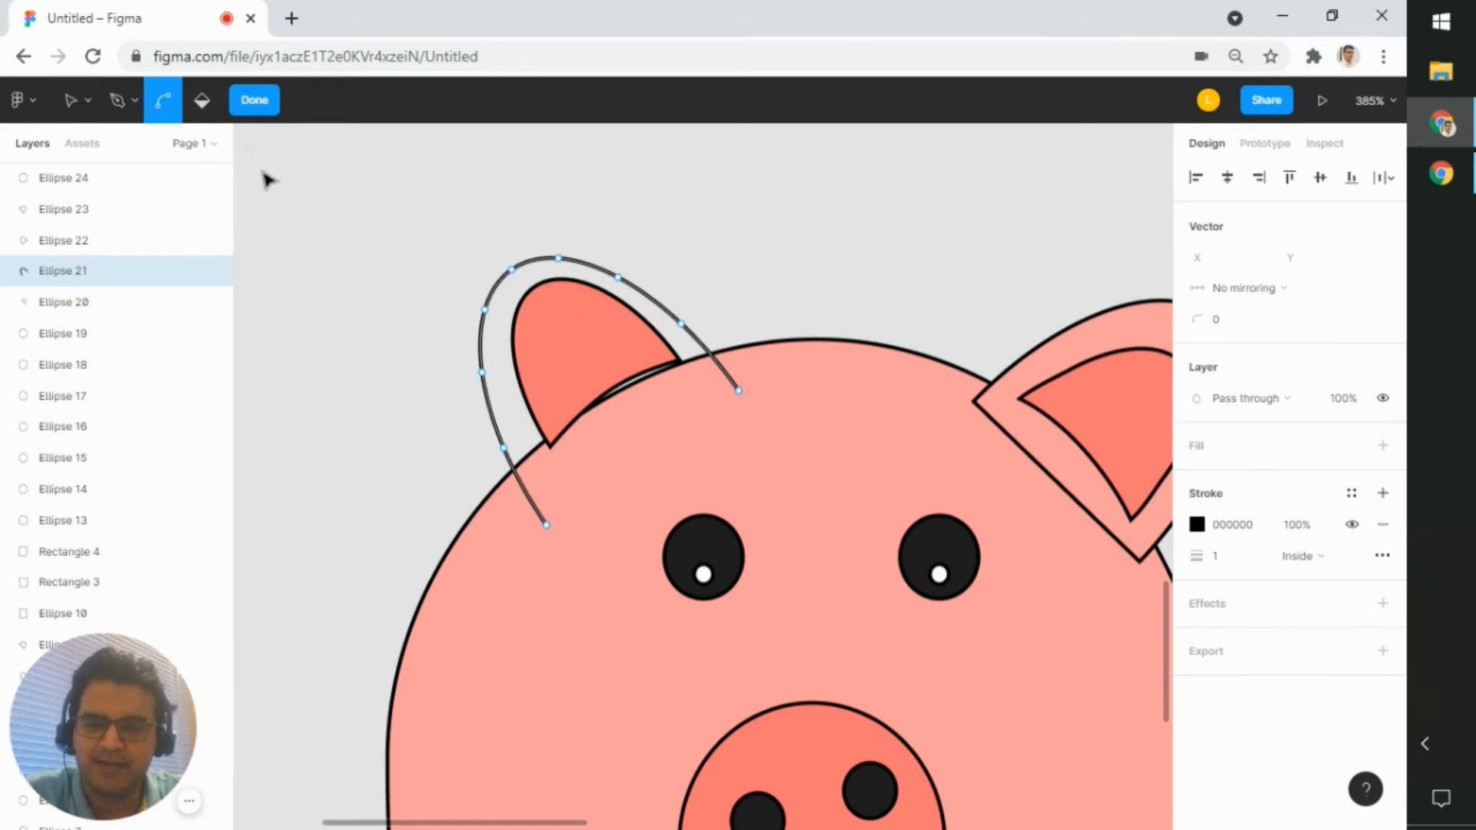
{"action": "key", "text": "ctrl+z"}
{"action": "left_click", "coordinate": [252, 101]}
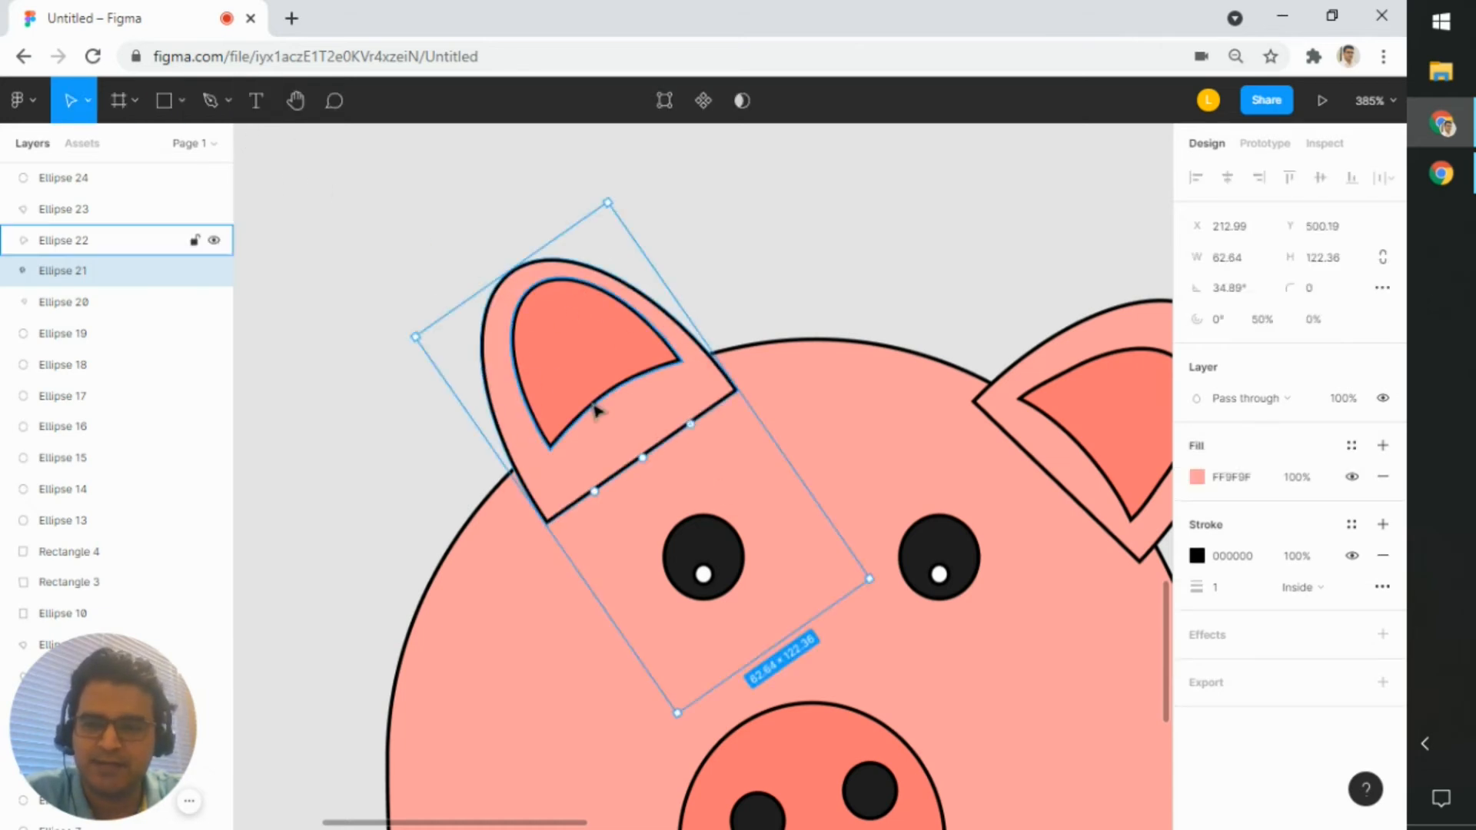
- Duplicate the outlined pig's outer left ear in place, remove the duplicate's stroke and hide it
{"action": "key", "text": "ctrl+v"}
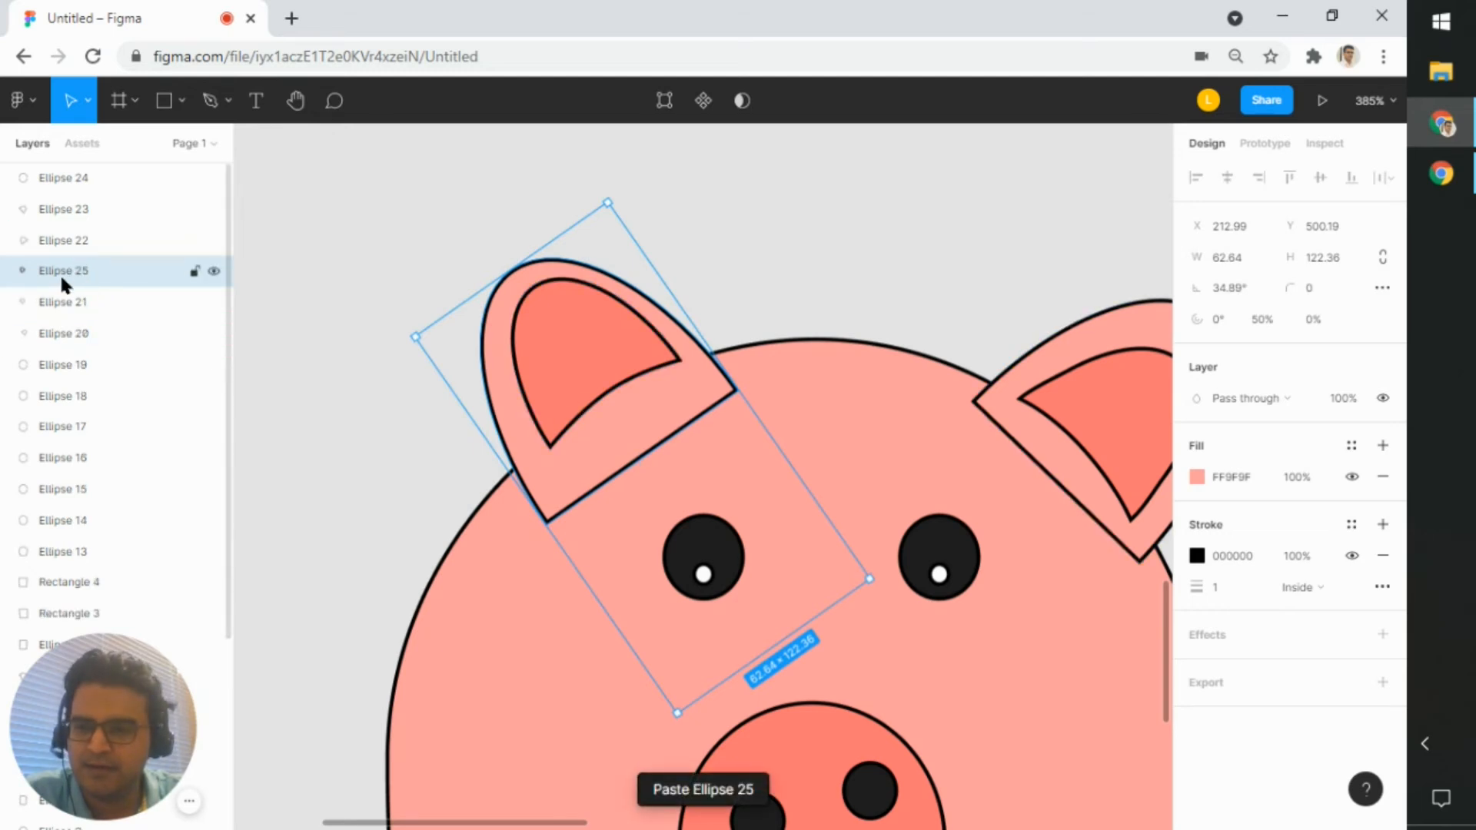
{"action": "left_click", "coordinate": [214, 271]}
{"action": "left_click", "coordinate": [214, 272]}
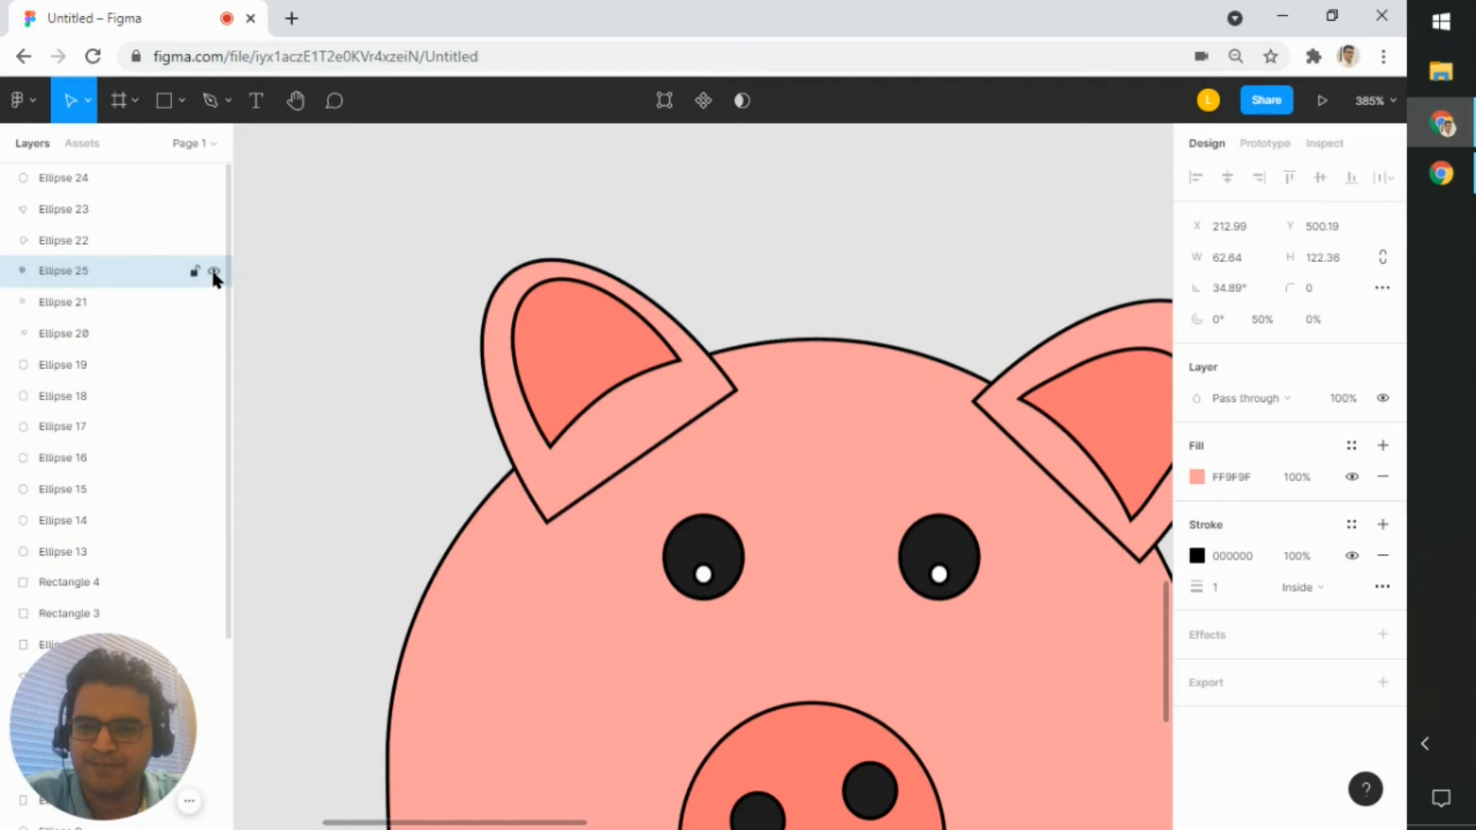
{"action": "left_click", "coordinate": [1384, 555]}
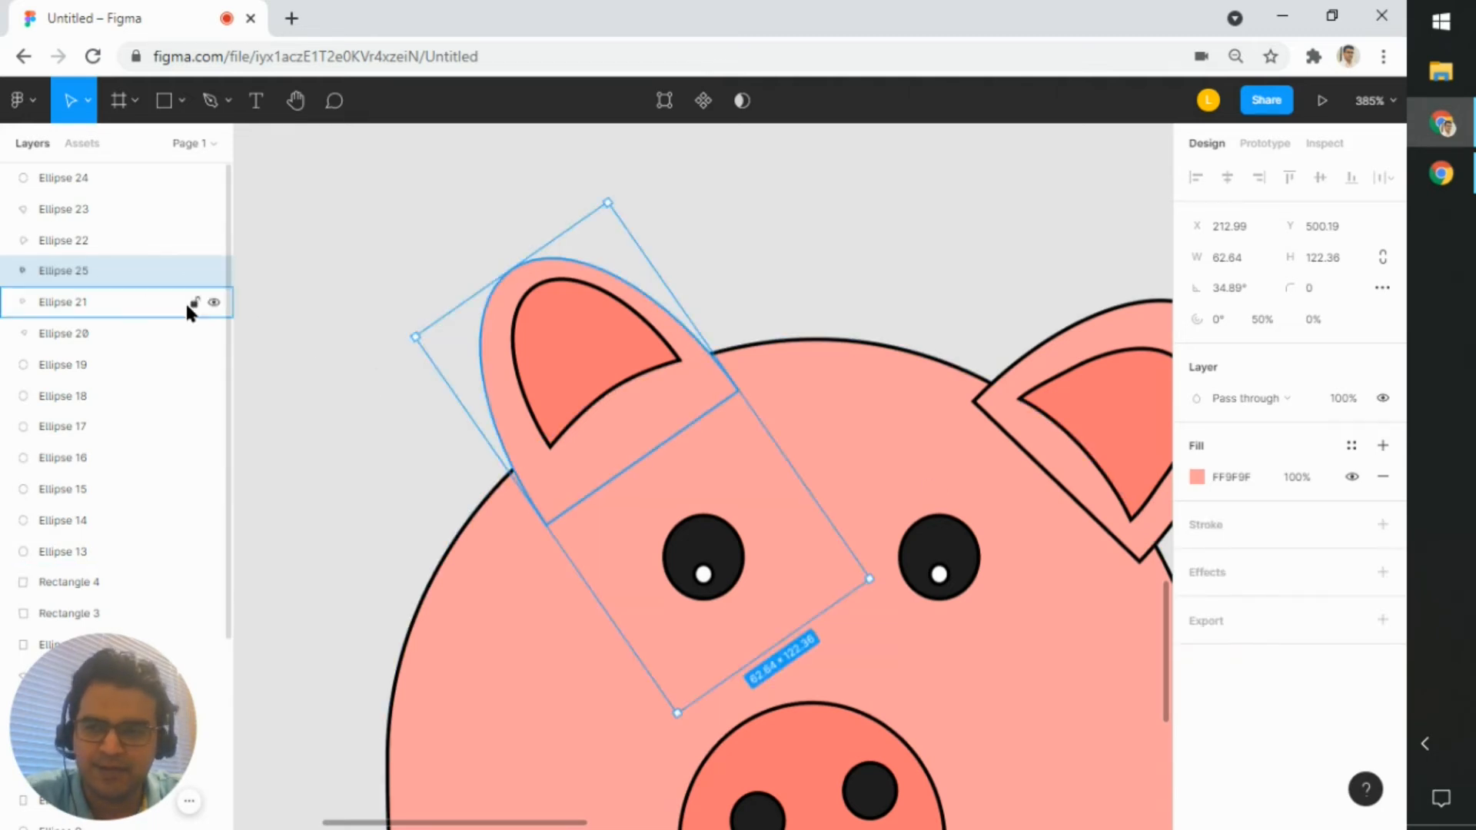
{"action": "left_click", "coordinate": [215, 272]}
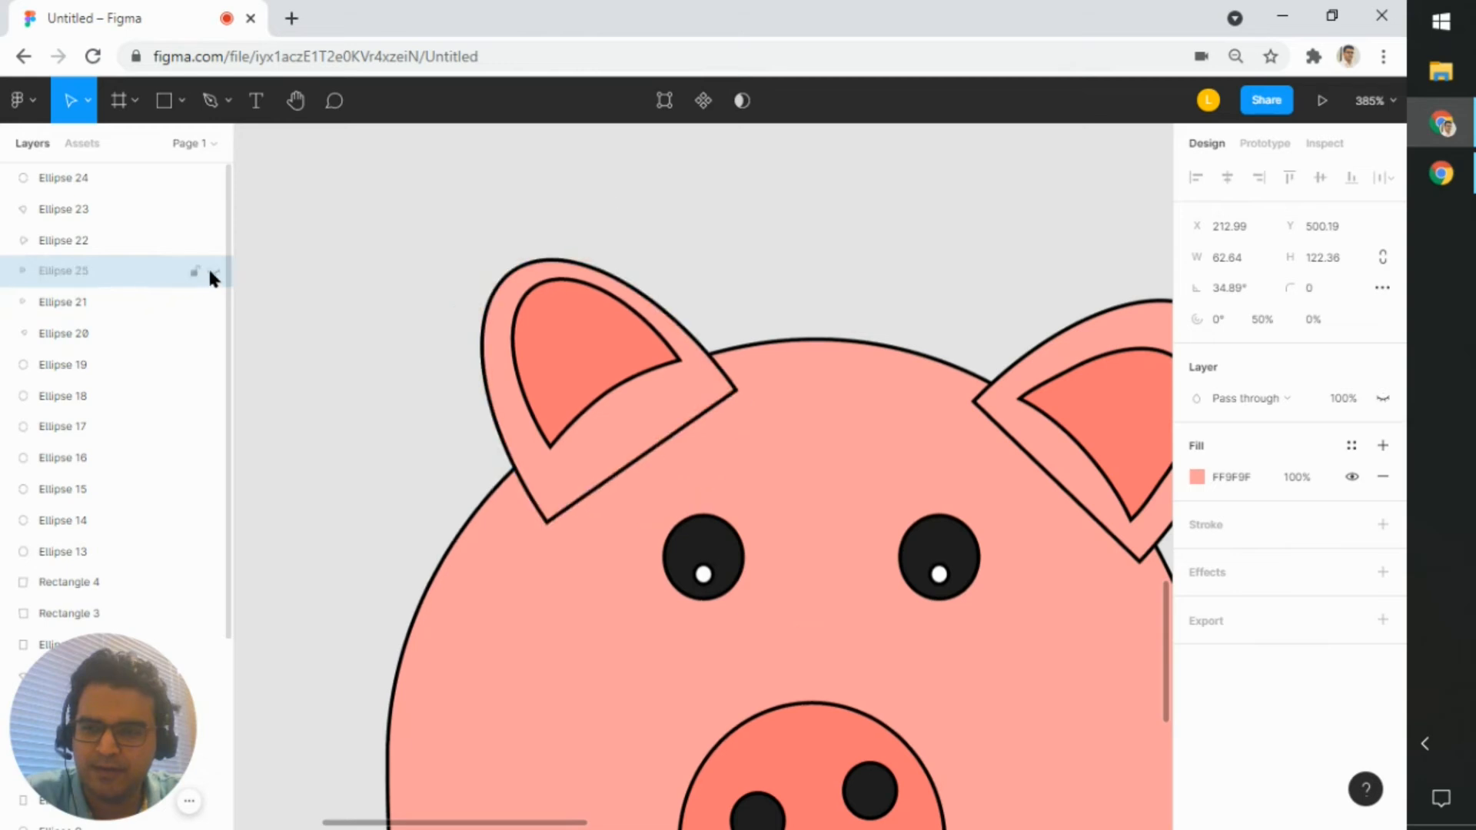
- Delete the middle point on the original outer left ear's straight base edge so only an open outline remains
{"action": "left_click", "coordinate": [90, 301]}
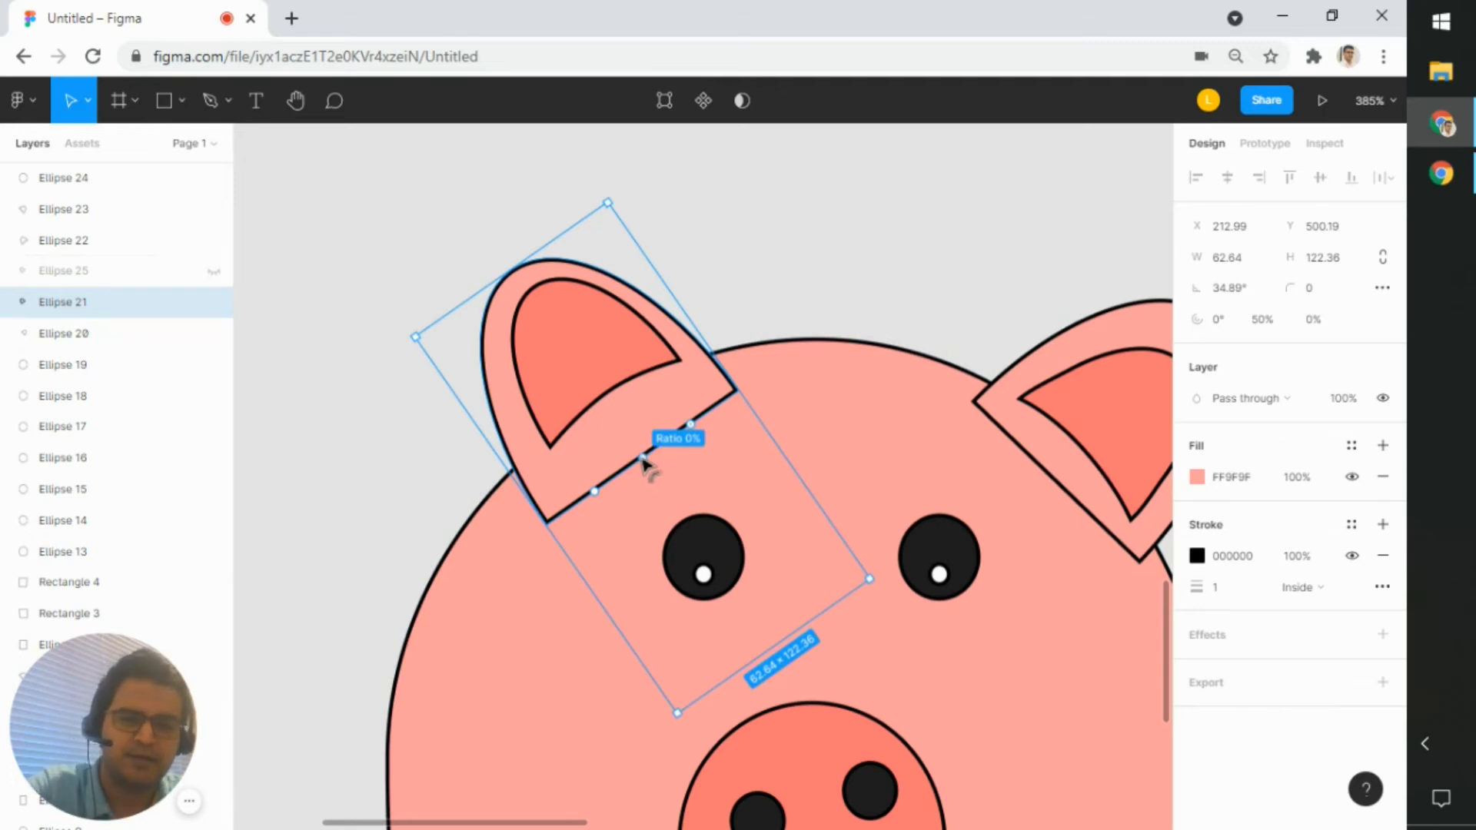
{"action": "double_click", "coordinate": [529, 476]}
{"action": "left_click", "coordinate": [596, 489]}
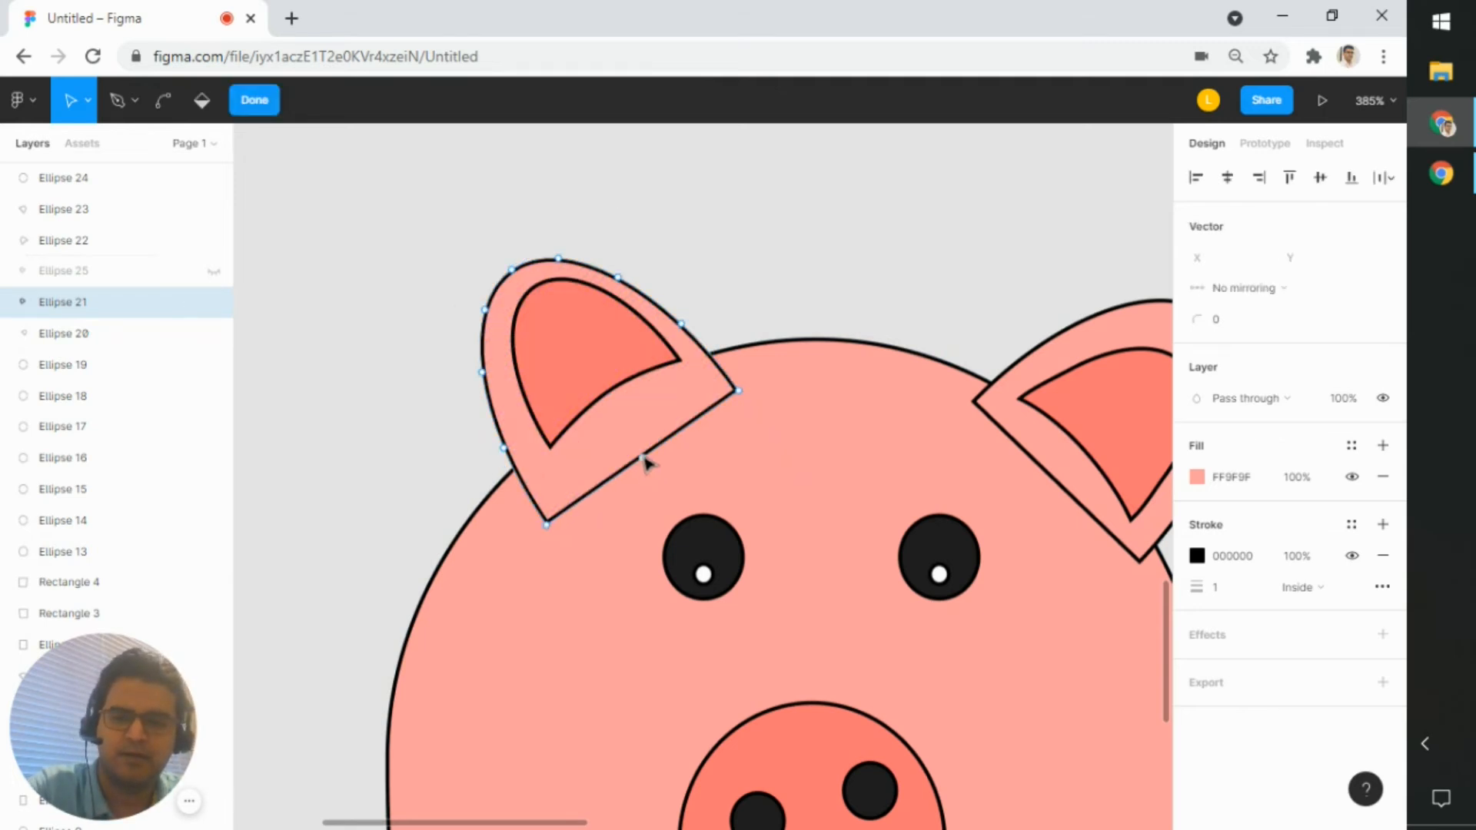
{"action": "key", "text": "Delete"}
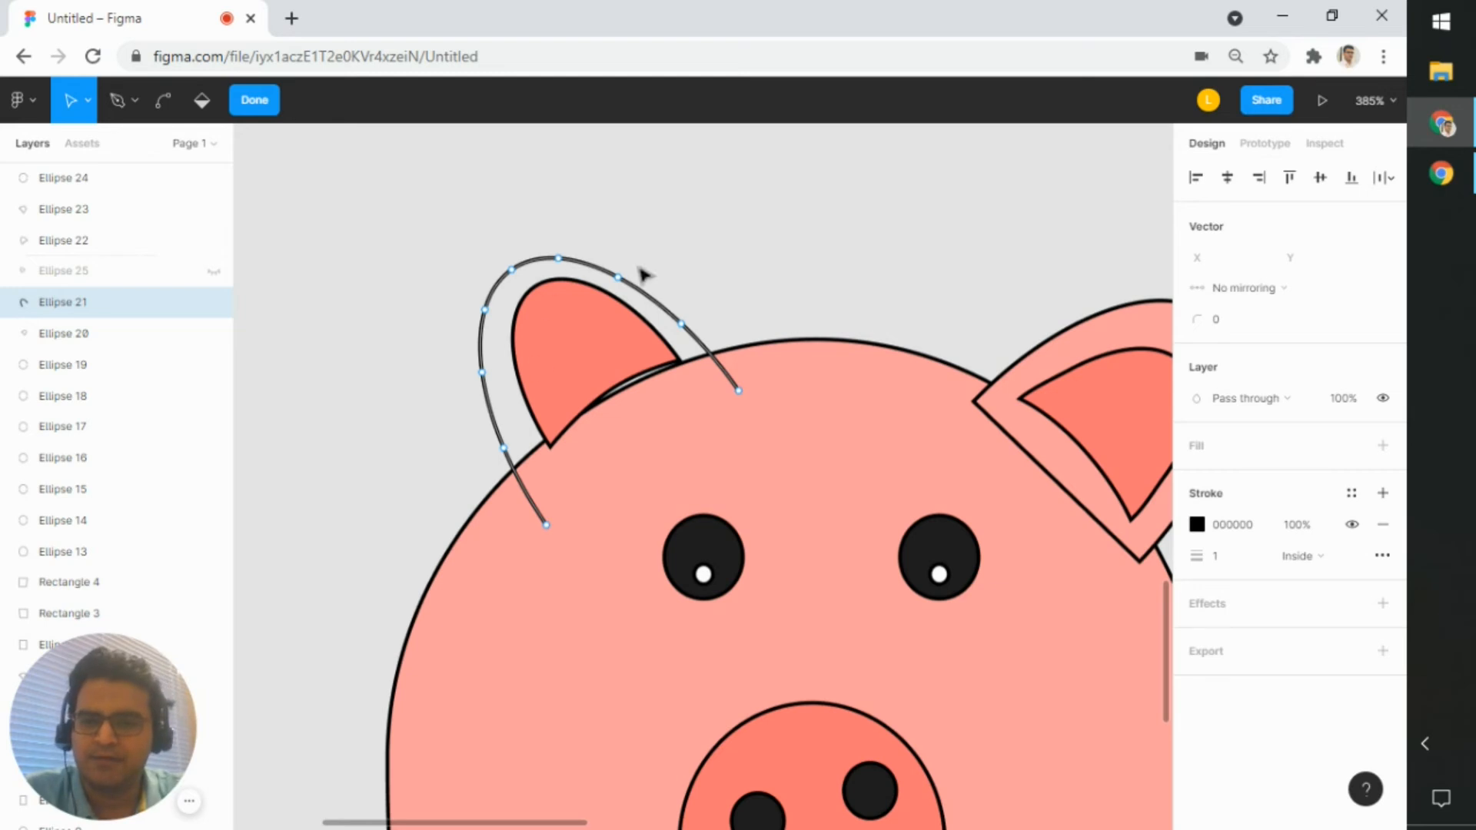
{"action": "left_click", "coordinate": [251, 111]}
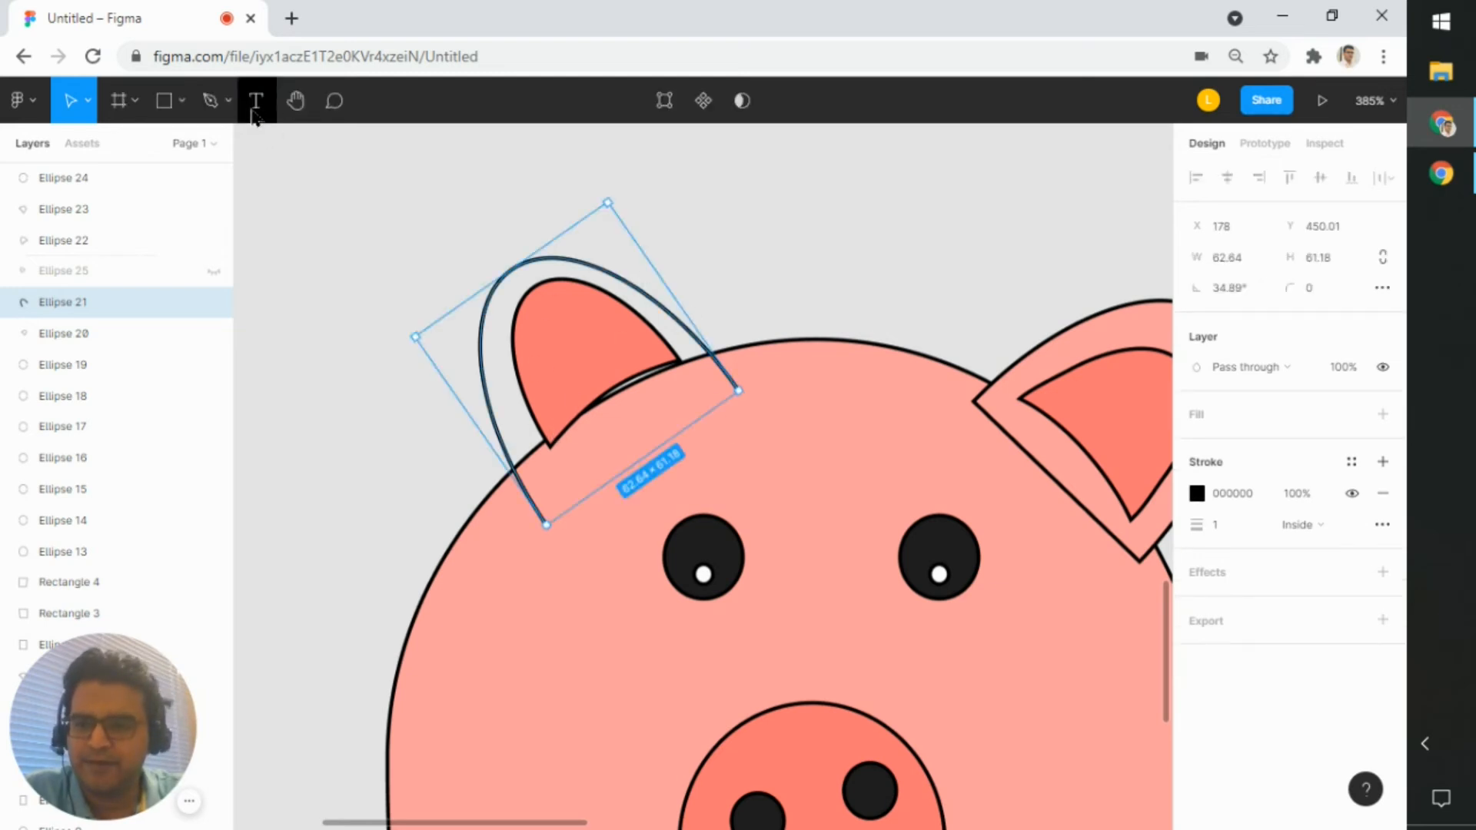
- Show the strokeless ear duplicate again and deselect everything
{"action": "left_click", "coordinate": [99, 270]}
{"action": "left_click", "coordinate": [214, 270]}
{"action": "left_click", "coordinate": [247, 276]}
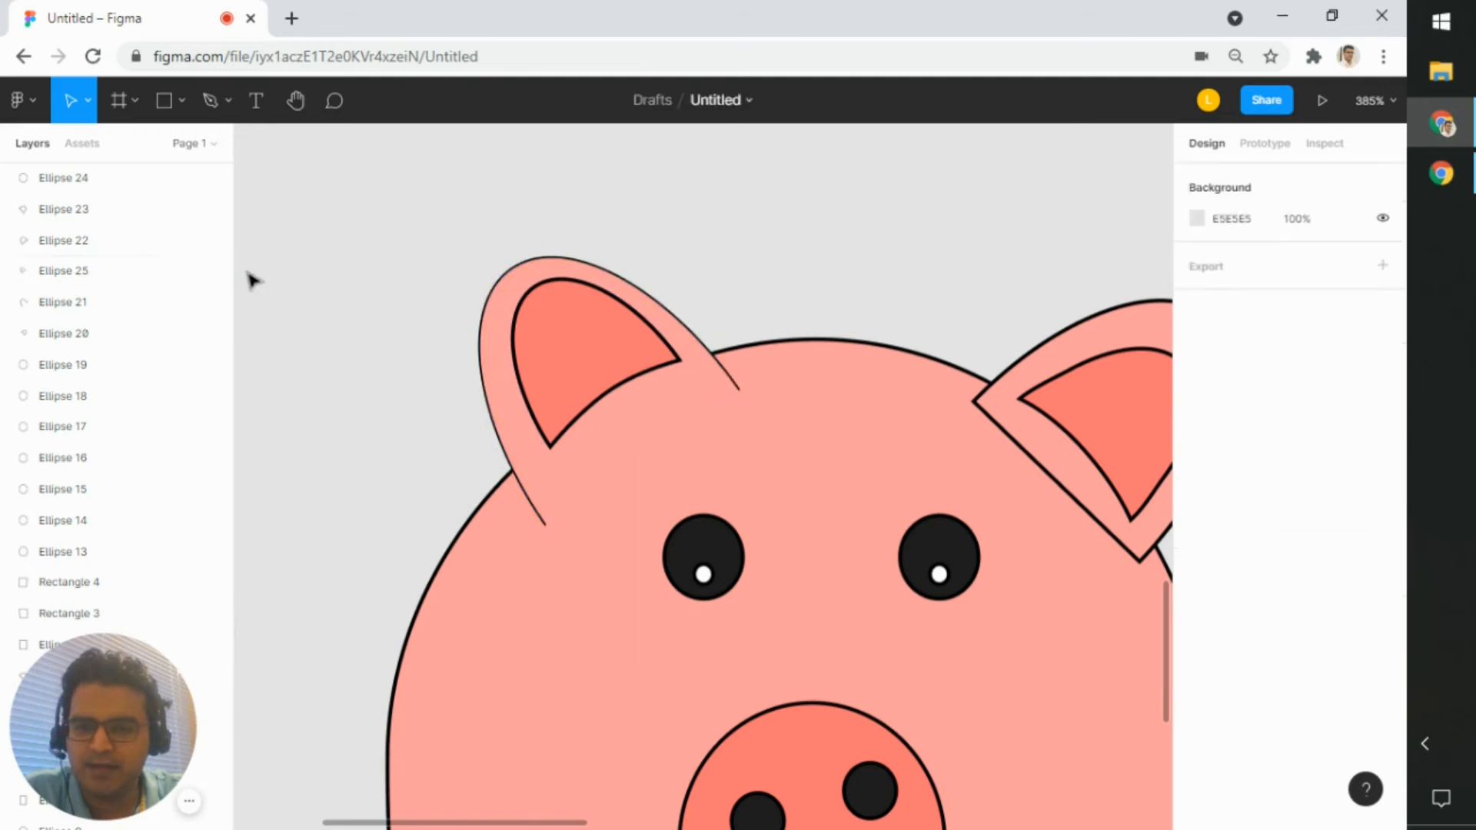
{"action": "scroll", "coordinate": [369, 316], "scroll_direction": "down", "scroll_amount": 3}
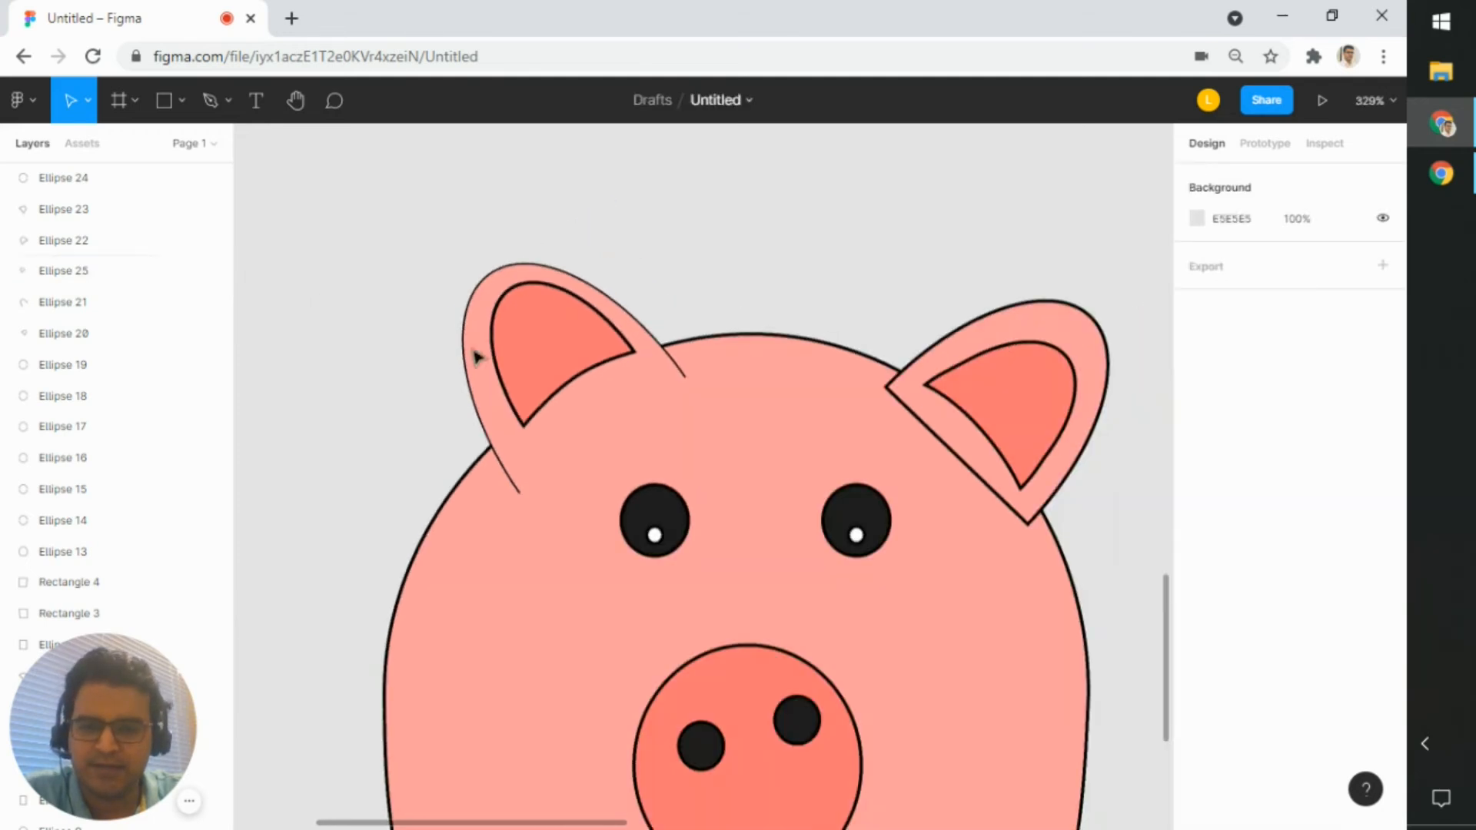
- Scale the strokeless left ear fill down to about 60.93 × 119.01 and nudge it 1 px left inside its outline
{"action": "left_click", "coordinate": [550, 431]}
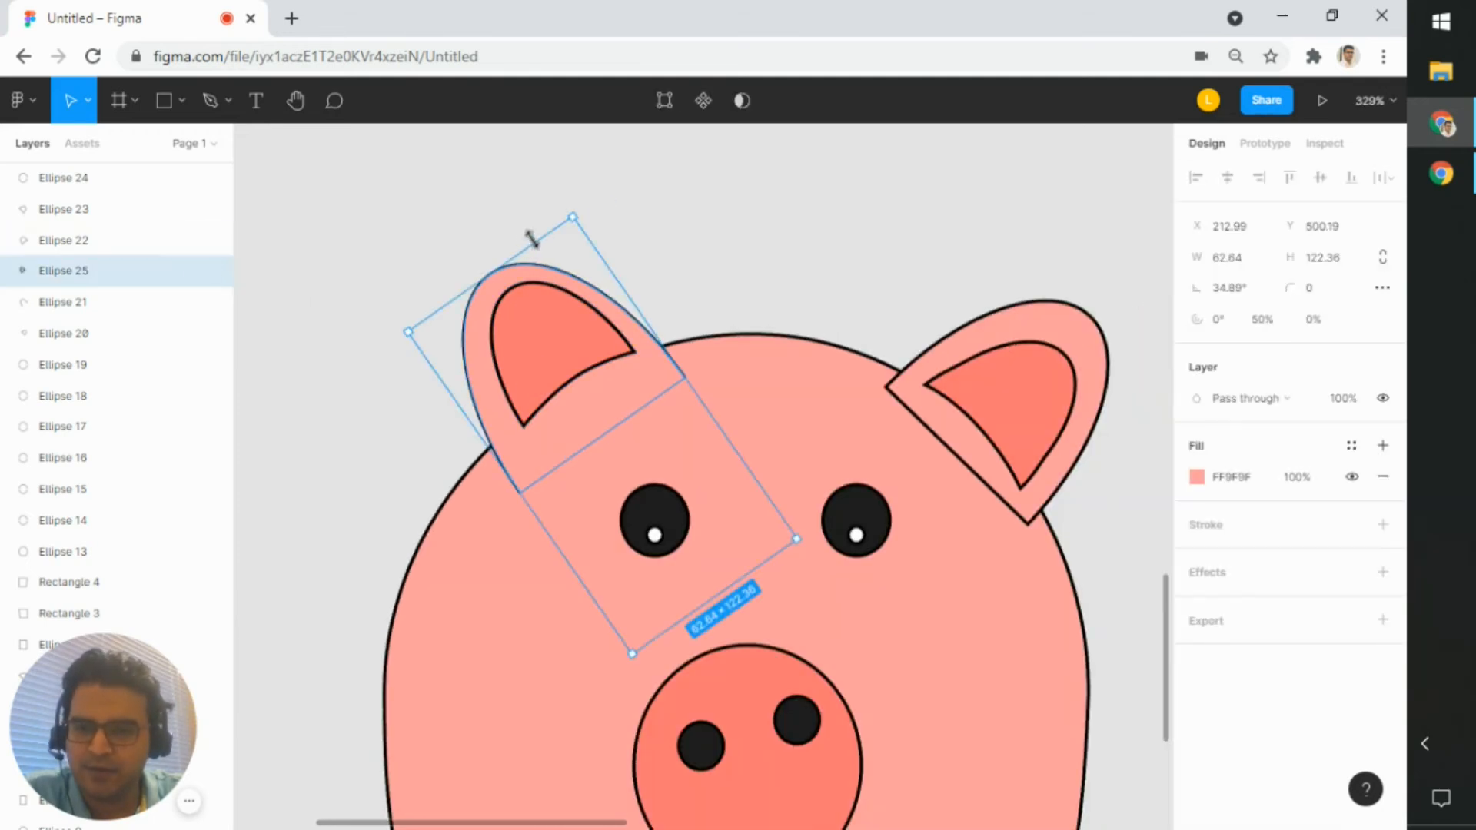
{"action": "scroll", "coordinate": [532, 239], "scroll_direction": "up", "scroll_amount": 2}
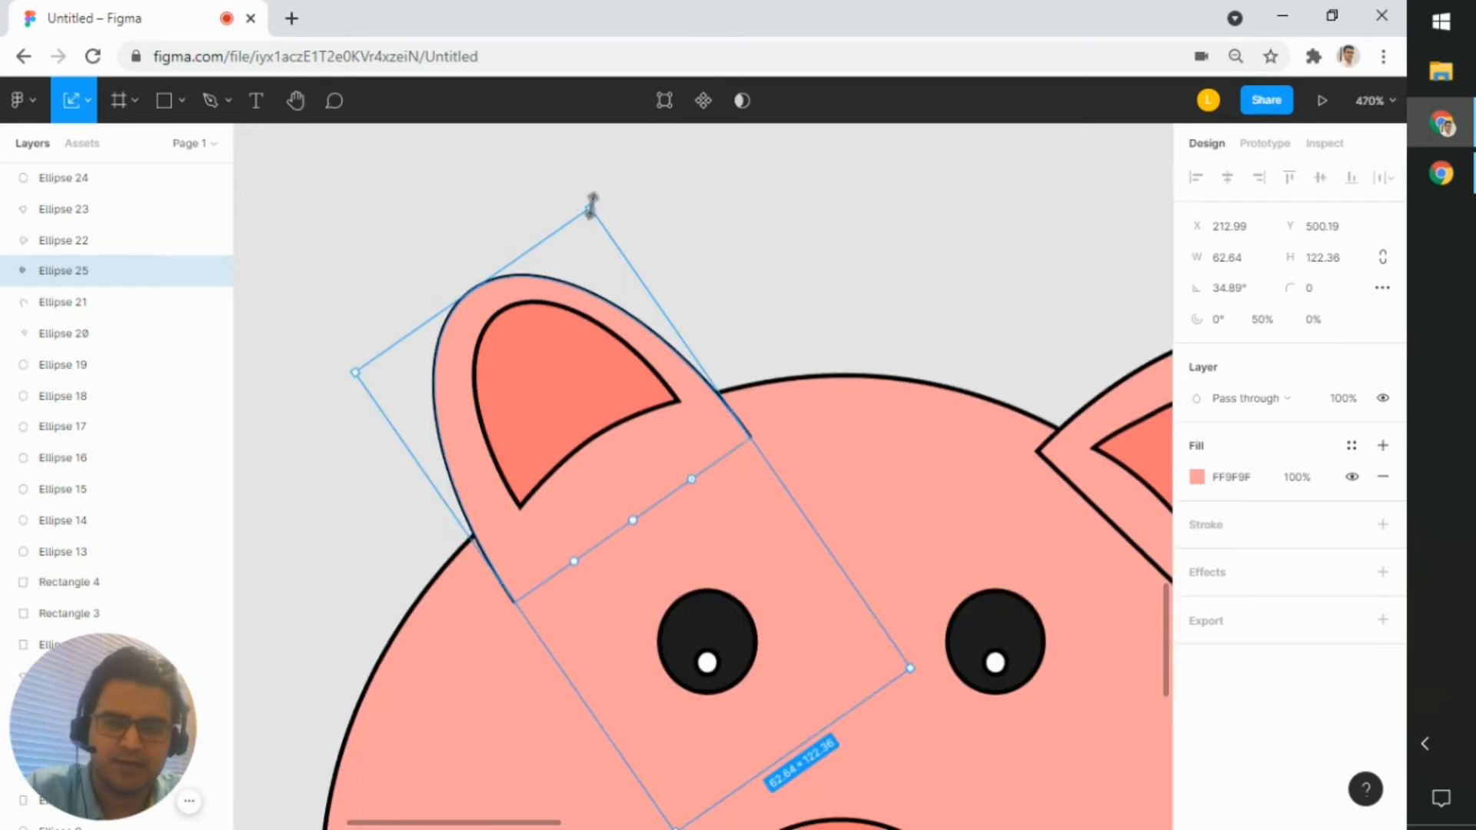
{"action": "left_click_drag", "start_coordinate": [592, 204], "coordinate": [596, 222]}
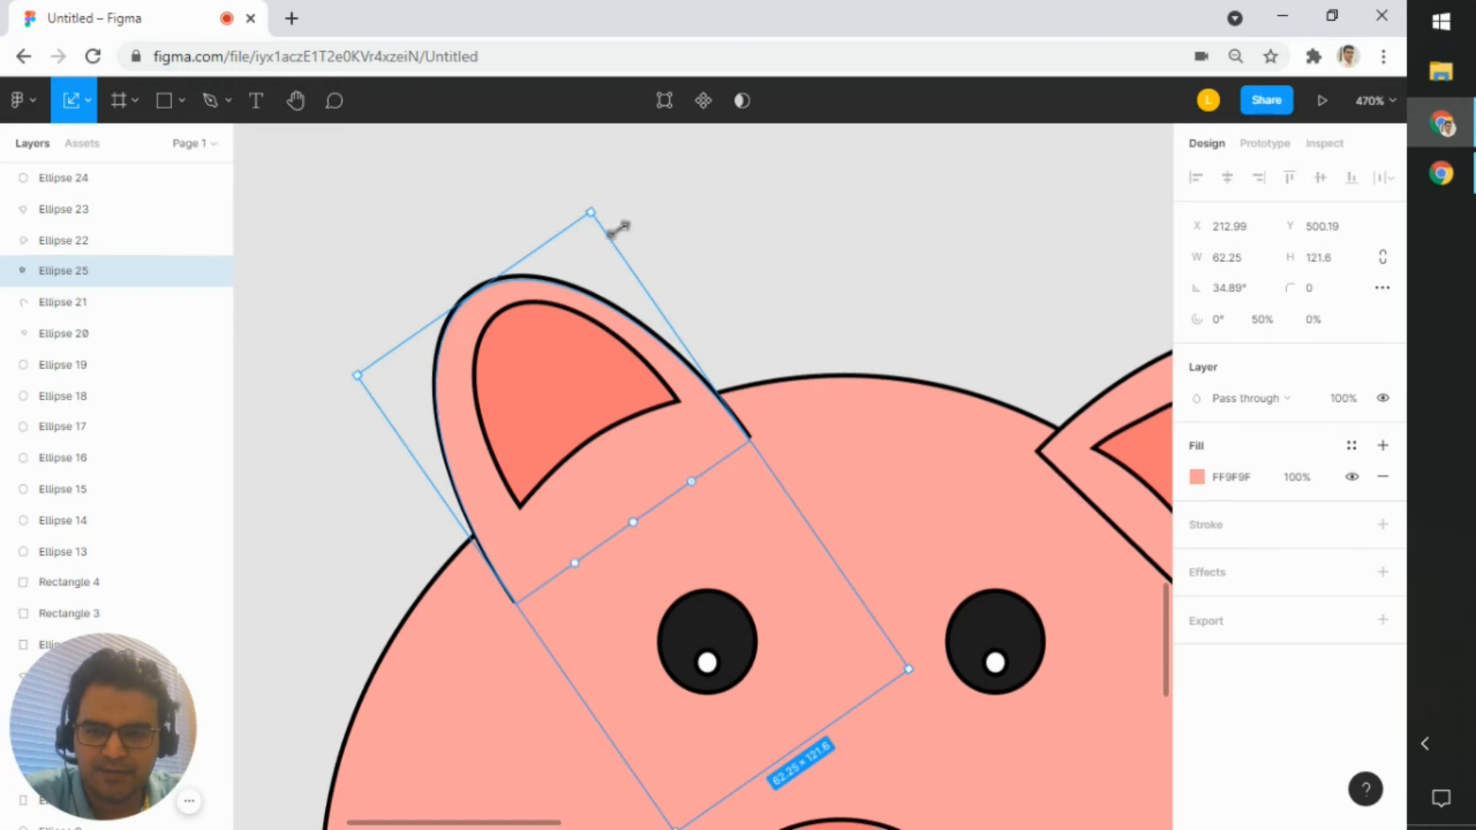
{"action": "left_click_drag", "start_coordinate": [527, 610], "coordinate": [562, 515]}
{"action": "scroll", "coordinate": [485, 465], "scroll_direction": "up", "scroll_amount": 3}
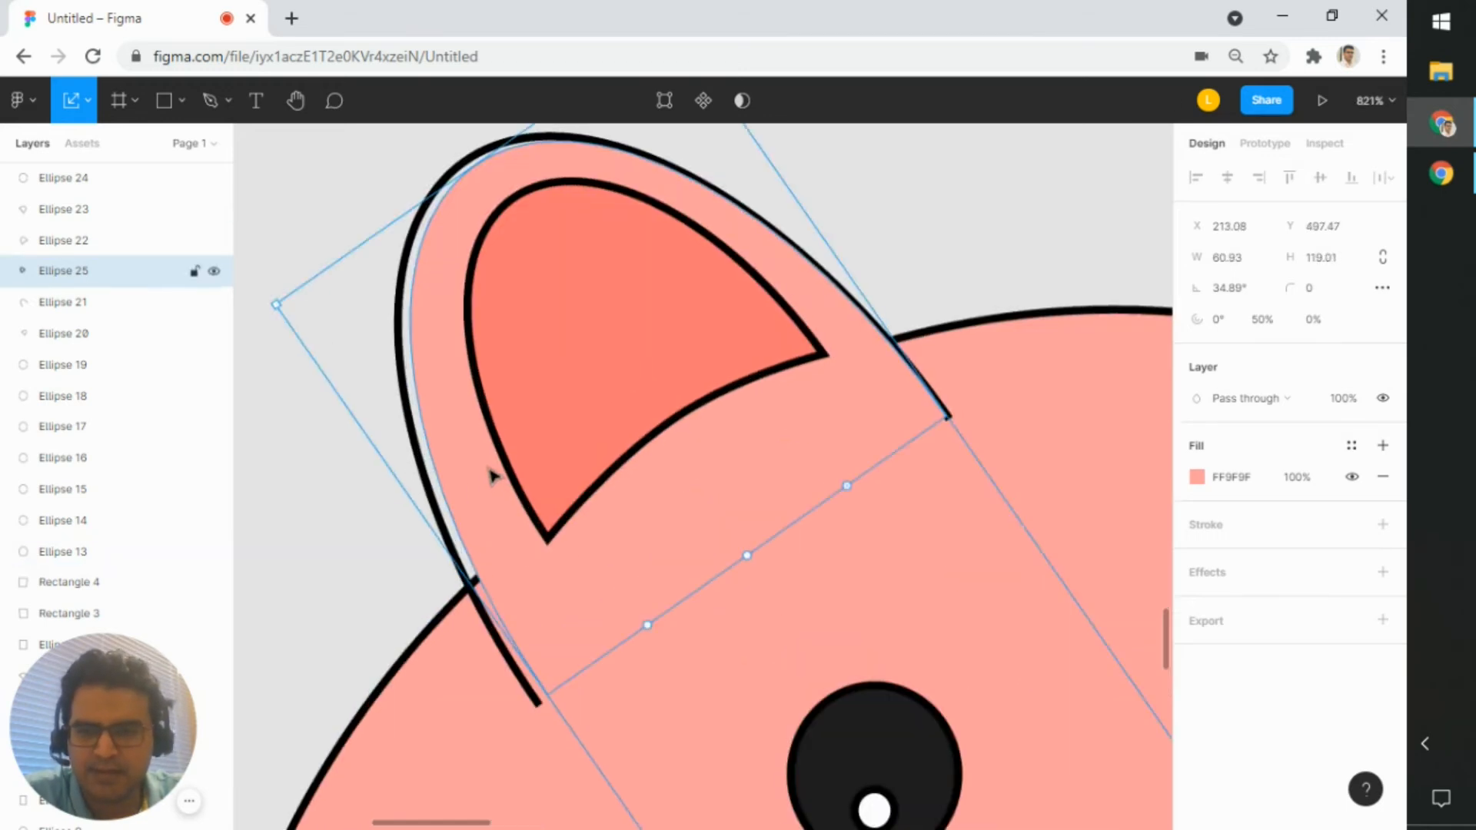
{"action": "key", "text": "Left"}
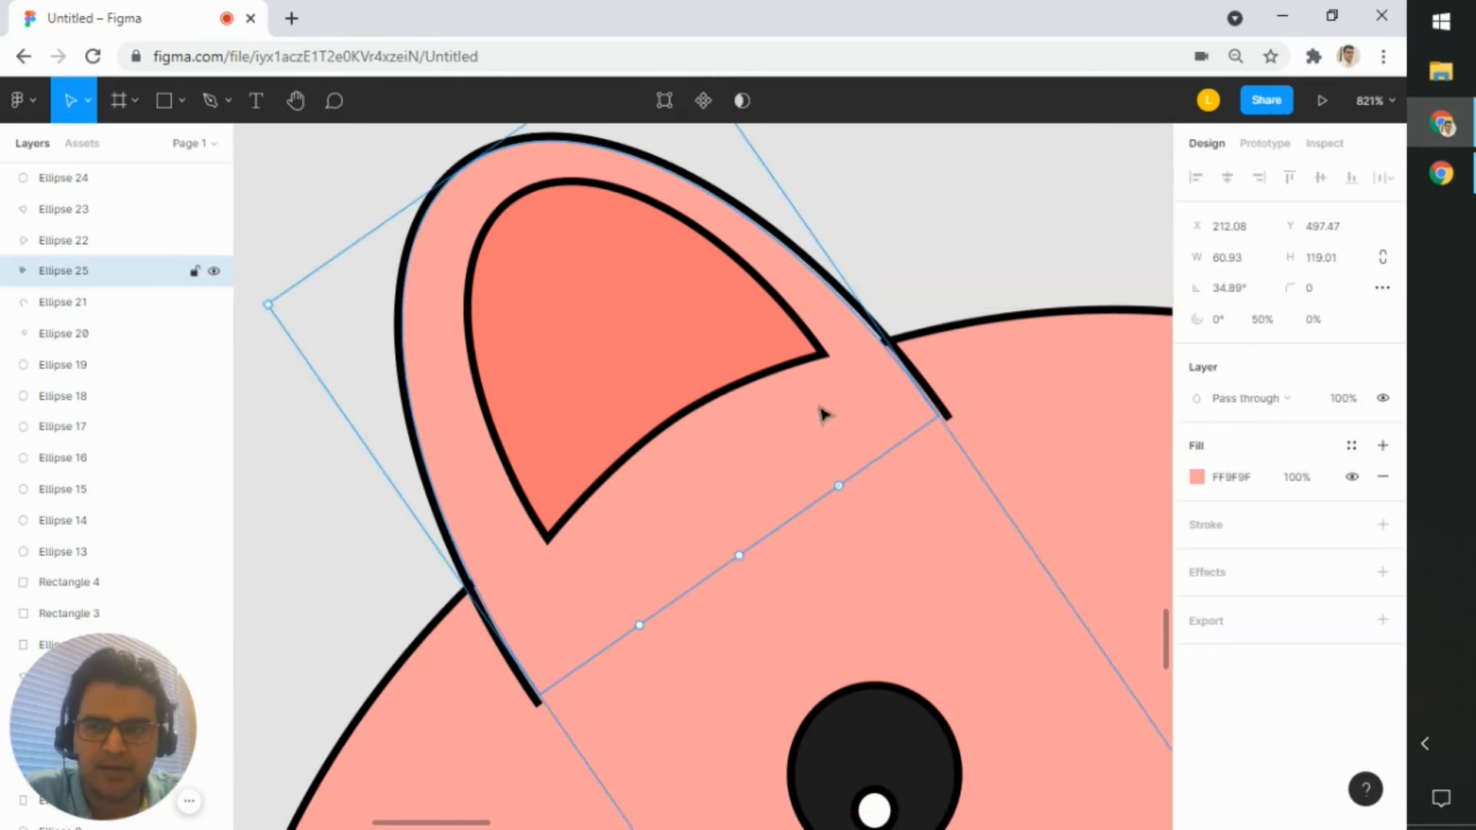
- Stretch the left ear fill sideways to a width of about 61.78 so it meets the outline on both sides
{"action": "left_click", "coordinate": [89, 101]}
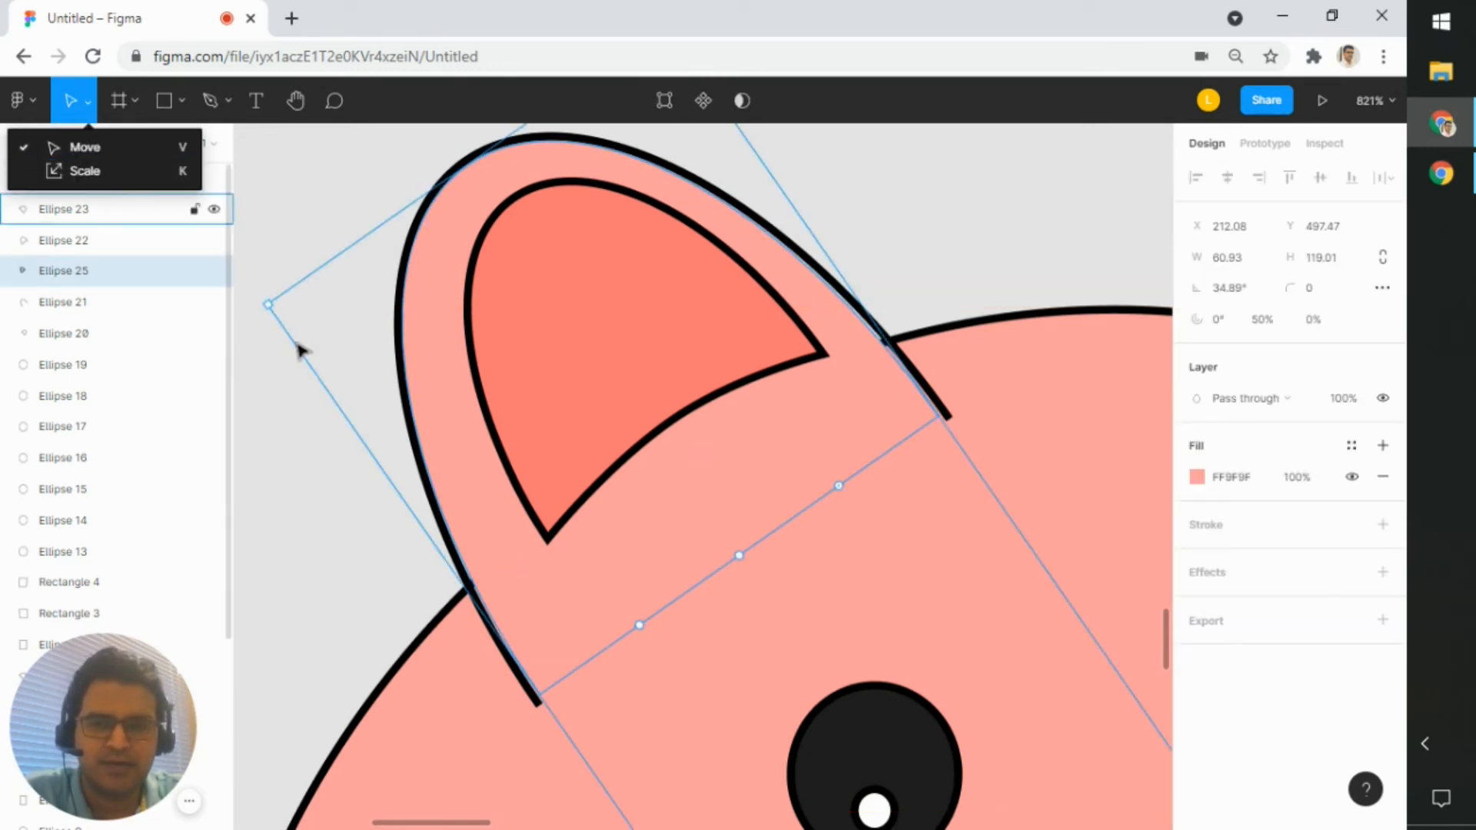
{"action": "left_click", "coordinate": [395, 461]}
{"action": "left_click", "coordinate": [888, 374]}
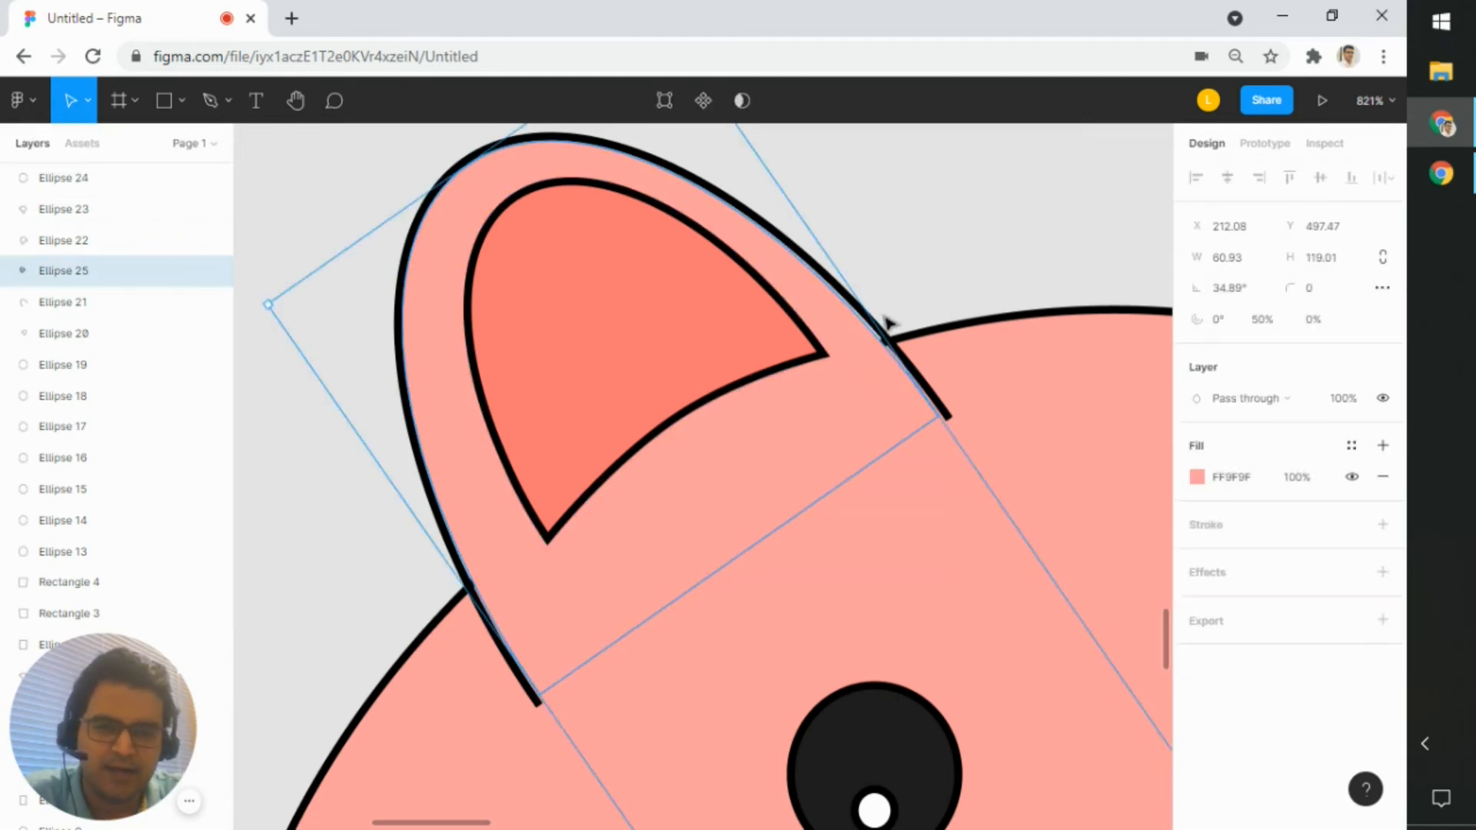
{"action": "left_click_drag", "start_coordinate": [873, 318], "coordinate": [875, 322]}
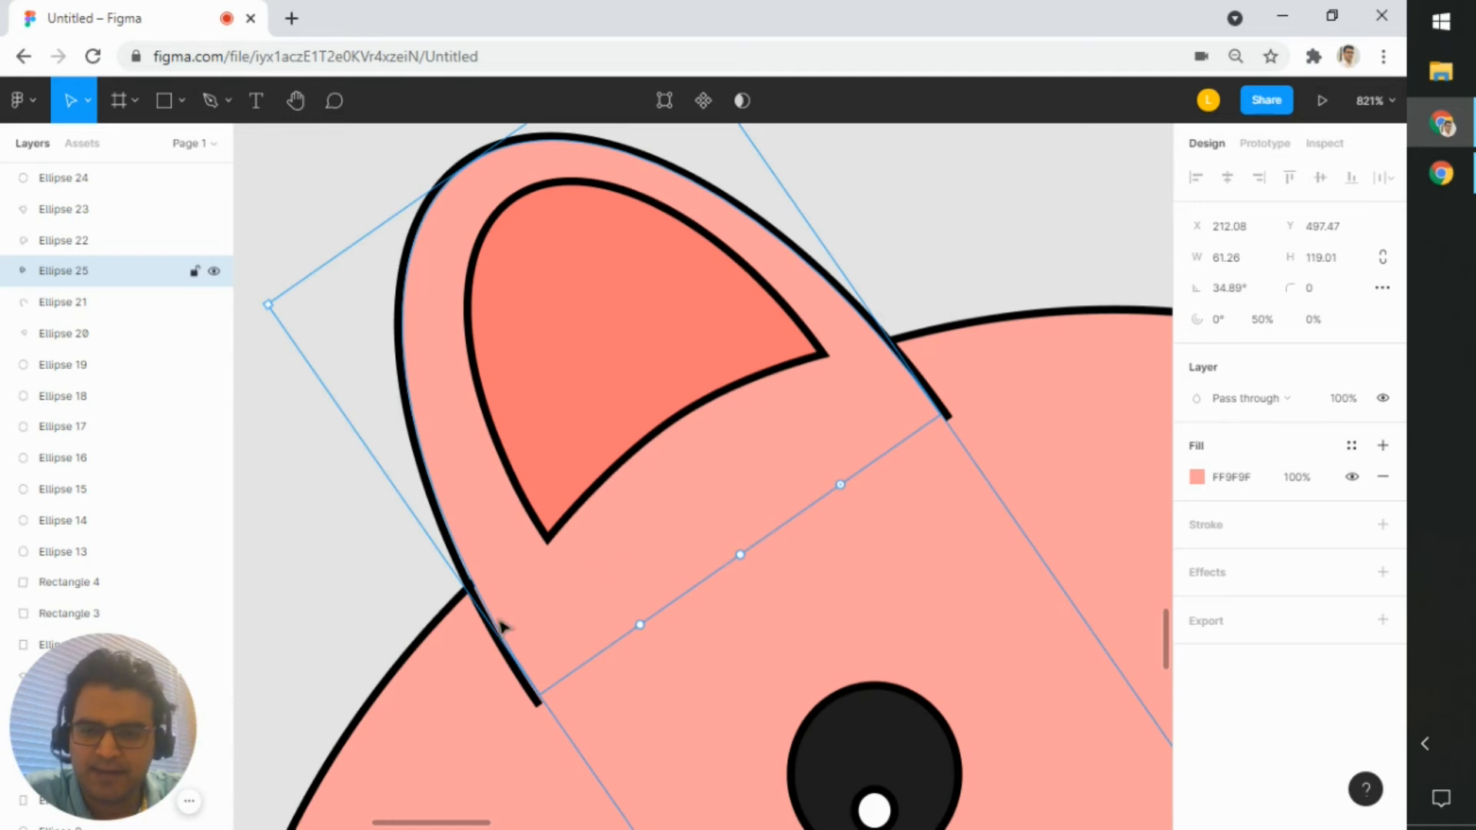
{"action": "left_click_drag", "start_coordinate": [487, 619], "coordinate": [485, 617]}
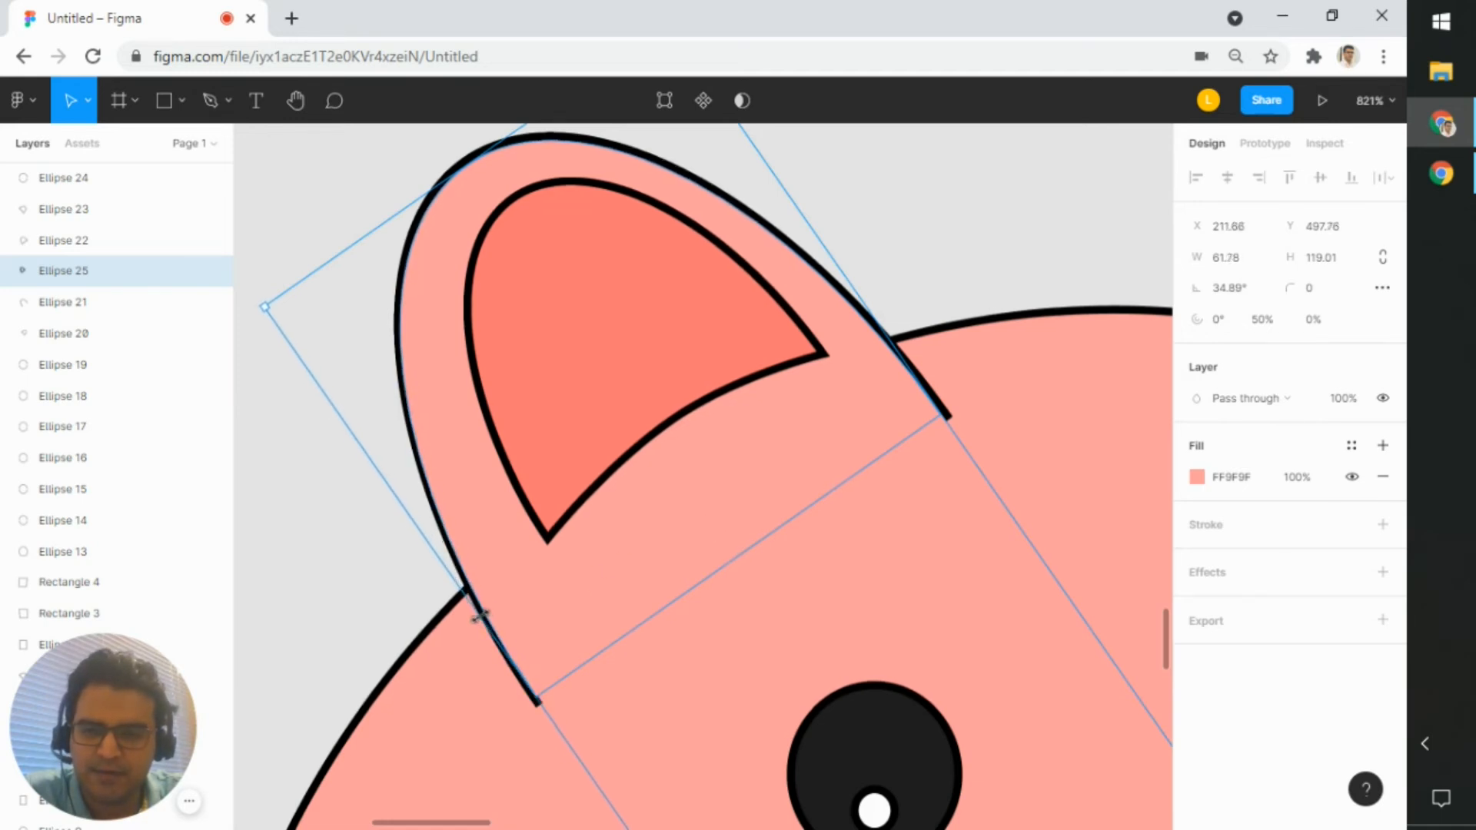
{"action": "key", "text": "Escape"}
- Set the open left ear outline's stroke position to Outside and deselect it
{"action": "left_click", "coordinate": [473, 607]}
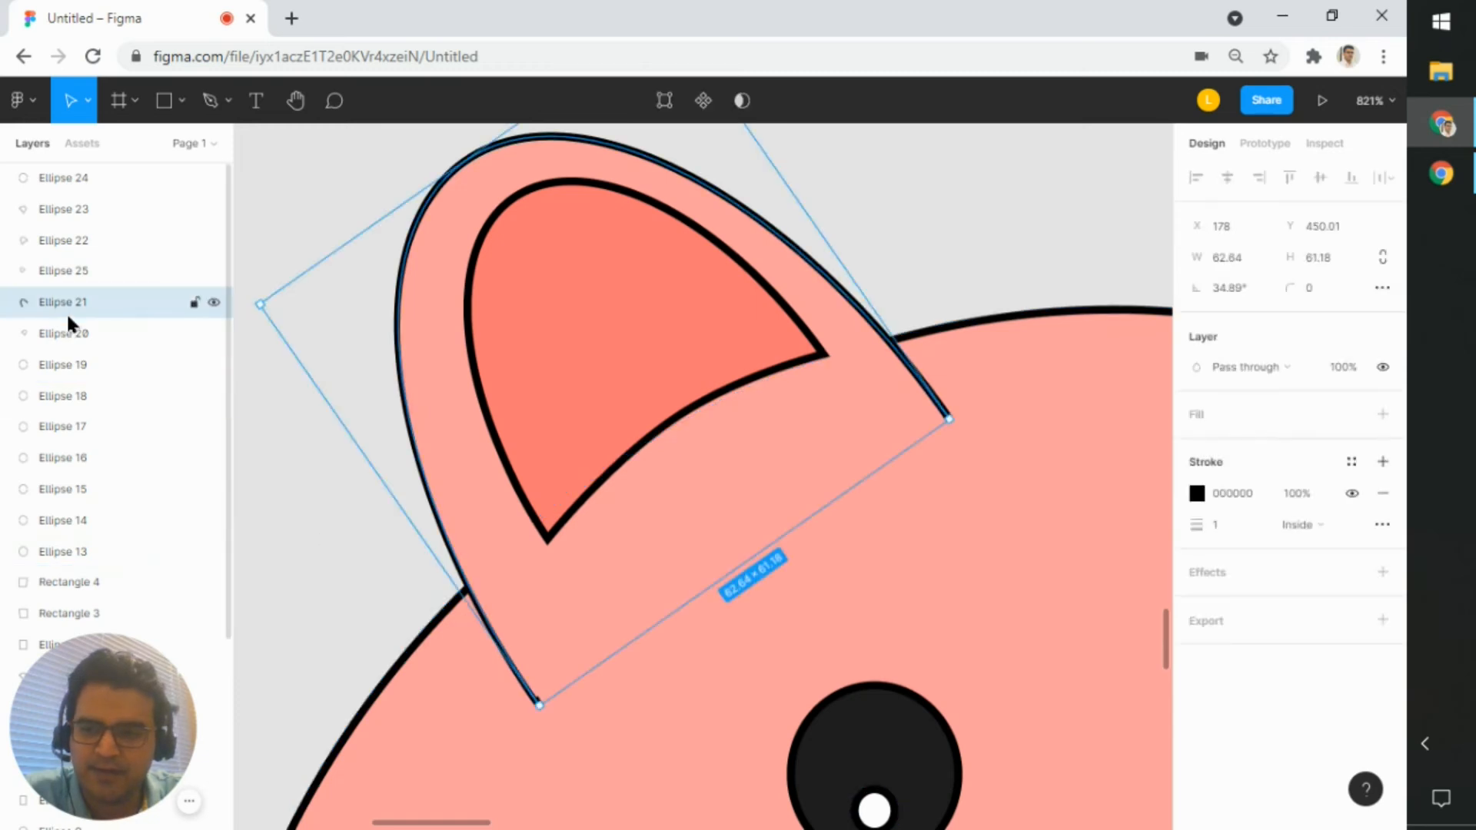
{"action": "left_click", "coordinate": [209, 302]}
{"action": "left_click", "coordinate": [209, 301]}
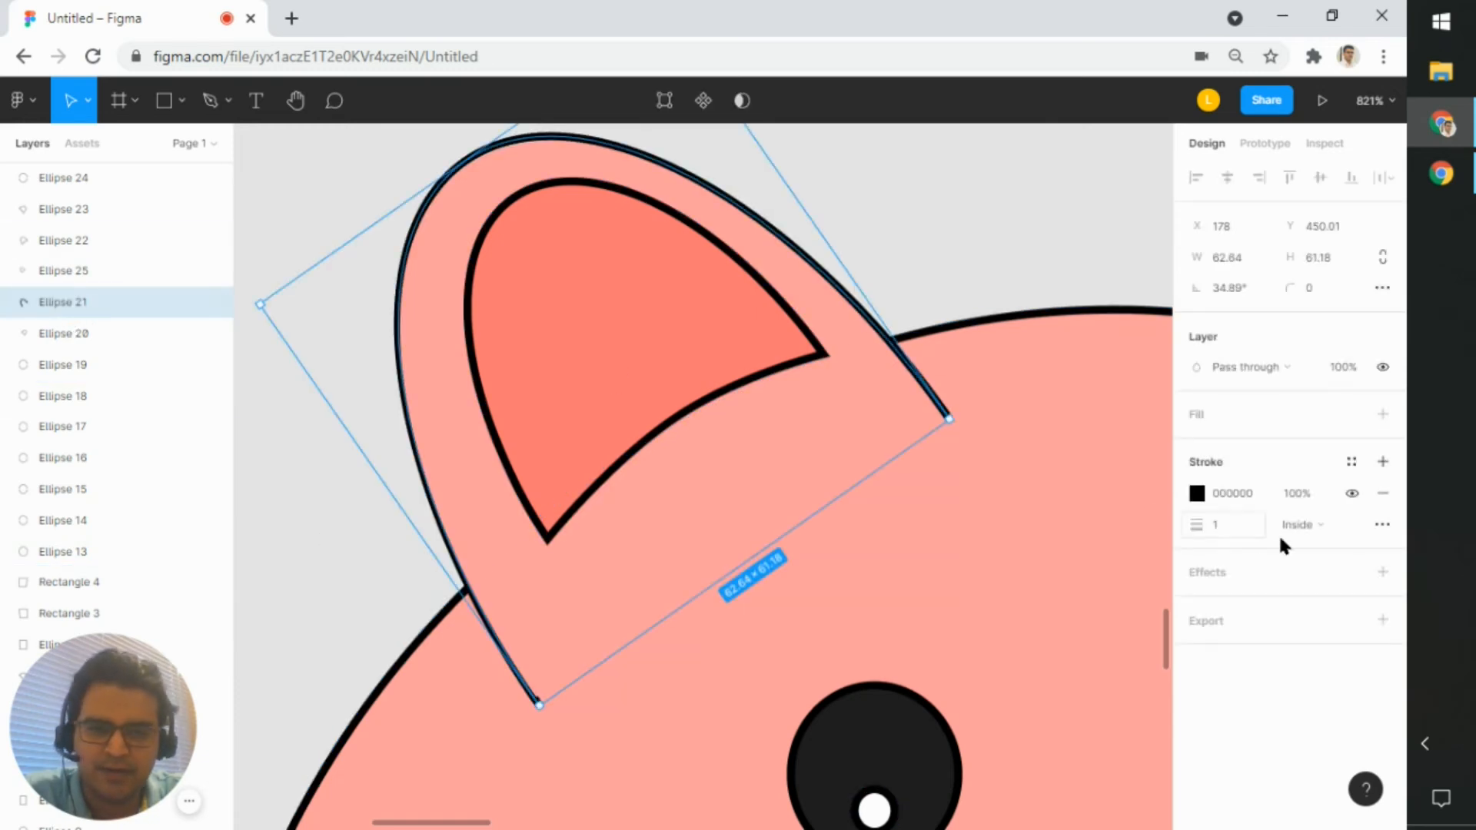
{"action": "left_click", "coordinate": [1307, 529]}
{"action": "left_click", "coordinate": [1306, 549]}
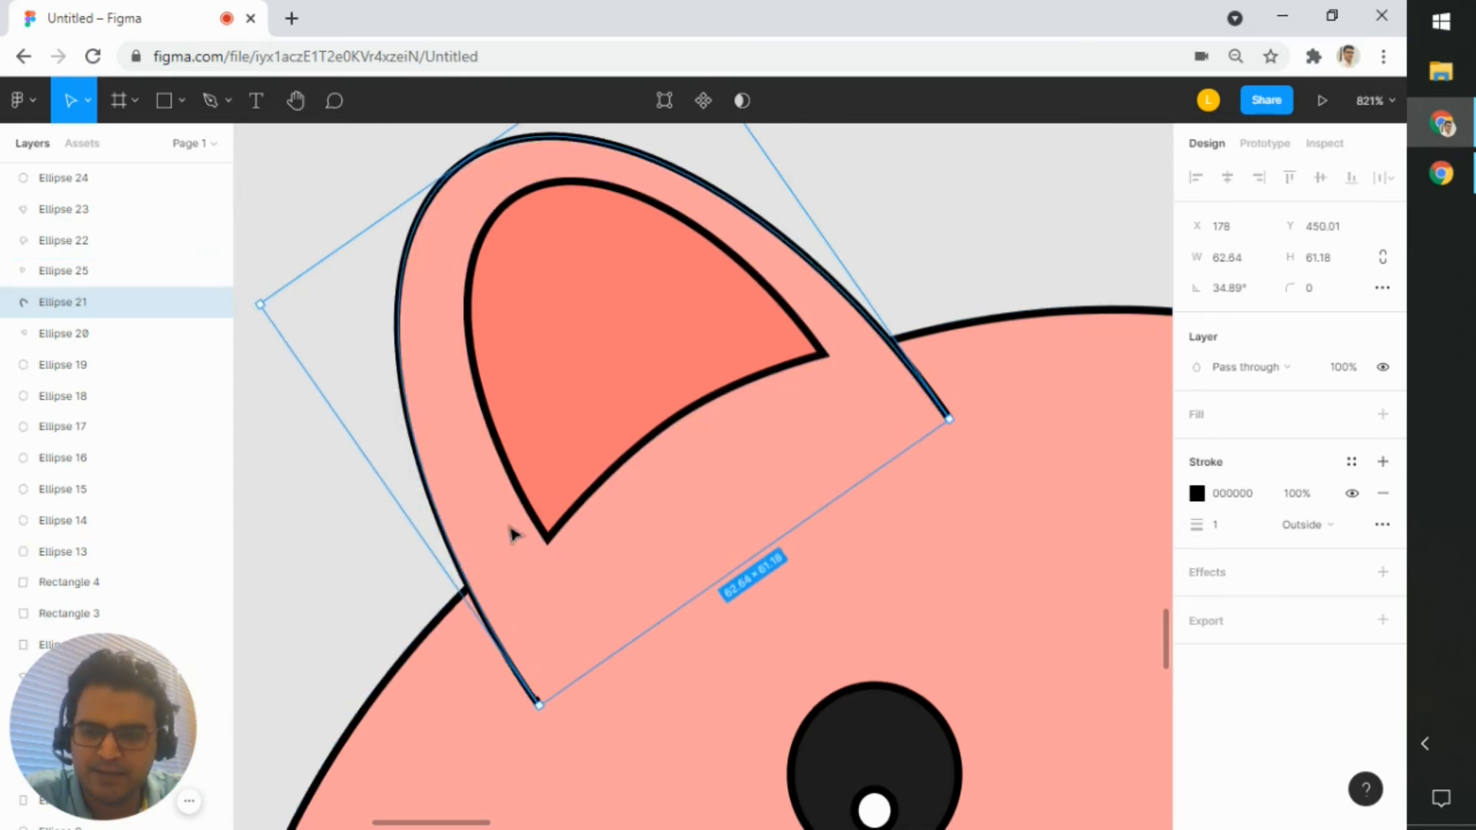
{"action": "left_click", "coordinate": [369, 555]}
- Compare the outlined pig's reworked left ear with the unstroked pig and the reference photo
{"action": "scroll", "coordinate": [369, 555], "scroll_direction": "down", "scroll_amount": 5}
{"action": "left_click_drag", "start_coordinate": [682, 395], "coordinate": [758, 270]}
{"action": "scroll", "coordinate": [758, 270], "scroll_direction": "down", "scroll_amount": 3}
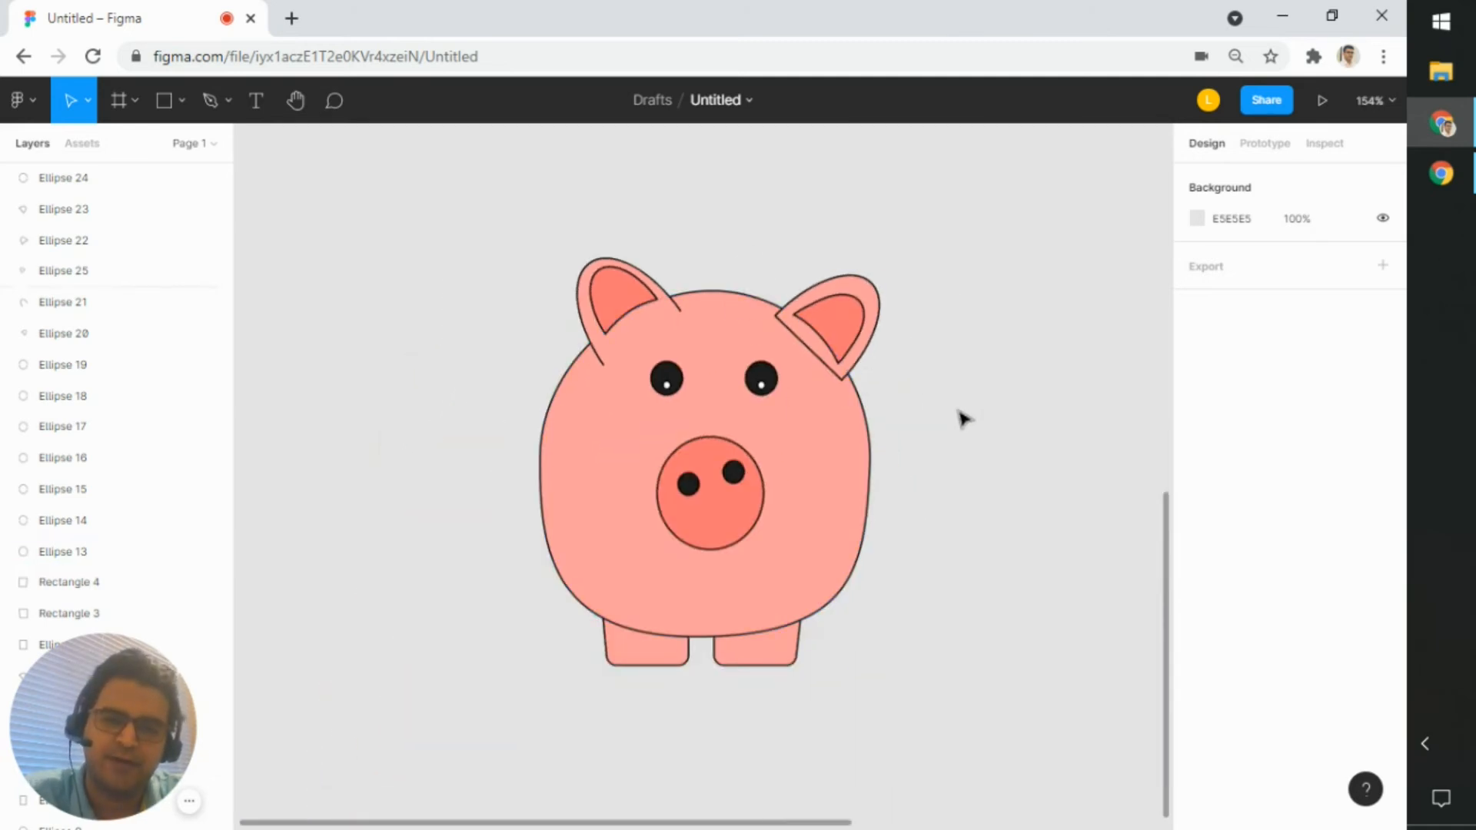
{"action": "scroll", "coordinate": [962, 417], "scroll_direction": "down", "scroll_amount": 3}
{"action": "left_click_drag", "start_coordinate": [1001, 315], "coordinate": [1002, 564]}
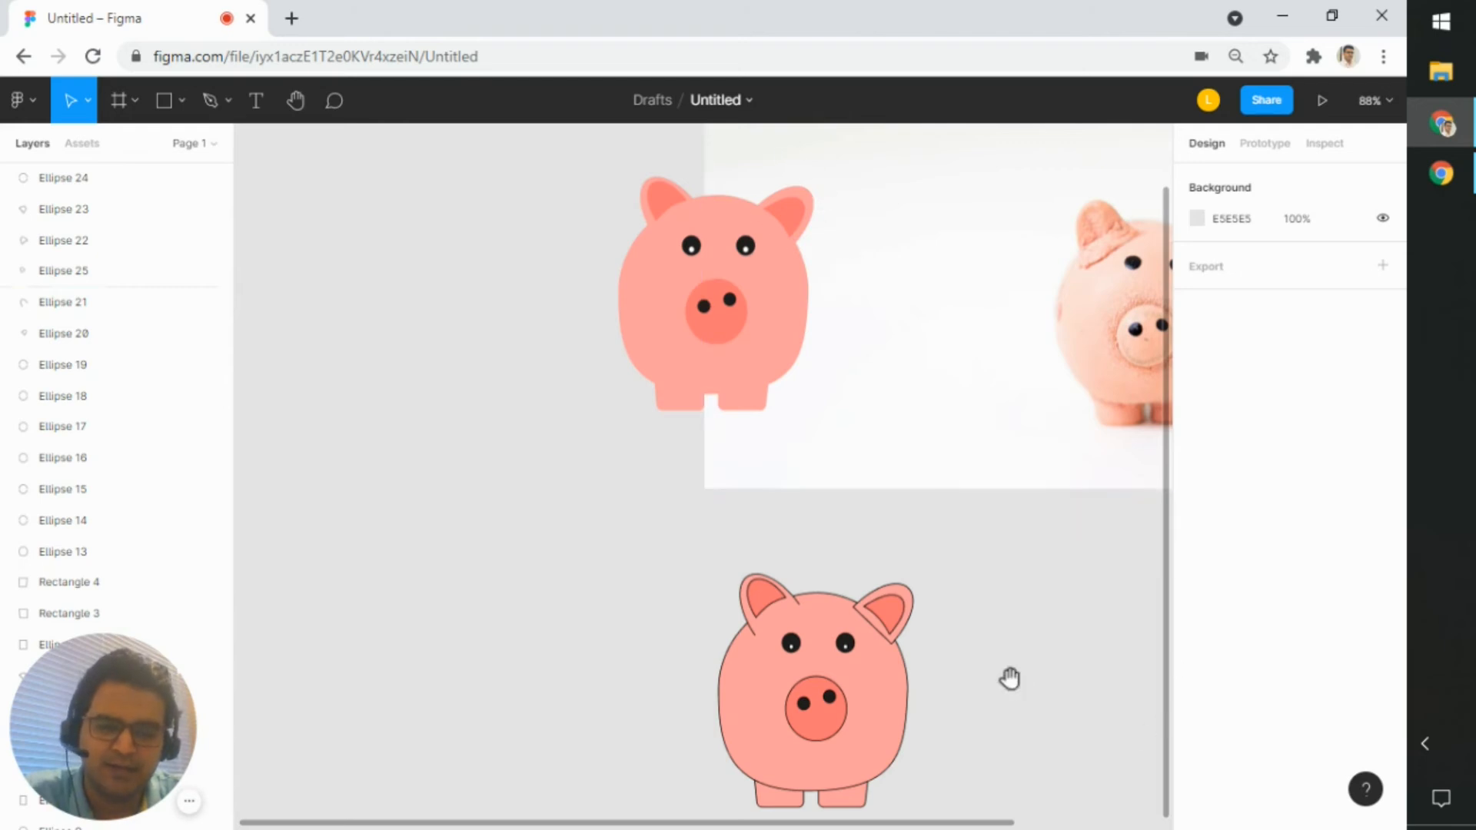
{"action": "left_click_drag", "start_coordinate": [1012, 679], "coordinate": [939, 477]}
{"action": "scroll", "coordinate": [736, 341], "scroll_direction": "up", "scroll_amount": 3}
{"action": "scroll", "coordinate": [735, 340], "scroll_direction": "up", "scroll_amount": 5}
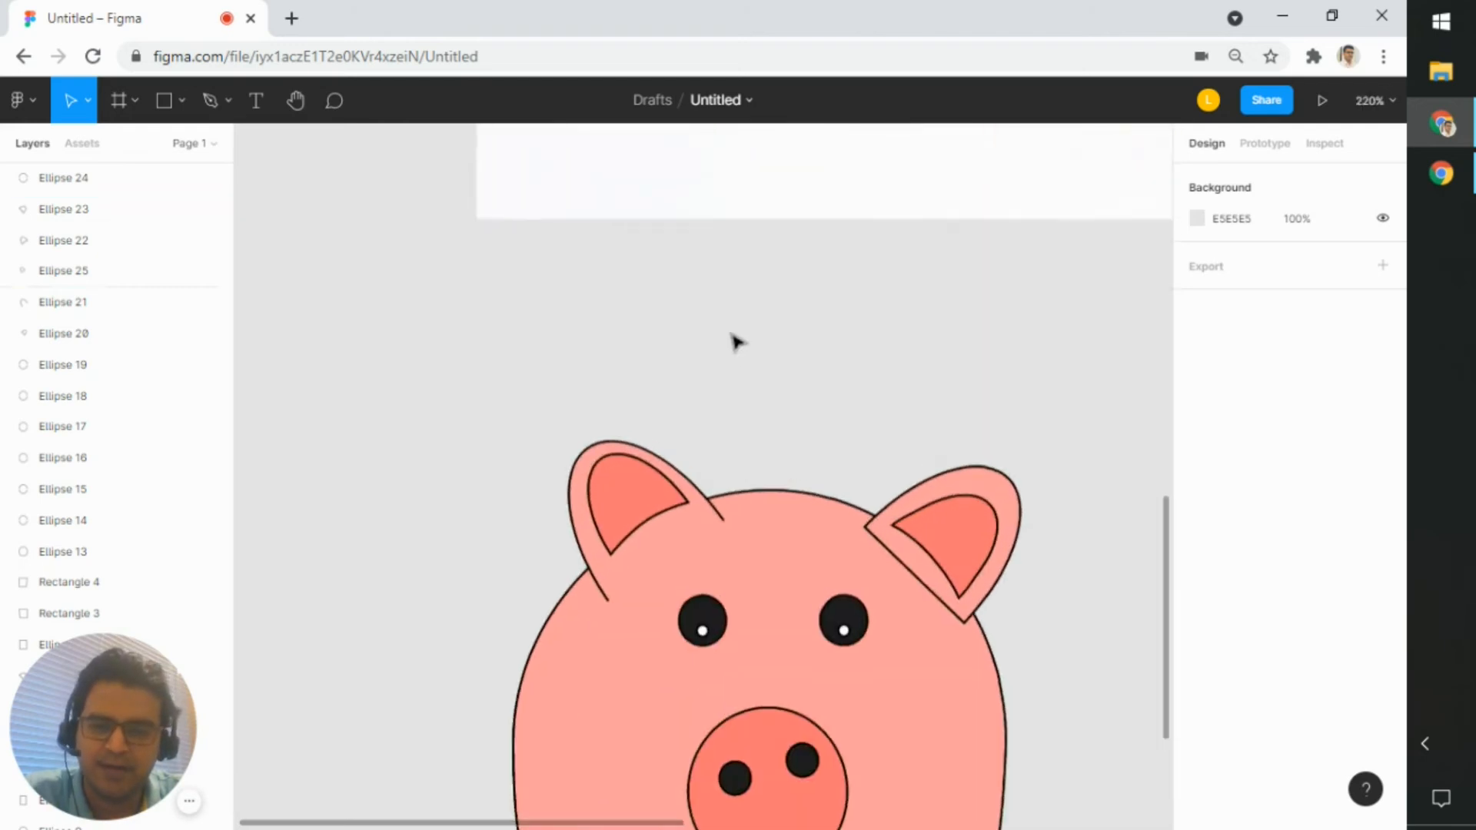
- Extend the inner left ear's two lower corners and curved base edge down toward the head, and finish editing its points
{"action": "left_click_drag", "start_coordinate": [728, 435], "coordinate": [738, 313]}
{"action": "scroll", "coordinate": [585, 510], "scroll_direction": "up", "scroll_amount": 2}
{"action": "scroll", "coordinate": [584, 509], "scroll_direction": "up", "scroll_amount": 2}
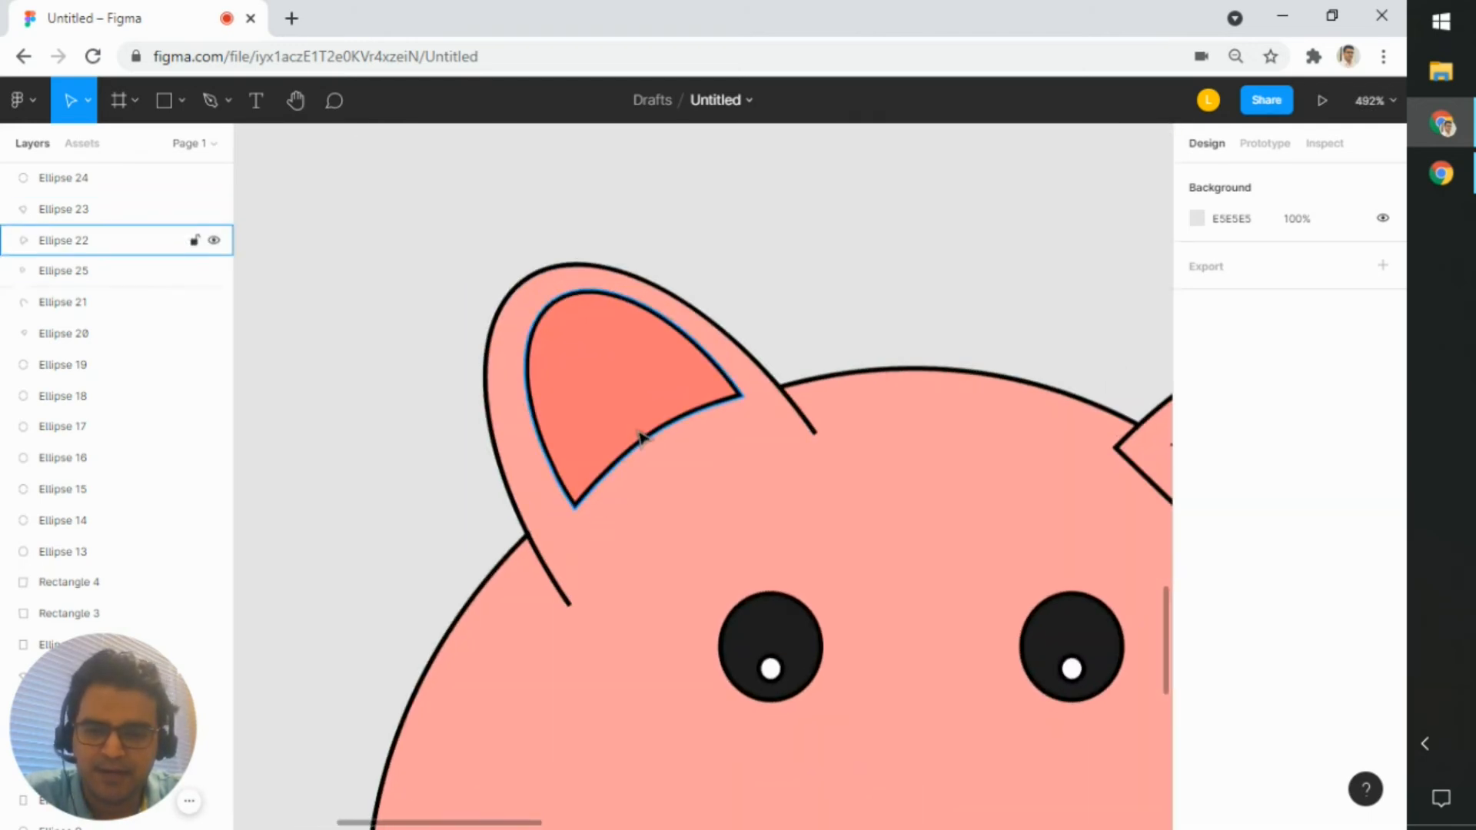
{"action": "double_click", "coordinate": [578, 508]}
{"action": "left_click_drag", "start_coordinate": [576, 509], "coordinate": [603, 564]}
{"action": "left_click_drag", "start_coordinate": [739, 399], "coordinate": [784, 438]}
{"action": "left_click_drag", "start_coordinate": [654, 440], "coordinate": [681, 482]}
{"action": "left_click_drag", "start_coordinate": [605, 564], "coordinate": [603, 566]}
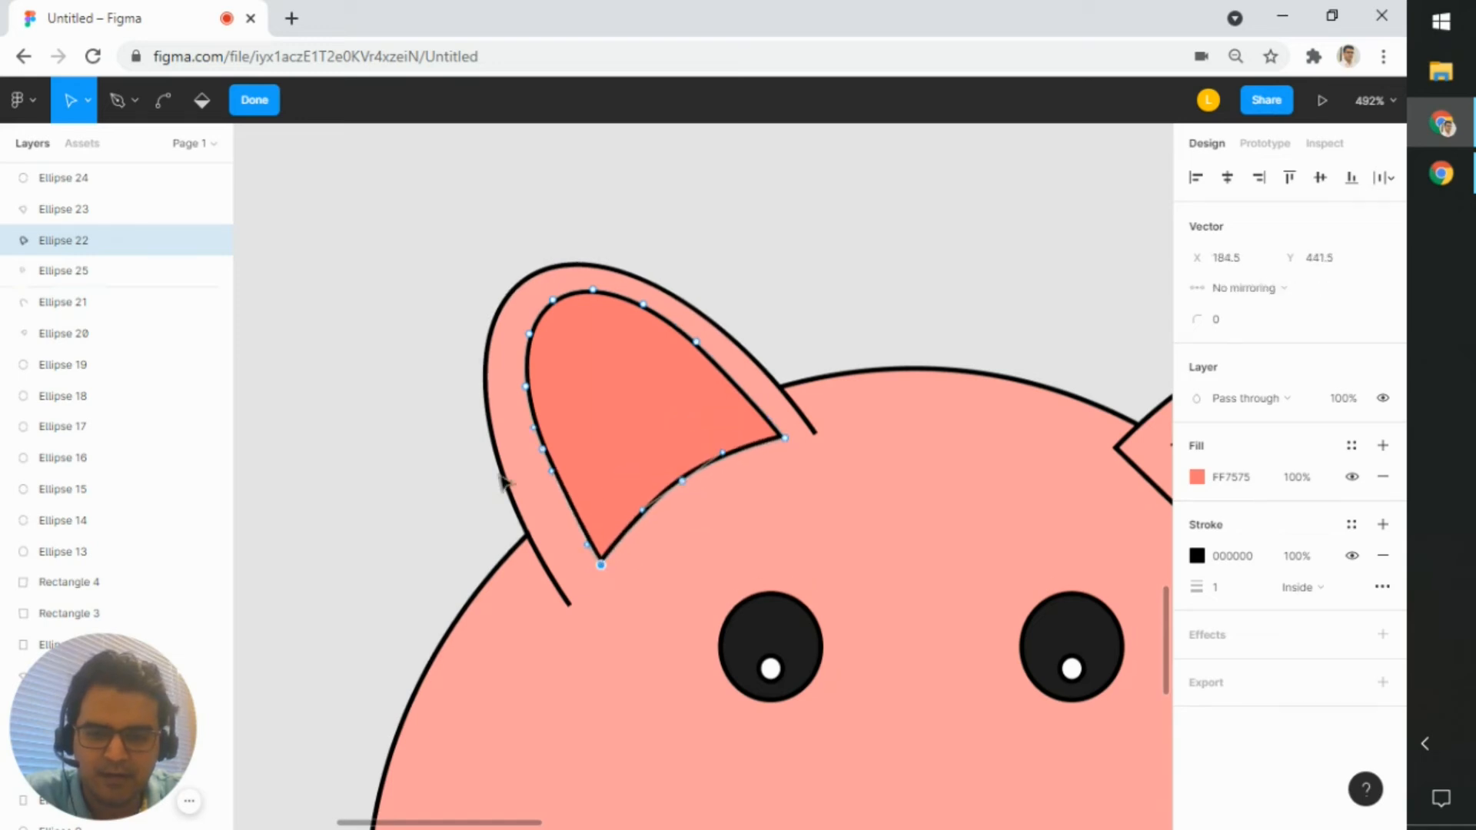
{"action": "scroll", "coordinate": [454, 423], "scroll_direction": "down", "scroll_amount": 5}
{"action": "double_click", "coordinate": [834, 429]}
- Delete both the outer and inner shapes of the outlined pig's right ear
{"action": "scroll", "coordinate": [830, 429], "scroll_direction": "up", "scroll_amount": 2}
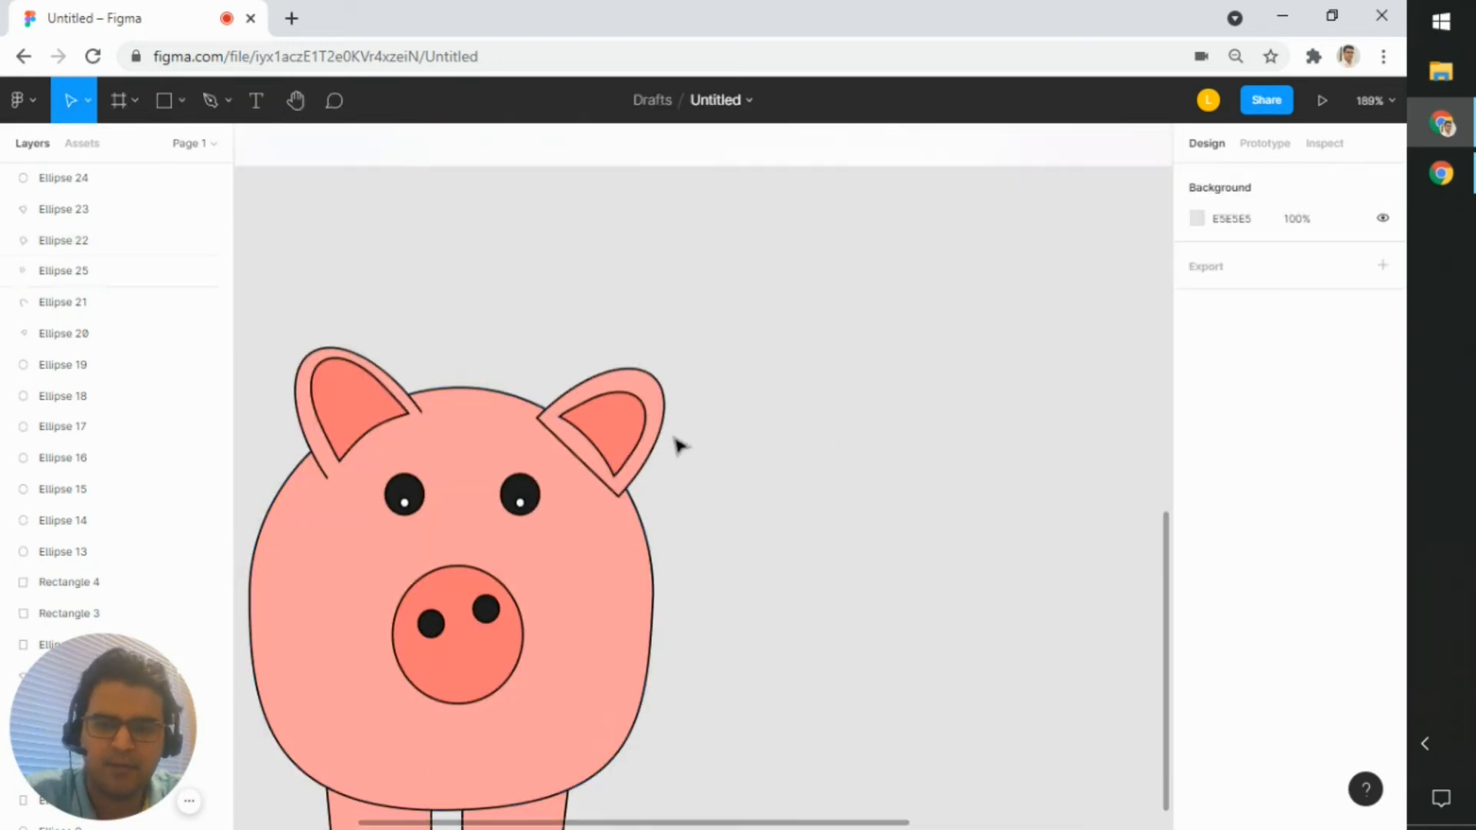
{"action": "left_click", "coordinate": [657, 419]}
{"action": "key", "text": "Delete"}
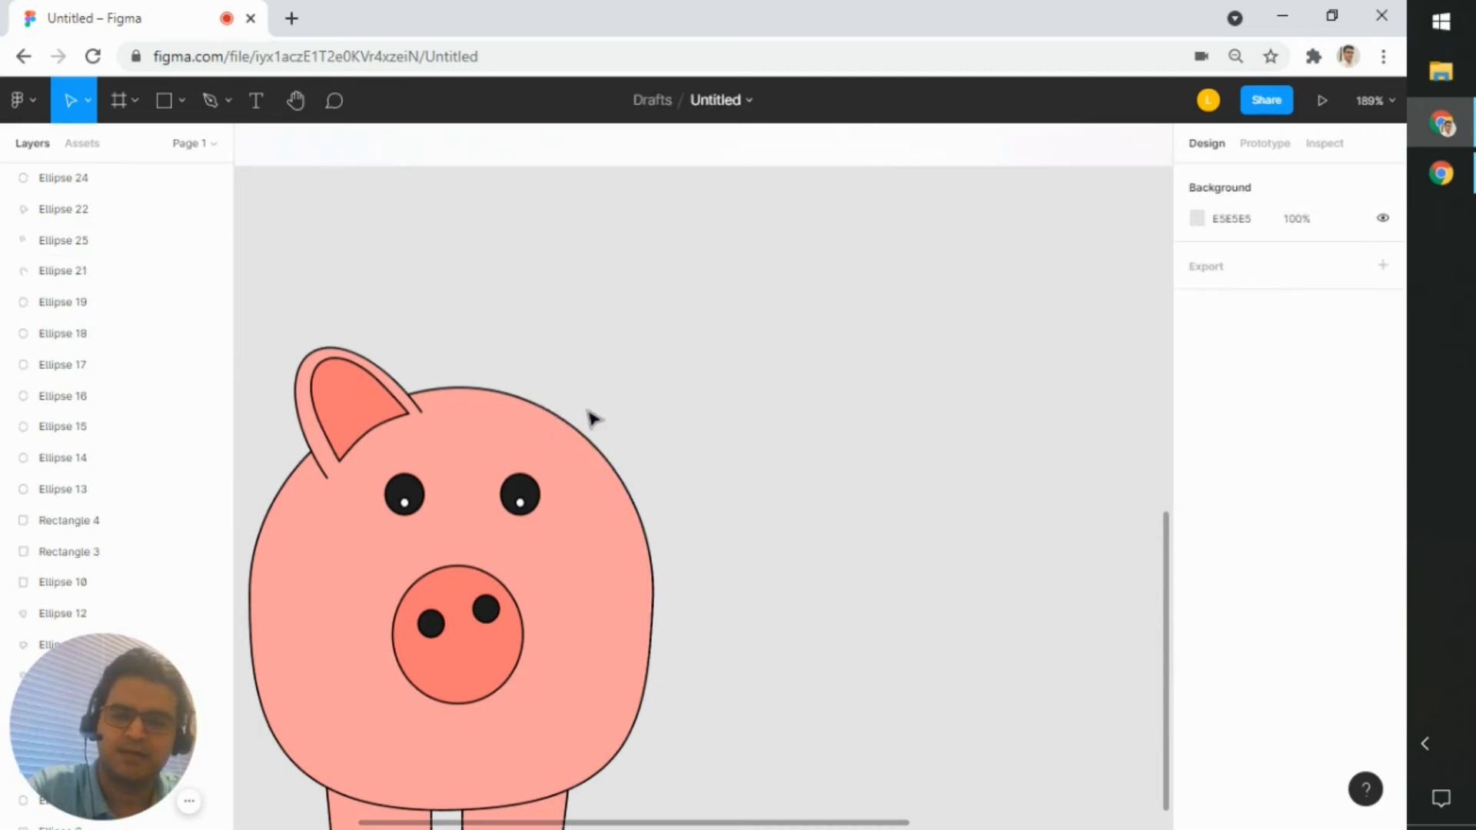
- Duplicate the outlined pig's left ear shapes without the body, place the copy beyond the head's other side, and flip it horizontally
{"action": "left_click_drag", "start_coordinate": [306, 401], "coordinate": [457, 453]}
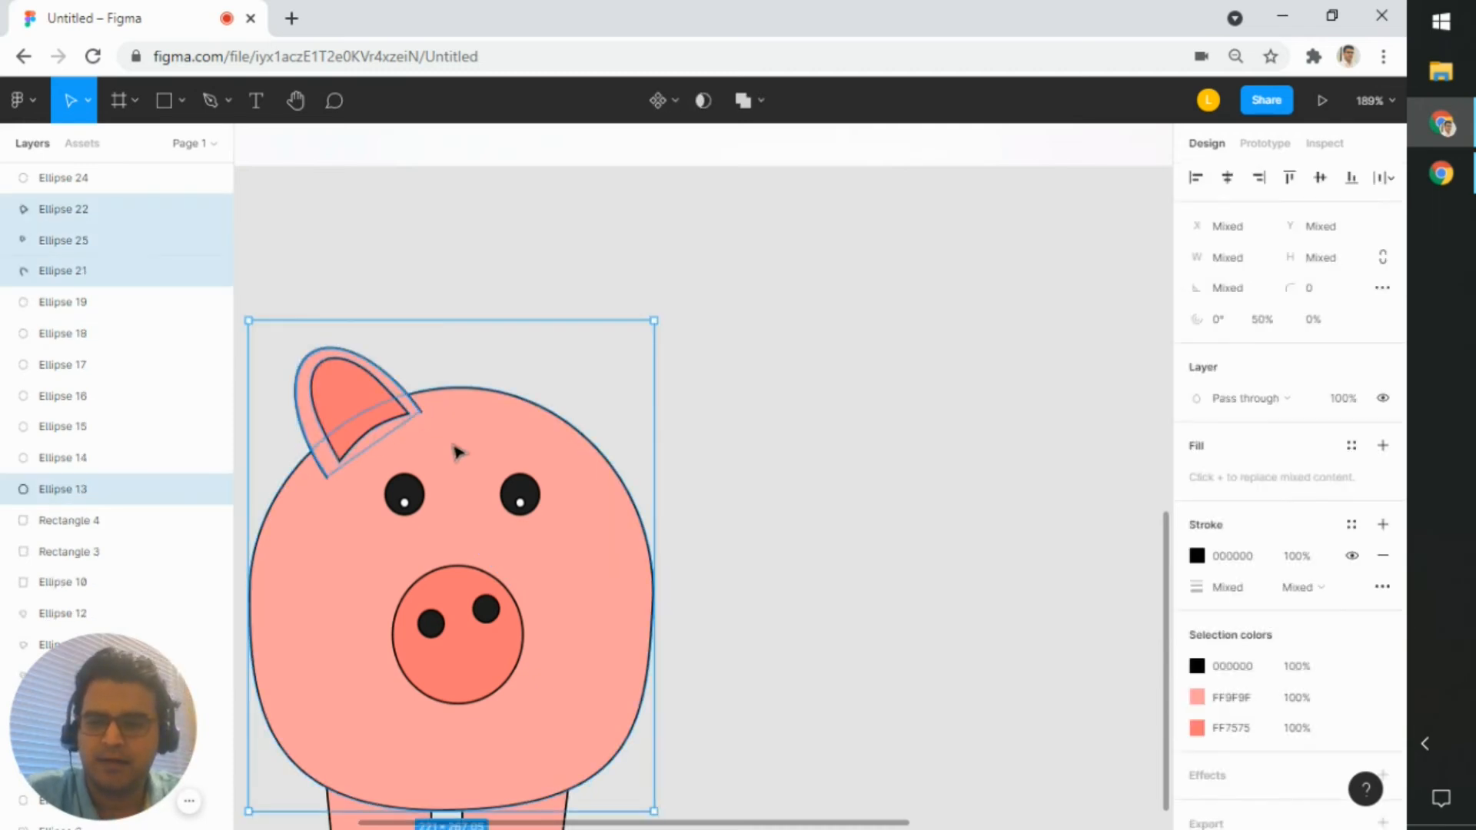
{"action": "left_click", "coordinate": [464, 444], "text": "shift"}
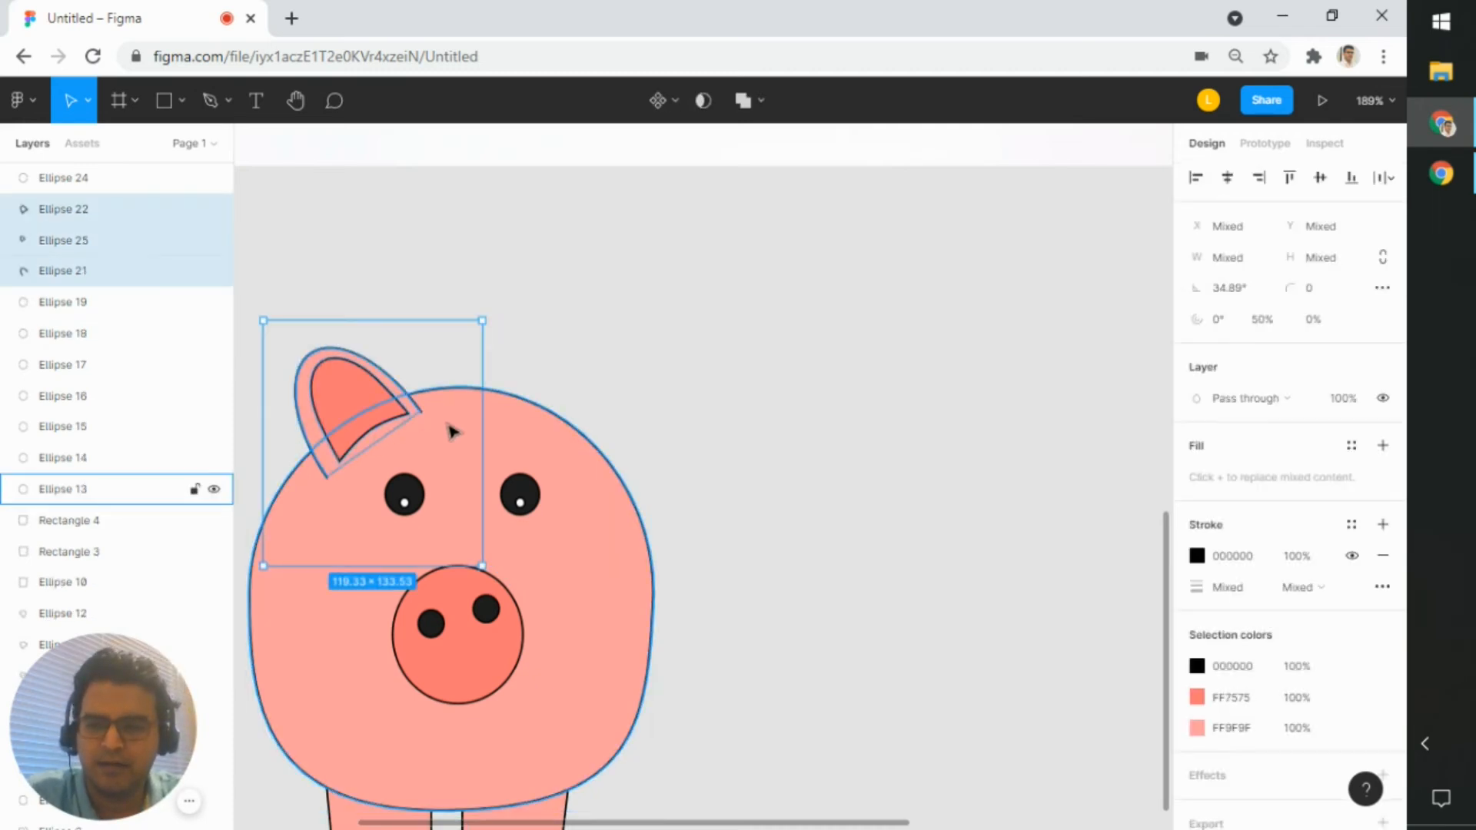
{"action": "key", "text": "ctrl+v"}
{"action": "key", "text": "shift+h"}
{"action": "left_click_drag", "start_coordinate": [452, 374], "coordinate": [745, 369]}
{"action": "right_click", "coordinate": [700, 362]}
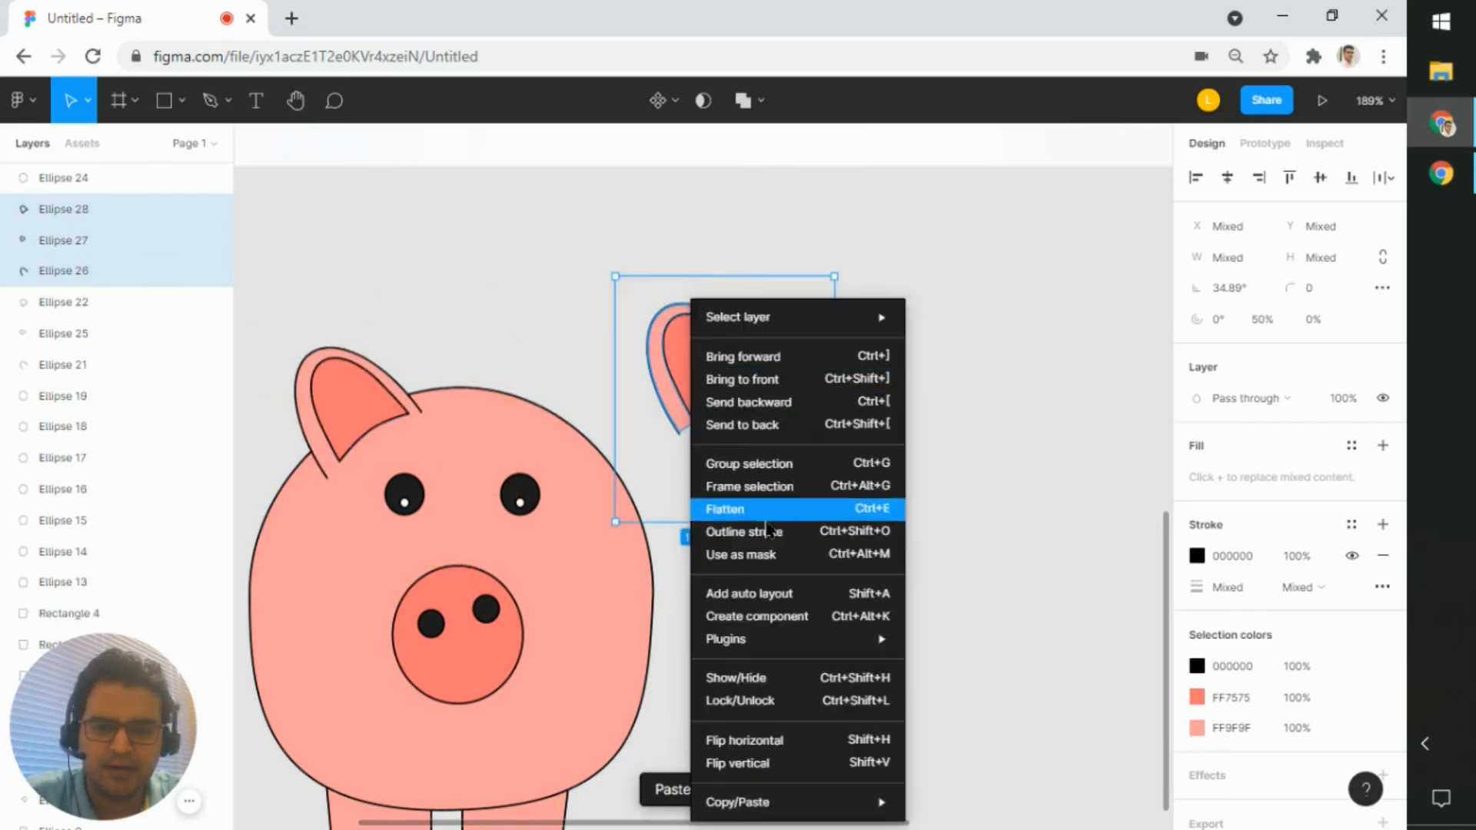
{"action": "left_click", "coordinate": [756, 745]}
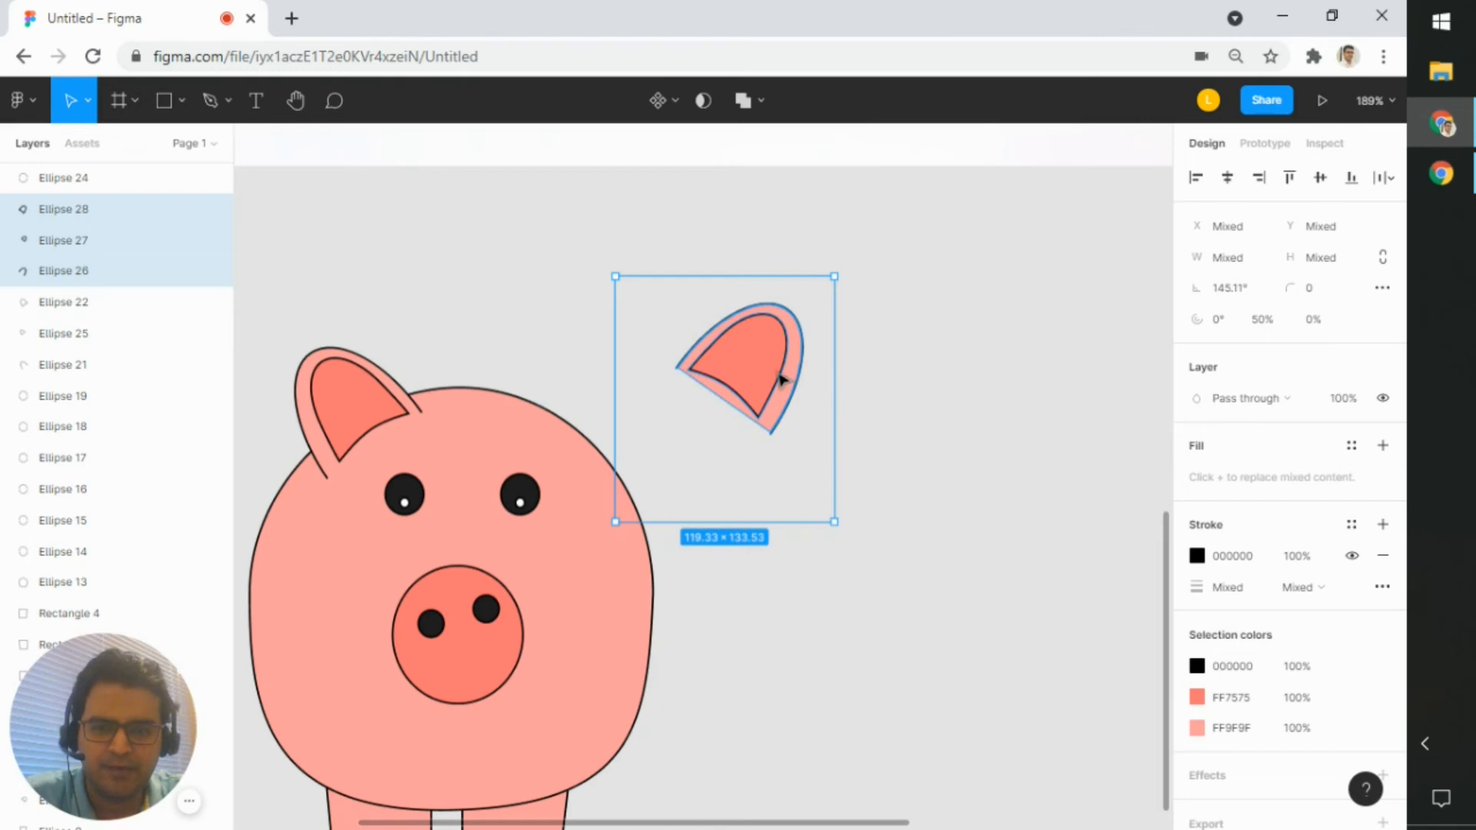
- Place the mirrored ear on the upper right of the outlined pig's head and deselect it
{"action": "left_click_drag", "start_coordinate": [780, 379], "coordinate": [636, 437]}
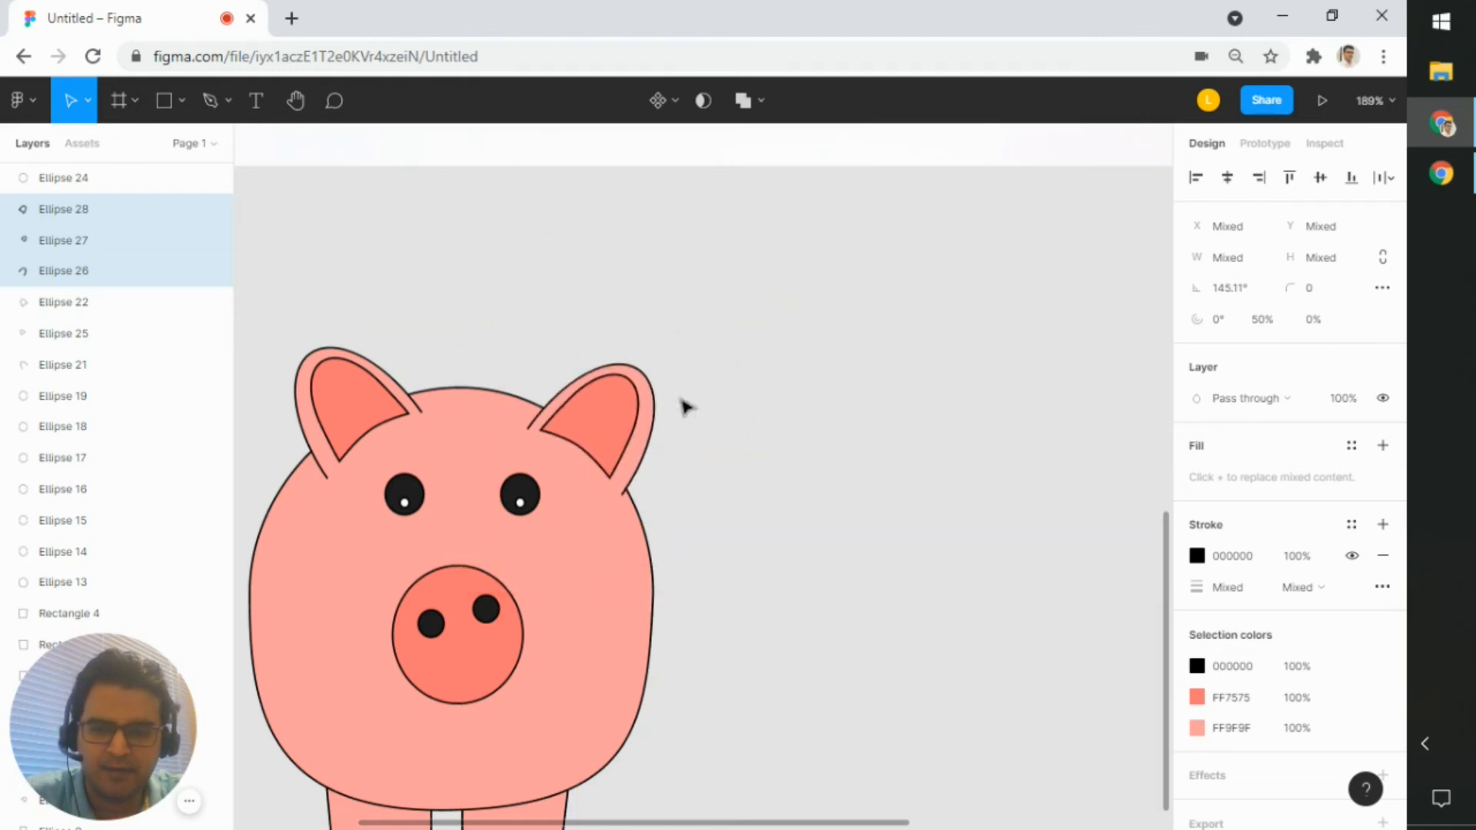
{"action": "left_click_drag", "start_coordinate": [684, 324], "coordinate": [698, 336]}
{"action": "left_click", "coordinate": [723, 408]}
- Examine the outlined pig with both ears and compare it with the unstroked pig and the reference photo
{"action": "scroll", "coordinate": [747, 507], "scroll_direction": "up", "scroll_amount": 2}
{"action": "left_click_drag", "start_coordinate": [747, 507], "coordinate": [948, 384]}
{"action": "scroll", "coordinate": [1145, 465], "scroll_direction": "down", "scroll_amount": 2}
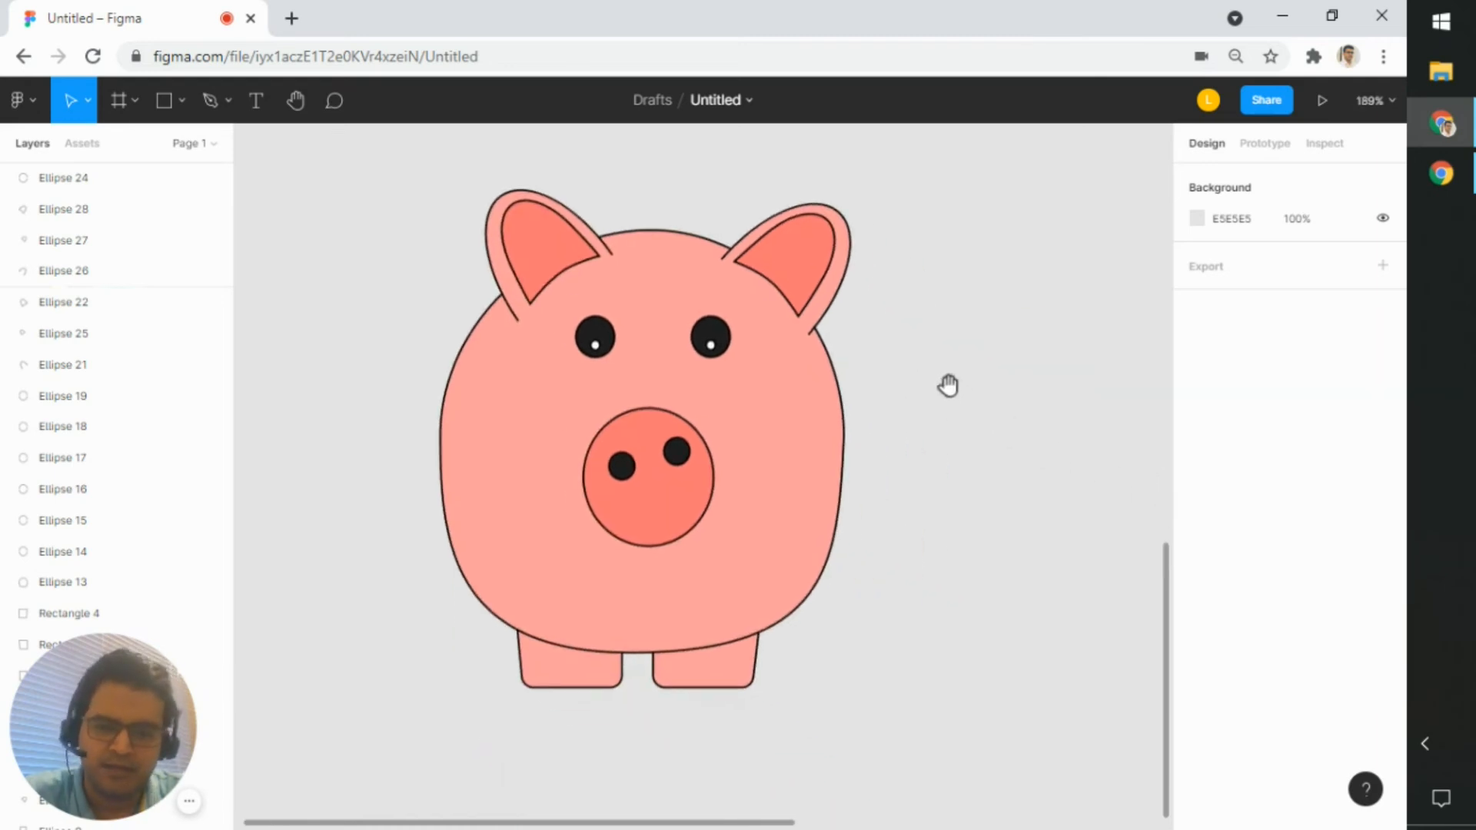
{"action": "scroll", "coordinate": [976, 445], "scroll_direction": "up", "scroll_amount": 2}
{"action": "scroll", "coordinate": [976, 448], "scroll_direction": "down", "scroll_amount": 3}
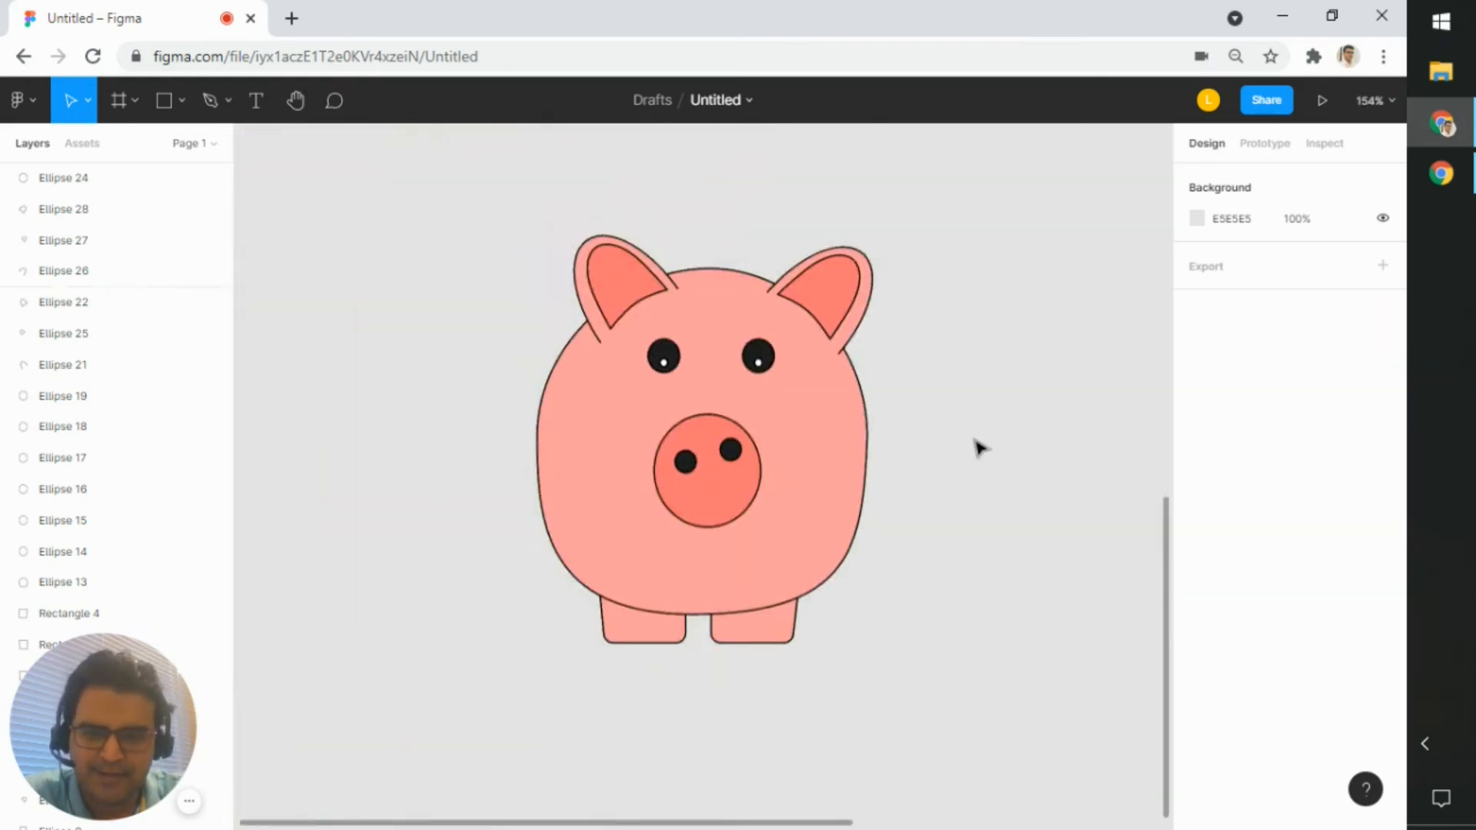
{"action": "scroll", "coordinate": [976, 442], "scroll_direction": "down", "scroll_amount": 2}
{"action": "left_click_drag", "start_coordinate": [1014, 398], "coordinate": [876, 432]}
{"action": "scroll", "coordinate": [757, 488], "scroll_direction": "up", "scroll_amount": 1}
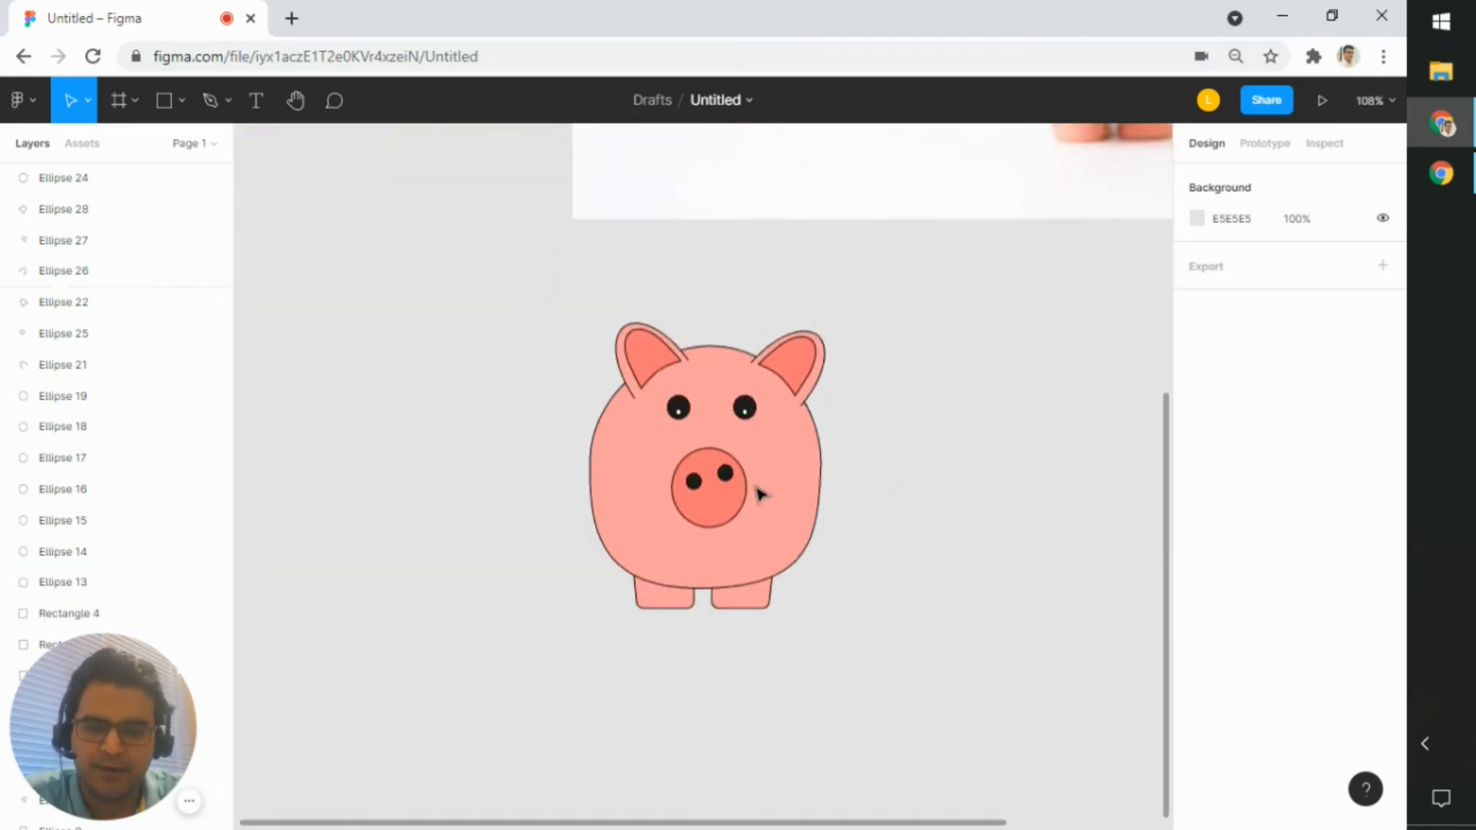
{"action": "scroll", "coordinate": [760, 494], "scroll_direction": "up", "scroll_amount": 1}
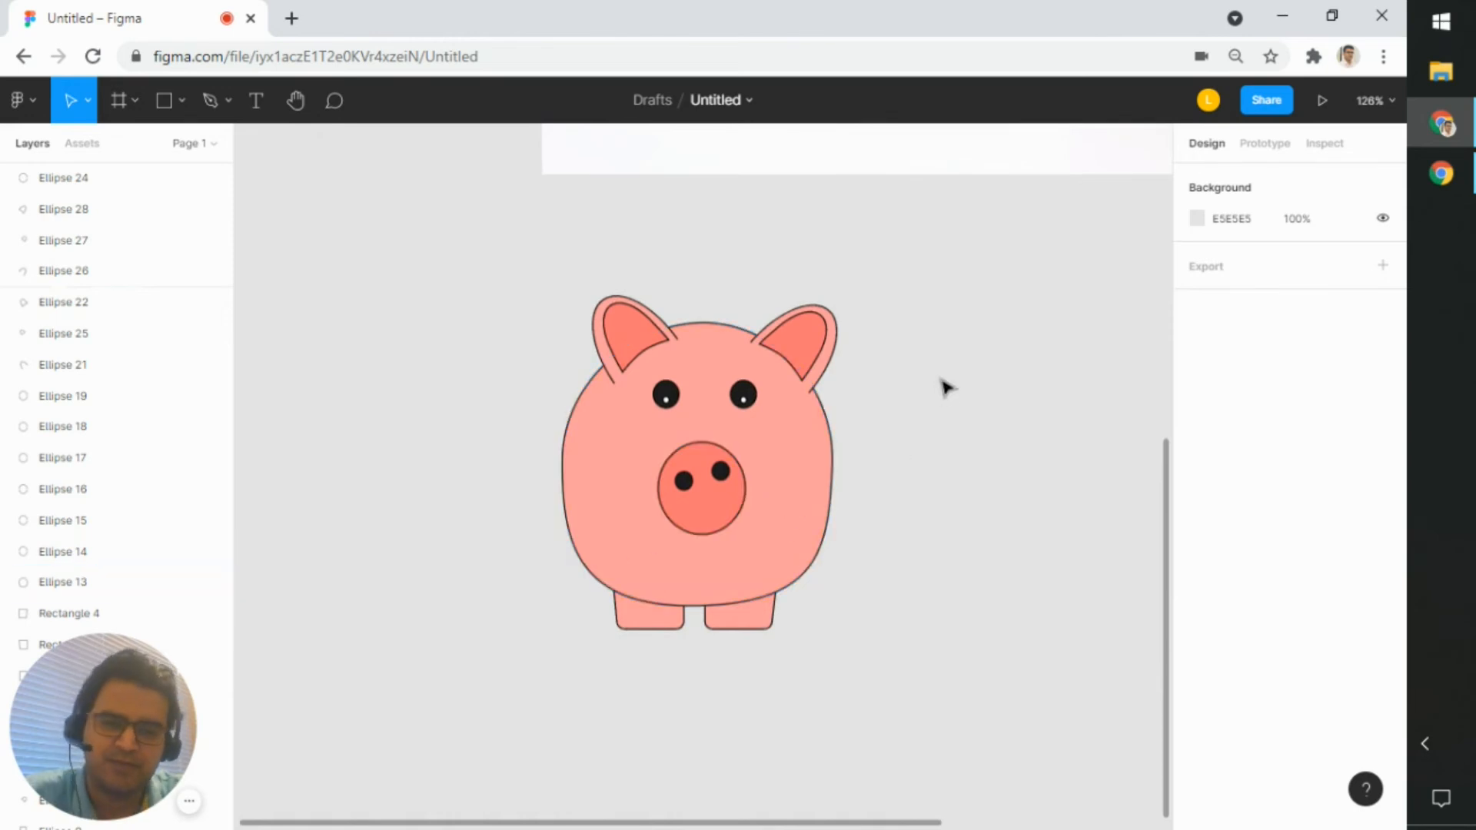
{"action": "left_click_drag", "start_coordinate": [946, 387], "coordinate": [839, 494]}
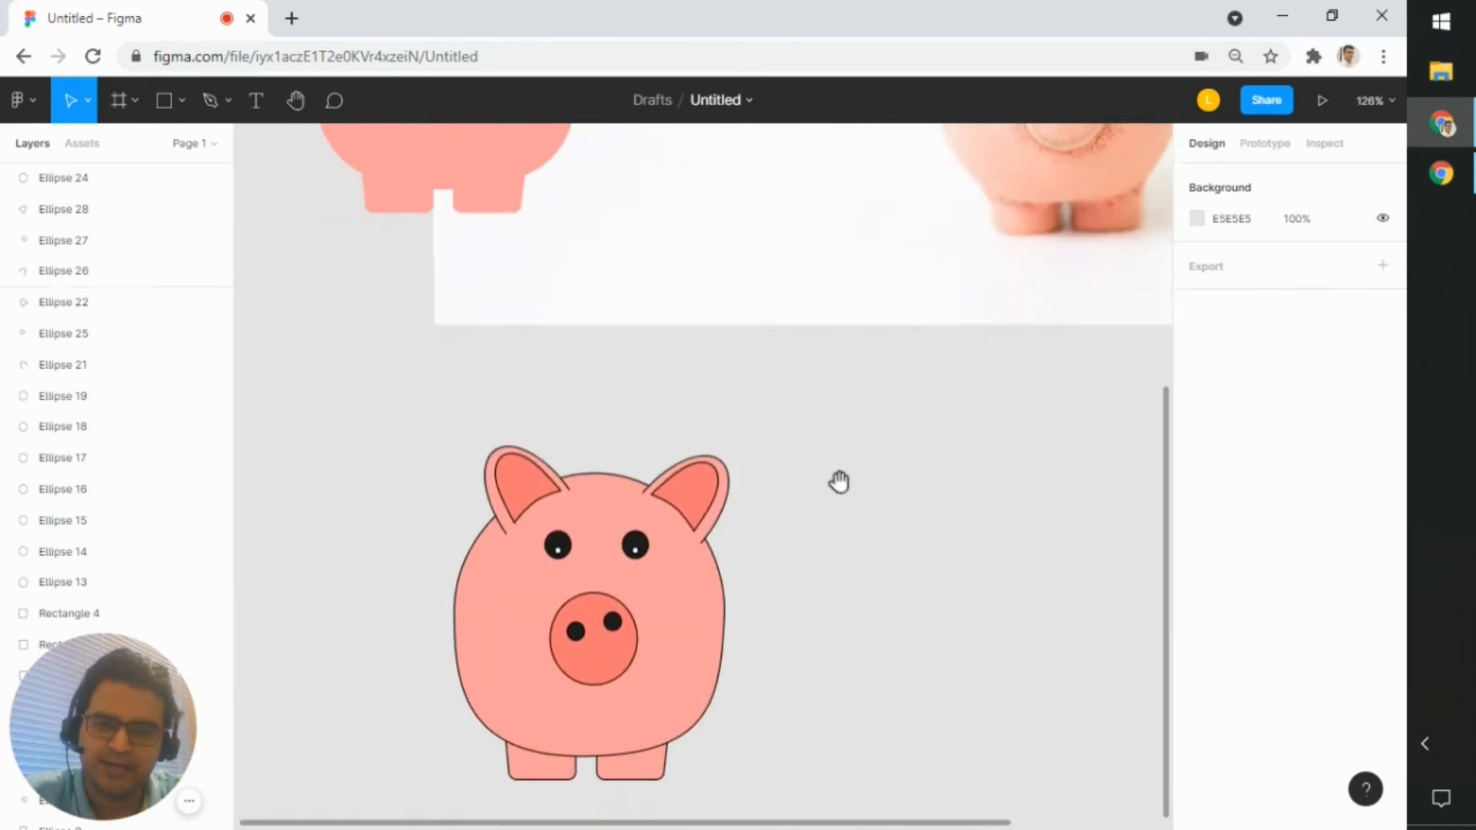
{"action": "left_click_drag", "start_coordinate": [811, 259], "coordinate": [899, 645]}
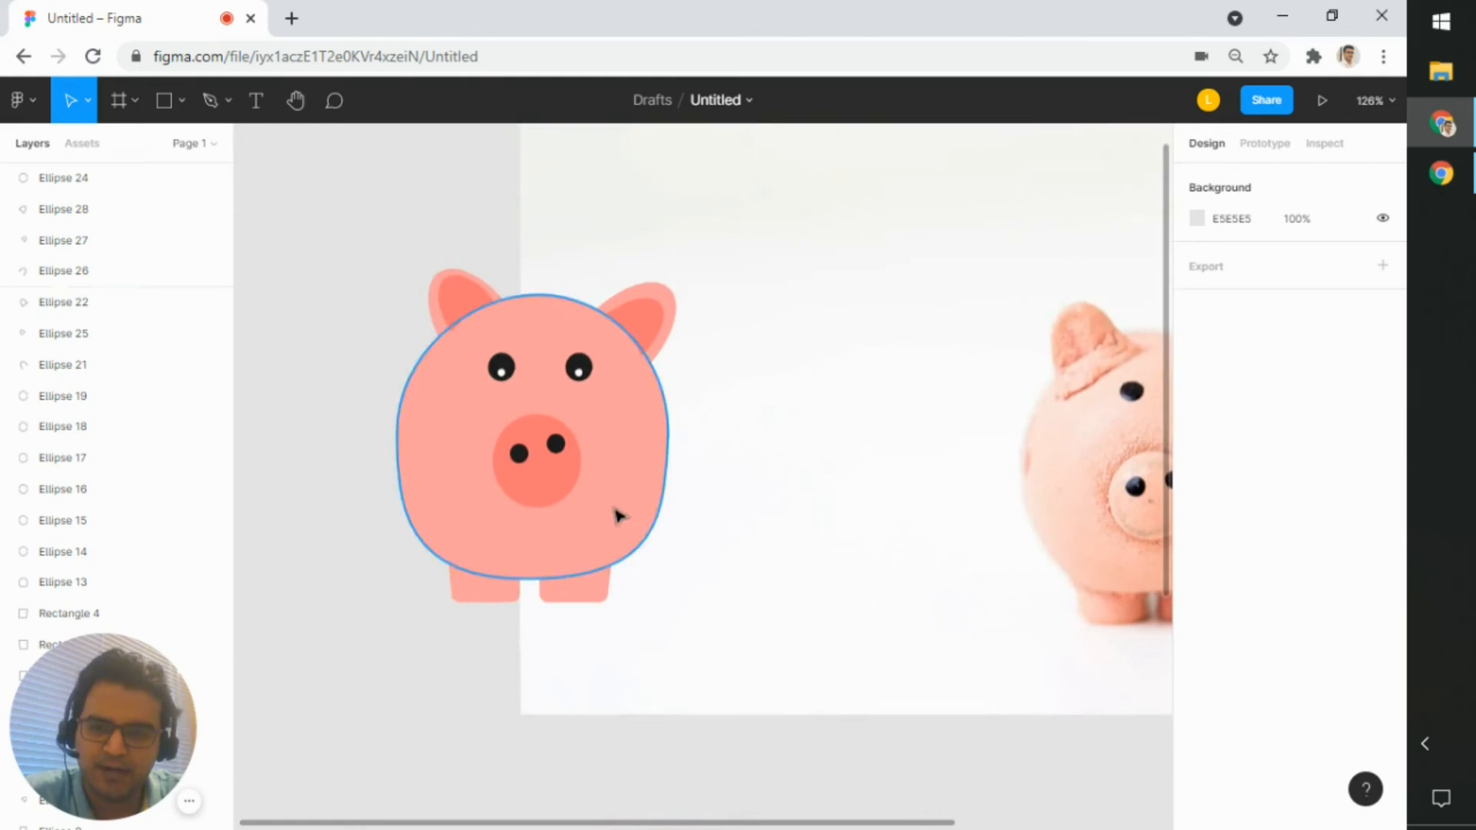
- Move the reference photo away from the unstroked pig, and place the whole unstroked pig level with and to the right of the outlined one
{"action": "scroll", "coordinate": [618, 515], "scroll_direction": "down", "scroll_amount": 5}
{"action": "left_click_drag", "start_coordinate": [791, 554], "coordinate": [1005, 386]}
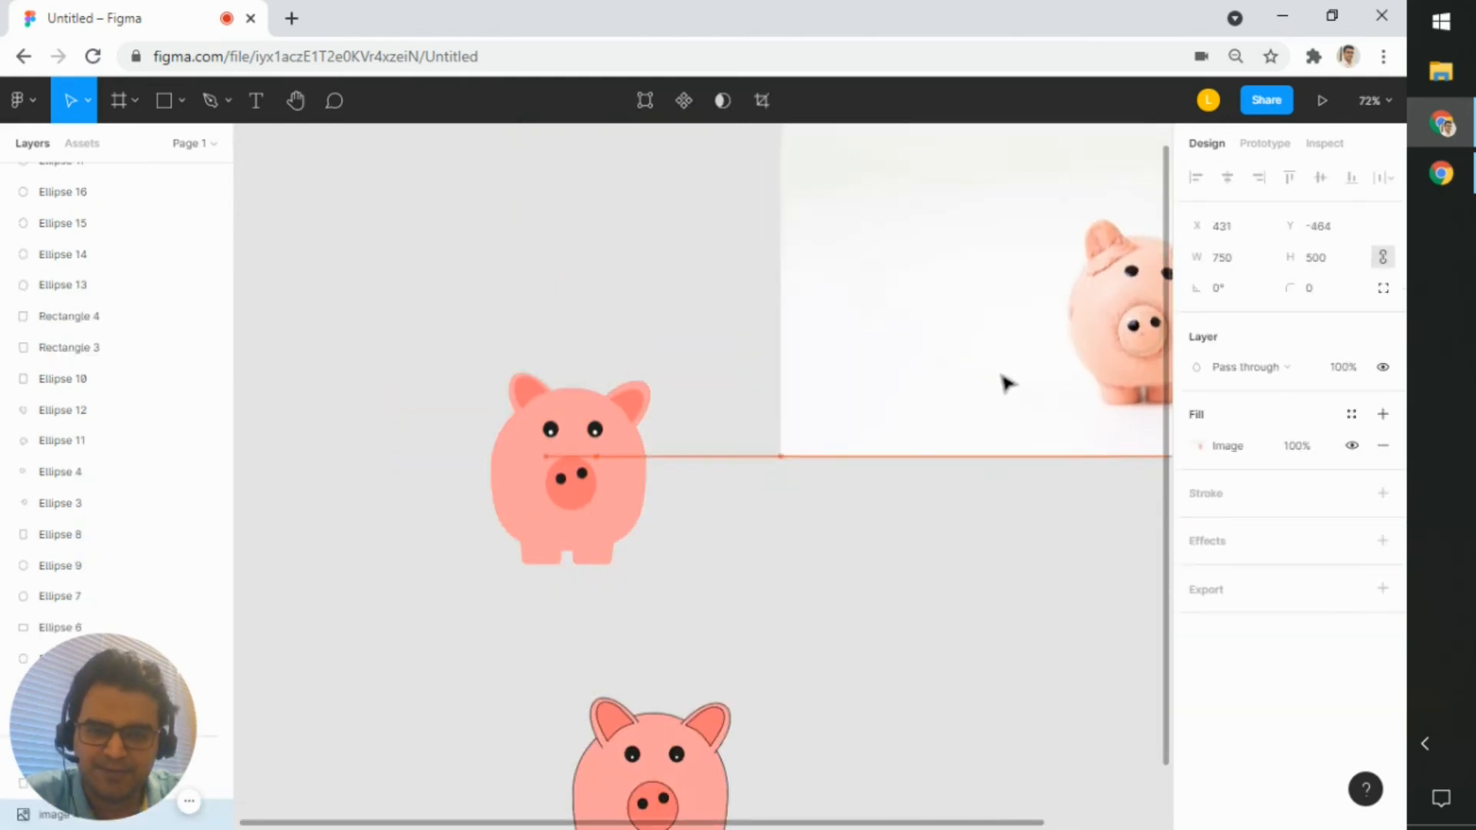
{"action": "left_click_drag", "start_coordinate": [769, 600], "coordinate": [415, 349]}
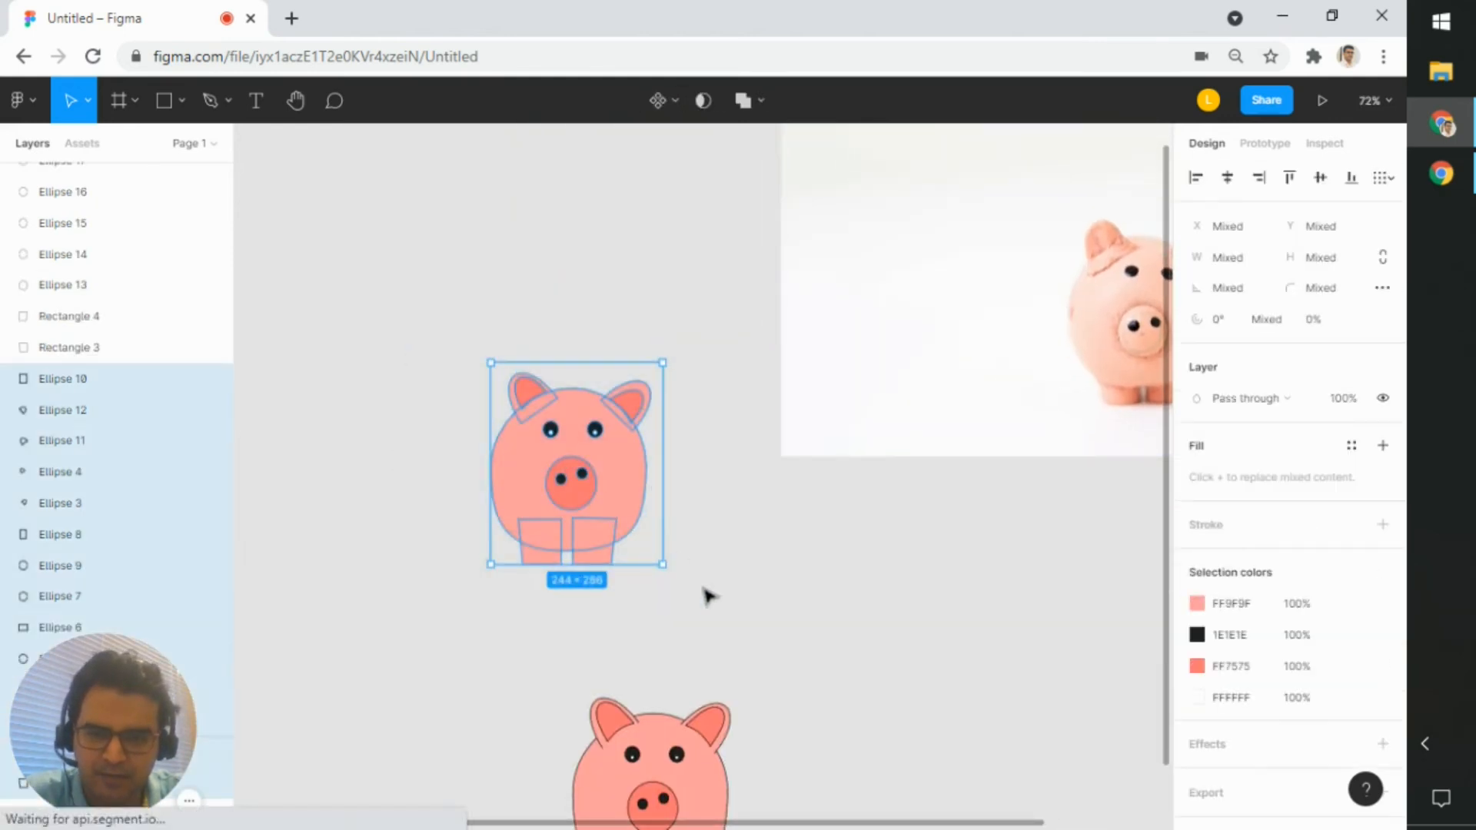
{"action": "left_click_drag", "start_coordinate": [573, 454], "coordinate": [867, 786]}
{"action": "left_click", "coordinate": [762, 769]}
{"action": "left_click_drag", "start_coordinate": [761, 769], "coordinate": [508, 621]}
{"action": "scroll", "coordinate": [379, 723], "scroll_direction": "up", "scroll_amount": 6}
{"action": "left_click_drag", "start_coordinate": [624, 714], "coordinate": [676, 627]}
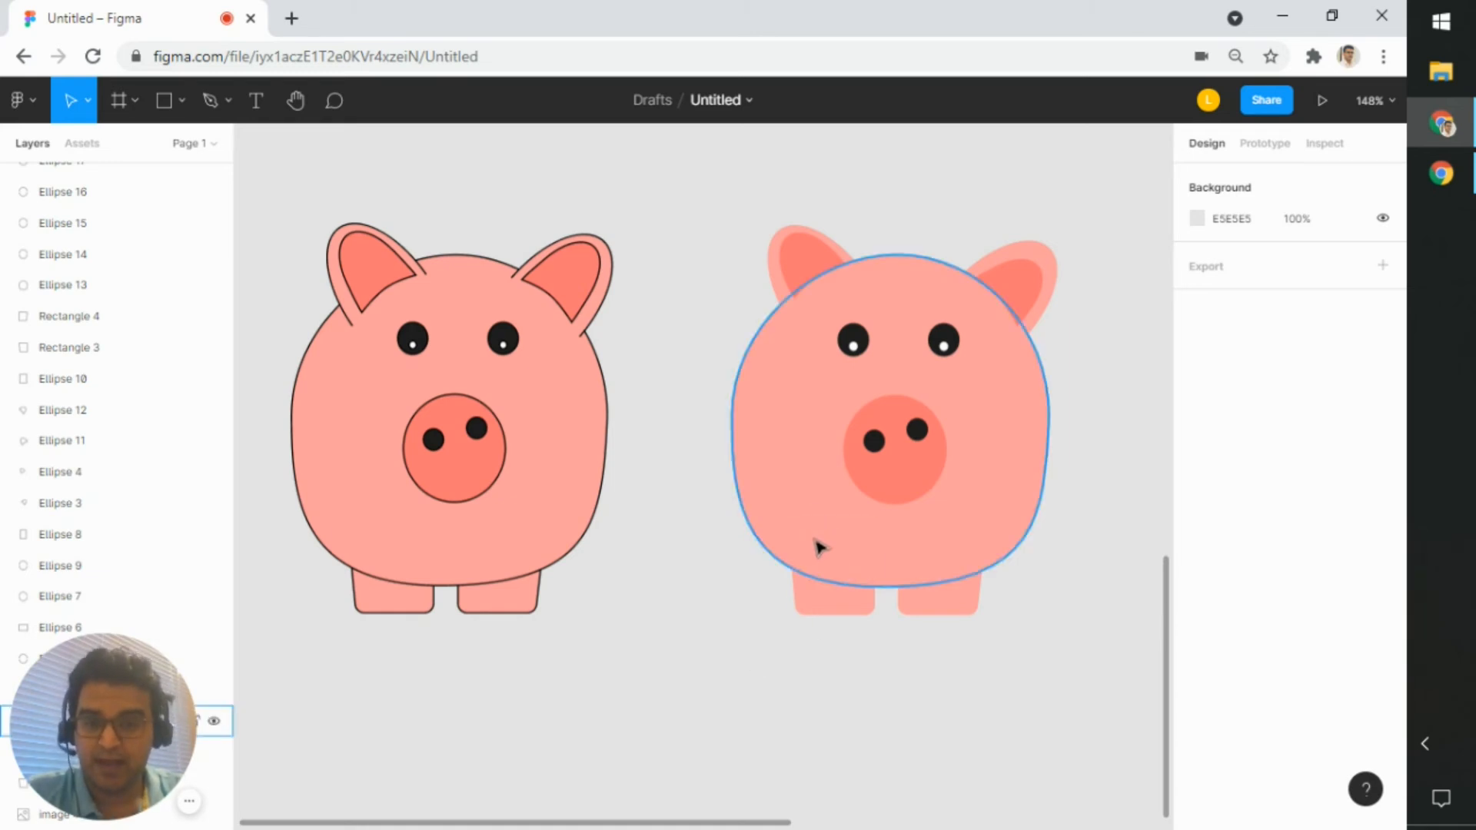
{"action": "left_click", "coordinate": [1041, 496]}
{"action": "left_click", "coordinate": [1075, 636]}
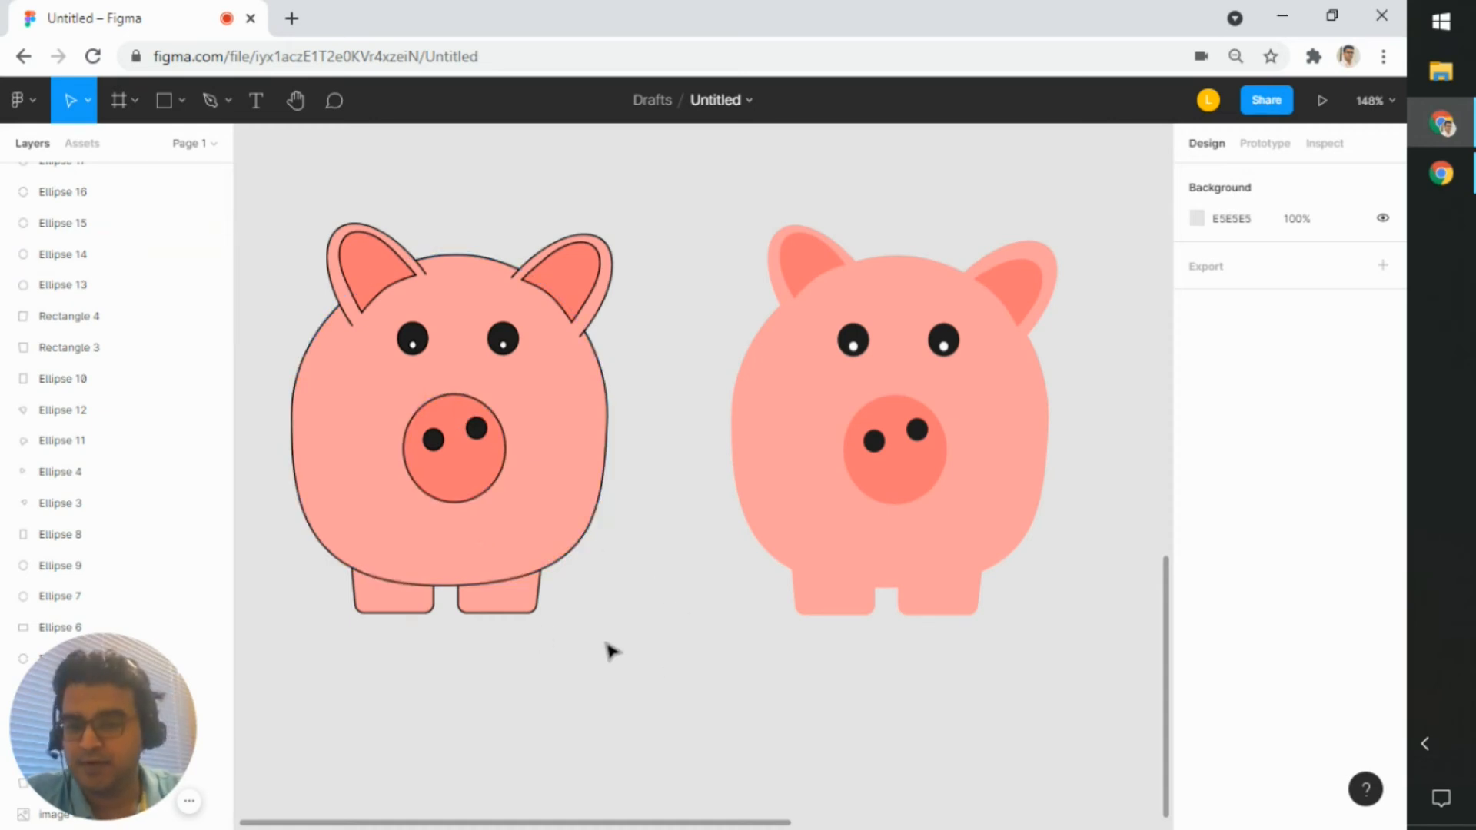
- Edit the unstroked pig's body outline and move its right side point slightly outward and down
{"action": "scroll", "coordinate": [606, 639], "scroll_direction": "right", "scroll_amount": 3}
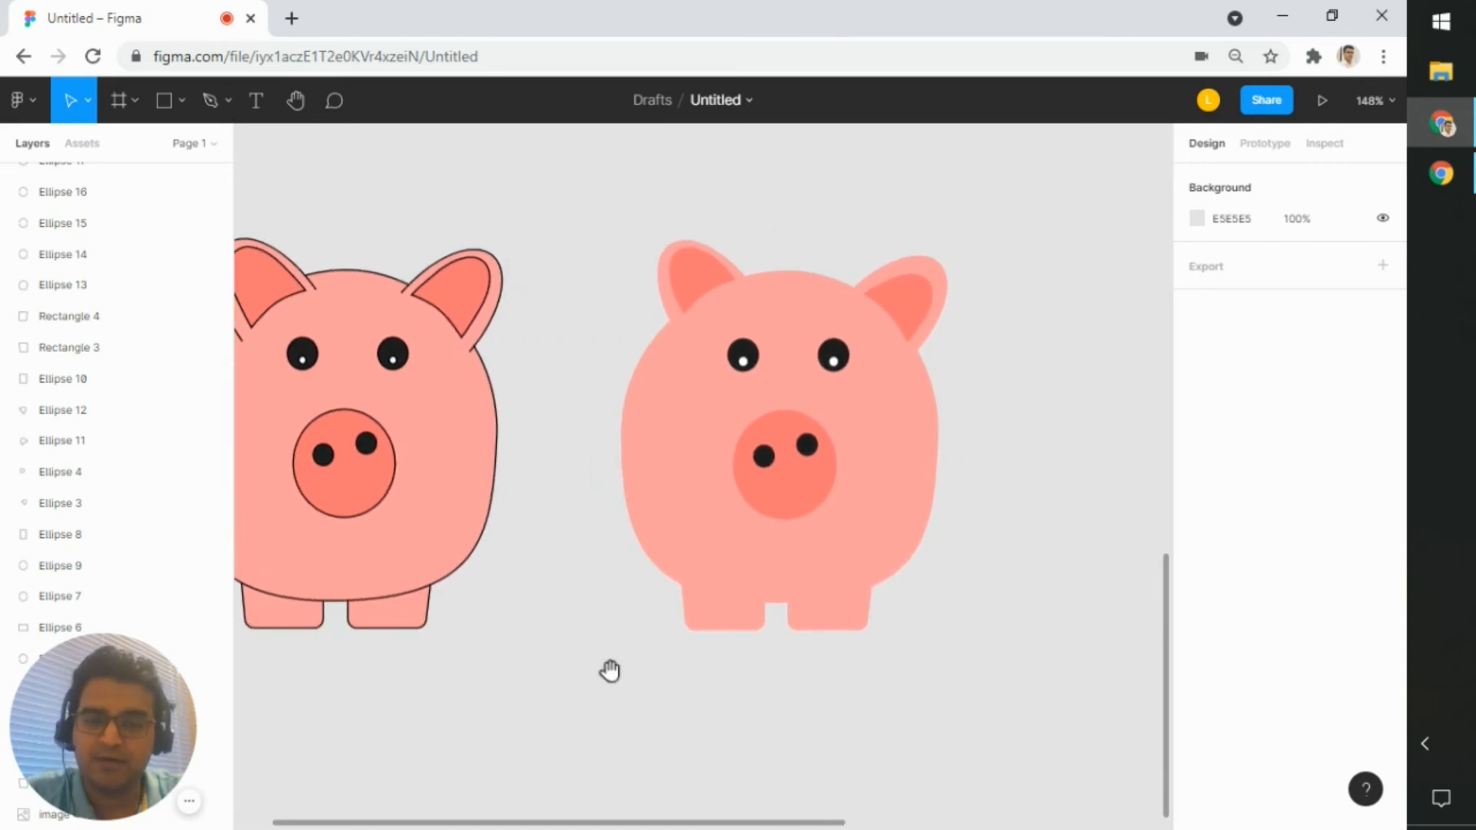
{"action": "scroll", "coordinate": [607, 669], "scroll_direction": "right", "scroll_amount": 2}
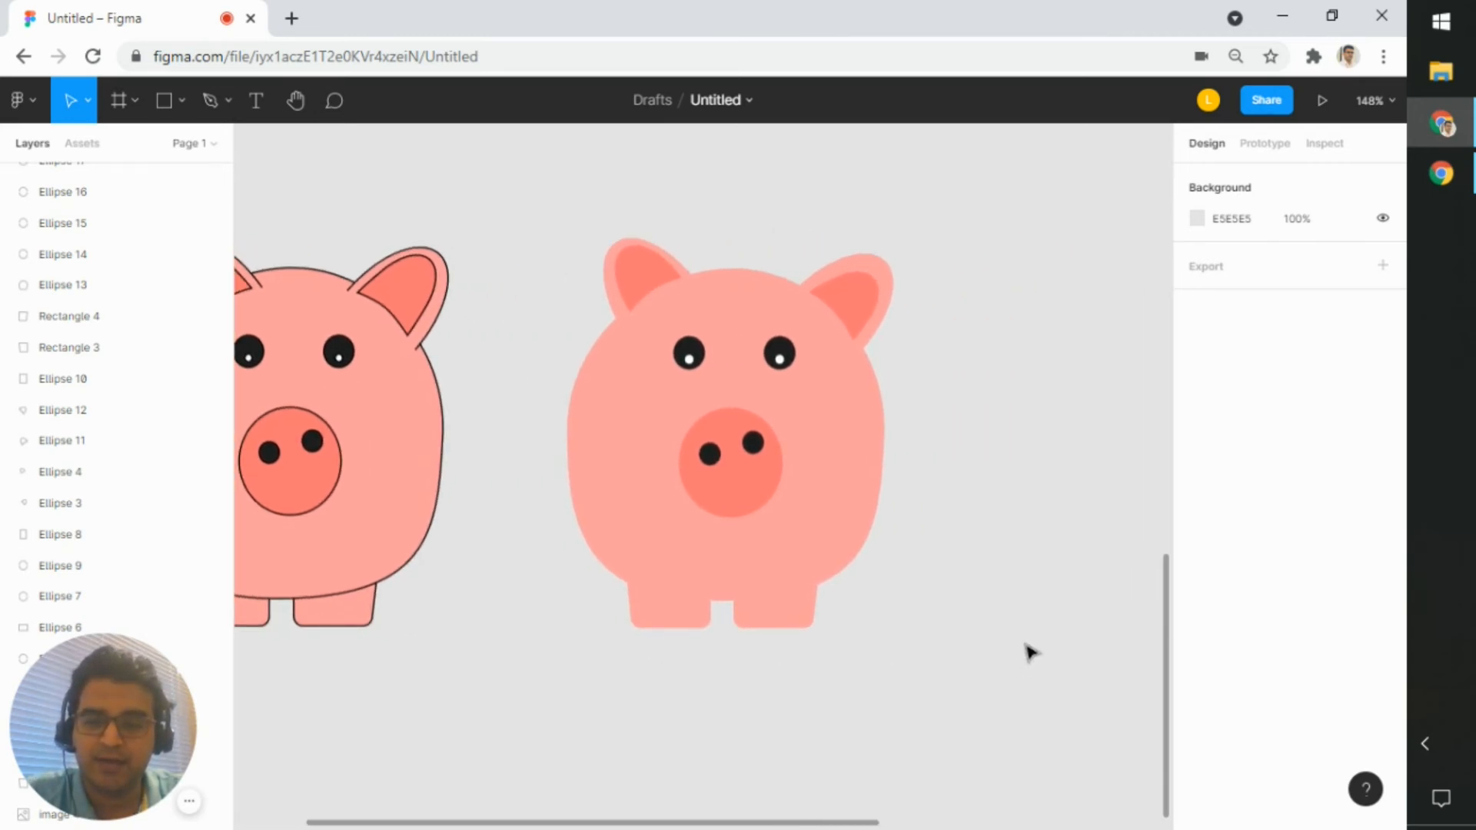
{"action": "scroll", "coordinate": [915, 583], "scroll_direction": "up", "scroll_amount": 3, "text": "ctrl"}
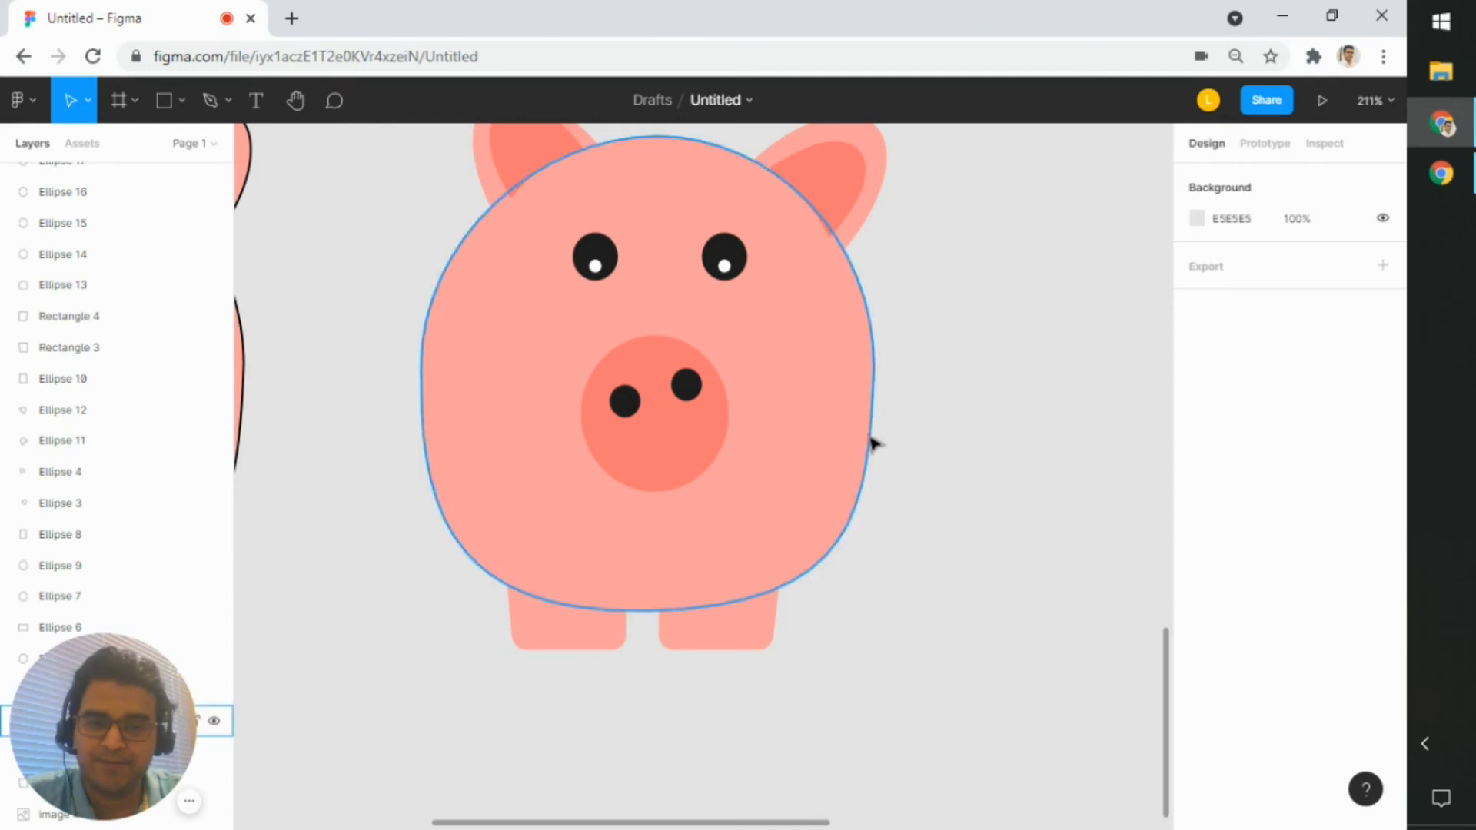
{"action": "double_click", "coordinate": [869, 439]}
{"action": "left_click_drag", "start_coordinate": [875, 370], "coordinate": [883, 380]}
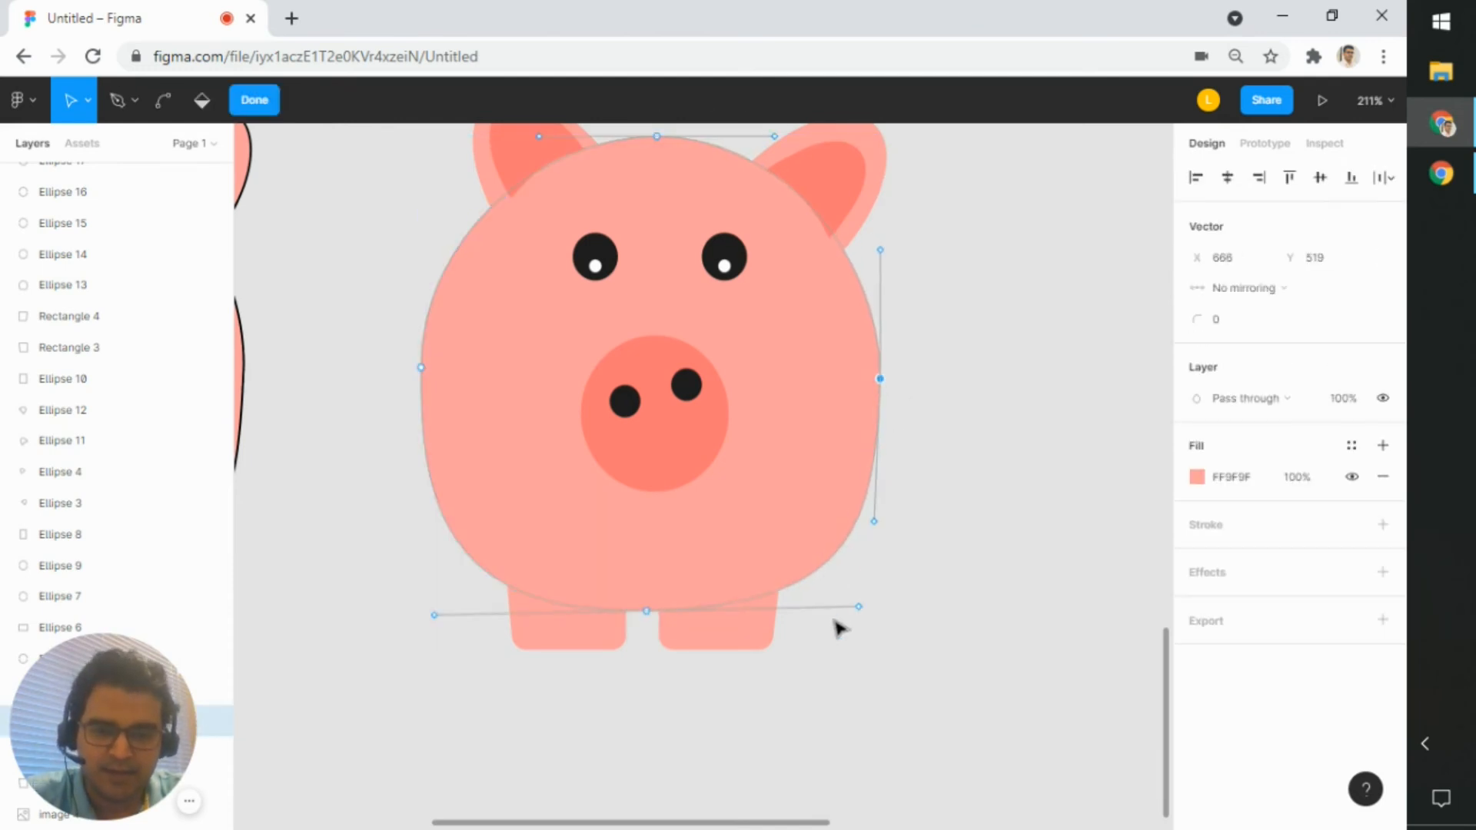
- Set the body's bottom point to No mirroring, pull both of its handles inward and down, and finish editing the outline
{"action": "left_click", "coordinate": [646, 612]}
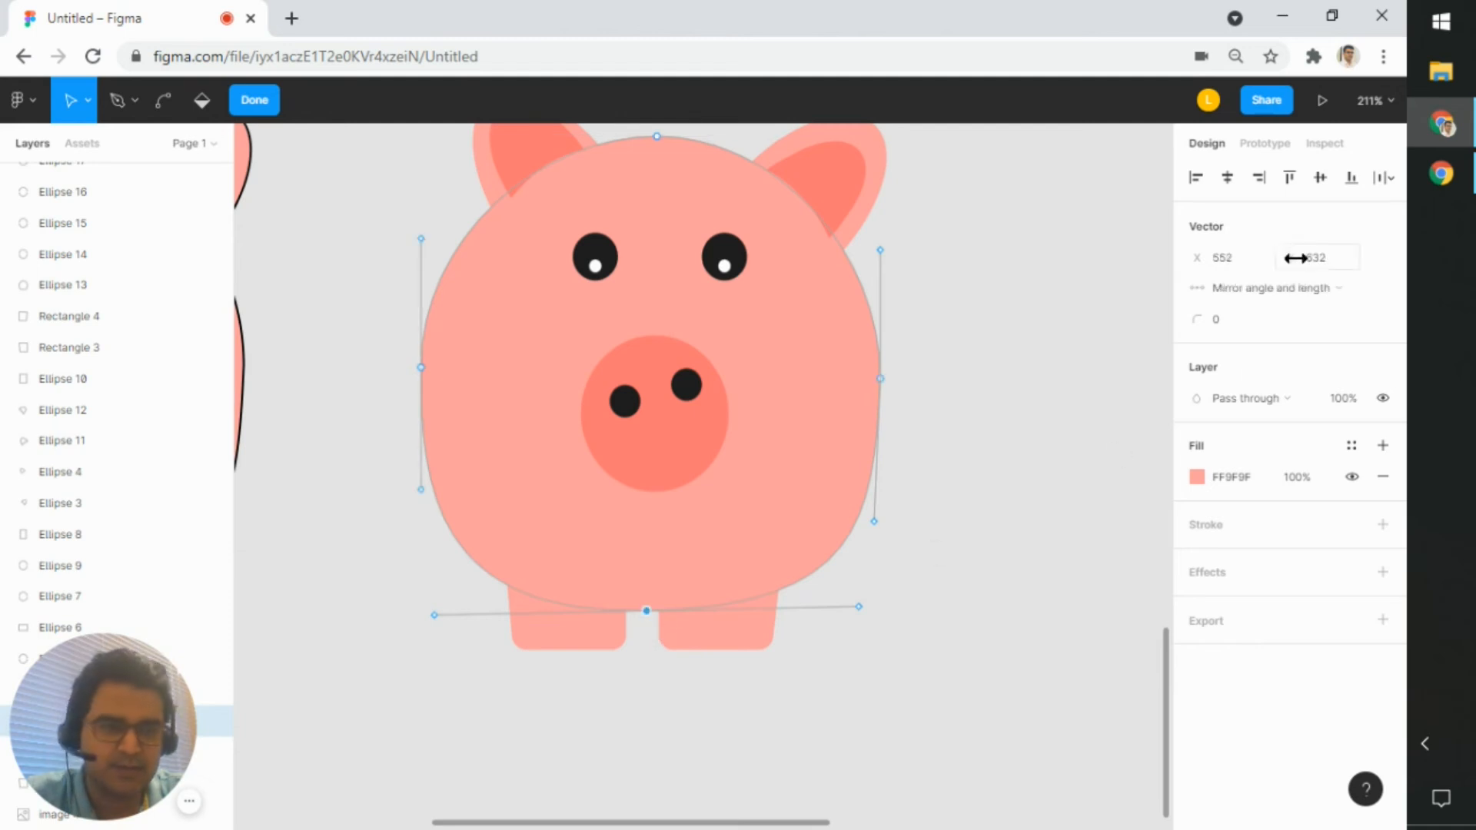
{"action": "left_click", "coordinate": [1292, 288]}
{"action": "left_click", "coordinate": [1280, 232]}
{"action": "left_click_drag", "start_coordinate": [859, 607], "coordinate": [816, 631]}
{"action": "left_click_drag", "start_coordinate": [434, 615], "coordinate": [472, 628]}
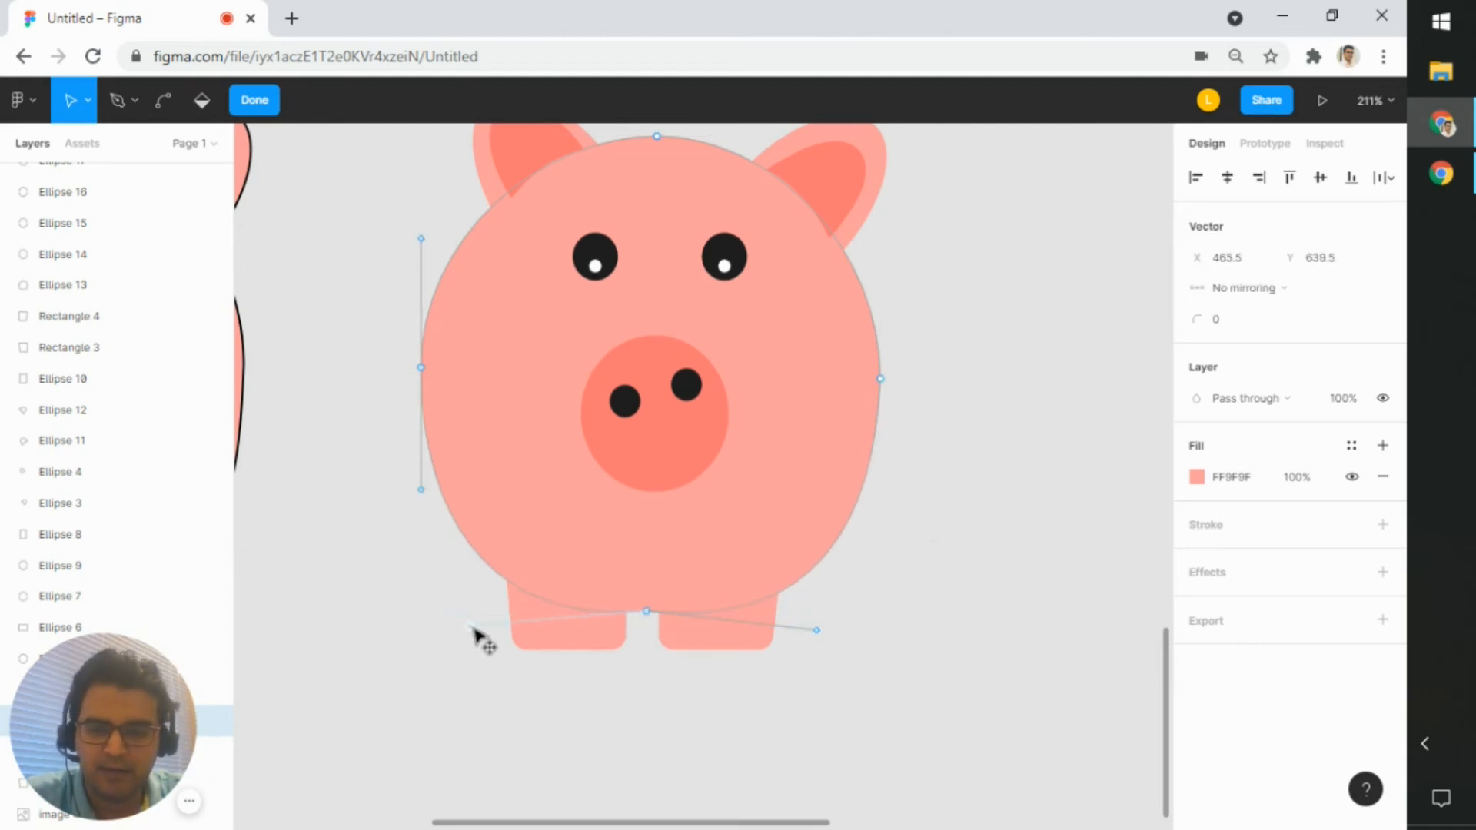
{"action": "left_click", "coordinate": [646, 613]}
{"action": "double_click", "coordinate": [993, 463]}
- Lower the unstroked body's bottom point slightly, raise and lengthen both of its handles to flatten the belly curve, and finish editing
{"action": "scroll", "coordinate": [992, 465], "scroll_direction": "up", "scroll_amount": 1}
{"action": "left_click_drag", "start_coordinate": [1035, 480], "coordinate": [1123, 584]}
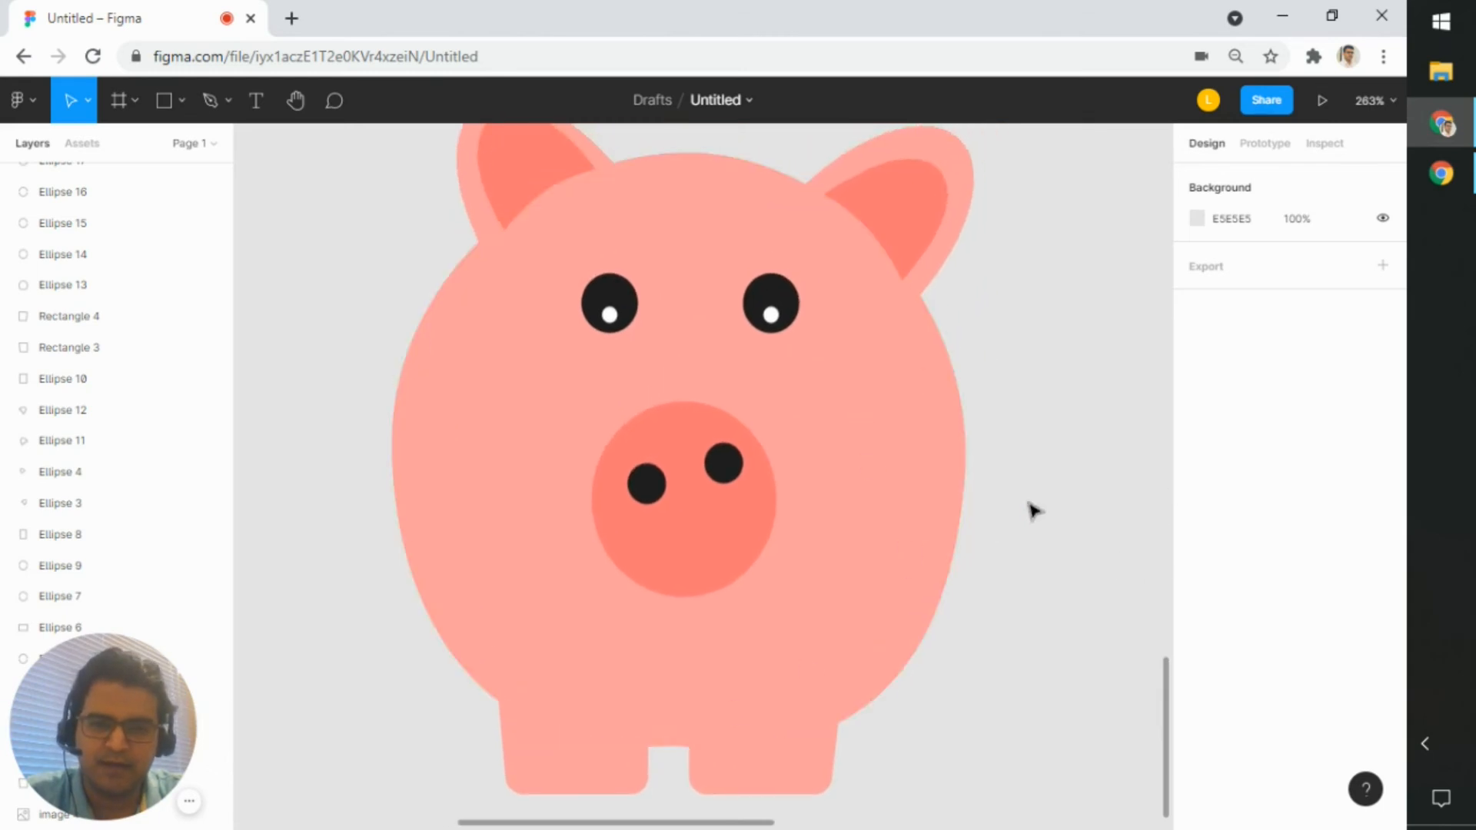
{"action": "left_click_drag", "start_coordinate": [1048, 626], "coordinate": [1031, 469]}
{"action": "left_click", "coordinate": [950, 326]}
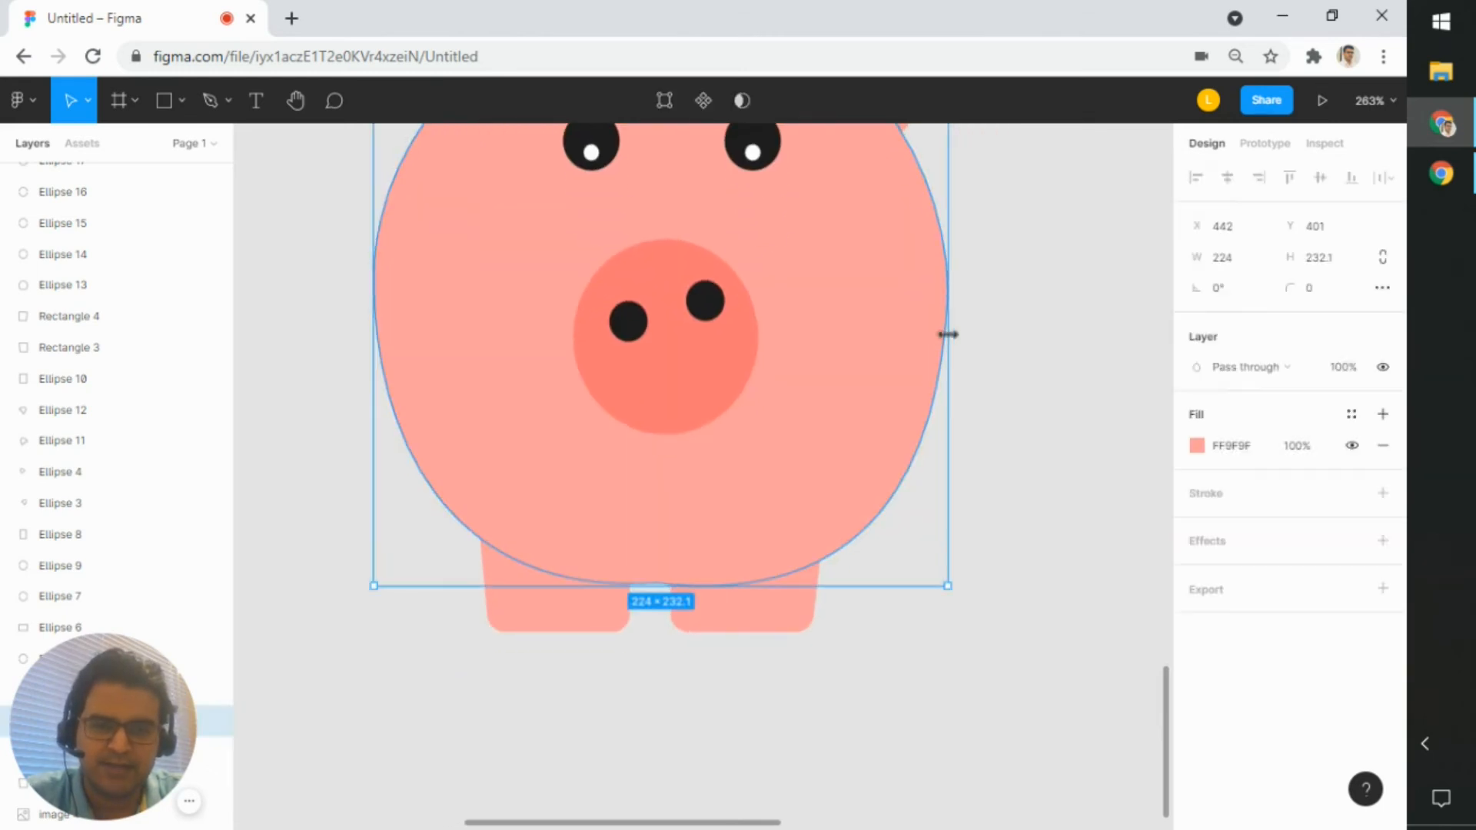
{"action": "double_click", "coordinate": [922, 332]}
{"action": "left_click", "coordinate": [948, 279]}
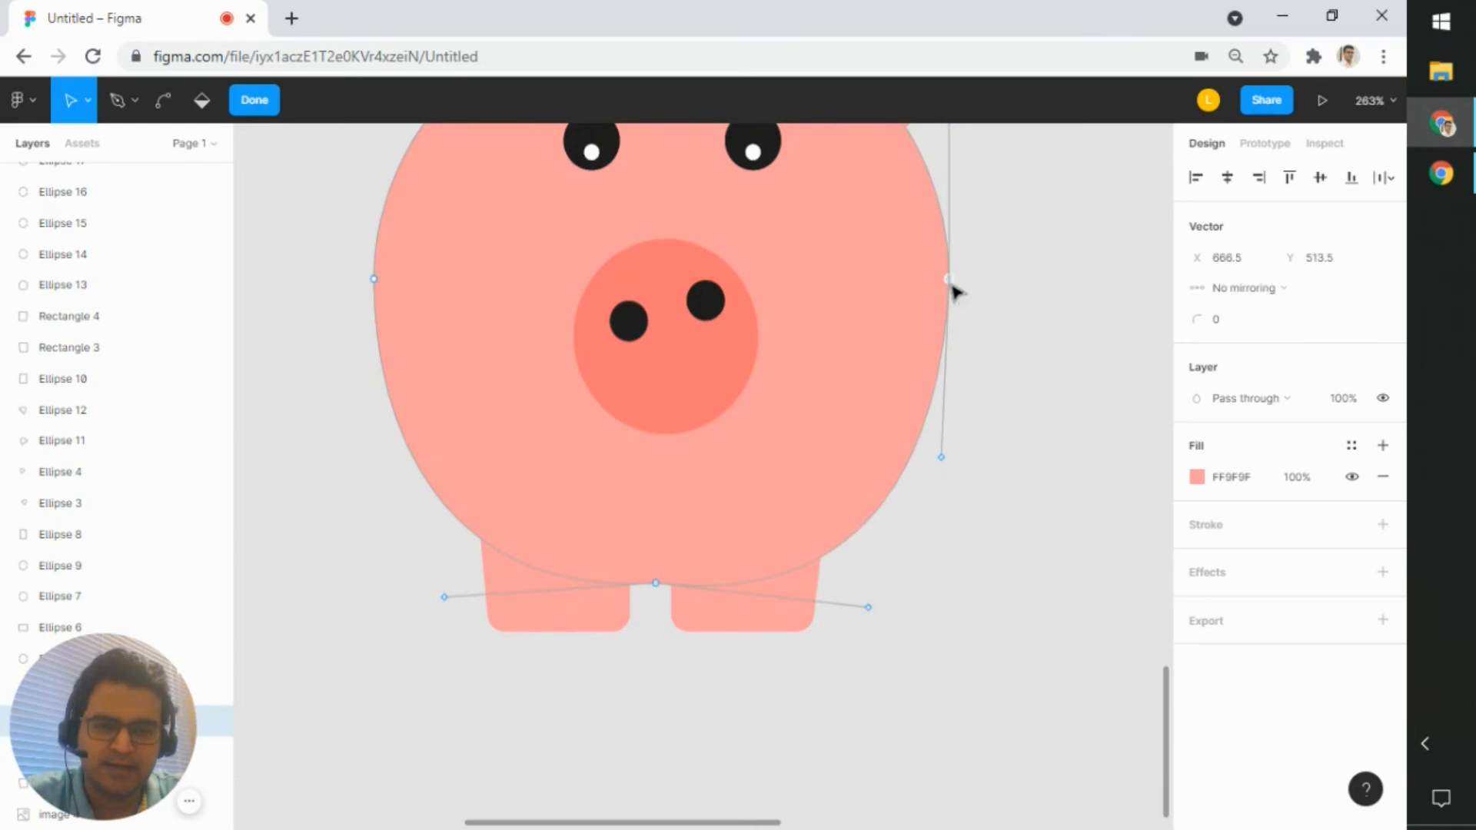
{"action": "left_click", "coordinate": [655, 584]}
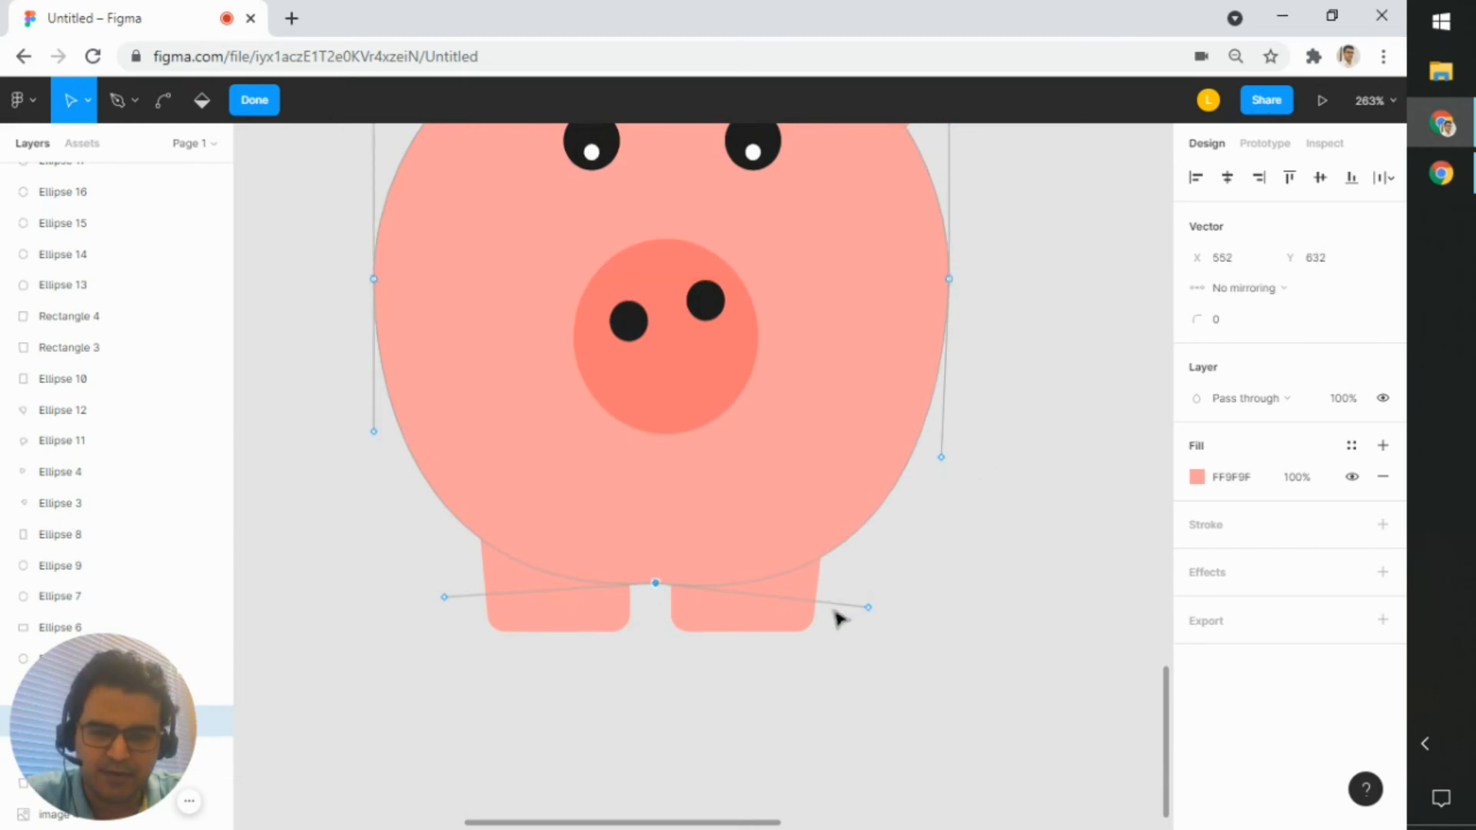
{"action": "left_click_drag", "start_coordinate": [659, 587], "coordinate": [659, 592]}
{"action": "left_click_drag", "start_coordinate": [869, 616], "coordinate": [879, 596]}
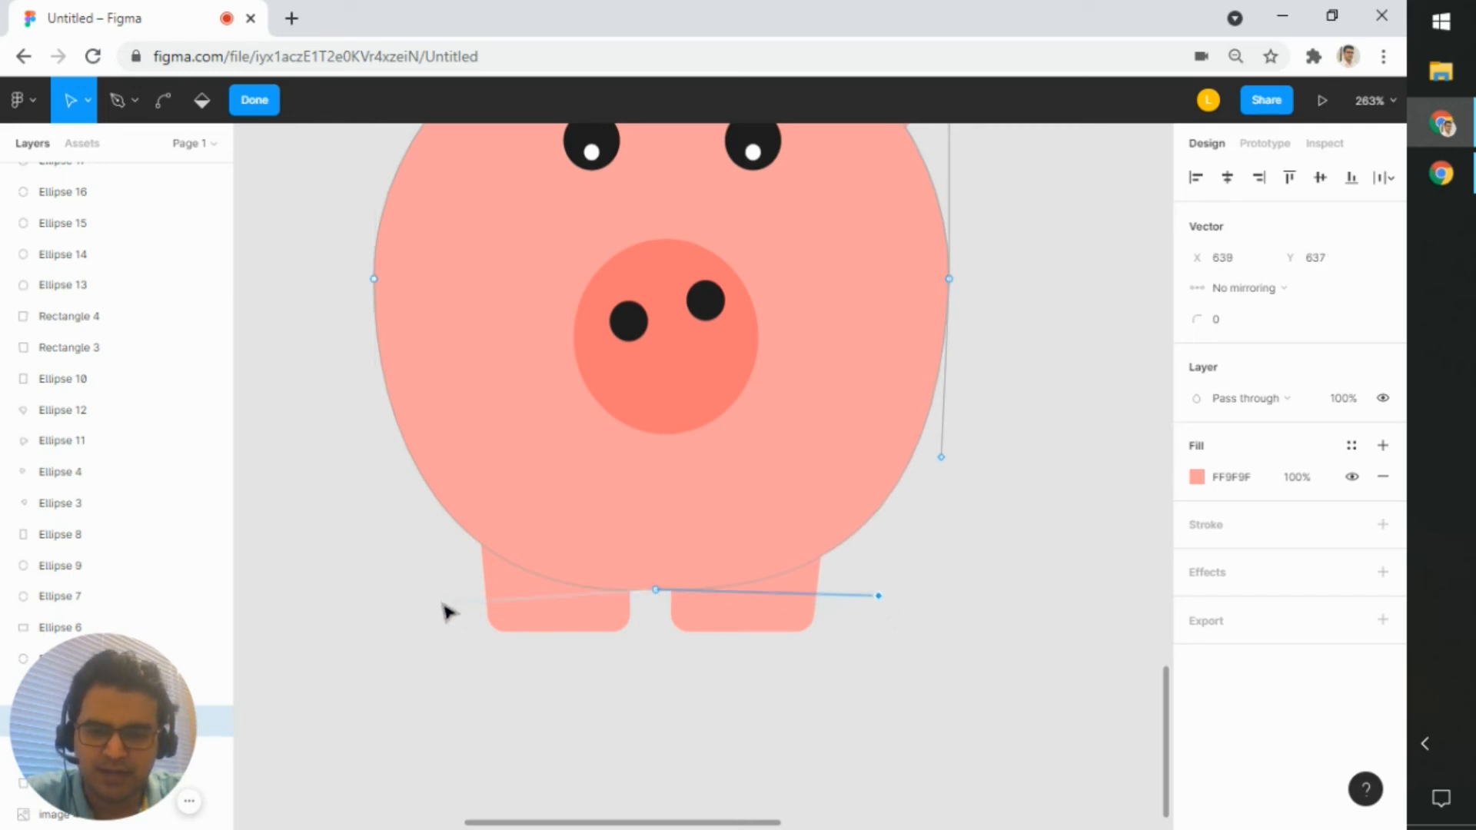
{"action": "left_click_drag", "start_coordinate": [444, 605], "coordinate": [427, 582]}
{"action": "scroll", "coordinate": [745, 620], "scroll_direction": "down", "scroll_amount": 3}
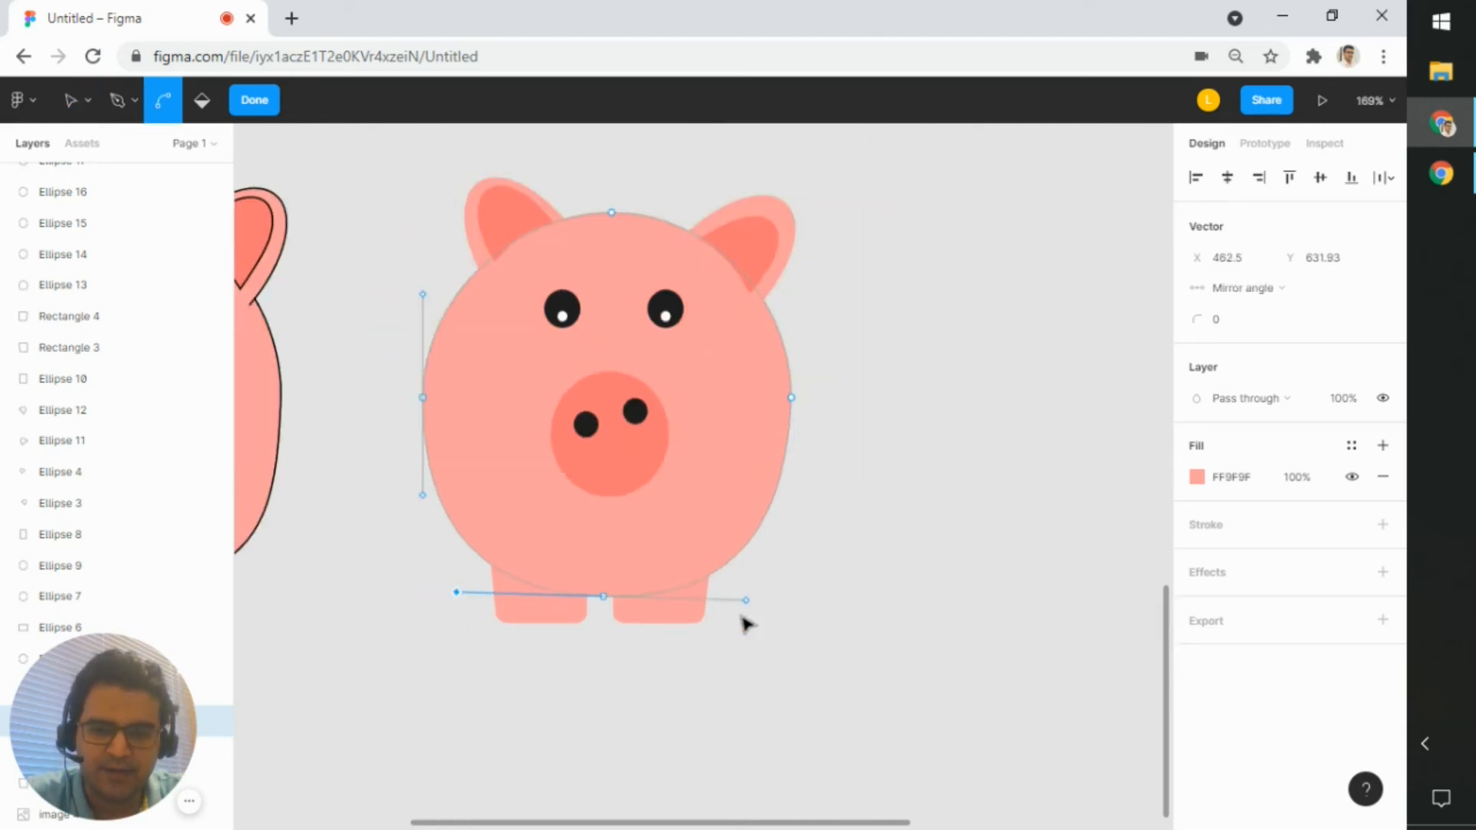
{"action": "key", "text": "Escape"}
- Compare the unstroked pig's reshaped body with the outlined pig, checking which shapes belong to each
{"action": "left_click_drag", "start_coordinate": [334, 341], "coordinate": [622, 329]}
{"action": "left_click", "coordinate": [686, 443]}
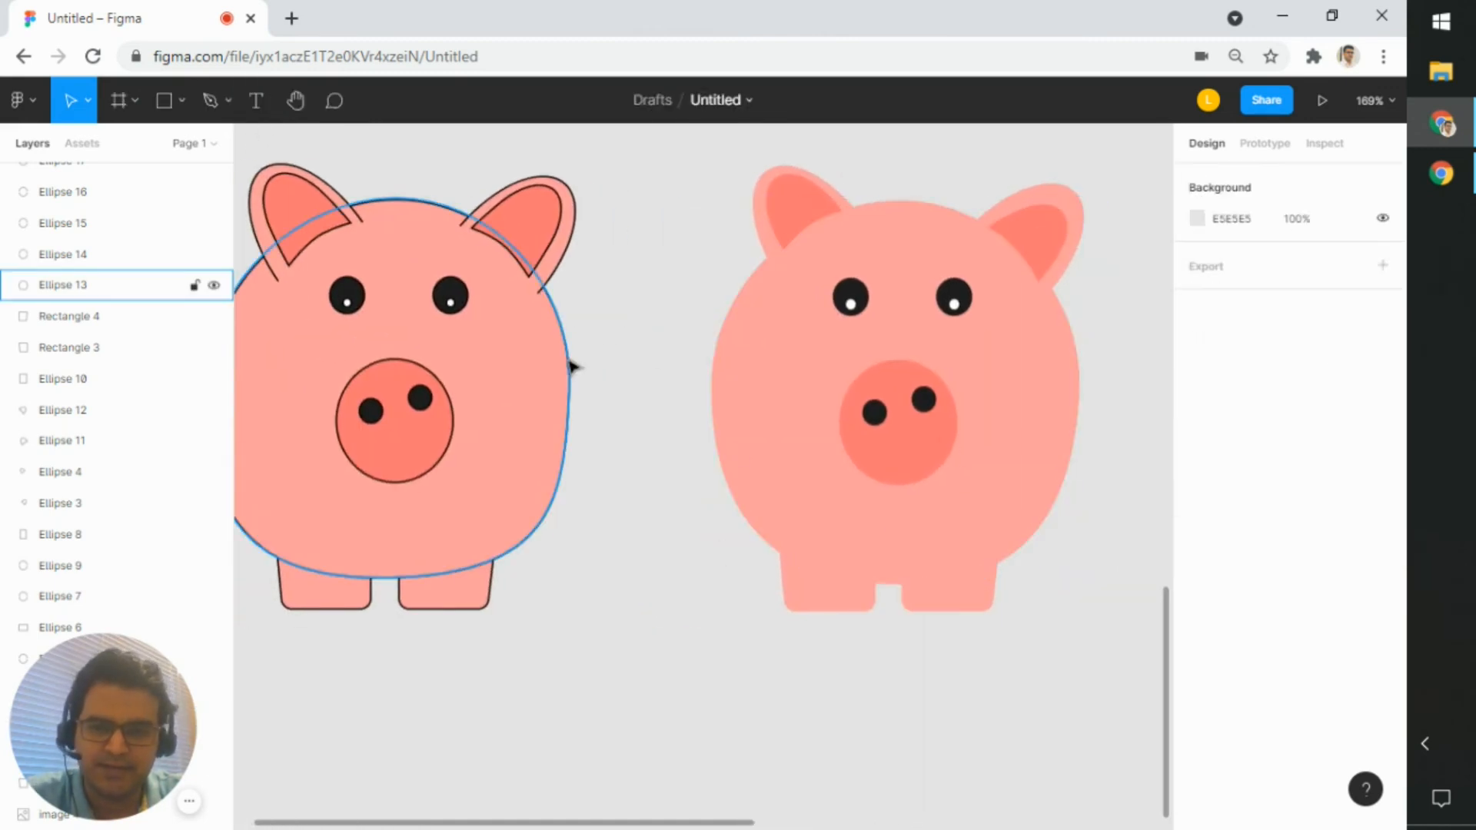
{"action": "scroll", "coordinate": [646, 582], "scroll_direction": "down", "scroll_amount": 2}
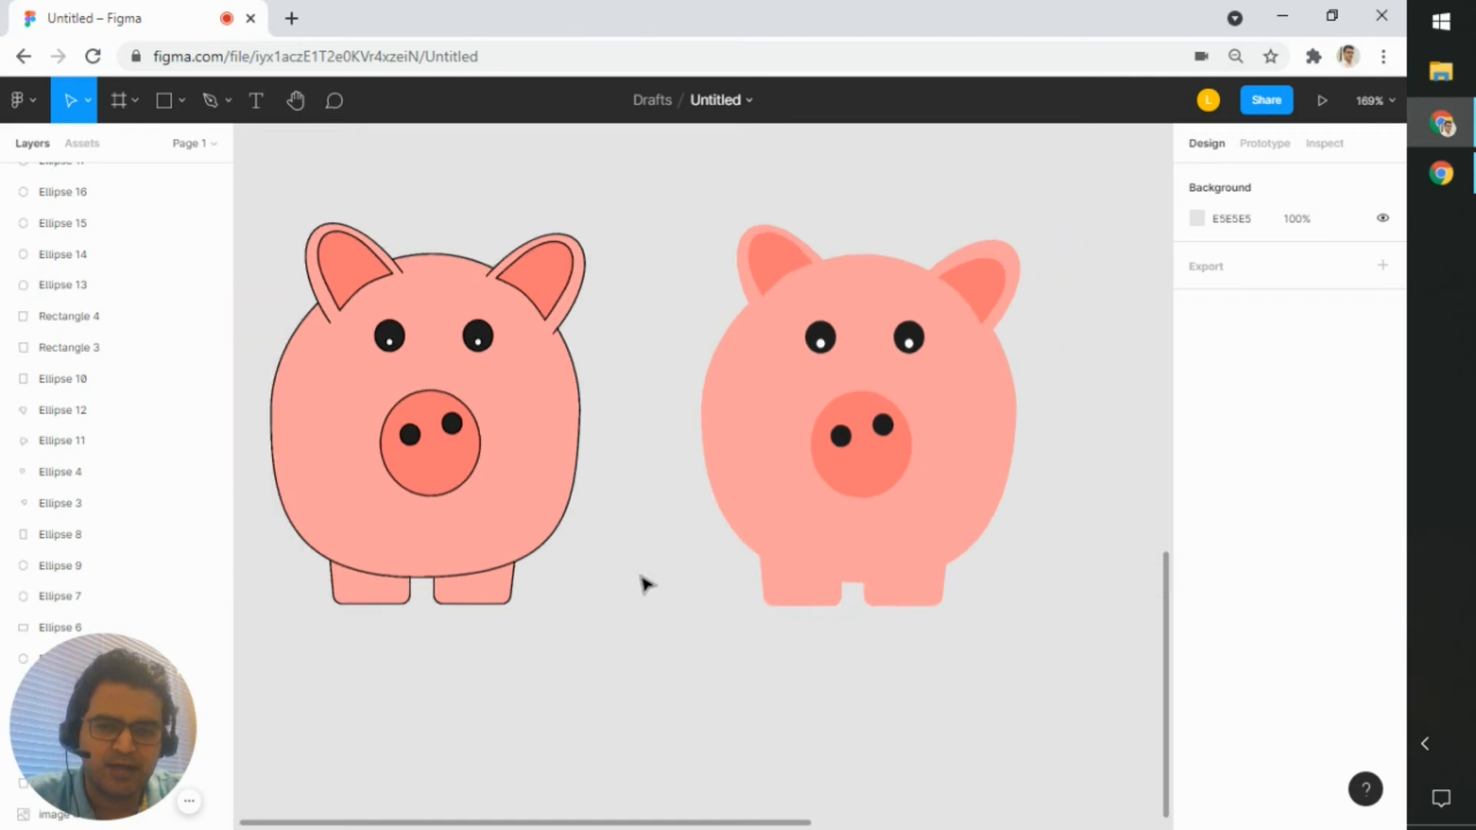
{"action": "left_click", "coordinate": [585, 484]}
{"action": "left_click", "coordinate": [750, 627]}
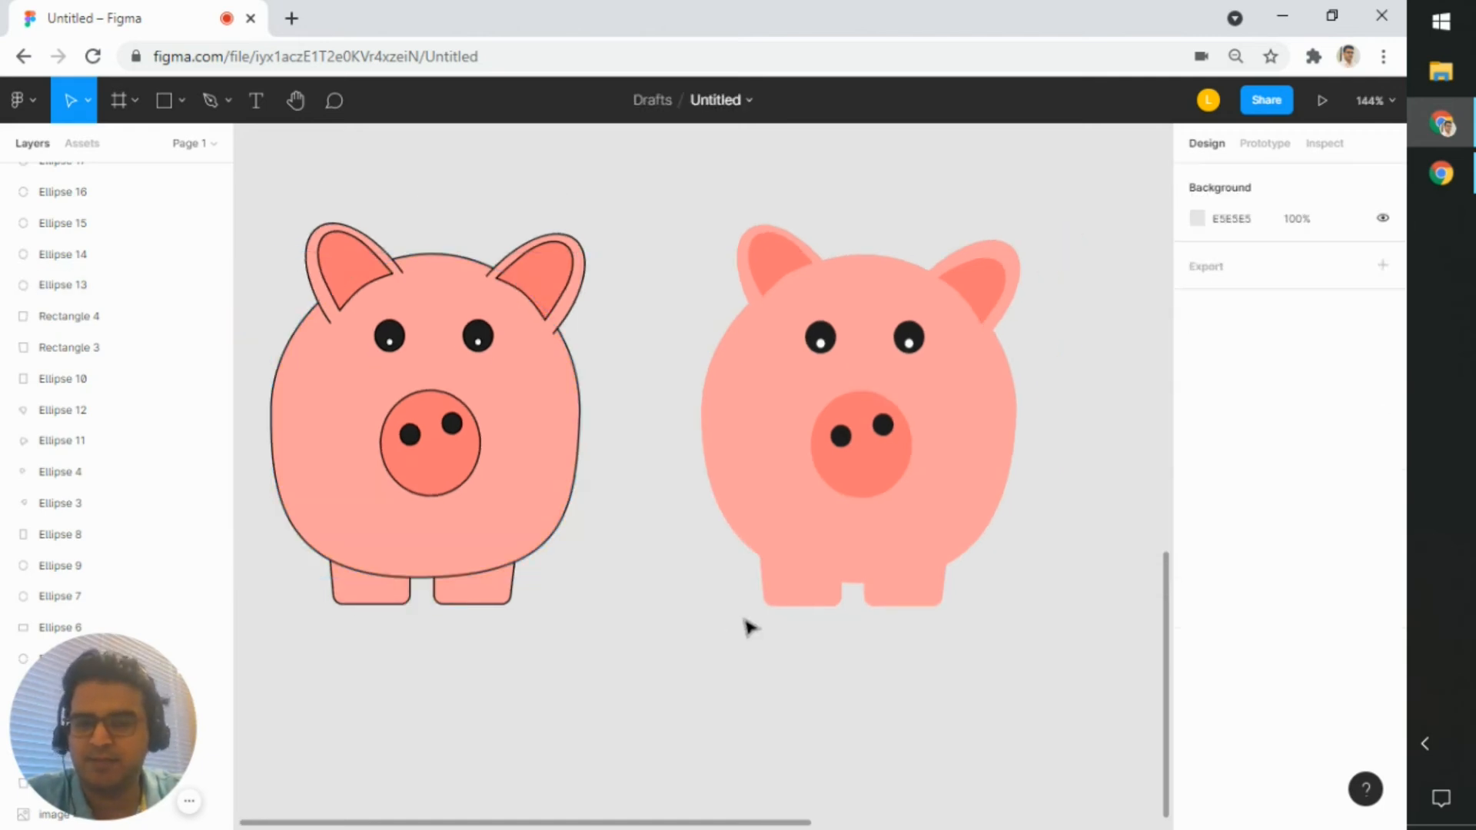
{"action": "left_click_drag", "start_coordinate": [1151, 649], "coordinate": [725, 238]}
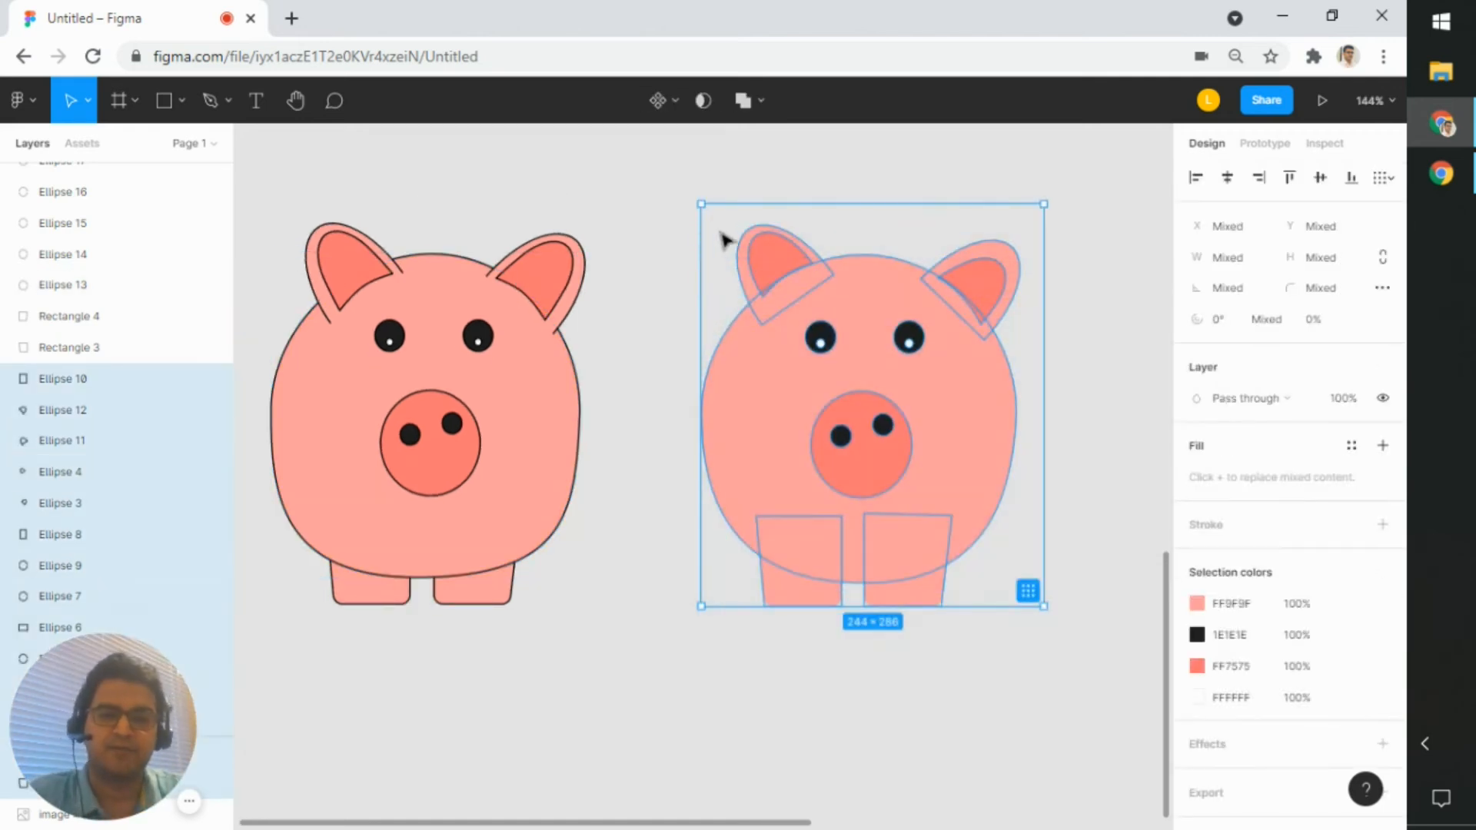
{"action": "left_click", "coordinate": [676, 204]}
{"action": "left_click_drag", "start_coordinate": [675, 188], "coordinate": [1075, 688]}
{"action": "left_click", "coordinate": [1018, 694]}
{"action": "left_click_drag", "start_coordinate": [659, 692], "coordinate": [283, 203]}
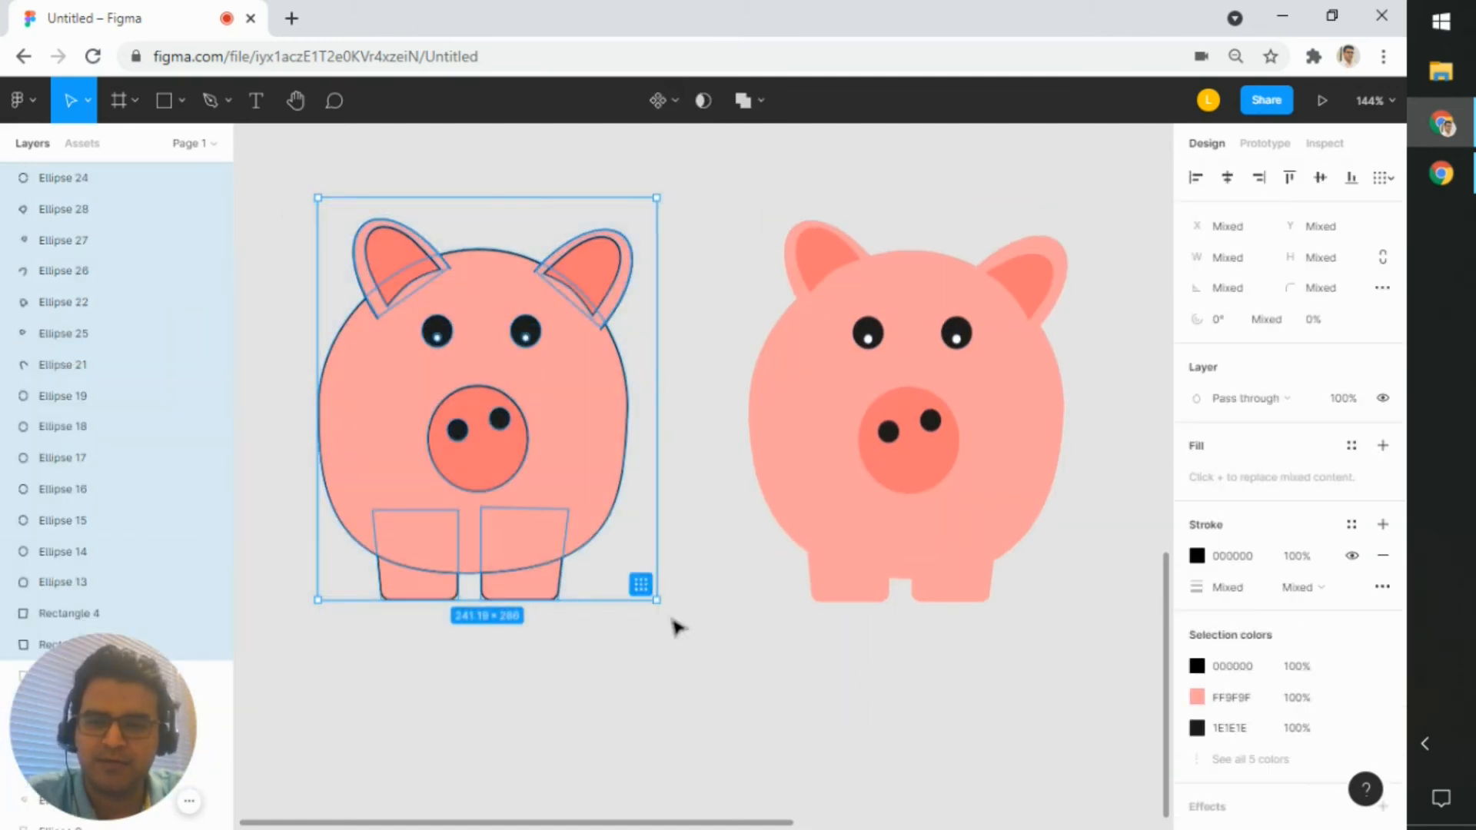
{"action": "left_click", "coordinate": [679, 629]}
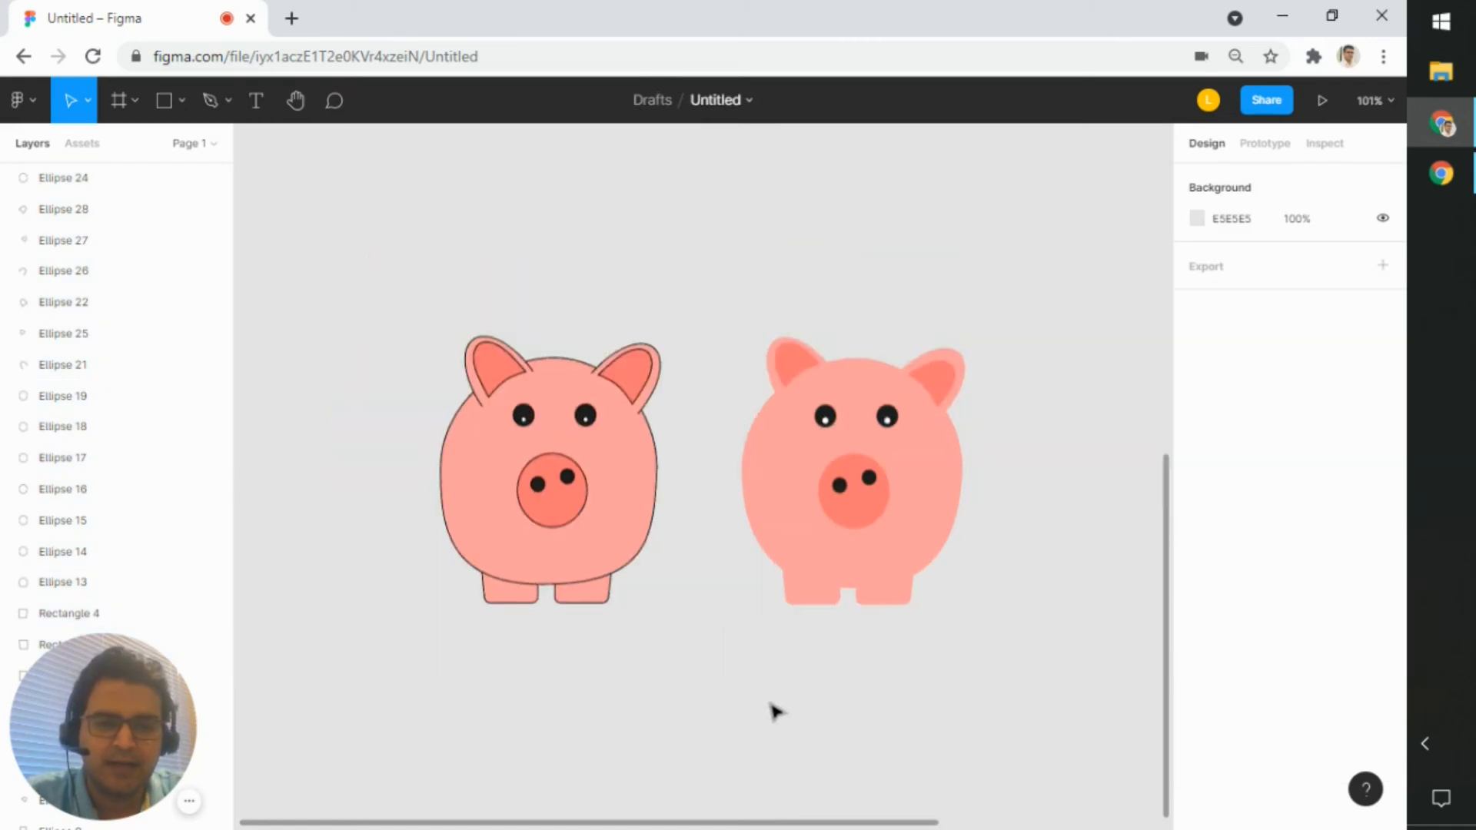
- Move the reference photo down behind the unstroked pig so the photographed piggy bank sits beside the two drawn pigs
{"action": "scroll", "coordinate": [725, 692], "scroll_direction": "down", "scroll_amount": 5}
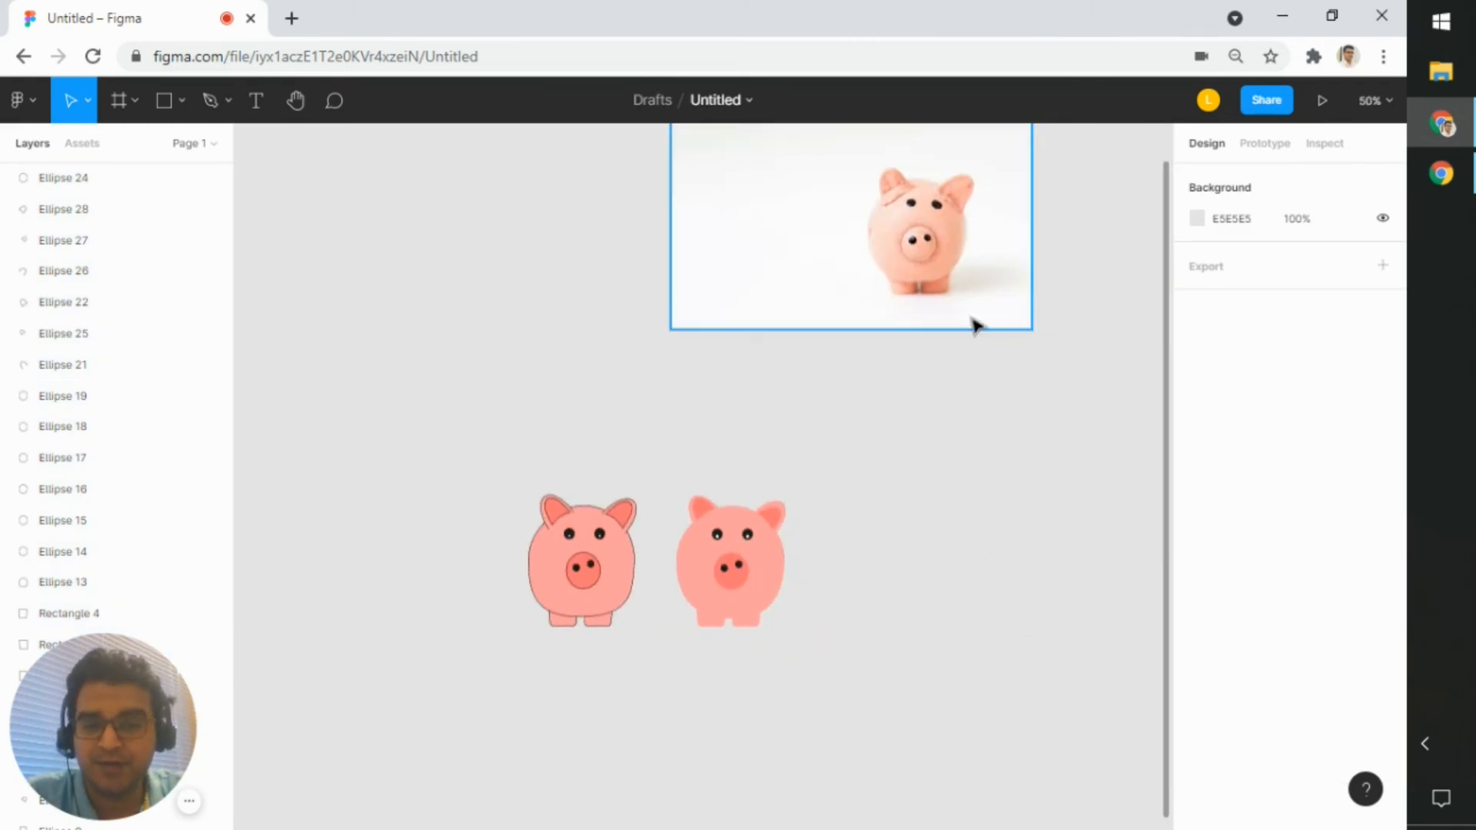
{"action": "left_click_drag", "start_coordinate": [971, 323], "coordinate": [945, 615]}
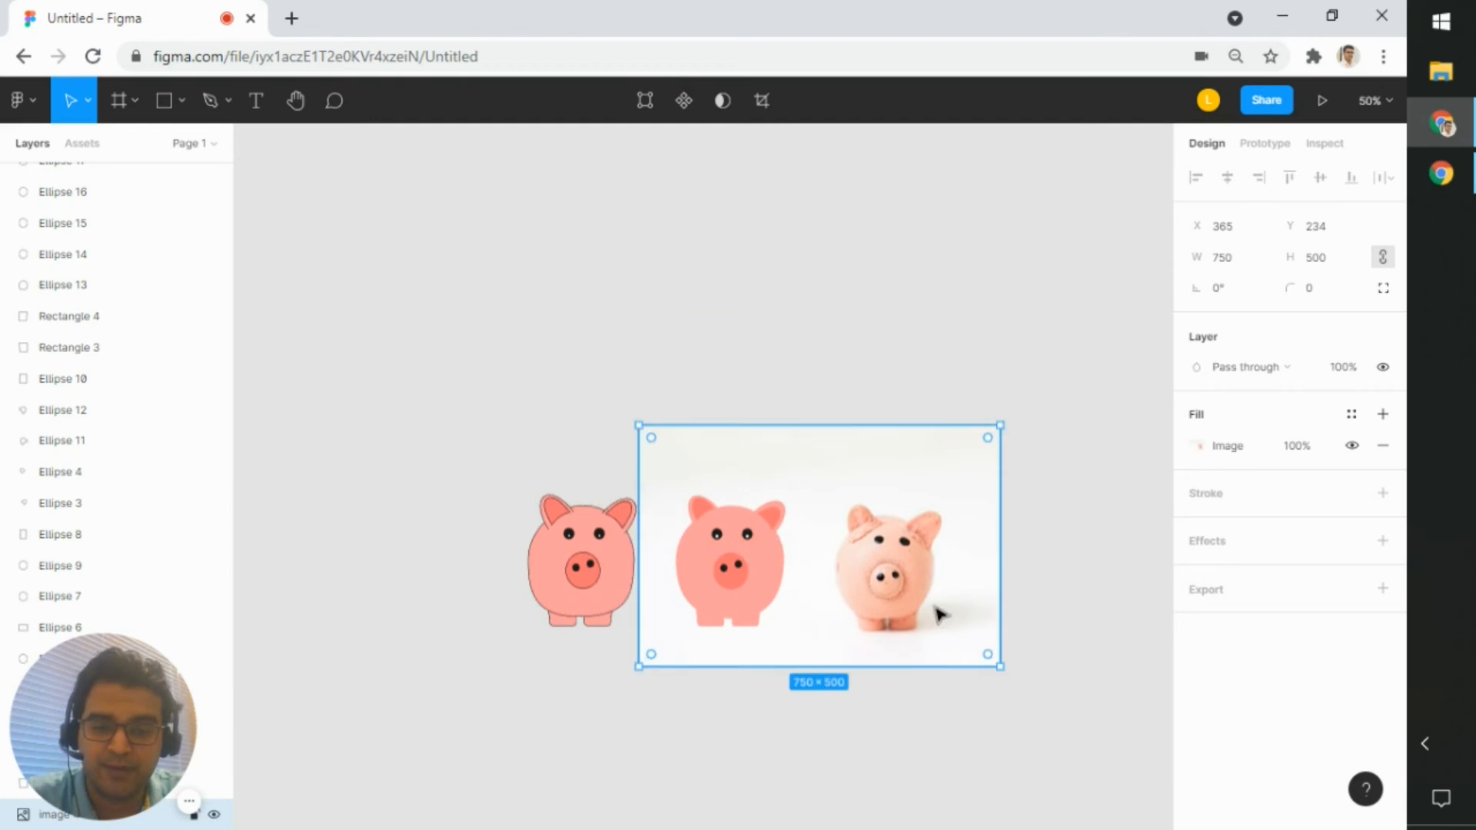
- Compare the unstroked pig's shape, ears, eyes and snout with the photographed piggy bank and the outlined pig
{"action": "scroll", "coordinate": [938, 611], "scroll_direction": "up", "scroll_amount": 5}
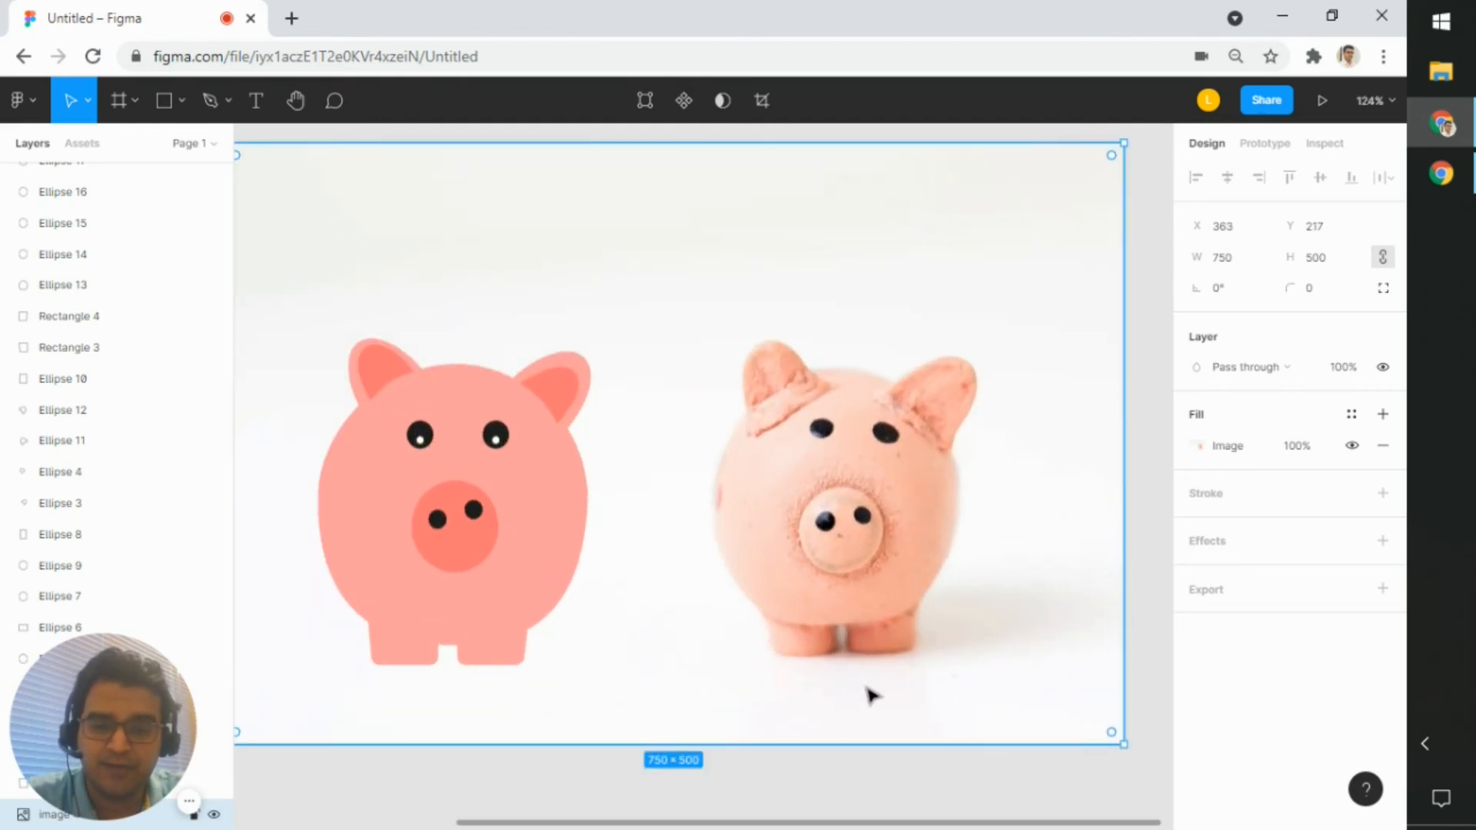
{"action": "scroll", "coordinate": [906, 639], "scroll_direction": "up", "scroll_amount": 3}
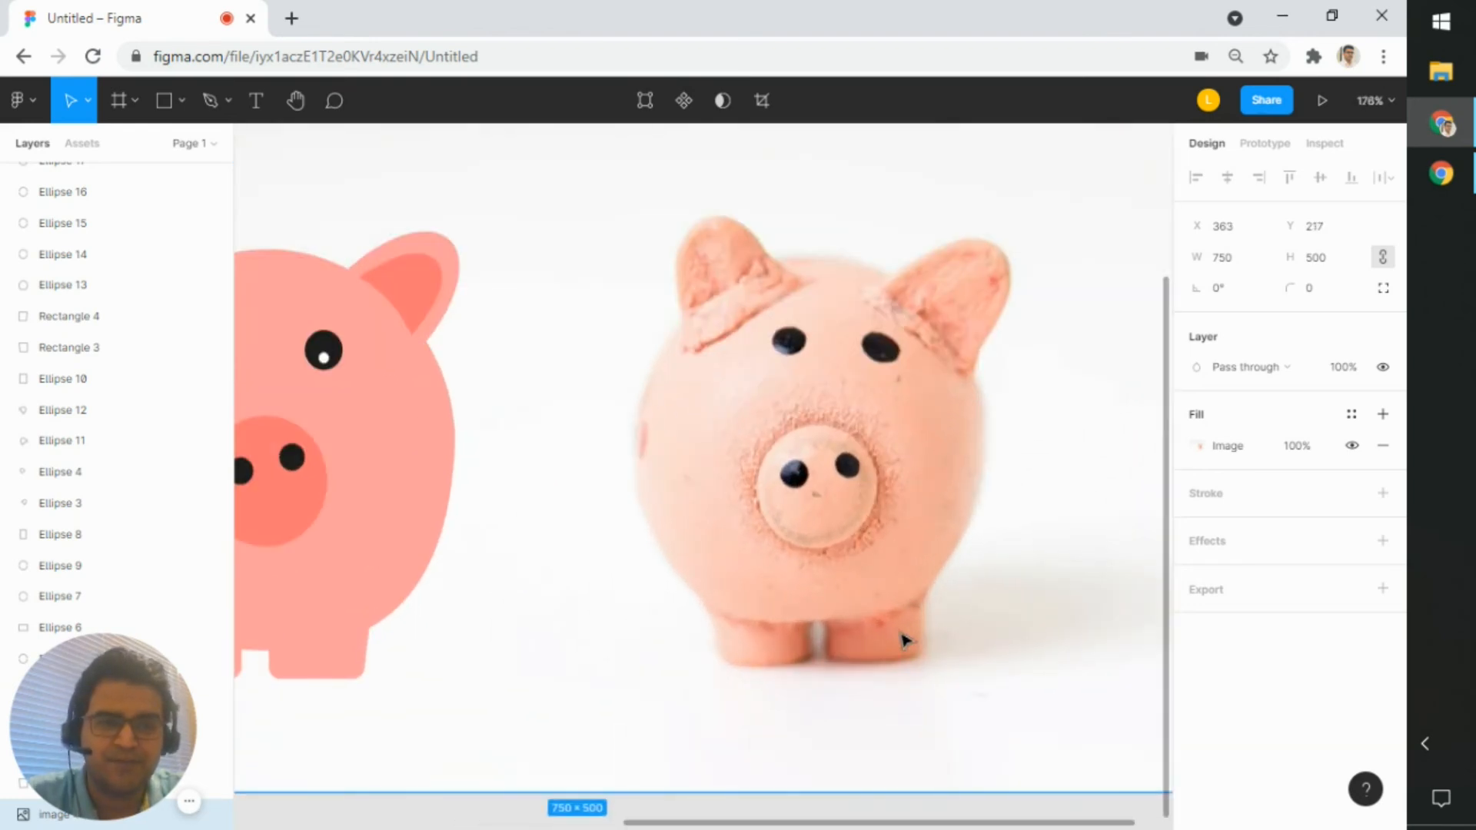
{"action": "scroll", "coordinate": [906, 639], "scroll_direction": "down", "scroll_amount": 1}
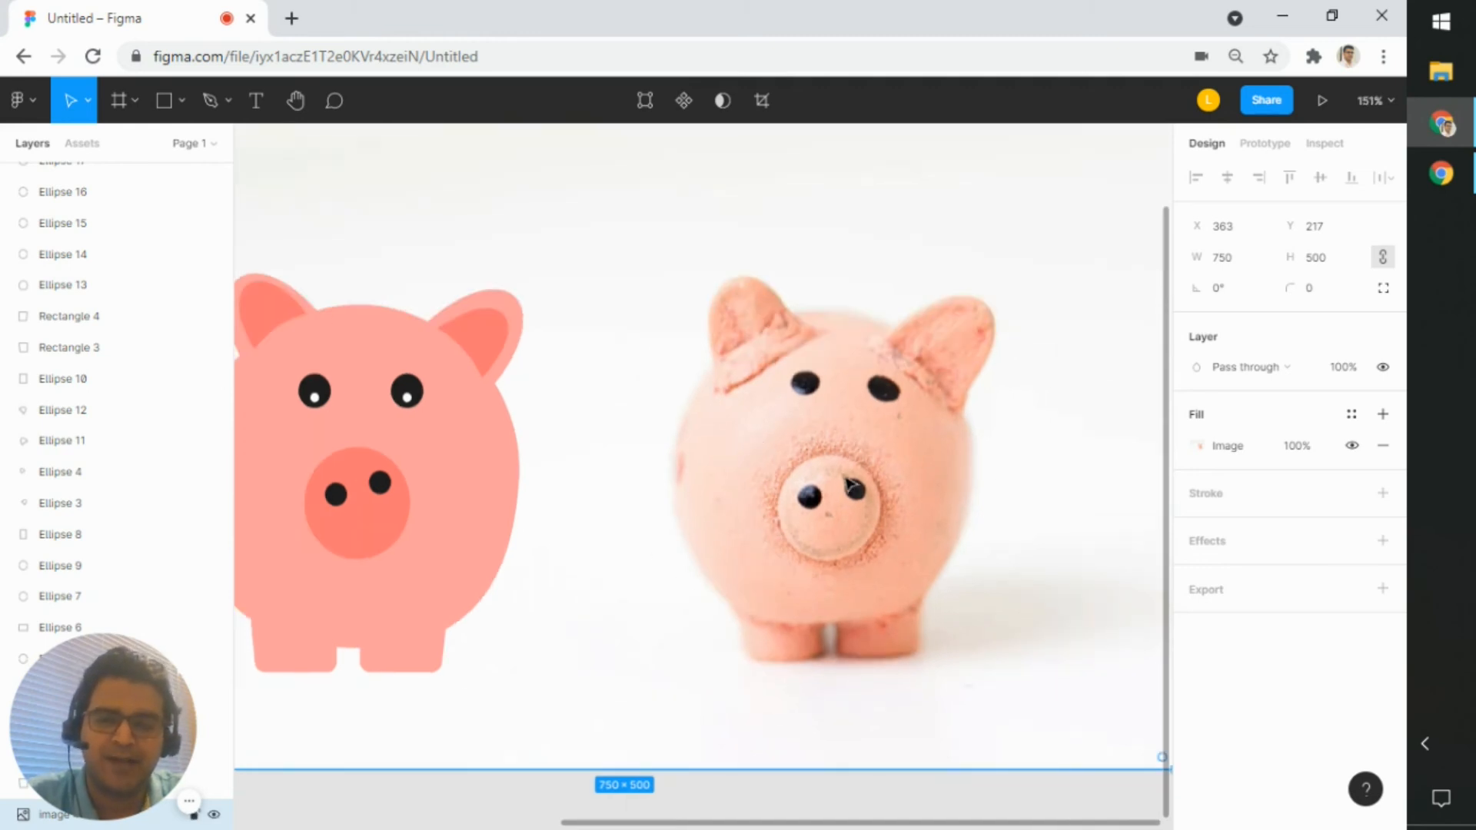
{"action": "scroll", "coordinate": [834, 524], "scroll_direction": "down", "scroll_amount": 1}
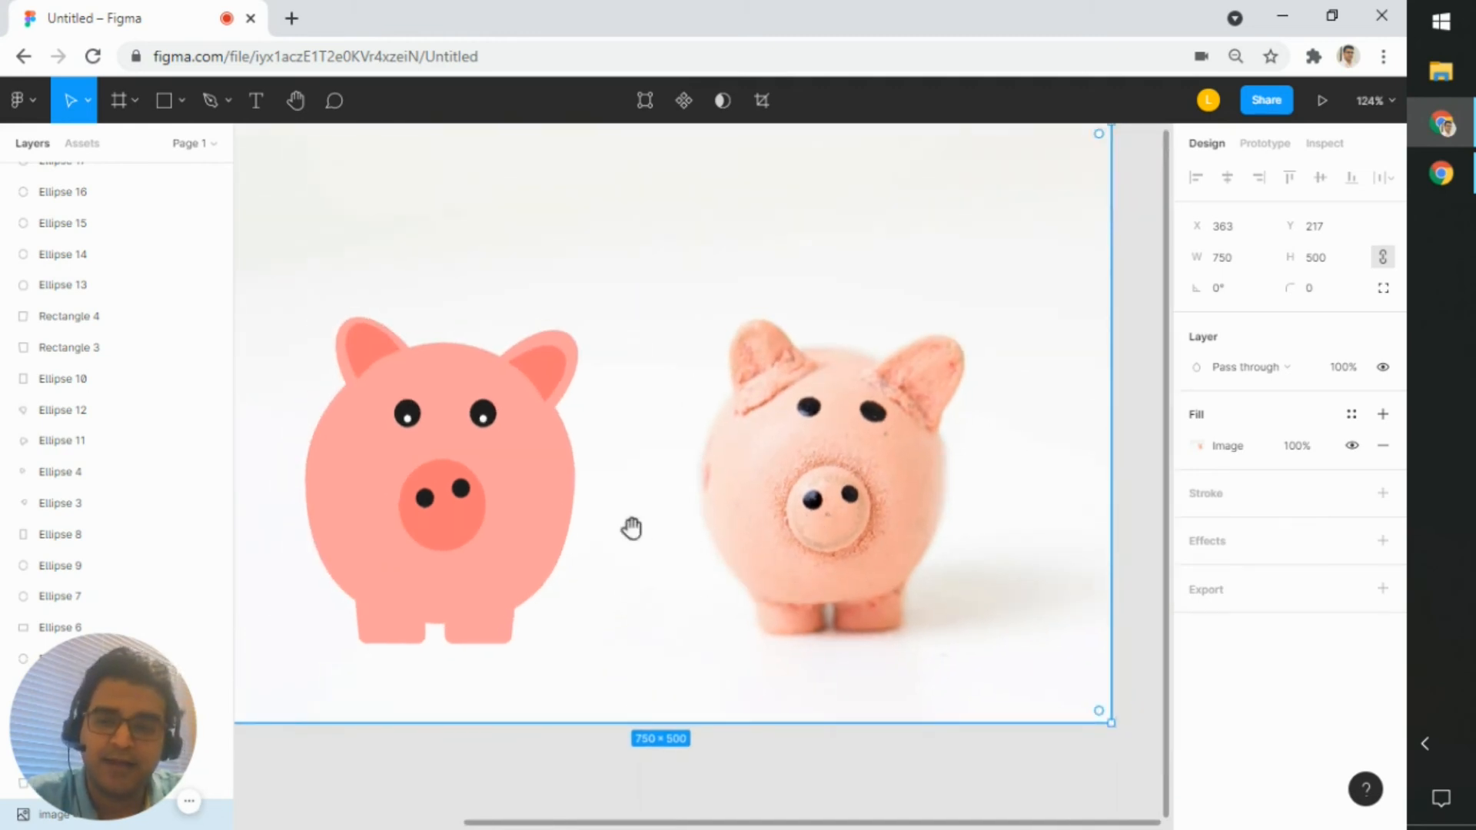
{"action": "left_click_drag", "start_coordinate": [631, 528], "coordinate": [741, 517]}
{"action": "scroll", "coordinate": [626, 517], "scroll_direction": "up", "scroll_amount": 3}
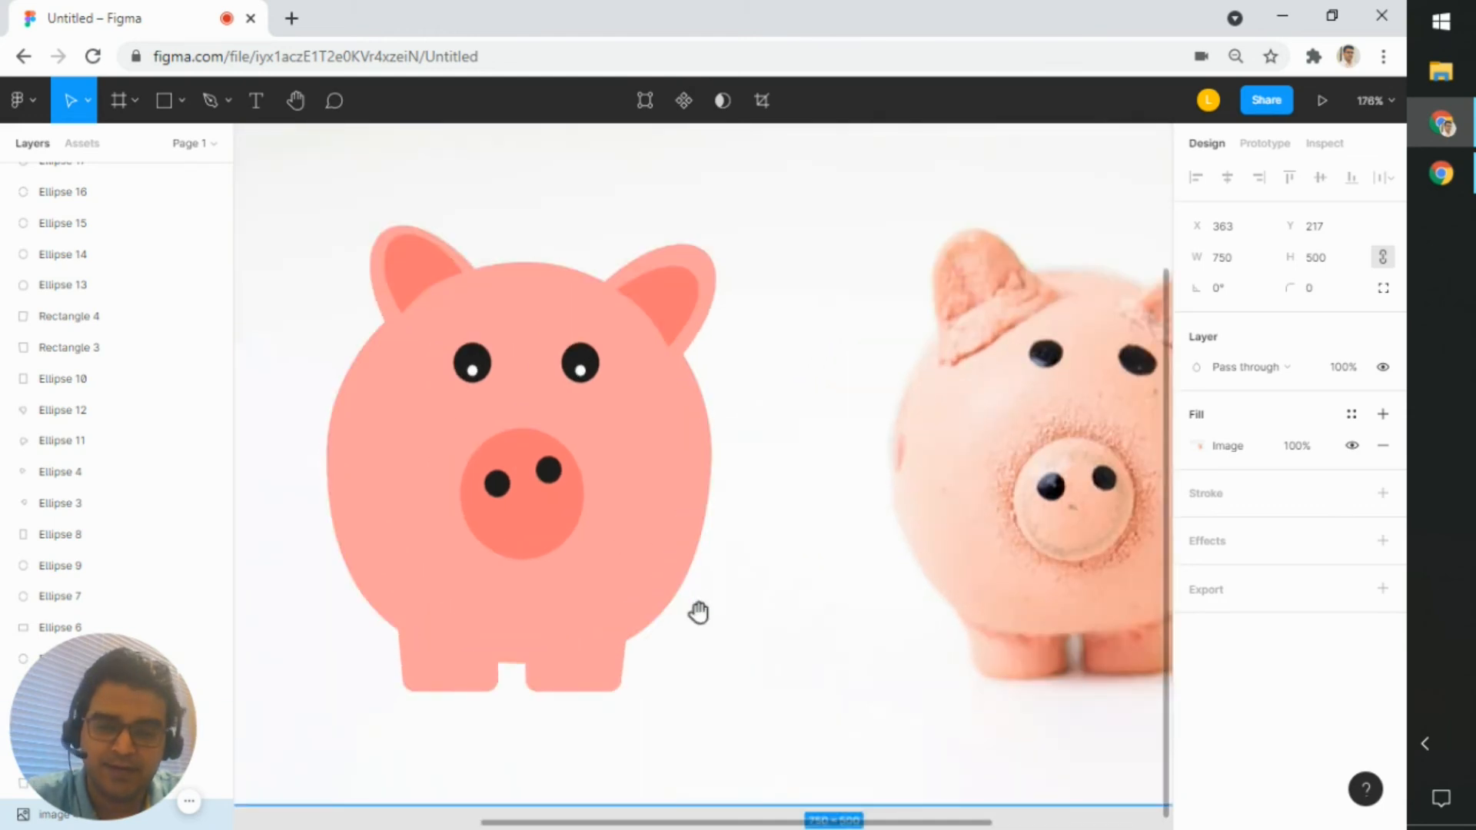
{"action": "left_click_drag", "start_coordinate": [698, 613], "coordinate": [781, 593]}
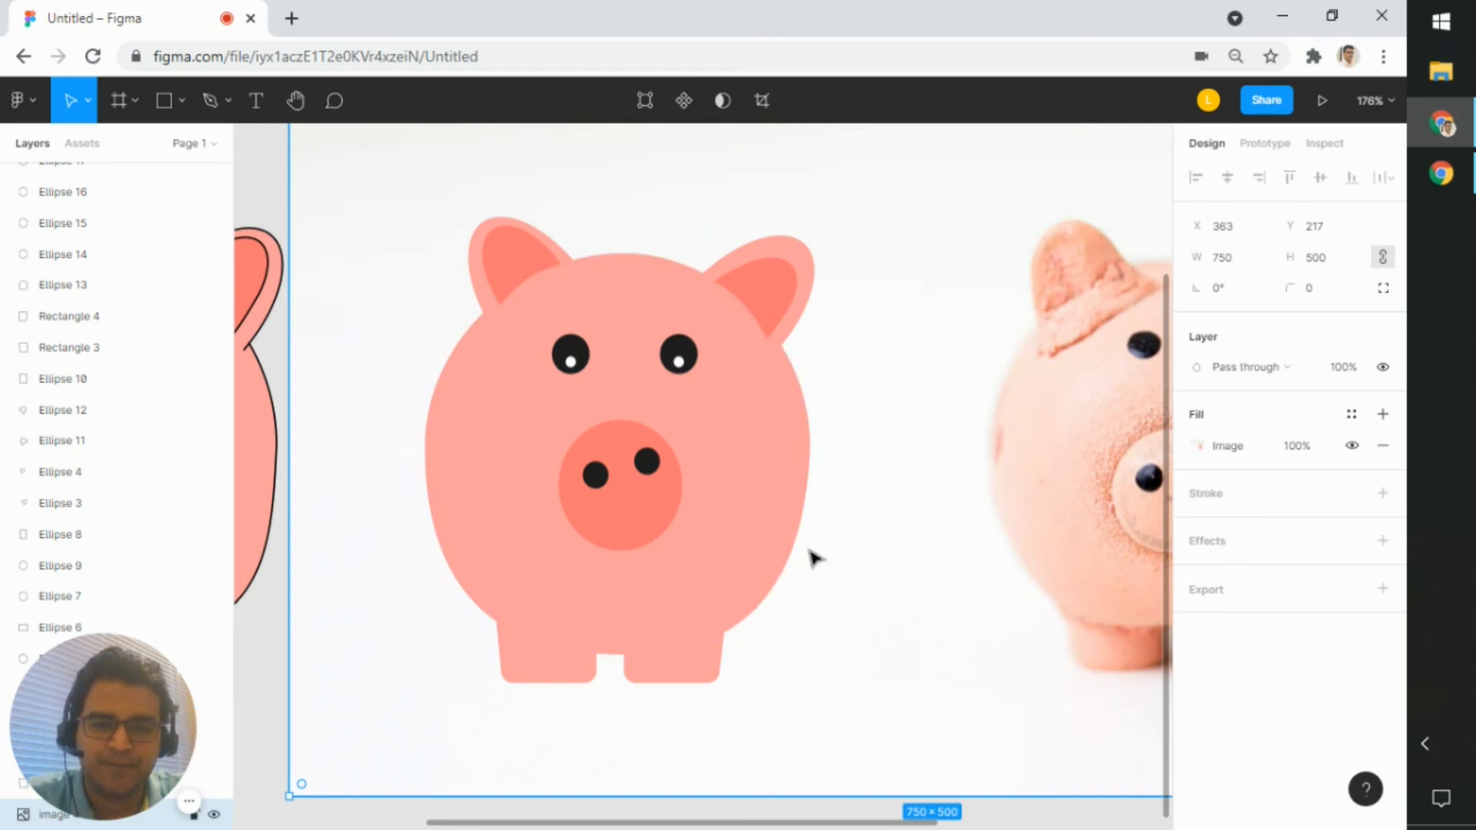
{"action": "scroll", "coordinate": [754, 570], "scroll_direction": "right", "scroll_amount": 4}
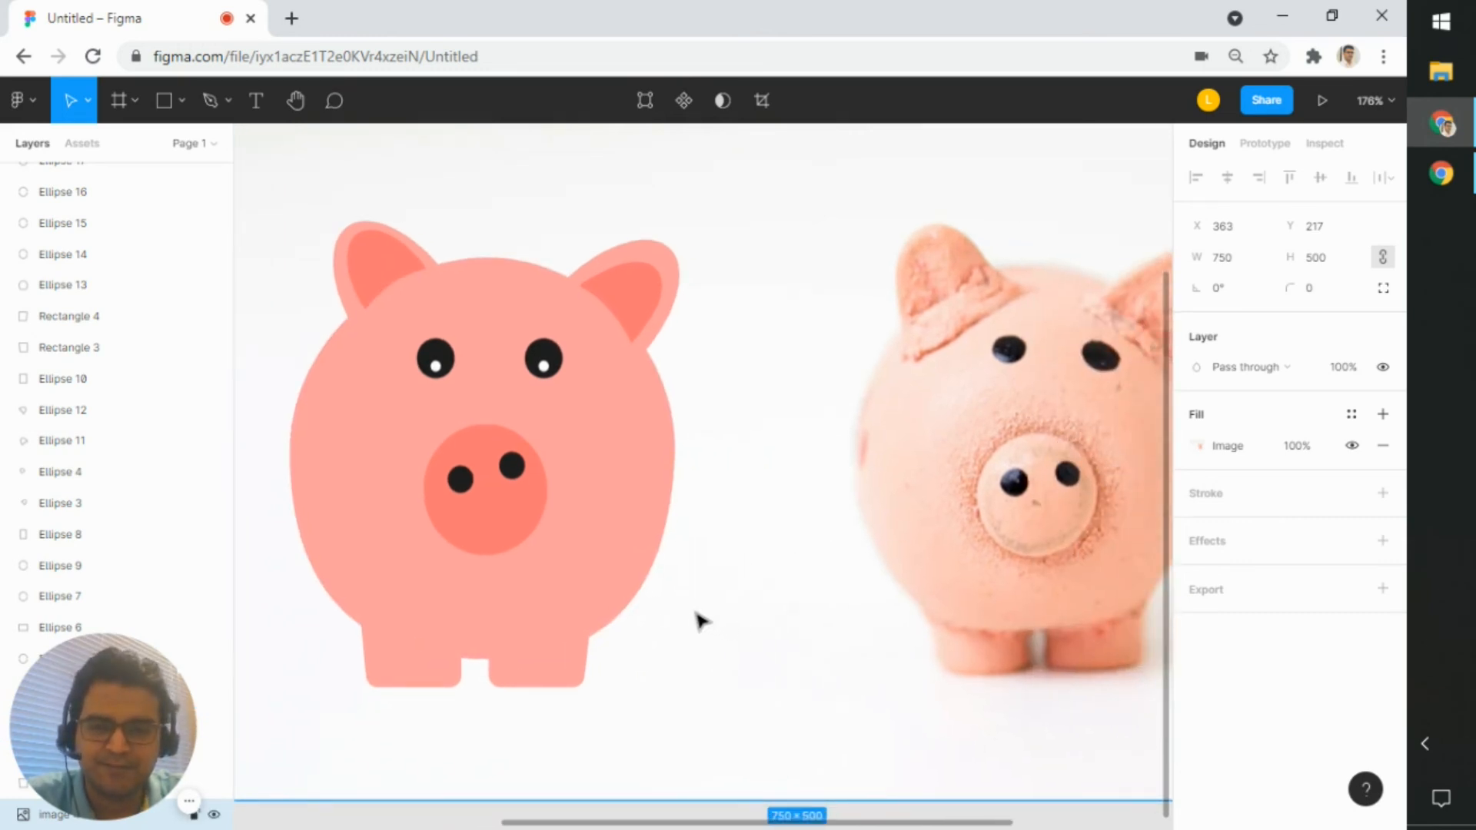
{"action": "scroll", "coordinate": [699, 619], "scroll_direction": "left", "scroll_amount": 15}
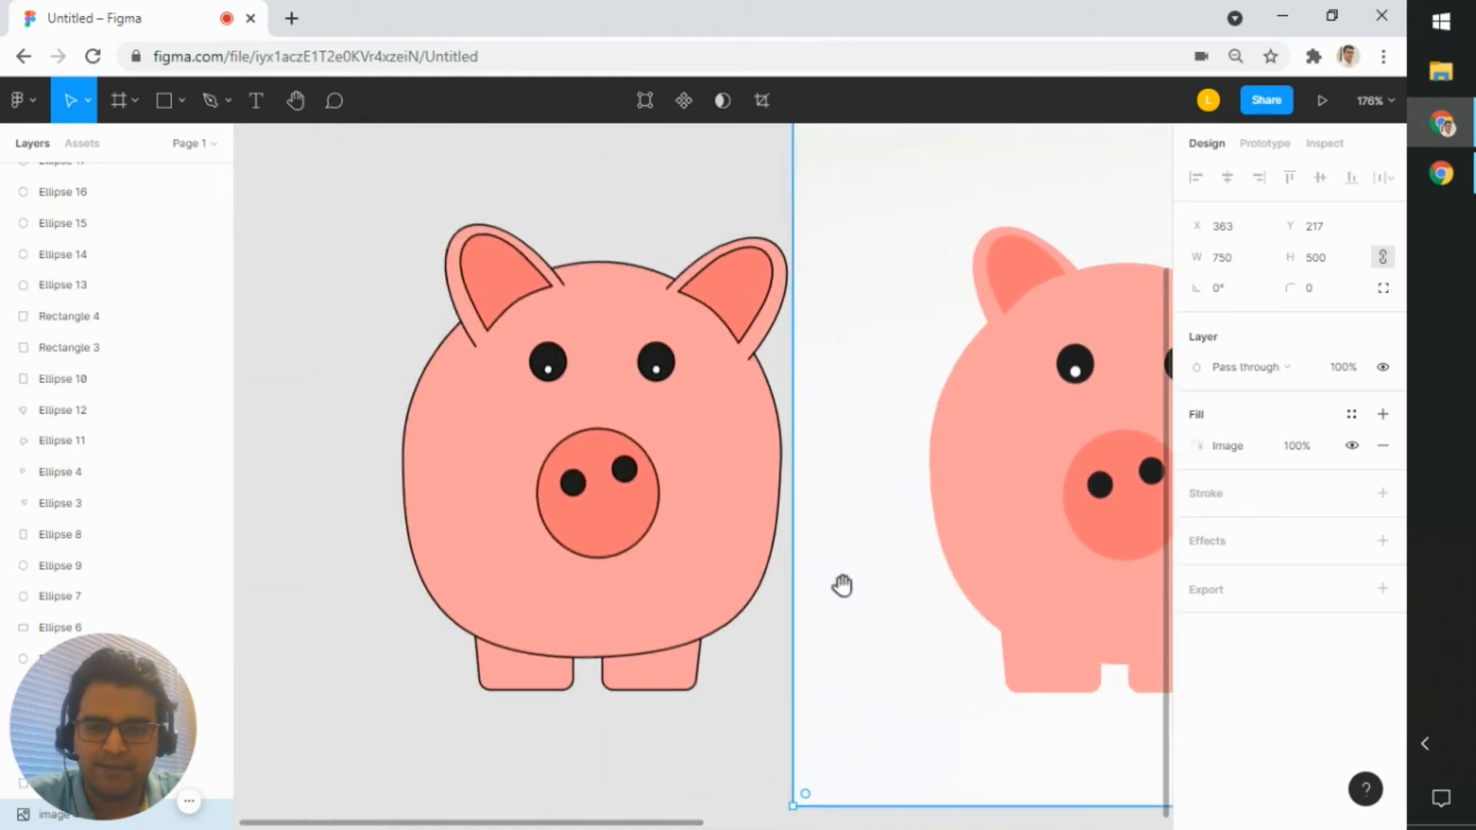
{"action": "left_click_drag", "start_coordinate": [842, 586], "coordinate": [882, 591]}
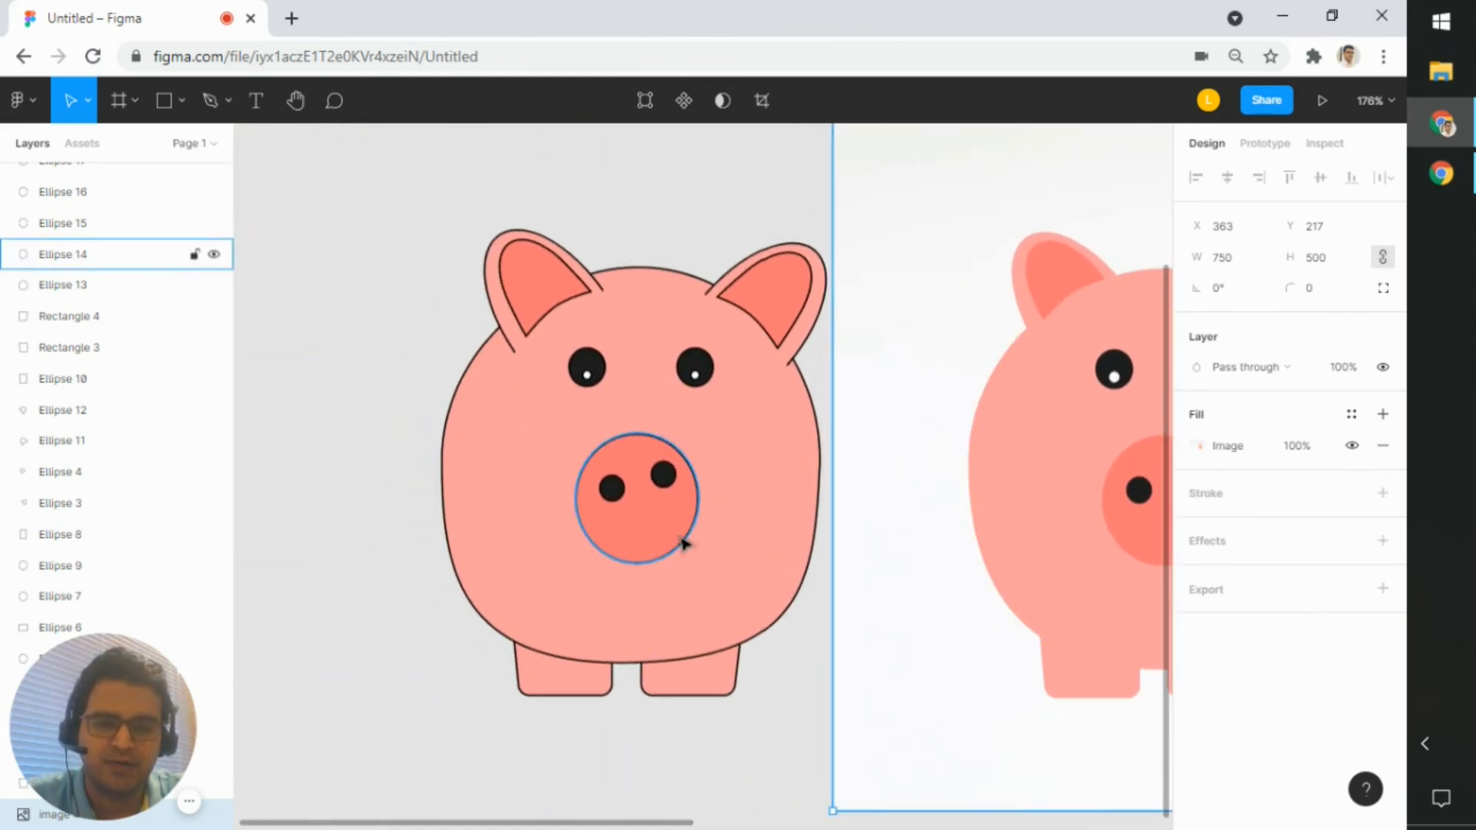
- Check the outlined pig's body stroke settings and compare its look with the unstroked pig and the photo
{"action": "left_click", "coordinate": [791, 537]}
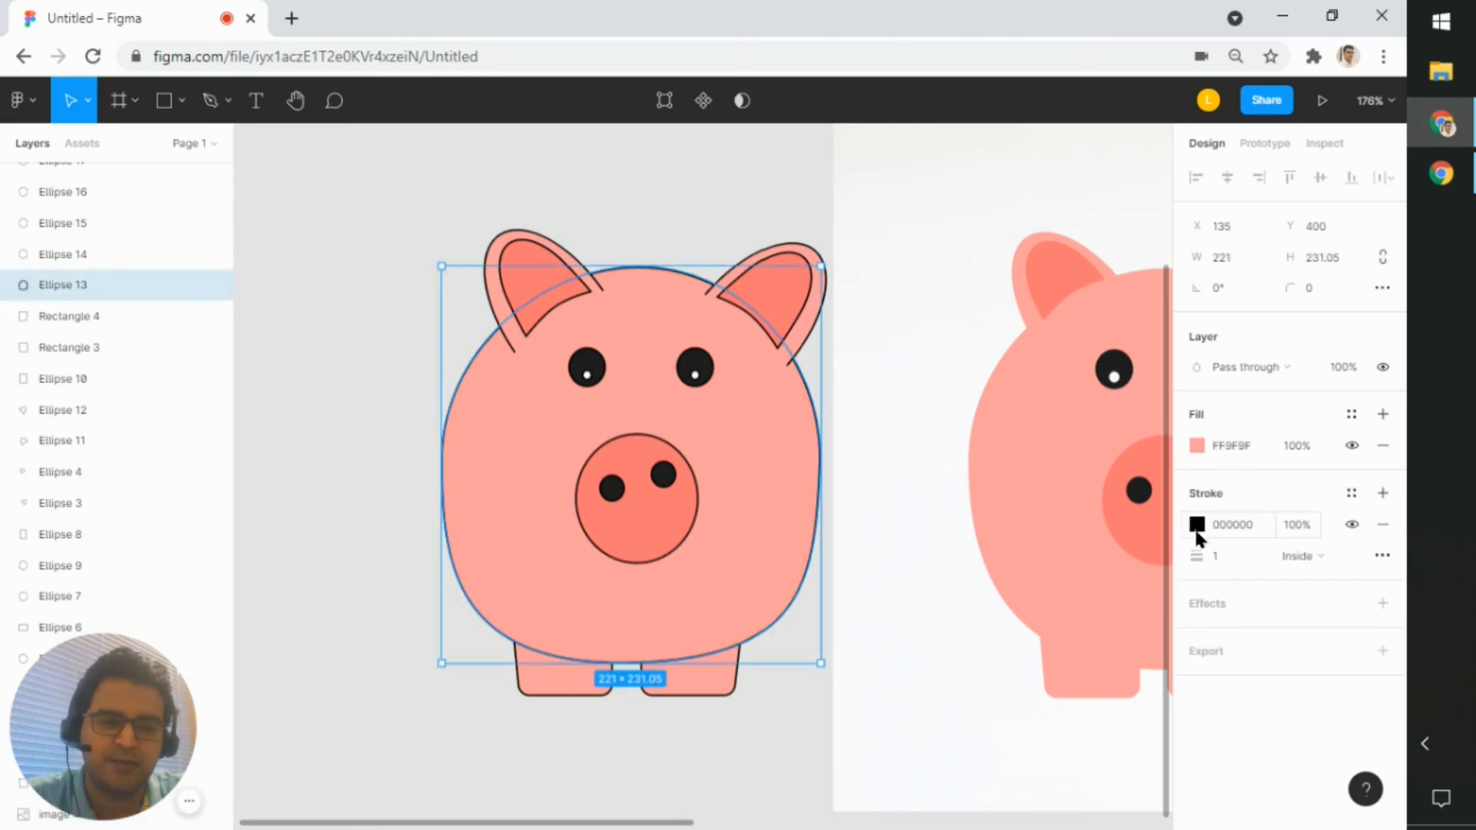
{"action": "left_click", "coordinate": [385, 365]}
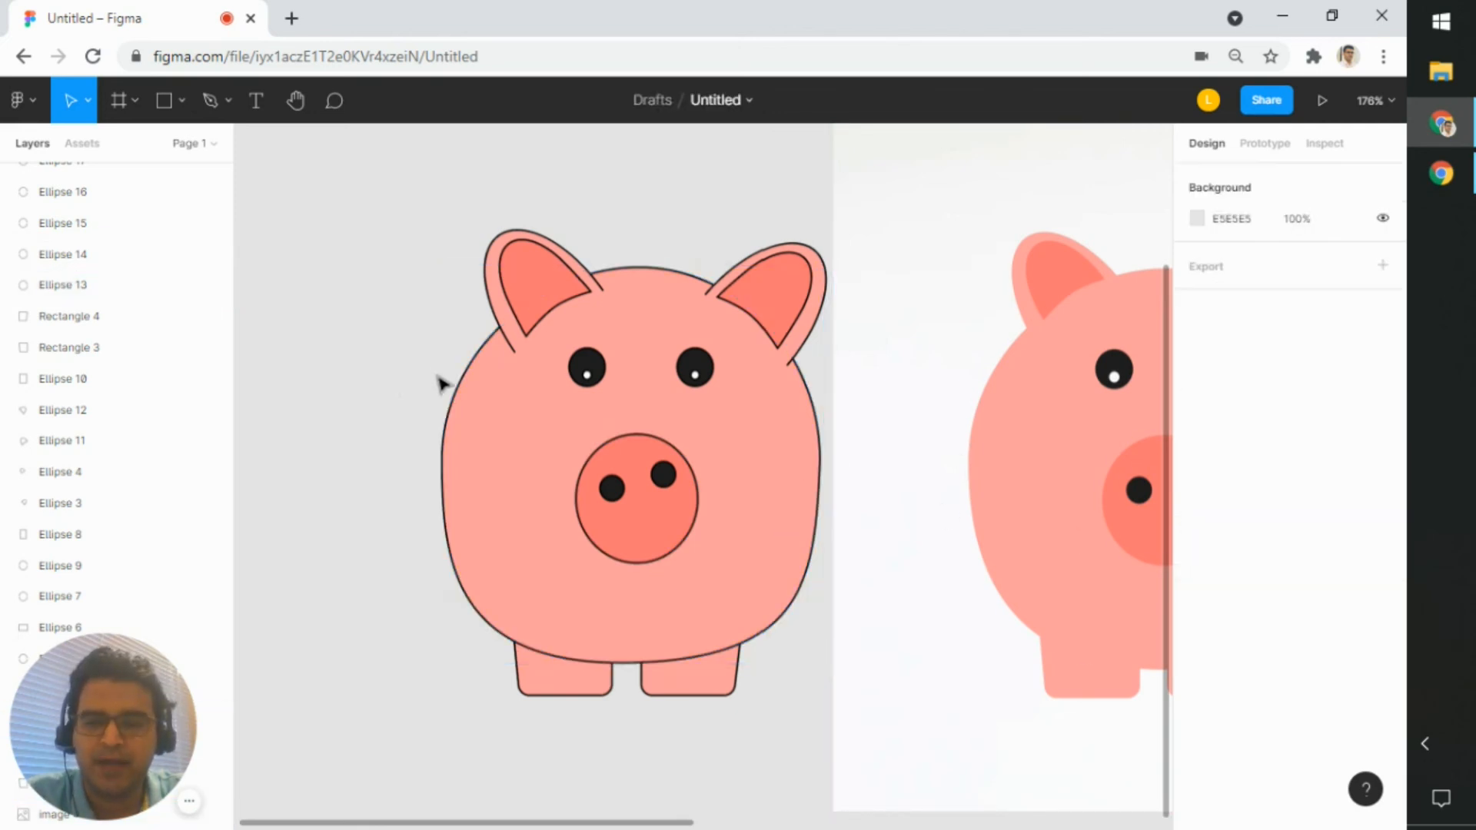
{"action": "left_click_drag", "start_coordinate": [866, 467], "coordinate": [716, 471]}
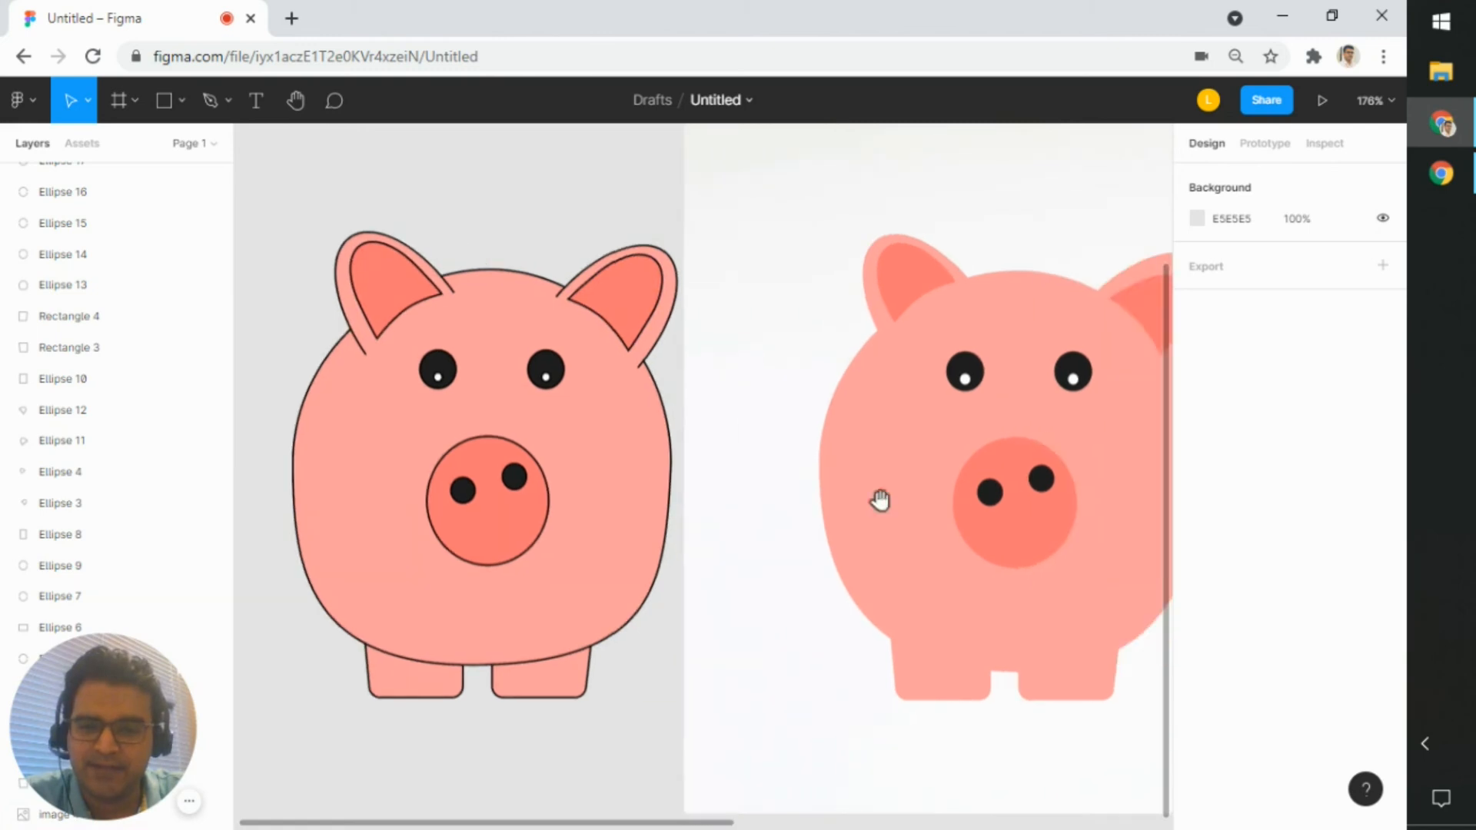
{"action": "left_click_drag", "start_coordinate": [824, 541], "coordinate": [791, 532]}
{"action": "scroll", "coordinate": [794, 530], "scroll_direction": "down", "scroll_amount": 1}
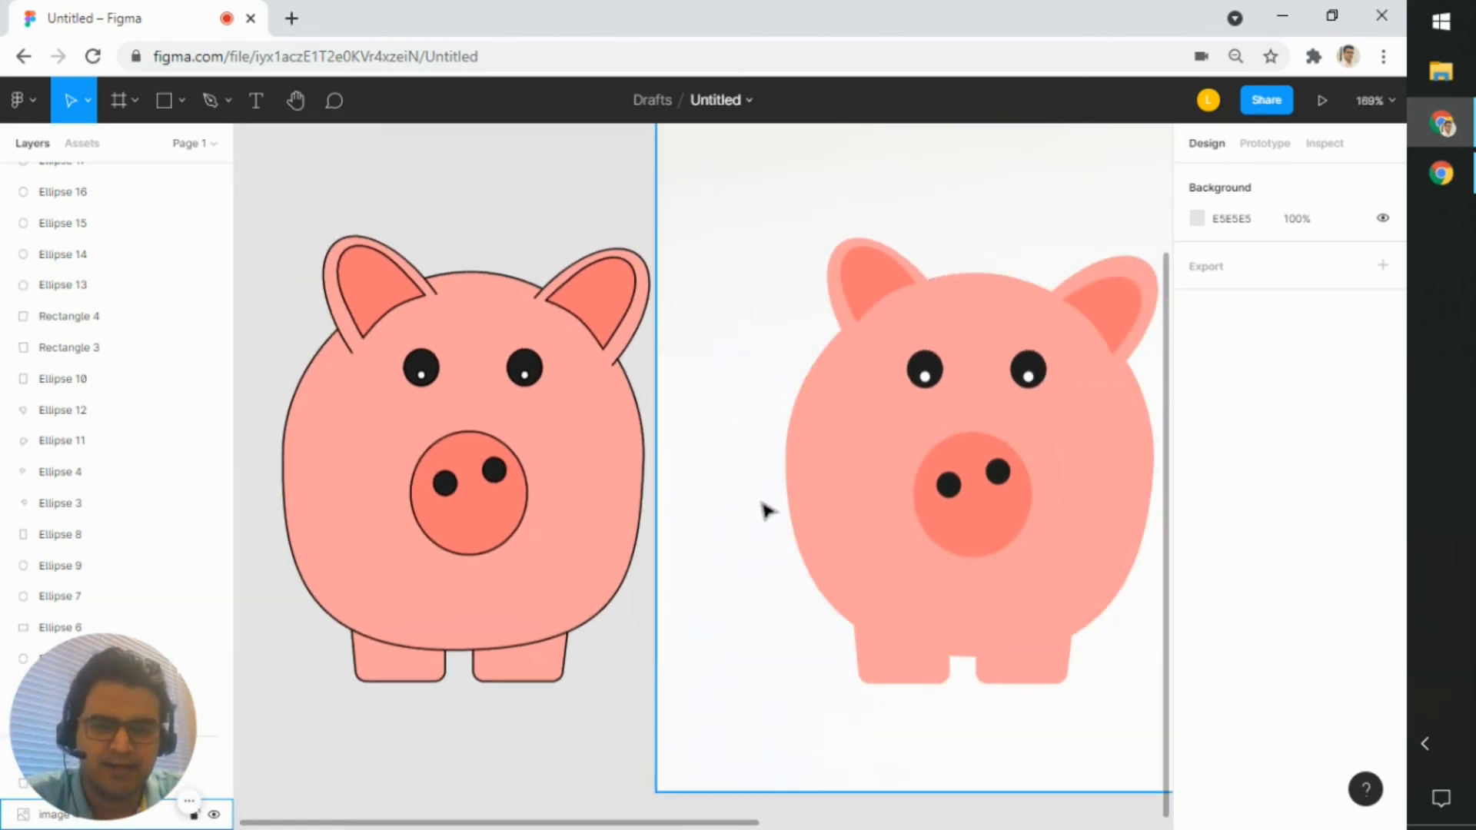
{"action": "mouse_move", "coordinate": [732, 457]}
{"action": "left_mouse_down"}
{"action": "mouse_move", "coordinate": [768, 461]}
{"action": "mouse_move", "coordinate": [731, 474]}
{"action": "left_mouse_up"}
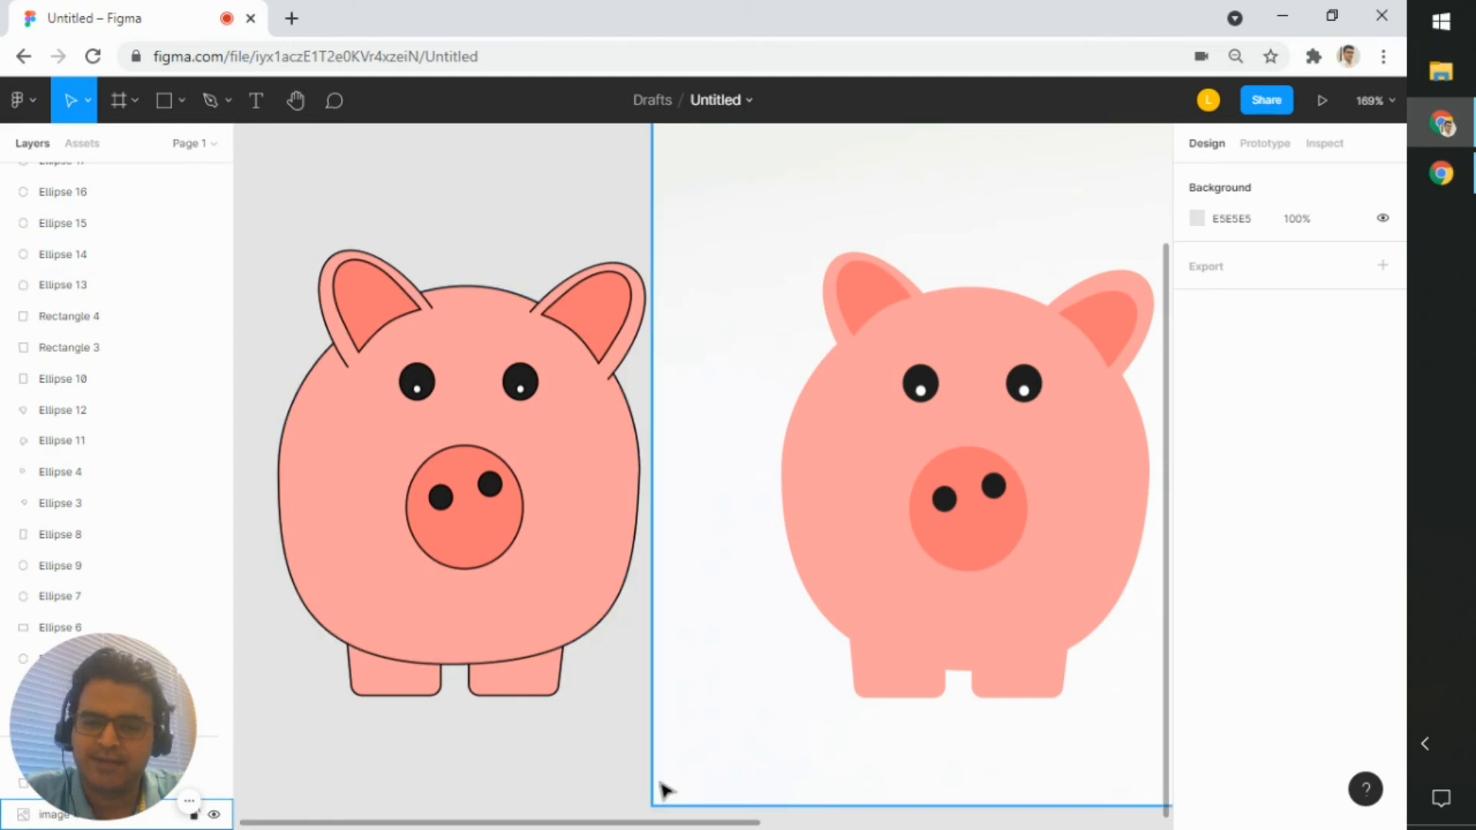
{"action": "scroll", "coordinate": [659, 786], "scroll_direction": "down", "scroll_amount": 2}
{"action": "left_click_drag", "start_coordinate": [827, 755], "coordinate": [633, 554]}
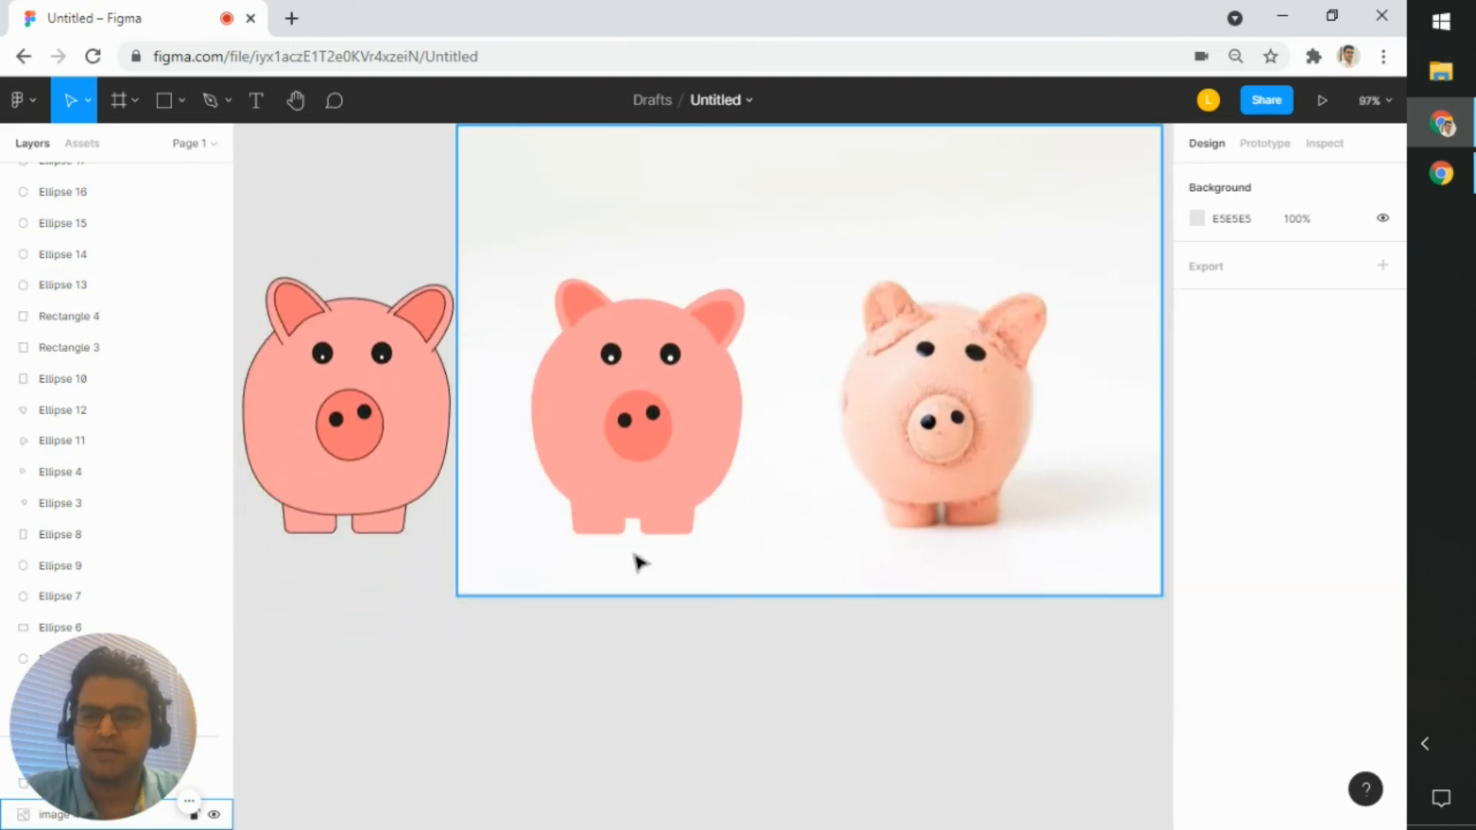
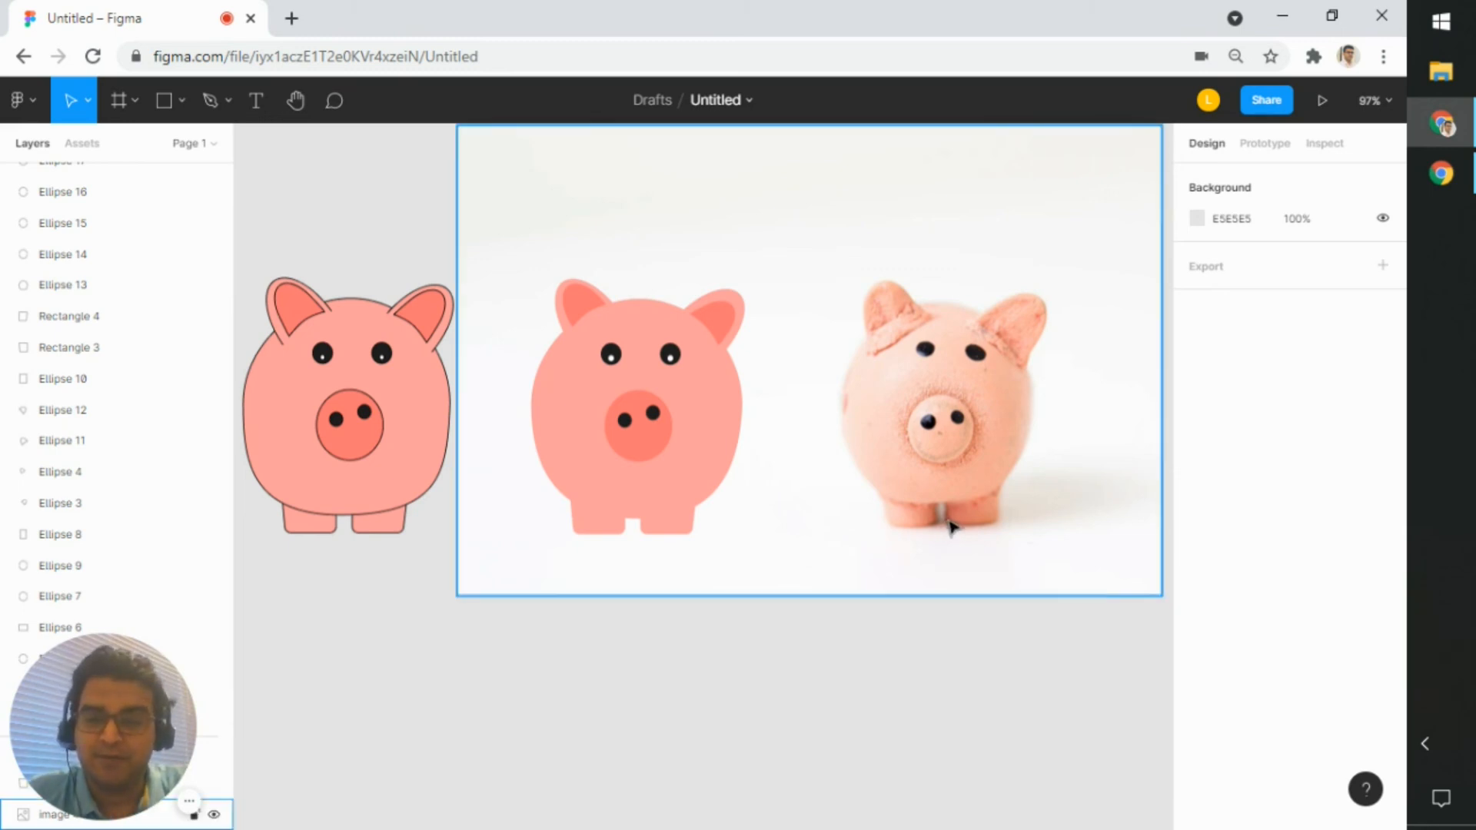
- Move the reference photo up above the two drawn pigs so it no longer lies behind the unstroked pig
{"action": "left_click_drag", "start_coordinate": [969, 514], "coordinate": [966, 530]}
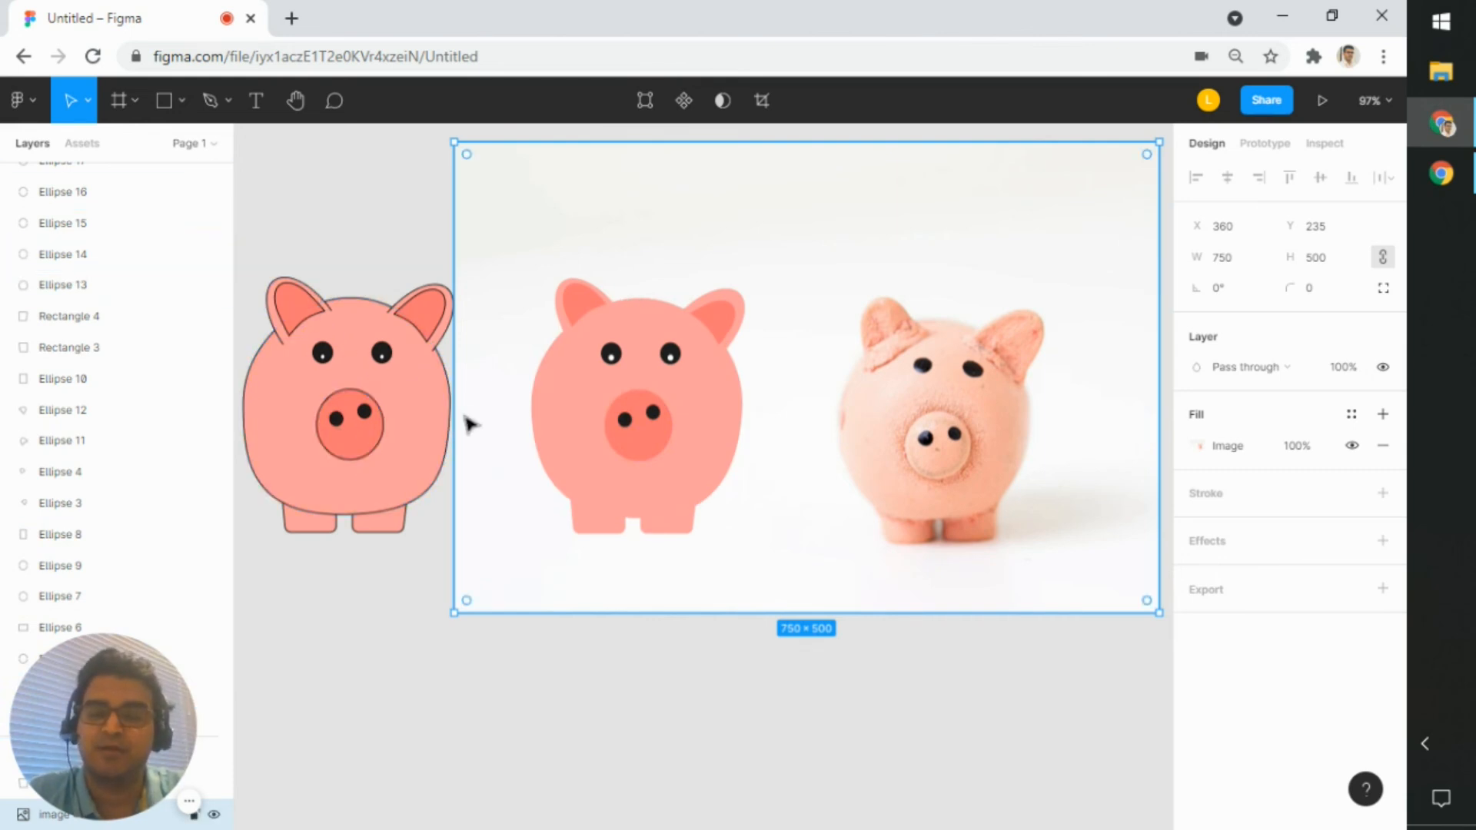
{"action": "scroll", "coordinate": [816, 459], "scroll_direction": "down", "scroll_amount": 5}
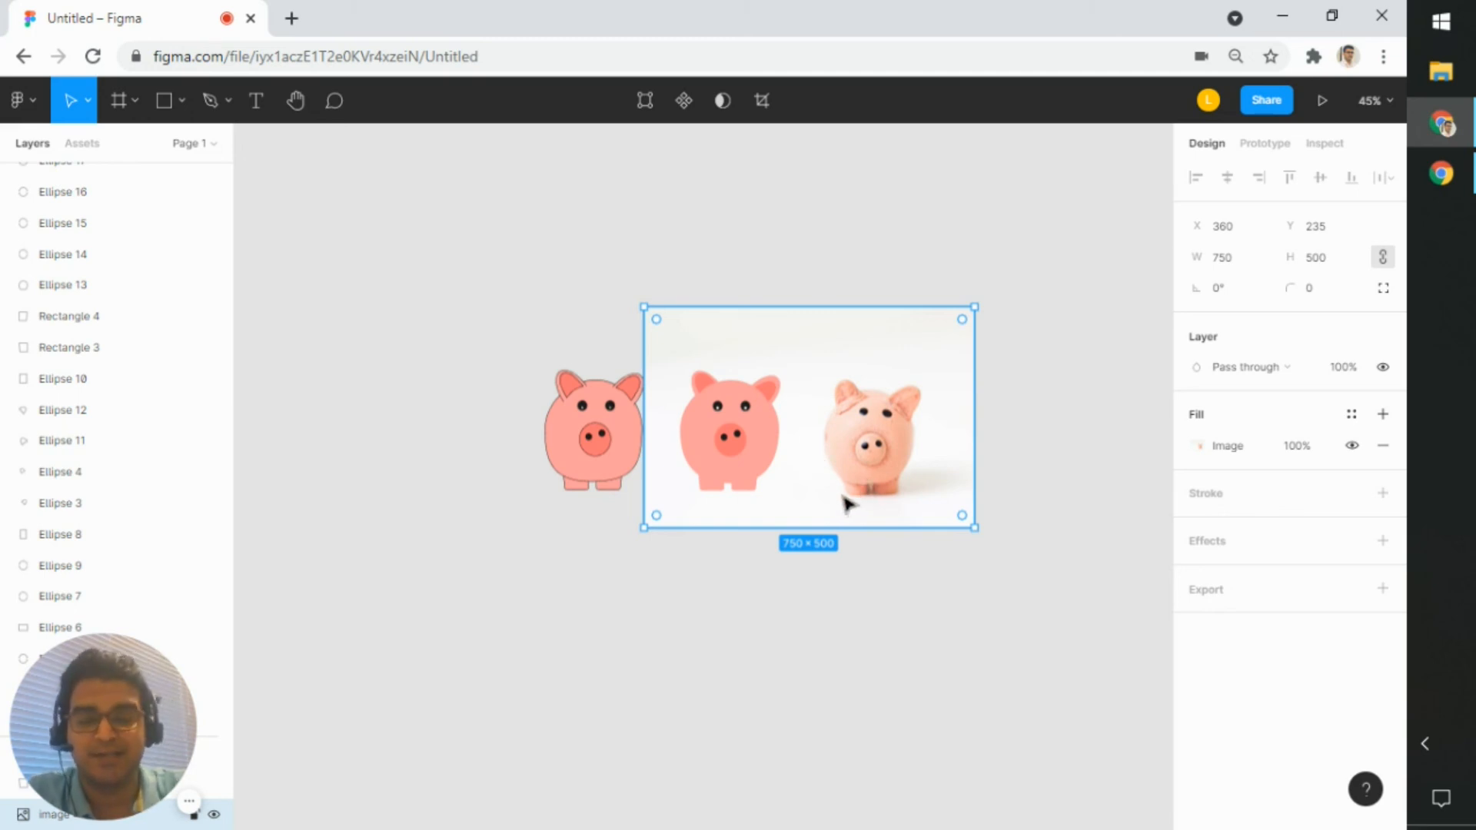
{"action": "left_click_drag", "start_coordinate": [876, 494], "coordinate": [759, 241]}
{"action": "left_click", "coordinate": [893, 361]}
{"action": "left_click_drag", "start_coordinate": [893, 362], "coordinate": [822, 323]}
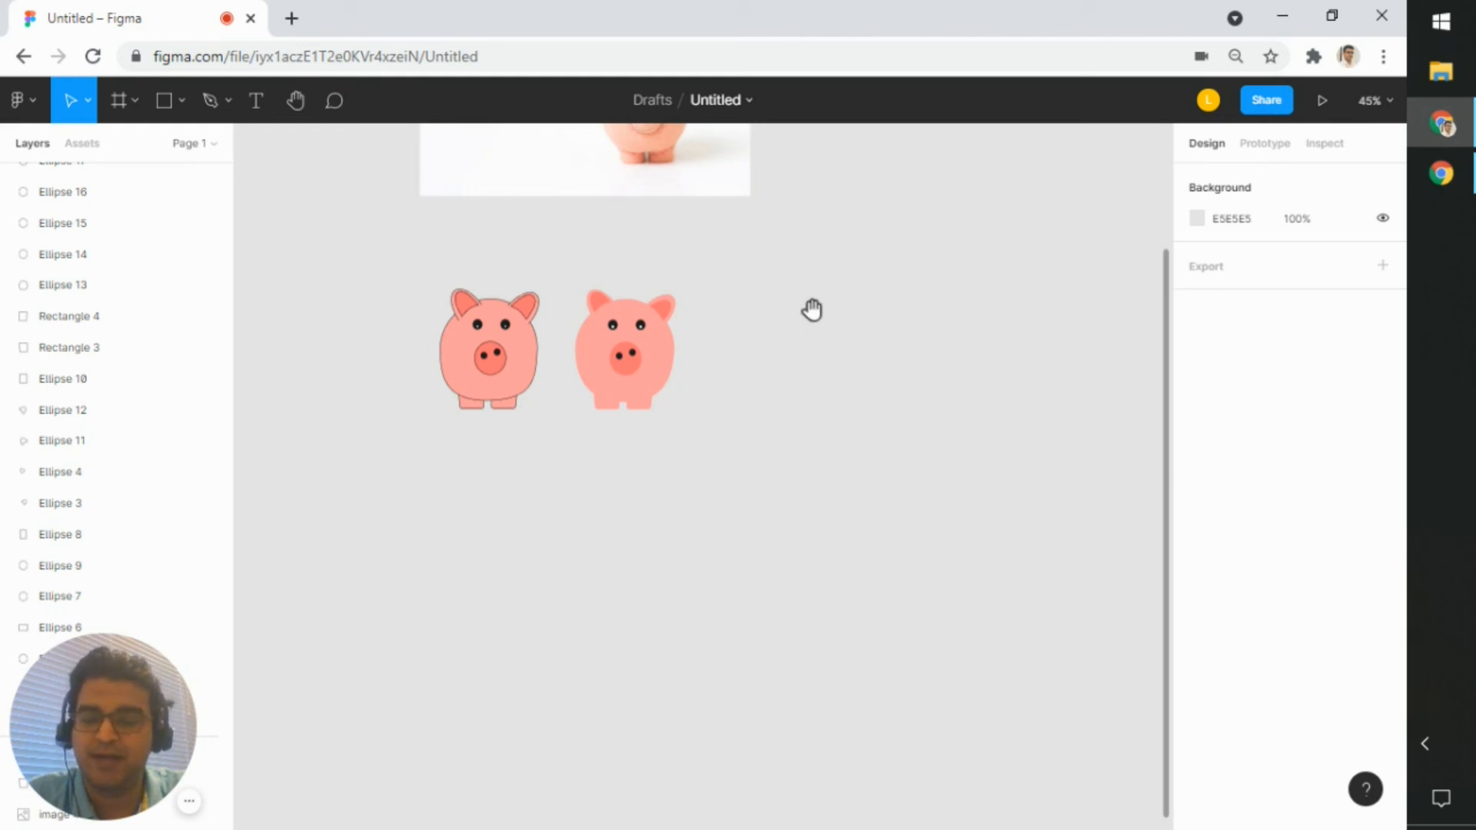
- Add a 1080 × 1080 Instagram post frame from the social media presets beside the drawn pigs
{"action": "scroll", "coordinate": [725, 361], "scroll_direction": "up", "scroll_amount": 3}
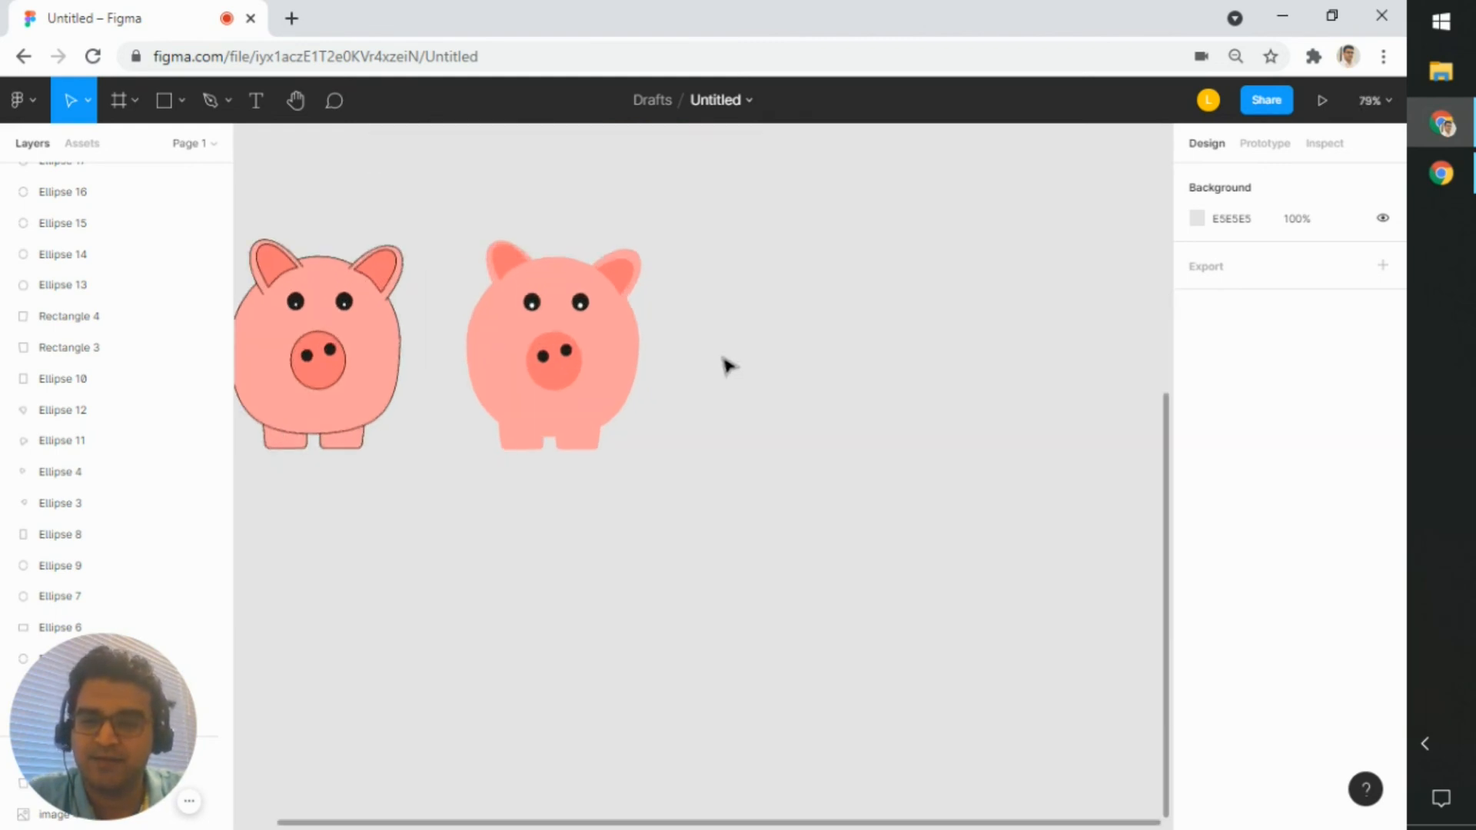
{"action": "scroll", "coordinate": [725, 362], "scroll_direction": "down", "scroll_amount": 2}
{"action": "left_click_drag", "start_coordinate": [748, 375], "coordinate": [741, 452]}
{"action": "left_click", "coordinate": [134, 101]}
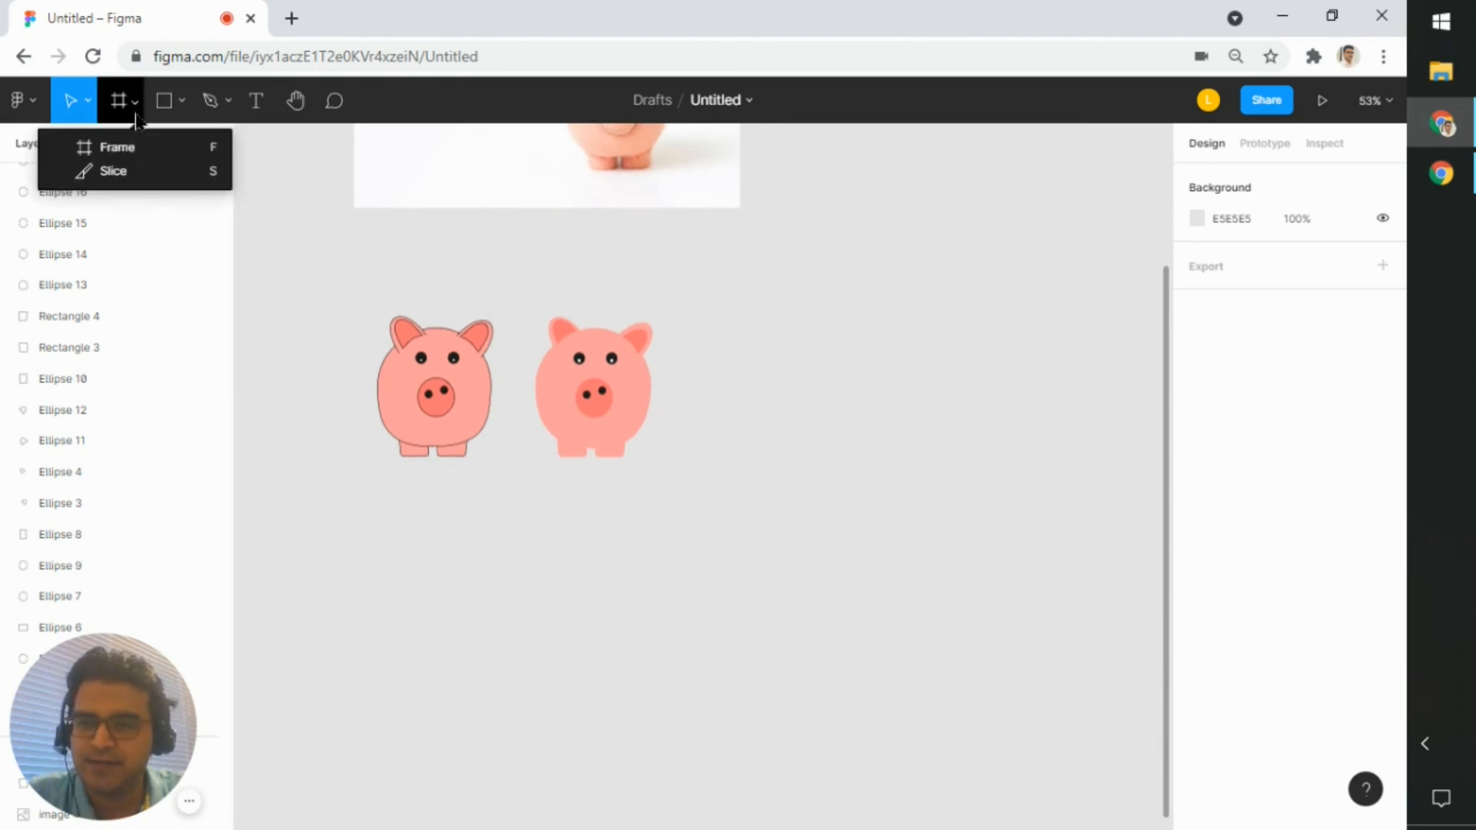
{"action": "left_click", "coordinate": [191, 157]}
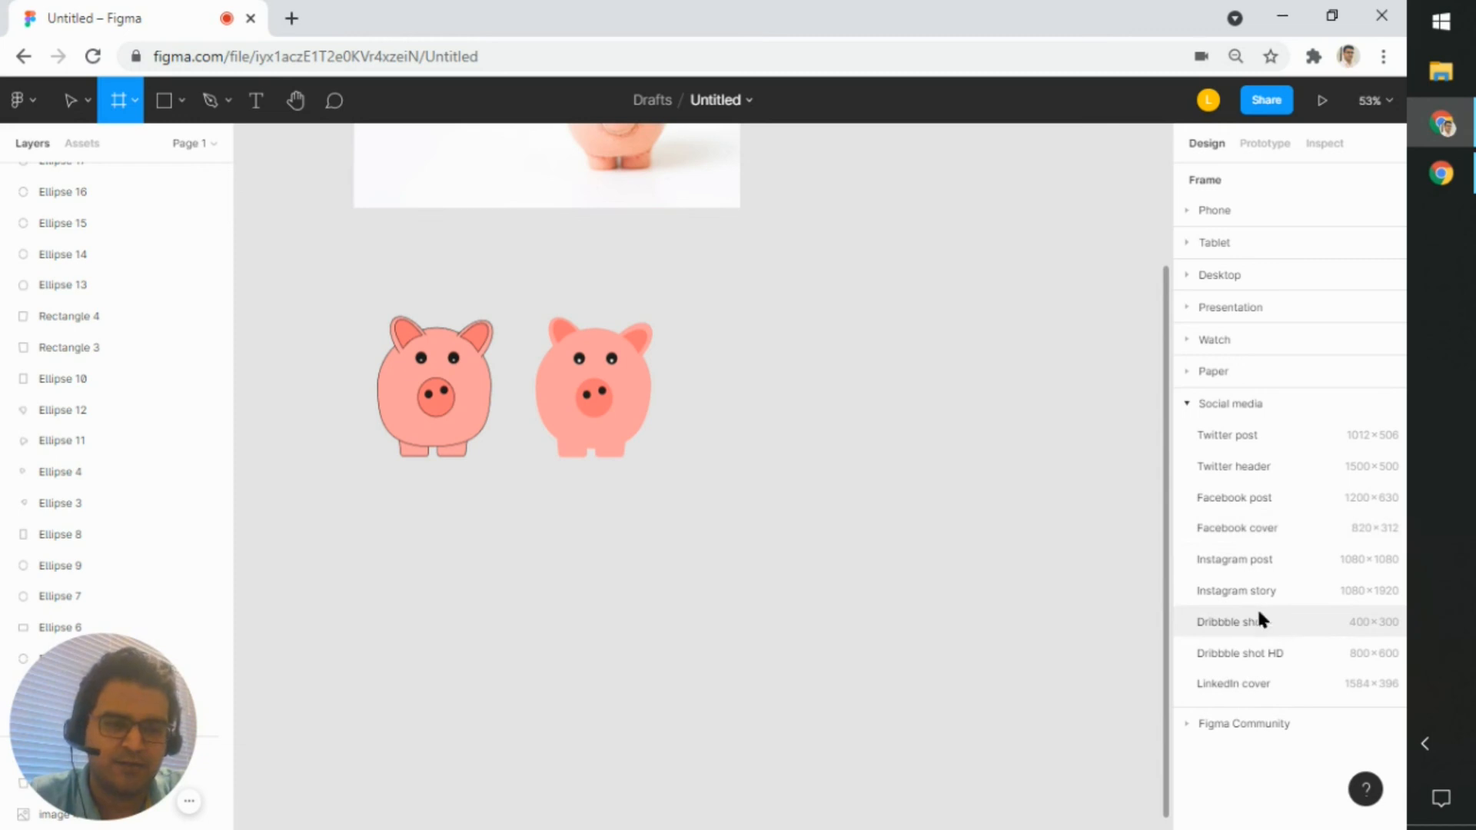
{"action": "left_click", "coordinate": [1258, 560]}
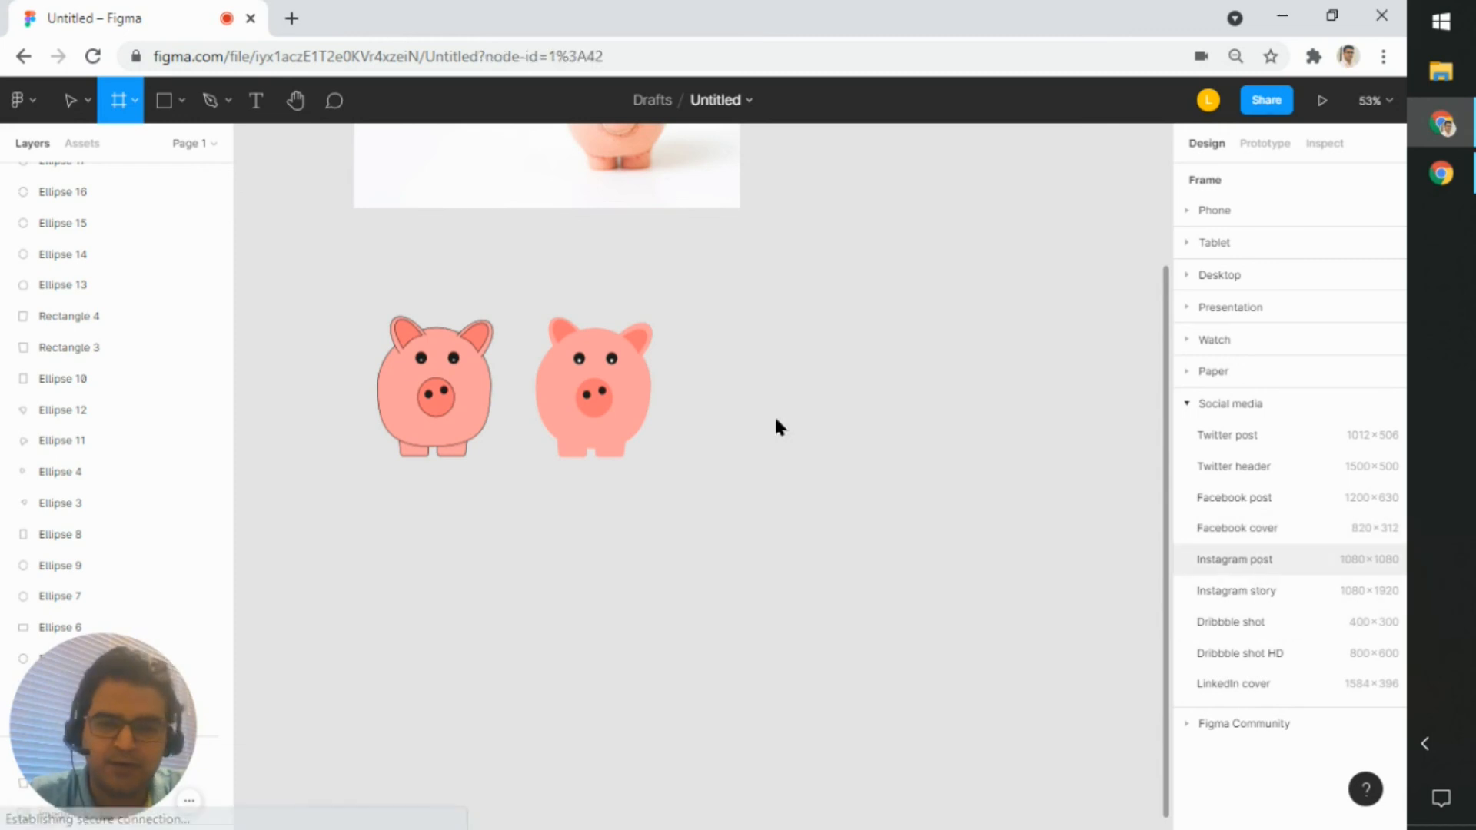
{"action": "left_click", "coordinate": [572, 504]}
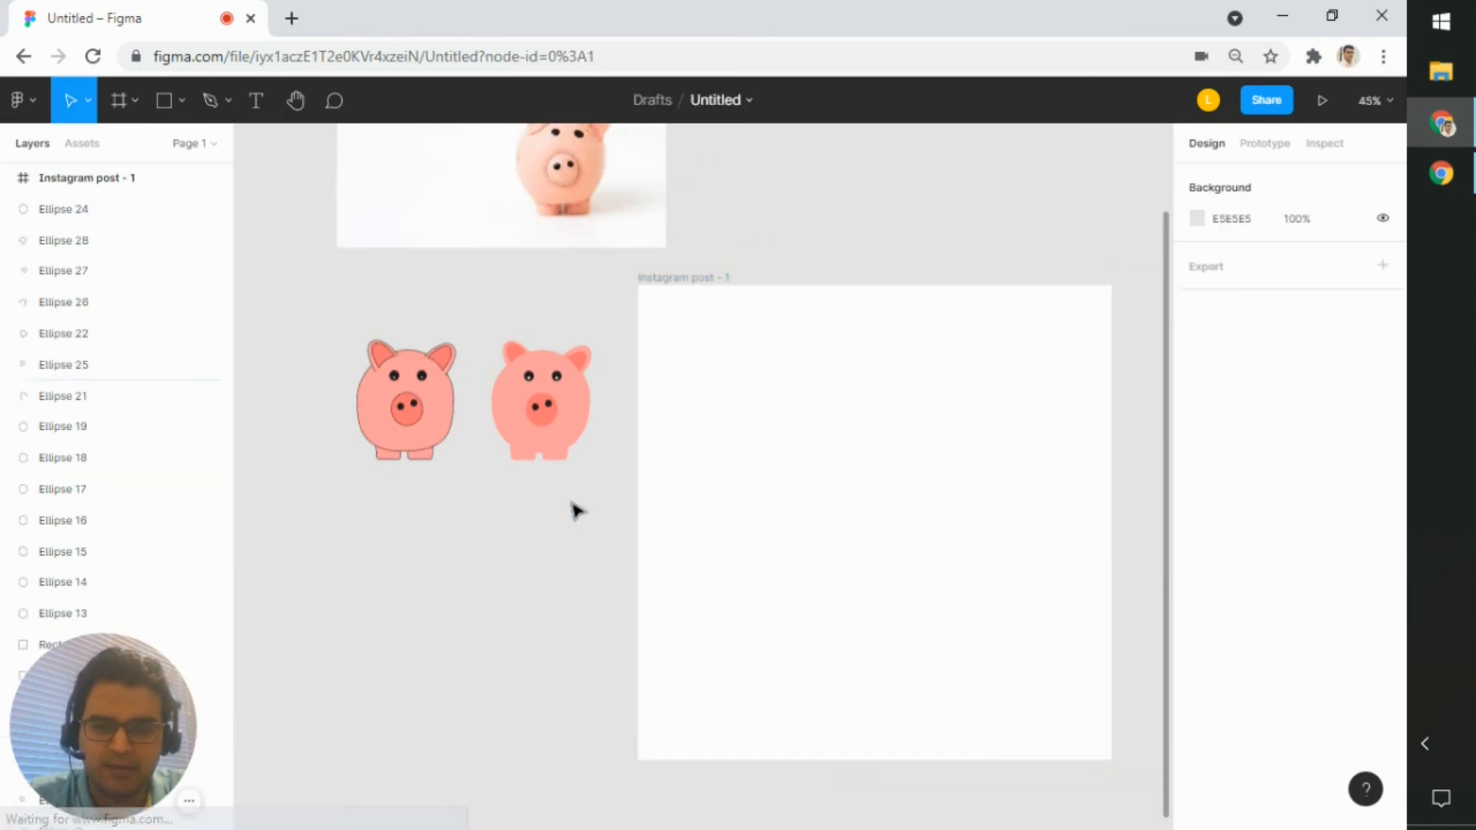
- Group all shapes of the unstroked pig
{"action": "left_click_drag", "start_coordinate": [458, 508], "coordinate": [596, 320]}
{"action": "left_click", "coordinate": [604, 521]}
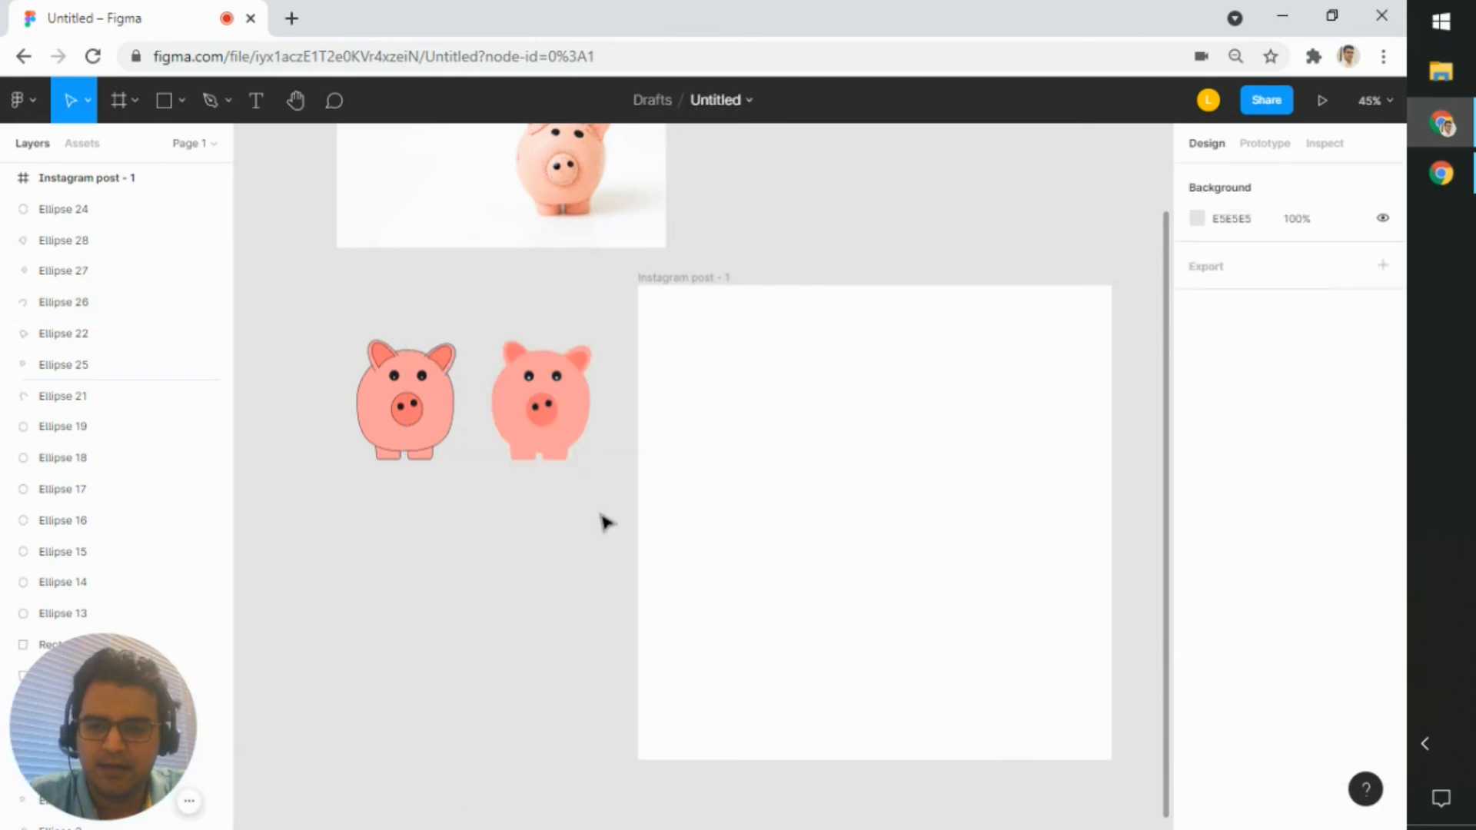
{"action": "left_click_drag", "start_coordinate": [604, 523], "coordinate": [492, 350]}
{"action": "left_click_drag", "start_coordinate": [546, 551], "coordinate": [511, 490]}
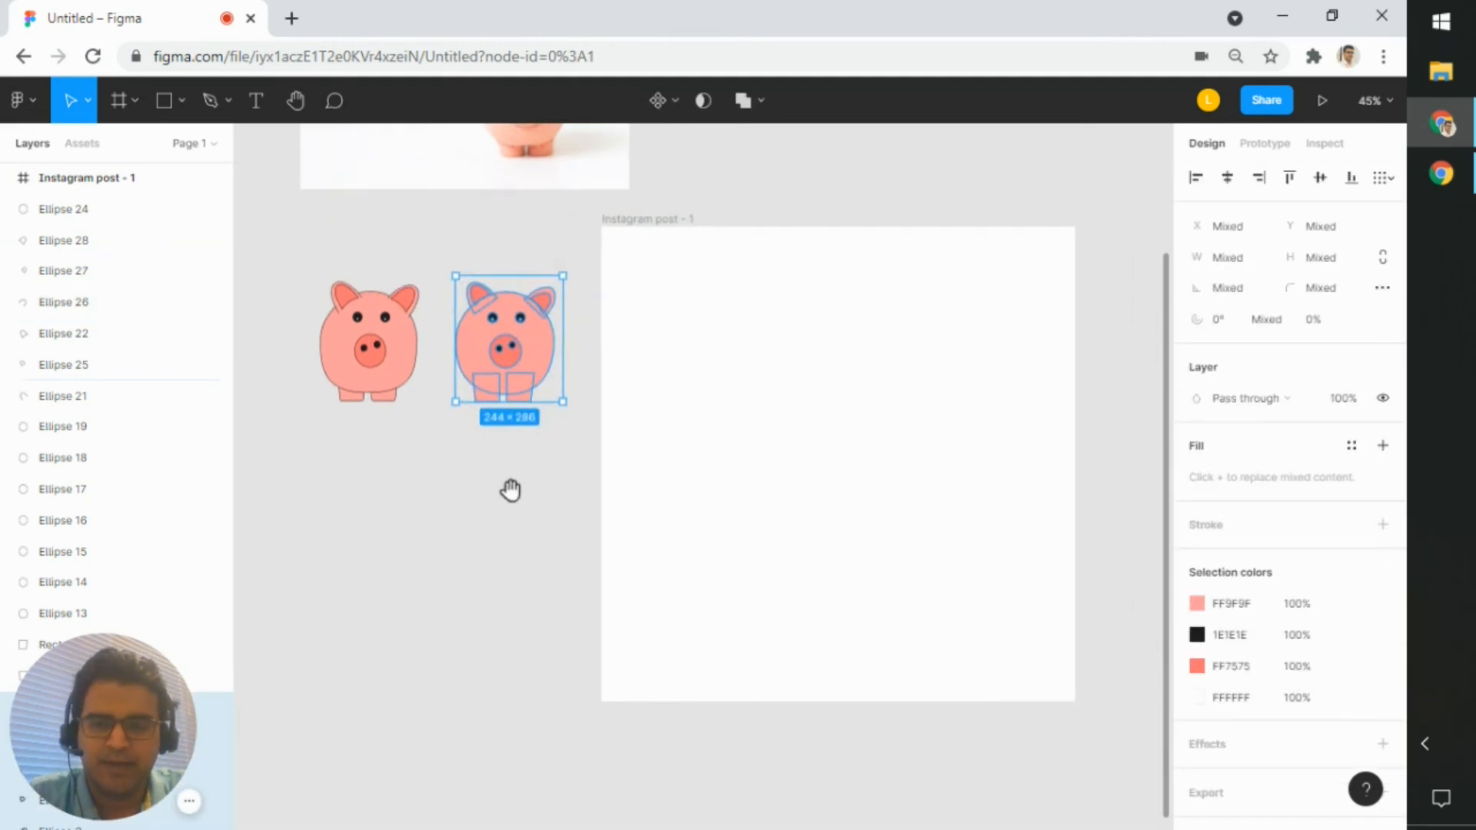
{"action": "right_click", "coordinate": [536, 363]}
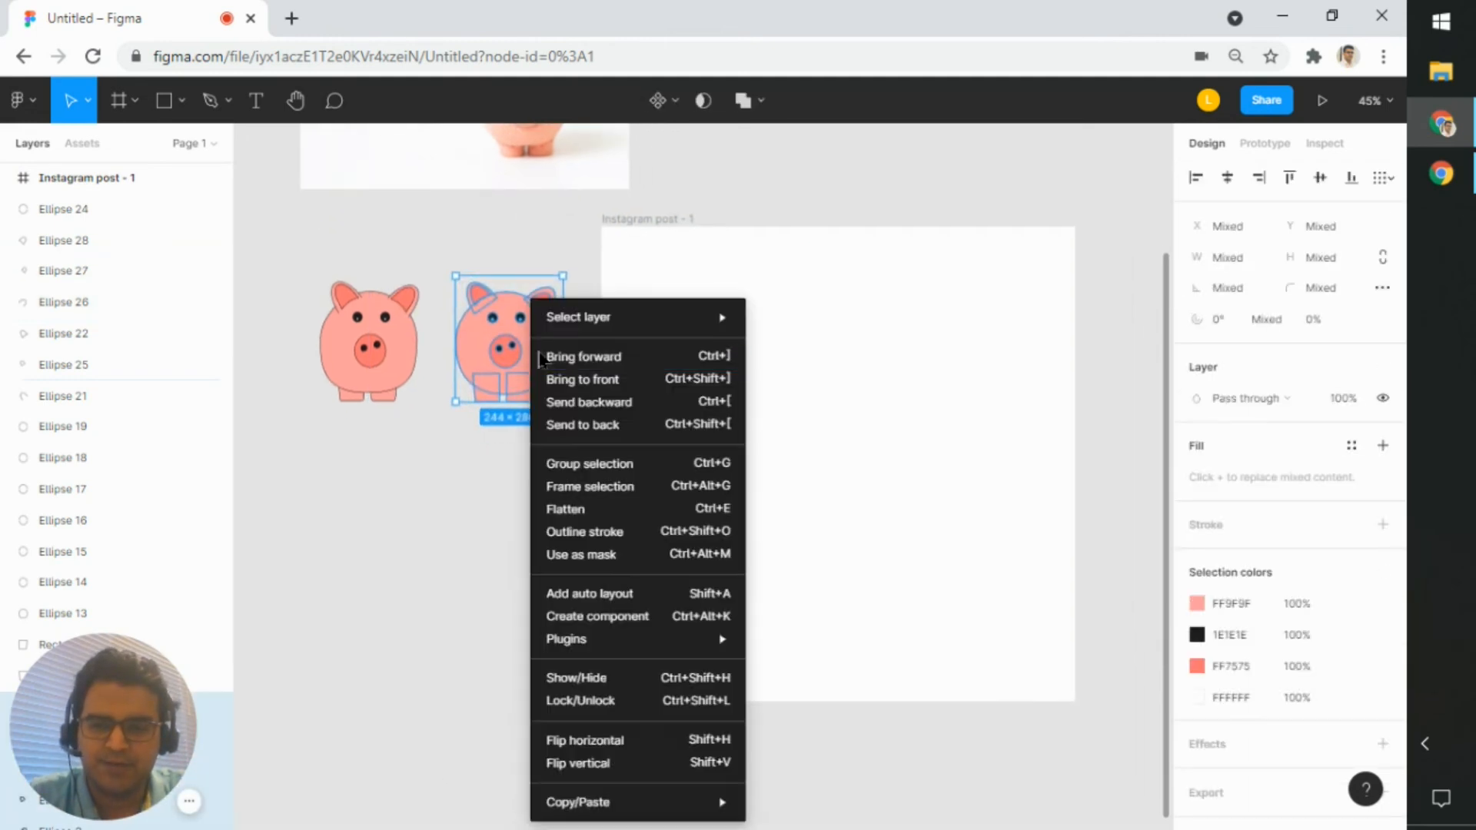
{"action": "left_click", "coordinate": [566, 471]}
- Move the grouped unstroked pig into the Instagram post frame, scale it proportionally to about 798 × 935, and position it near the centre
{"action": "left_click_drag", "start_coordinate": [493, 319], "coordinate": [878, 507]}
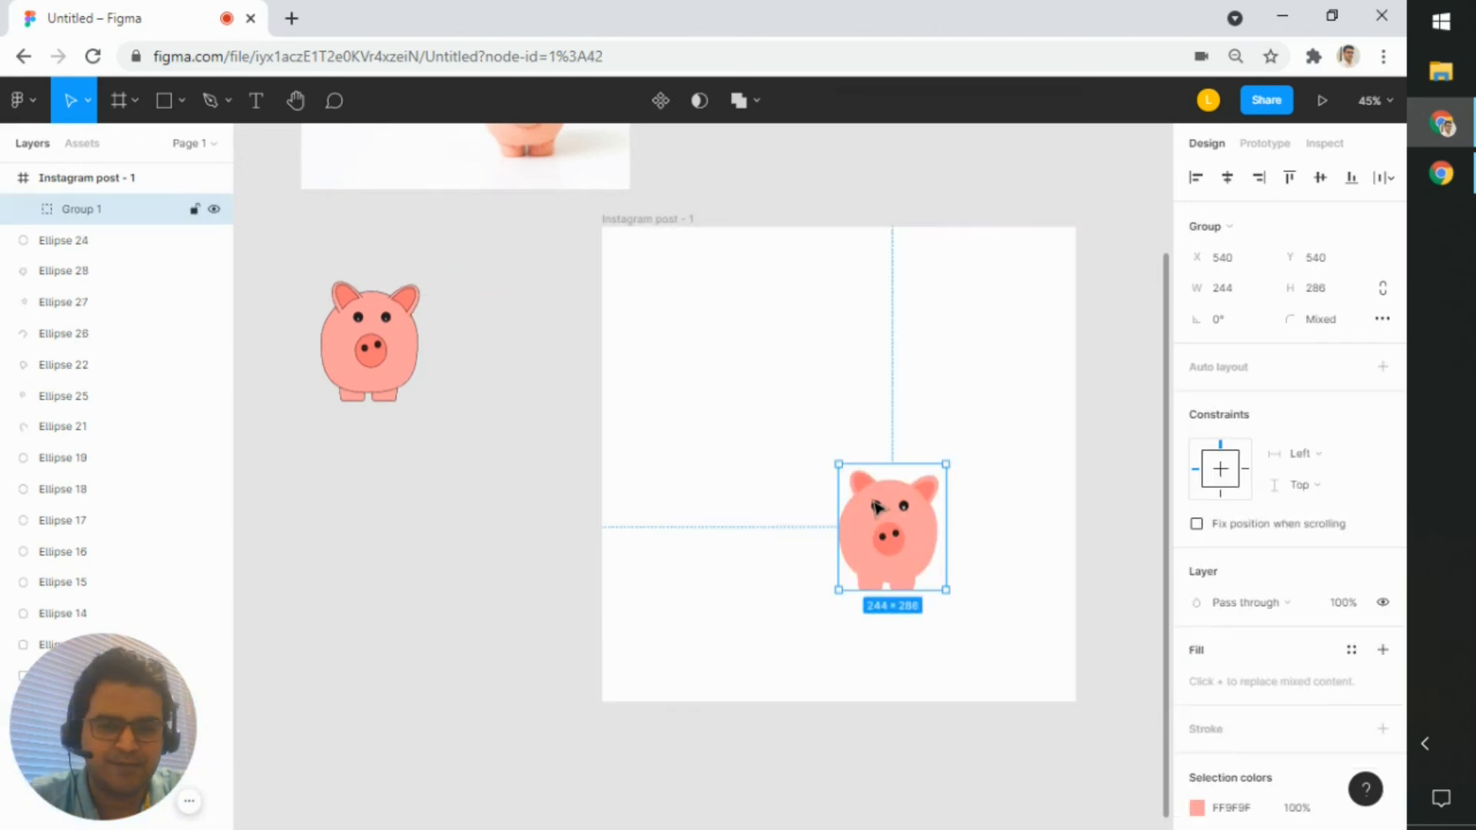
{"action": "key", "text": "k"}
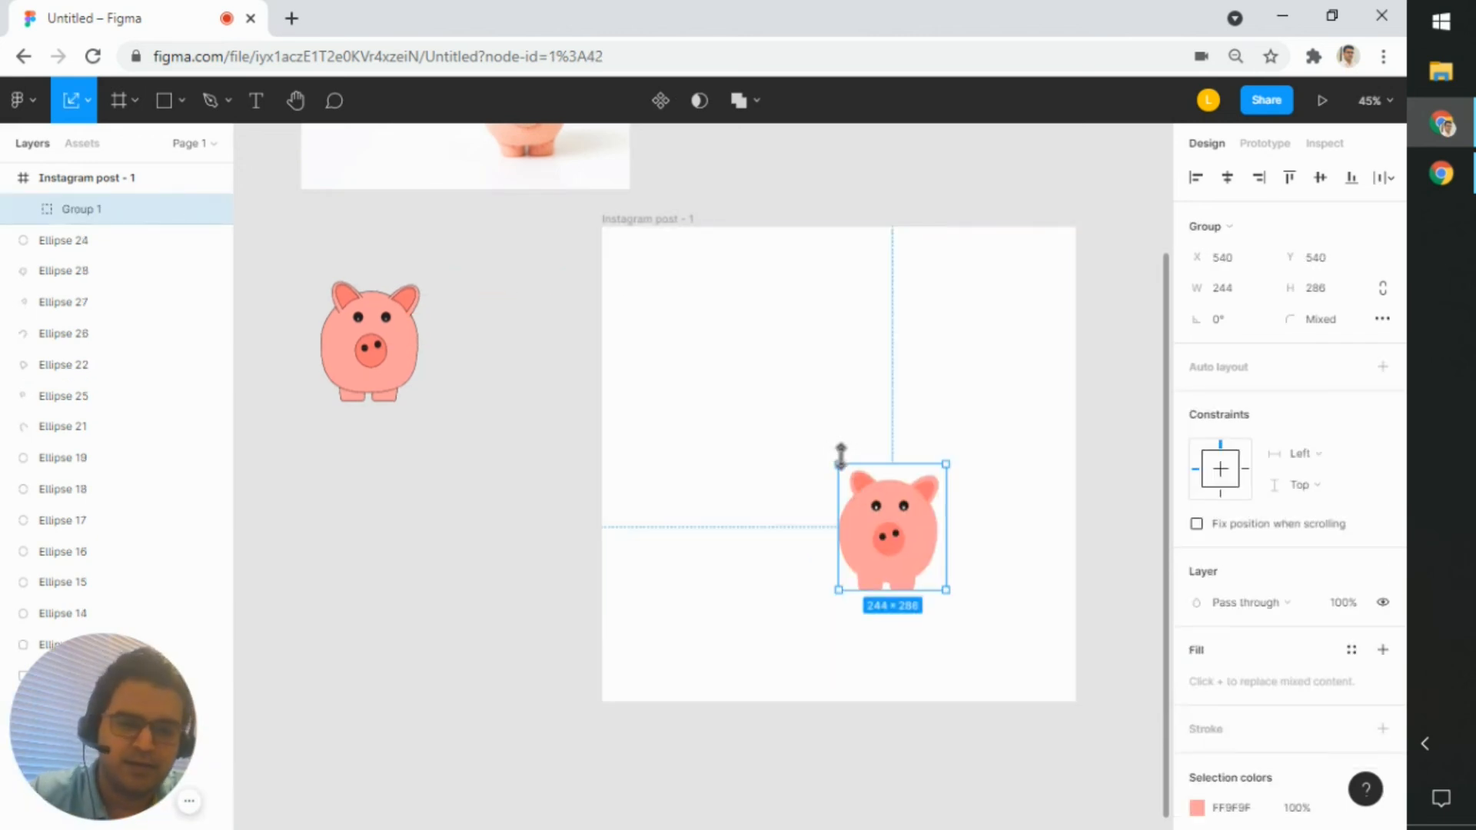
{"action": "left_click_drag", "start_coordinate": [840, 460], "coordinate": [626, 313]}
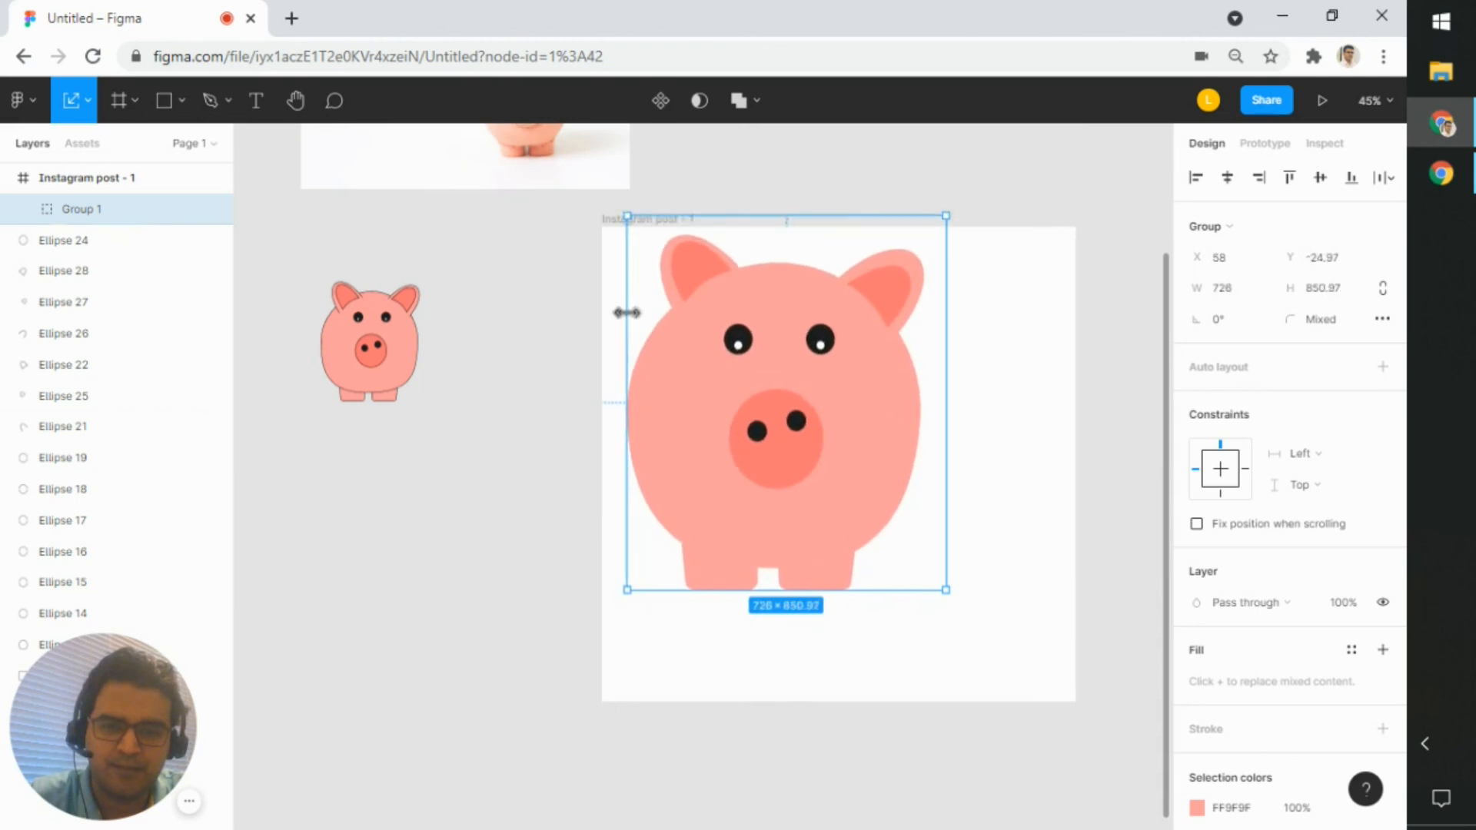
{"action": "left_click_drag", "start_coordinate": [837, 507], "coordinate": [889, 510]}
{"action": "key", "text": "space"}
{"action": "left_click_drag", "start_coordinate": [935, 607], "coordinate": [851, 575]}
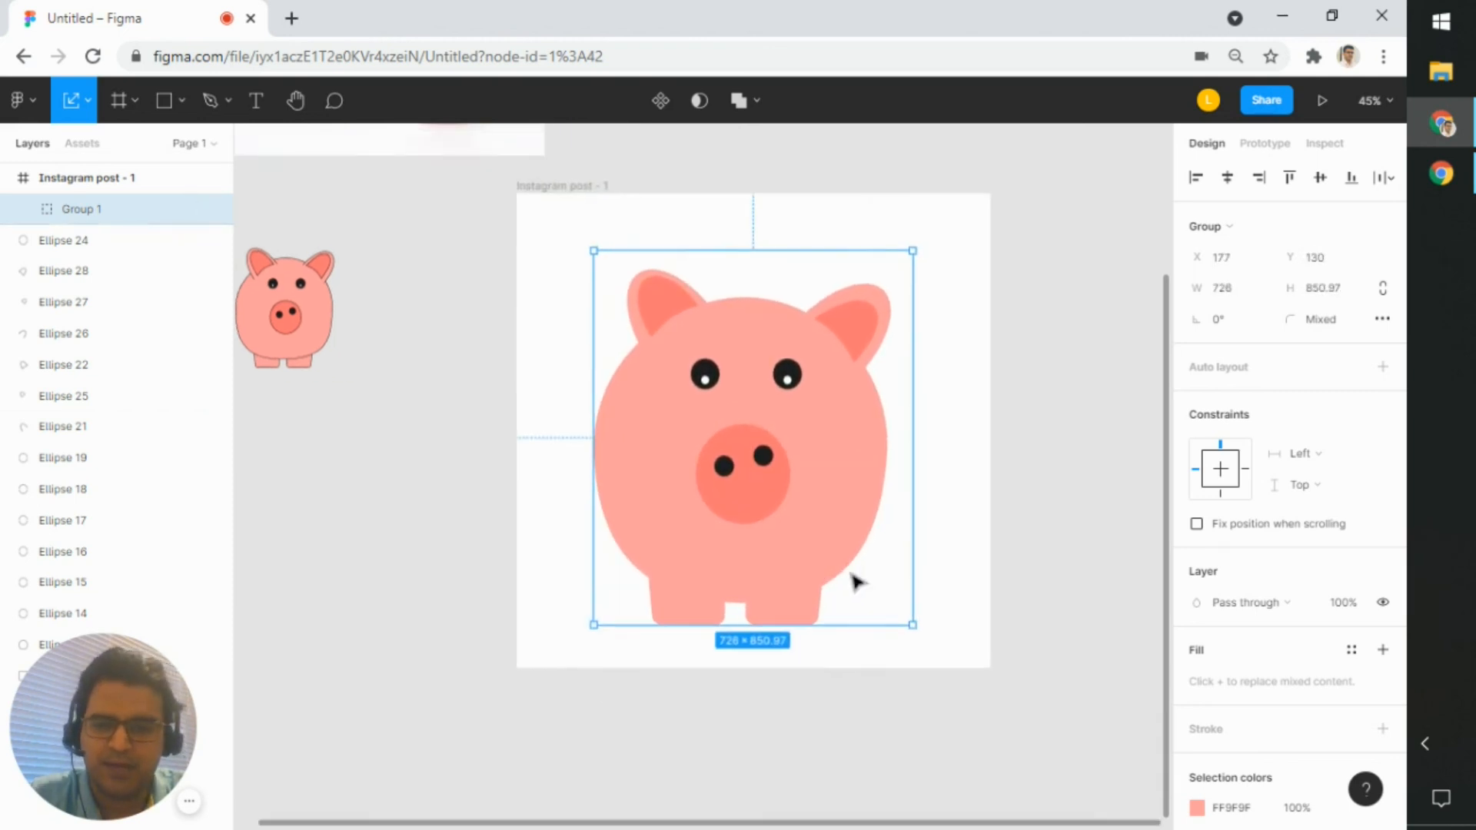
{"action": "left_click_drag", "start_coordinate": [913, 251], "coordinate": [944, 214]}
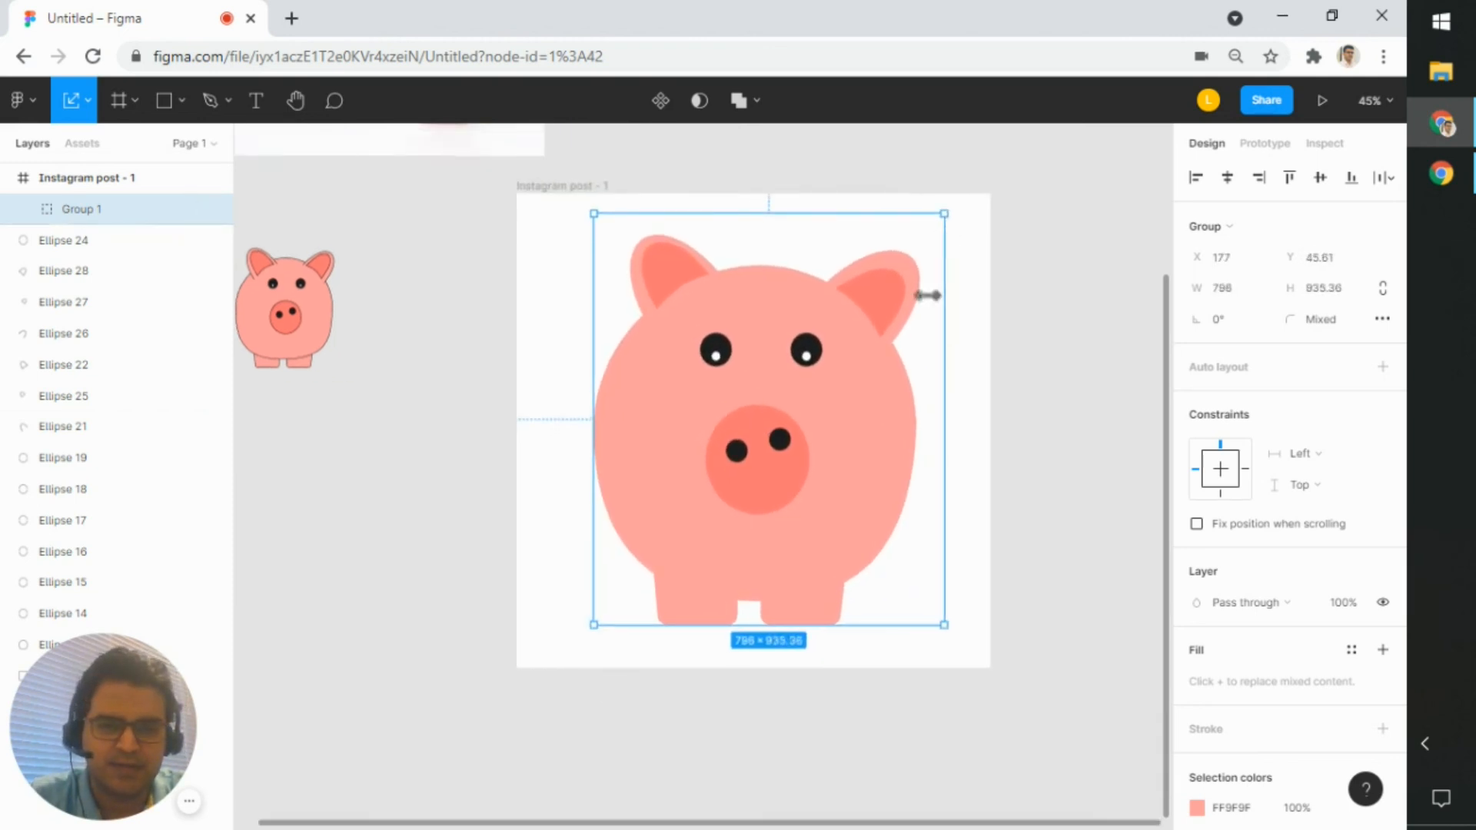
{"action": "left_click_drag", "start_coordinate": [896, 392], "coordinate": [892, 422]}
{"action": "left_click", "coordinate": [531, 467]}
{"action": "scroll", "coordinate": [673, 427], "scroll_direction": "down", "scroll_amount": 2}
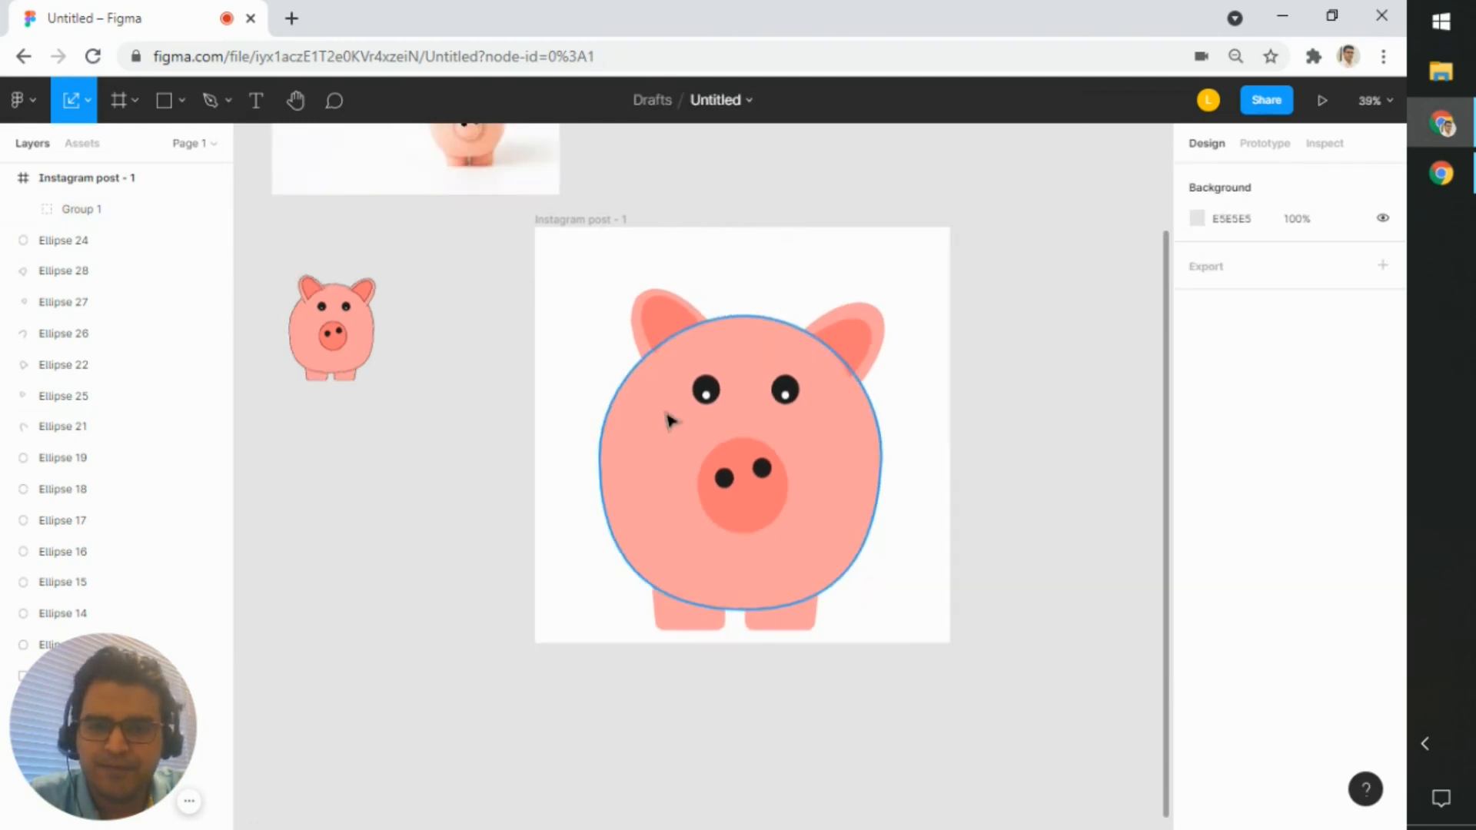
- Duplicate the Instagram post frame beside the original and delete the pig group from the copy
{"action": "left_click", "coordinate": [598, 222]}
{"action": "key", "text": "ctrl+v"}
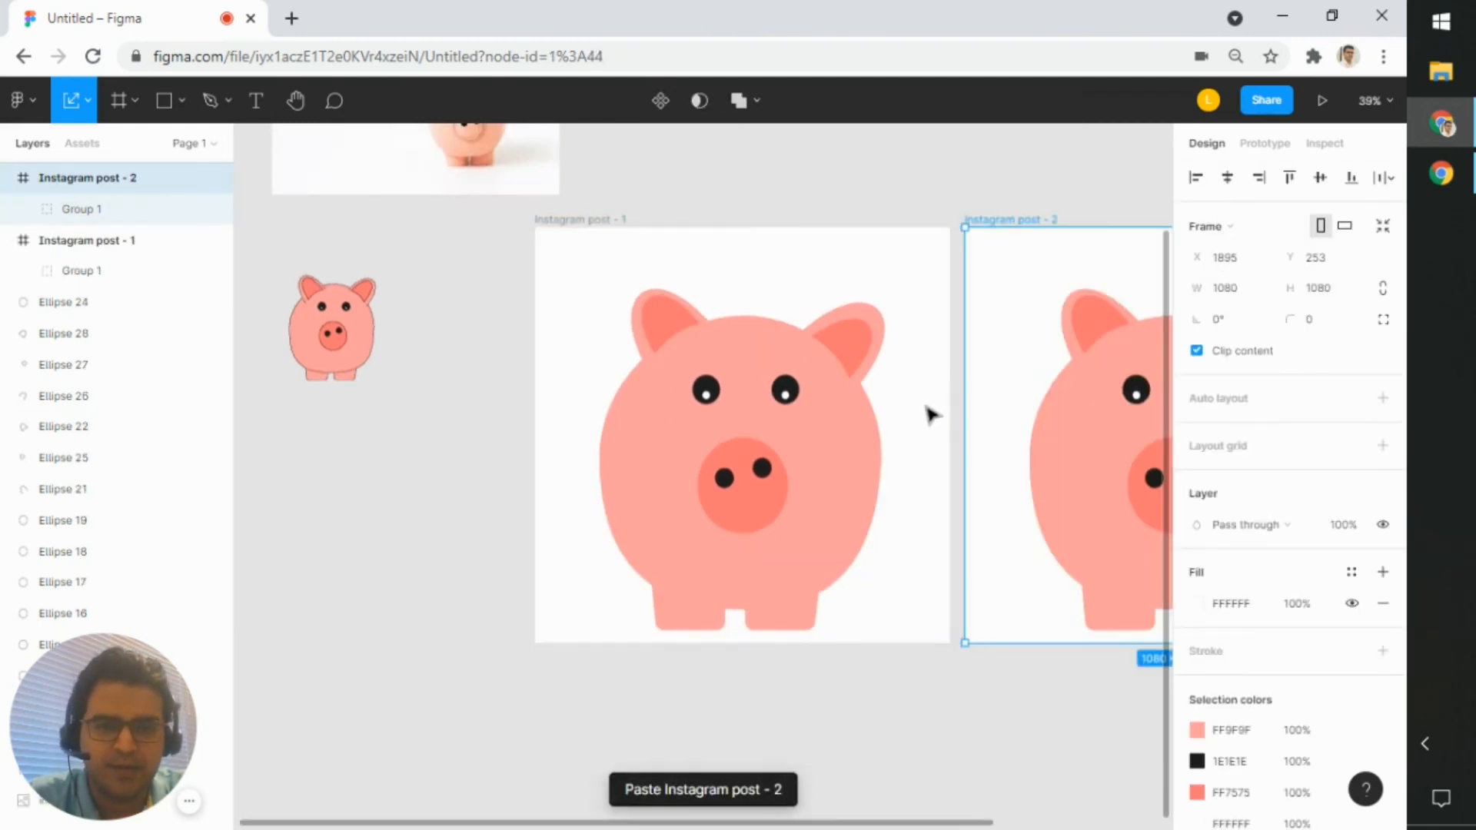
{"action": "scroll", "coordinate": [923, 492], "scroll_direction": "down", "scroll_amount": 2}
{"action": "left_click", "coordinate": [1009, 617]}
{"action": "left_click", "coordinate": [1048, 527]}
{"action": "key", "text": "Delete"}
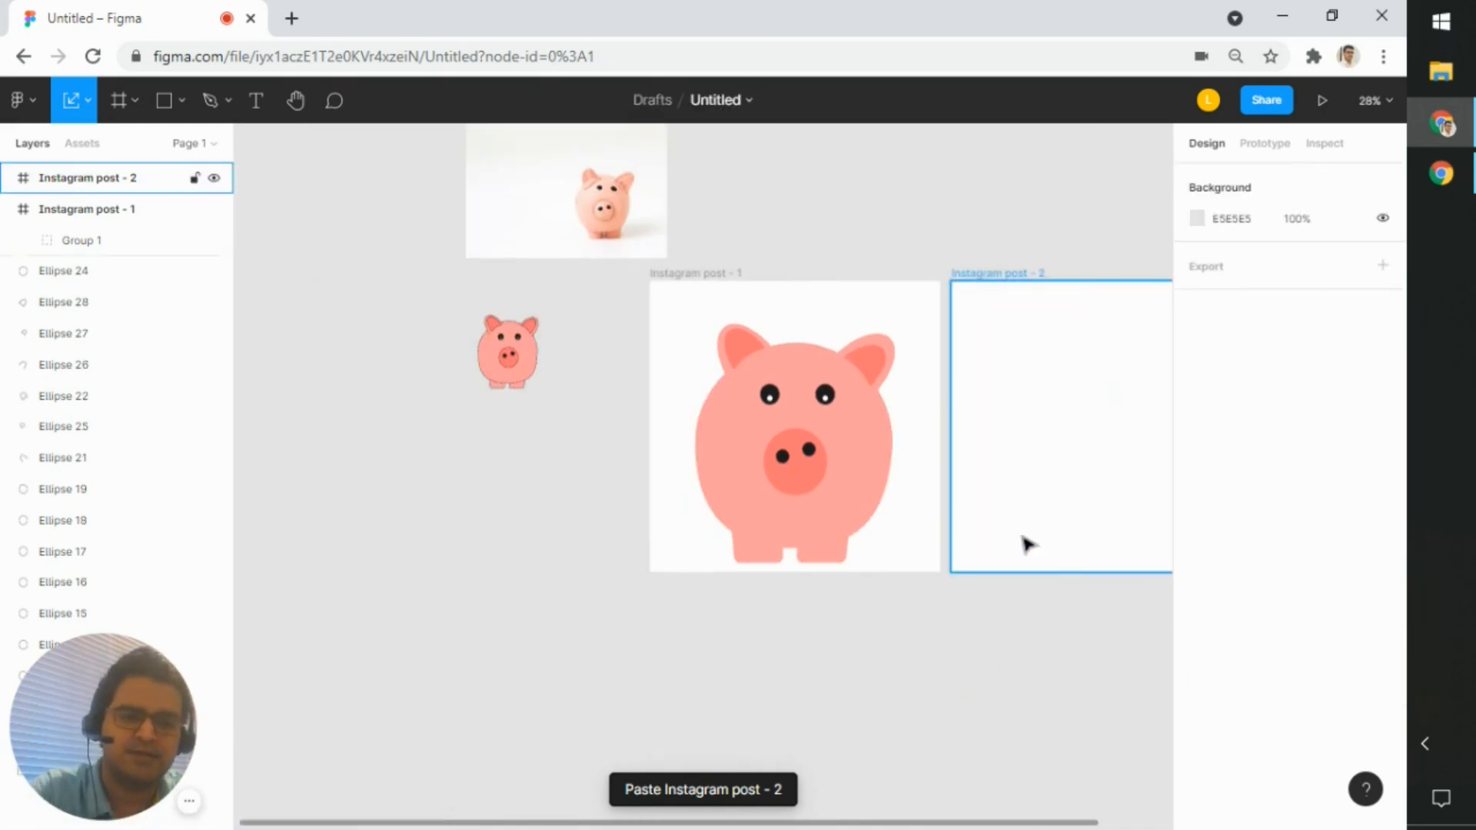
- Group all shapes of the outlined pig
{"action": "left_click_drag", "start_coordinate": [968, 642], "coordinate": [727, 652]}
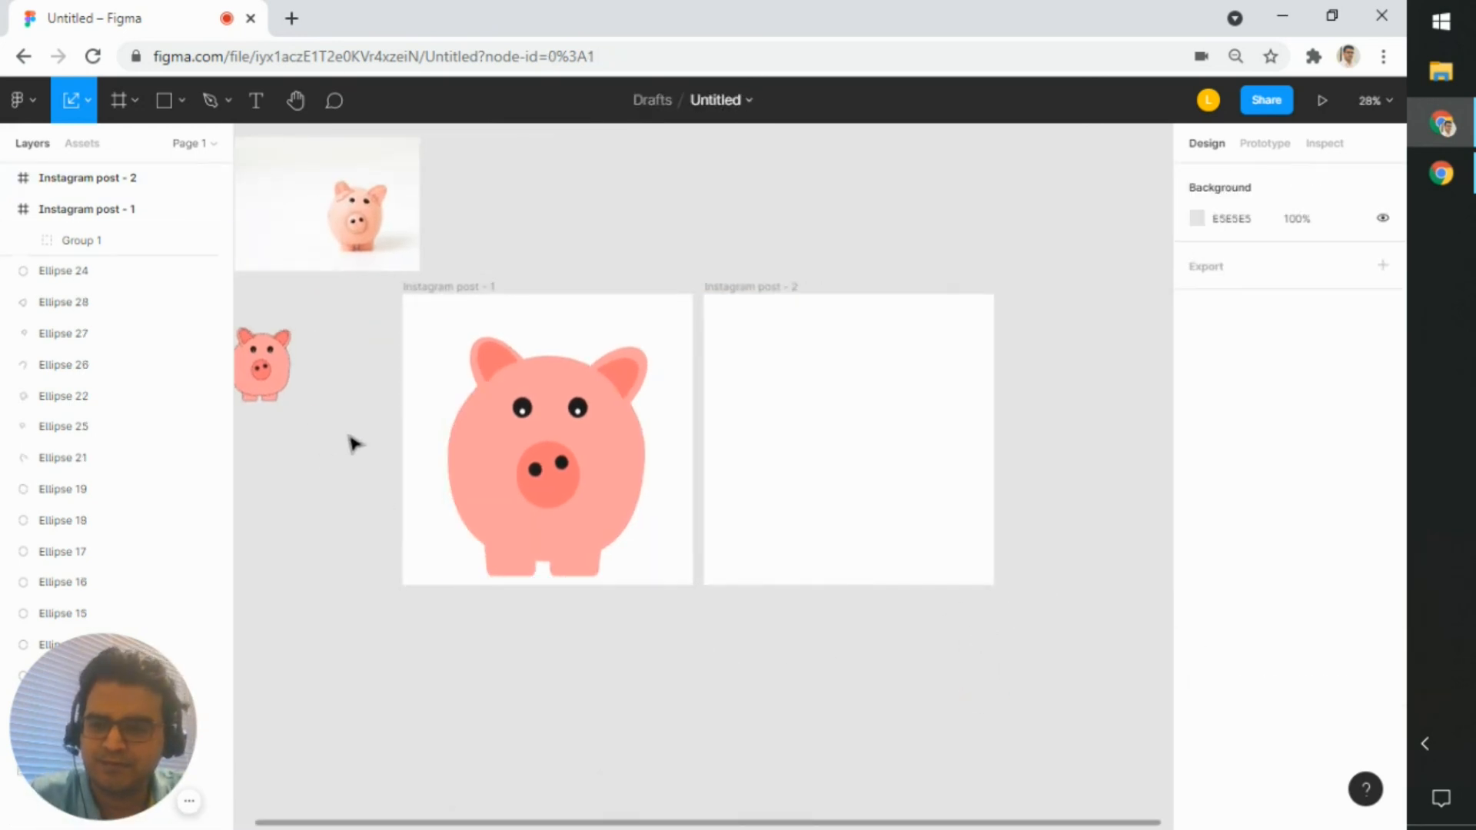
{"action": "left_click_drag", "start_coordinate": [322, 441], "coordinate": [352, 303]}
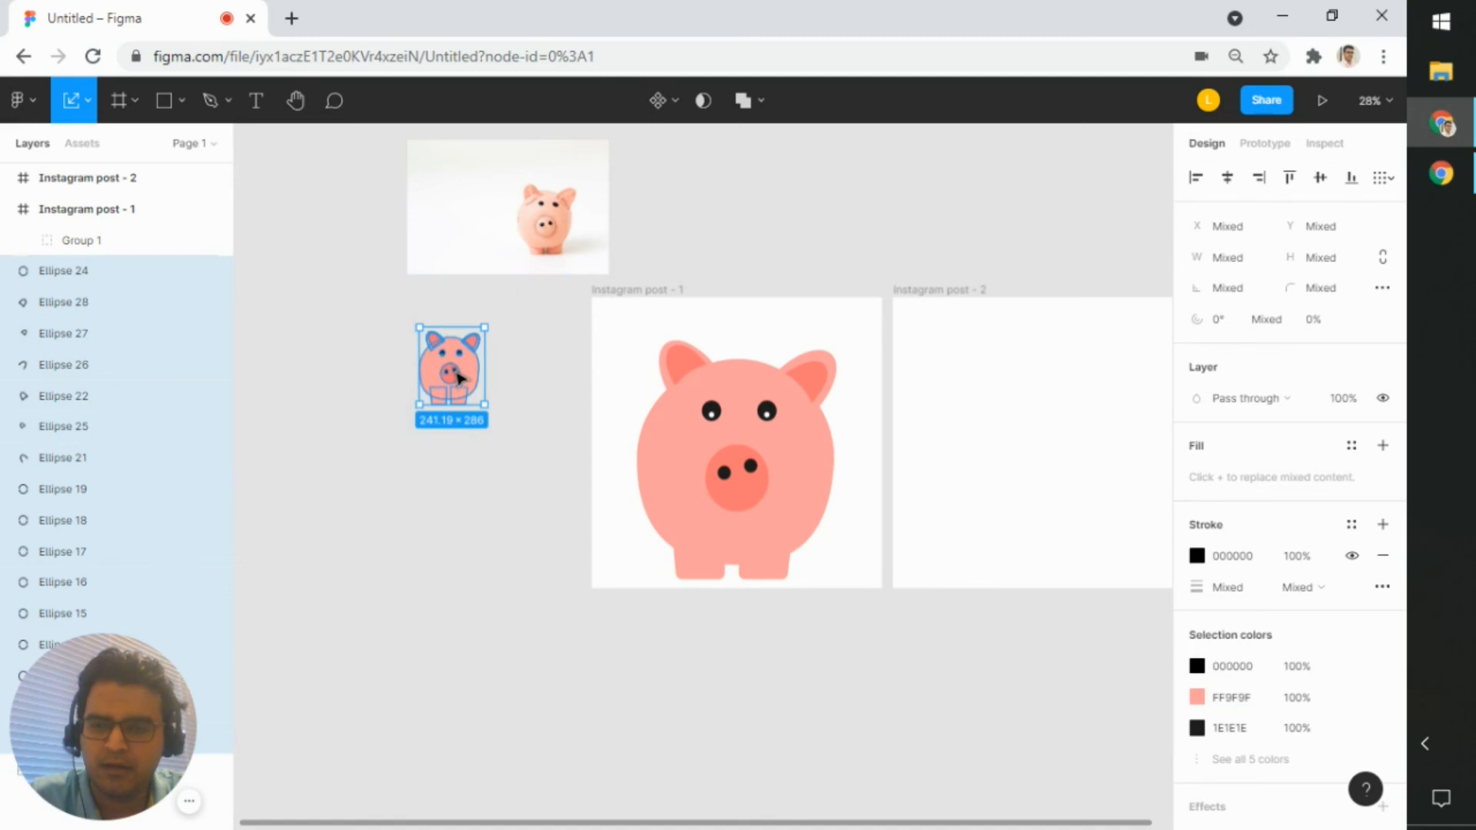
{"action": "right_click", "coordinate": [459, 377]}
{"action": "left_click", "coordinate": [500, 461]}
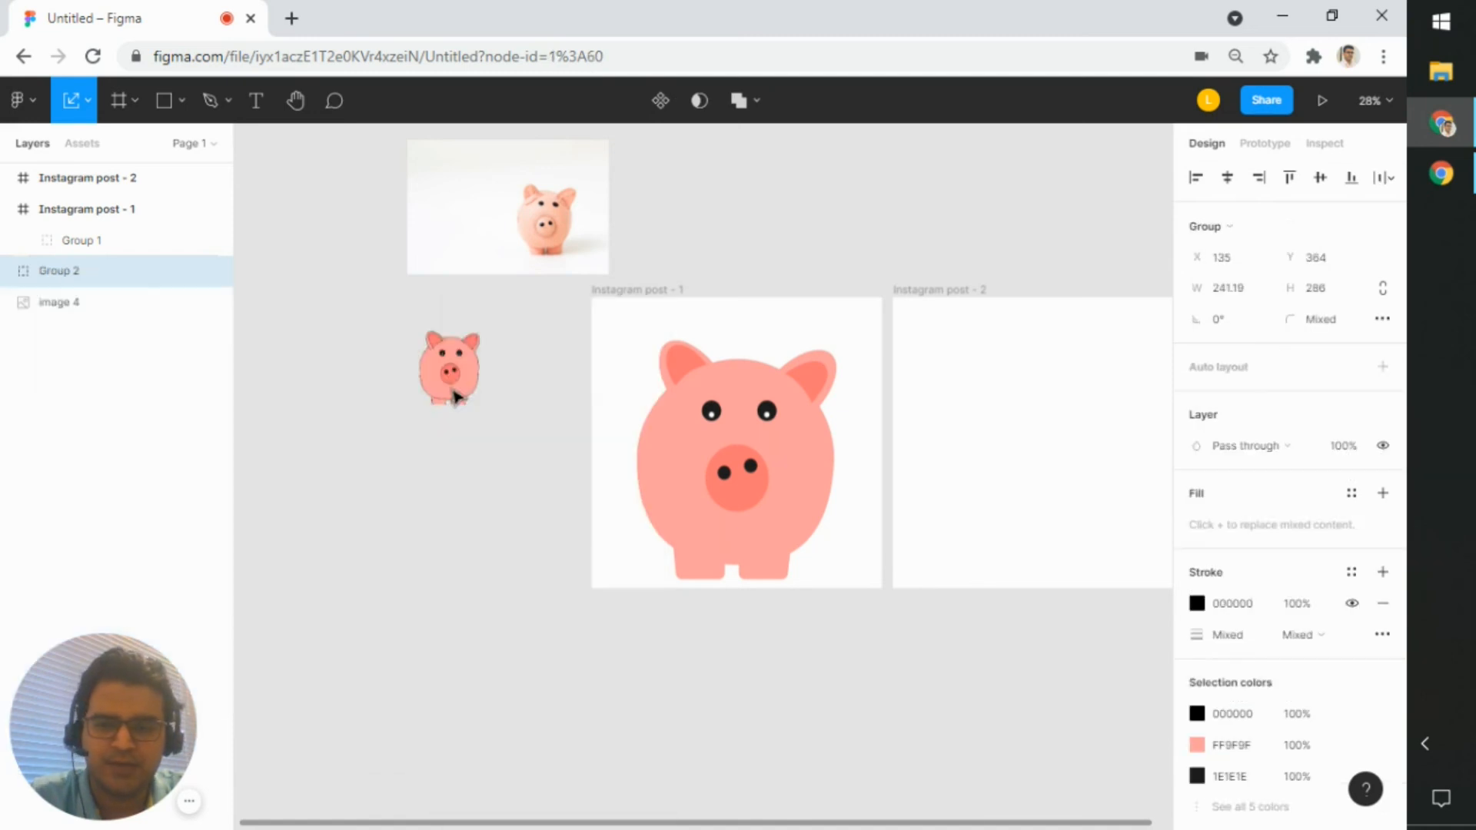
- Move the grouped outlined pig into the empty Instagram post frame, scale it up proportionally to nearly fill the frame, and position it near the centre
{"action": "left_click_drag", "start_coordinate": [456, 396], "coordinate": [1020, 456]}
{"action": "left_click_drag", "start_coordinate": [972, 642], "coordinate": [570, 634]}
{"action": "left_click_drag", "start_coordinate": [580, 377], "coordinate": [693, 490]}
{"action": "left_click_drag", "start_coordinate": [518, 290], "coordinate": [543, 319]}
{"action": "left_click", "coordinate": [846, 458]}
{"action": "left_click_drag", "start_coordinate": [838, 622], "coordinate": [1017, 615]}
{"action": "scroll", "coordinate": [607, 531], "scroll_direction": "up", "scroll_amount": 1}
{"action": "scroll", "coordinate": [754, 685], "scroll_direction": "up", "scroll_amount": 1}
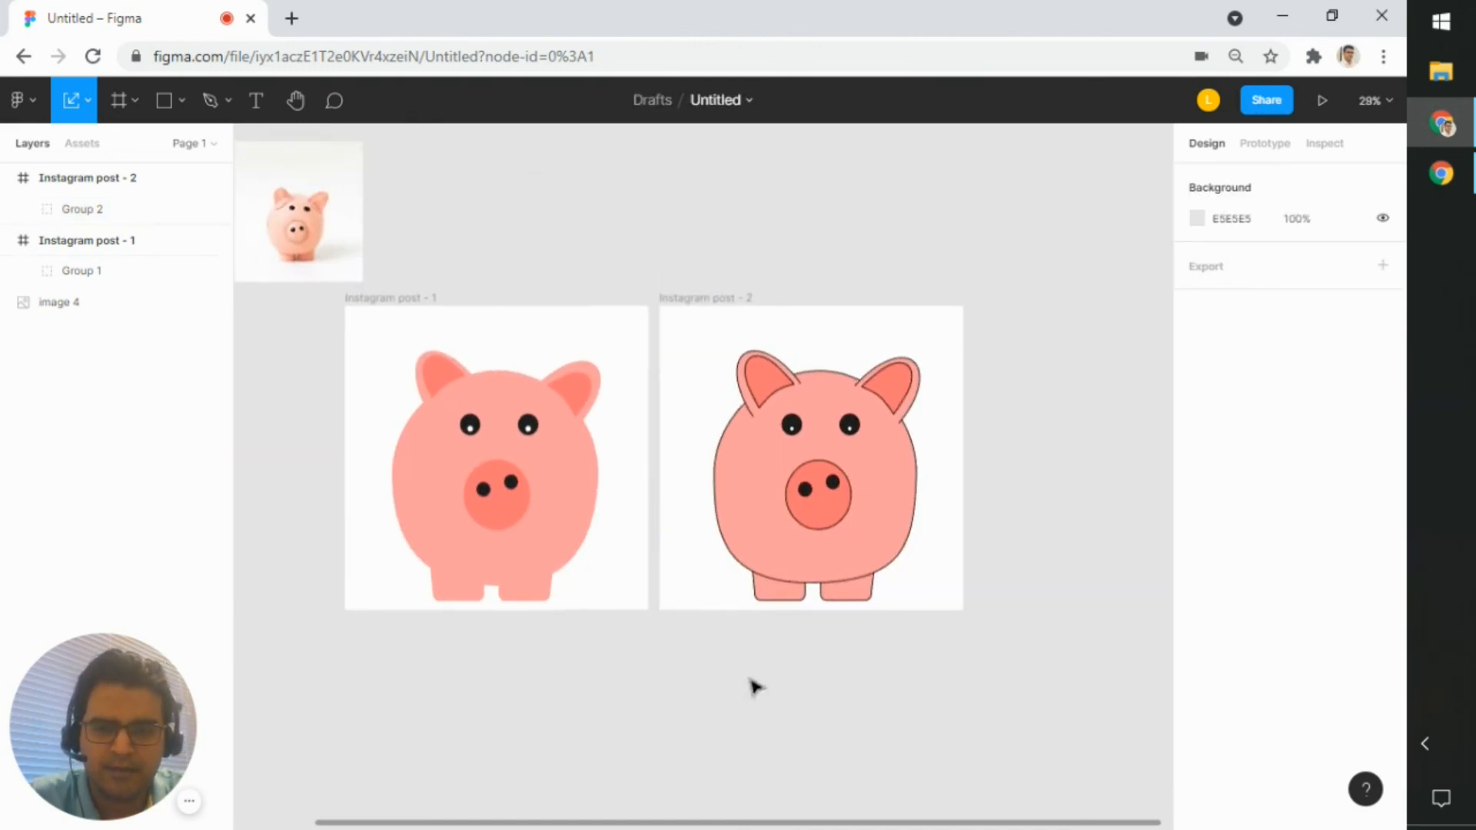
- Change the background fill of the unstroked pig's Instagram post frame to light green B8FFBF
{"action": "left_click", "coordinate": [408, 298]}
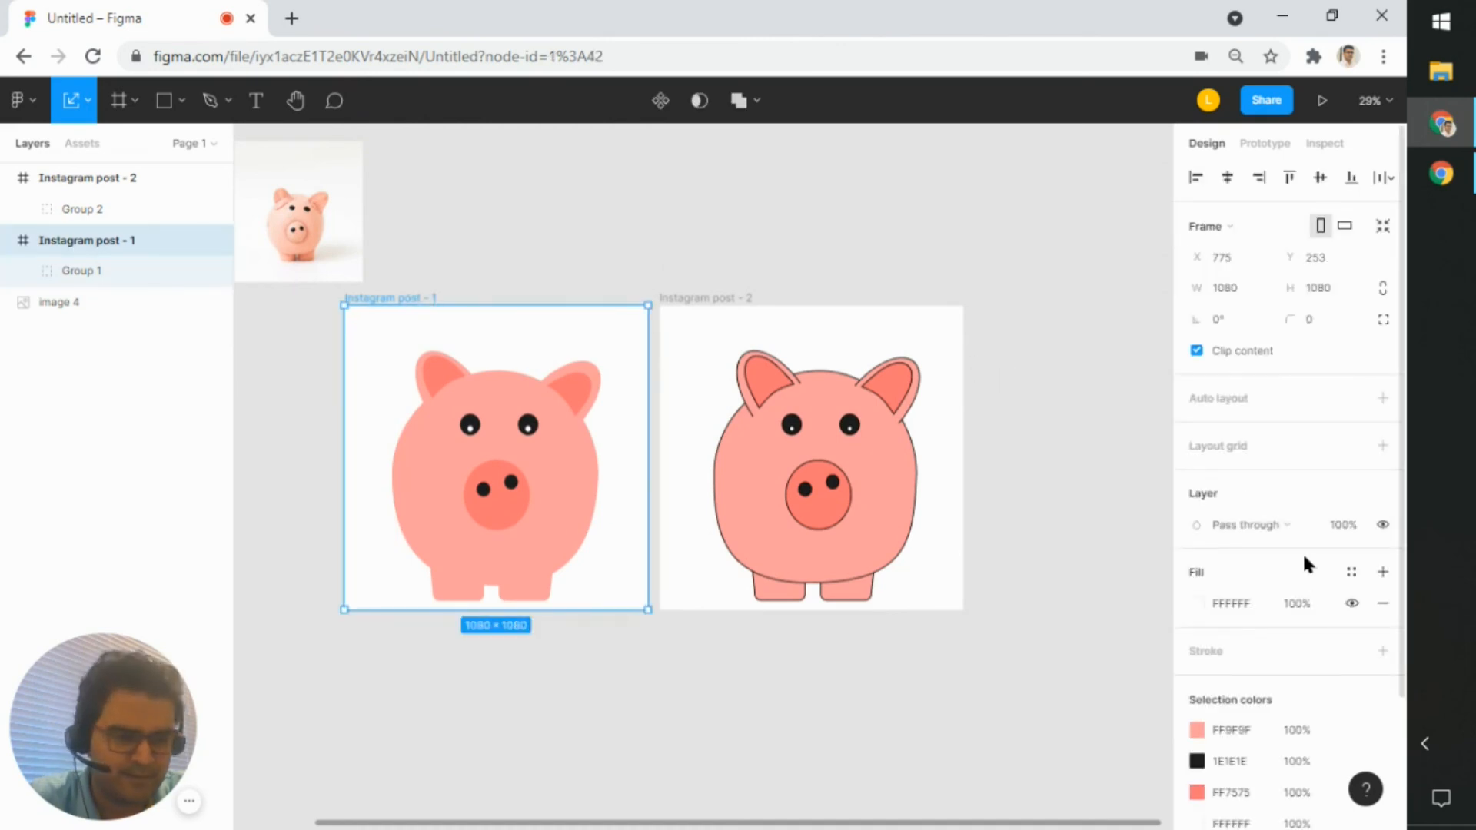
{"action": "left_click", "coordinate": [1194, 604]}
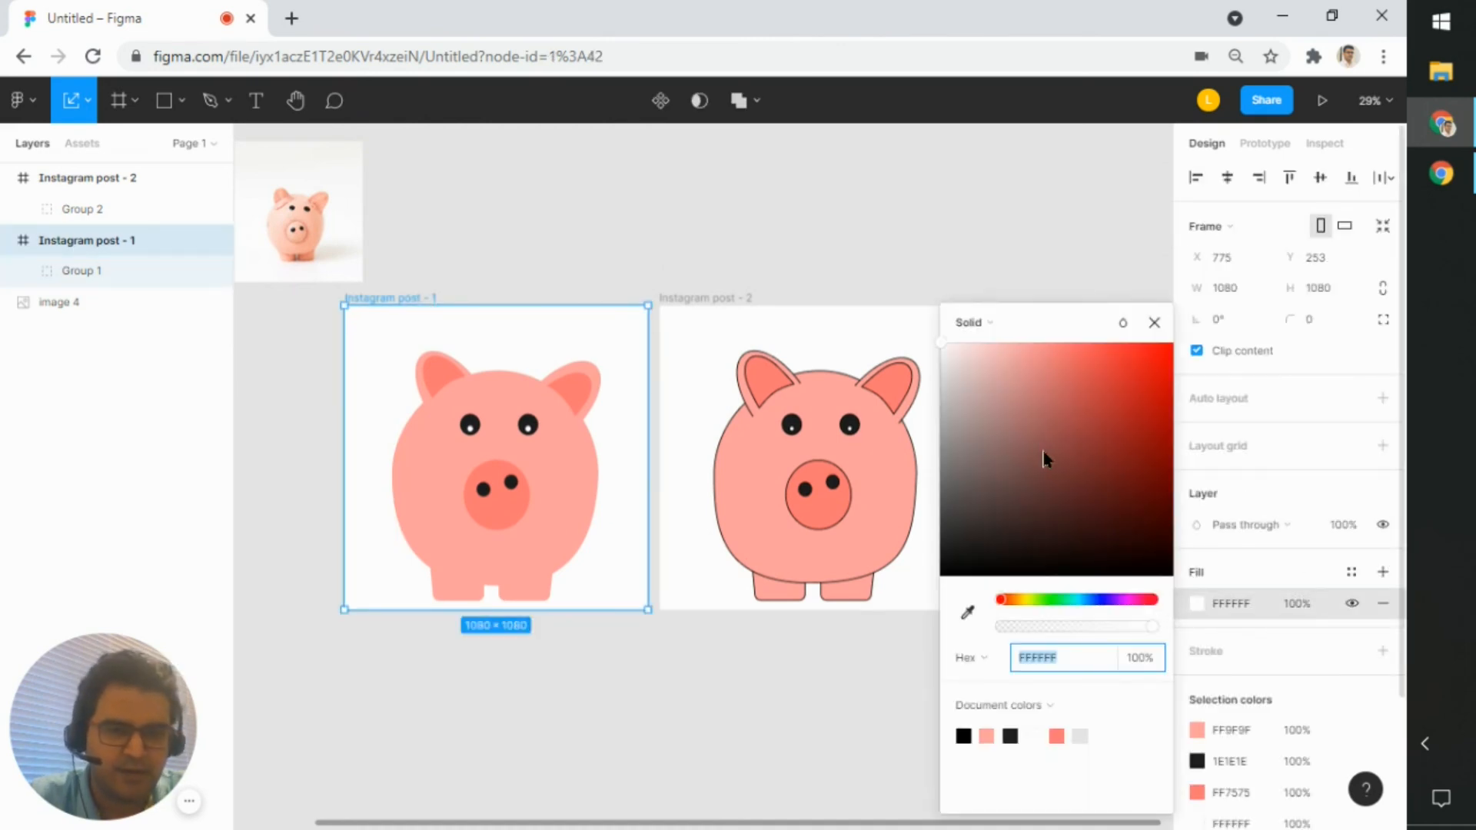
{"action": "left_click", "coordinate": [1050, 599]}
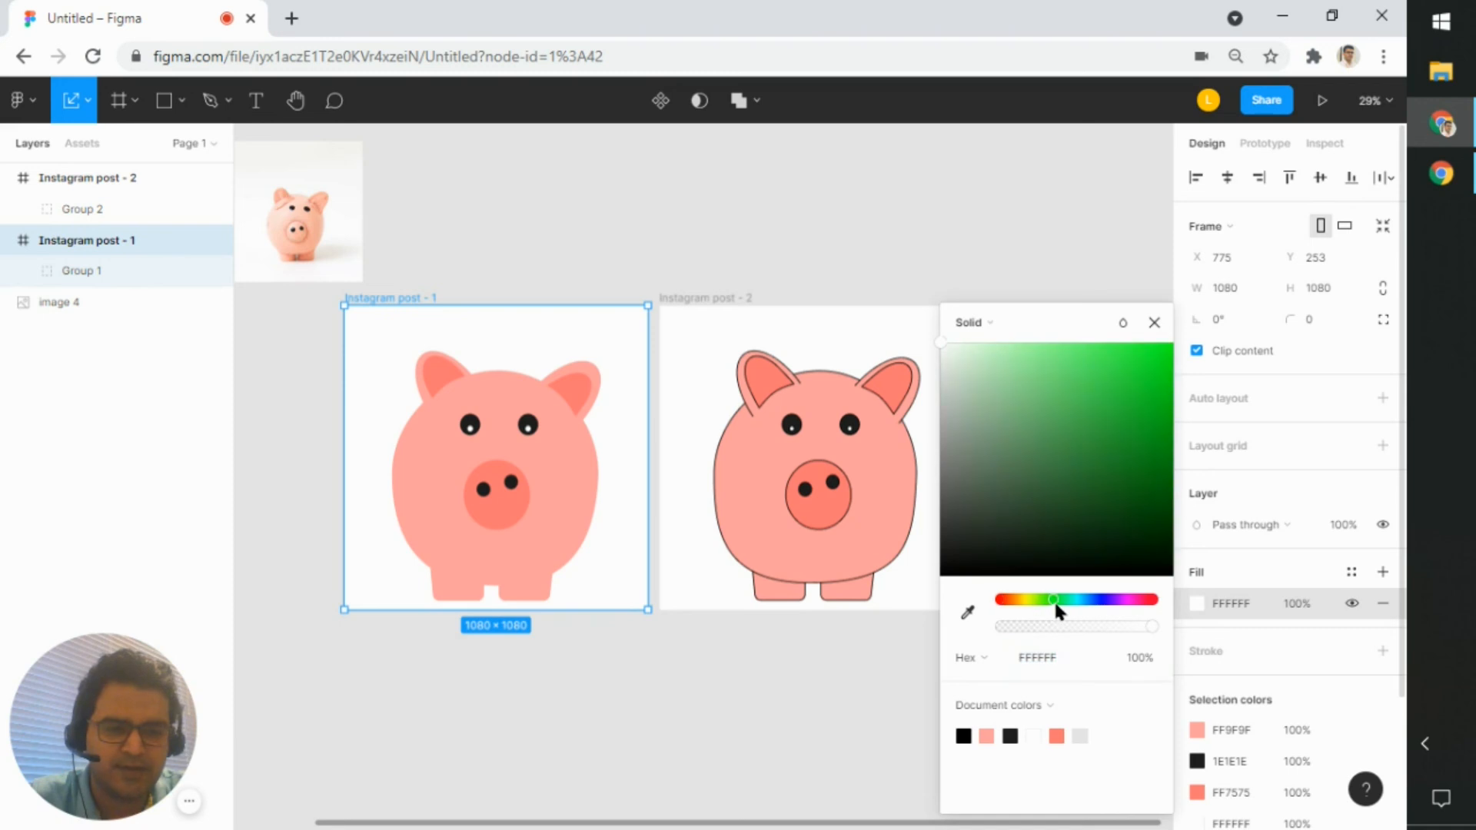
{"action": "left_click", "coordinate": [1008, 374]}
{"action": "left_click_drag", "start_coordinate": [1007, 377], "coordinate": [991, 346]}
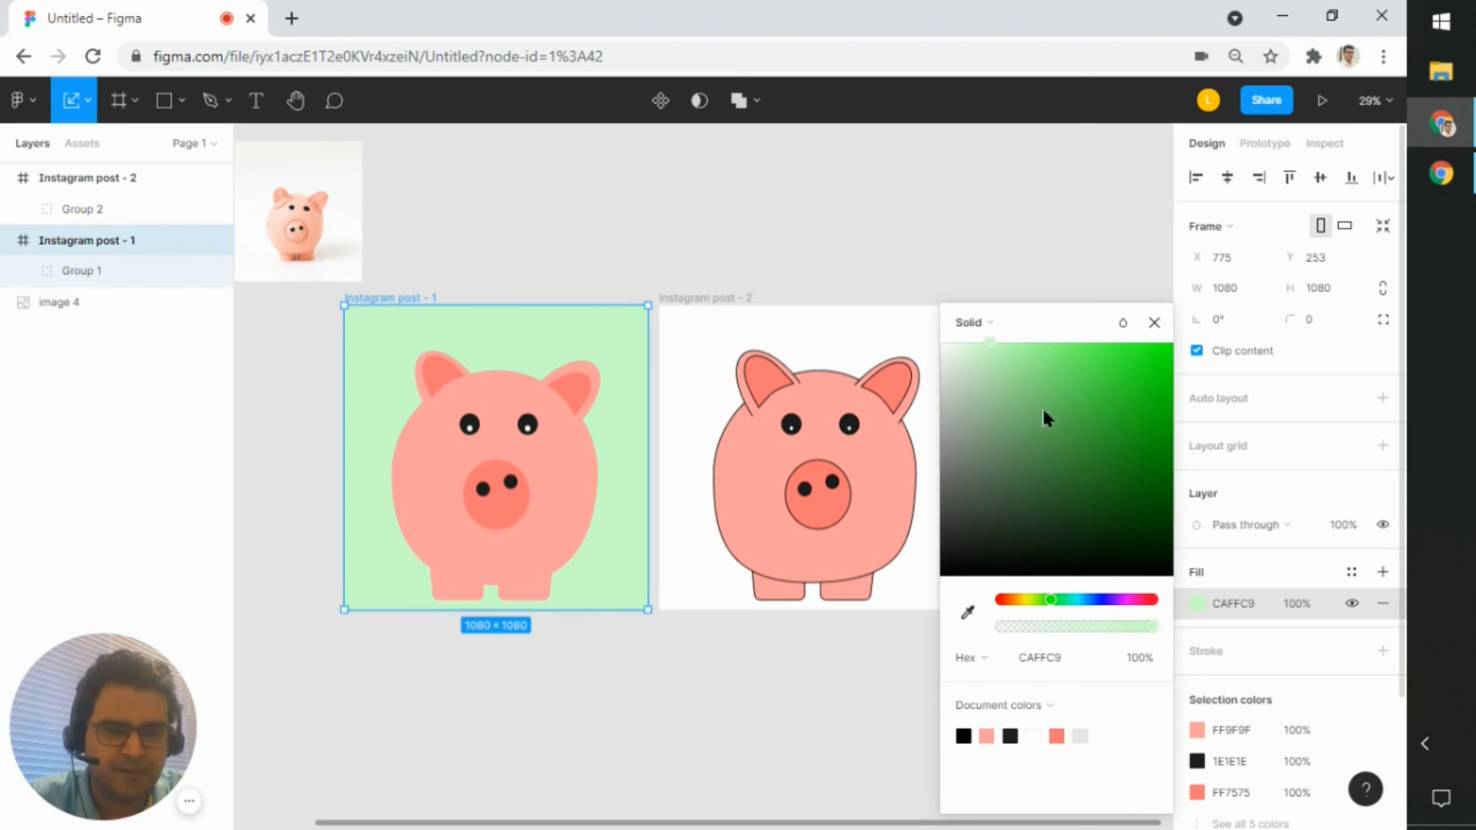
{"action": "left_click", "coordinate": [1006, 343]}
{"action": "left_click_drag", "start_coordinate": [1048, 599], "coordinate": [1054, 601]}
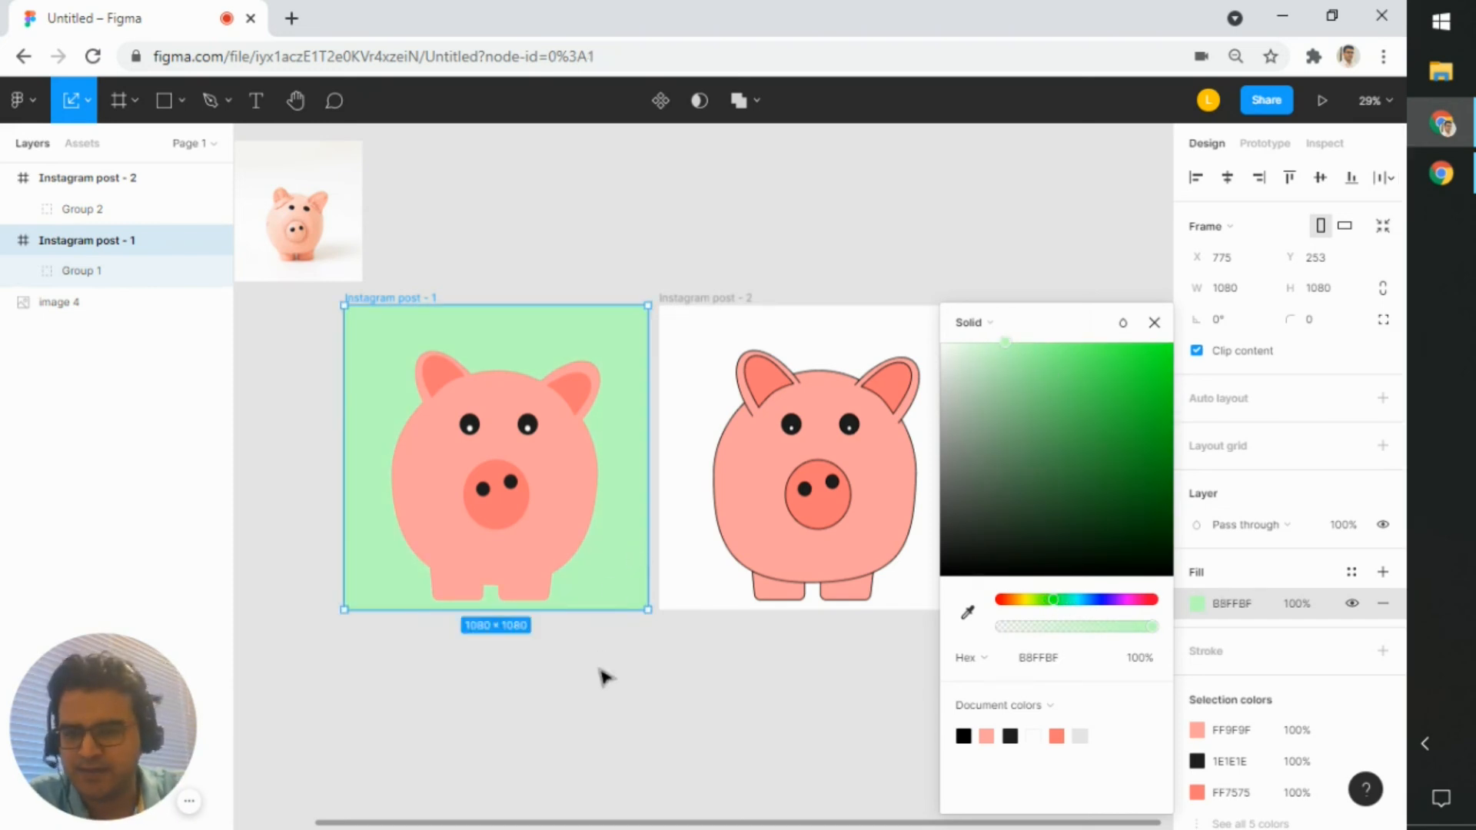
{"action": "left_click", "coordinate": [605, 677]}
- Change the background fill of the outlined pig's Instagram post frame to light violet CDC5FF
{"action": "left_click", "coordinate": [757, 320]}
{"action": "left_click", "coordinate": [1197, 605]}
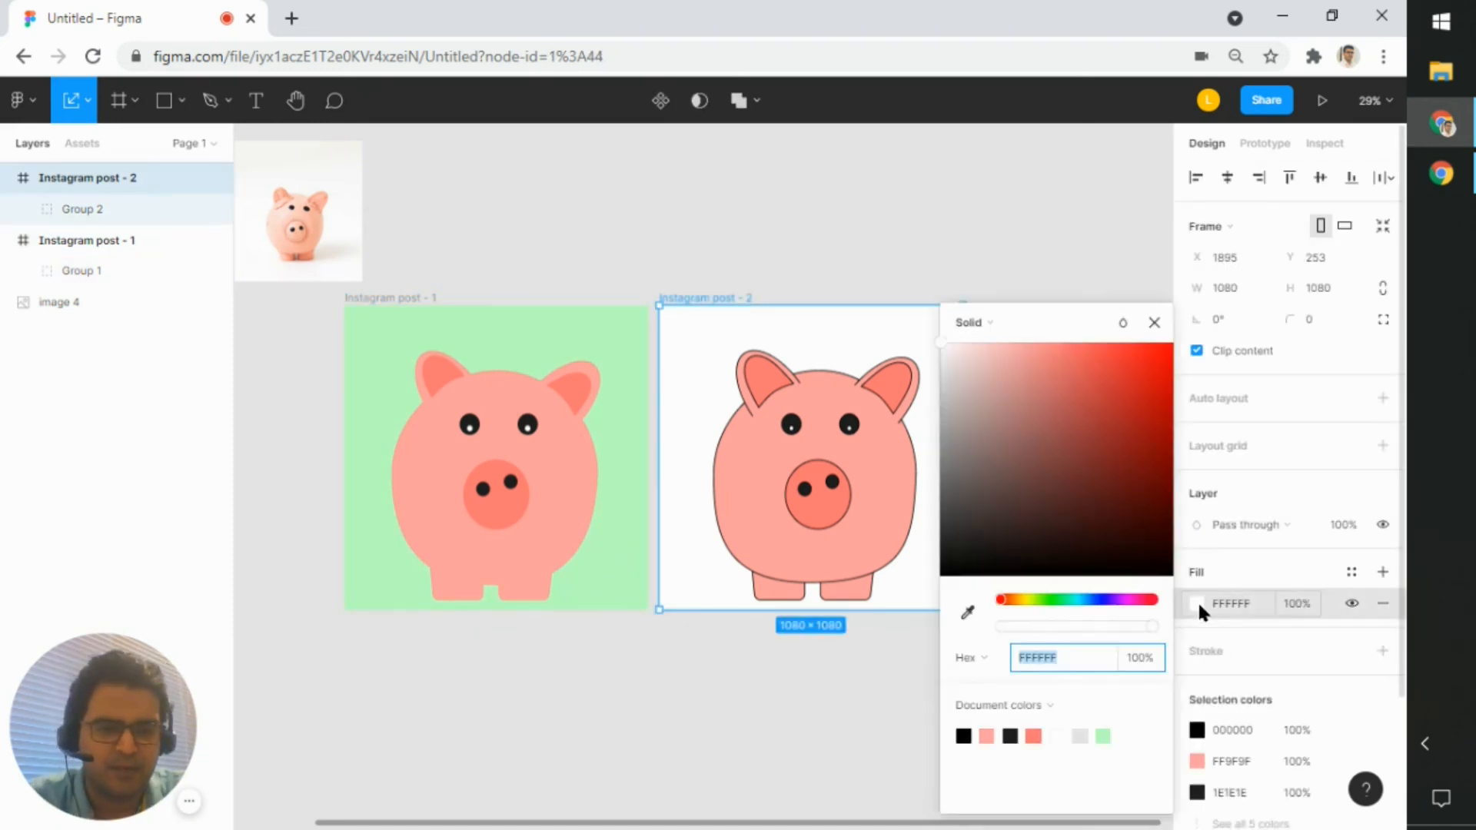
{"action": "left_click_drag", "start_coordinate": [1080, 604], "coordinate": [1129, 602]}
{"action": "left_click_drag", "start_coordinate": [986, 358], "coordinate": [1001, 334]}
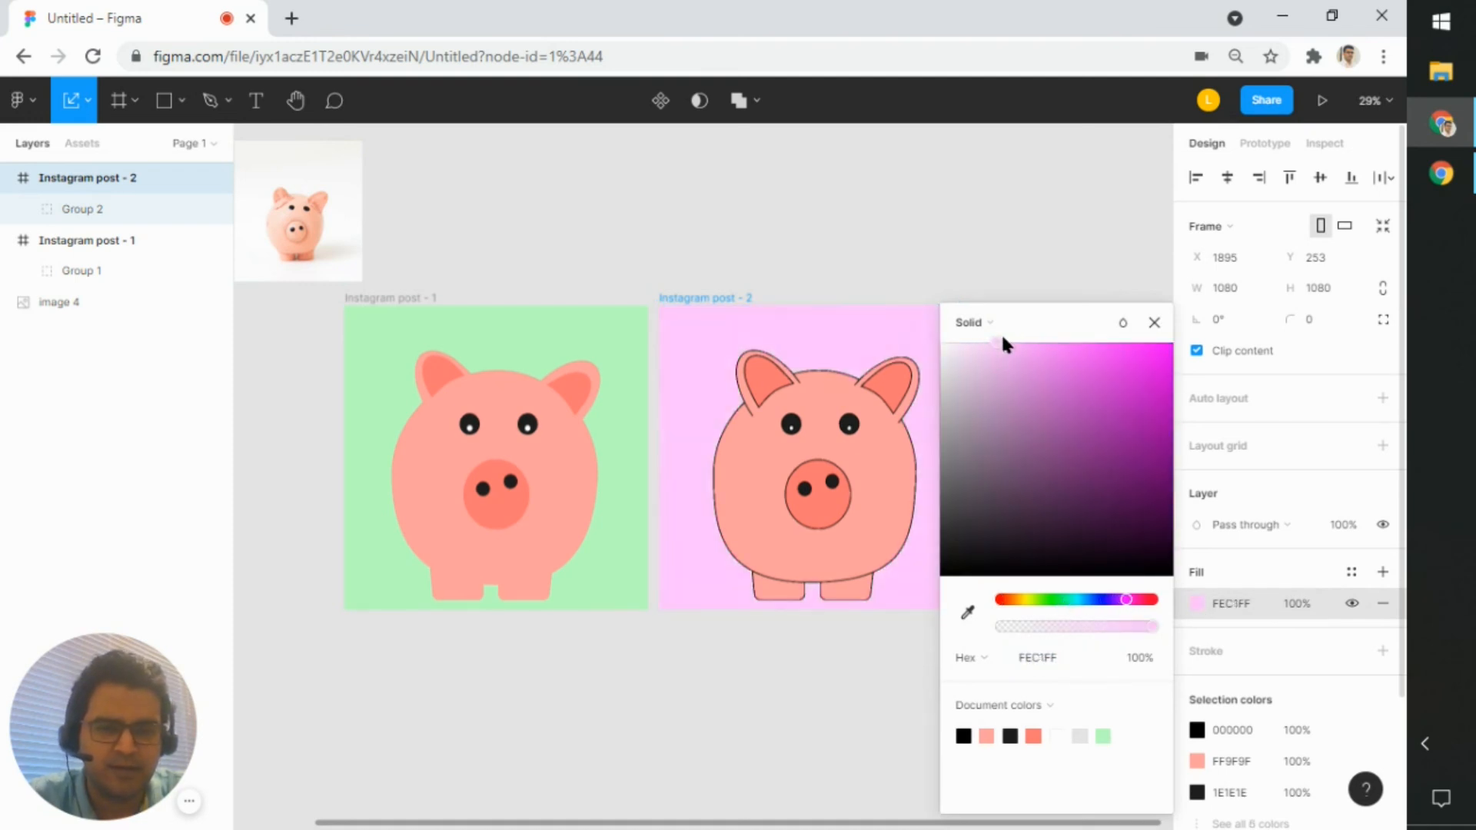
{"action": "left_click_drag", "start_coordinate": [1125, 606], "coordinate": [1109, 608]}
{"action": "left_click_drag", "start_coordinate": [1007, 343], "coordinate": [994, 331]}
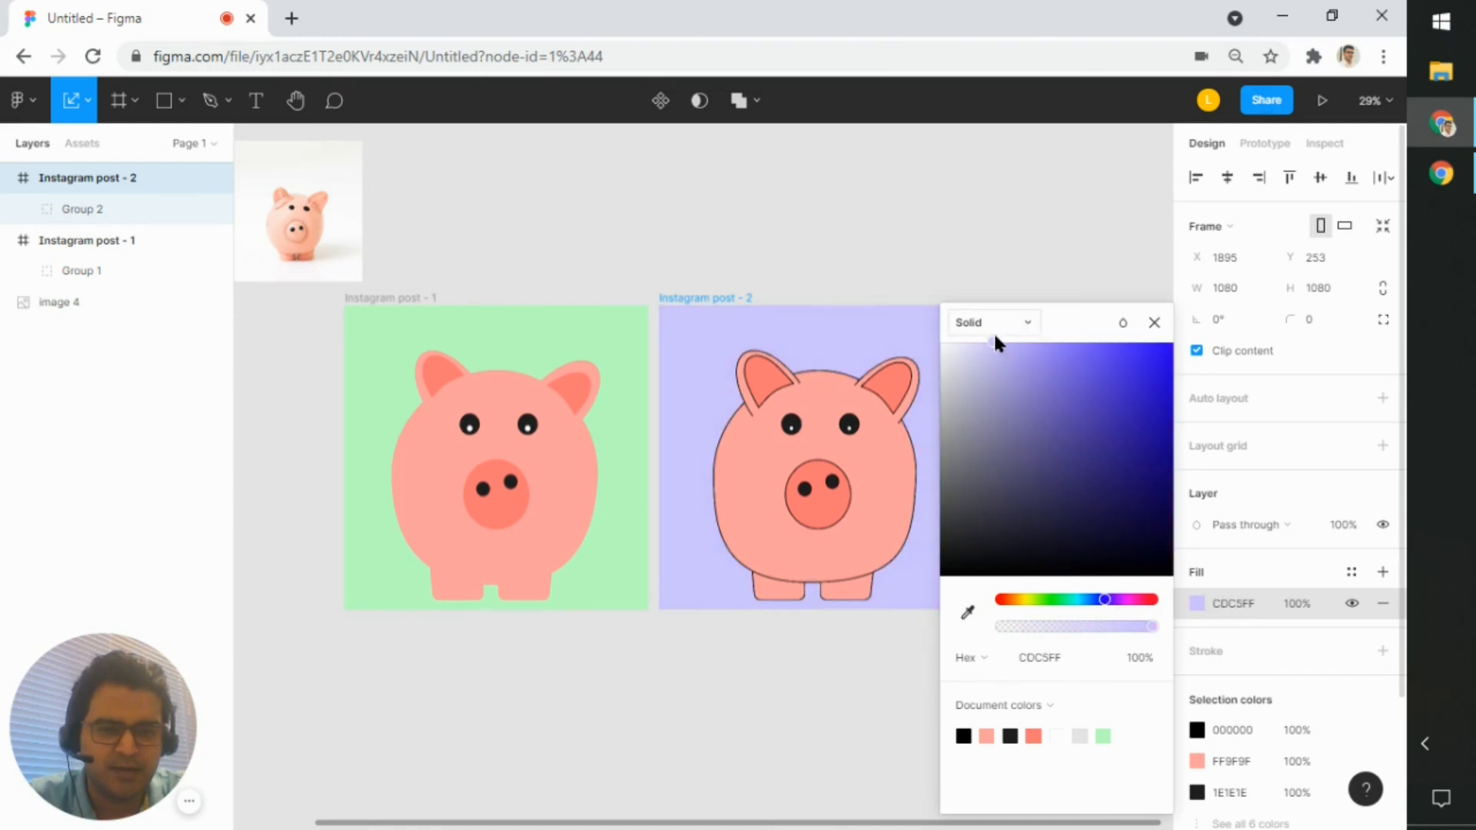
{"action": "left_click", "coordinate": [834, 684]}
- Examine the two coloured Instagram posts up close and compare them with the reference photo
{"action": "scroll", "coordinate": [834, 684], "scroll_direction": "up", "scroll_amount": 5}
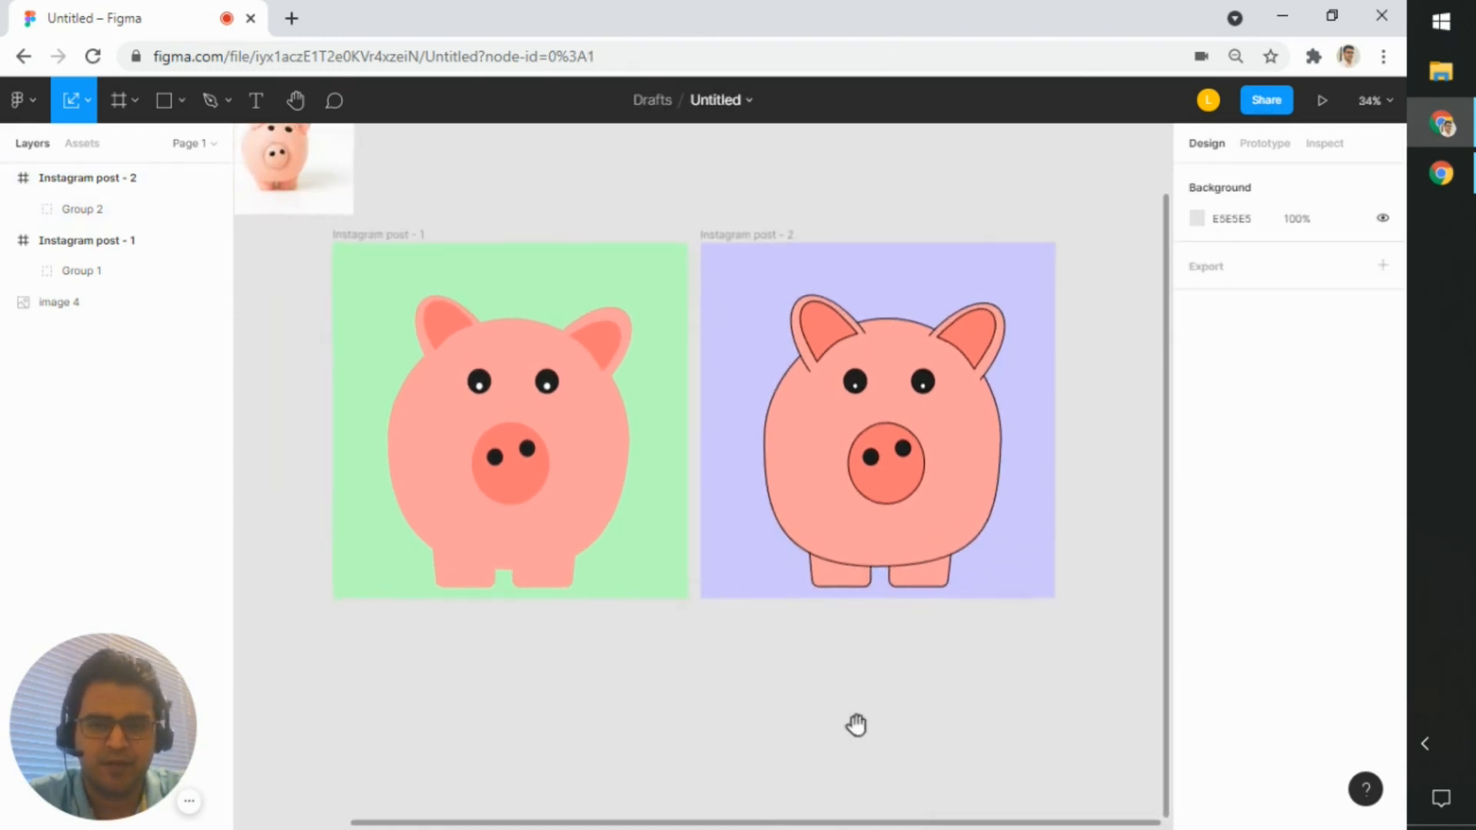
{"action": "left_click_drag", "start_coordinate": [896, 671], "coordinate": [932, 722]}
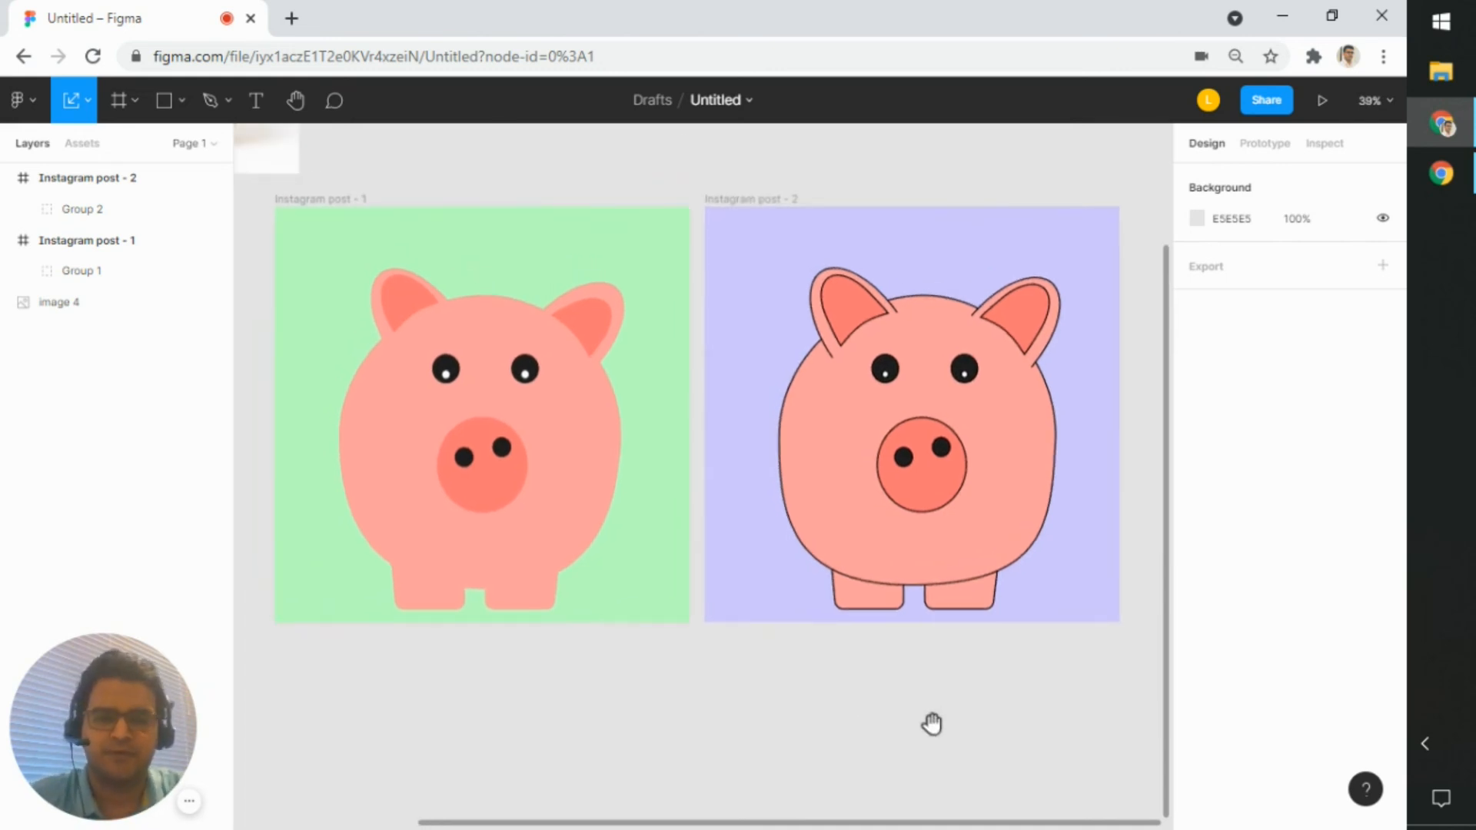
{"action": "left_click", "coordinate": [821, 512]}
{"action": "left_click", "coordinate": [773, 513]}
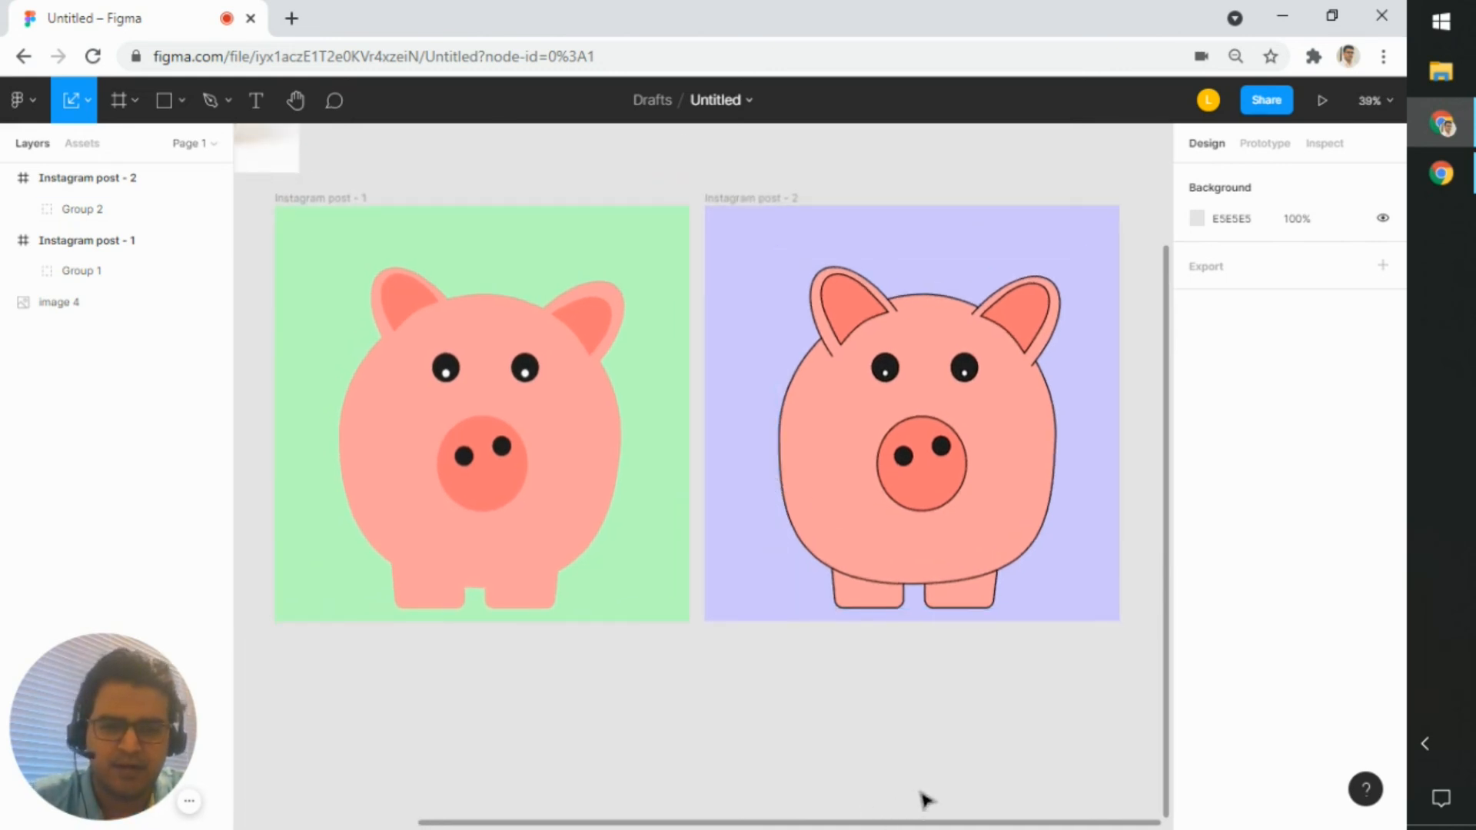
{"action": "left_click_drag", "start_coordinate": [1044, 761], "coordinate": [1018, 789]}
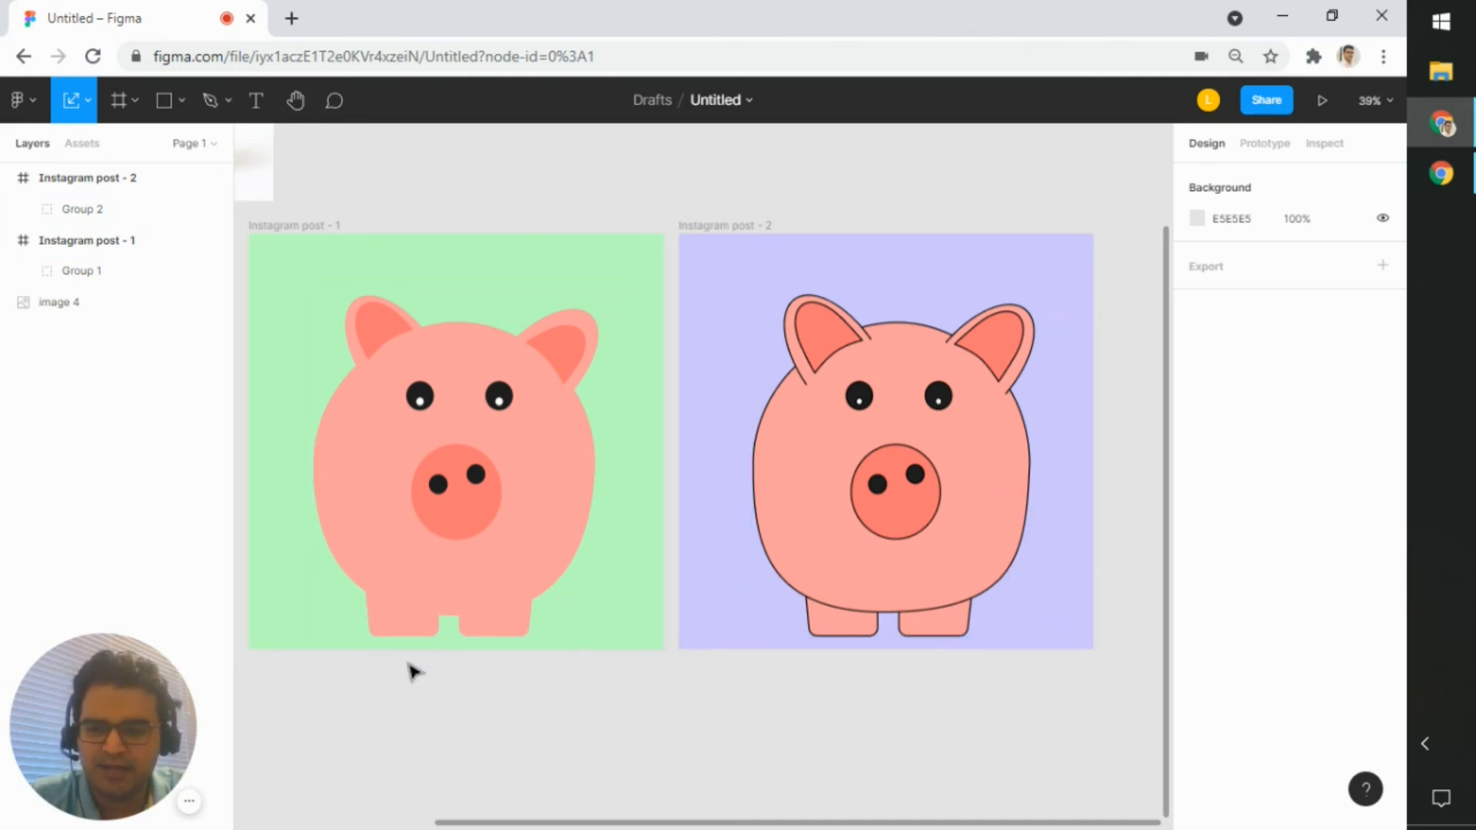
{"action": "left_click_drag", "start_coordinate": [809, 763], "coordinate": [854, 753]}
{"action": "scroll", "coordinate": [854, 784], "scroll_direction": "up", "scroll_amount": 1}
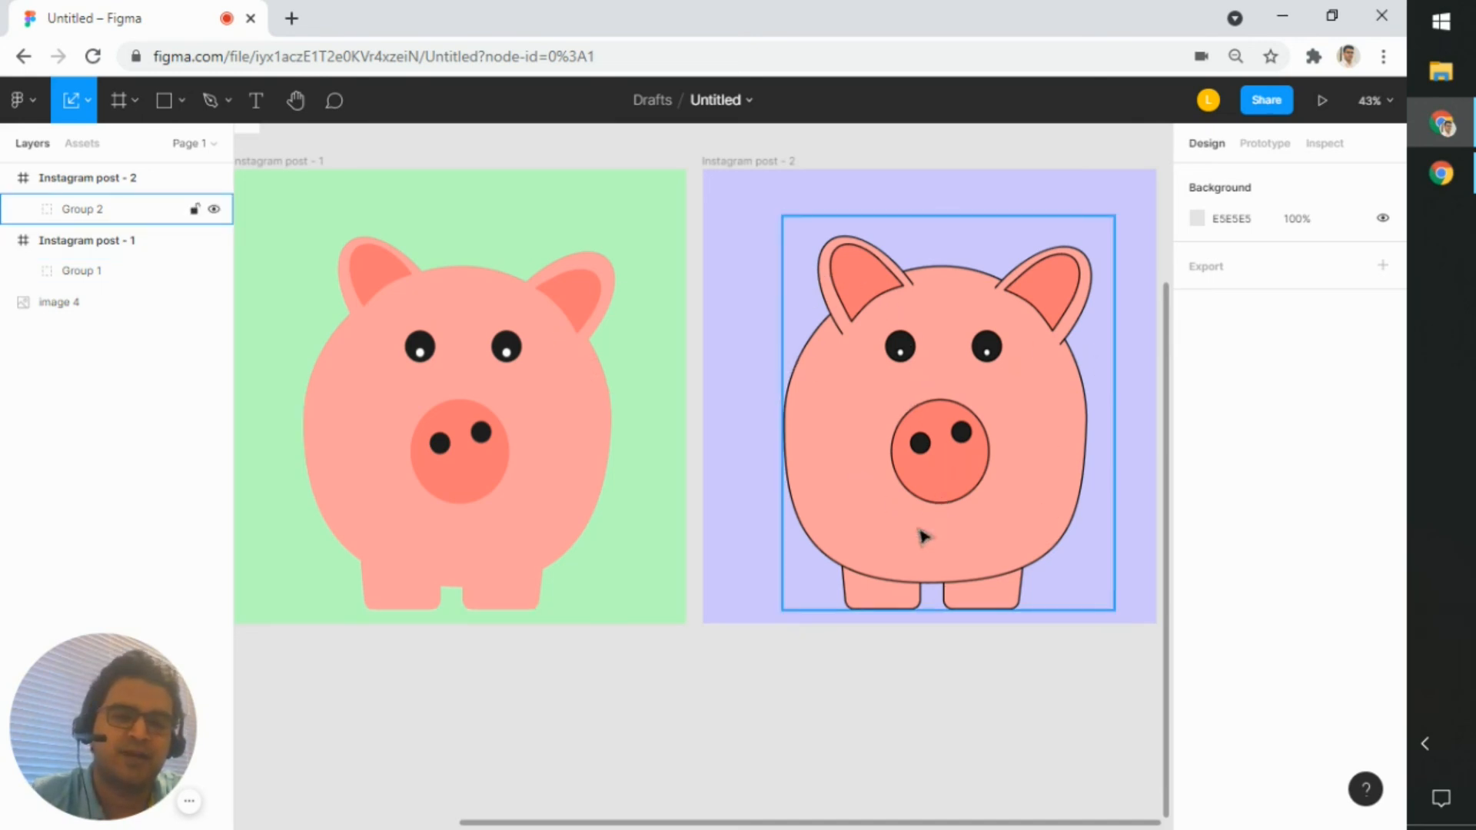
{"action": "scroll", "coordinate": [913, 652], "scroll_direction": "down", "scroll_amount": 3, "text": "ctrl"}
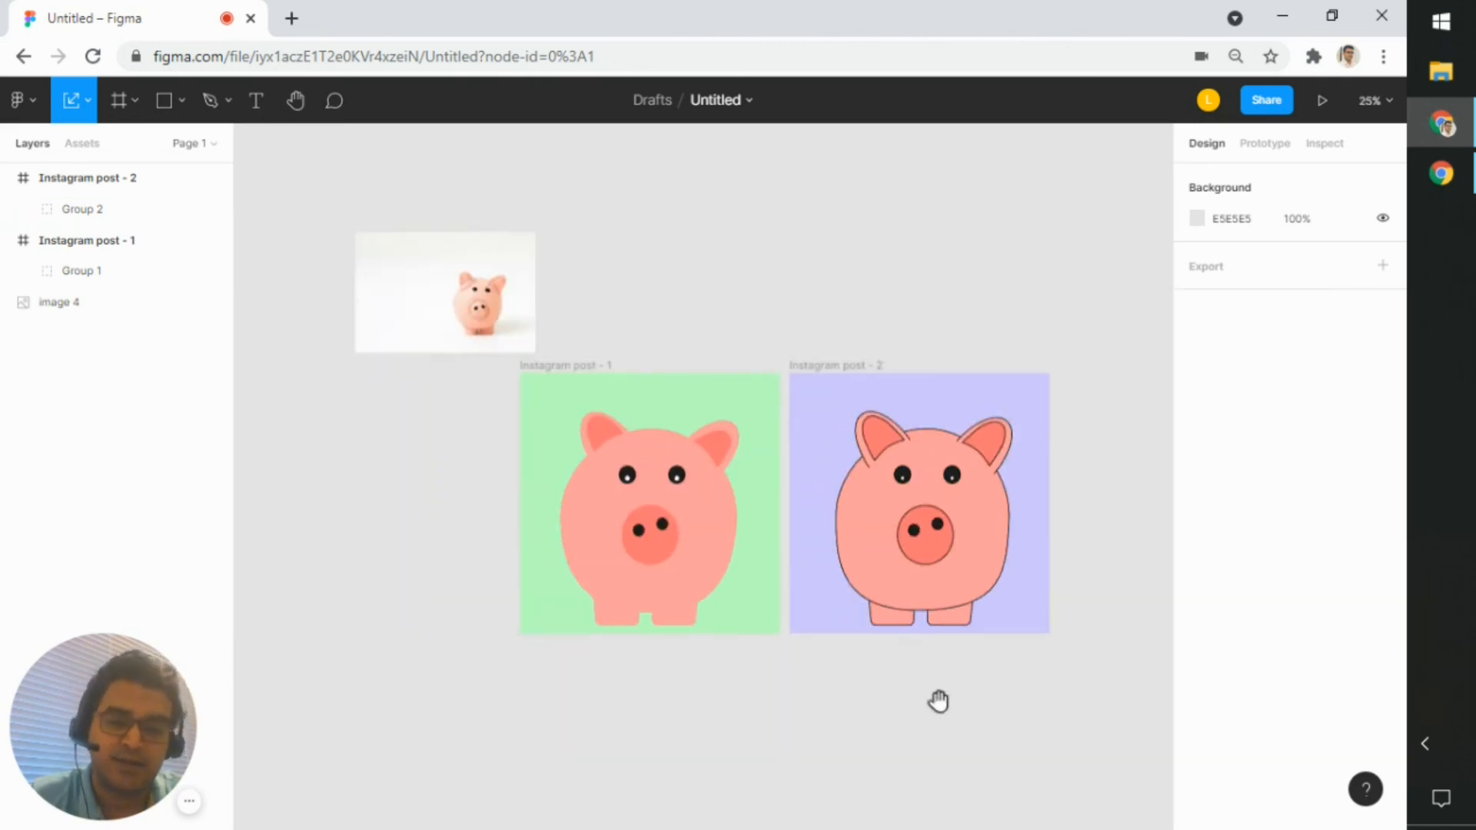
{"action": "left_click_drag", "start_coordinate": [938, 698], "coordinate": [865, 699]}
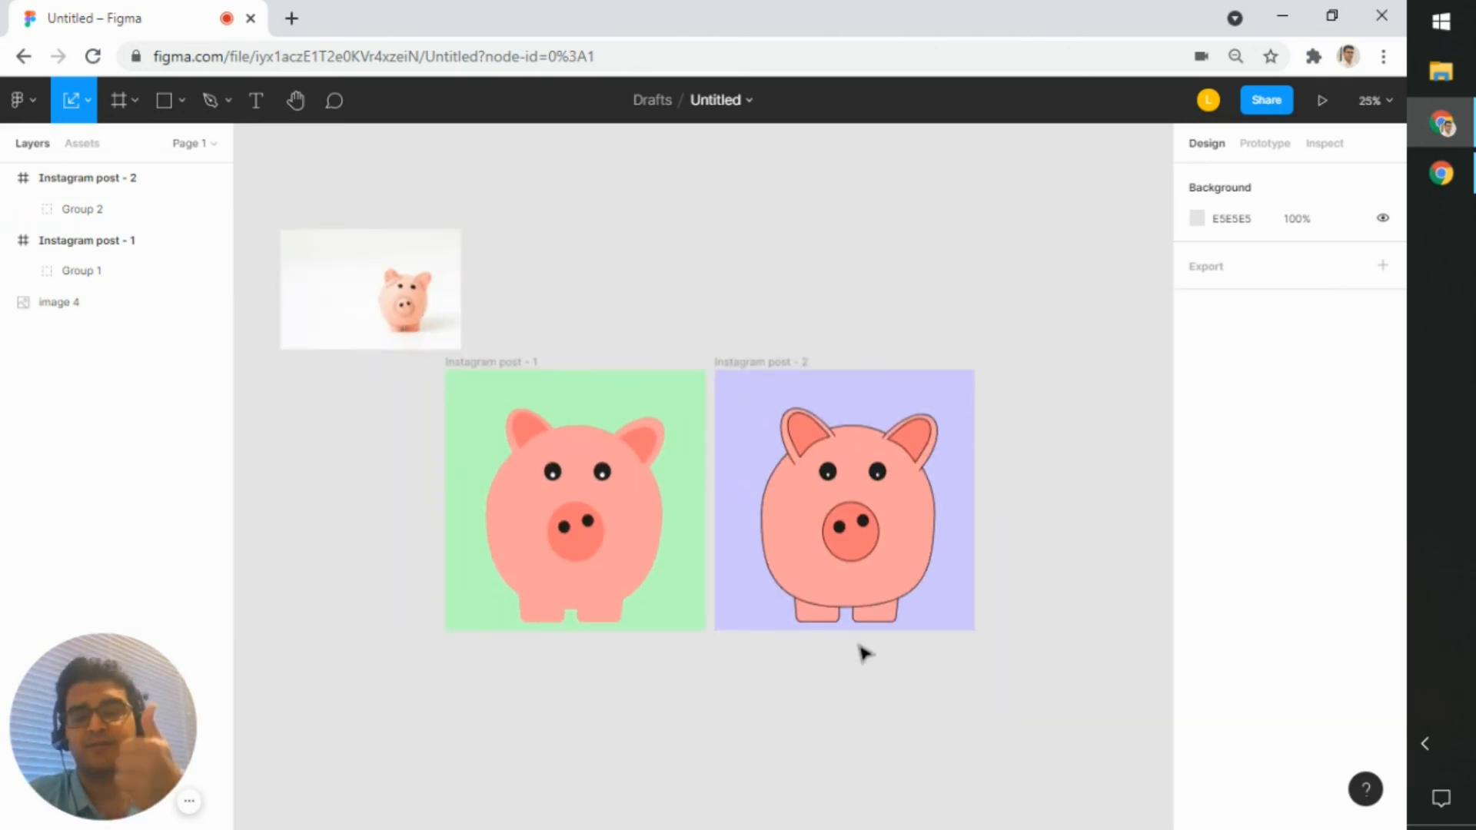